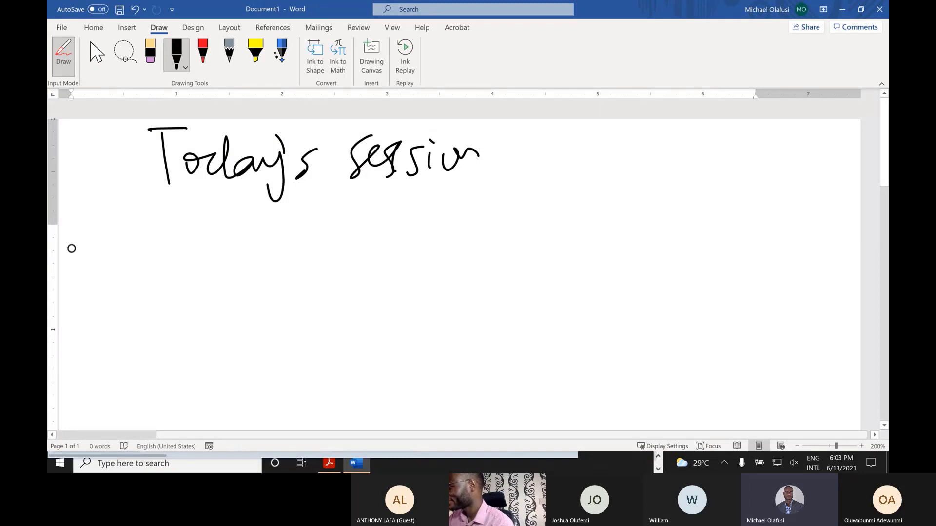
- Handwrite and underline the heading 'Today's session – Power BI Project'
mouse_move(466, 169)
mouse_down()
mouse_move(466, 155)
mouse_move(485, 169)
mouse_up()
drag(149, 208, 571, 185)
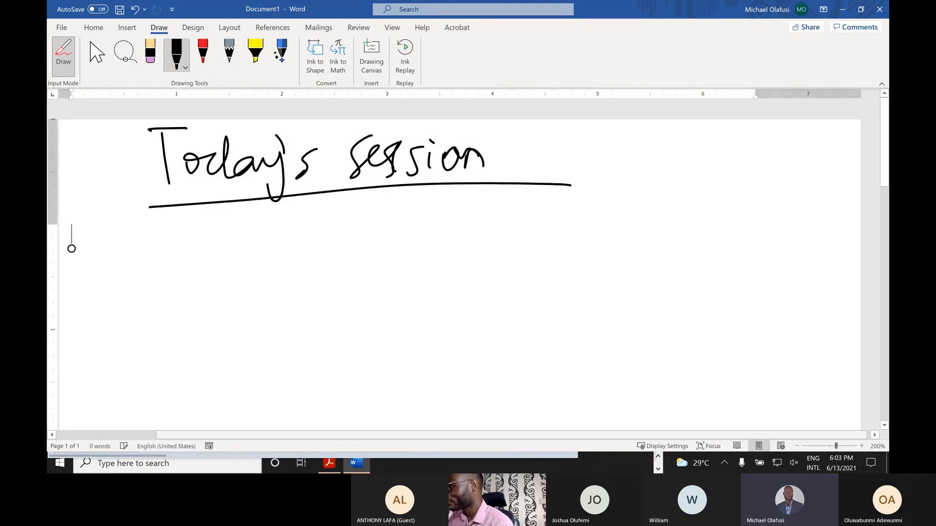
mouse_move(510, 155)
mouse_down()
mouse_move(546, 146)
mouse_move(582, 174)
mouse_up()
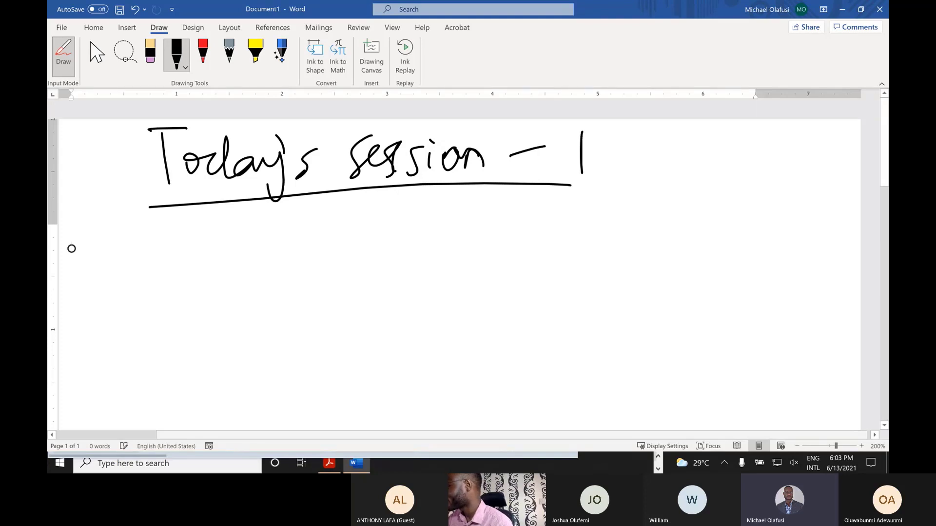
drag(575, 128, 584, 157)
mouse_move(612, 149)
mouse_down()
mouse_move(640, 146)
mouse_move(662, 164)
mouse_move(683, 145)
mouse_up()
drag(711, 141, 715, 161)
drag(733, 128, 732, 155)
drag(715, 149, 716, 162)
drag(767, 142, 768, 164)
mouse_move(763, 129)
mouse_down()
mouse_move(801, 183)
mouse_move(791, 173)
mouse_up()
drag(814, 150, 841, 155)
mouse_move(856, 124)
mouse_down()
mouse_move(852, 161)
mouse_move(865, 137)
mouse_move(813, 156)
mouse_up()
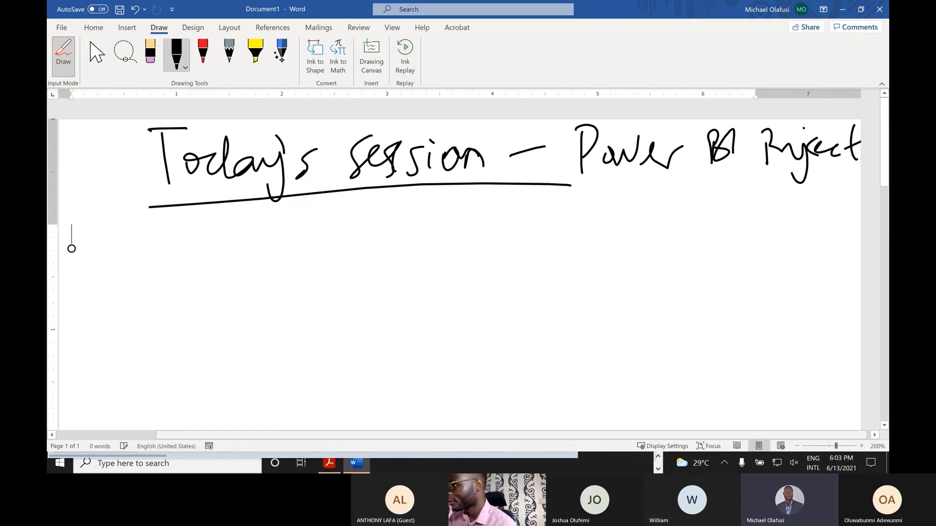
- Draw a vertical outline line with two branch ticks below the heading
drag(157, 218, 158, 427)
drag(138, 243, 172, 241)
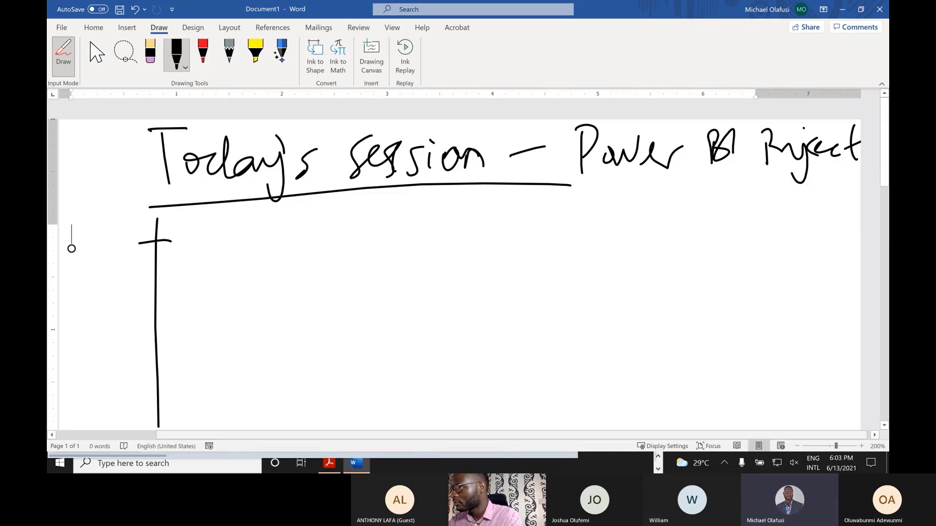
drag(137, 338, 171, 332)
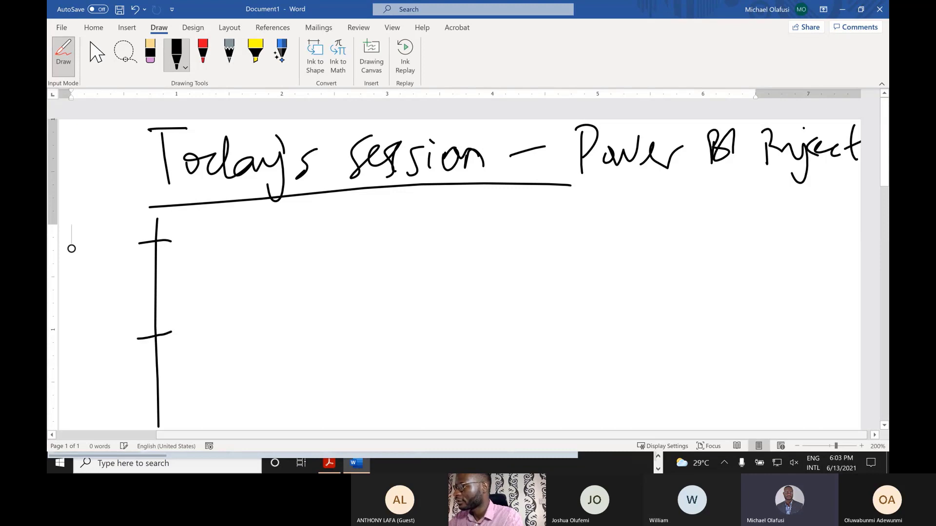
- Handwrite 'Power BI Desktop' beside the first branch tick
drag(194, 222, 195, 262)
mouse_move(191, 225)
mouse_down()
mouse_move(215, 235)
mouse_move(223, 253)
mouse_move(279, 226)
mouse_up()
mouse_move(293, 233)
mouse_down()
mouse_move(282, 248)
mouse_move(306, 228)
mouse_up()
mouse_move(303, 239)
mouse_down()
mouse_move(322, 225)
mouse_move(371, 250)
mouse_up()
mouse_move(360, 219)
mouse_down()
mouse_move(387, 214)
mouse_move(390, 251)
mouse_up()
mouse_move(414, 215)
mouse_down()
mouse_move(416, 244)
mouse_move(493, 225)
mouse_move(458, 262)
mouse_up()
drag(503, 239, 553, 229)
mouse_move(554, 230)
mouse_down()
mouse_move(570, 234)
mouse_move(552, 247)
mouse_up()
mouse_move(587, 216)
mouse_down()
mouse_move(583, 246)
mouse_move(609, 229)
mouse_up()
mouse_move(613, 228)
mouse_down()
mouse_move(619, 265)
mouse_move(628, 223)
mouse_up()
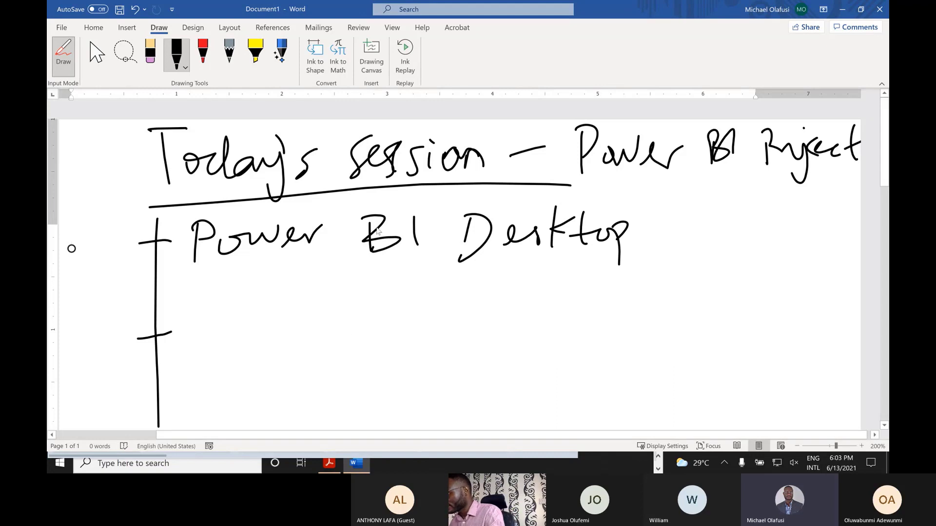
key(alt+Tab)
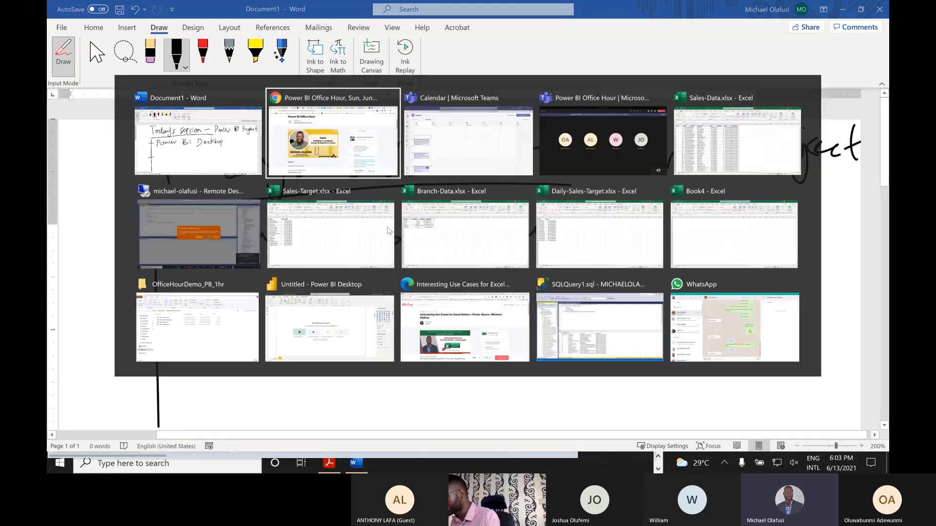
key(Tab)
key(Tab)
key(Tab)
key(Tab)
key(Tab)
key(Tab)
key(Tab)
key(Tab)
key(Tab)
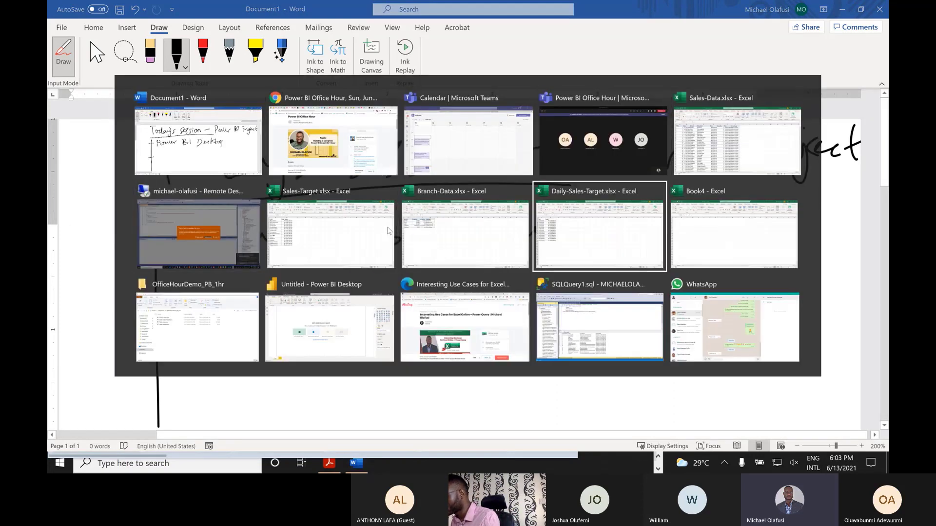
key(Tab)
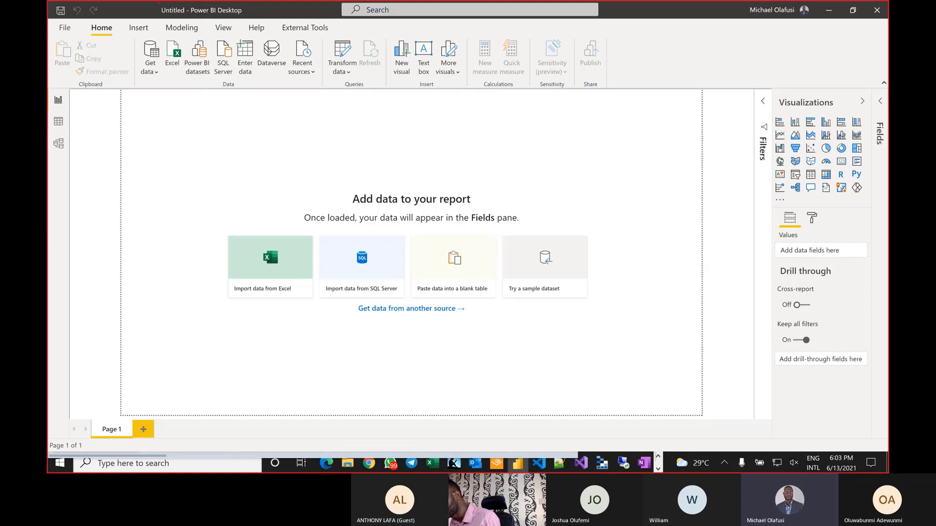
mouse_move(159, 3)
mouse_down()
mouse_move(170, 29)
mouse_move(250, 22)
mouse_up()
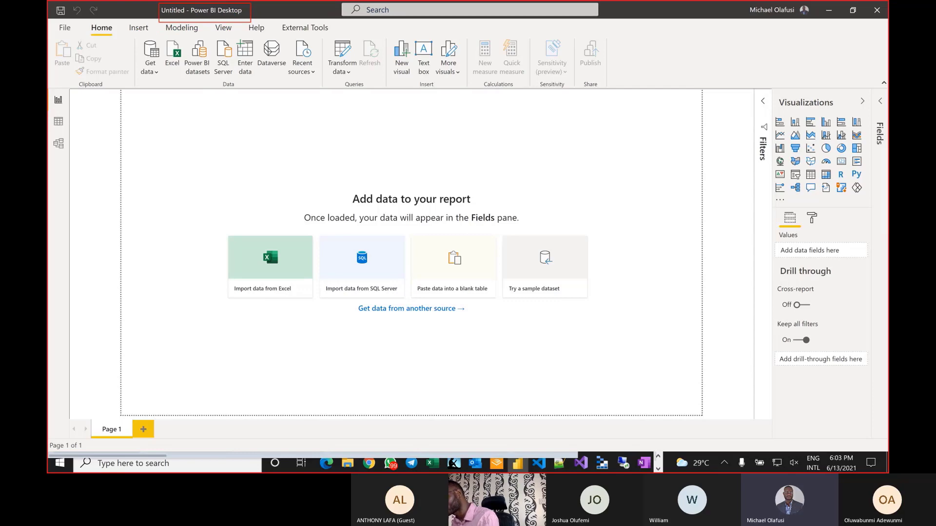
key(alt+Tab)
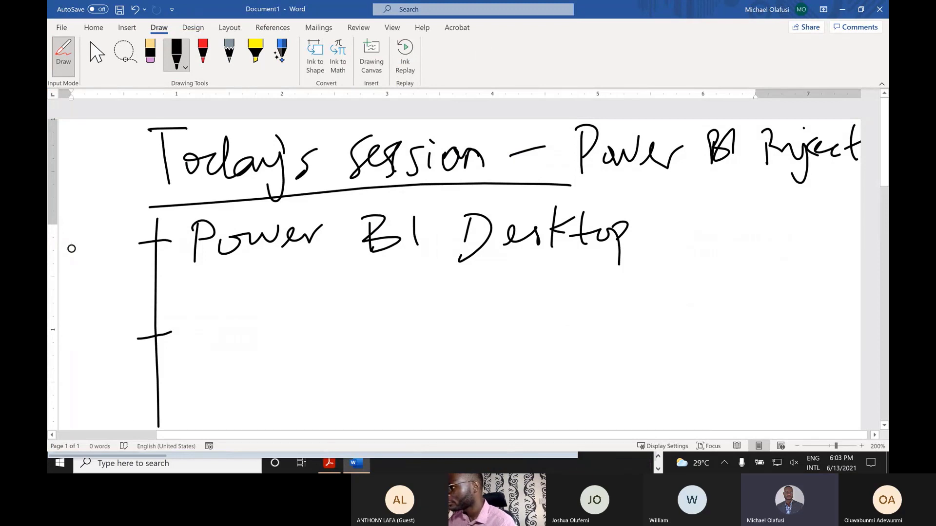
- Draw a curved arrow in the margin and write 'Power BI Service' on the lower branch
drag(122, 259, 109, 319)
mouse_move(190, 311)
mouse_down()
mouse_move(192, 369)
mouse_move(192, 343)
mouse_up()
mouse_move(227, 335)
mouse_down()
mouse_move(217, 341)
mouse_move(230, 335)
mouse_up()
mouse_move(233, 334)
mouse_down()
mouse_move(285, 348)
mouse_move(312, 331)
mouse_move(355, 362)
mouse_up()
drag(349, 315, 349, 361)
drag(390, 315, 392, 366)
mouse_move(451, 319)
mouse_down()
mouse_move(431, 356)
mouse_move(480, 347)
mouse_move(534, 319)
mouse_up()
drag(546, 336, 548, 355)
mouse_move(587, 331)
mouse_down()
mouse_move(575, 353)
mouse_move(613, 347)
mouse_up()
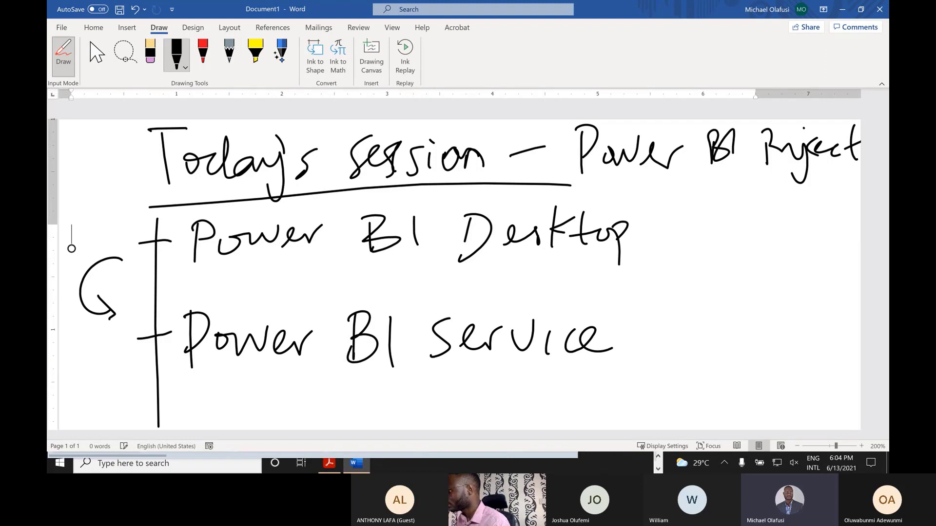
- Draw a two-tick sub-branch right of Desktop labelled 'Model' and 'Report'
drag(667, 199, 663, 299)
drag(652, 224, 687, 214)
drag(644, 275, 684, 271)
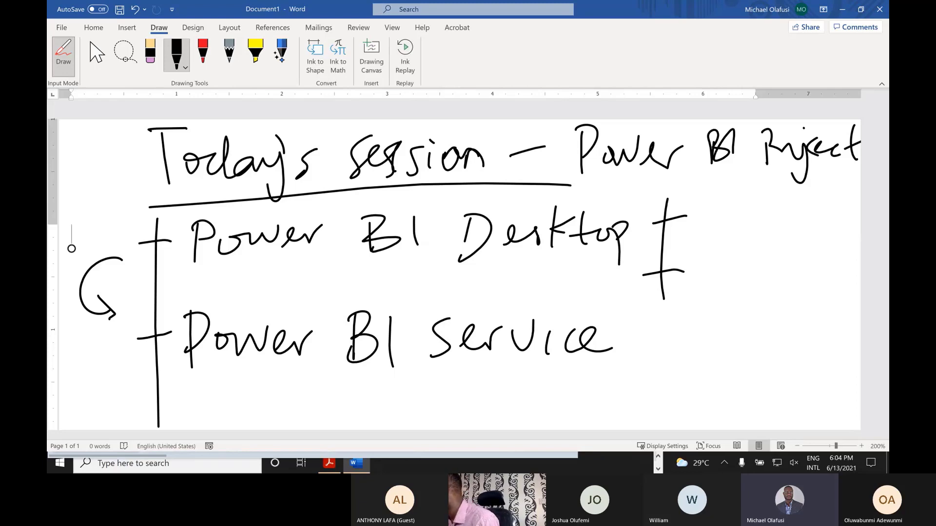
mouse_move(699, 220)
mouse_down()
mouse_move(701, 188)
mouse_move(724, 184)
mouse_move(726, 220)
mouse_up()
mouse_move(737, 201)
mouse_down()
mouse_move(744, 214)
mouse_move(750, 202)
mouse_move(776, 215)
mouse_up()
mouse_move(770, 182)
mouse_down()
mouse_move(775, 220)
mouse_move(800, 215)
mouse_move(813, 224)
mouse_up()
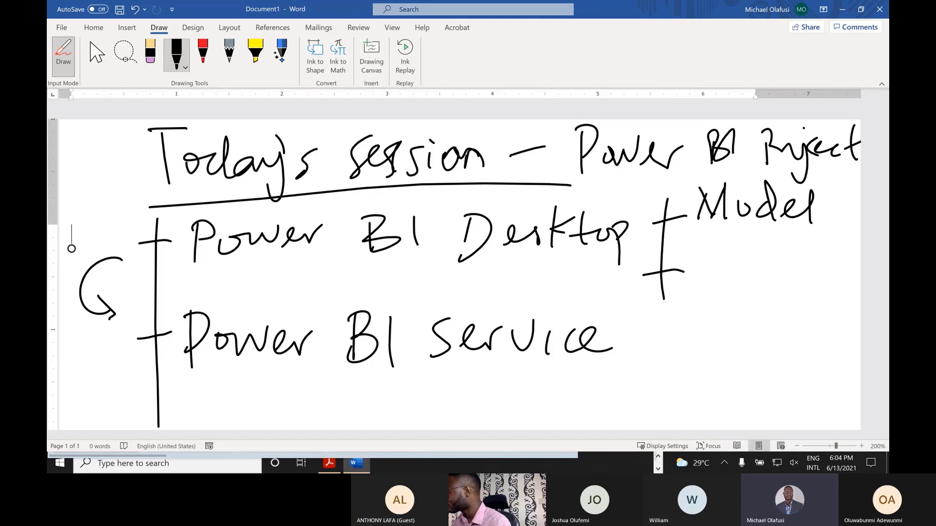
mouse_move(689, 259)
mouse_down()
mouse_move(689, 288)
mouse_move(720, 285)
mouse_move(742, 303)
mouse_up()
drag(735, 273, 784, 271)
mouse_move(807, 258)
mouse_down()
mouse_move(814, 287)
mouse_move(824, 270)
mouse_up()
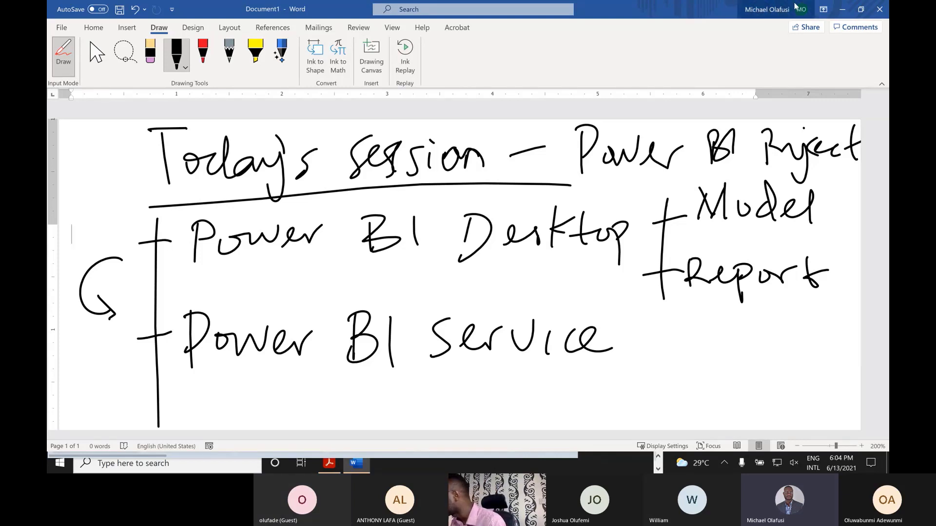
- Collapse the ribbon, draw three ticks under Service, write 'Report', and arrow it from Desktop's Report
click(883, 86)
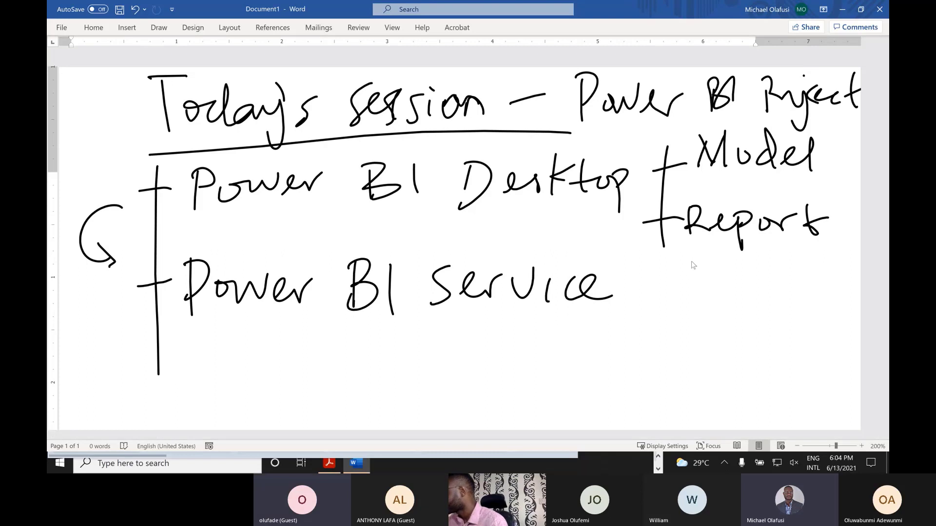
drag(638, 272, 637, 418)
drag(628, 309, 653, 301)
drag(618, 371, 663, 356)
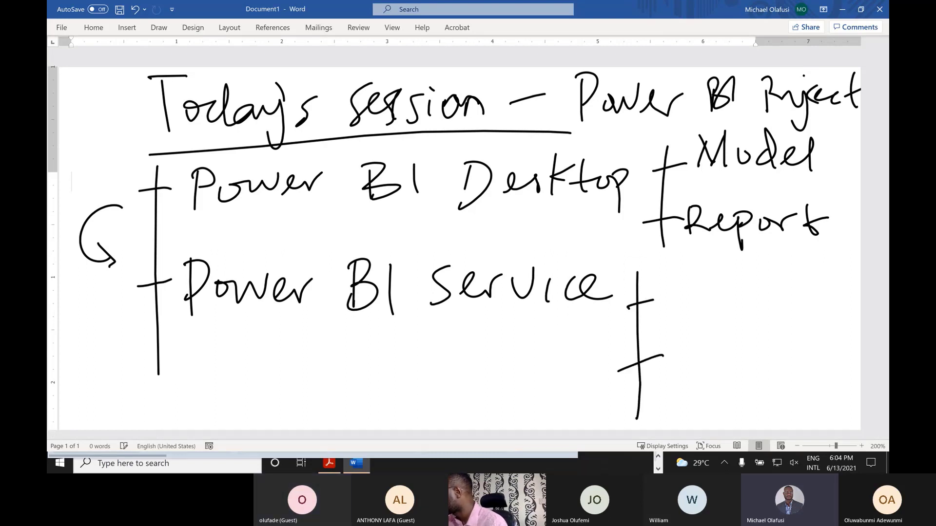
drag(624, 402, 663, 393)
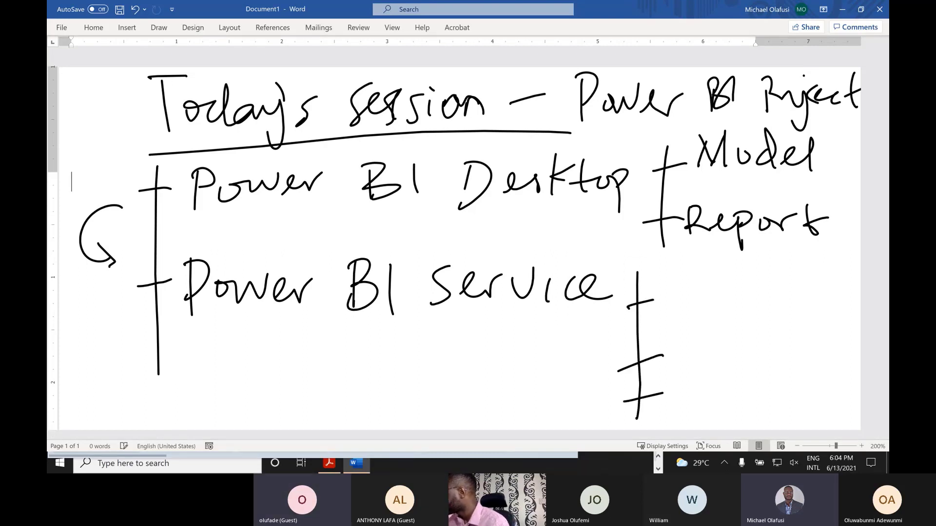
mouse_move(675, 337)
mouse_down()
mouse_move(677, 363)
mouse_move(683, 347)
mouse_move(687, 359)
mouse_up()
drag(694, 347, 726, 372)
drag(715, 342, 767, 336)
drag(778, 336, 786, 351)
mouse_move(828, 215)
mouse_down()
mouse_move(840, 244)
mouse_move(807, 339)
mouse_move(819, 337)
mouse_up()
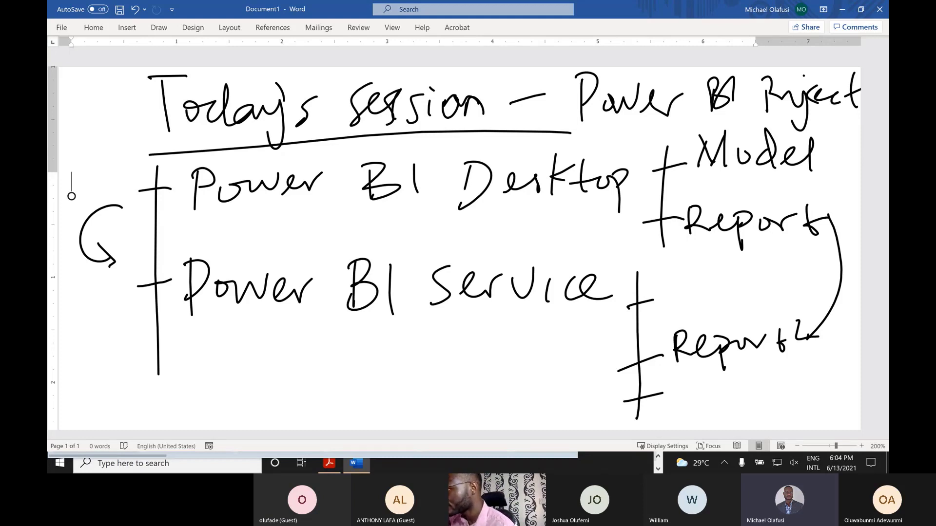
- Label the Desktop-to-Service arrow 'publish'
mouse_move(117, 223)
mouse_down()
mouse_move(119, 233)
mouse_move(122, 222)
mouse_move(150, 233)
mouse_move(139, 237)
mouse_up()
mouse_move(154, 211)
mouse_down()
mouse_move(152, 233)
mouse_move(168, 236)
mouse_up()
mouse_move(183, 220)
mouse_down()
mouse_move(174, 237)
mouse_move(187, 231)
mouse_up()
drag(188, 228, 200, 231)
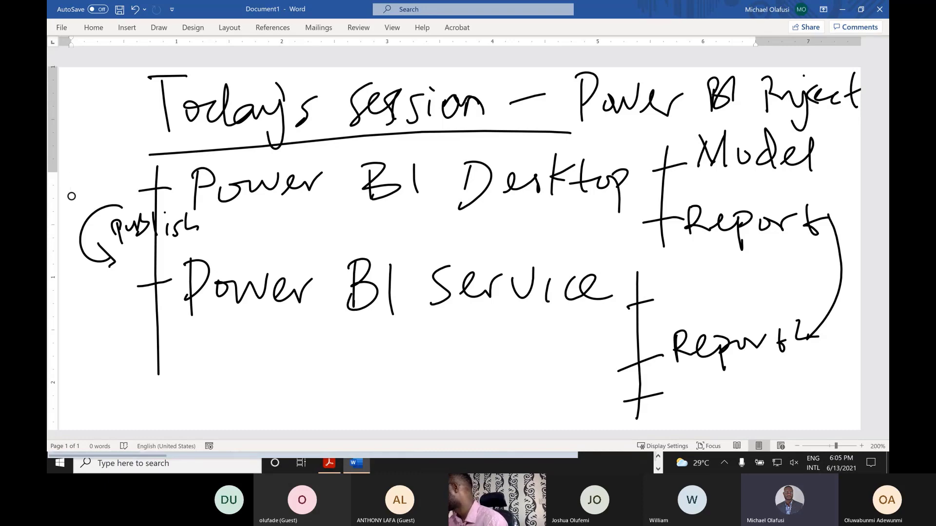
- Draw an arrow down from Model and write 'Dataset' beside the bottom tick
mouse_move(822, 157)
mouse_down()
mouse_move(847, 190)
mouse_move(856, 280)
mouse_move(819, 385)
mouse_up()
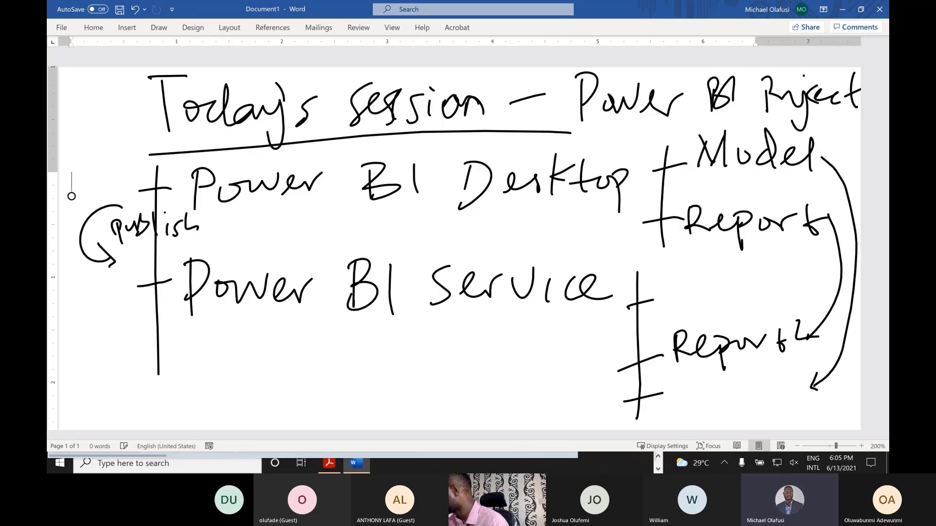
drag(668, 377, 669, 412)
mouse_move(698, 398)
mouse_down()
mouse_move(691, 403)
mouse_move(716, 416)
mouse_up()
mouse_move(705, 397)
mouse_down()
mouse_move(730, 395)
mouse_move(742, 415)
mouse_up()
mouse_move(755, 407)
mouse_down()
mouse_move(765, 402)
mouse_move(782, 422)
mouse_up()
drag(765, 402, 794, 400)
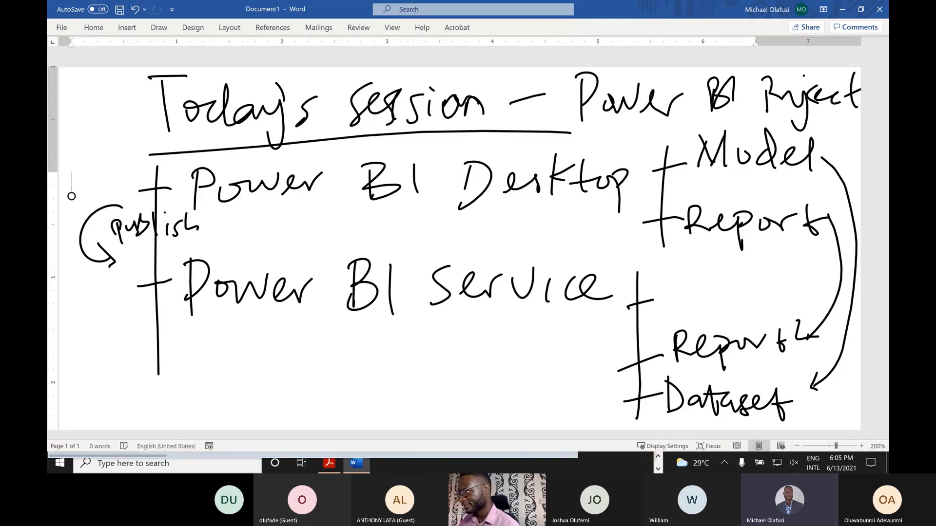
- Write 'Dashboard' beside the top tick under Service
drag(659, 284, 660, 309)
mouse_move(654, 292)
mouse_down()
mouse_move(668, 294)
mouse_move(663, 309)
mouse_move(707, 299)
mouse_move(699, 315)
mouse_up()
mouse_move(715, 276)
mouse_down()
mouse_move(715, 306)
mouse_move(727, 308)
mouse_up()
mouse_move(734, 277)
mouse_down()
mouse_move(741, 303)
mouse_move(829, 300)
mouse_up()
drag(824, 261, 822, 300)
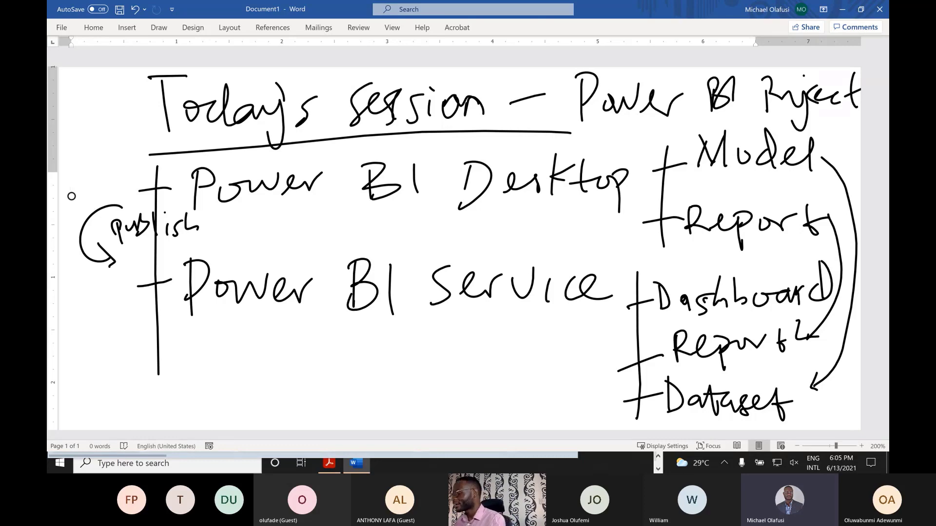
- Switch to the OfficeHourDemo_PB_1hr Explorer window and box-select all four .xlsx files
key(alt+Tab)
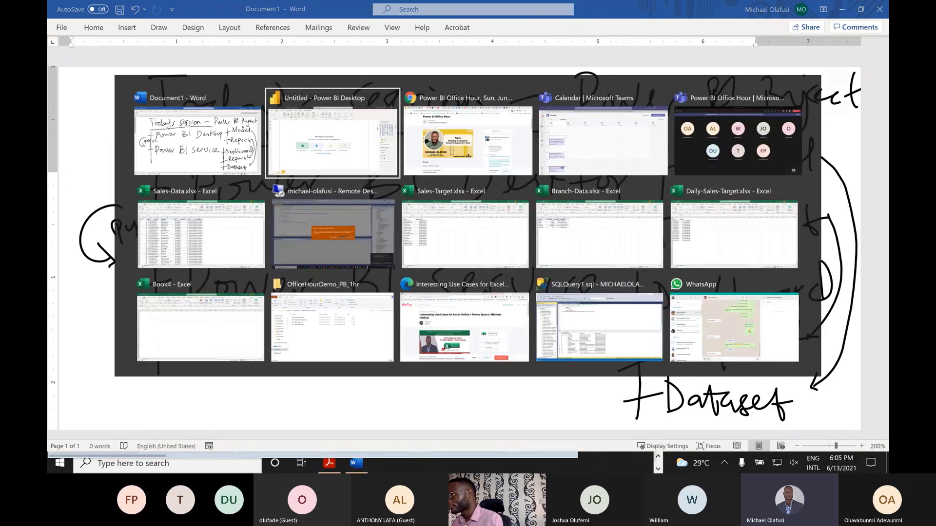
key(alt+Tab)
key(alt+Tab)
key(alt+Tab)
key(alt+Tab)
key(alt+Tab)
key(alt+Tab)
key(alt+Tab)
key(alt+Tab)
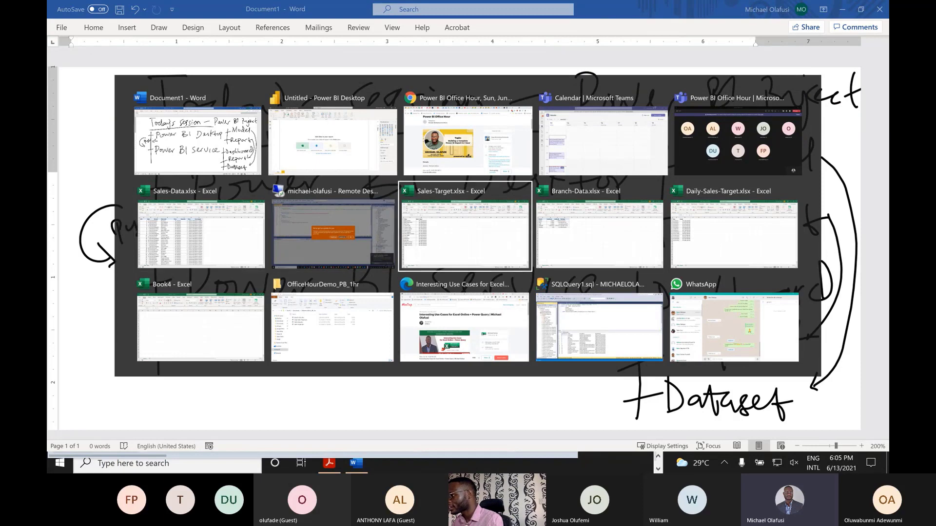
key(alt+Tab)
key(alt+Tab)
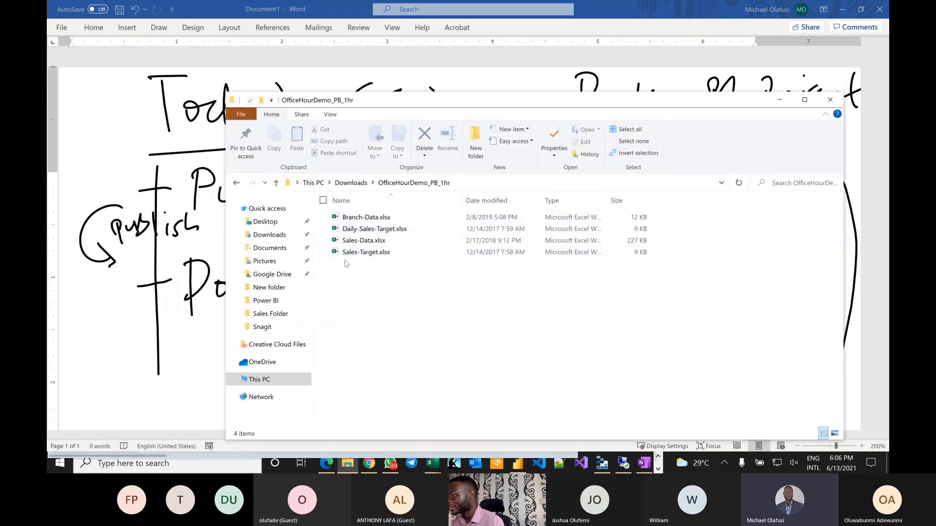
drag(354, 271, 354, 218)
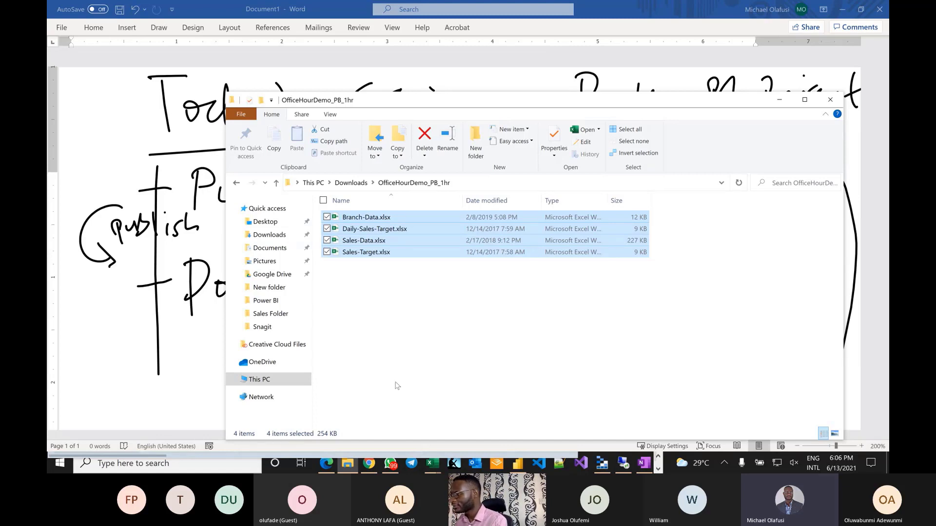
key(alt)
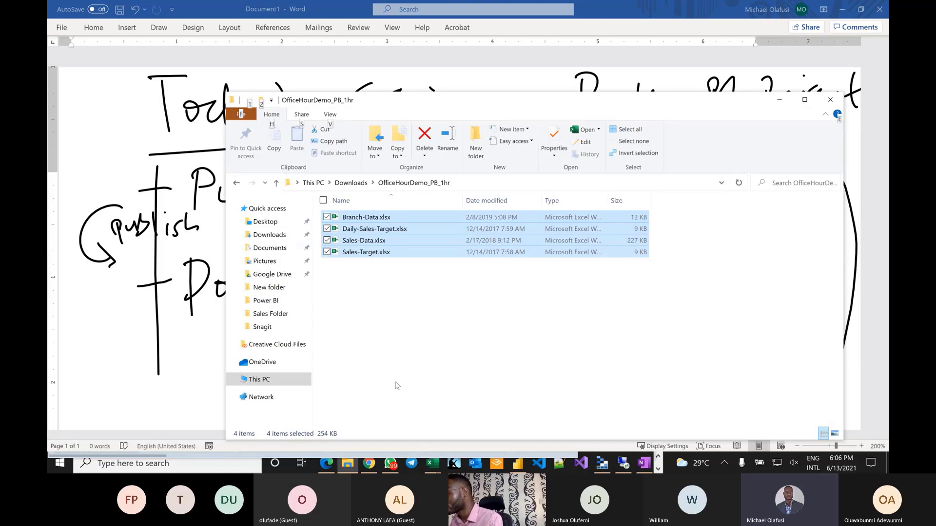
key(alt+Tab)
key(alt+Tab)
key(alt+Tab)
key(alt+Tab)
key(alt+Tab)
key(alt+Tab)
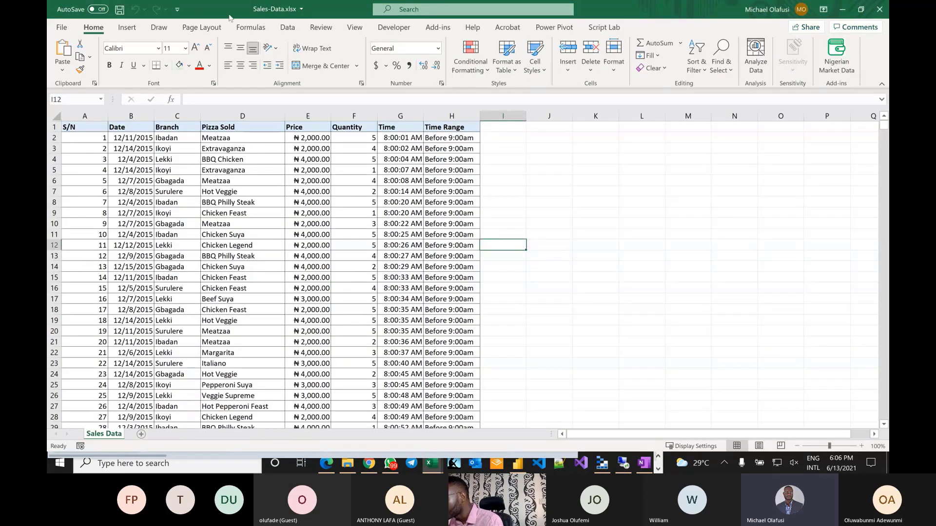
scroll(168, 222, down, 9)
scroll(167, 223, up, 9)
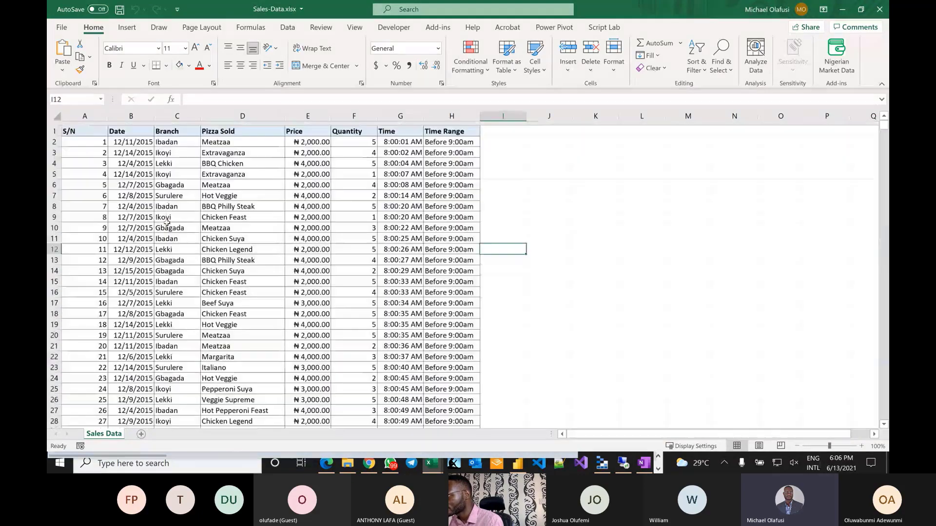
scroll(246, 249, up, 2)
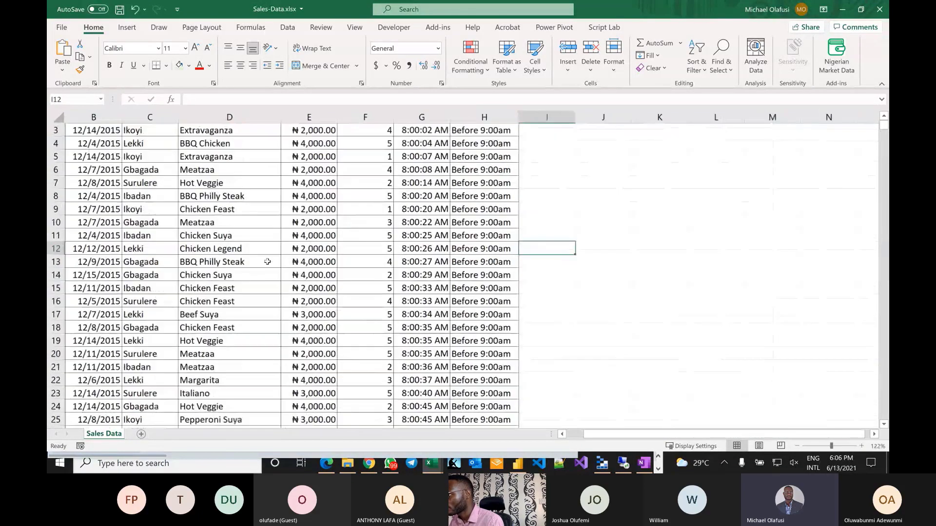
scroll(354, 272, up, 1)
scroll(355, 272, left, 1)
scroll(354, 272, down, 5)
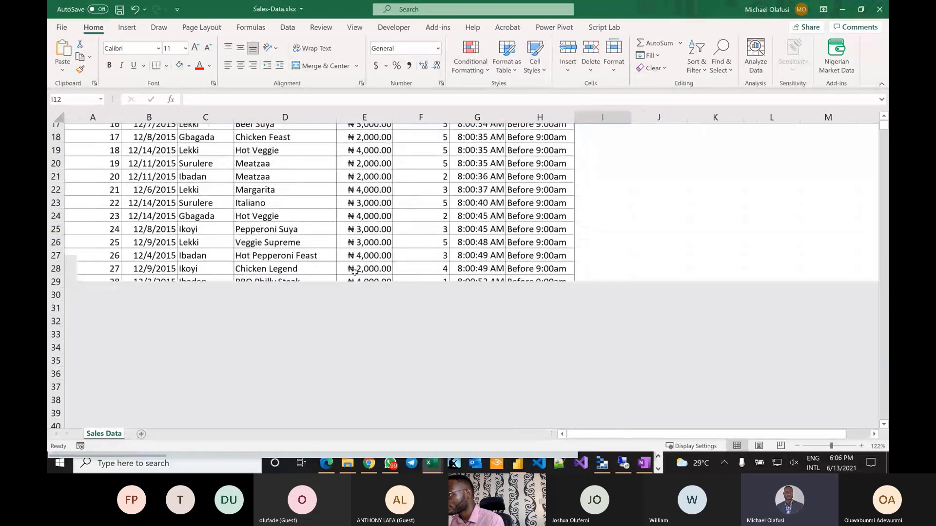
scroll(354, 272, down, 7)
scroll(120, 221, up, 12)
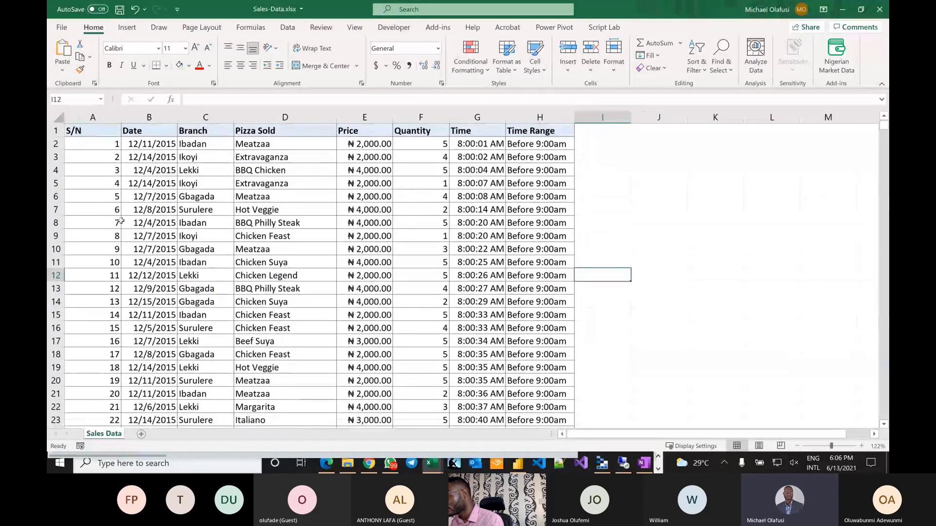
click(120, 222)
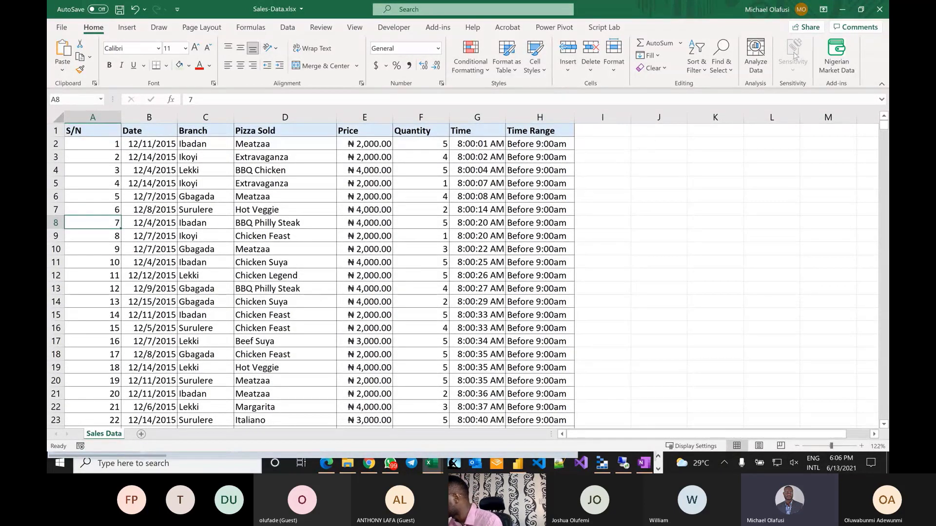
mouse_move(430, 467)
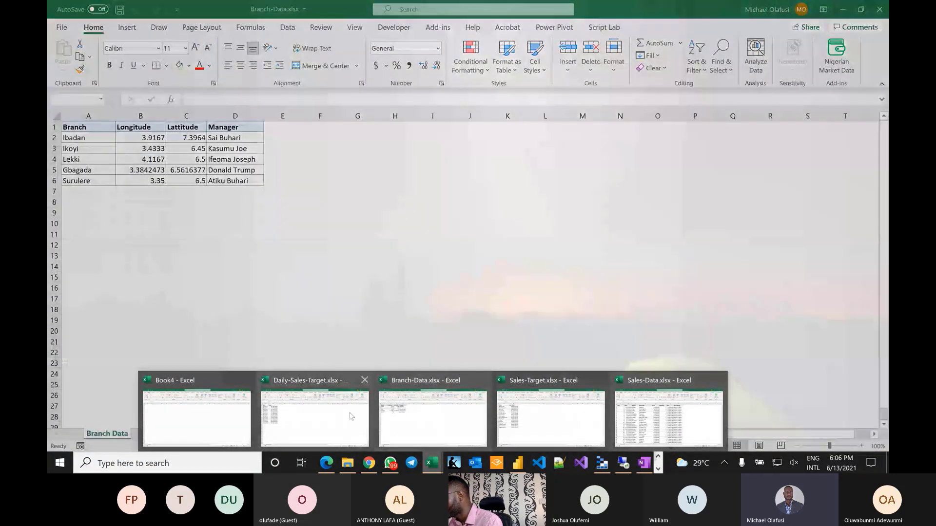
- Bring up Branch-Data and zoom in on its longitude, latitude and manager table
click(427, 420)
ctrl+scroll(256, 214, up, 2)
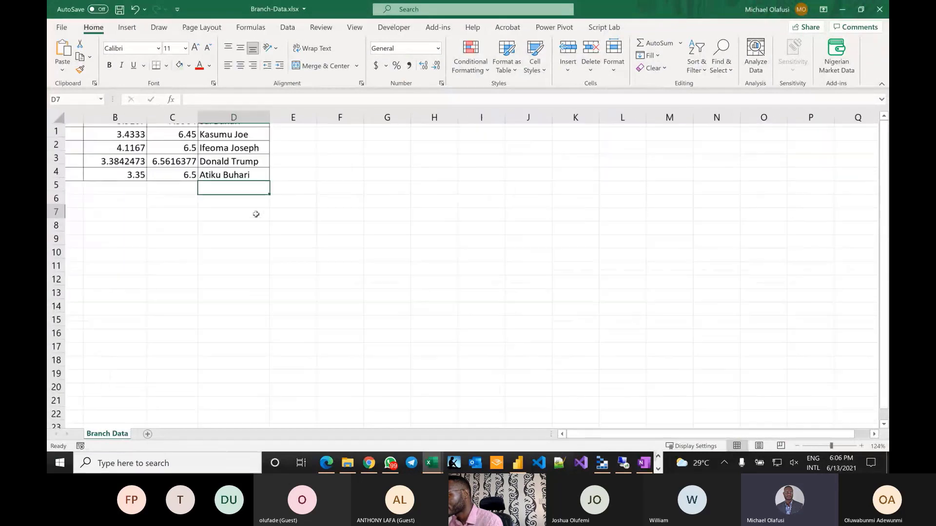
ctrl+scroll(256, 214, up, 1)
ctrl+scroll(256, 214, down, 1)
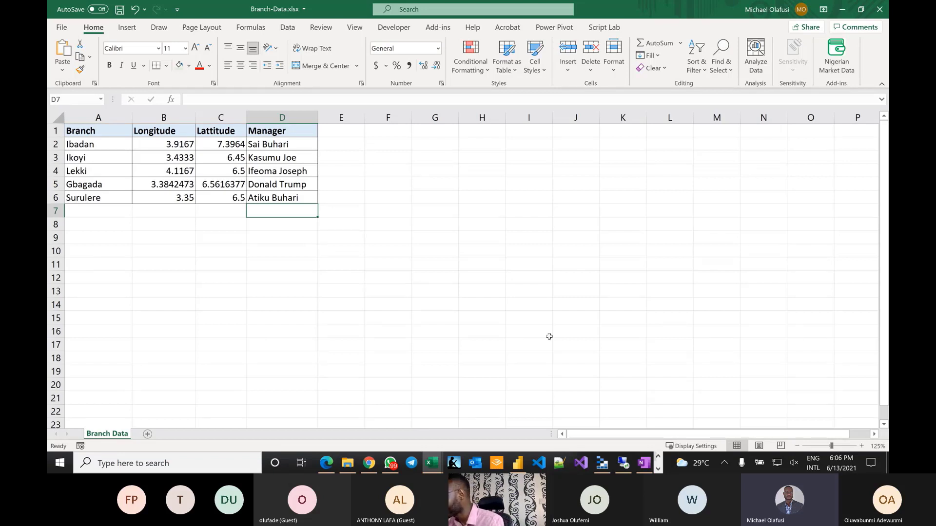
- Switch to the Sales-Target.xlsx workbook of per-pizza targets
click(434, 462)
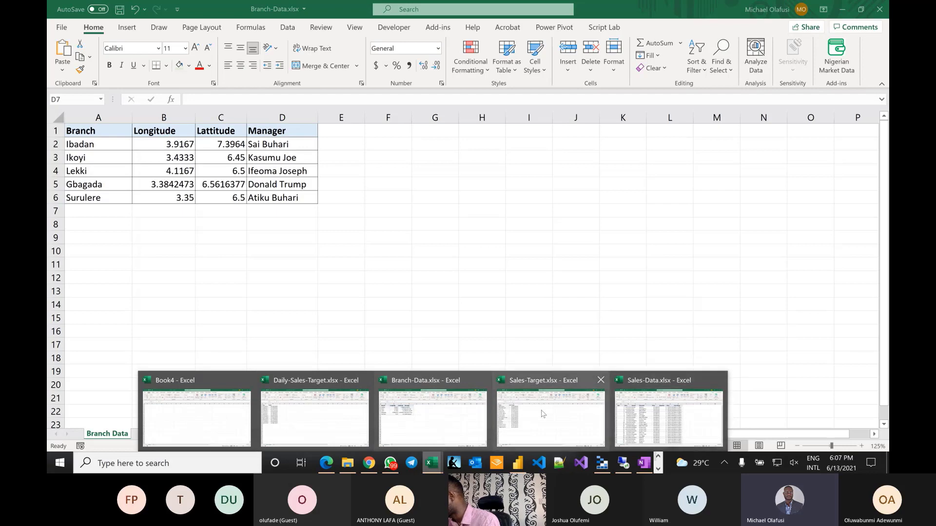
click(563, 411)
scroll(311, 311, up, 3)
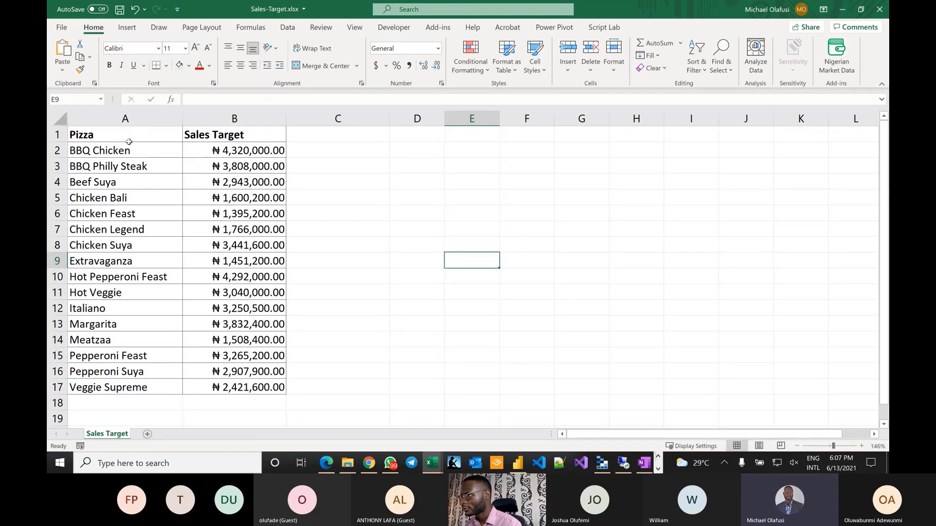
- Select Sales-Target's Pizza and Sales Target columns, then Daily-Sales-Target's A1:B14 Day/Target table
drag(127, 137, 135, 388)
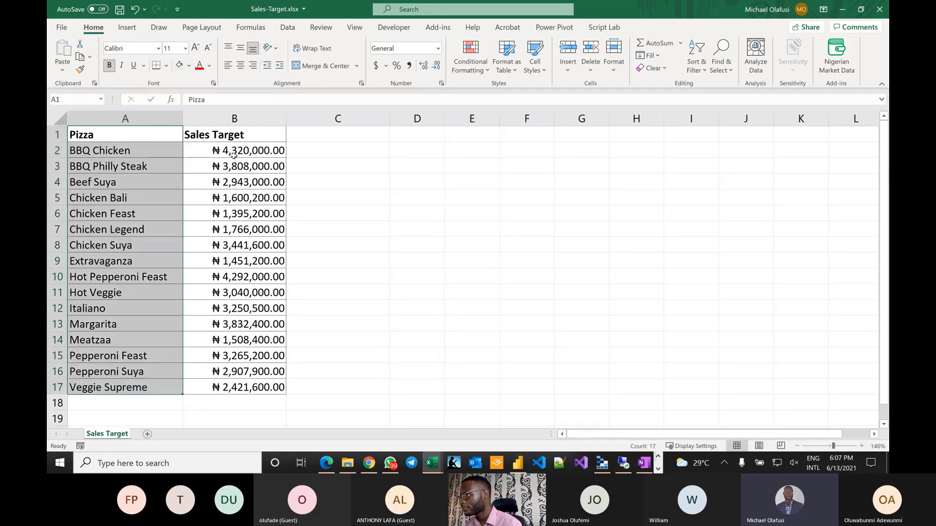
drag(229, 134, 248, 387)
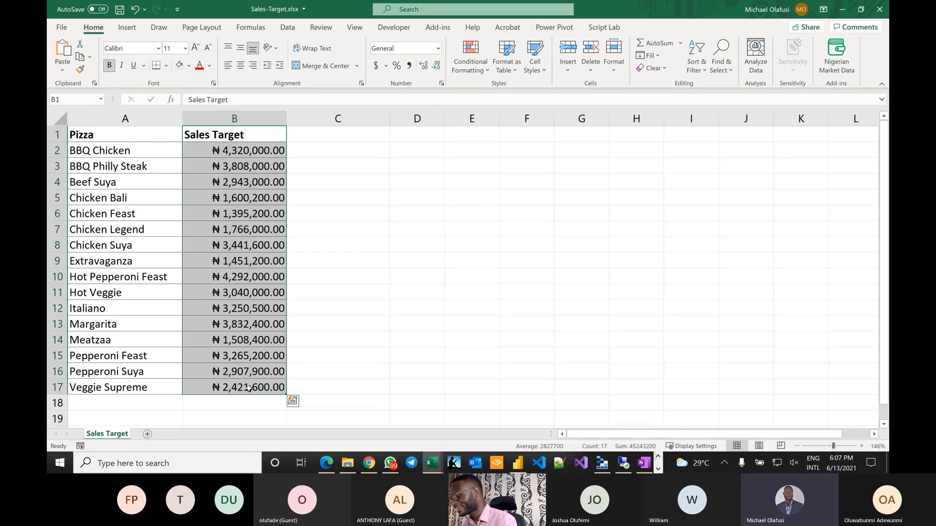
key(alt+Tab)
key(Tab)
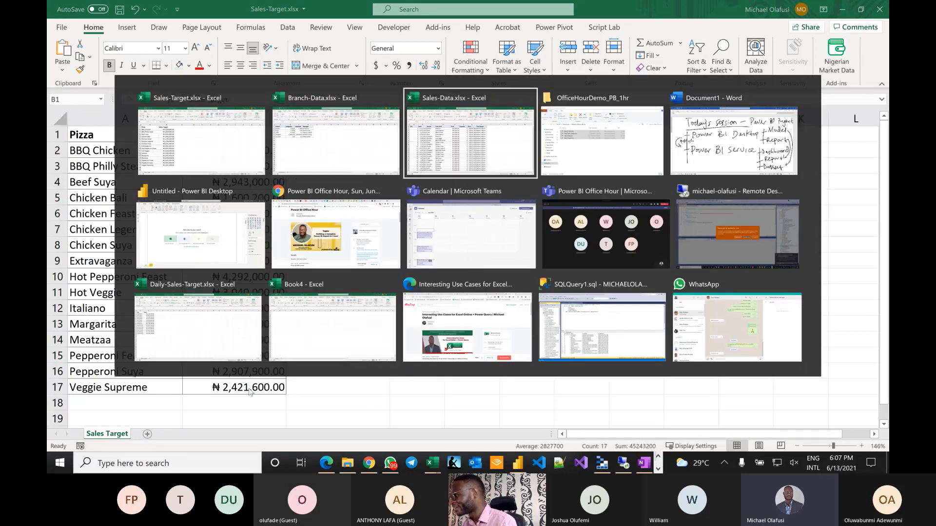
key(Tab)
key(Tab)
key(Tab)
key(Tab)
key(Tab)
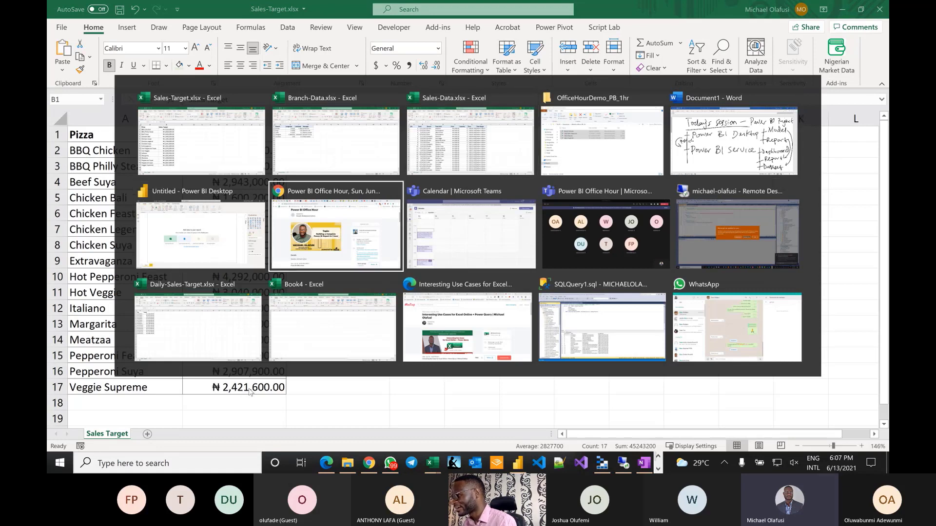
key(Tab)
key(Tab)
key(Tab)
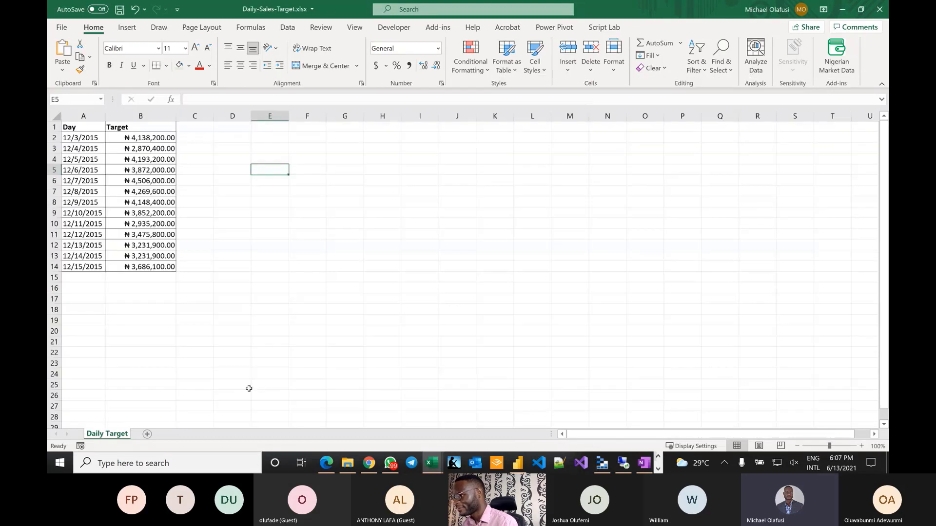
scroll(264, 305, up, 3)
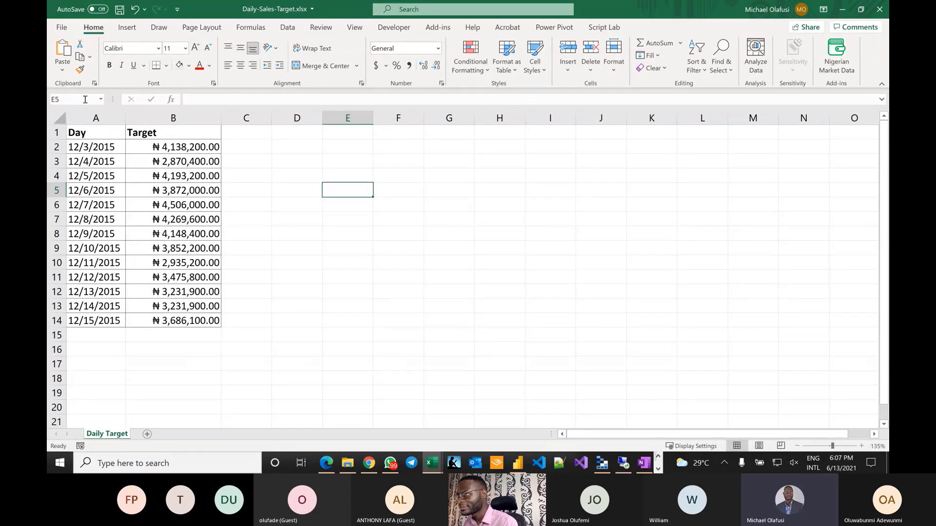
drag(94, 134, 197, 319)
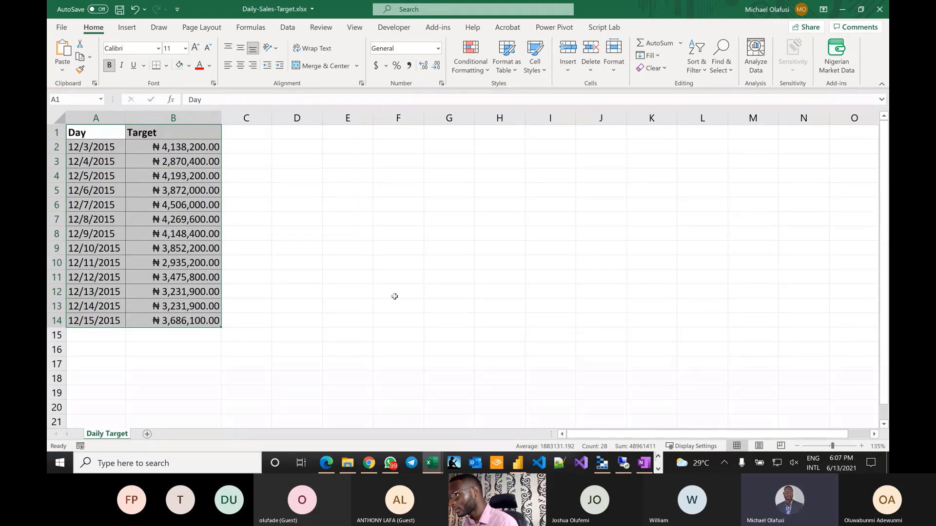
- Alternate between Sales-Target and Daily-Sales-Target, ending on the December 2015 daily targets
key(alt+Tab)
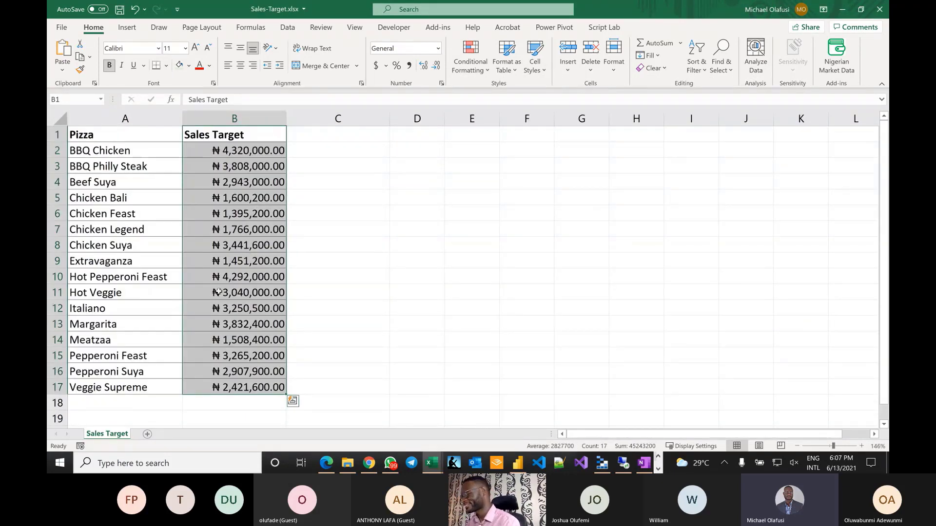
key(alt+Tab)
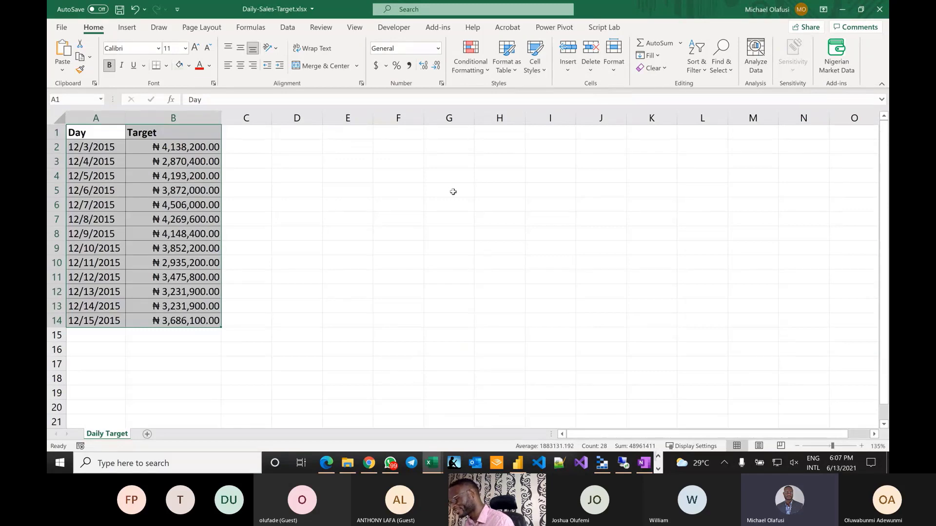
key(alt+Tab)
key(alt+Tab)
key(alt+Tab)
key(alt+Tab)
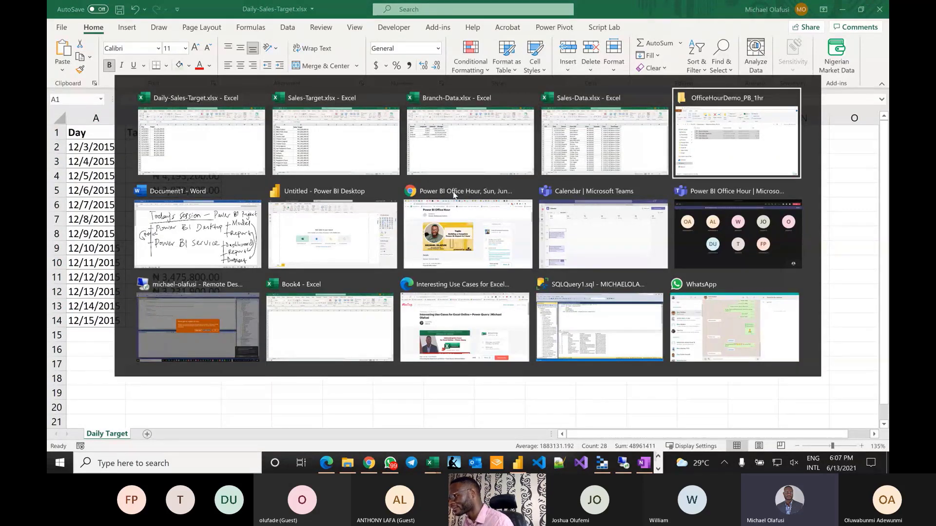
key(alt+Tab)
key(alt+Tab)
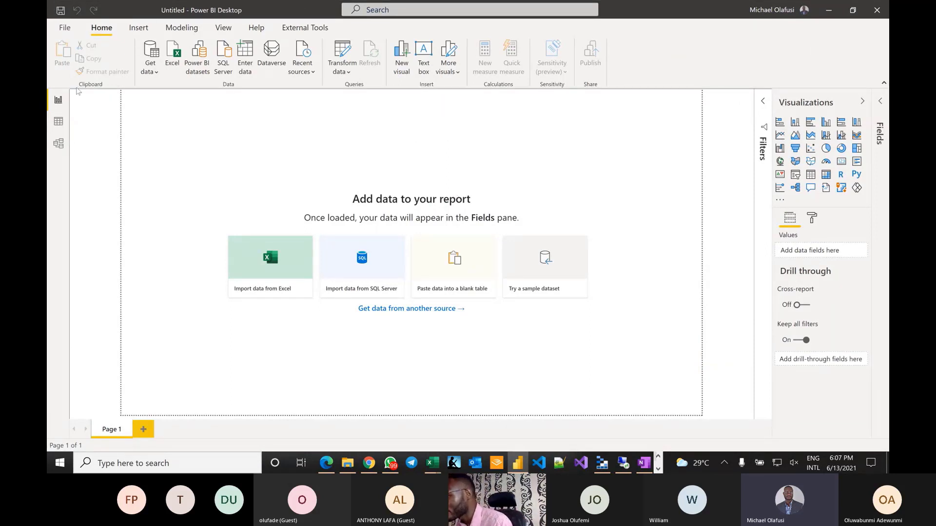
- Open Get data > More... and scroll the connector list back up to Excel
click(152, 75)
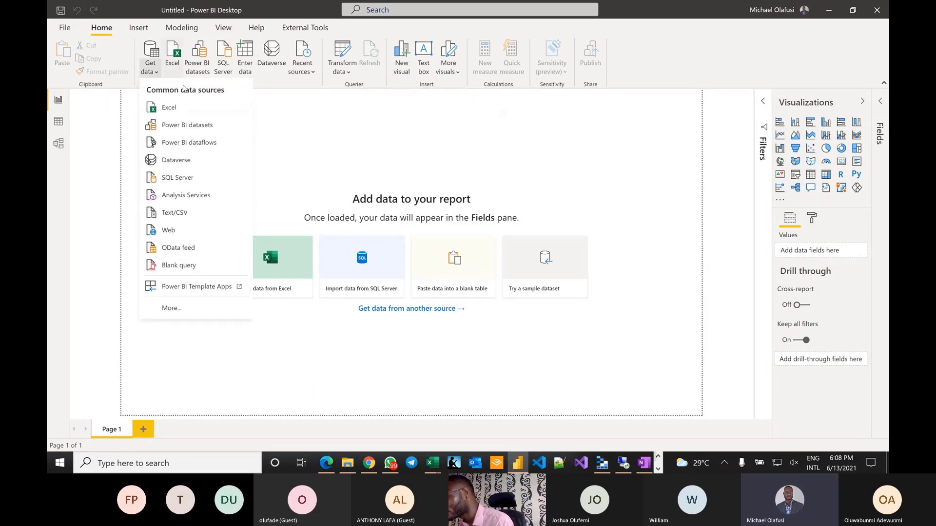
click(200, 307)
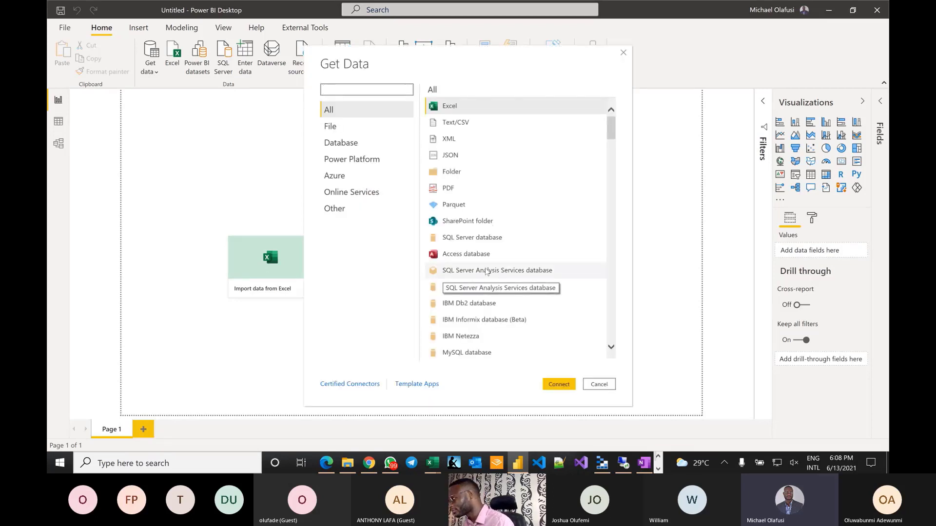
scroll(525, 263, down, 20)
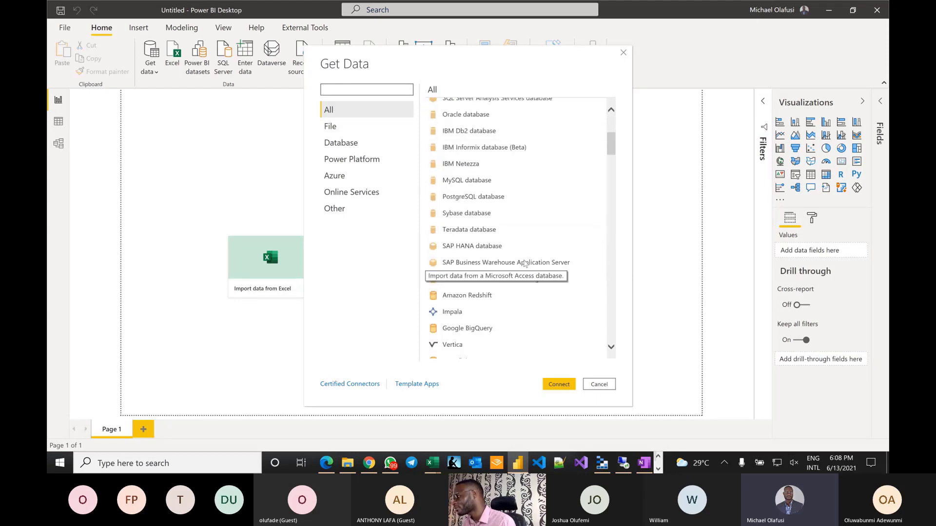
scroll(525, 263, down, 20)
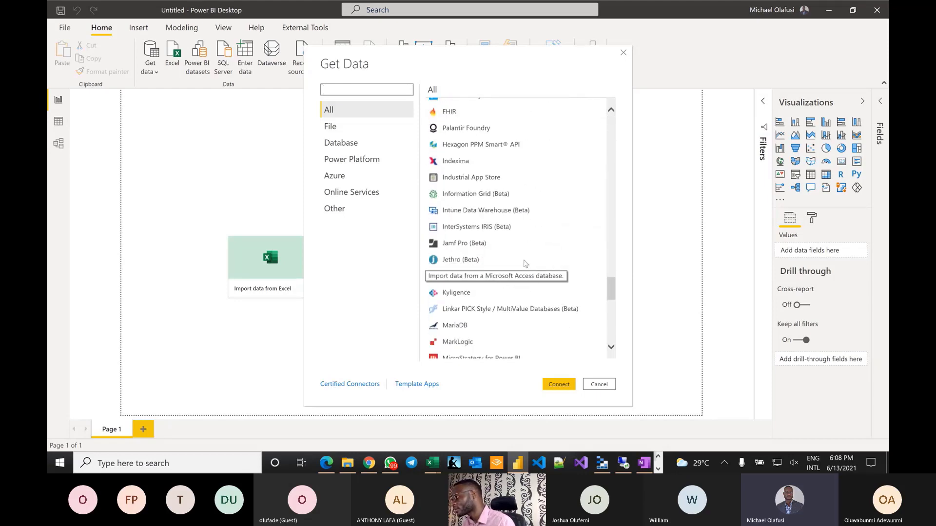
scroll(521, 223, up, 20)
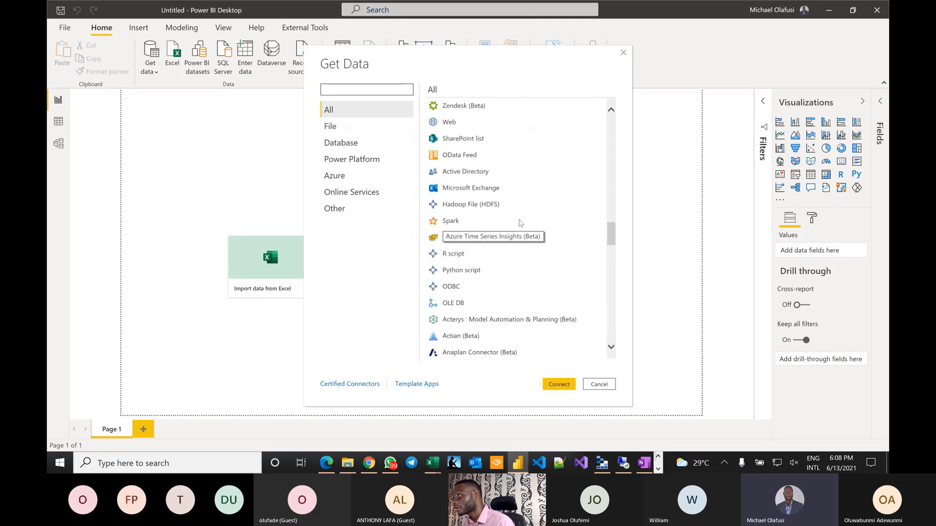
scroll(521, 223, up, 3)
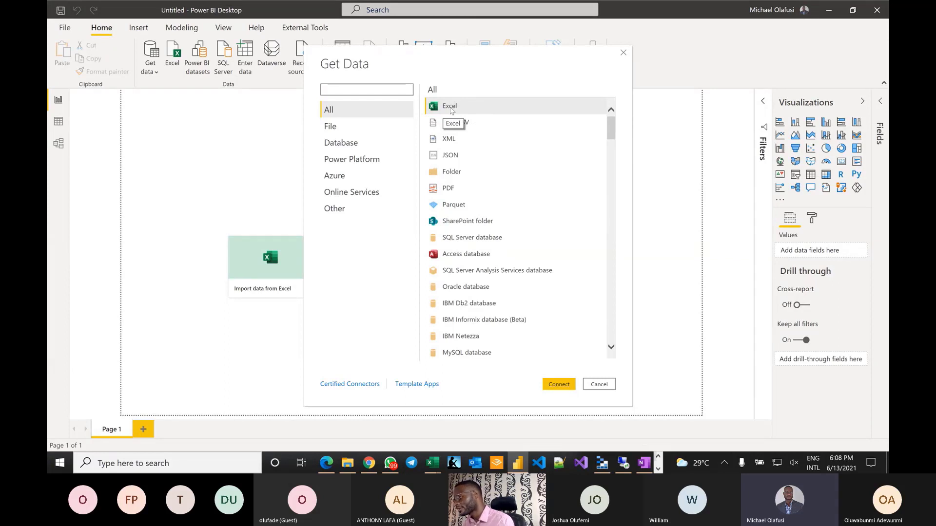
- Go to the browser and the Microsoft Azure tab showing the SQL deployment Overview
key(alt+Tab)
key(alt+Tab)
key(alt+Tab)
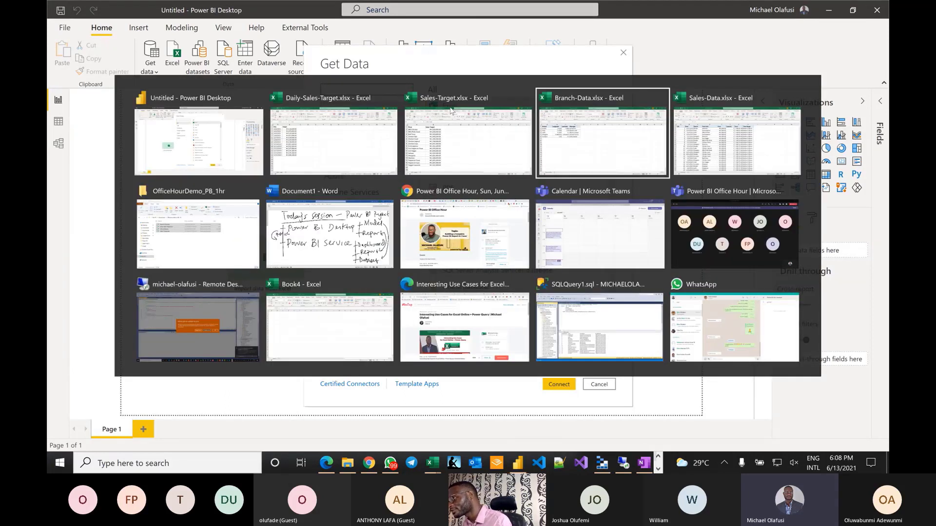
key(alt+Tab)
key(alt+Tab)
key(alt+Tab)
key(alt+Tab)
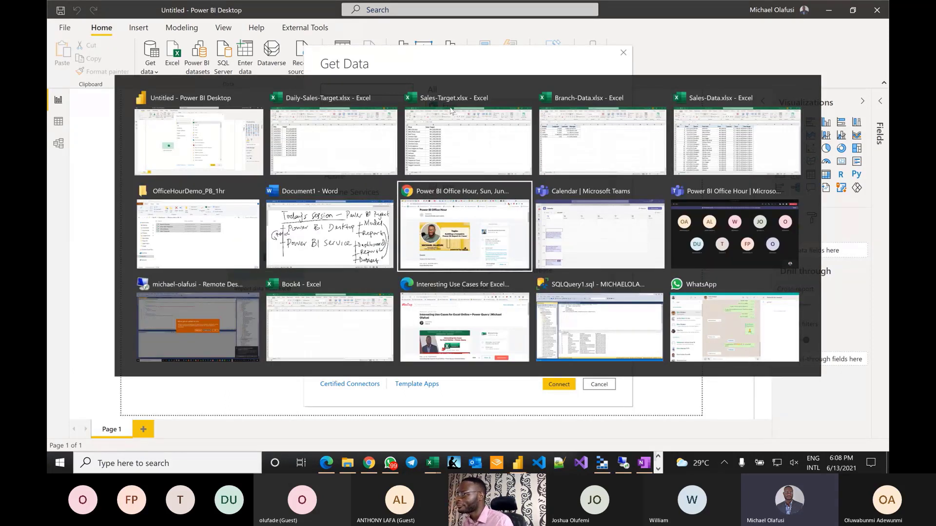
key(alt+Tab)
key(alt+Tab)
key(alt+Tab)
key(alt+Tab)
key(alt+Tab)
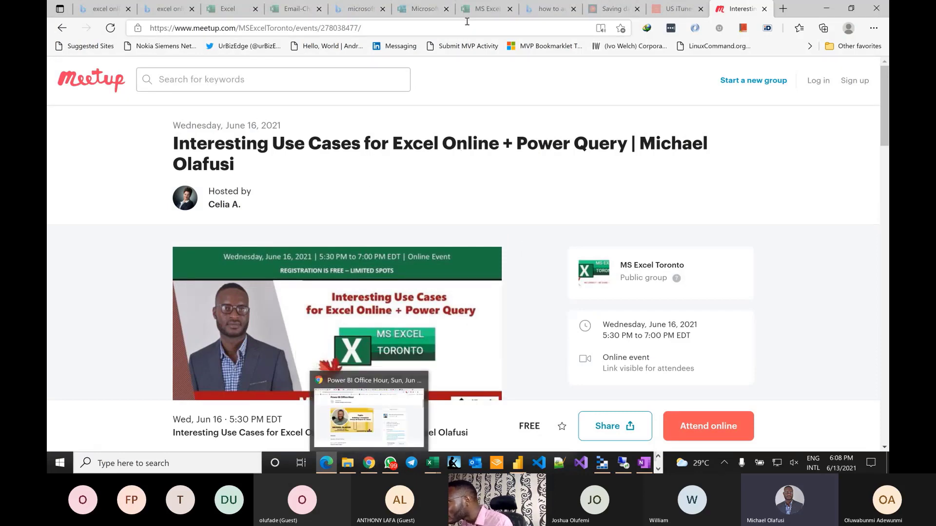
click(370, 461)
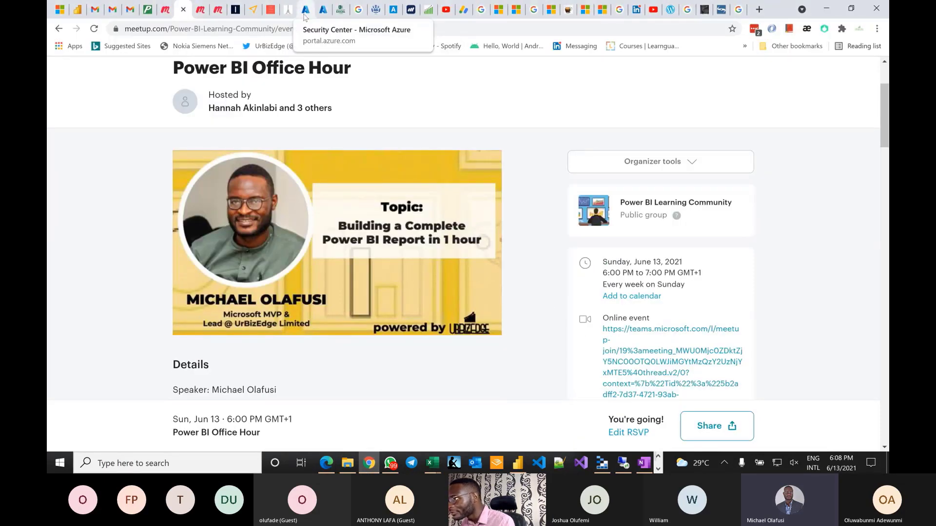
click(304, 15)
click(323, 10)
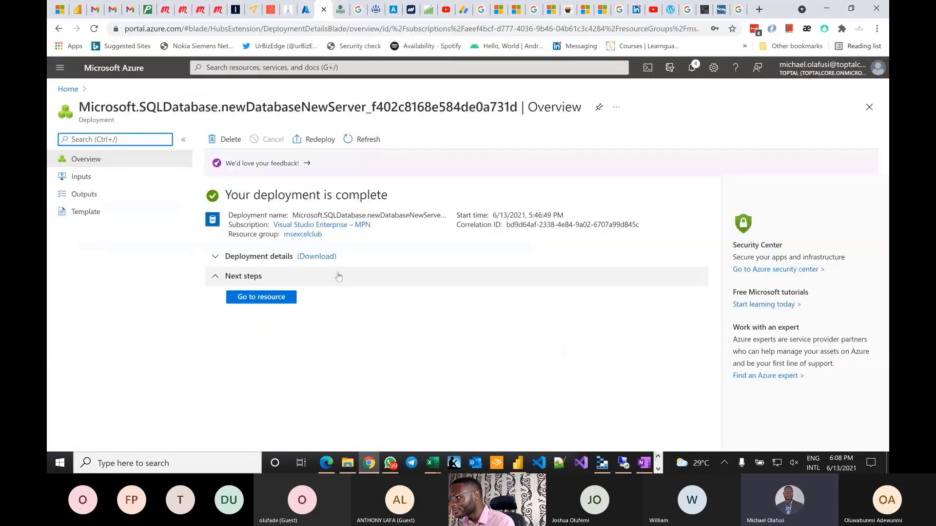
- Open the AdventureWorks2019 database via Go to resource, highlight its name, and return to Power BI
click(275, 297)
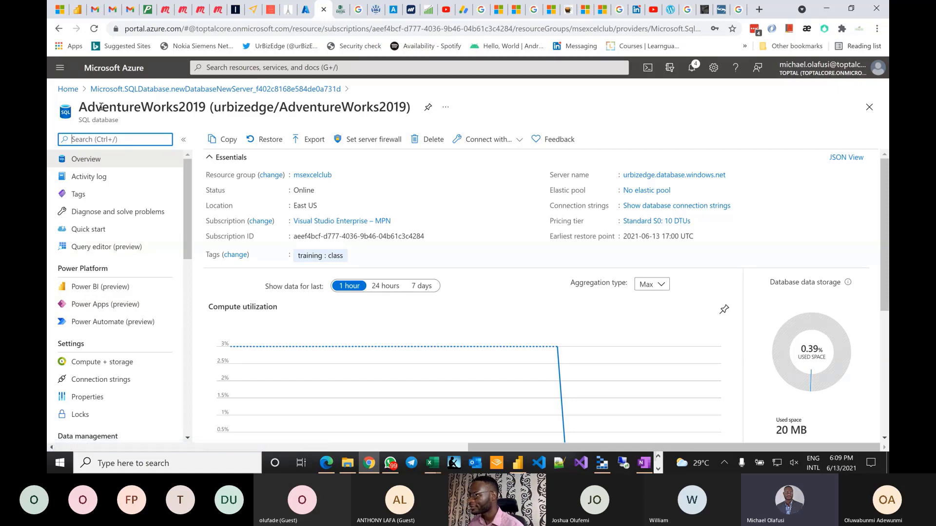
click(80, 113)
drag(80, 113, 203, 109)
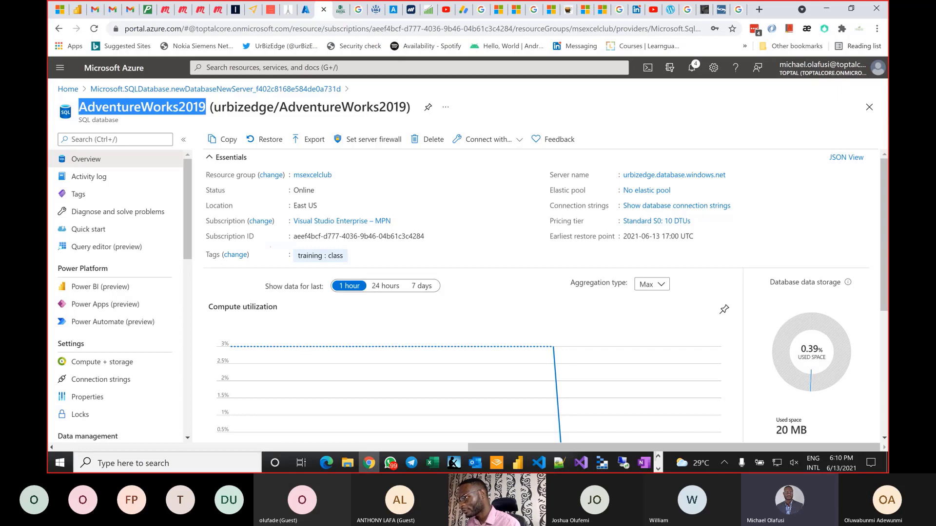
mouse_move(149, 151)
mouse_down()
mouse_move(182, 223)
mouse_move(154, 228)
mouse_up()
mouse_move(283, 243)
mouse_down()
mouse_move(318, 266)
mouse_move(360, 268)
mouse_up()
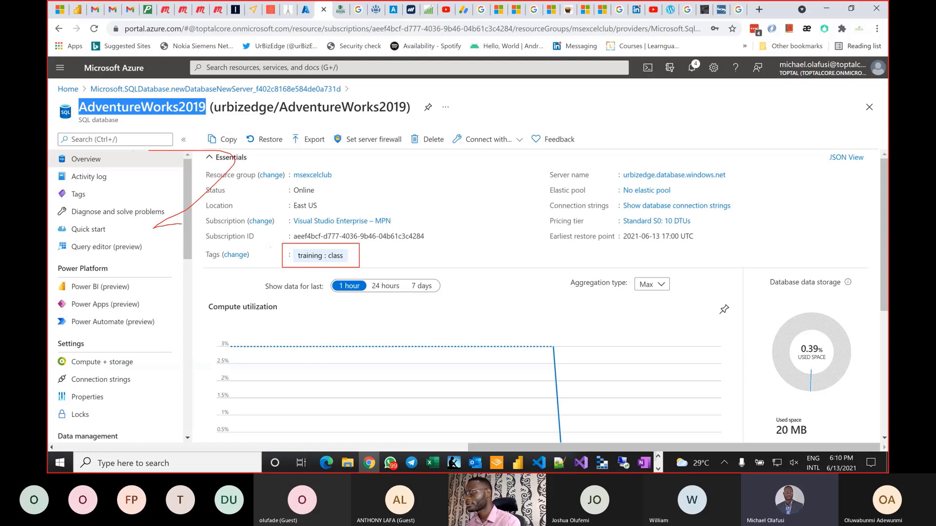
key(Escape)
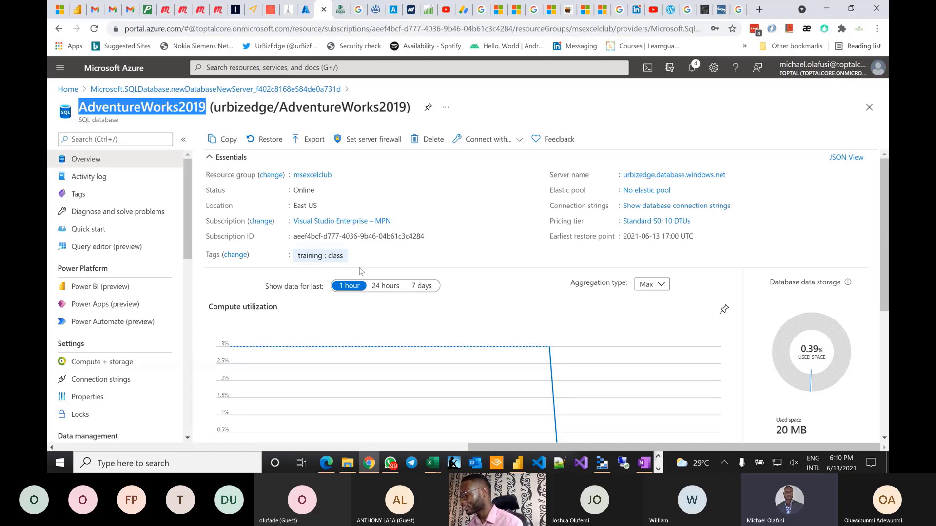
key(alt+Tab)
key(Tab)
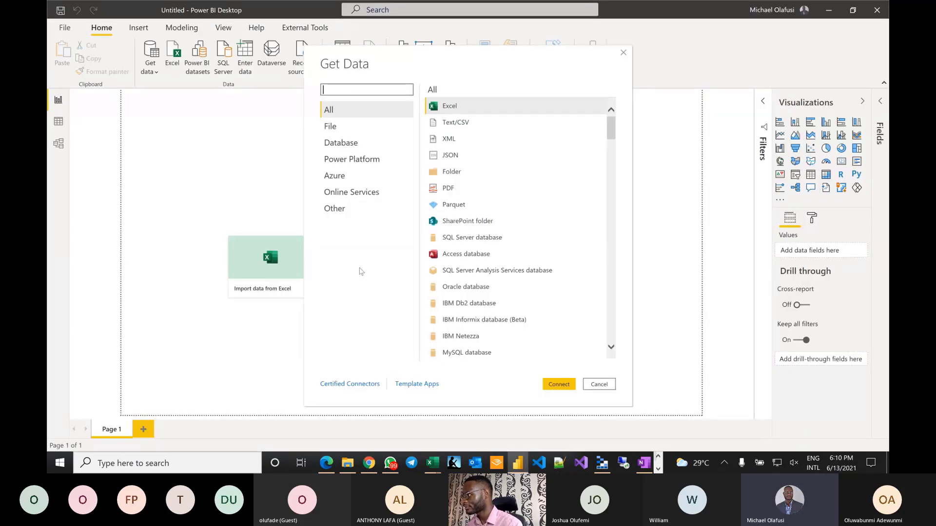
- Connect to Excel and open Sales-Data.xlsx from Downloads > OfficeHourDemo_PB_1hr
click(558, 385)
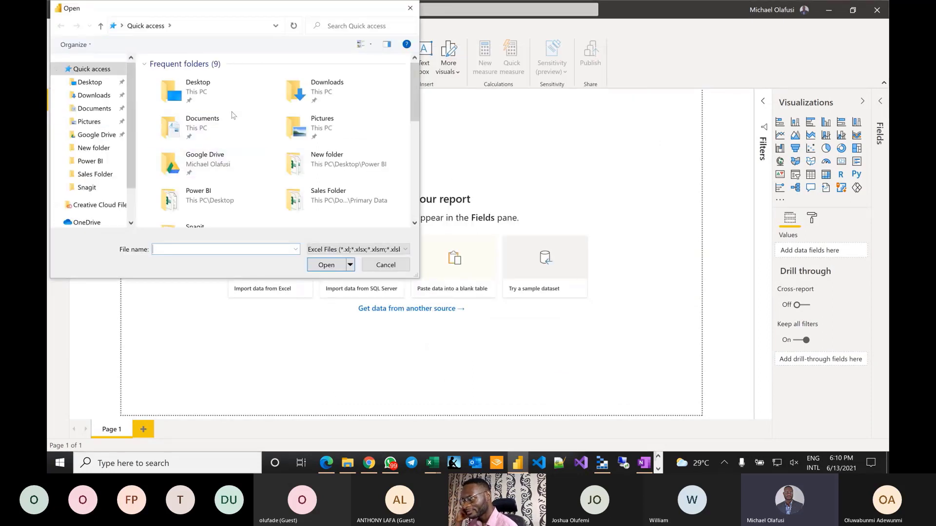
click(84, 109)
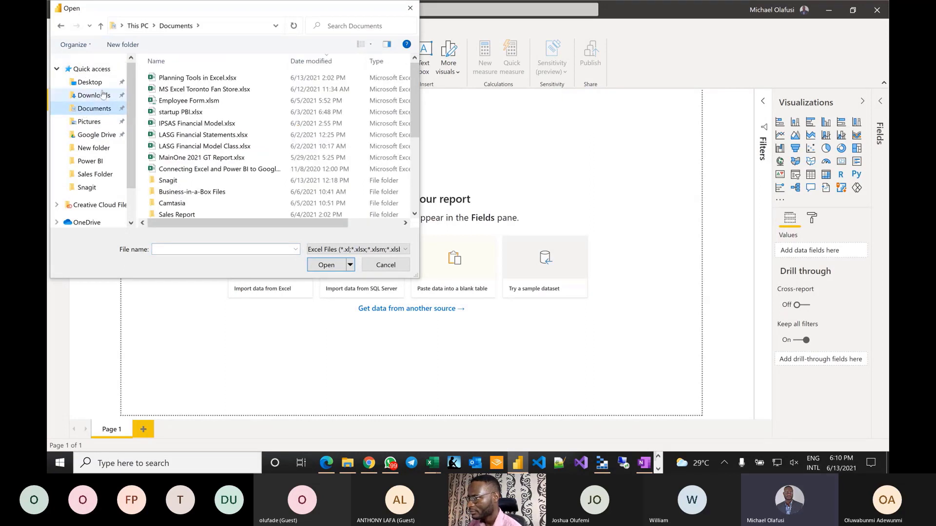
click(97, 95)
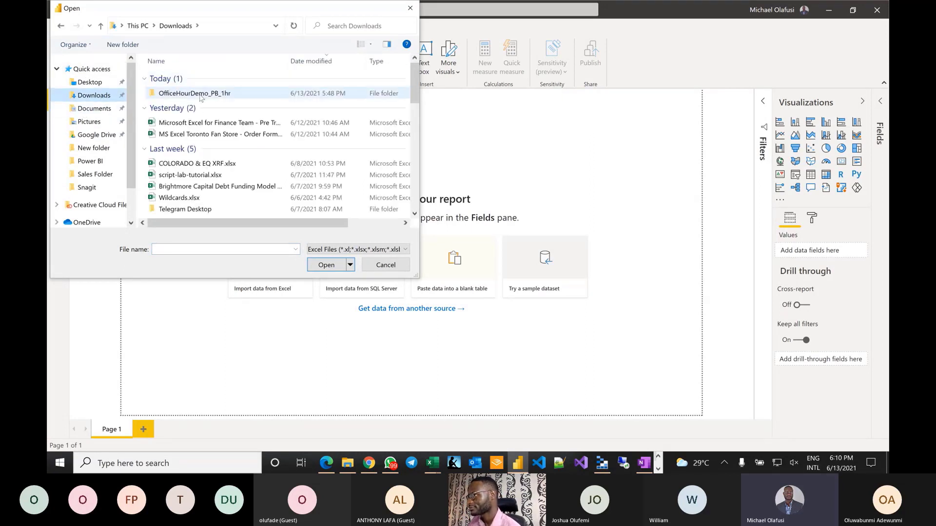
double_click(200, 94)
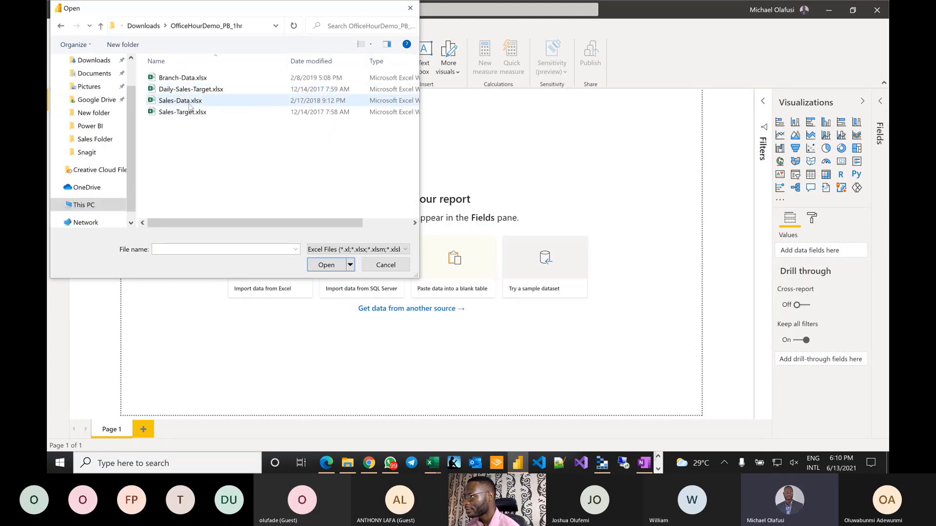
double_click(190, 103)
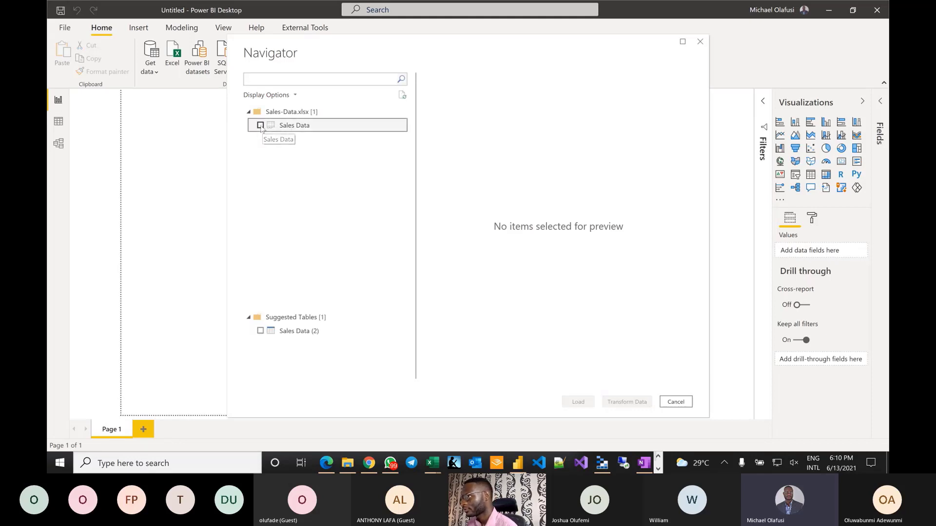
- Select the Sales Data table in Navigator, preview its pizza-order columns, and open it in Power Query Editor
click(260, 124)
scroll(629, 199, right, 5)
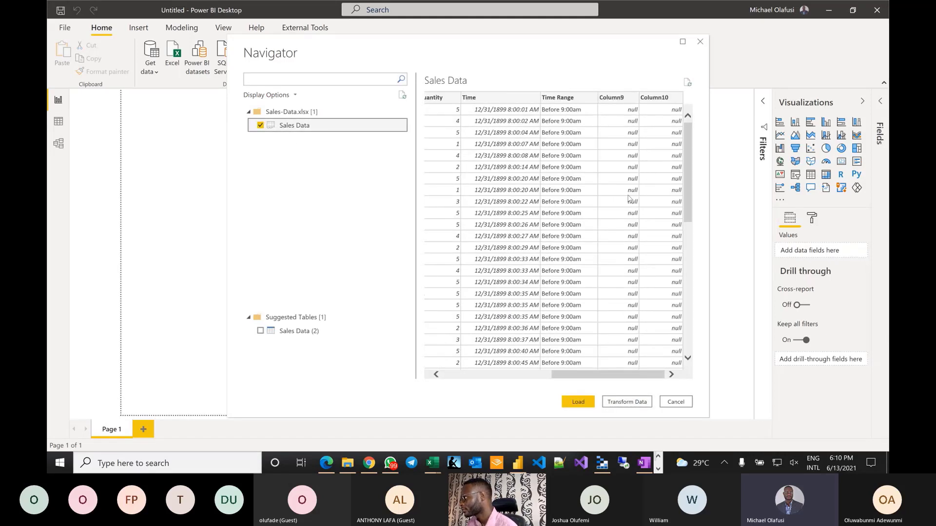
scroll(628, 198, left, 5)
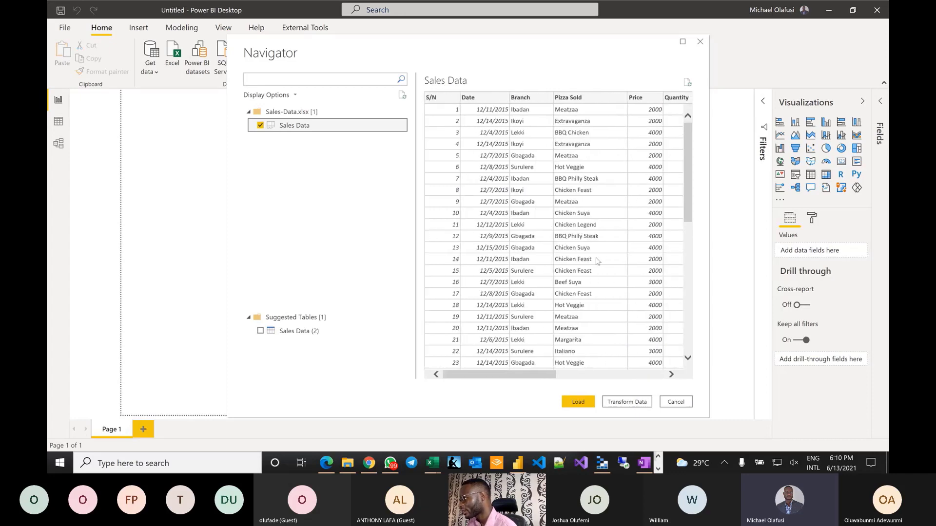
scroll(598, 261, right, 5)
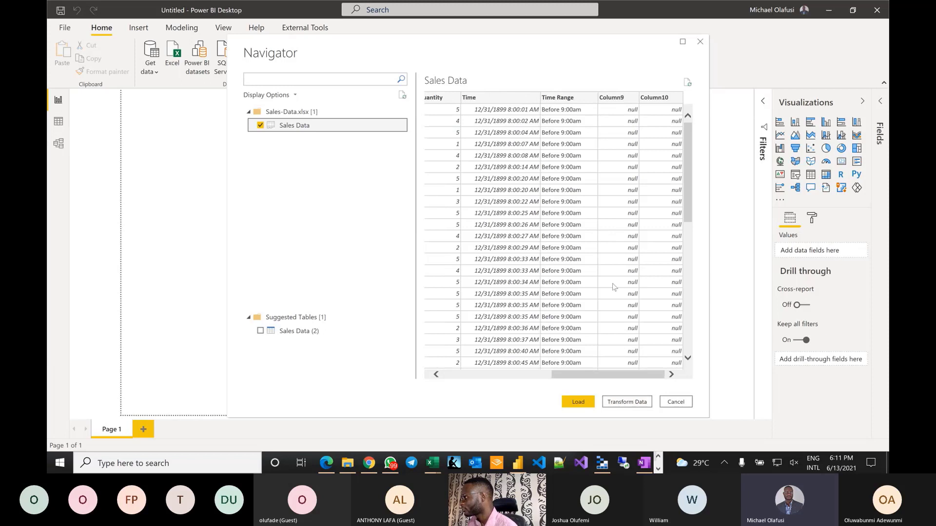
scroll(613, 287, left, 5)
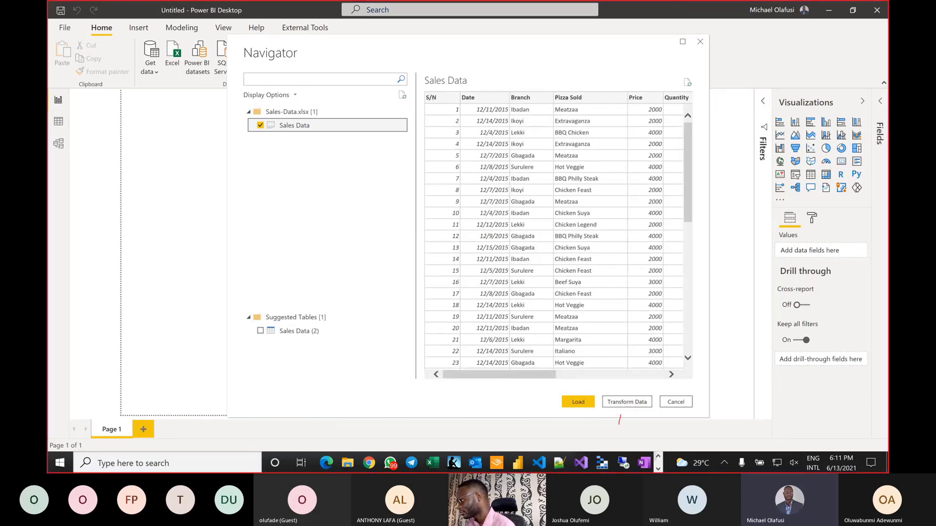
drag(612, 414, 620, 407)
drag(620, 407, 626, 417)
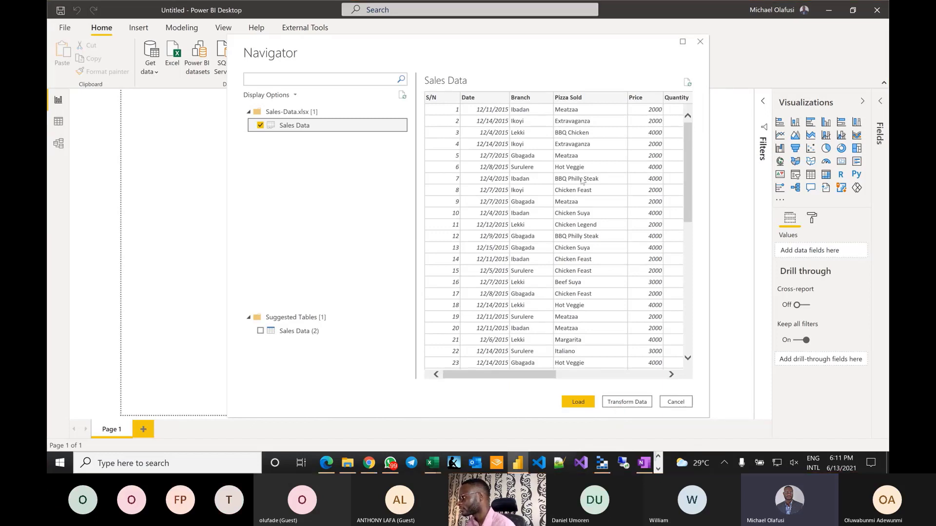
scroll(583, 181, right, 5)
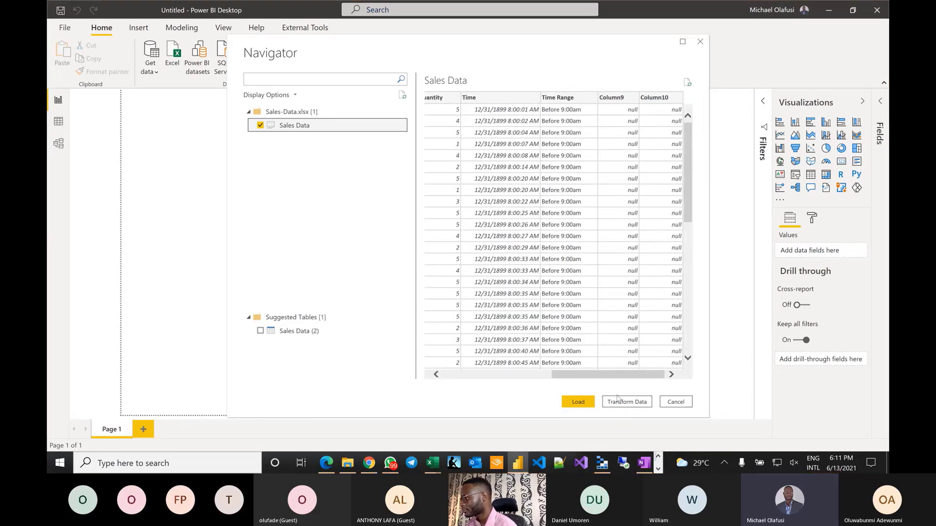
click(624, 401)
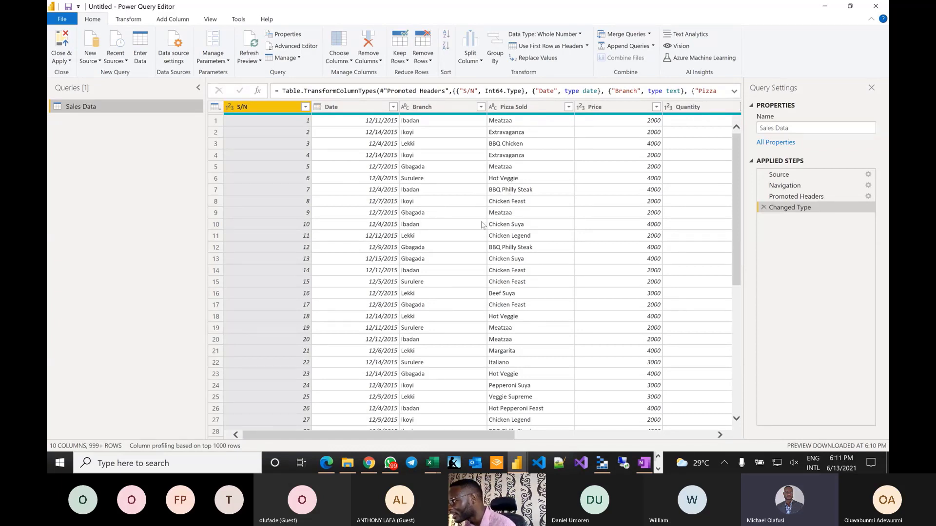
- Remove the empty Column9 and Column10 from the Sales Data query
scroll(507, 161, right, 10)
click(610, 106)
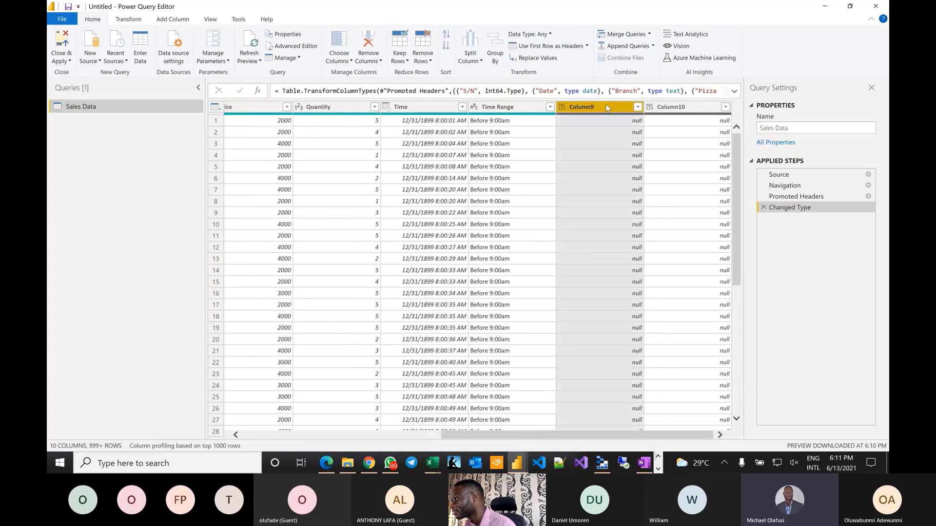
ctrl+click(689, 108)
right_click(689, 109)
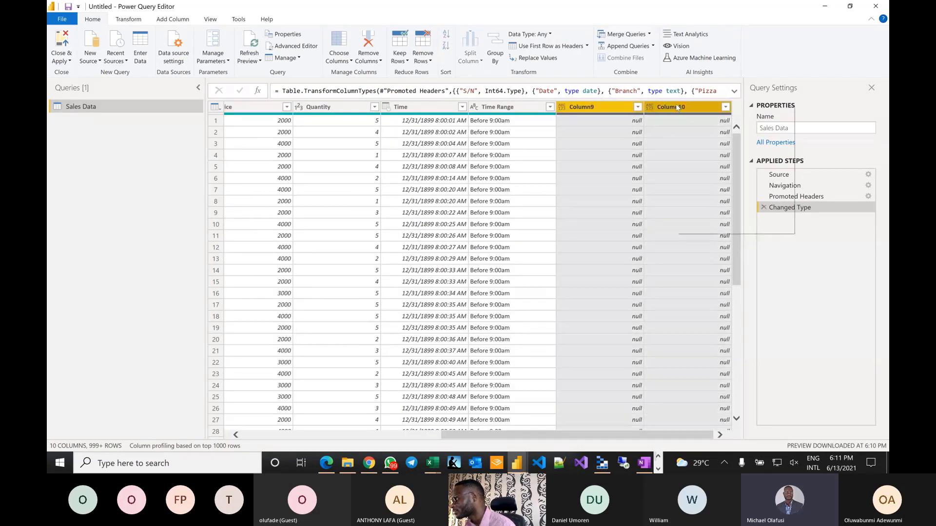
click(729, 122)
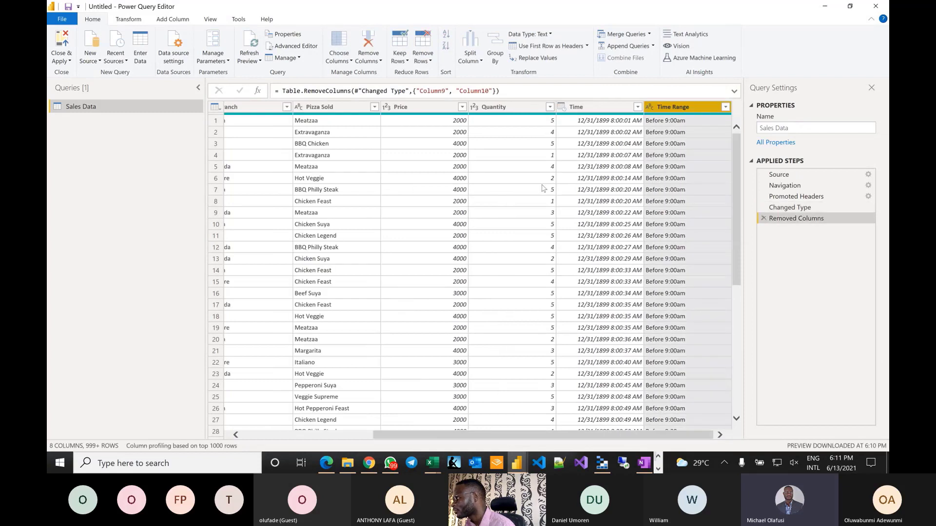
- Change the Time column's type to Time and remove the S/N column
click(562, 107)
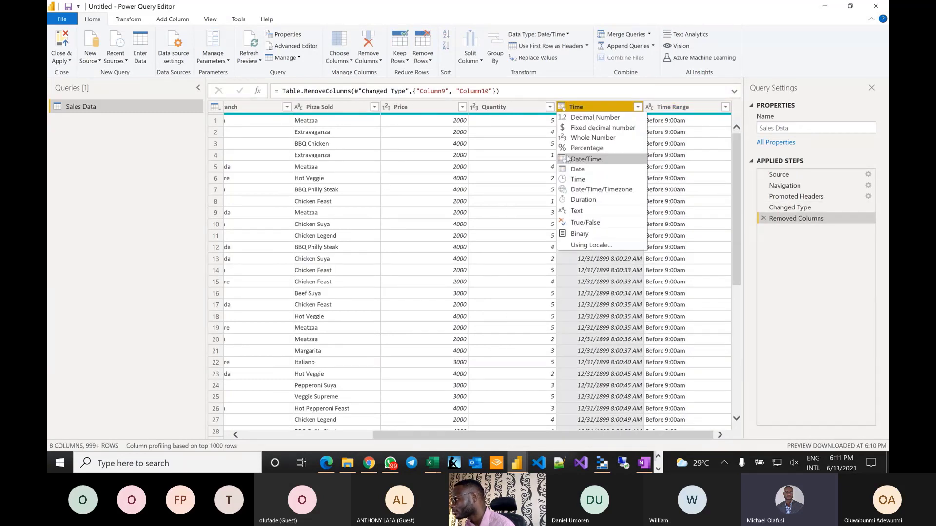
click(574, 180)
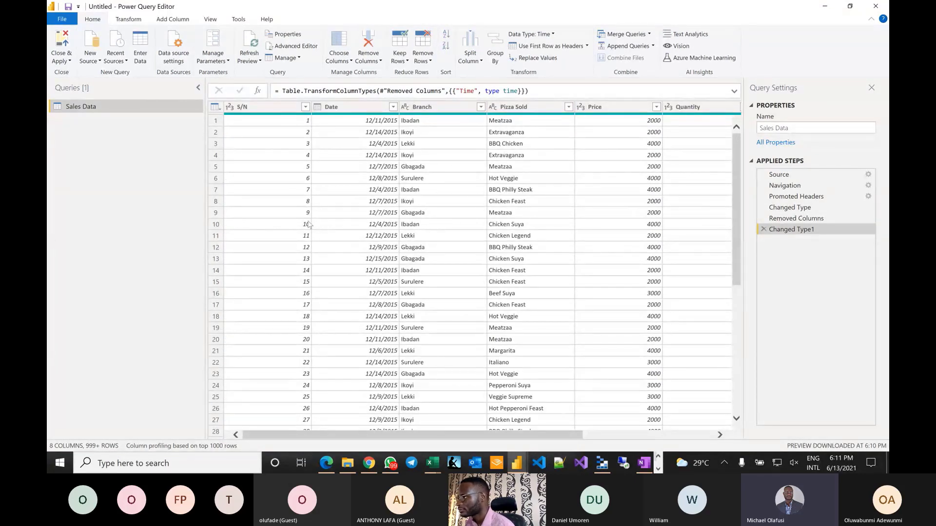
right_click(268, 109)
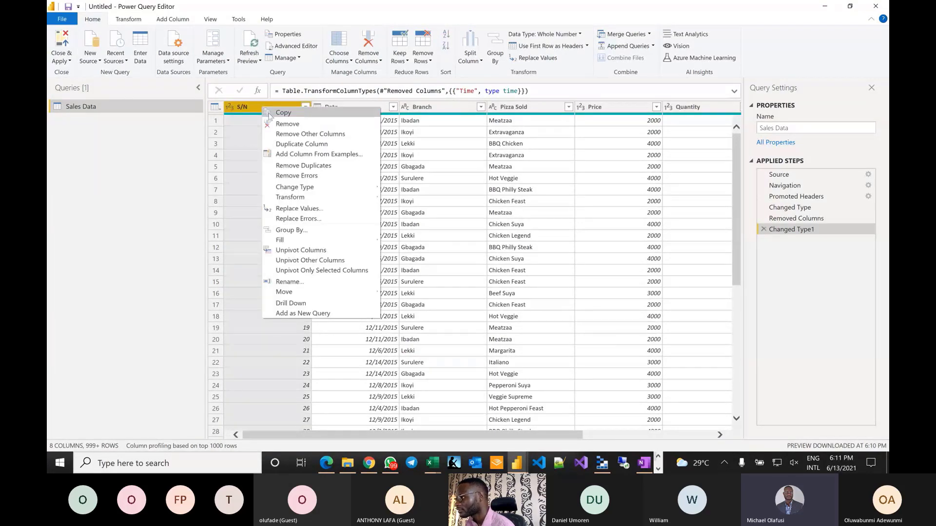
click(284, 124)
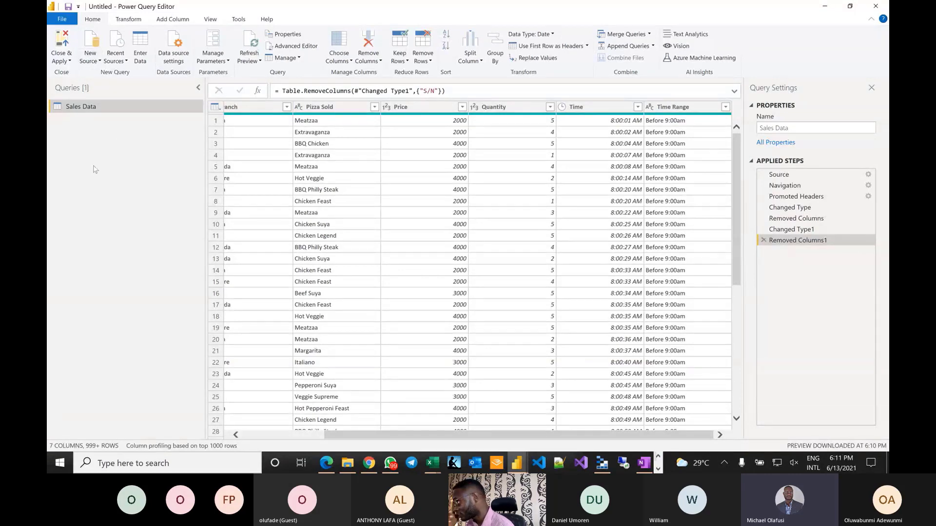
click(97, 60)
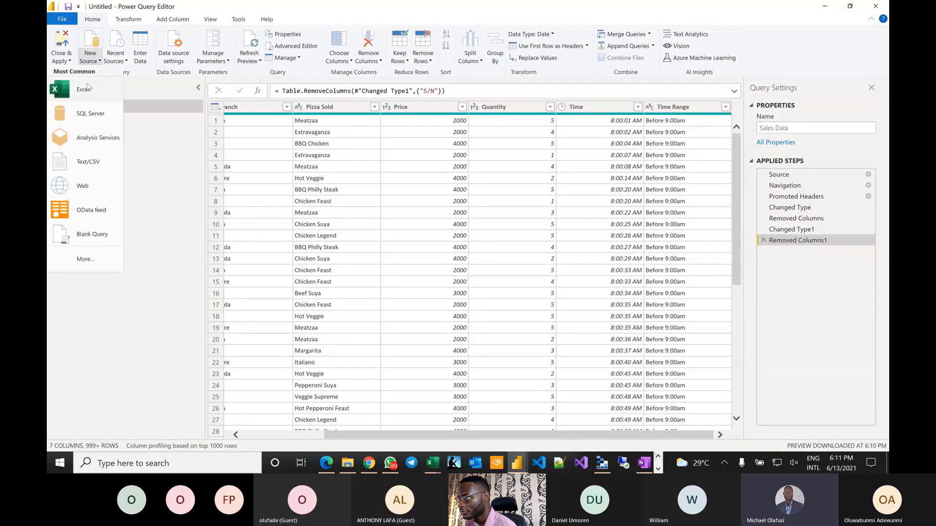
- Add the Branch Data table from Branch-Data.xlsx as a new query
click(84, 89)
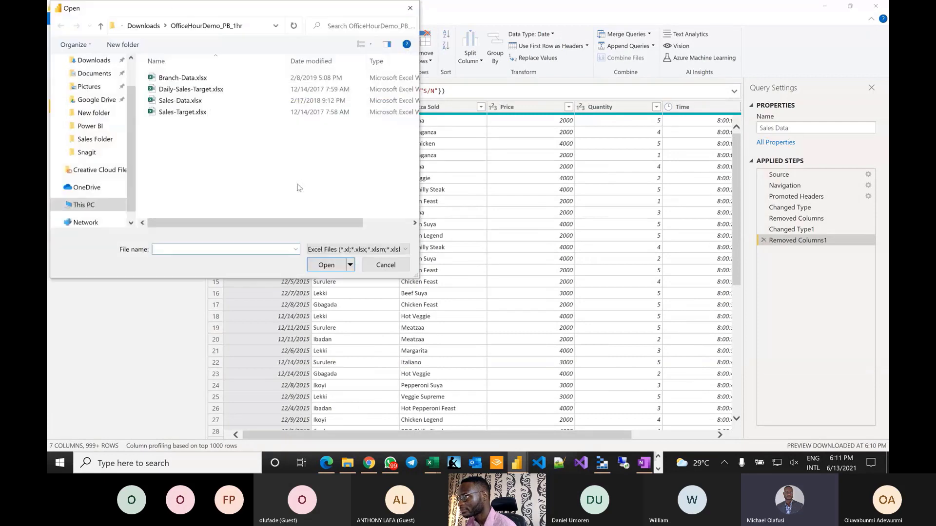
double_click(184, 77)
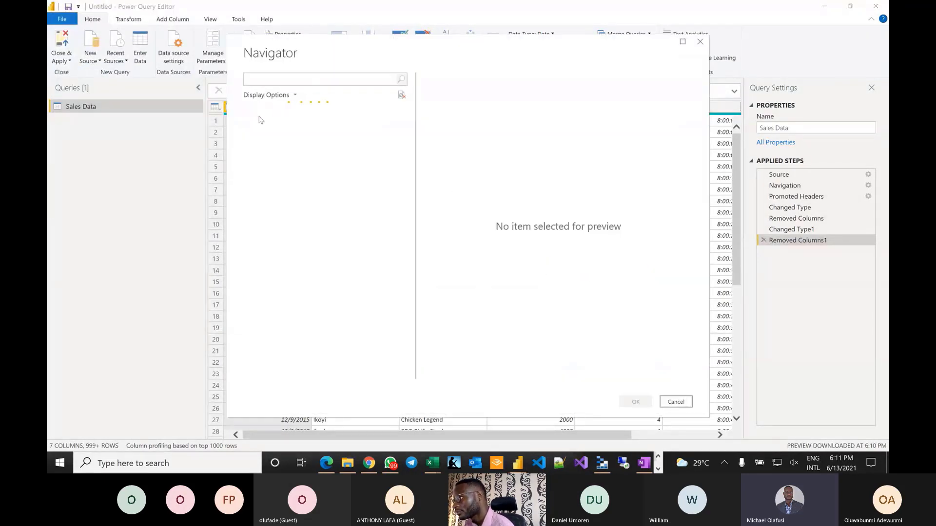
click(260, 125)
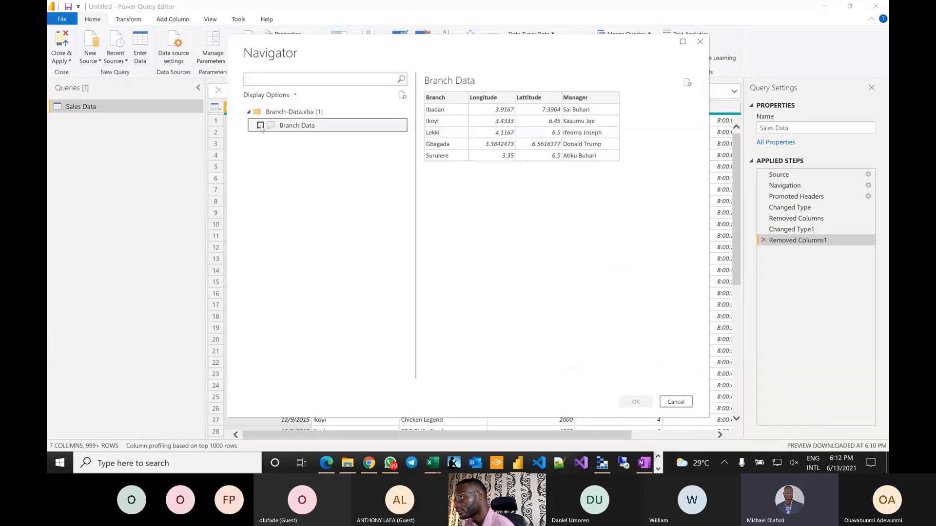
click(641, 402)
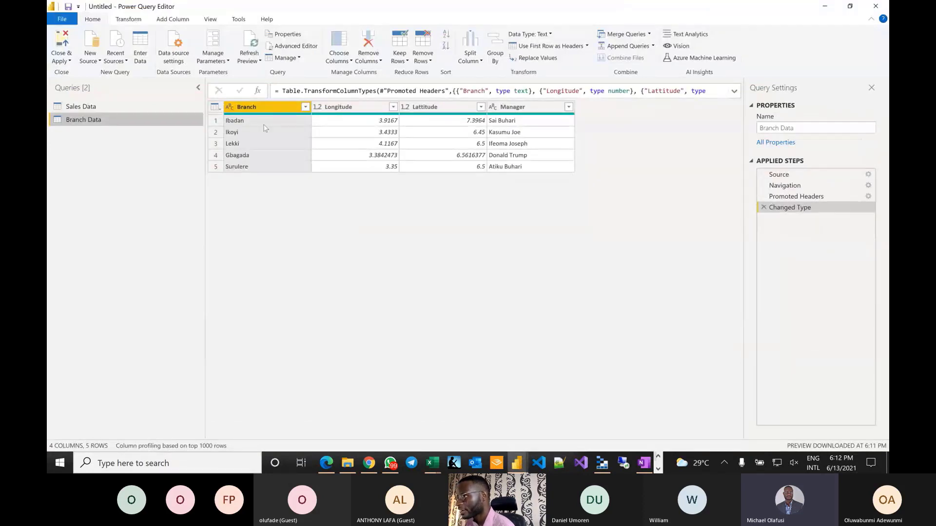
- Import the Daily Target sheet from Daily-Sales-Target.xlsx as a new query
click(86, 61)
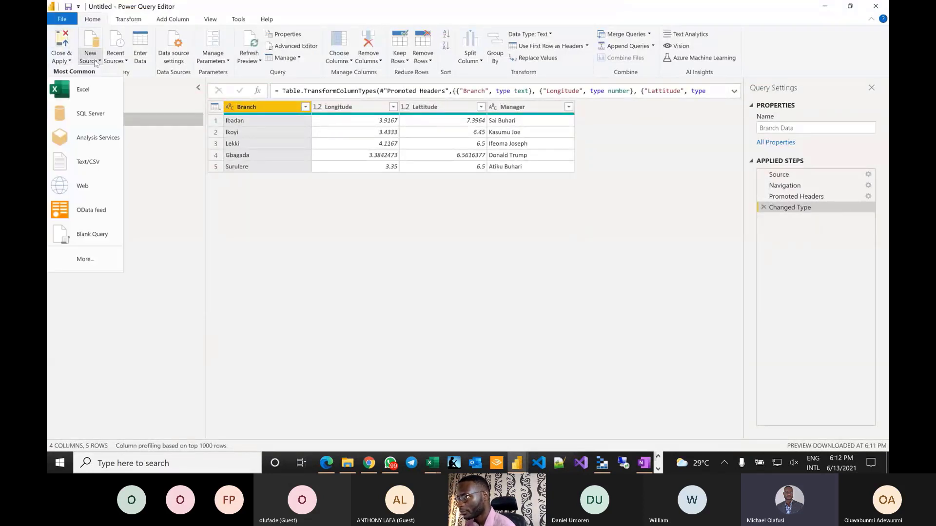
click(95, 84)
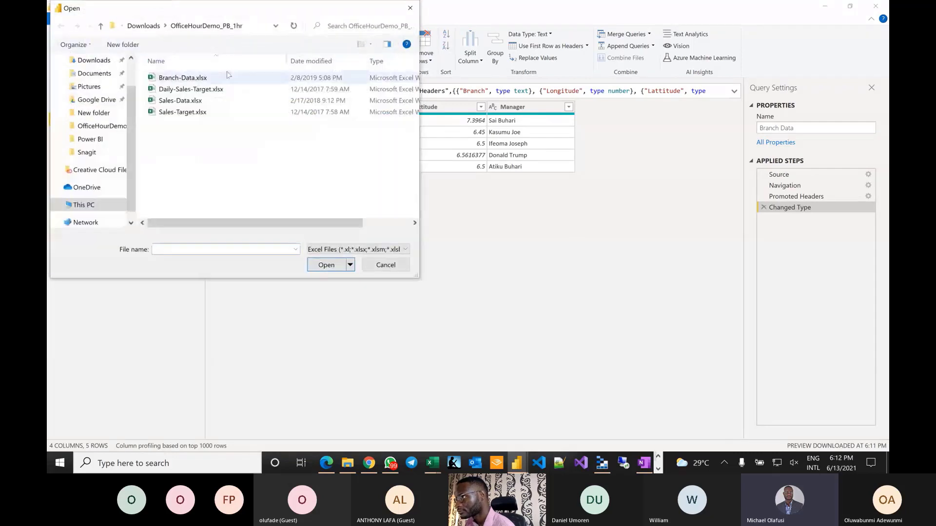
click(184, 89)
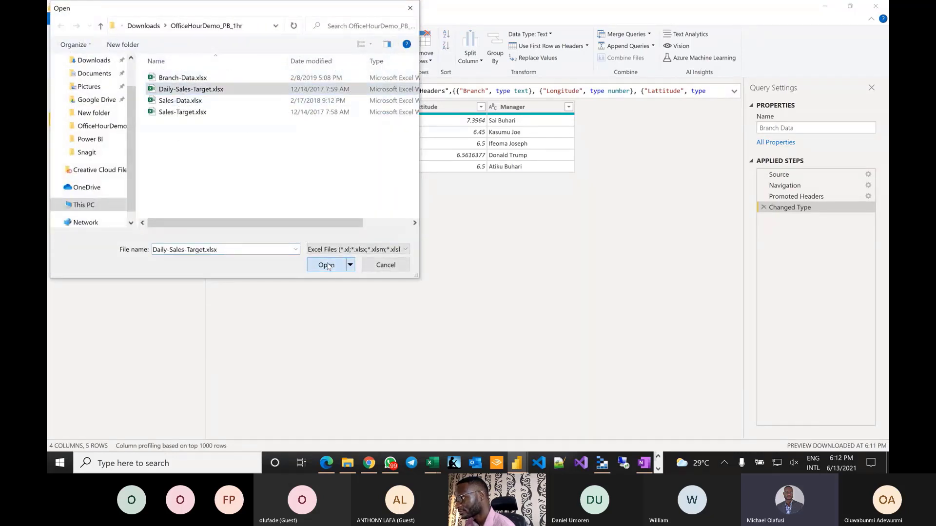
click(327, 265)
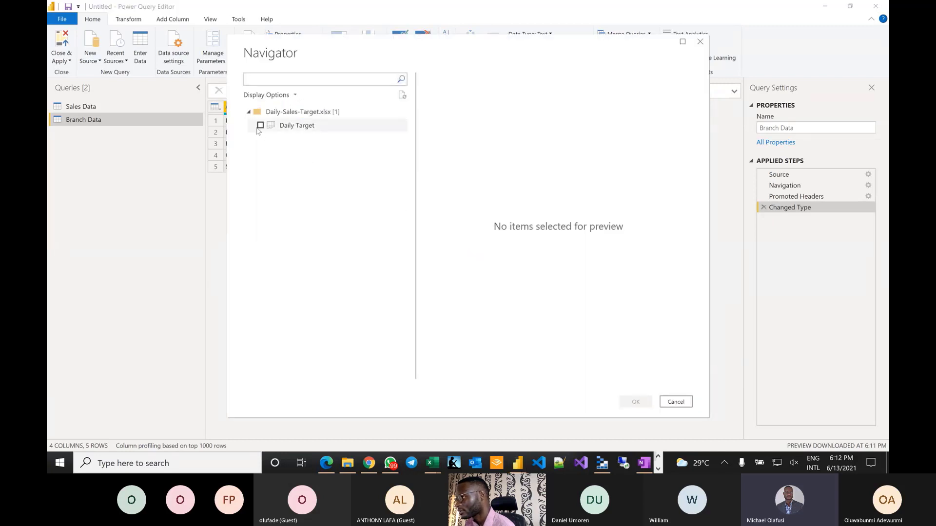
click(260, 126)
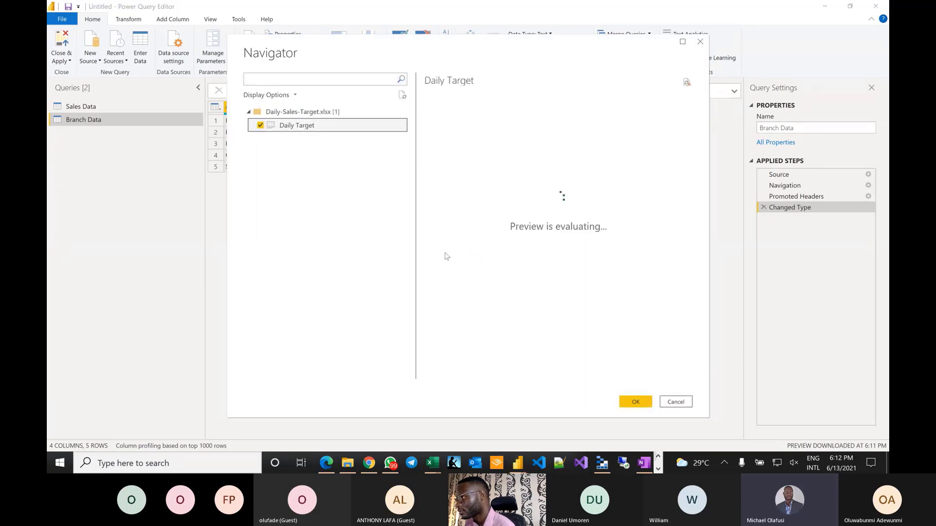
click(635, 402)
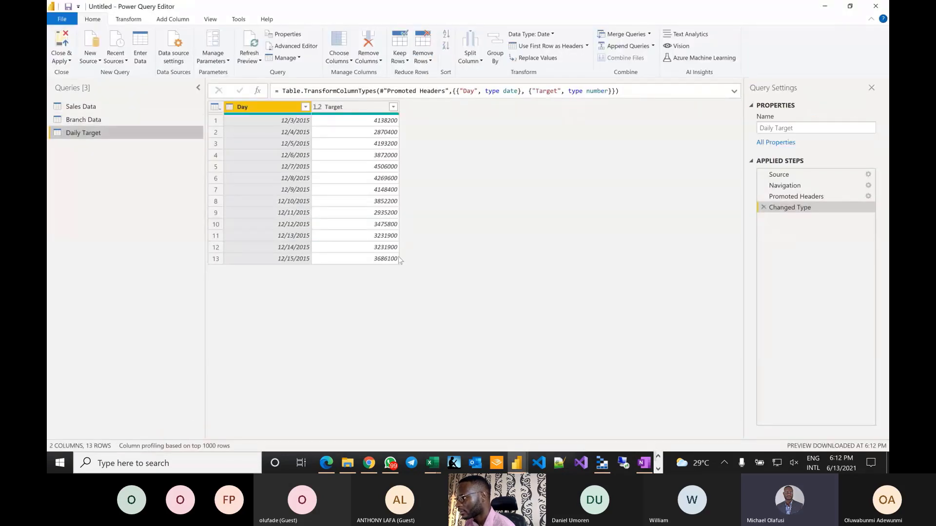
- Import the Sales Target sheet from Sales-Target.xlsx as a new query
click(93, 63)
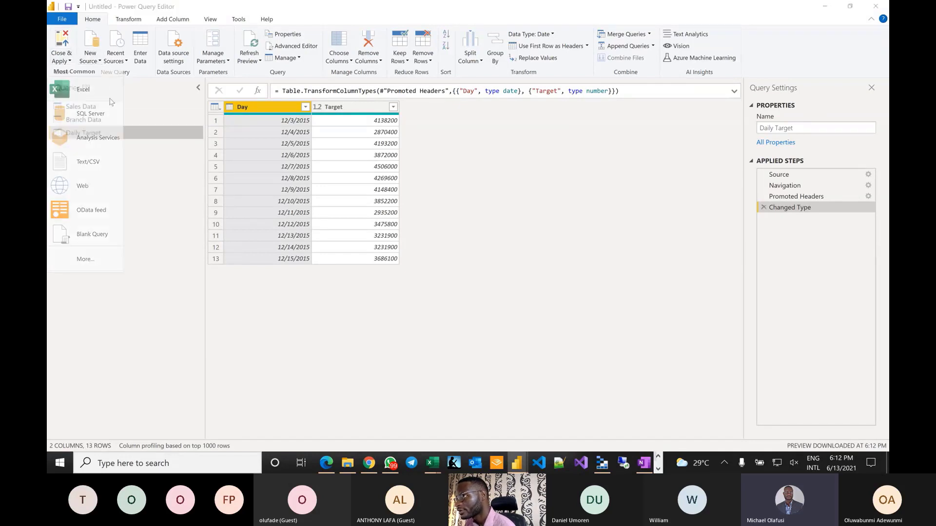
click(110, 95)
click(192, 116)
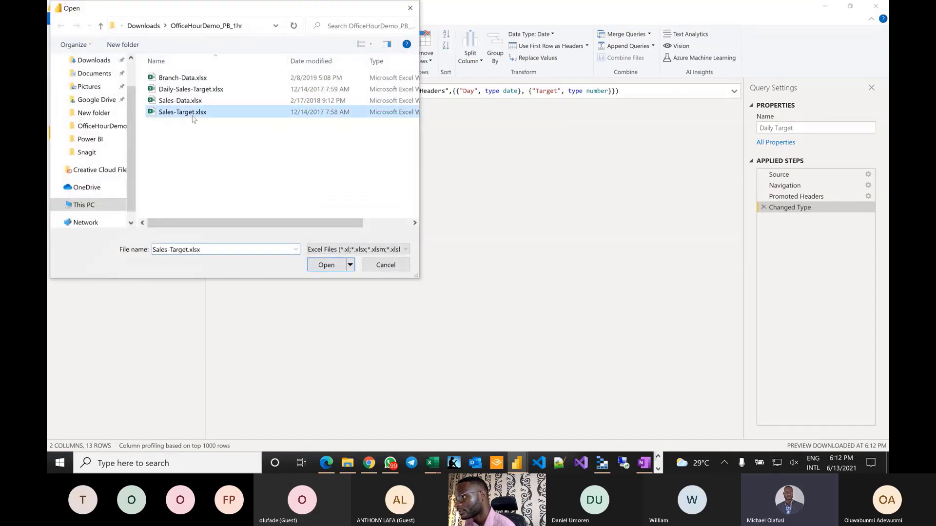
double_click(194, 118)
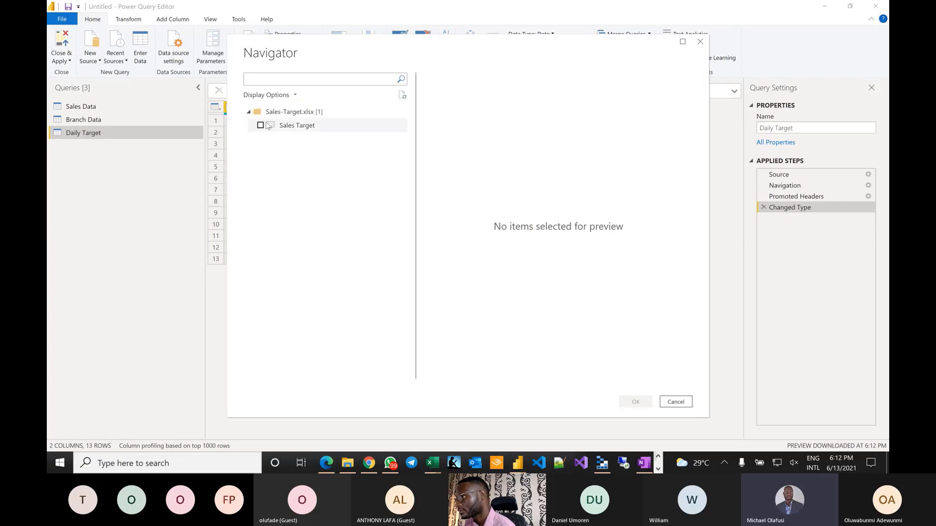
click(261, 126)
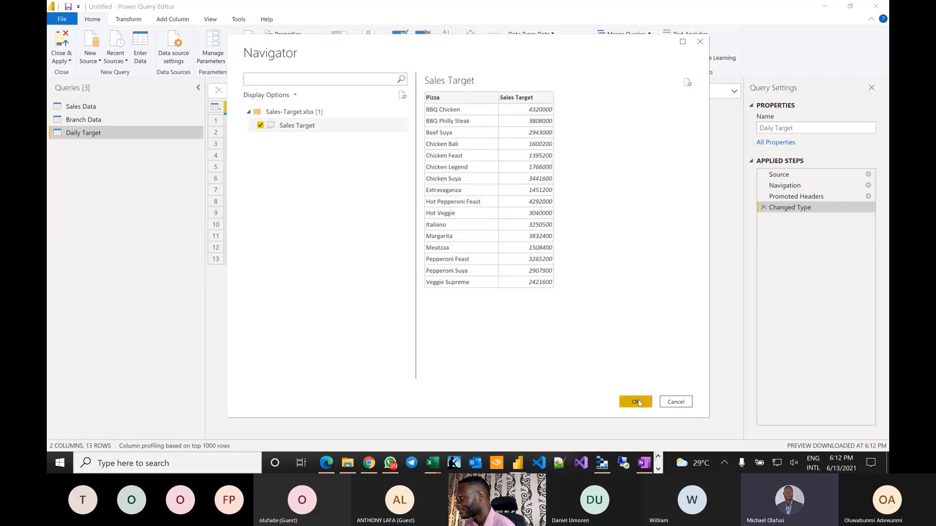
click(637, 401)
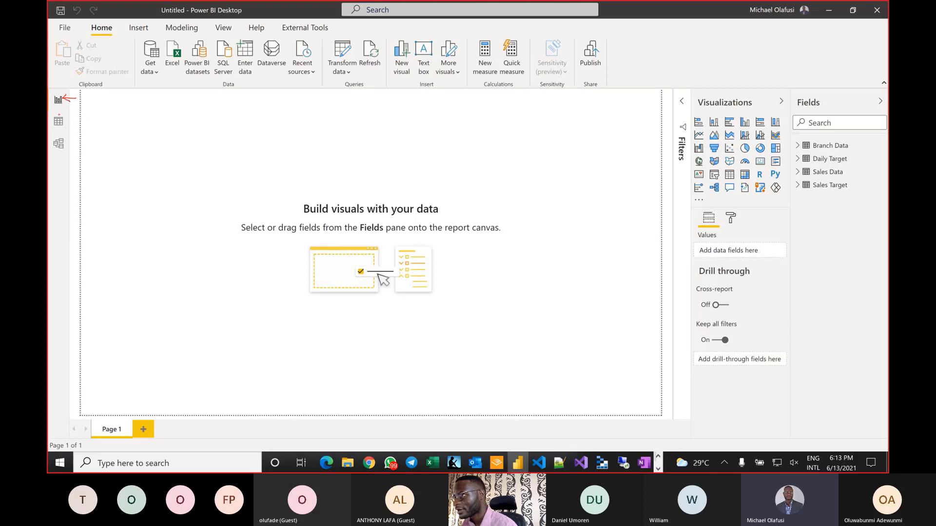
mouse_move(49, 112)
mouse_down()
mouse_move(60, 152)
mouse_move(72, 153)
mouse_move(51, 113)
mouse_up()
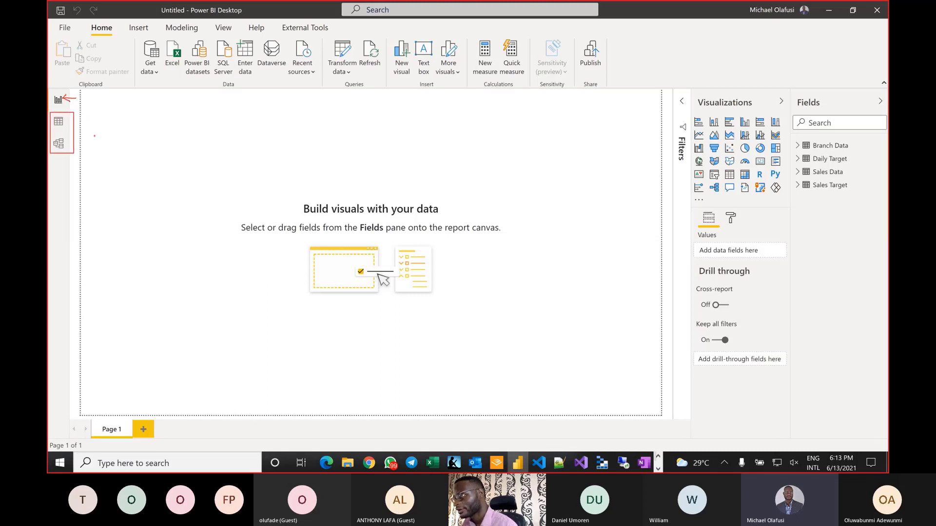
drag(95, 136, 77, 136)
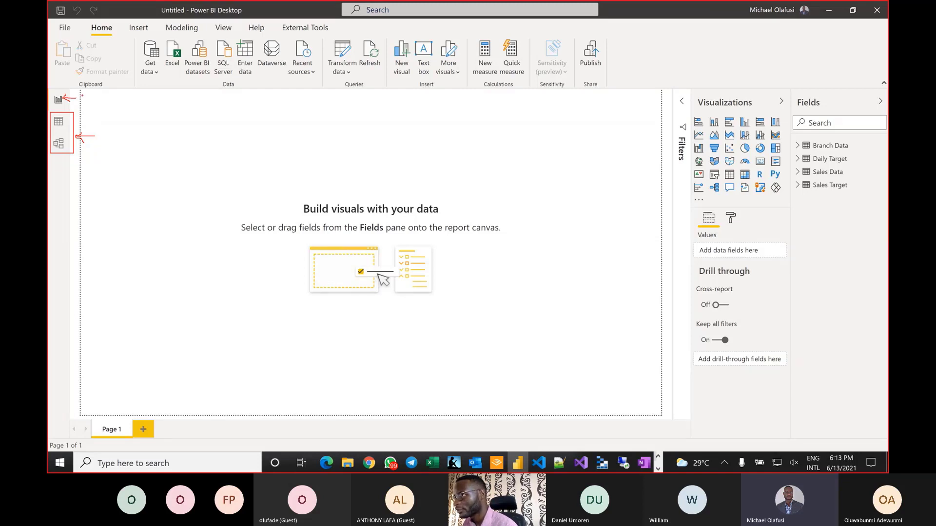
drag(82, 96, 83, 116)
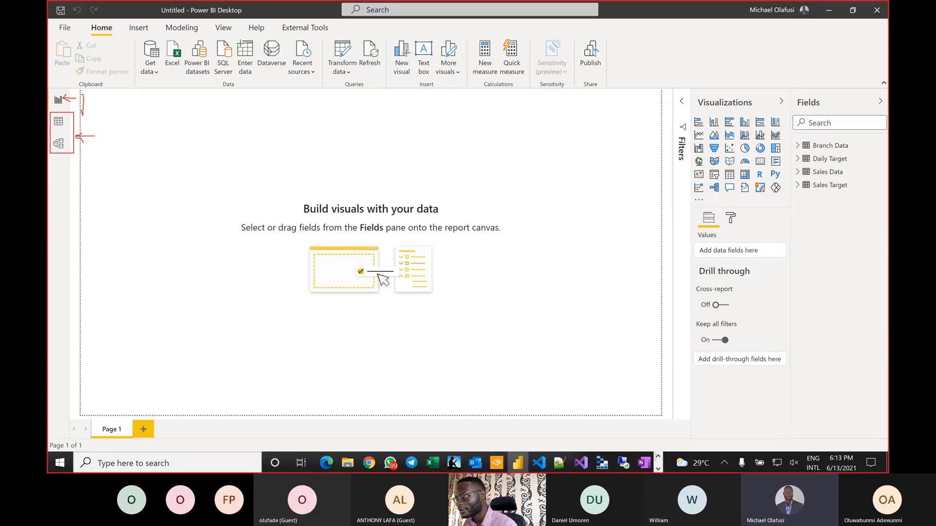
mouse_move(83, 96)
mouse_down()
mouse_move(96, 100)
mouse_move(88, 107)
mouse_up()
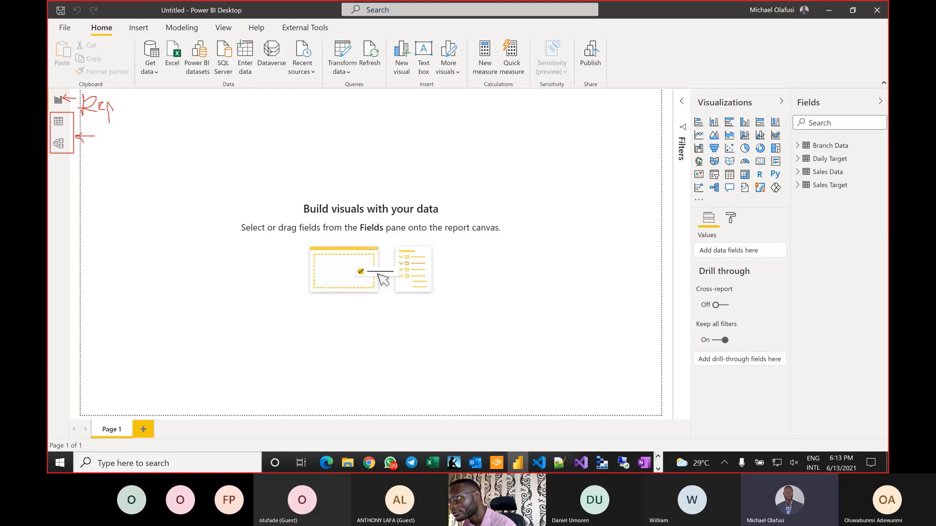
mouse_move(122, 105)
mouse_down()
mouse_move(115, 100)
mouse_move(129, 108)
mouse_move(150, 97)
mouse_up()
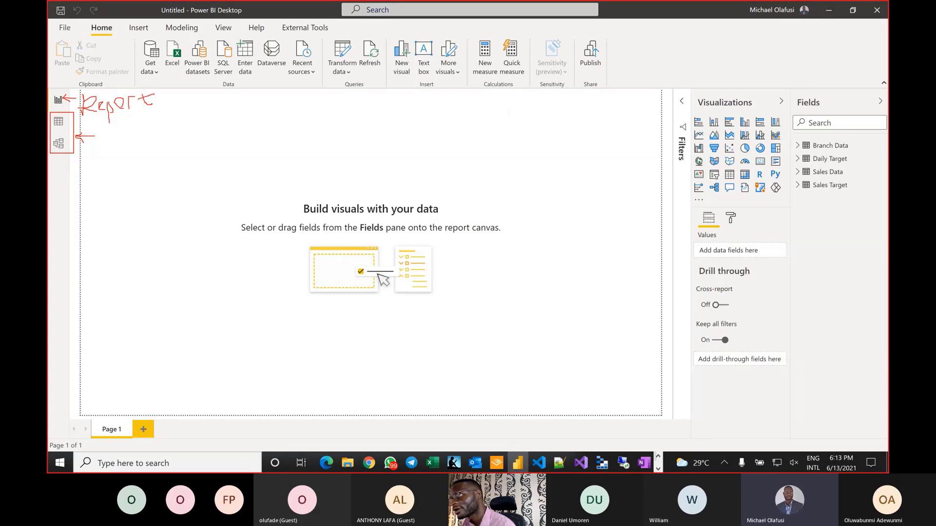
mouse_move(100, 131)
mouse_down()
mouse_move(98, 150)
mouse_move(113, 141)
mouse_move(121, 152)
mouse_move(148, 137)
mouse_move(128, 137)
mouse_move(161, 147)
mouse_move(174, 143)
mouse_move(182, 111)
mouse_move(179, 128)
mouse_move(203, 149)
mouse_up()
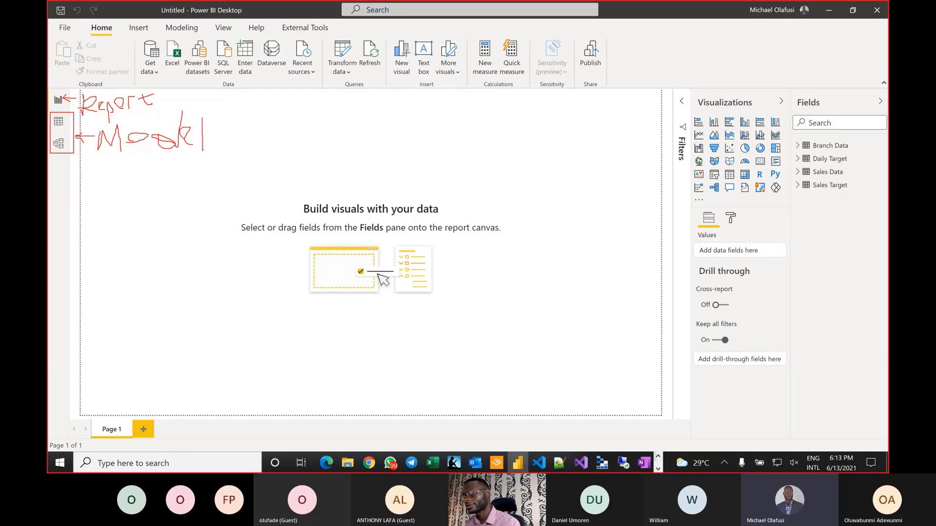
key(Escape)
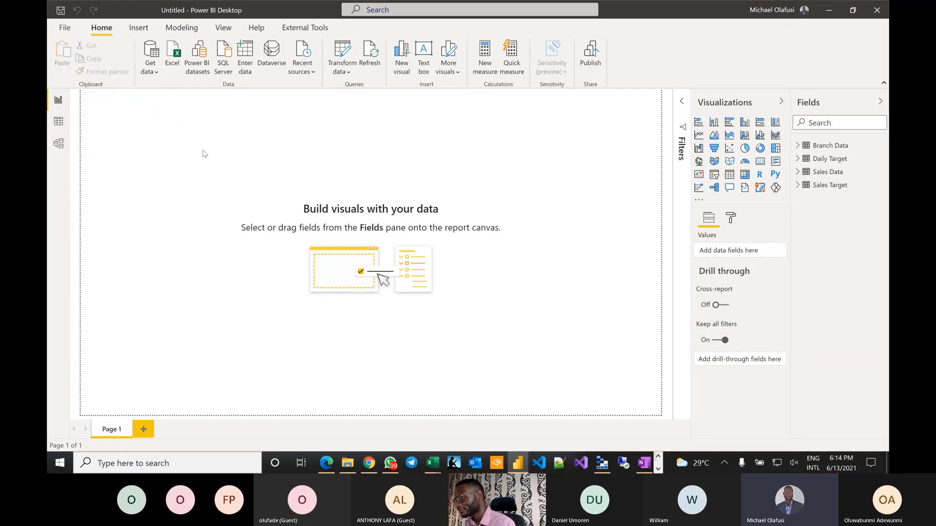
key(alt+Tab)
key(alt+Tab)
key(alt+Tab)
key(alt+Tab)
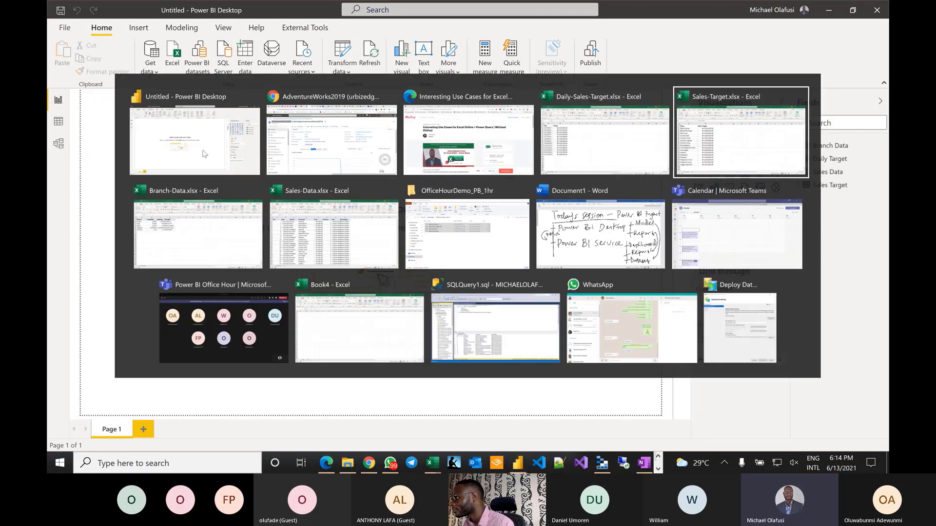
key(alt+Tab)
key(alt+Tab)
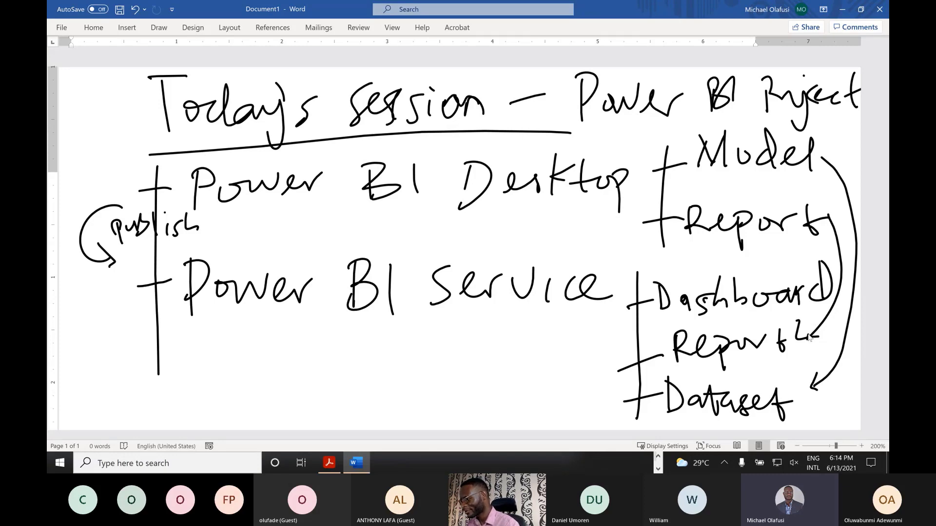
key(alt+Tab)
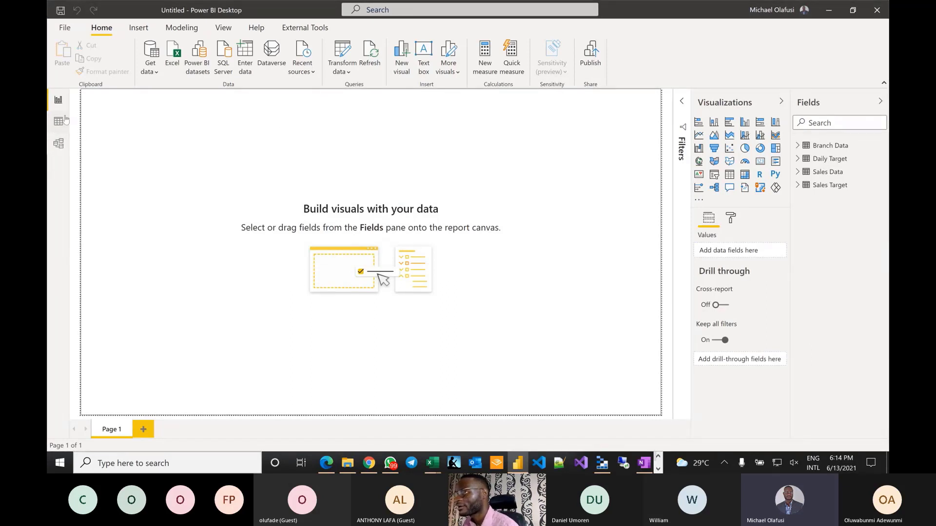
- Drag the Daily Target table fully into the Model diagram, then view Branch Data's rows in Data view
click(59, 143)
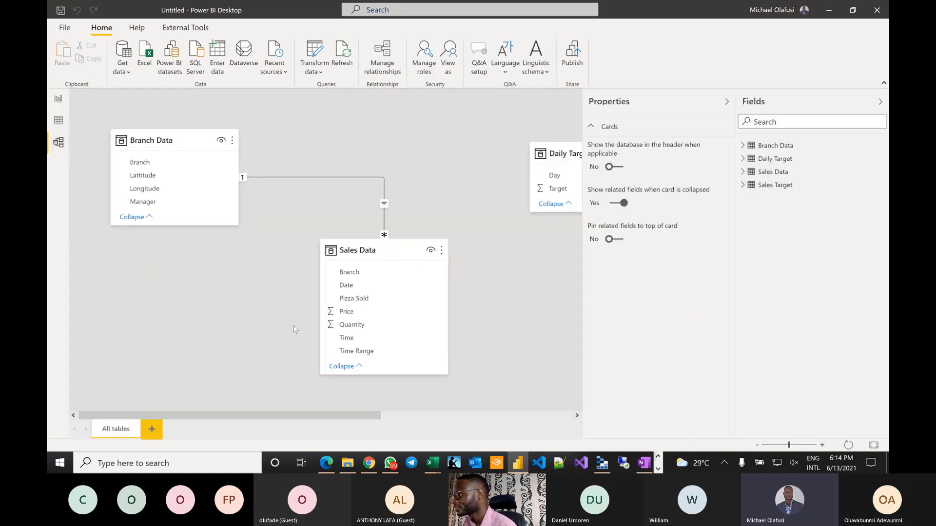
drag(550, 152, 441, 160)
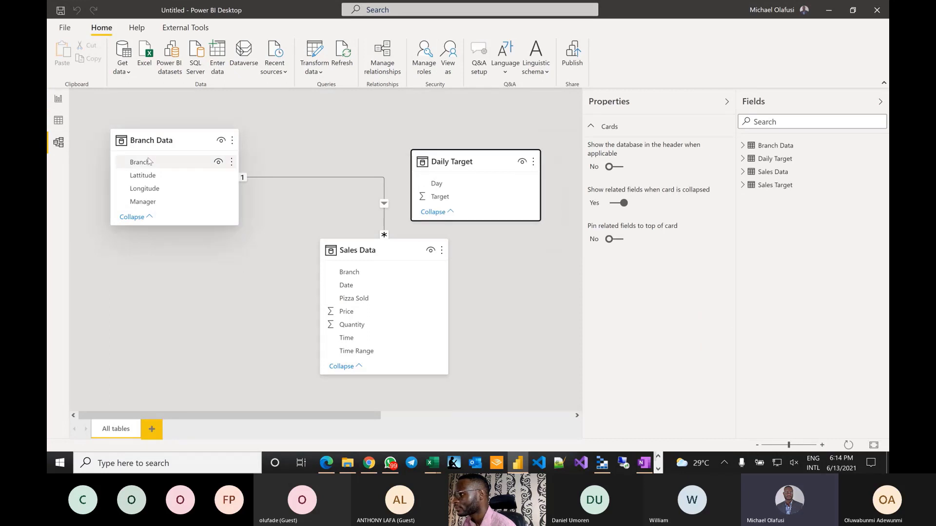
click(58, 121)
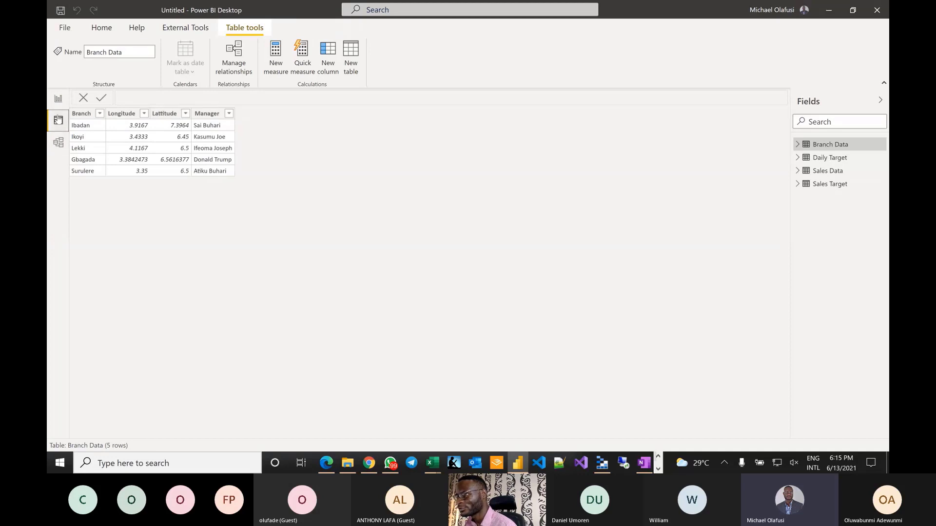
- Show the Daily Target table in Data view and select its Target column
click(58, 100)
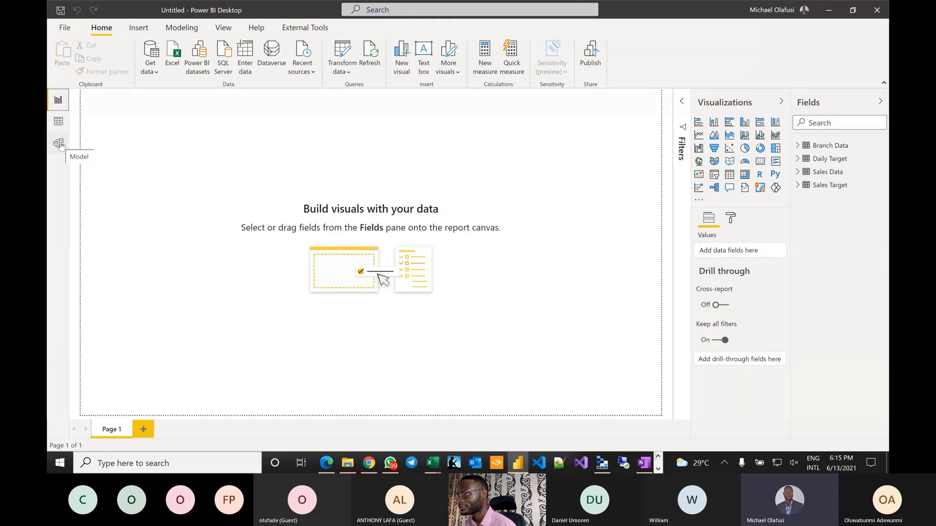
click(59, 121)
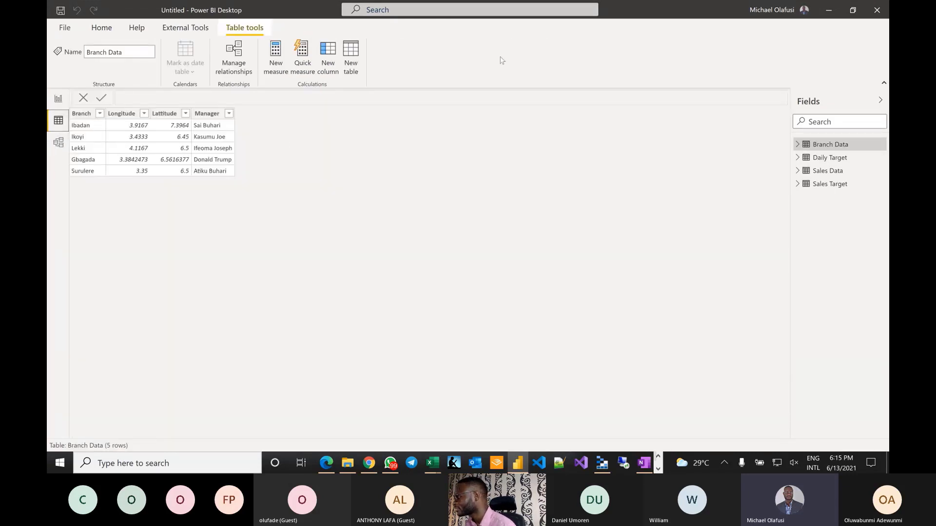
click(828, 160)
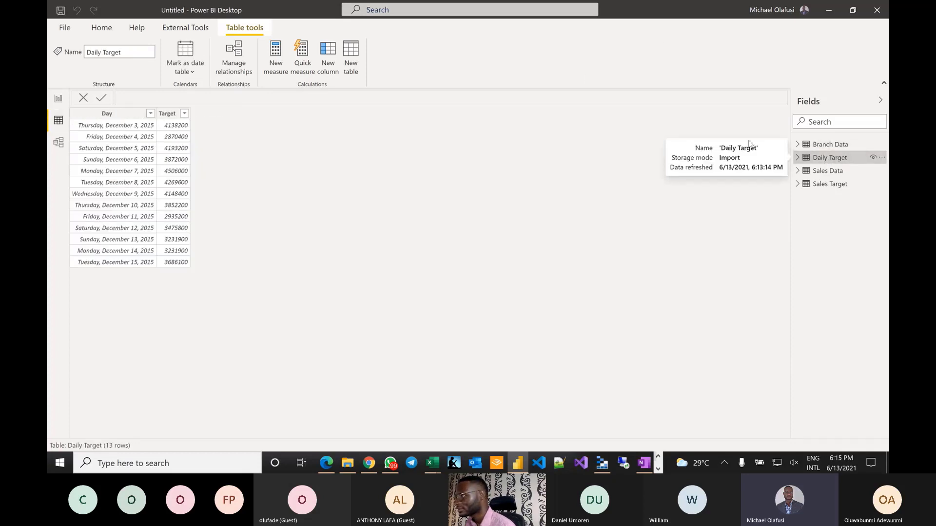
click(822, 146)
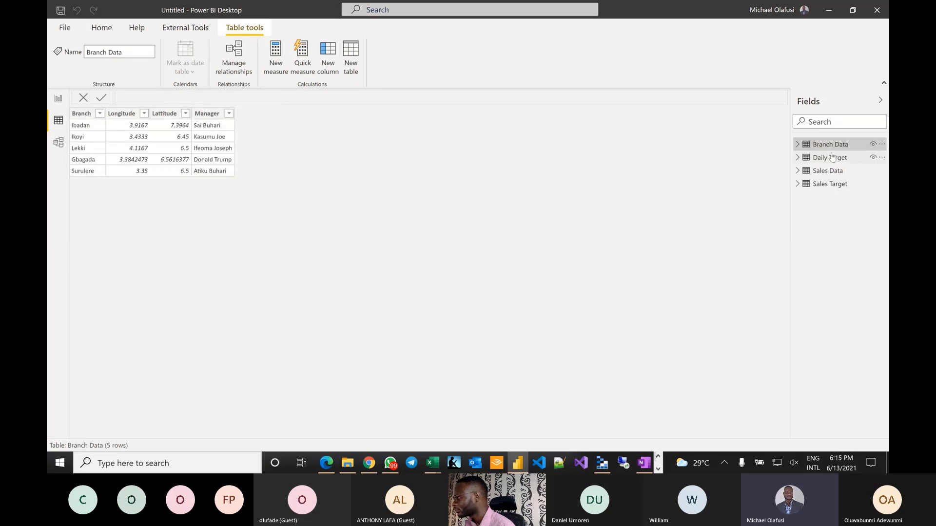
click(829, 158)
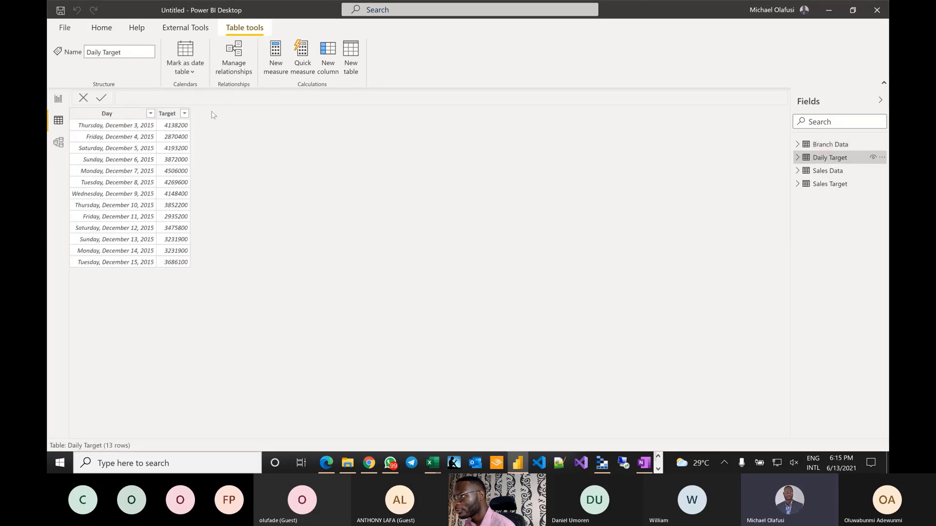
click(167, 113)
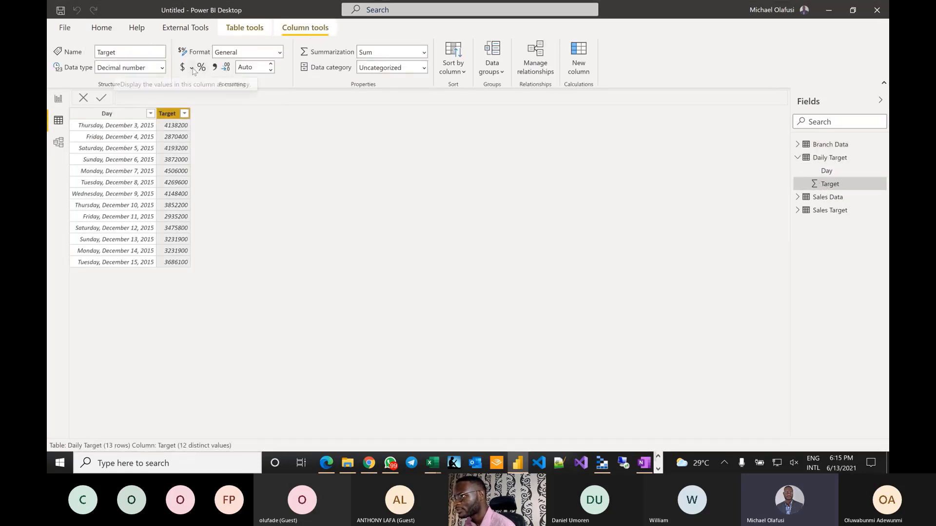
- Format Daily Target's Target column as ₦ Edo (Nigeria) currency with 0 decimal places
click(191, 67)
scroll(217, 223, down, 10)
scroll(216, 222, up, 10)
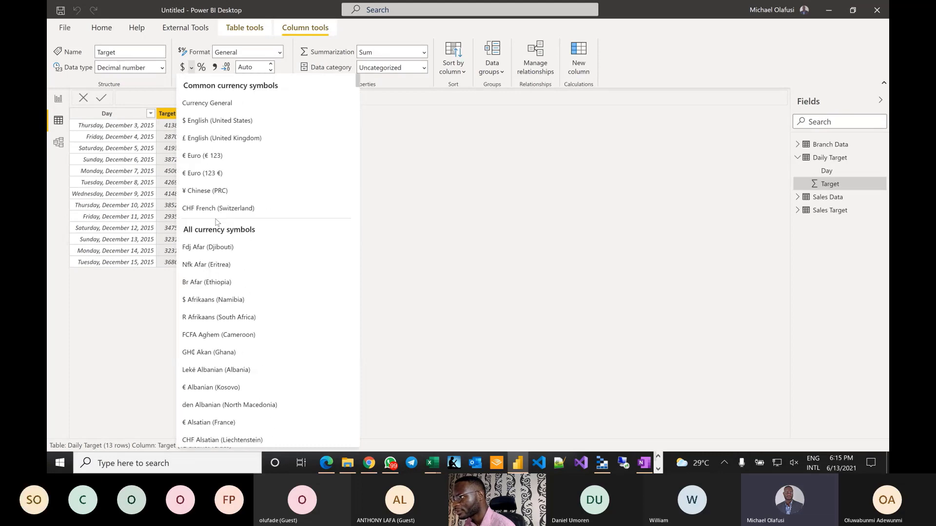
scroll(216, 221, down, 20)
scroll(216, 222, down, 8)
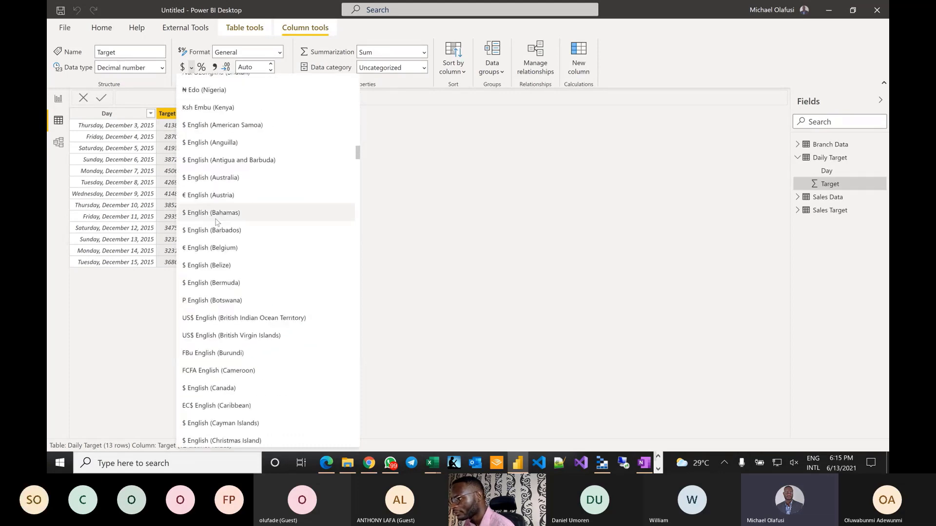
scroll(216, 222, up, 4)
scroll(217, 223, down, 2)
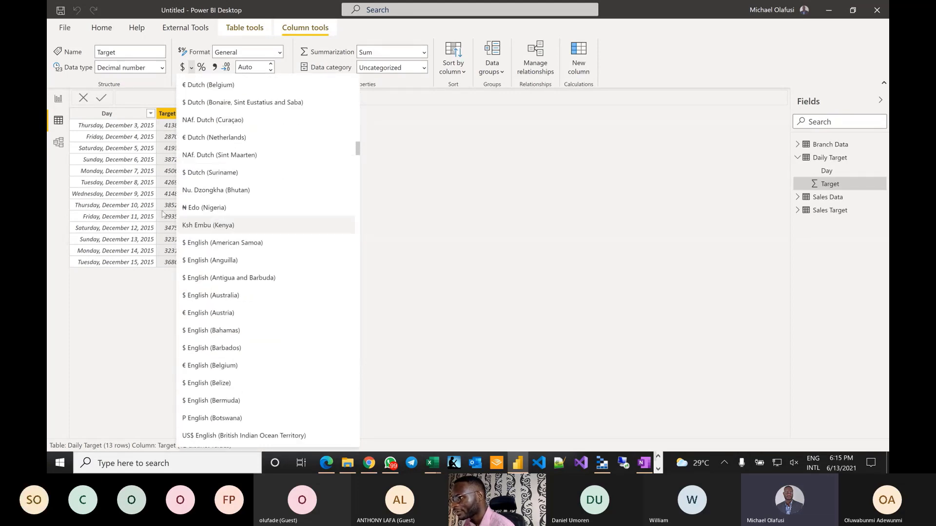
click(203, 209)
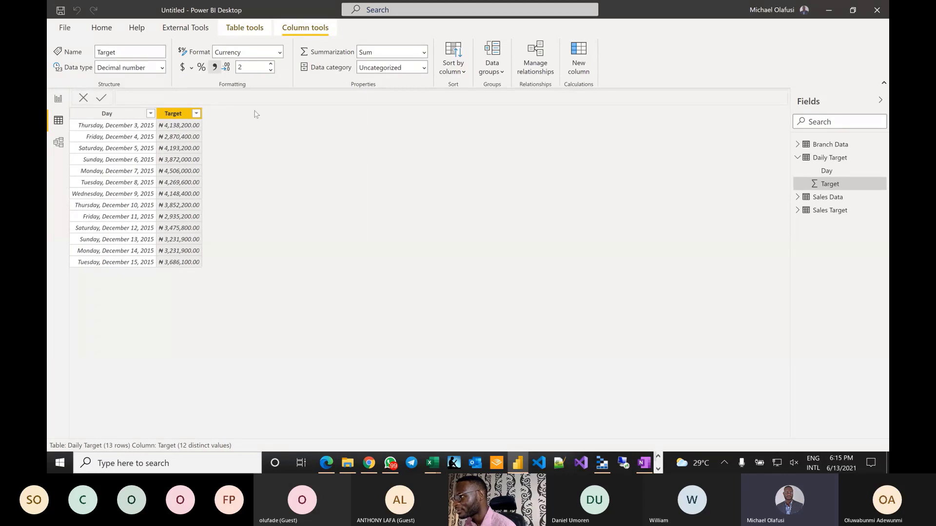
click(256, 68)
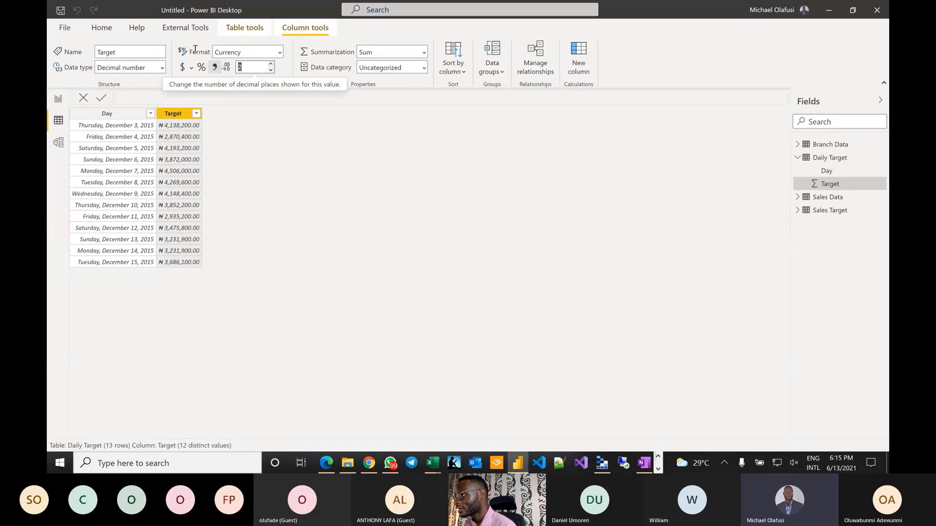
text(0)
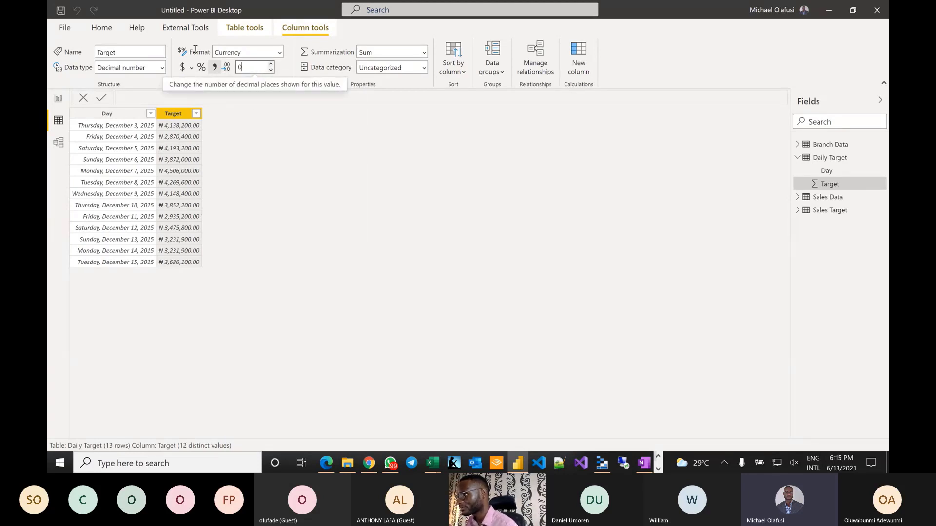
key(Return)
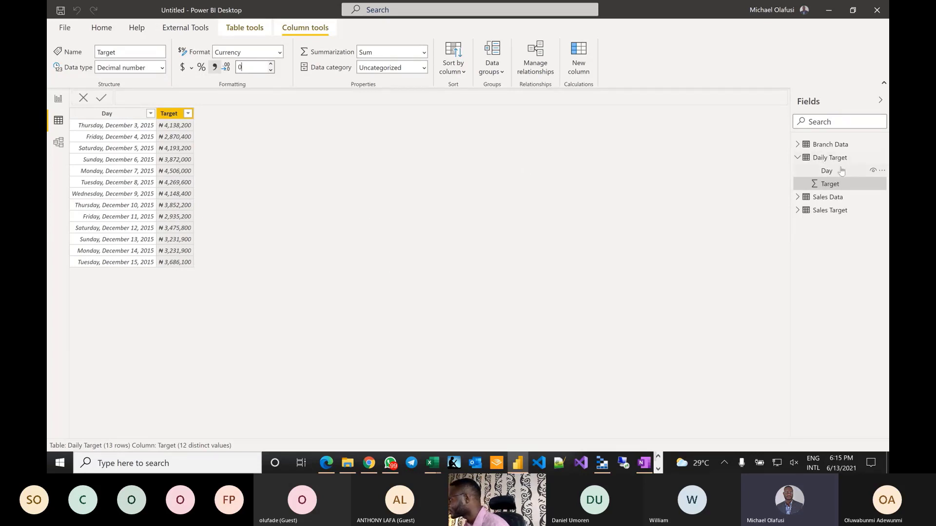
- Format Sales Data's Price as naira currency and start a new column 'Sales Amount = price'
click(837, 197)
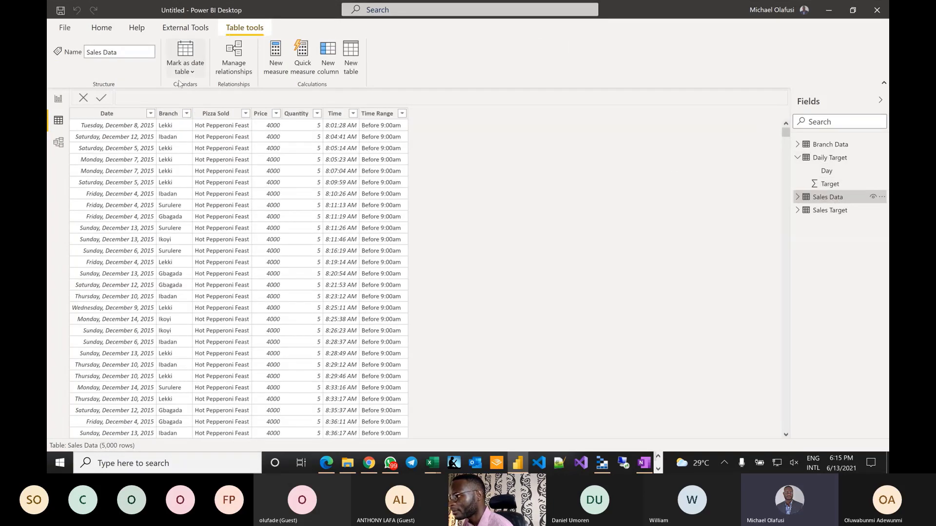
click(260, 114)
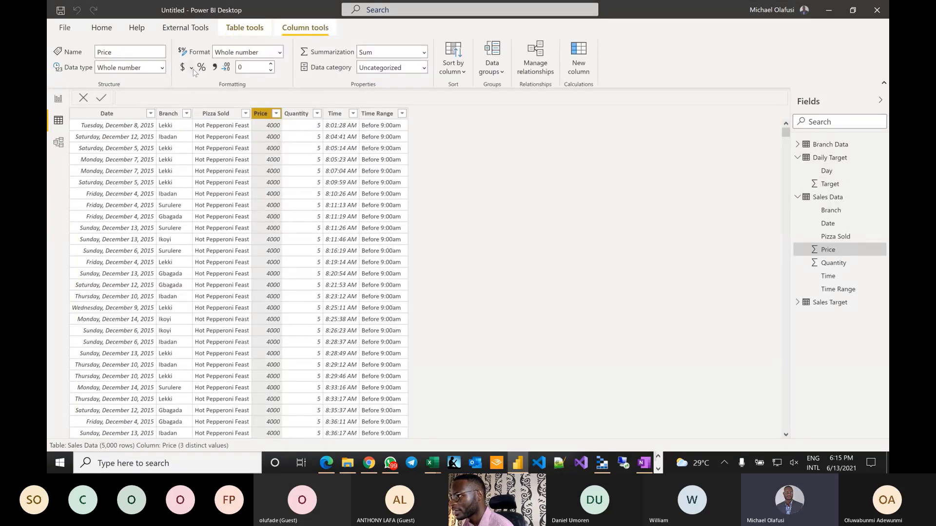
click(191, 67)
click(307, 100)
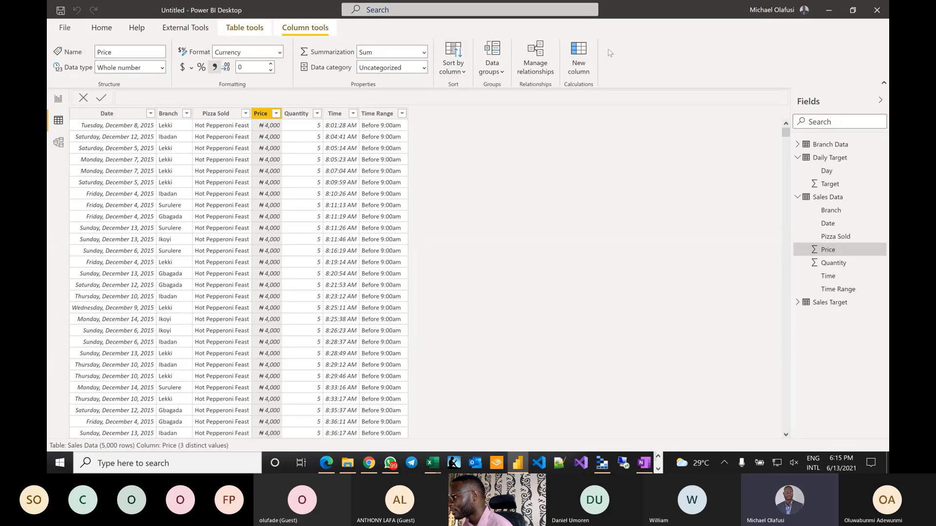
click(585, 59)
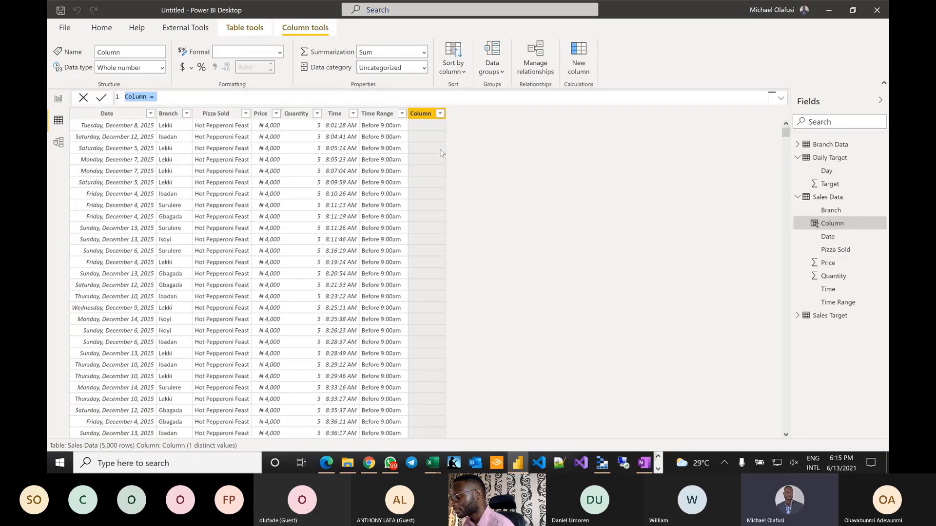
text(Sales Am)
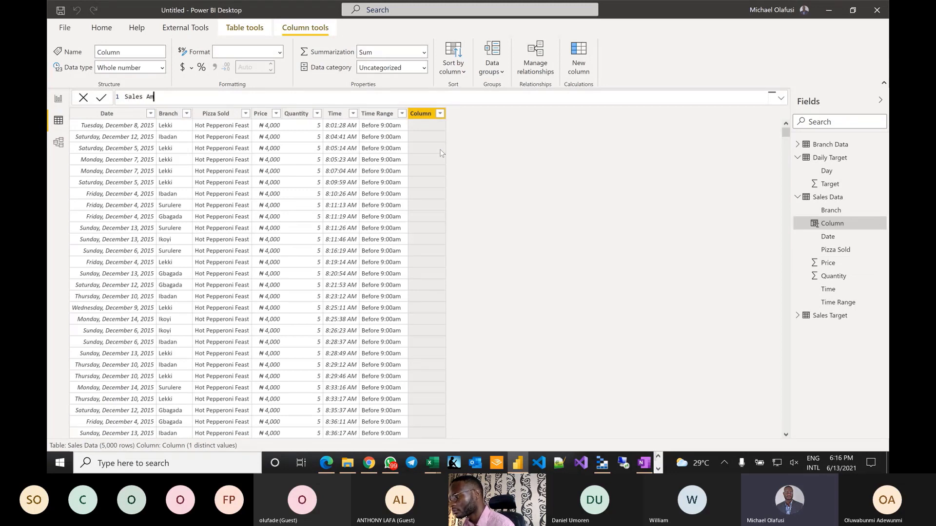
text(ount)
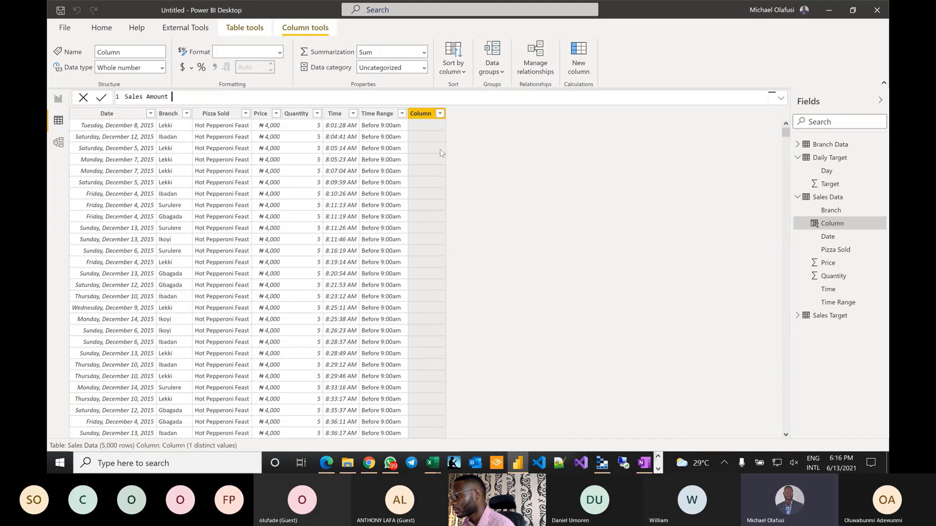
text( = )
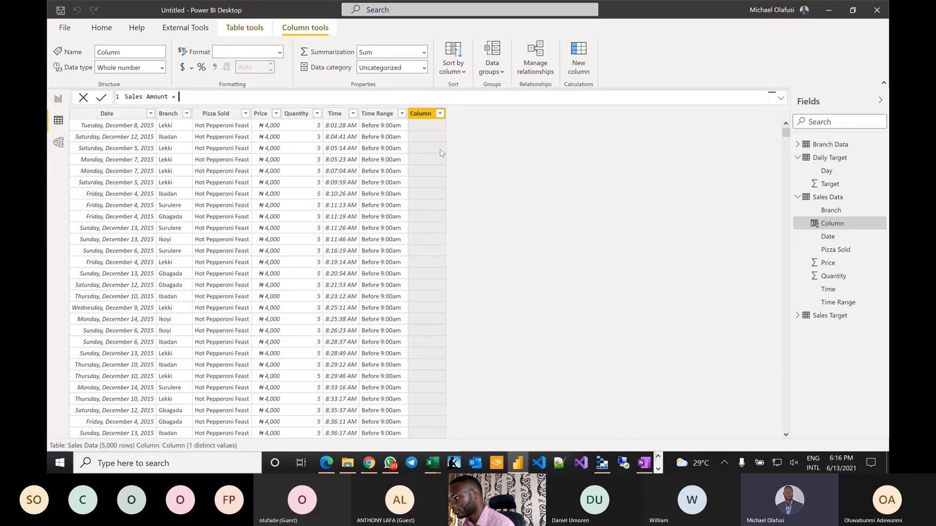
text(price)
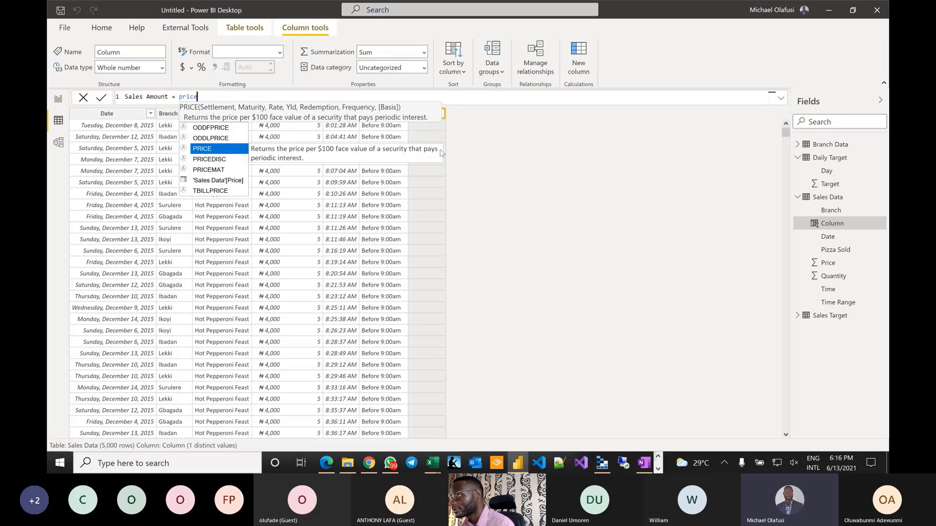
- Complete the formula Sales Amount = 'Sales Data'[Price]*'Sales Data'[Quantity] via autocomplete and commit it
key(Down)
key(Down)
key(Down)
key(Tab)
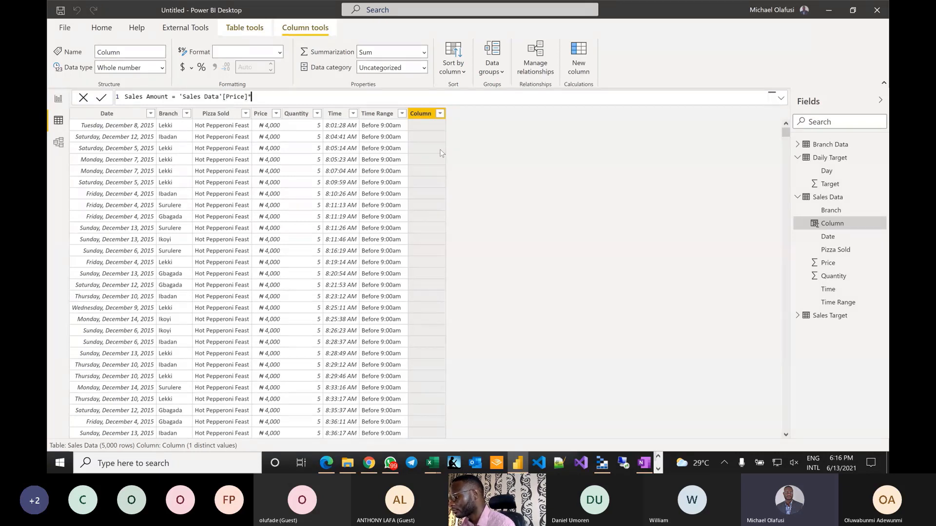
text(*qu)
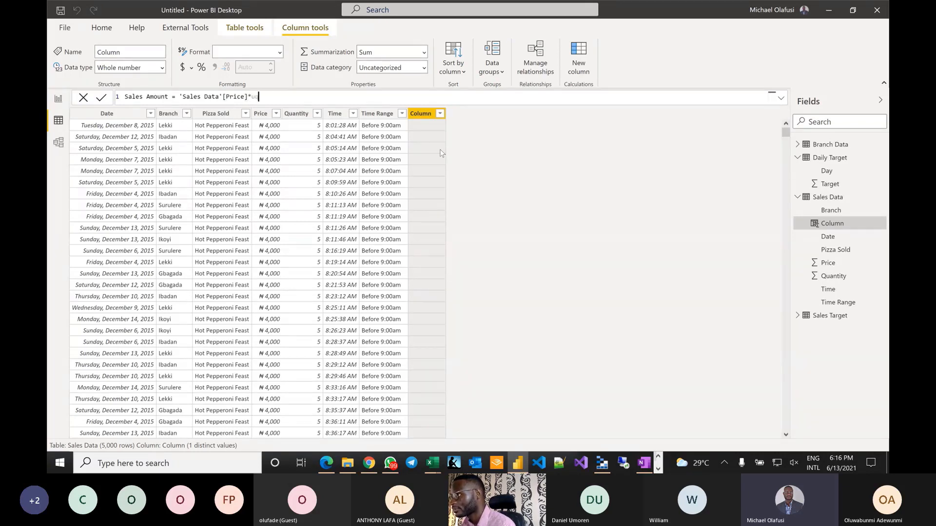
text(a)
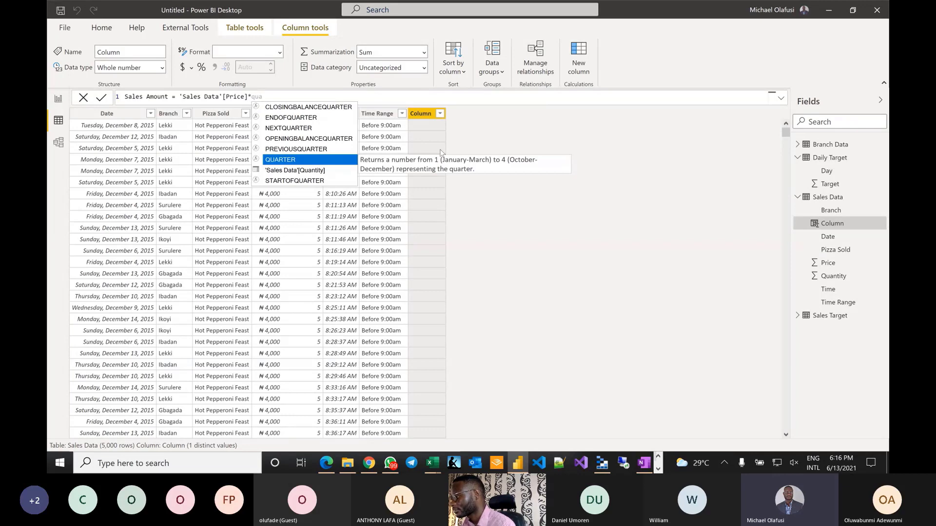
key(Down)
key(Tab)
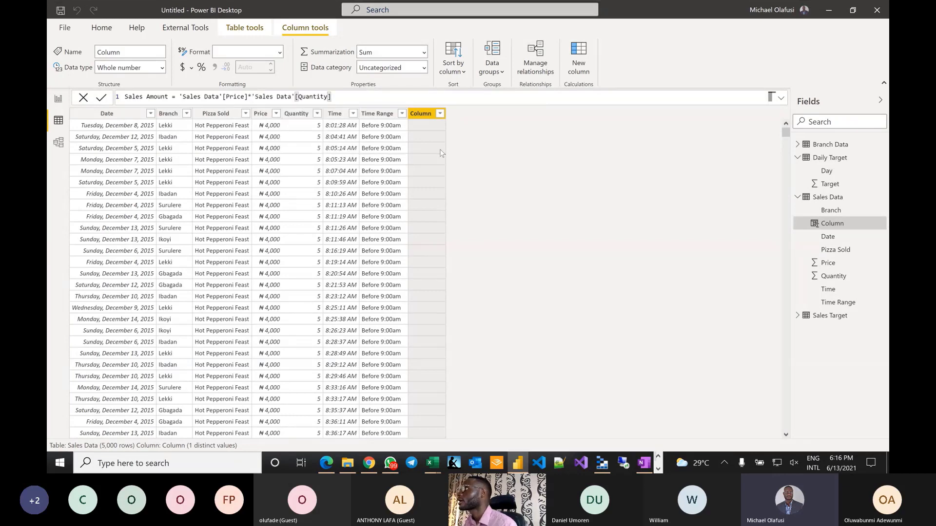
key(Return)
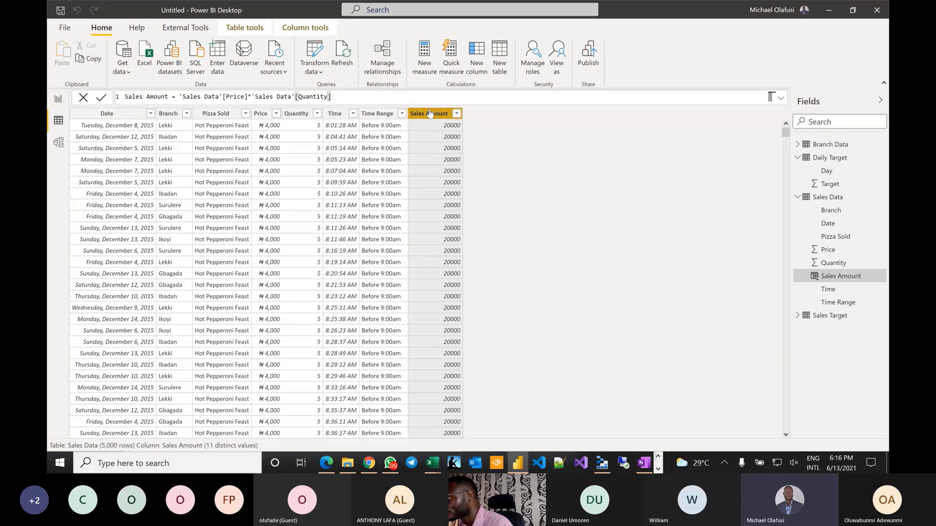
- Format the Sales Amount column as naira currency
click(305, 28)
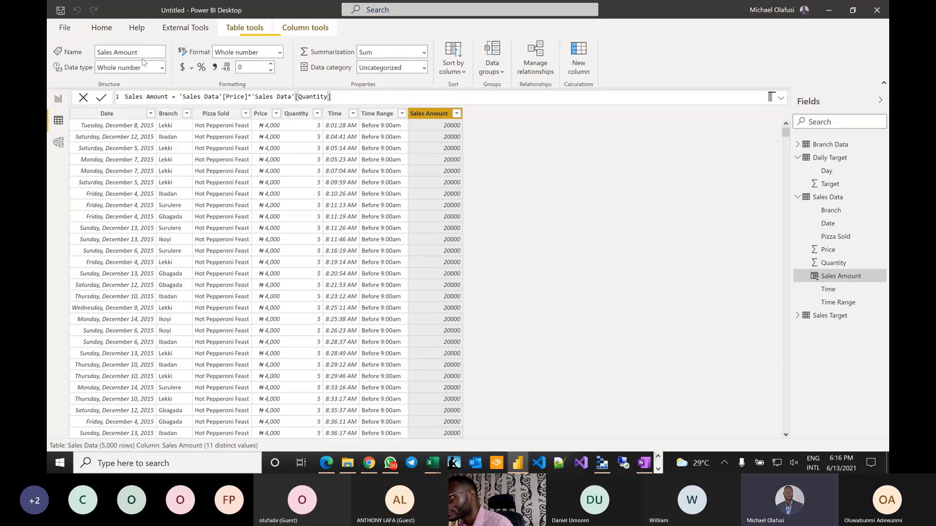
click(191, 69)
click(210, 104)
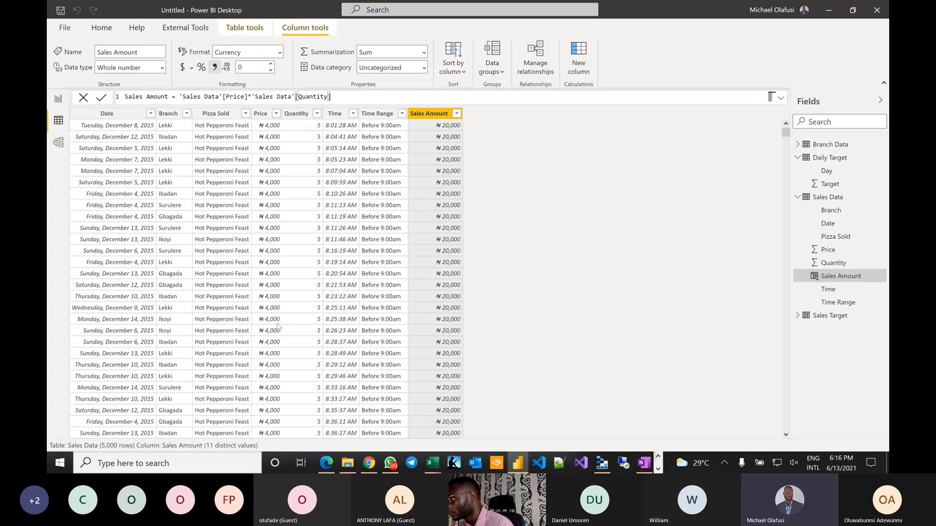
- Format the Sales Target column as naira currency with 0 decimals, then return to Sales Data
click(830, 316)
click(147, 114)
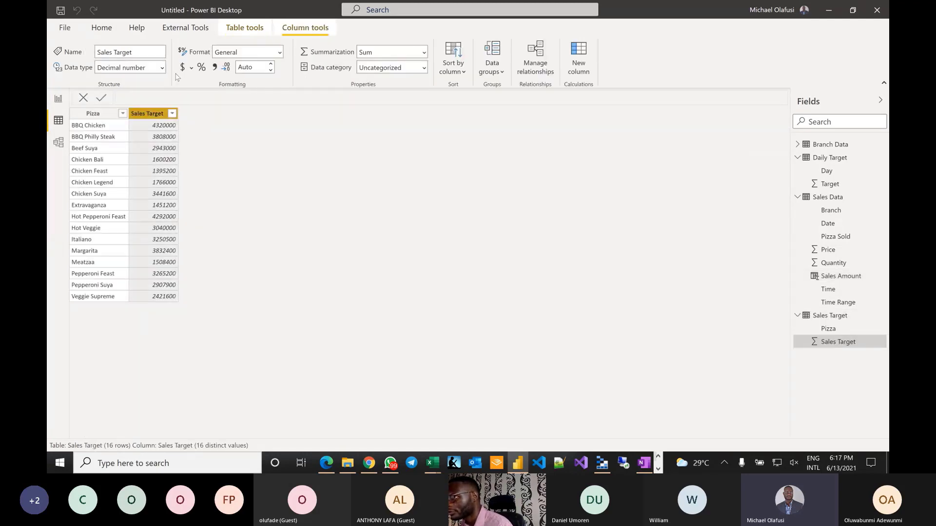
click(192, 68)
click(208, 103)
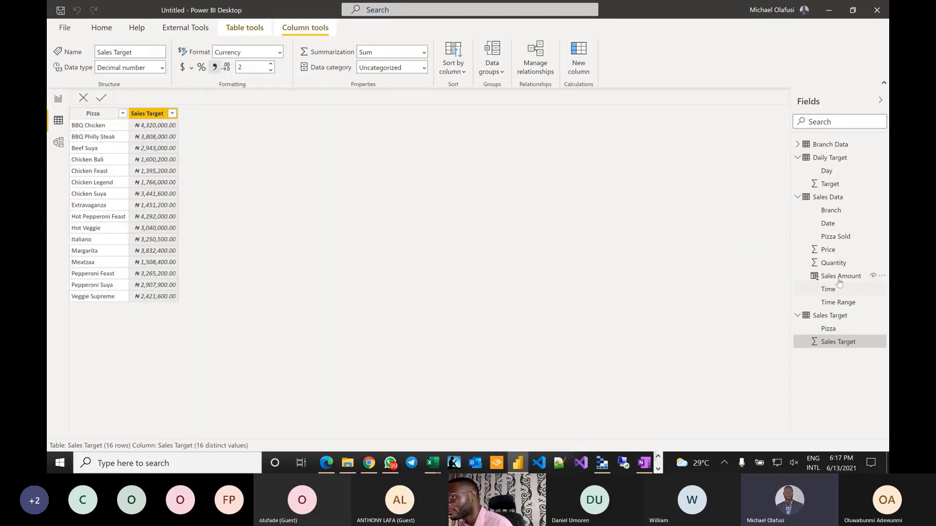
click(259, 69)
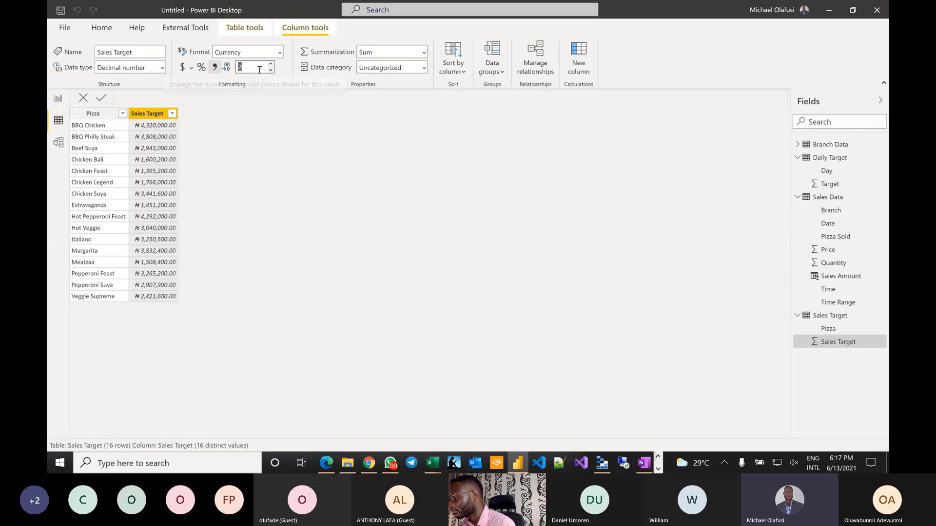
key(Down)
key(Down)
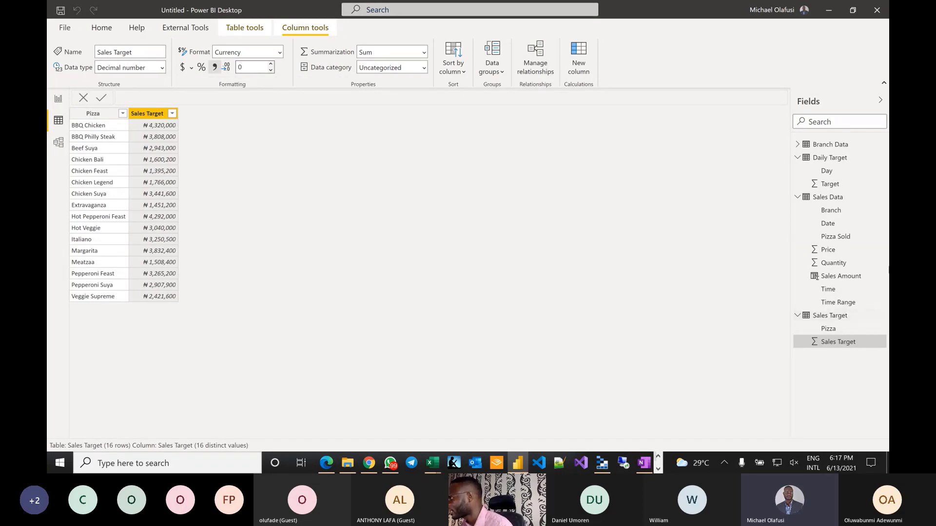
click(842, 279)
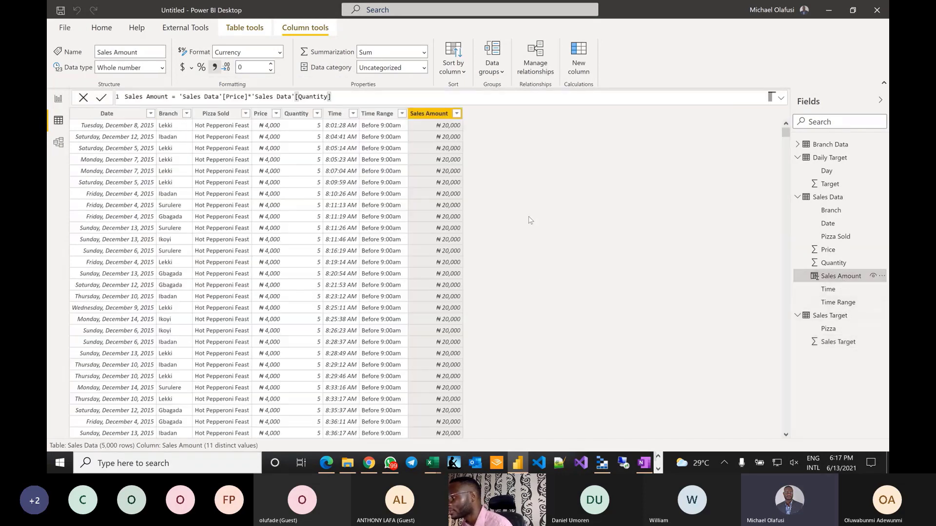
scroll(331, 196, down, 3)
scroll(331, 196, up, 3)
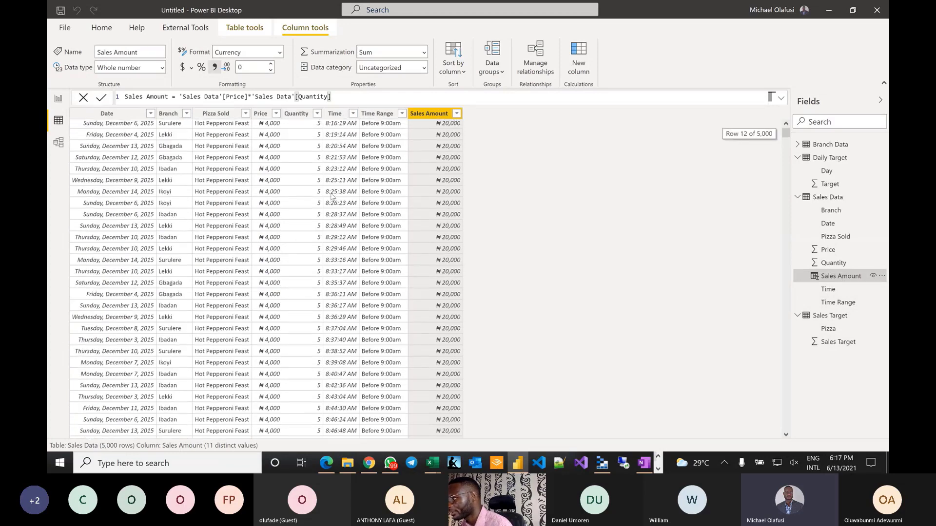
- In Model view, arrange the tables and relate Daily Target's Day to Sales Data's Date
click(59, 143)
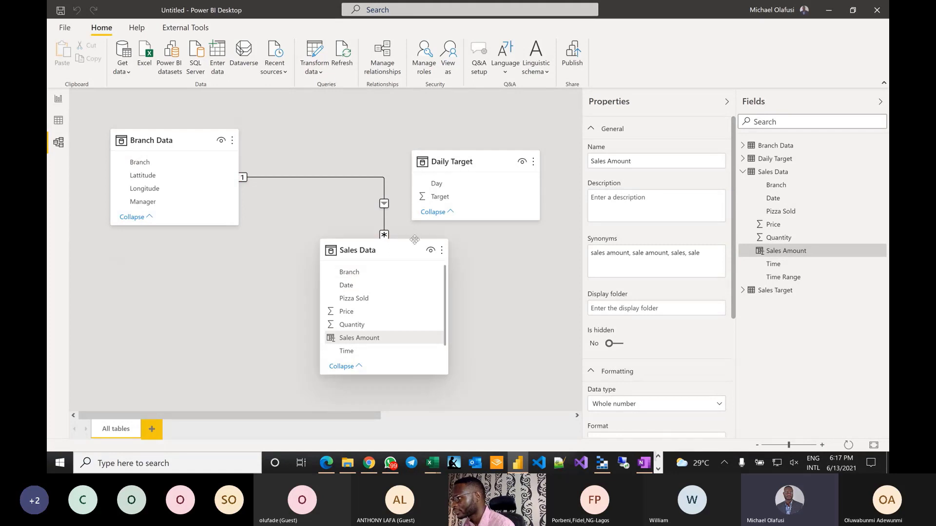
drag(397, 250, 233, 282)
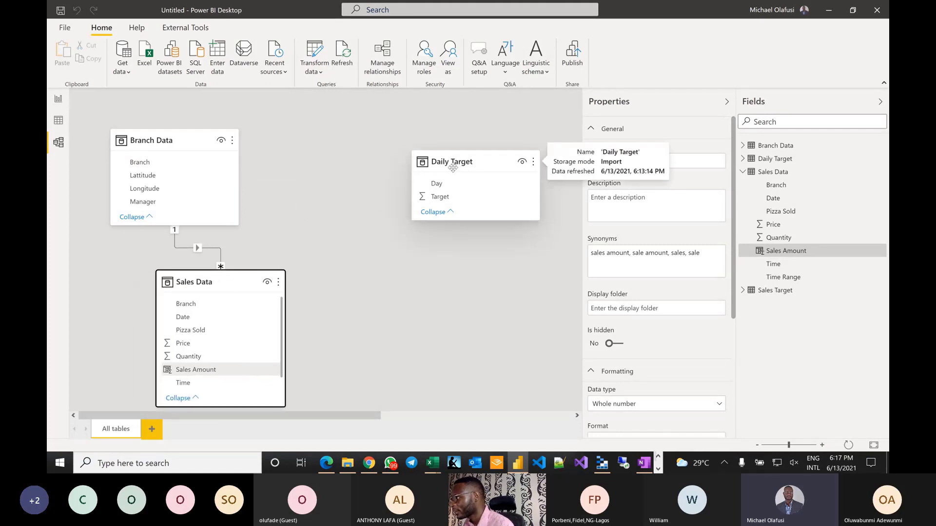
drag(449, 163, 332, 141)
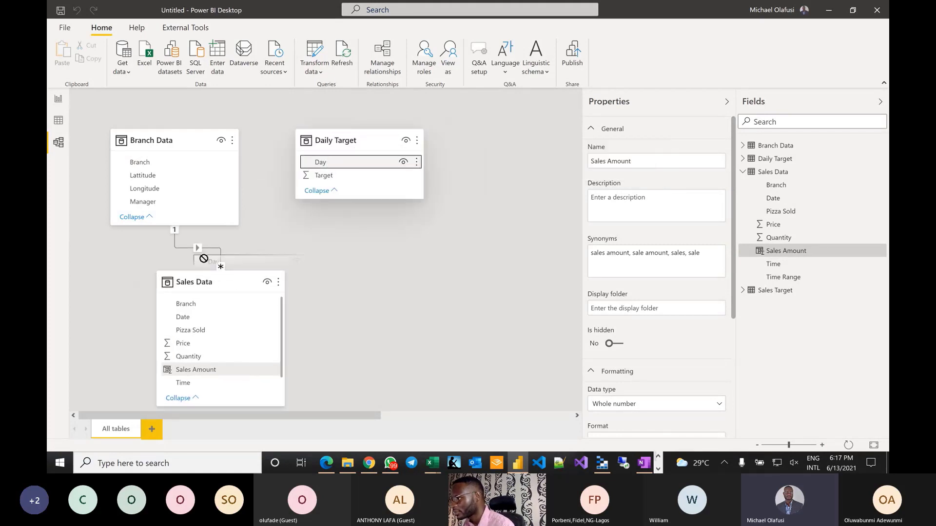
drag(190, 318, 190, 317)
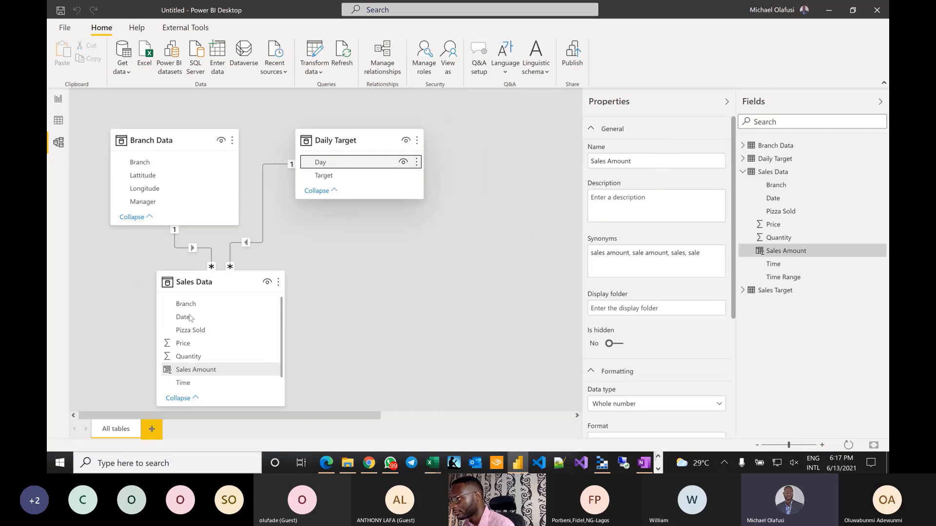
- Bring Sales Target into view and relate its Pizza field to Sales Data's Pizza Sold
click(439, 413)
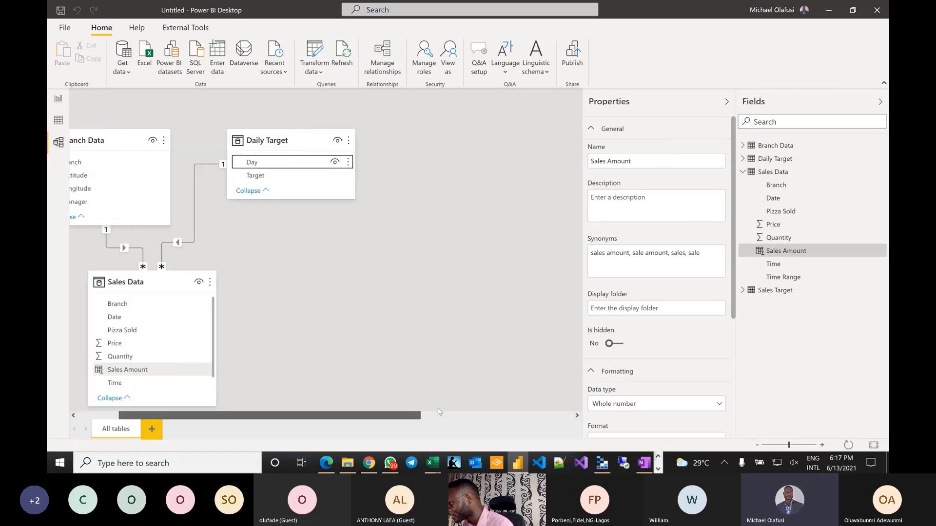
click(439, 413)
drag(490, 145, 422, 250)
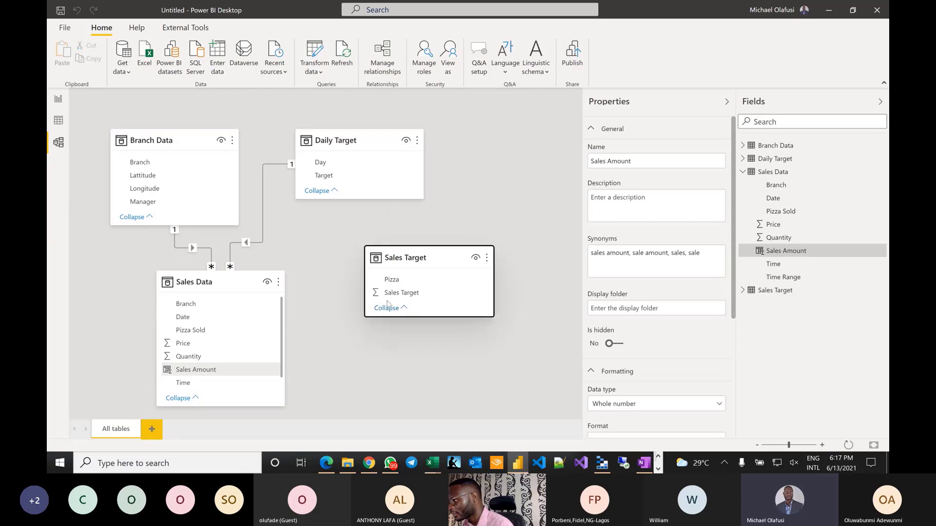
drag(390, 279, 196, 331)
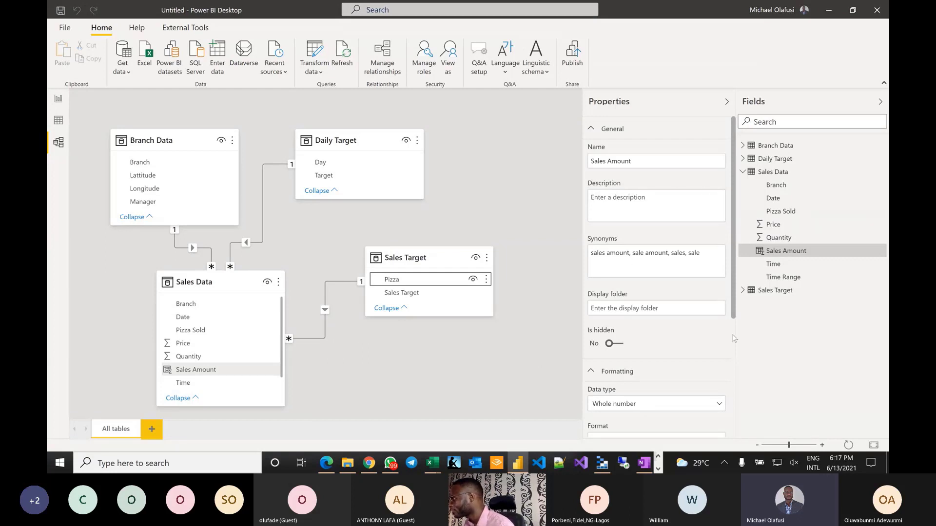
- Add the synonyms 'kudi' and 'owo' to the Sales Amount field
click(710, 257)
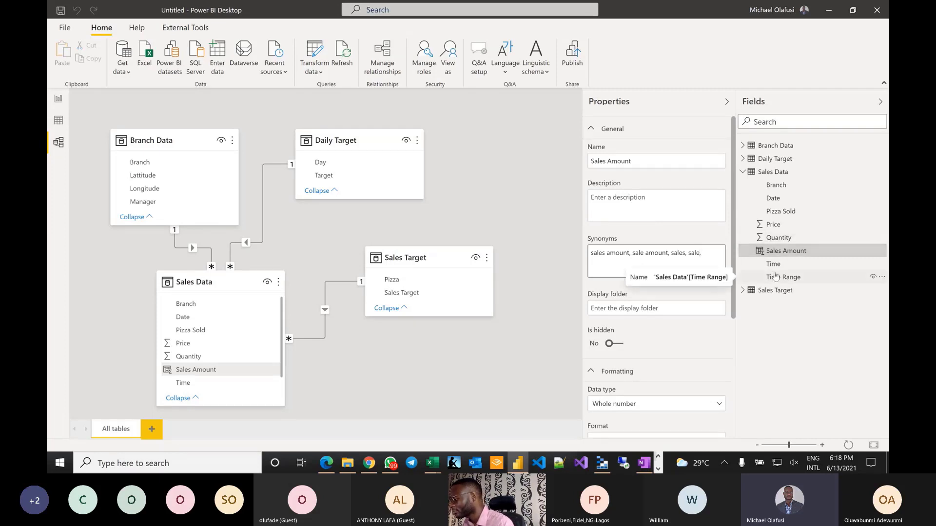
text(kudi)
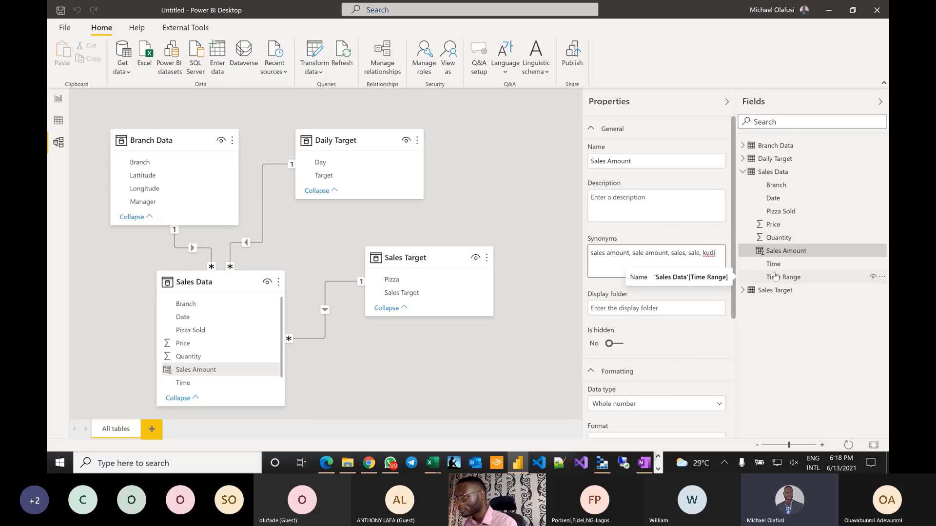
text(, )
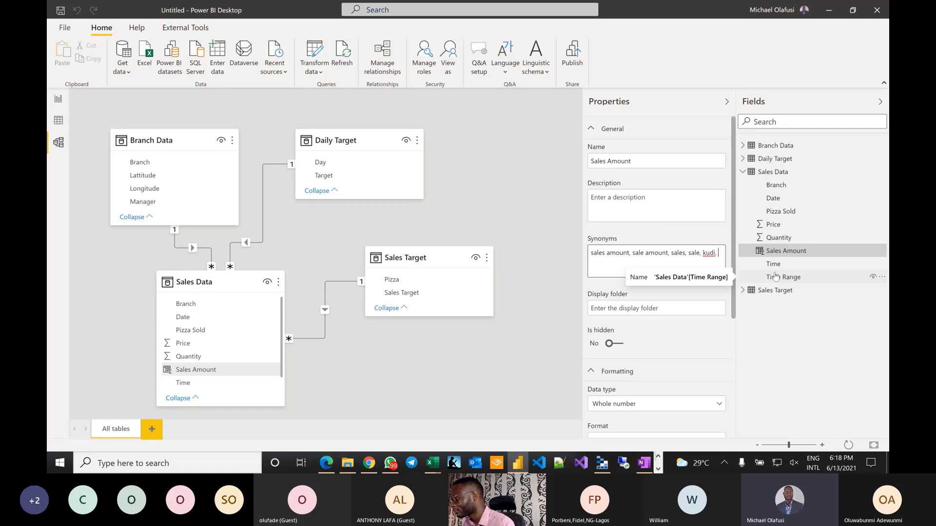
text(owo)
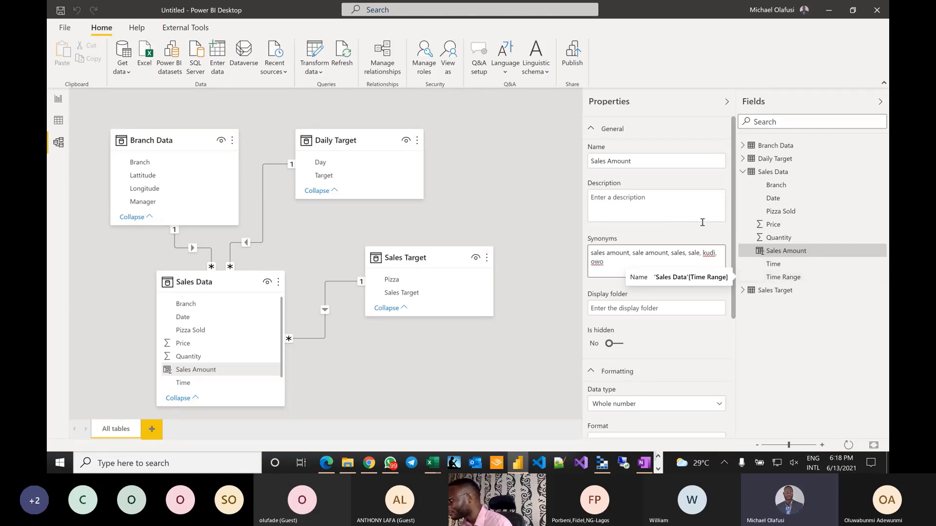
click(783, 251)
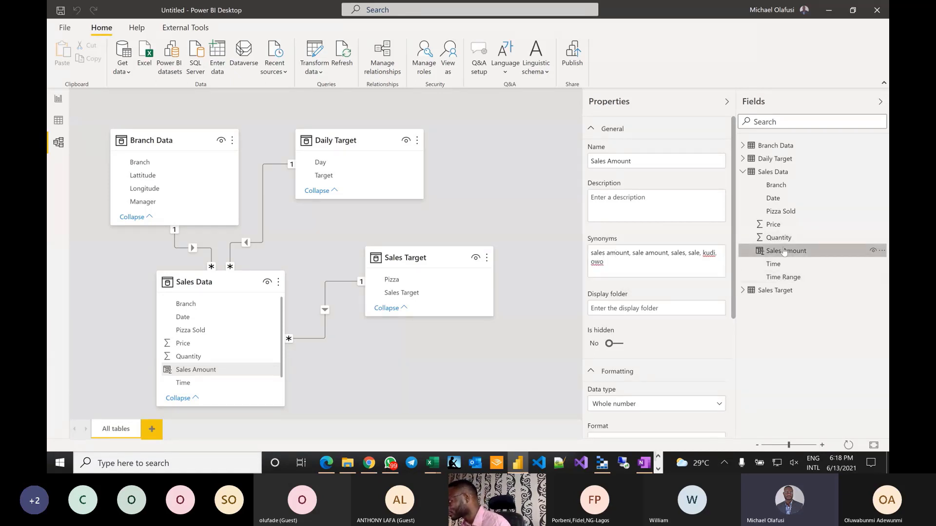
- Add region and city synonyms to Sales Data's Branch field
click(784, 186)
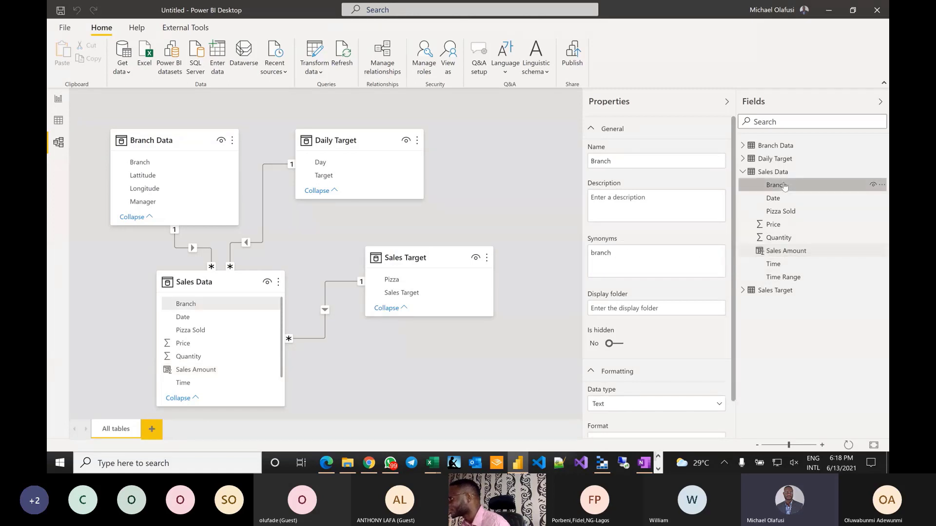
click(637, 259)
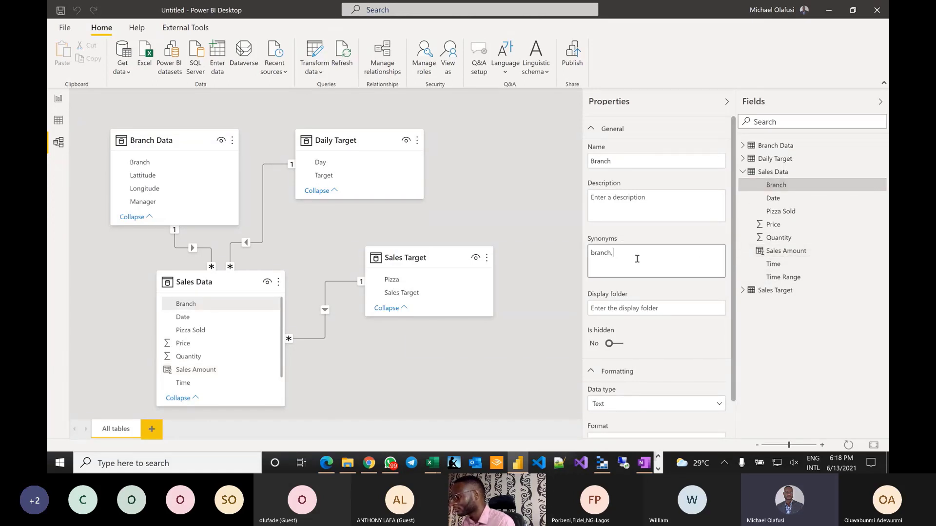
text(, region,)
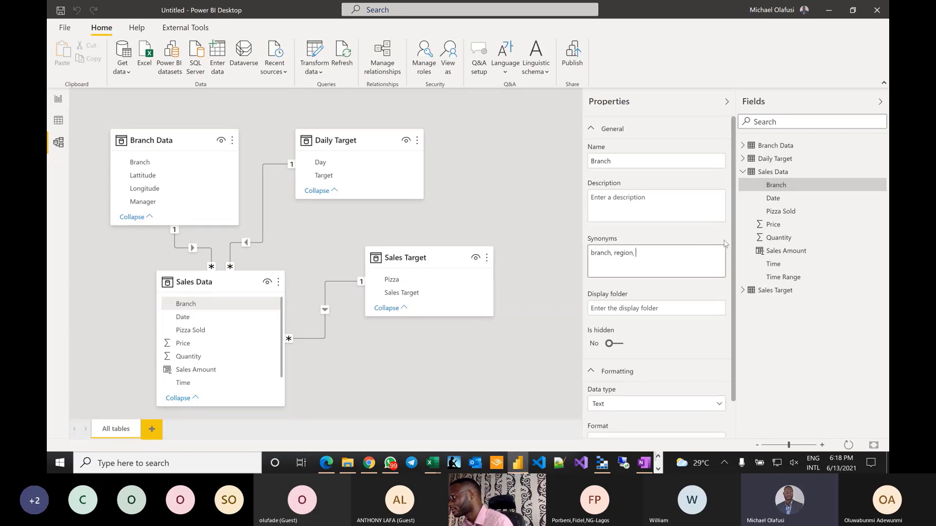
text(st)
text(city)
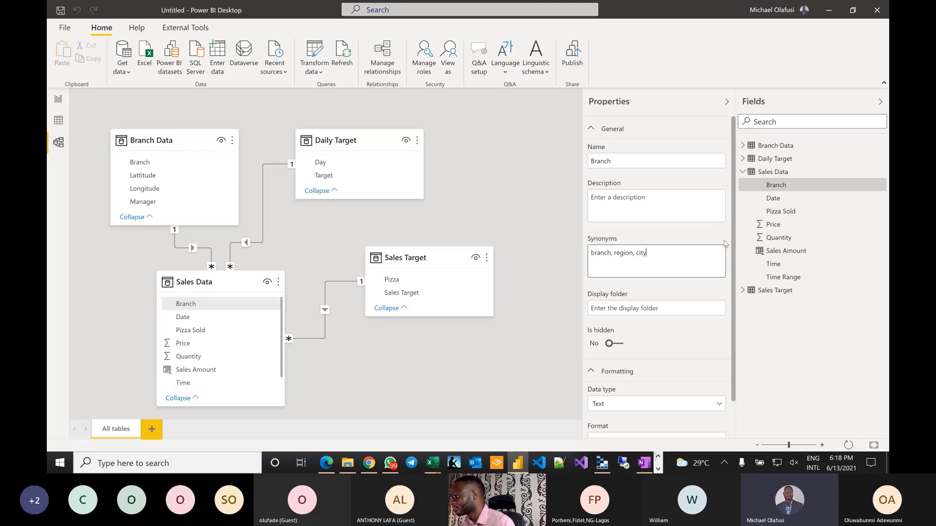
drag(612, 252, 708, 260)
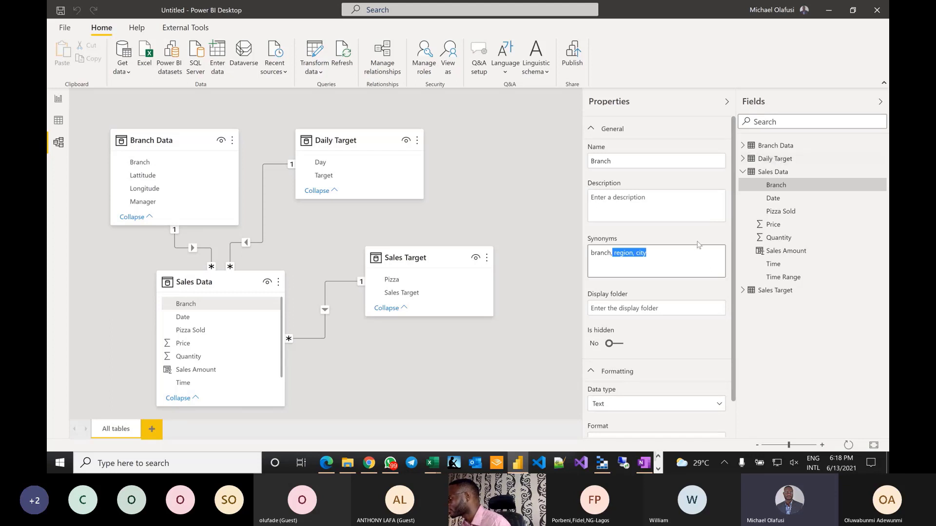
click(771, 152)
- Add region and city synonyms to Branch Data's Branch field
click(768, 147)
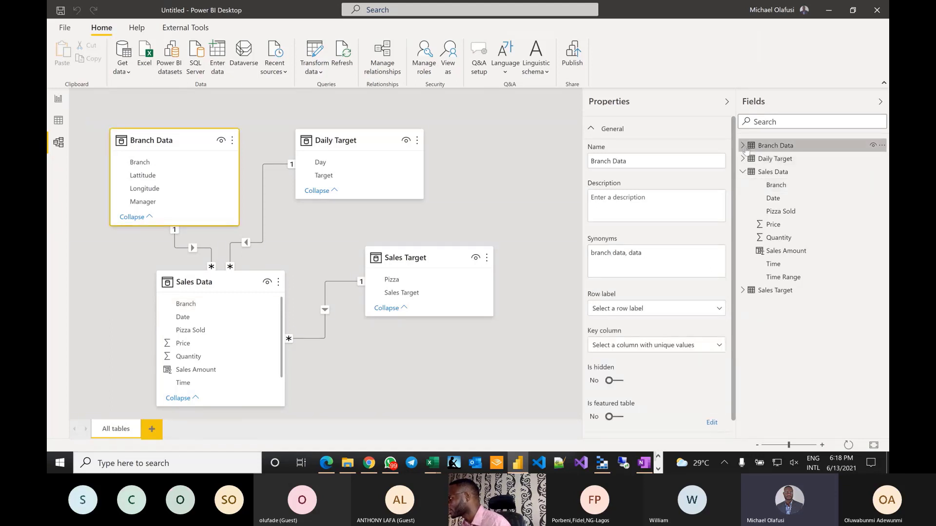
click(767, 148)
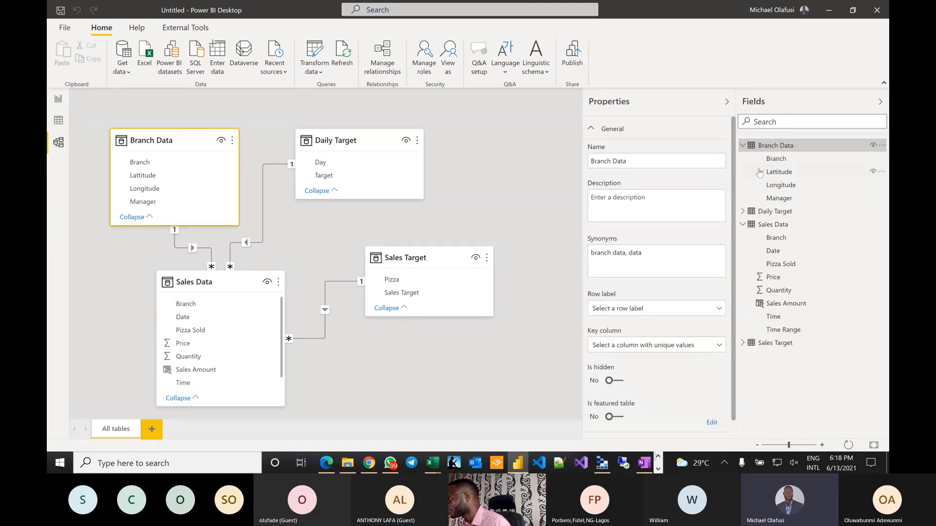
click(774, 158)
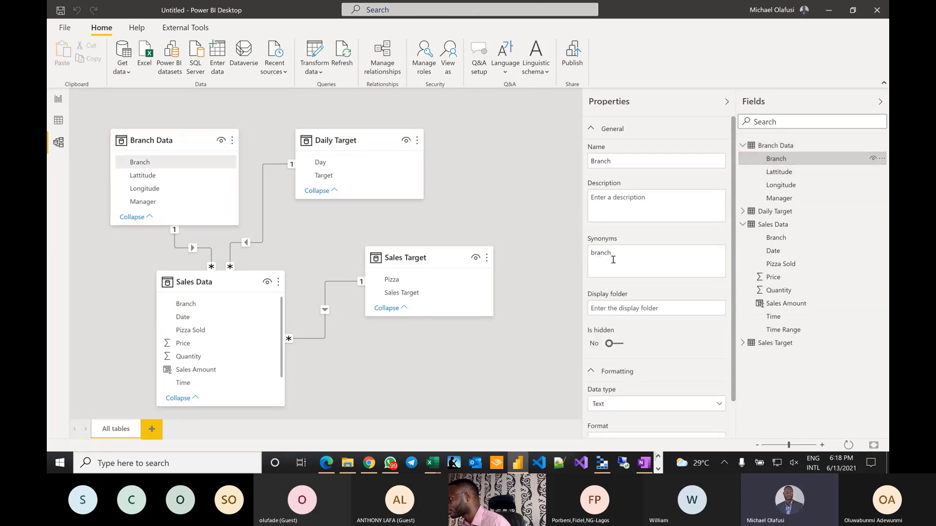
click(629, 256)
text(,  region, city)
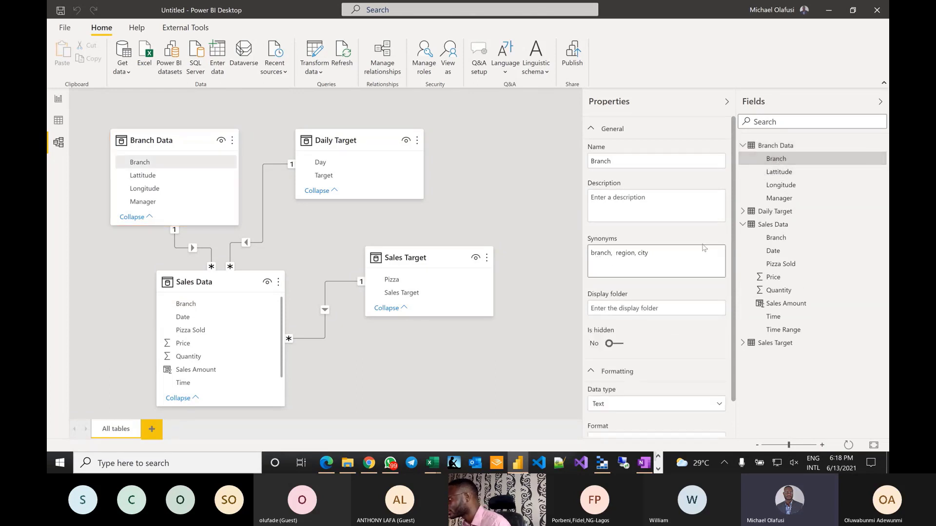
click(776, 238)
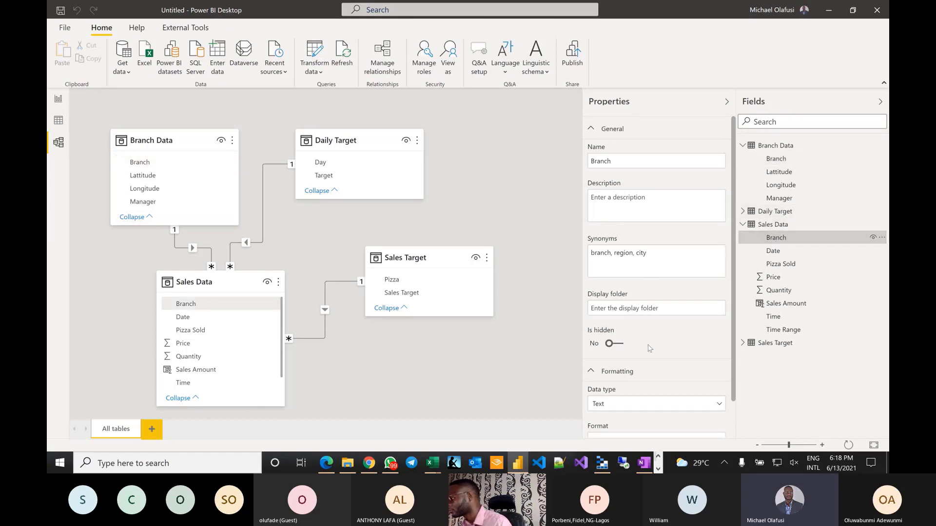
- Add the synonym 'units' to the Quantity field, then return to the blank report page
scroll(650, 348, down, 1)
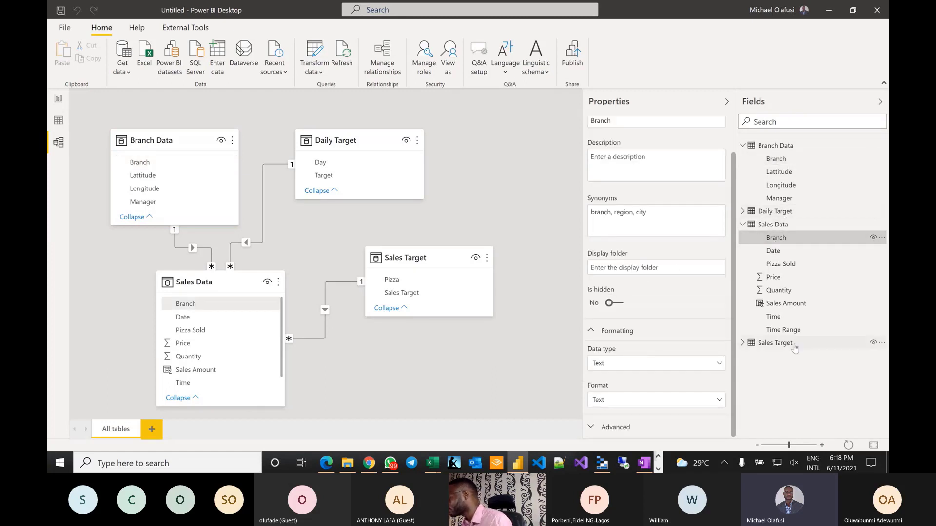
click(770, 291)
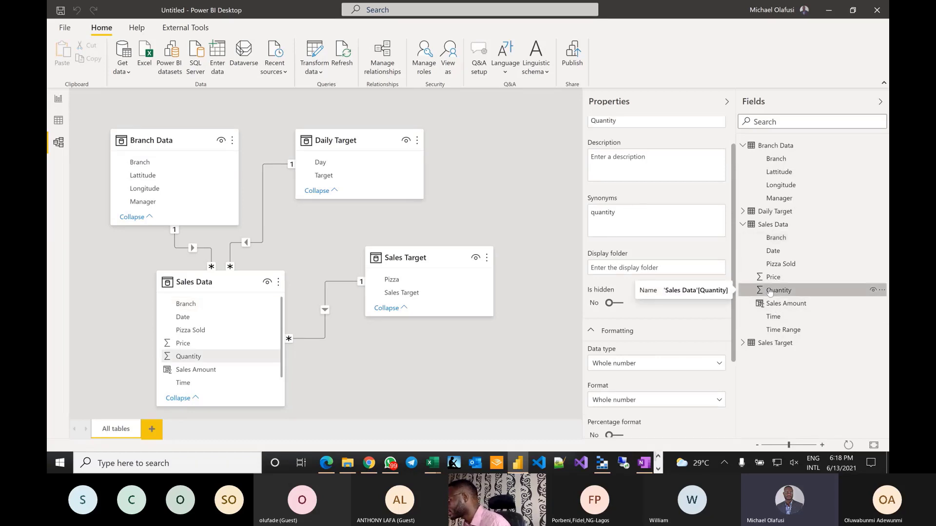
click(647, 215)
text(, )
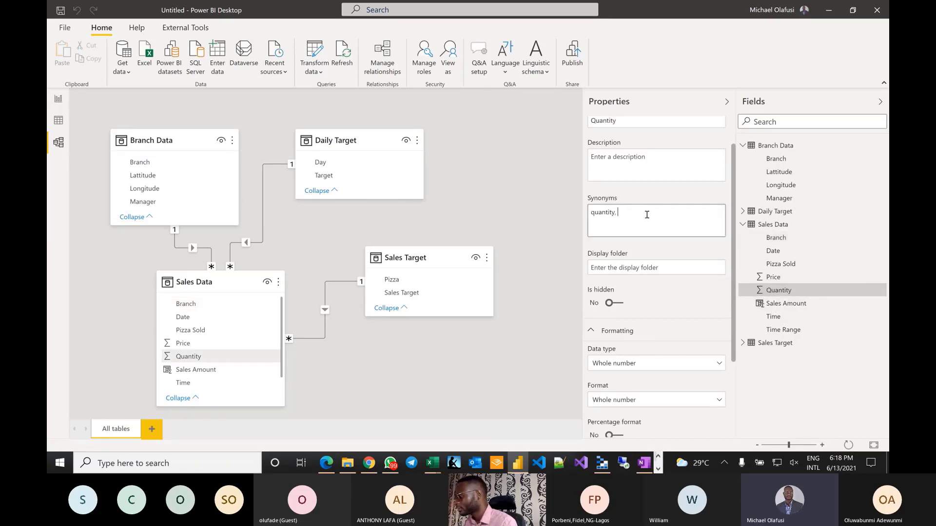
text(uni)
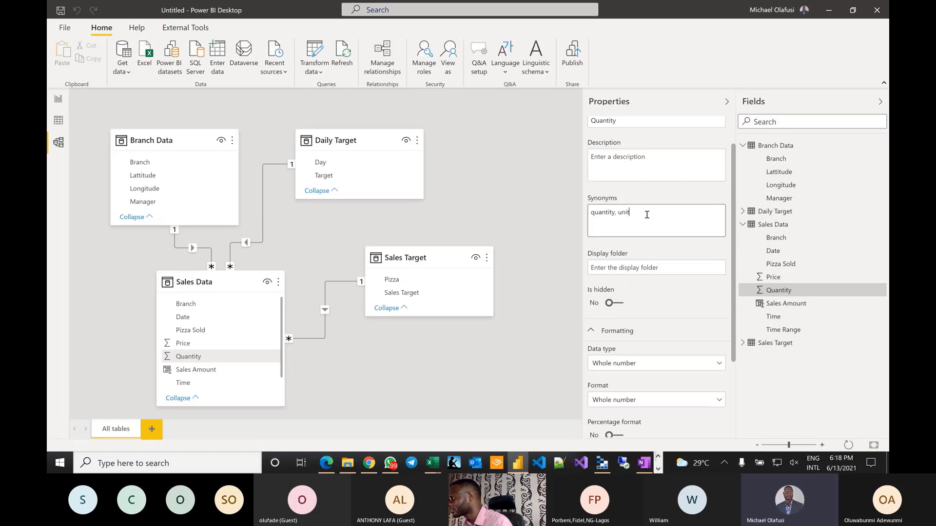
text(t)
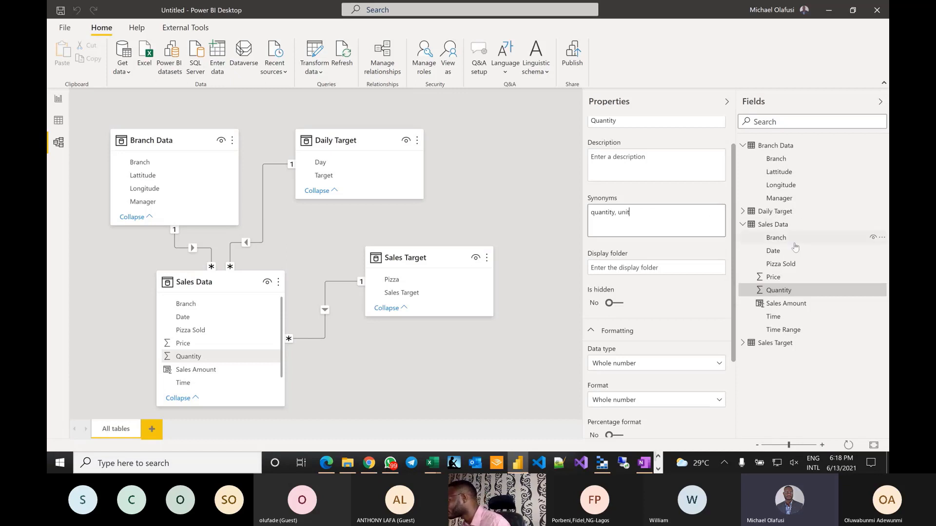
text(s)
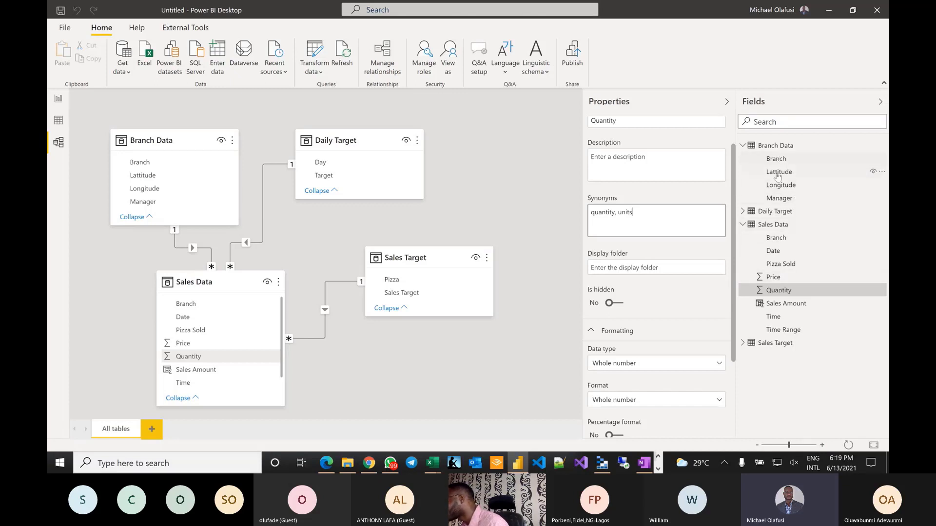
click(656, 171)
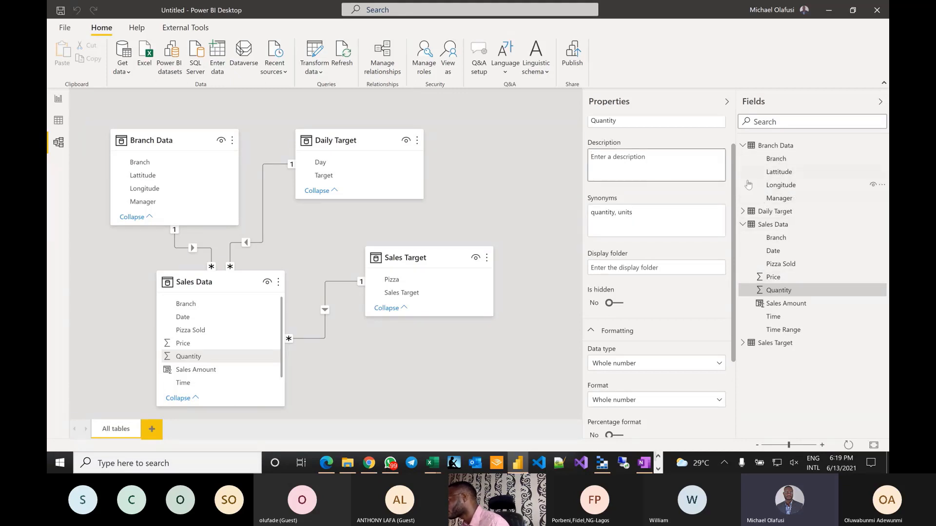
click(544, 205)
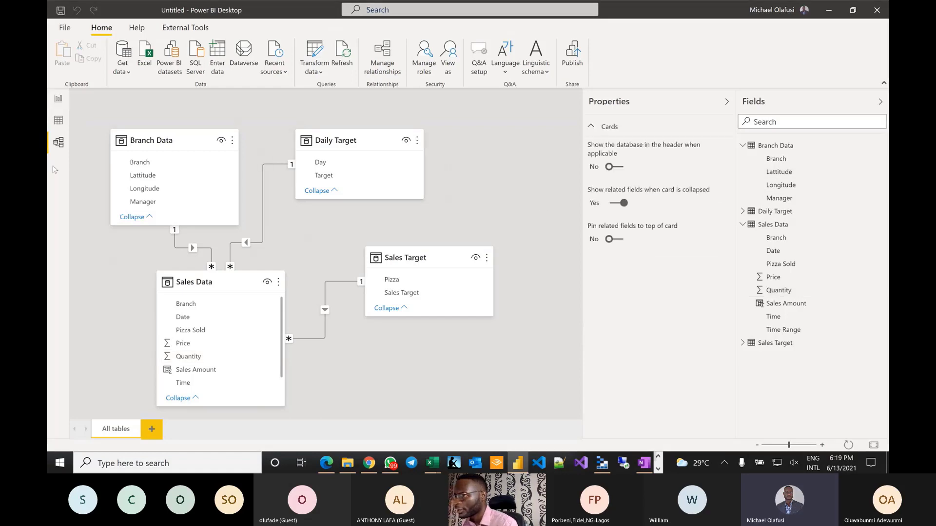
click(59, 120)
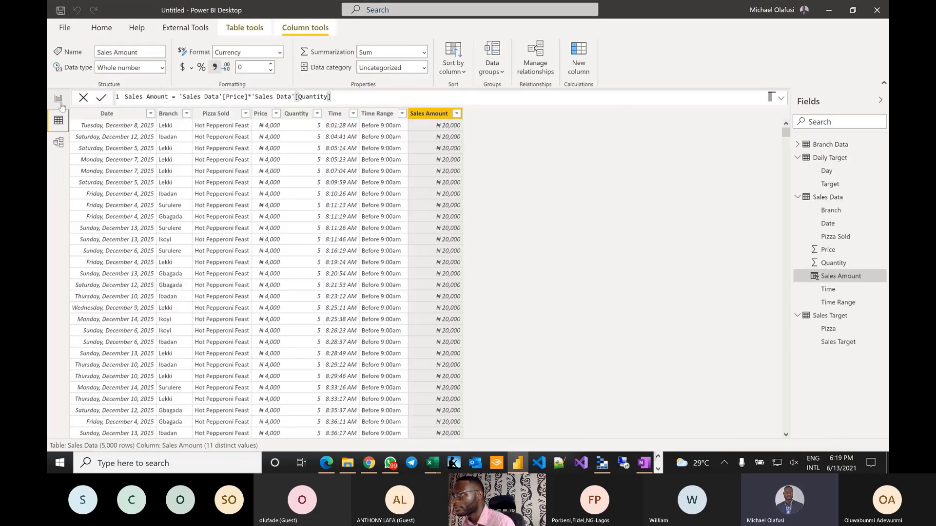
click(59, 100)
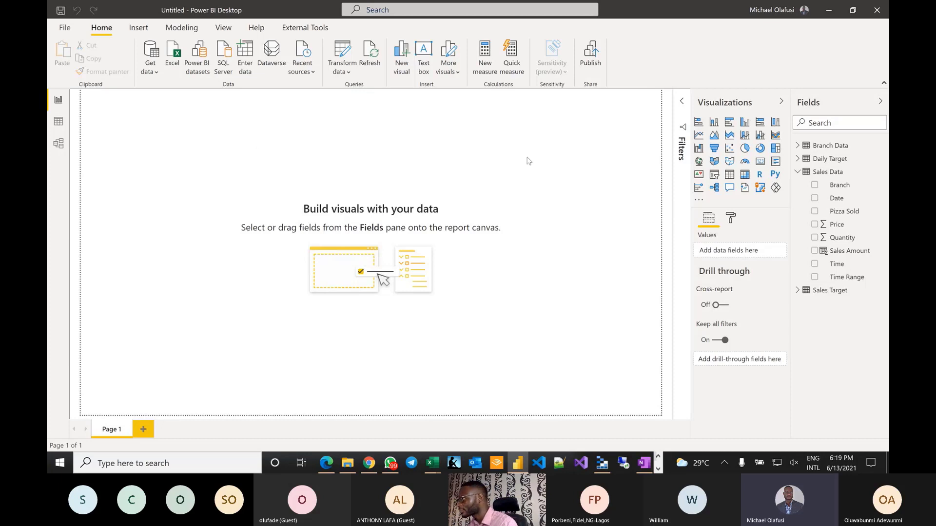
- Add a slicer on the Date field and stretch it across the full page width
click(714, 174)
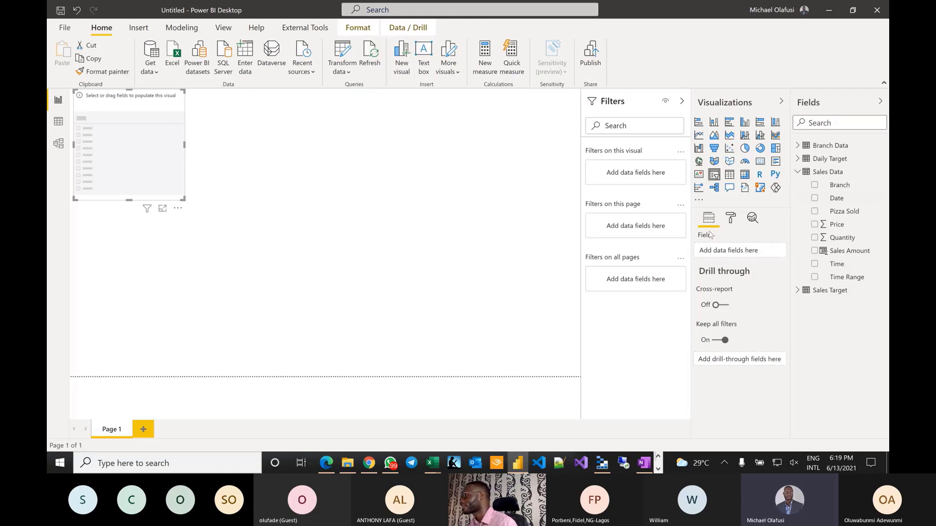
drag(837, 203, 730, 253)
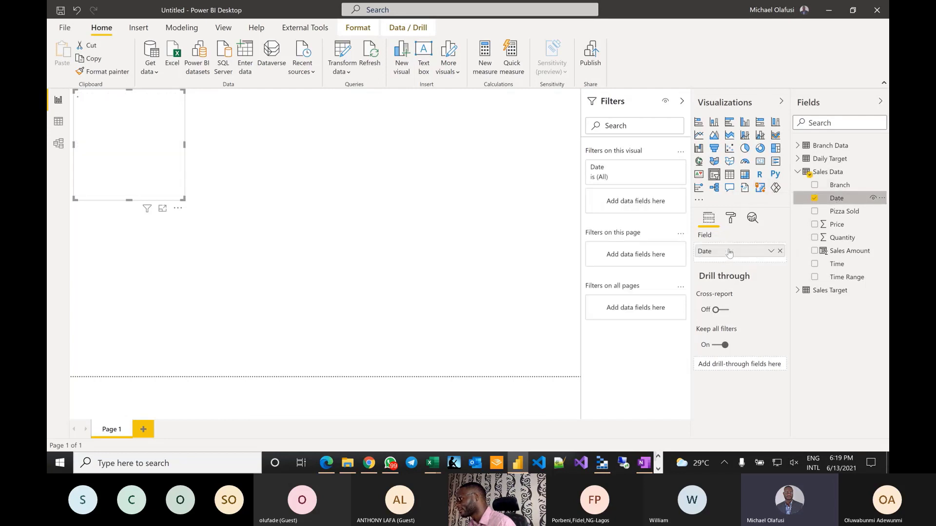
right_click(834, 199)
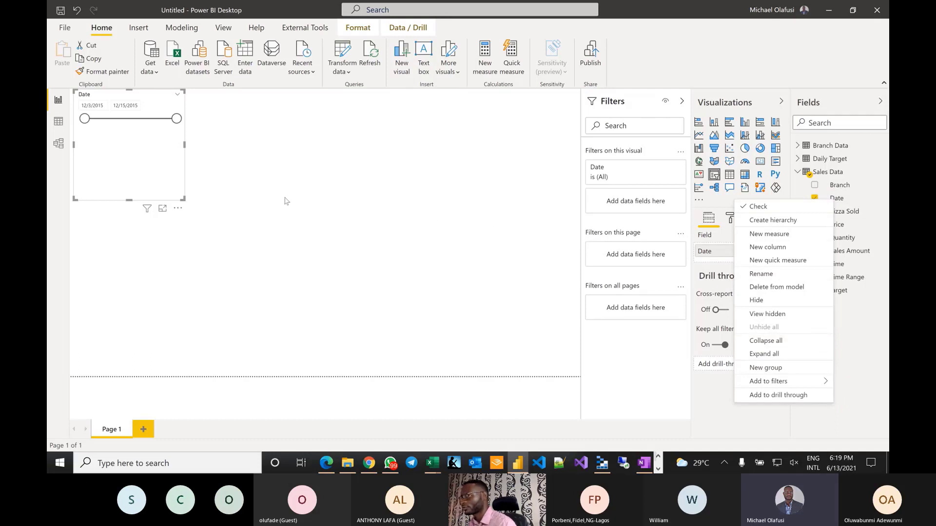
click(186, 194)
drag(184, 197, 579, 134)
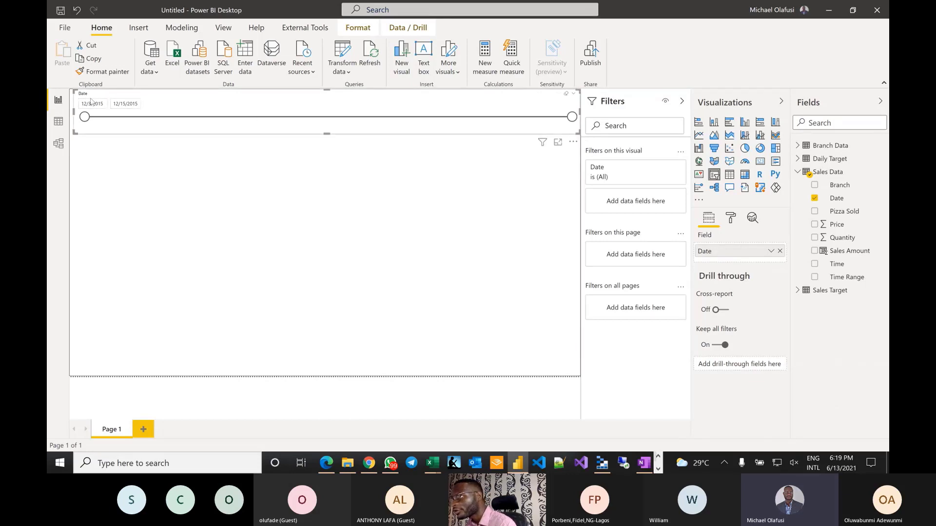
drag(74, 132, 73, 128)
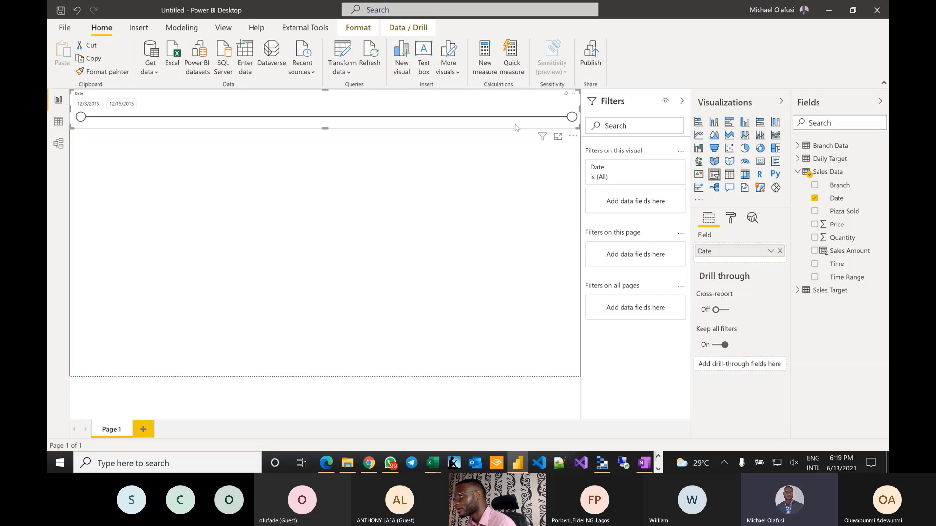
- Adjust the date slicer's height and keep its style as a Between date range
click(734, 221)
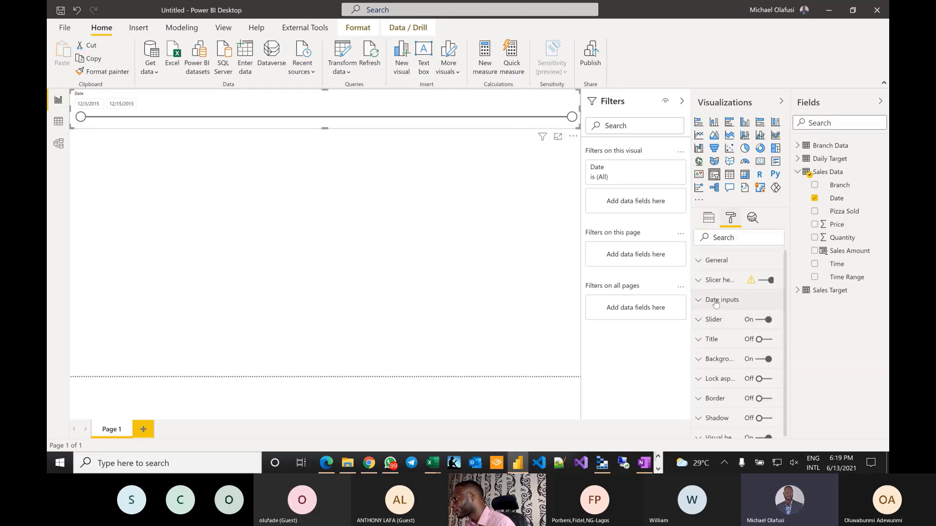
click(765, 320)
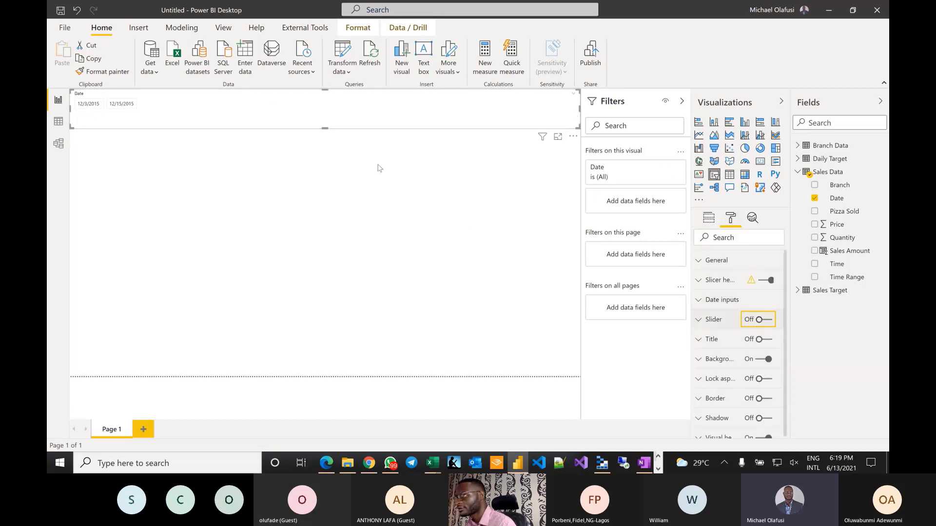
drag(323, 127, 321, 121)
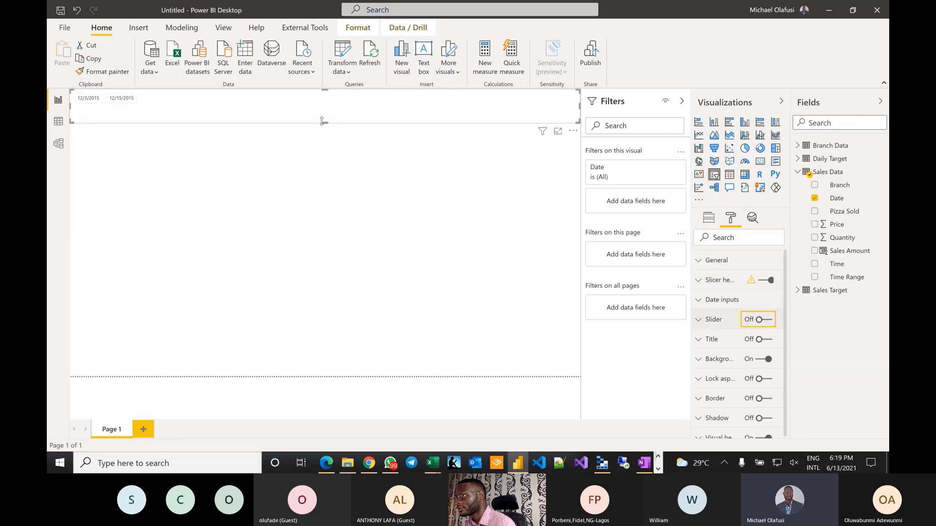
click(331, 178)
click(269, 101)
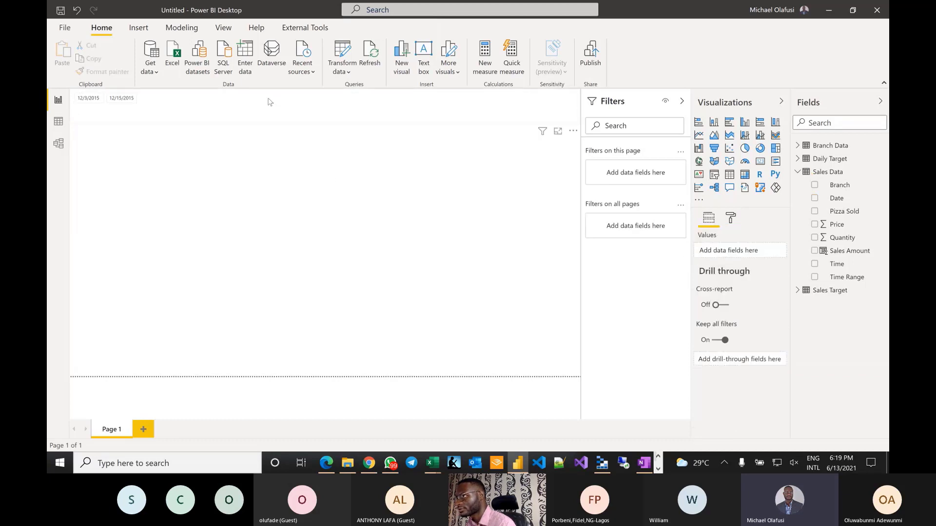
drag(323, 123, 316, 142)
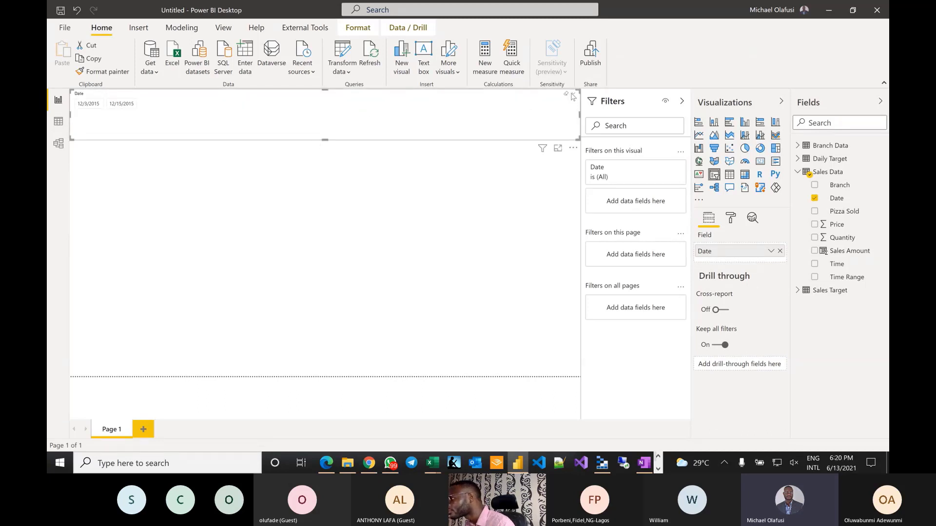
click(574, 95)
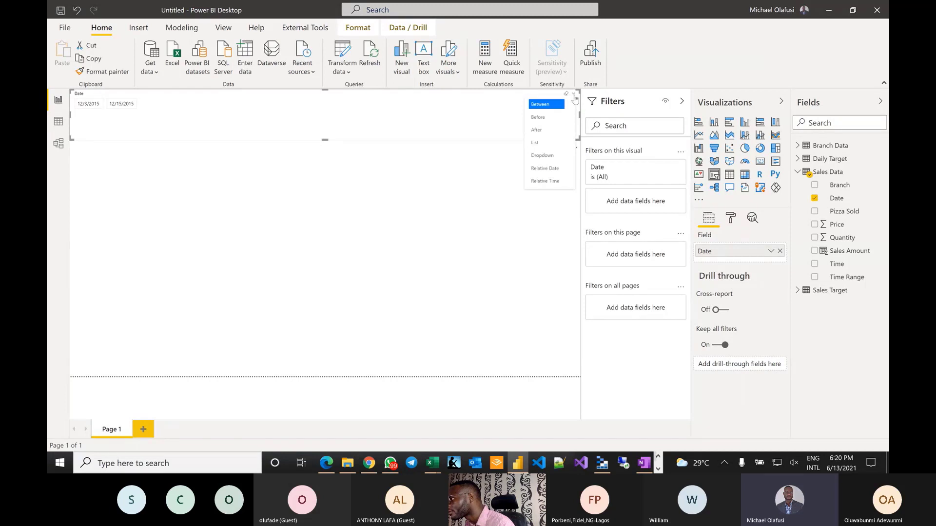
click(550, 105)
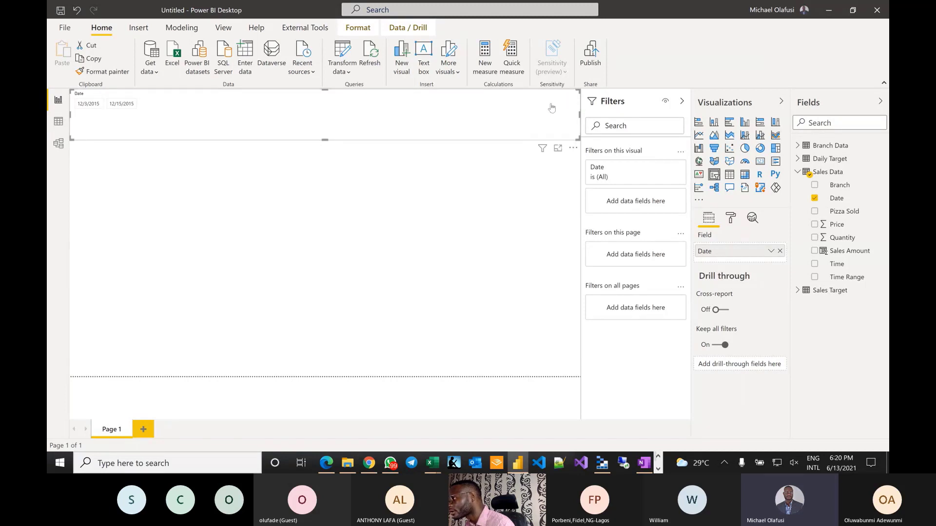
click(294, 147)
drag(294, 138, 281, 204)
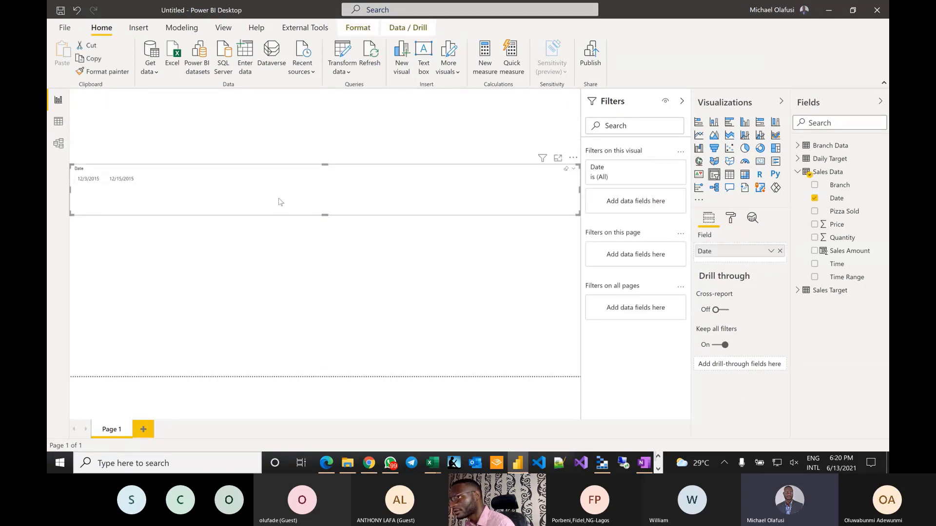
drag(328, 164, 325, 129)
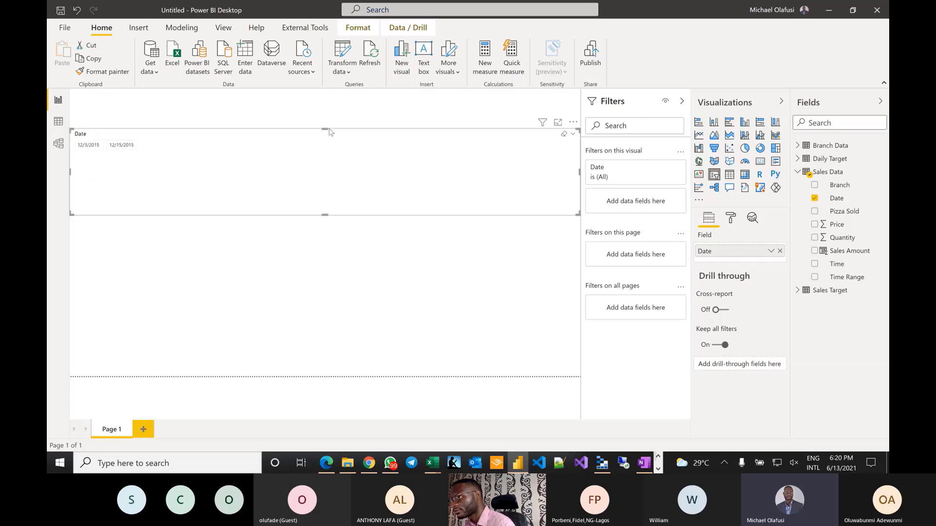
- Turn the date range slider back on, hide the Date header, and move the slicer to the page top
click(730, 220)
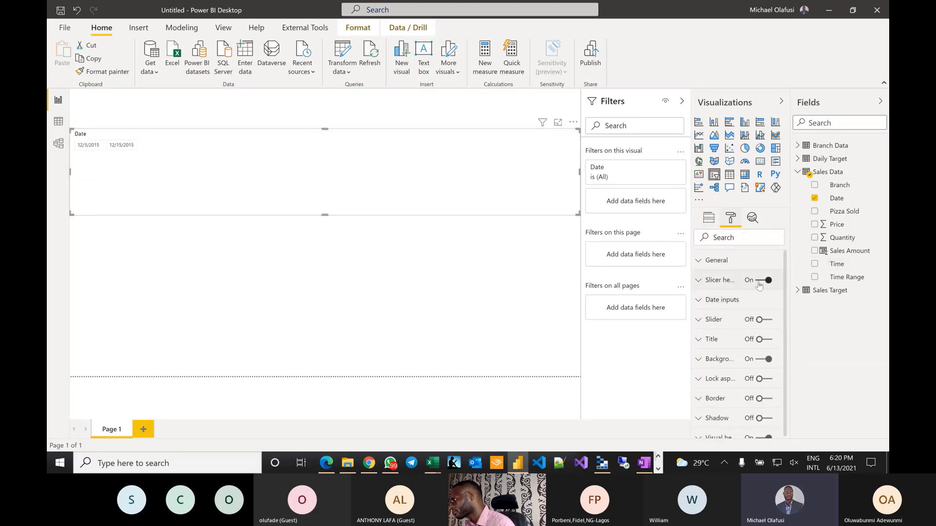
click(765, 320)
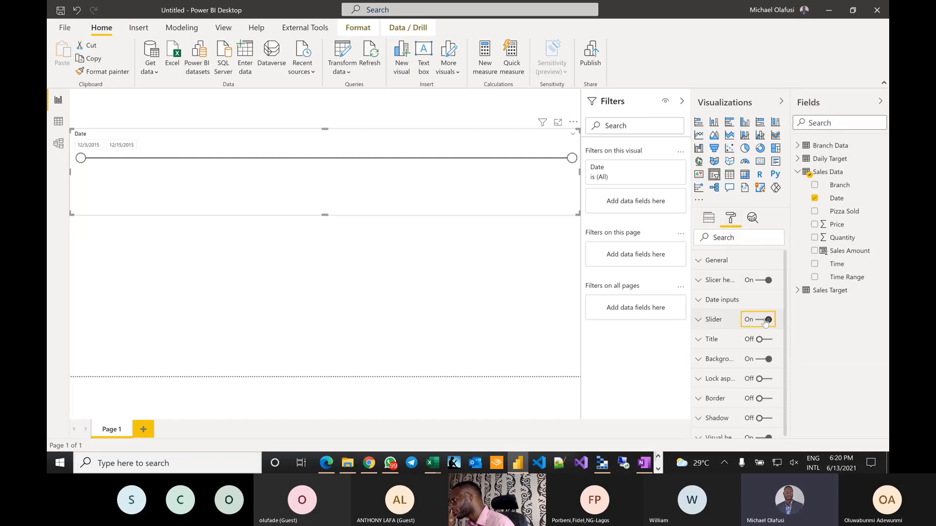
click(762, 280)
drag(324, 215, 317, 171)
drag(303, 138, 305, 87)
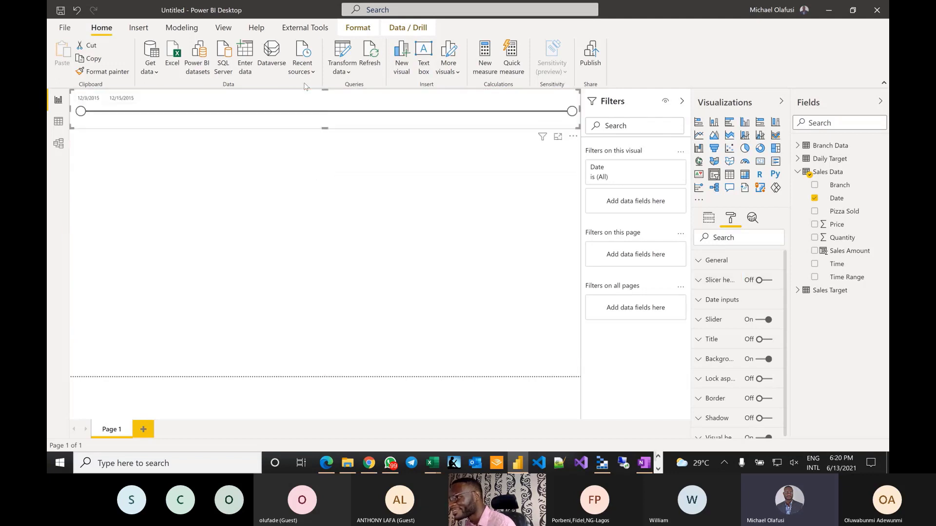
click(327, 189)
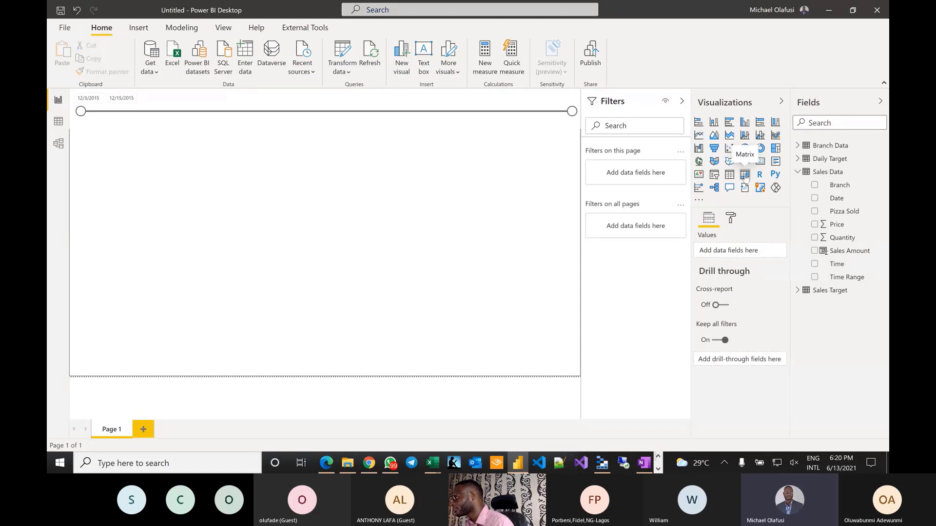
- Insert a matrix sized as a tall column just under the date slicer
click(745, 176)
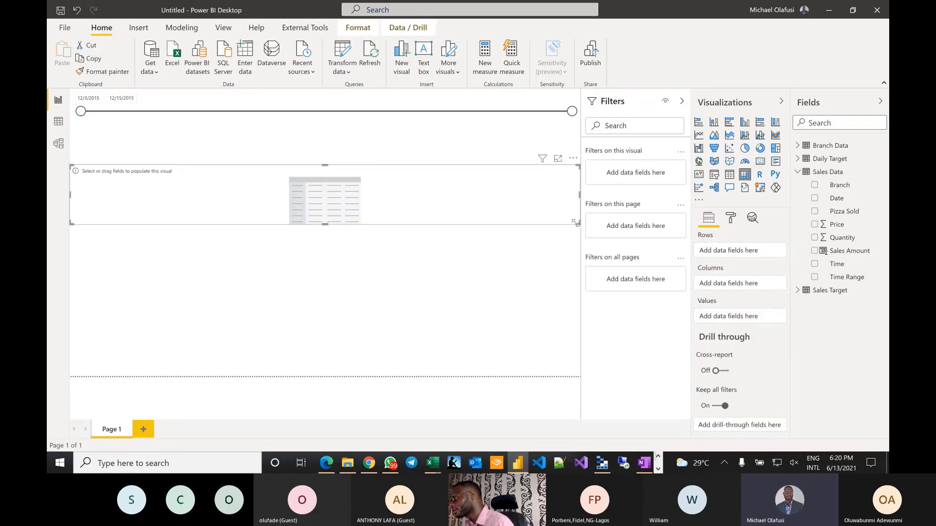
drag(576, 223, 286, 367)
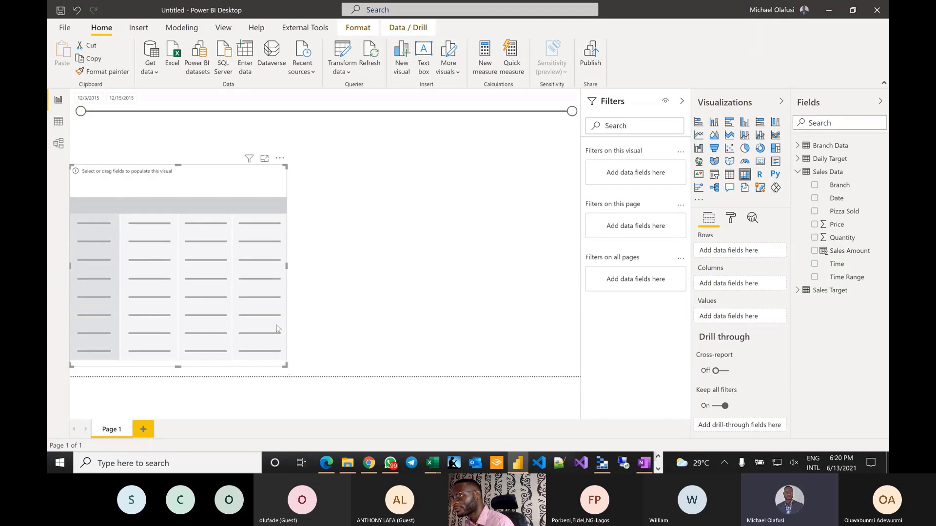
drag(194, 190, 193, 146)
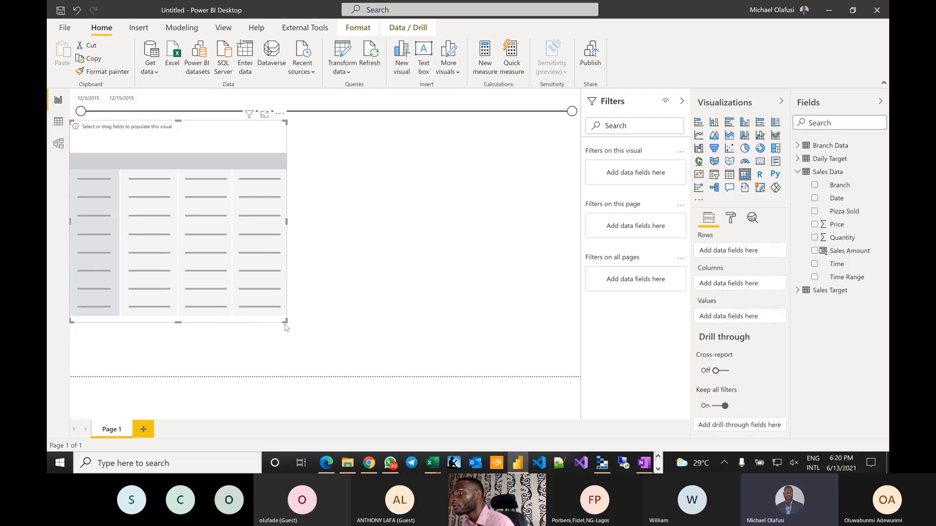
drag(286, 333, 299, 376)
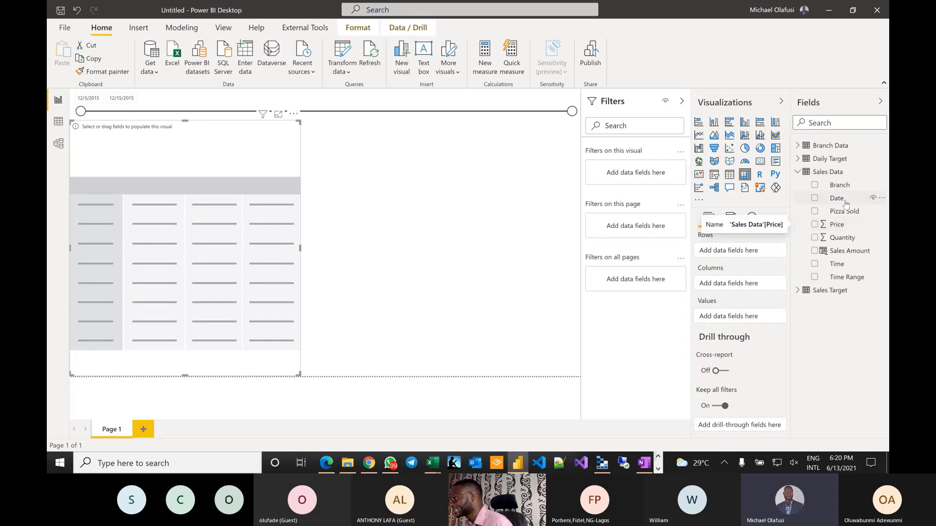
- Put Pizza Sold in the matrix rows with Quantity and Sales Amount as values
drag(835, 190, 809, 309)
drag(844, 214, 720, 251)
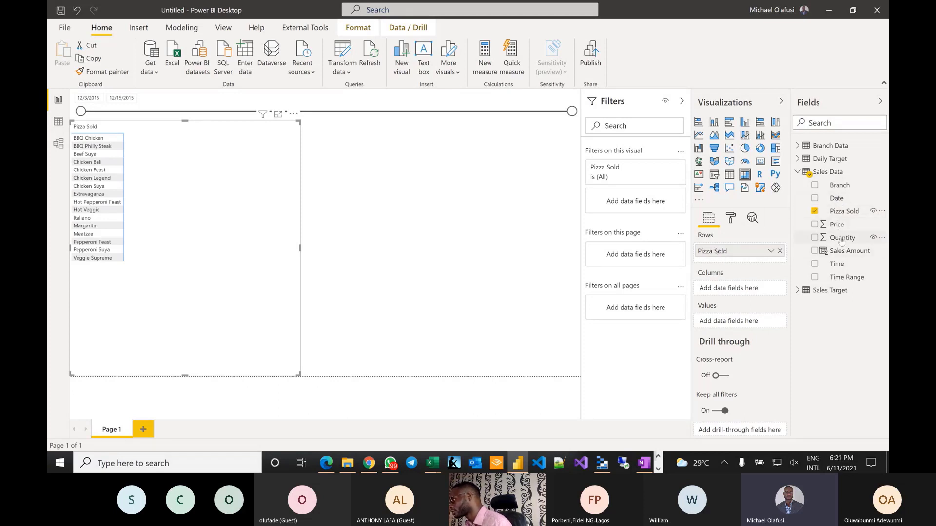
drag(841, 238, 727, 322)
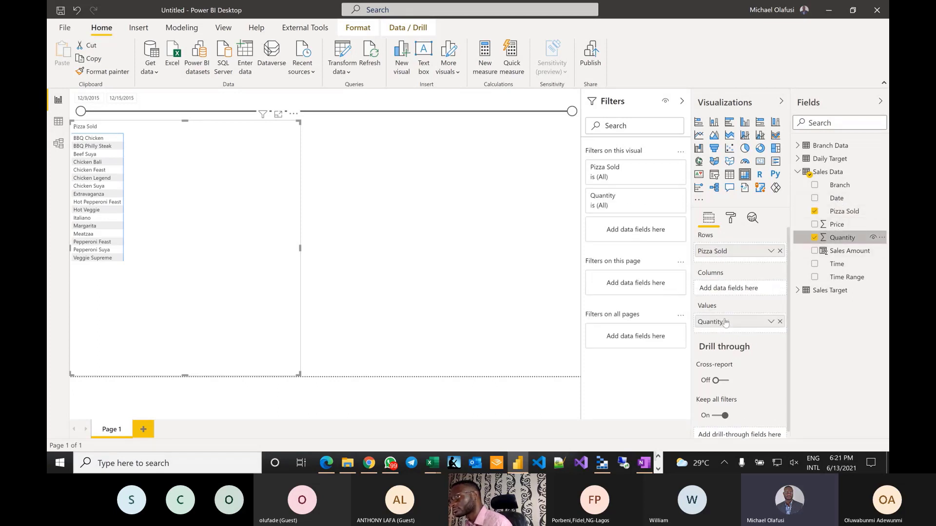
drag(839, 250, 718, 333)
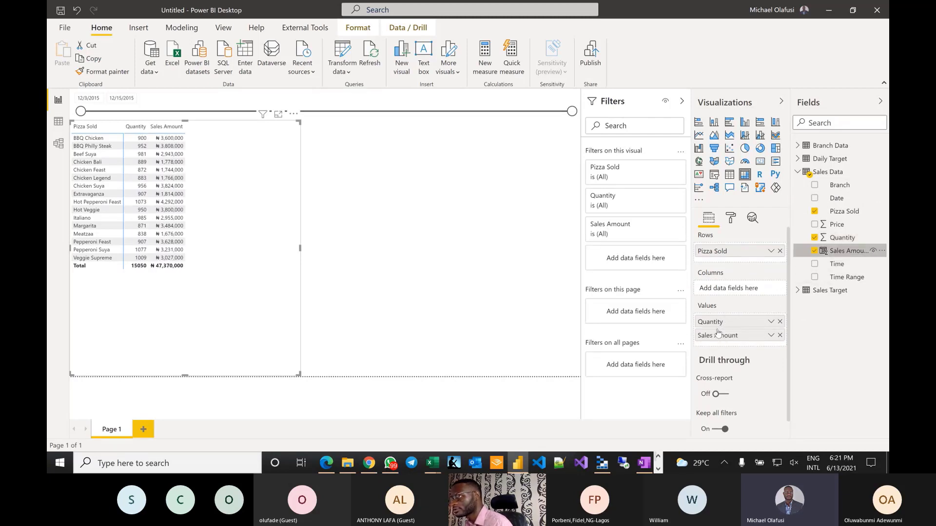
- Add a second Sales Amount column shown as percent of grand total (%GT Sales Amount)
drag(839, 252, 726, 347)
right_click(772, 349)
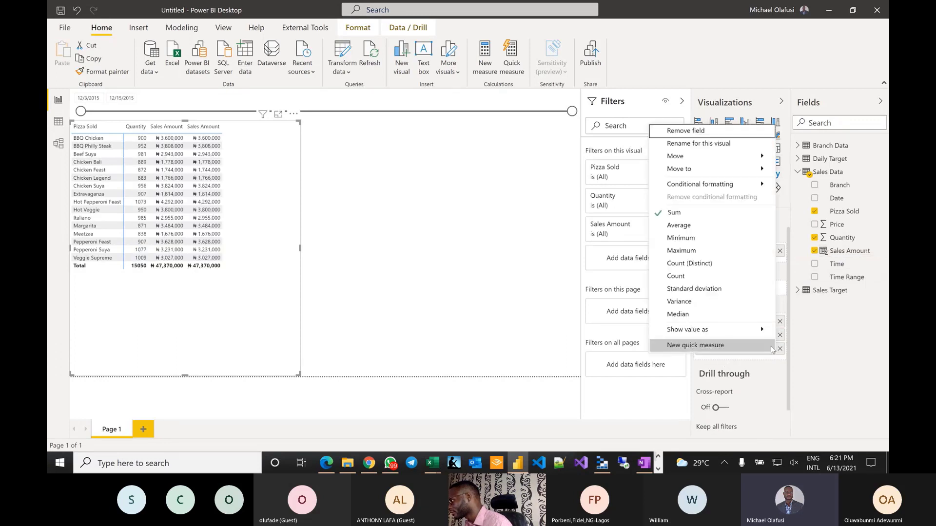
mouse_move(717, 333)
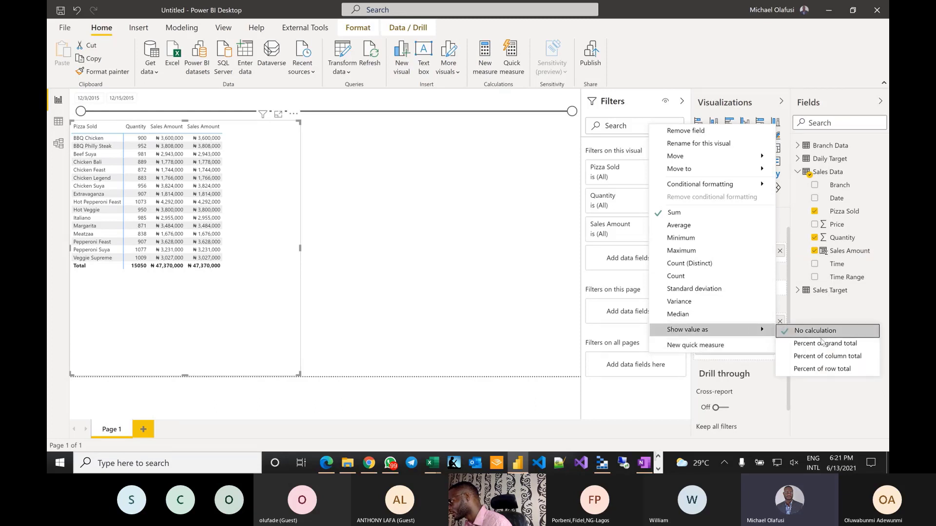
click(826, 348)
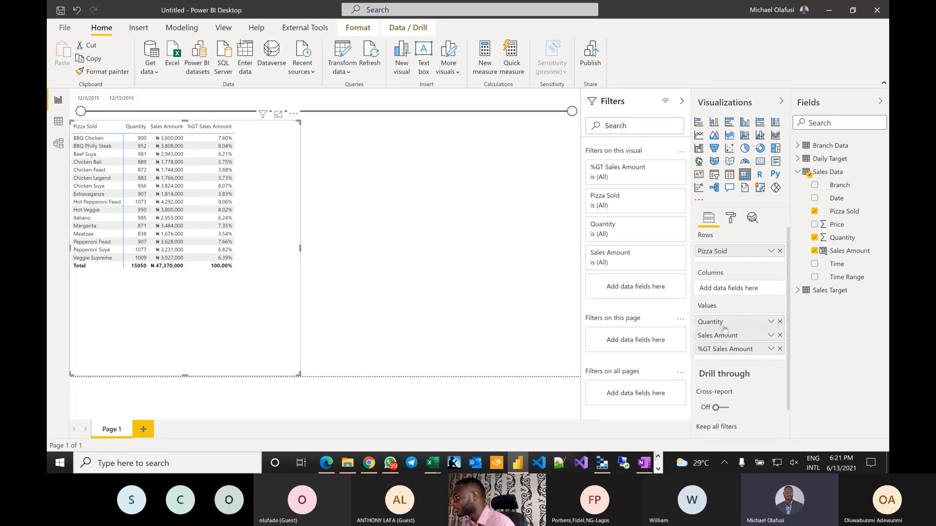
double_click(719, 350)
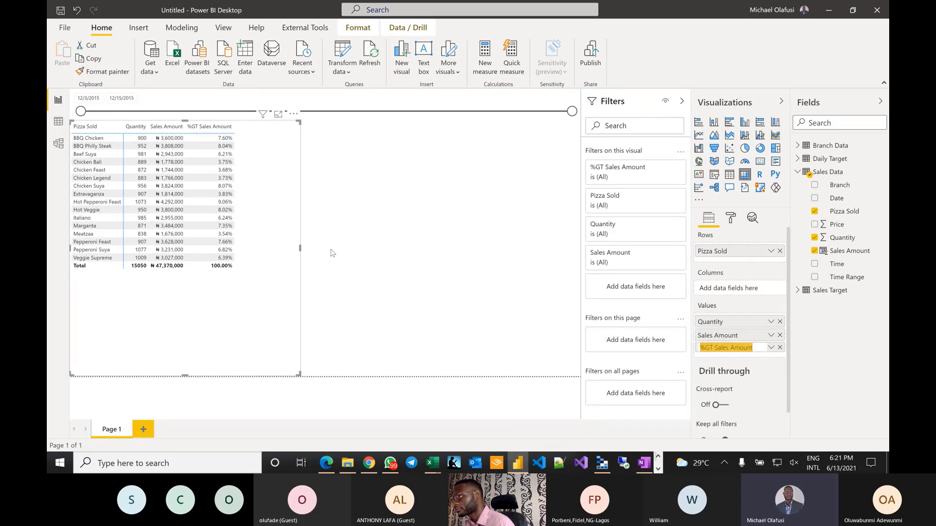
click(306, 355)
- Shrink the pizza sales table visual so its frame fits the rows and columns
click(280, 339)
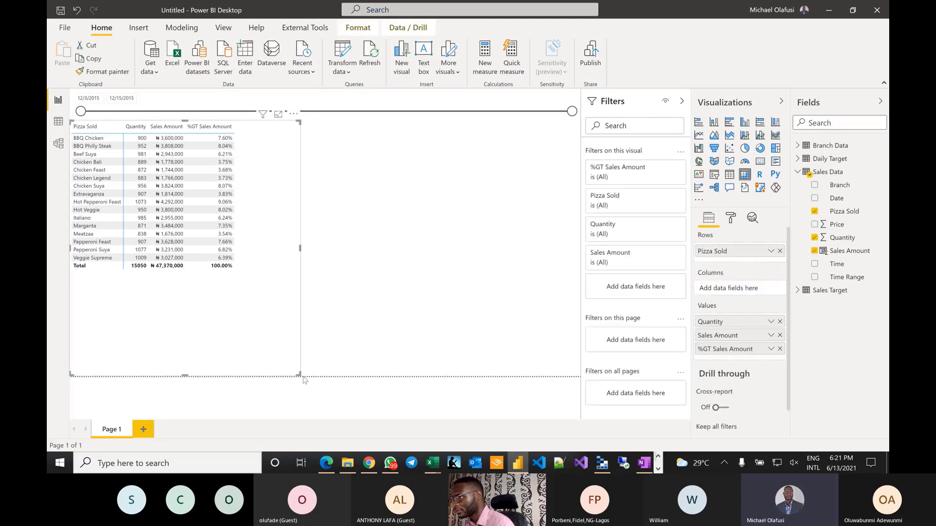
drag(299, 373, 239, 279)
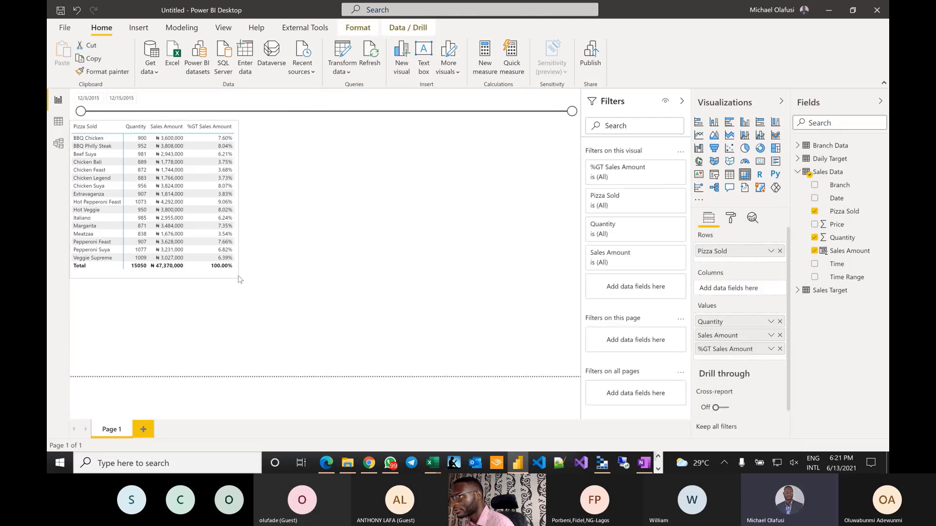
click(152, 280)
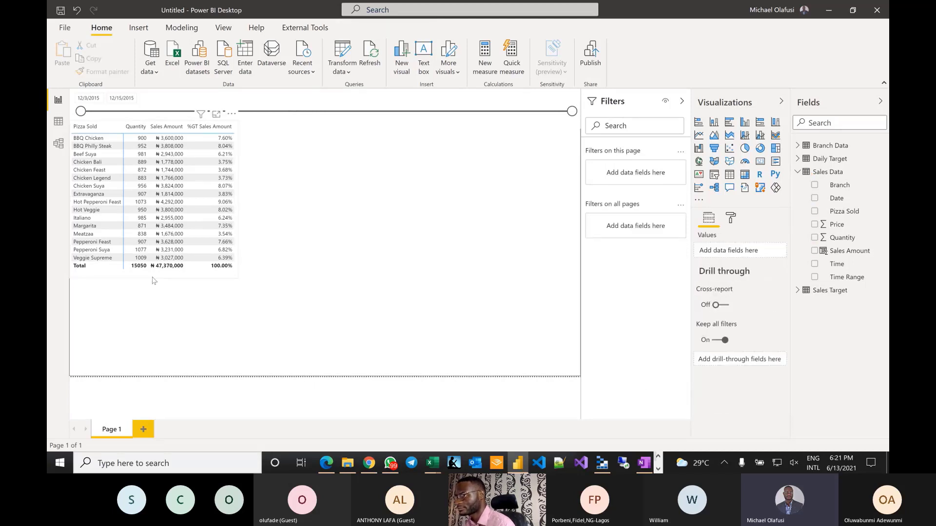
- Narrow the date slicer from its left side to free space for a logo
click(153, 277)
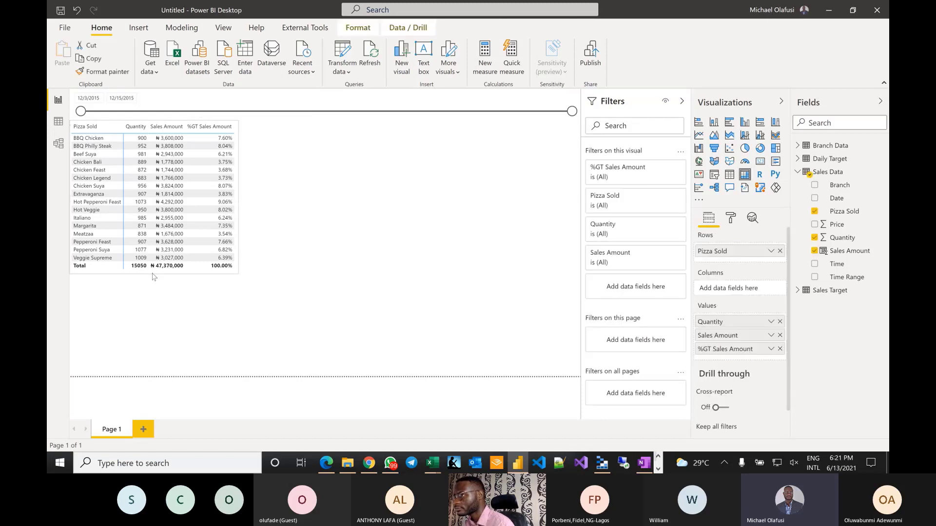
click(303, 274)
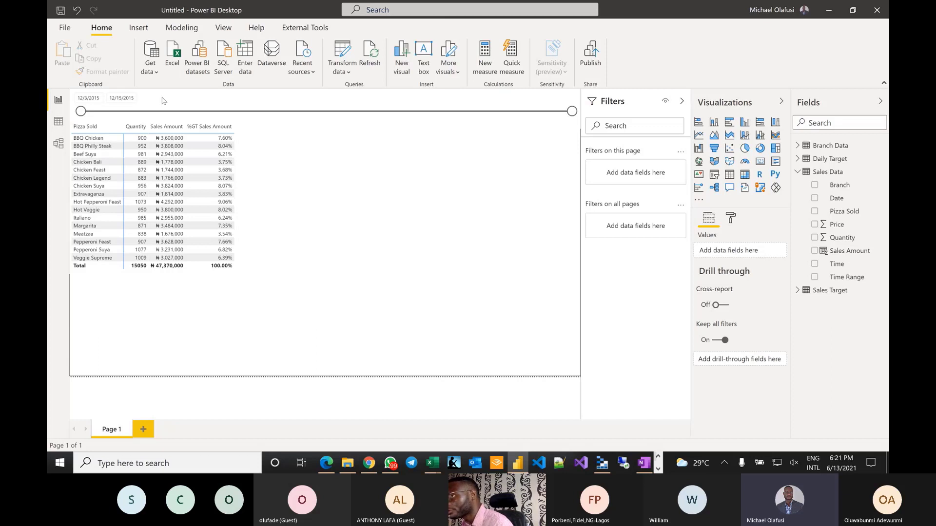
click(131, 121)
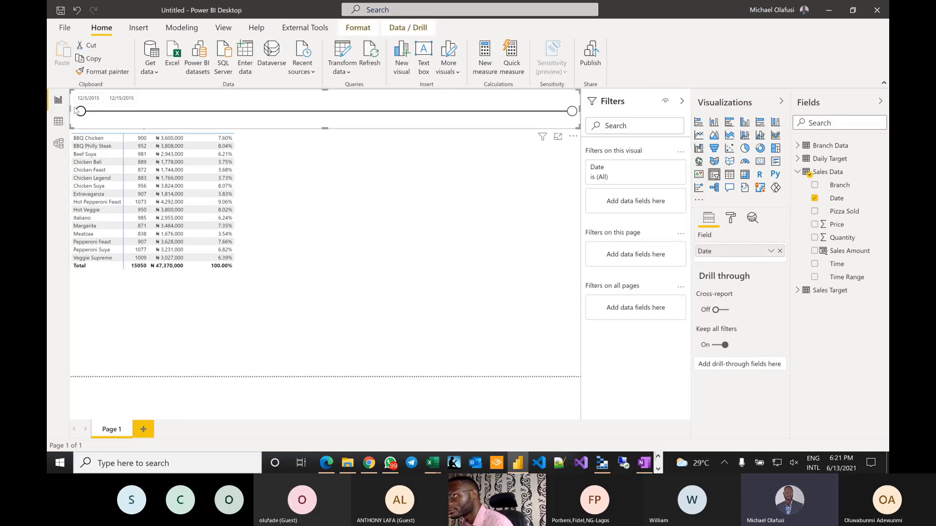
drag(70, 107, 137, 107)
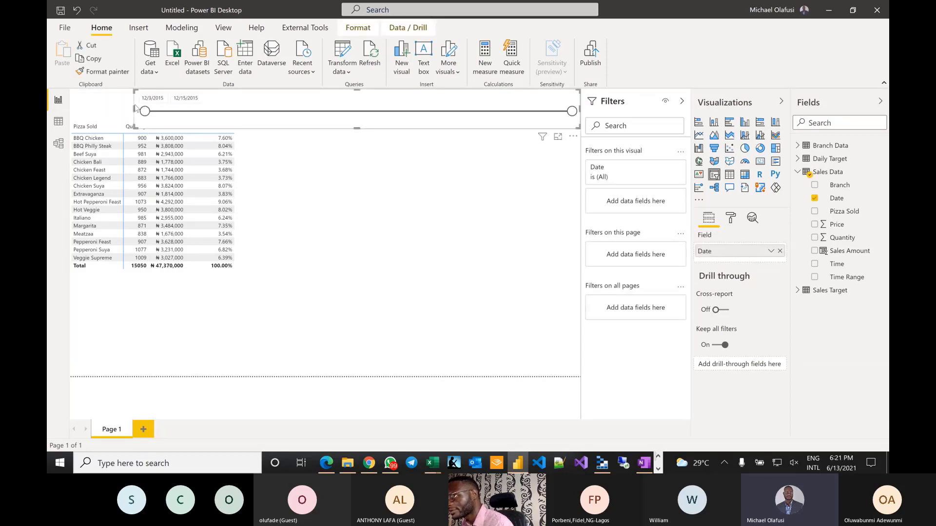
click(272, 140)
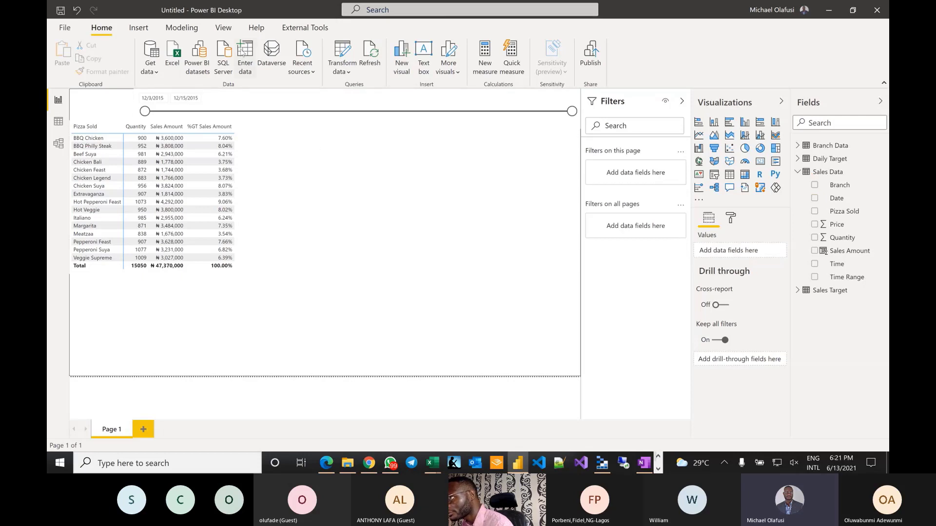
- Insert Logo.png from the Power BI folder as an image on the page
click(138, 28)
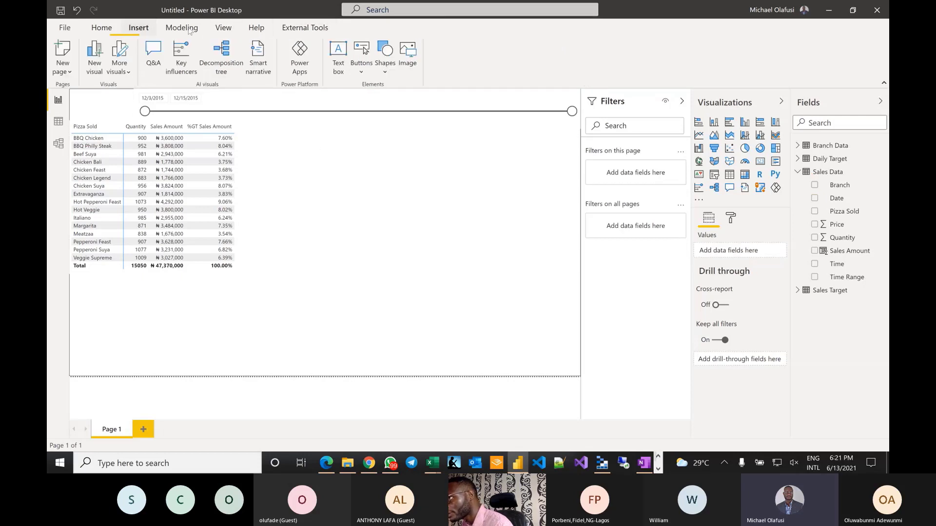
click(408, 55)
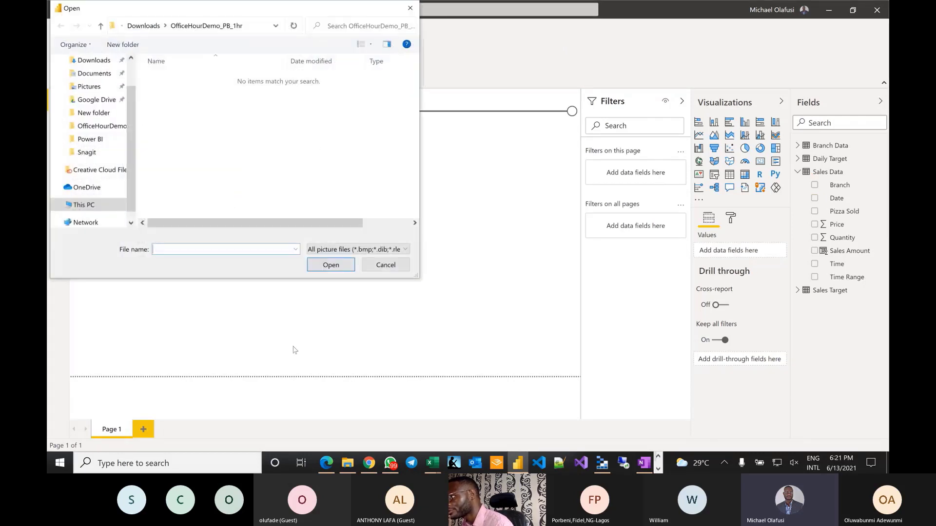
scroll(96, 168, up, 1)
click(92, 174)
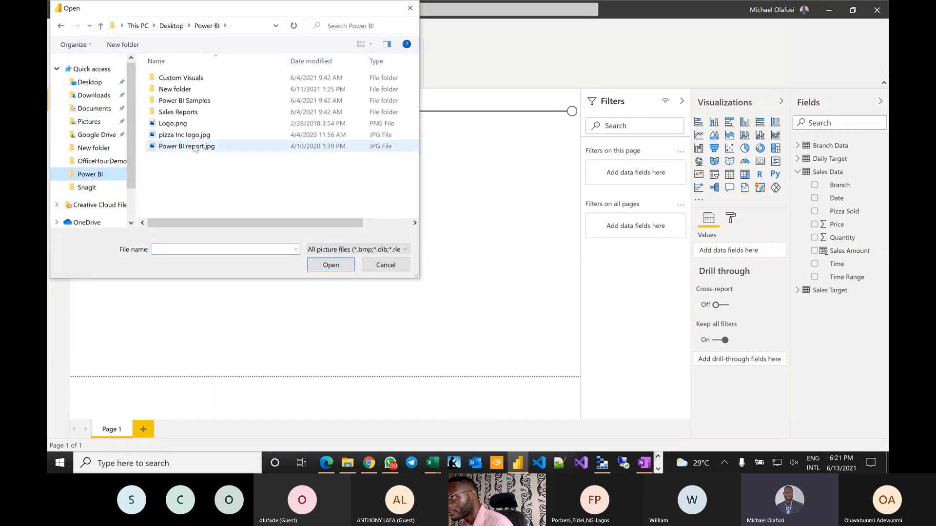
double_click(173, 123)
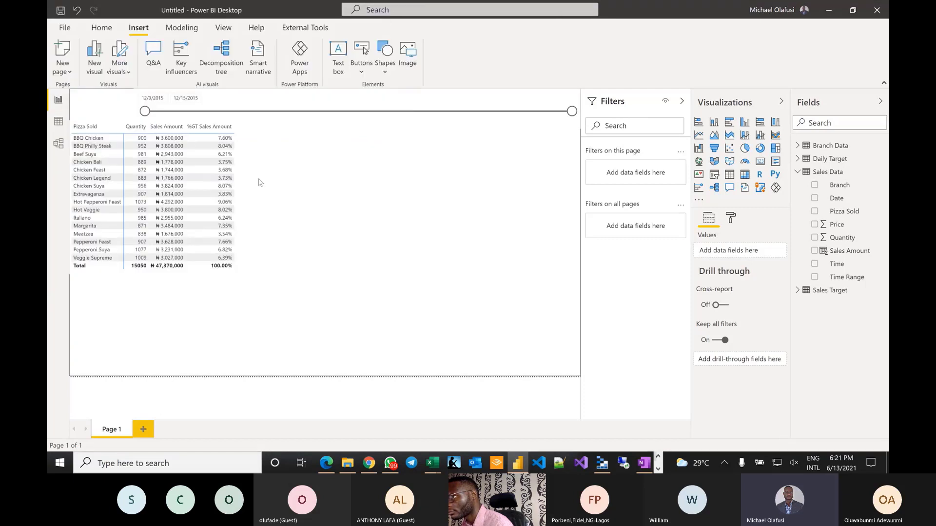
- Shrink the Domino's Pizza logo and place it in the page's top-left corner
drag(240, 377, 122, 325)
drag(95, 293, 95, 104)
click(314, 255)
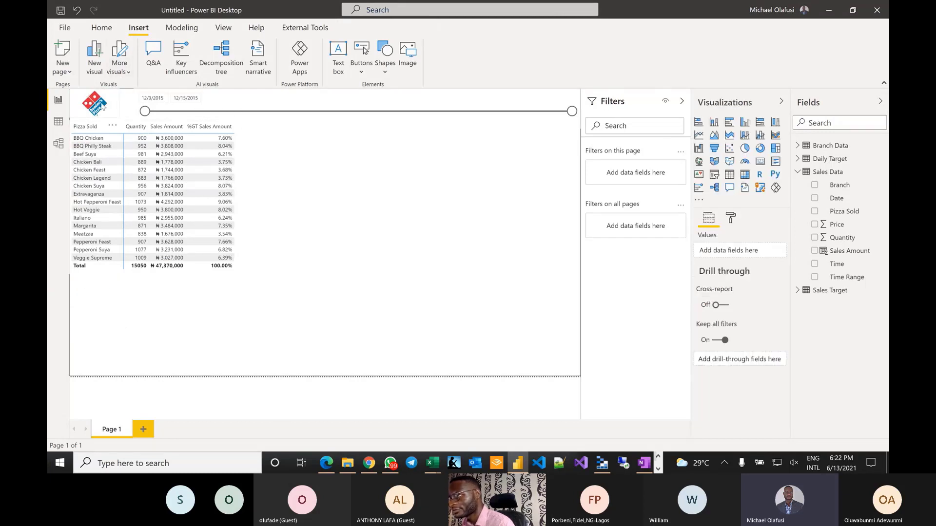
click(121, 107)
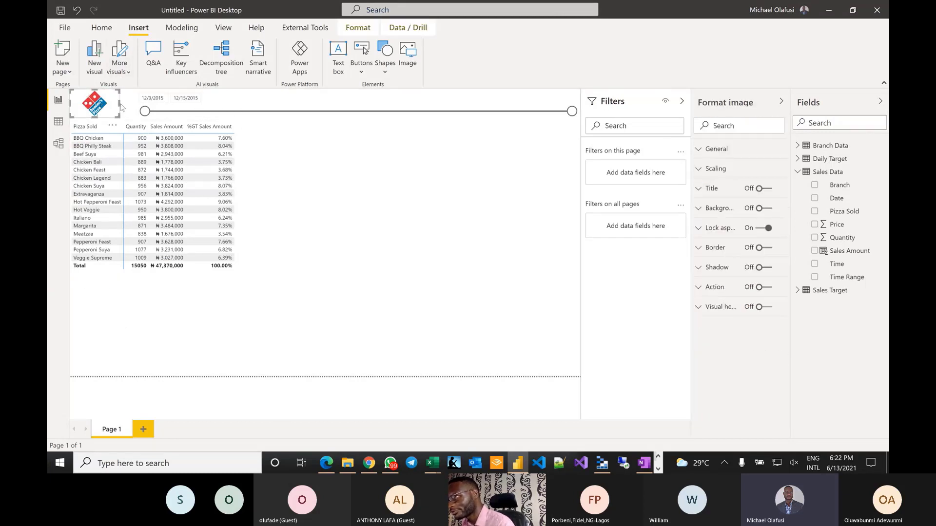
drag(119, 104, 102, 113)
click(349, 215)
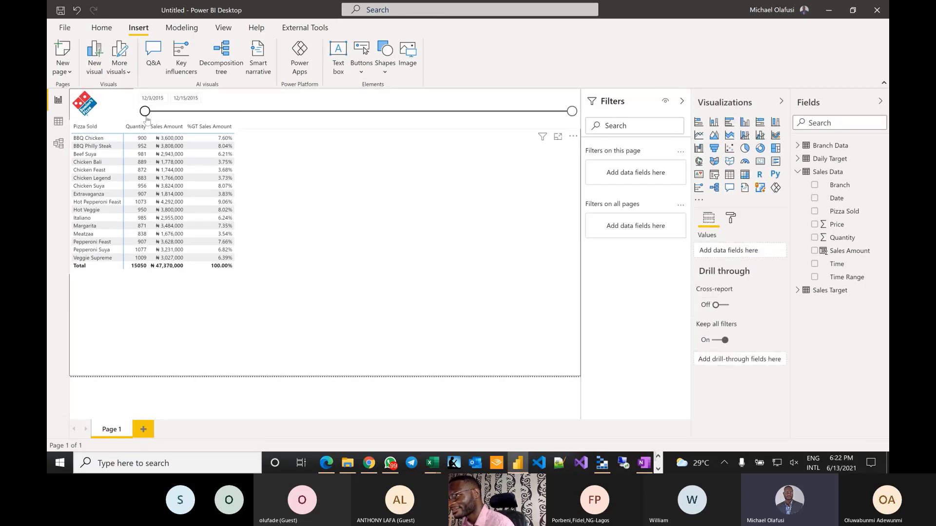
- Widen the date slicer back so it reaches the logo
click(137, 112)
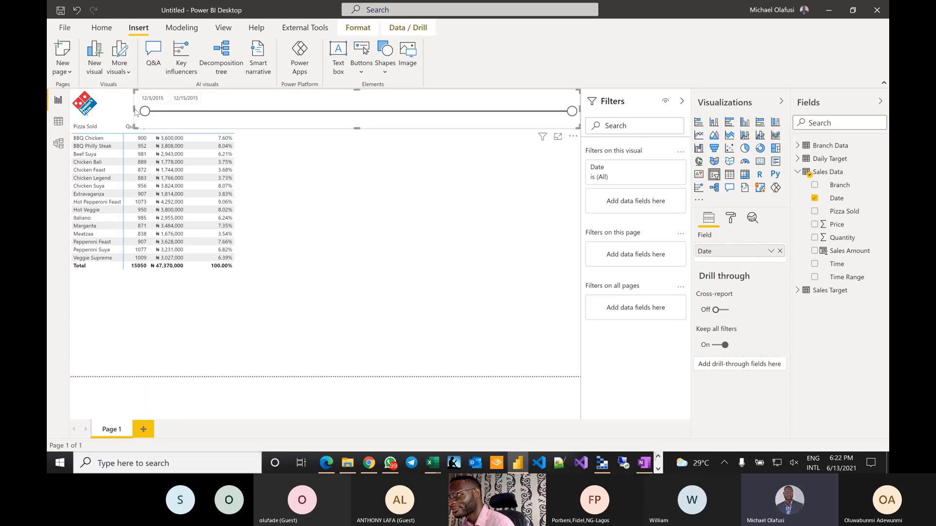
drag(132, 110, 104, 109)
click(328, 229)
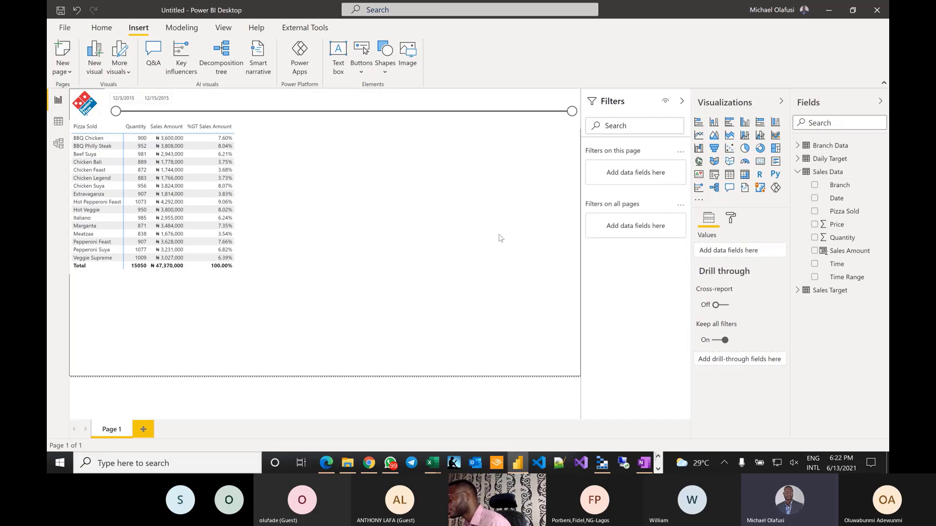
- Insert a pie chart with Branch as the legend and Sales Amount as values
click(745, 149)
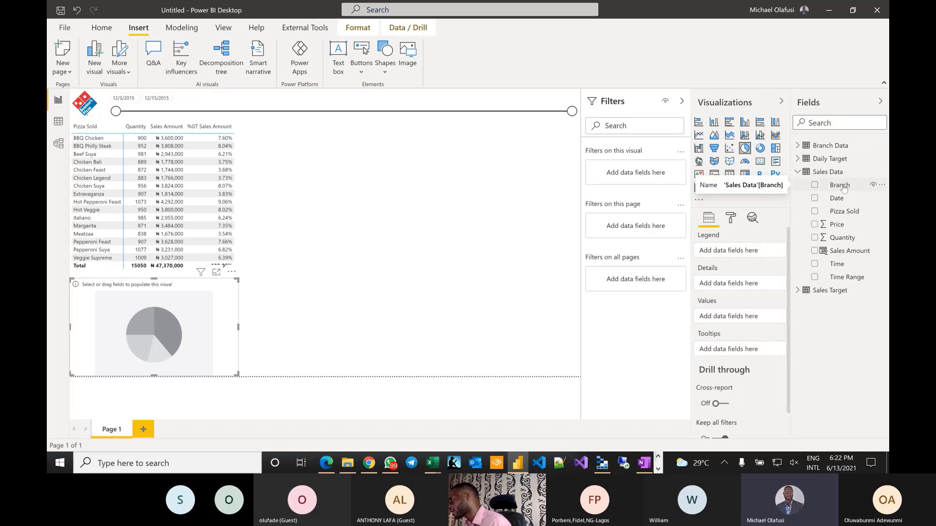
drag(844, 189, 730, 251)
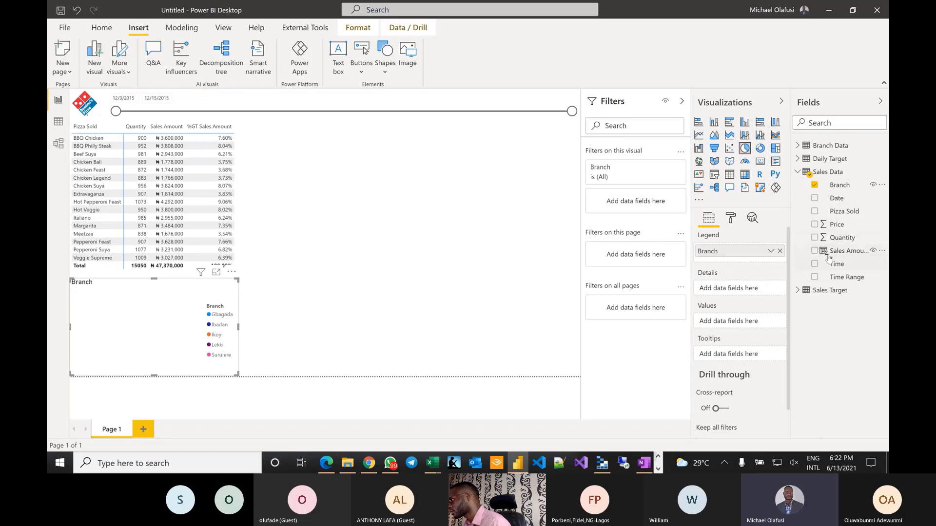
drag(829, 259, 721, 319)
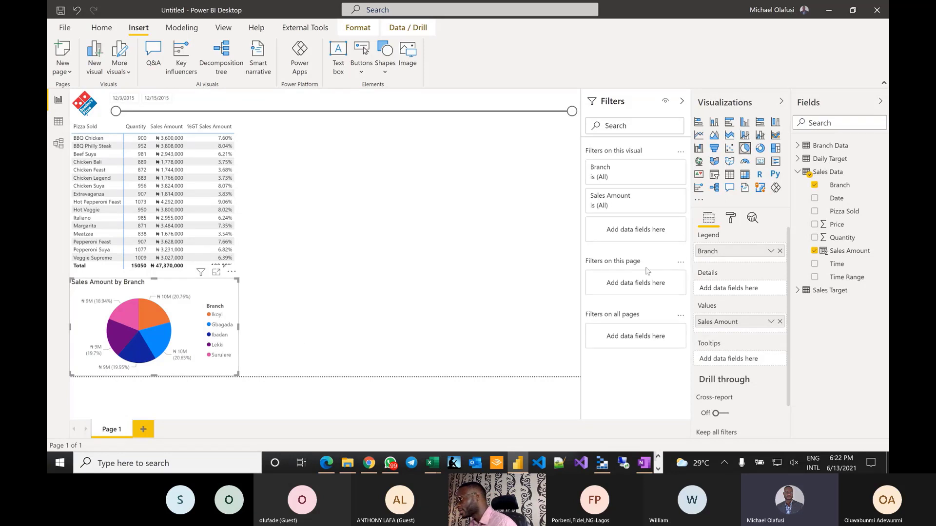
- Set the pie chart's detail label style to All detail labels
click(730, 221)
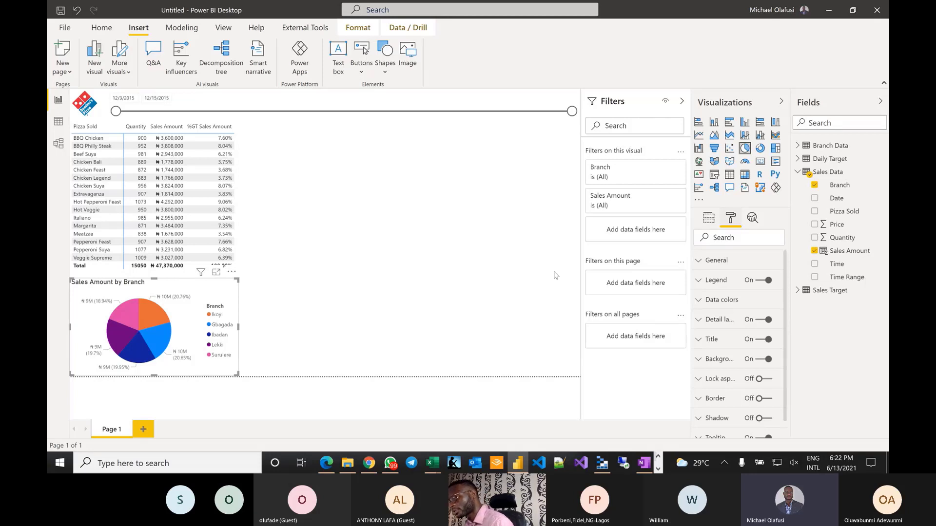
click(699, 322)
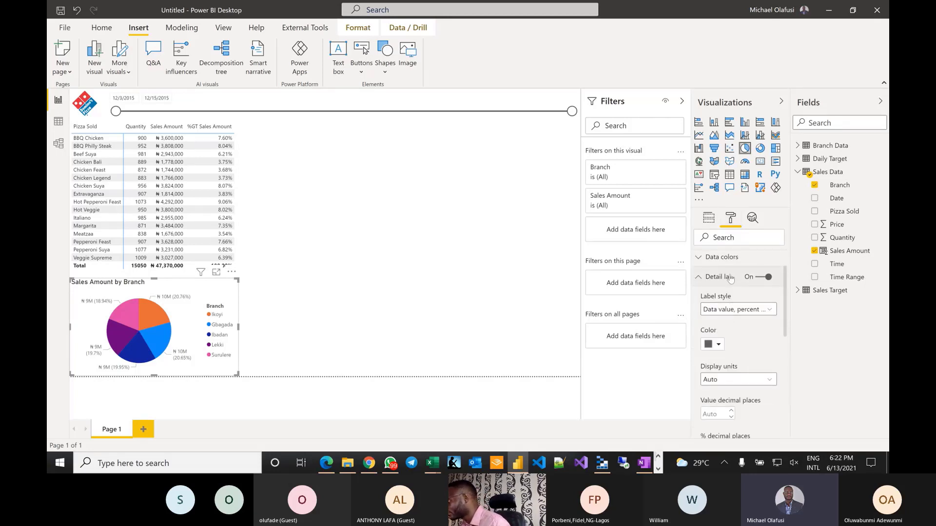
click(772, 310)
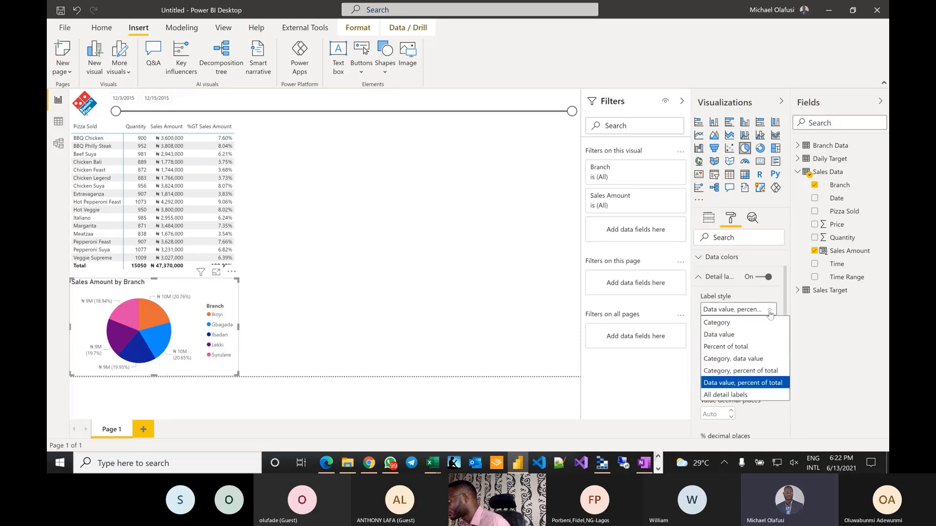
click(740, 392)
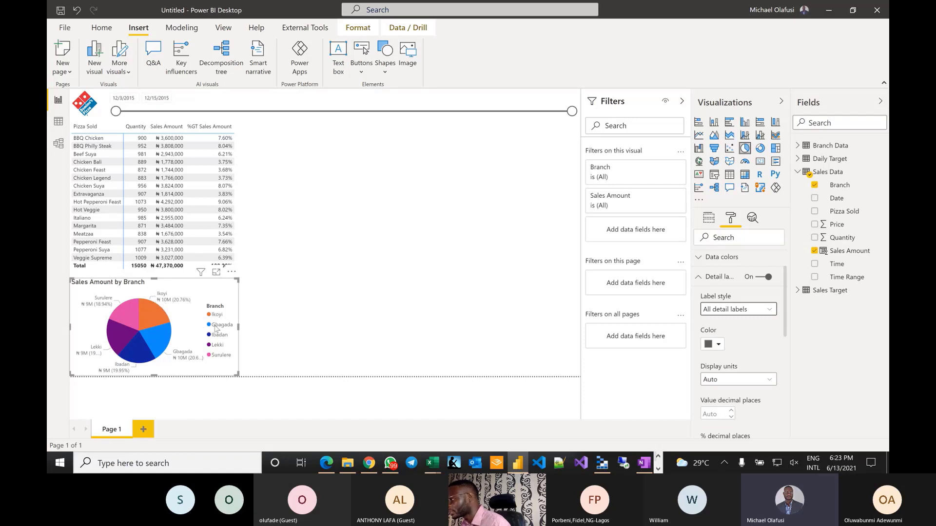
- Turn the pie chart's legend off
scroll(761, 282, up, 2)
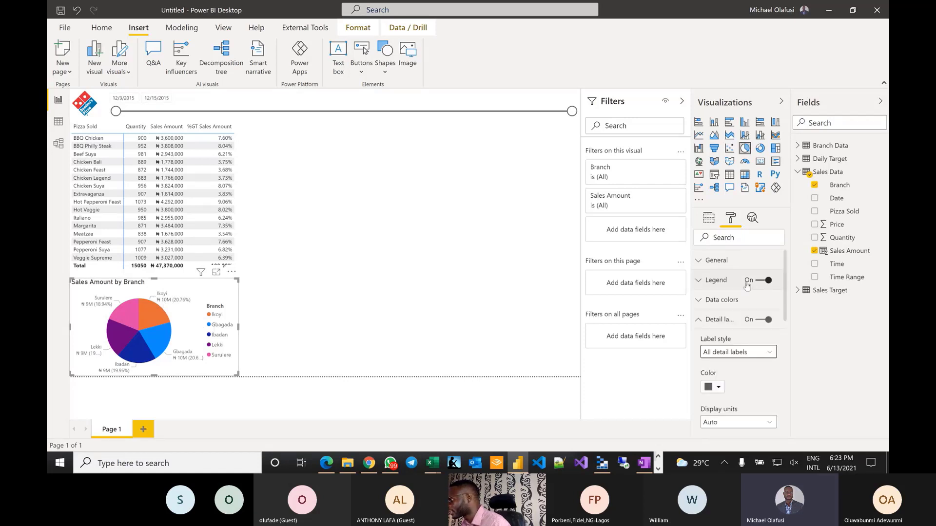
click(759, 282)
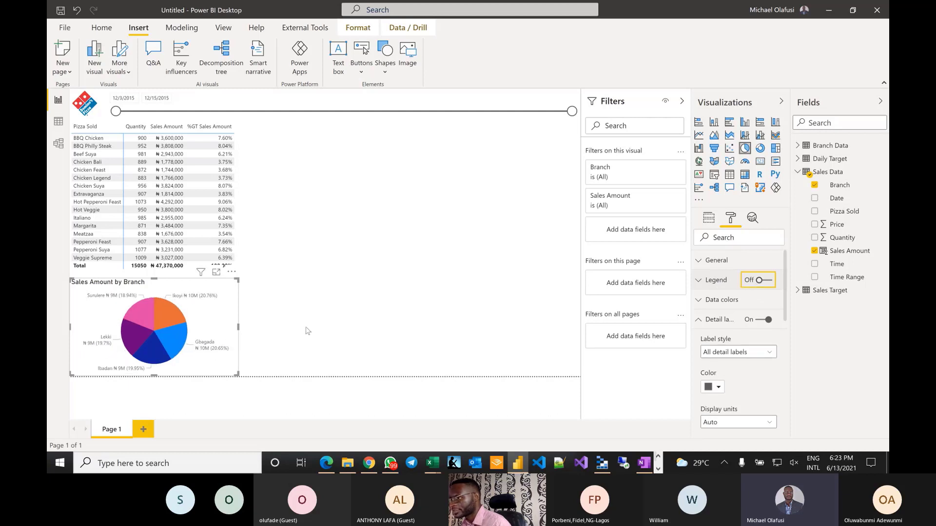
click(282, 320)
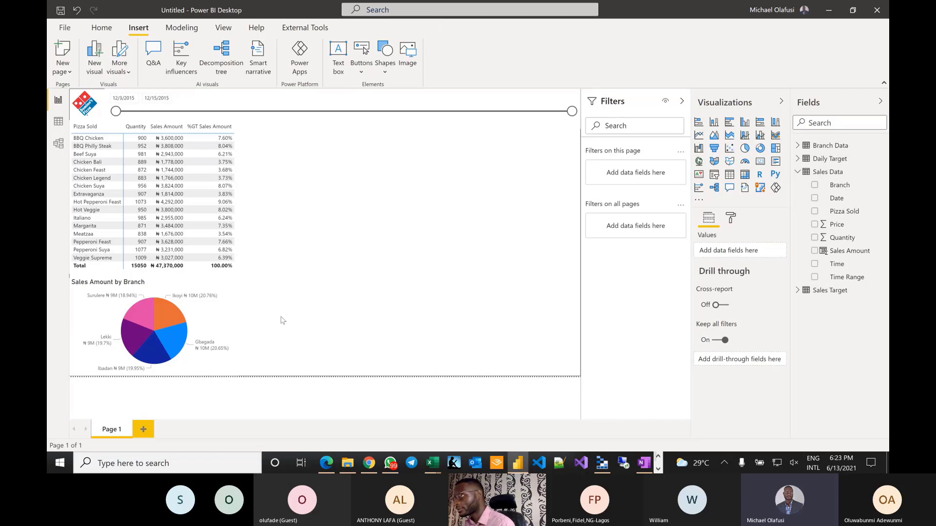
- Open the Customize theme dialog from the report themes list
click(182, 27)
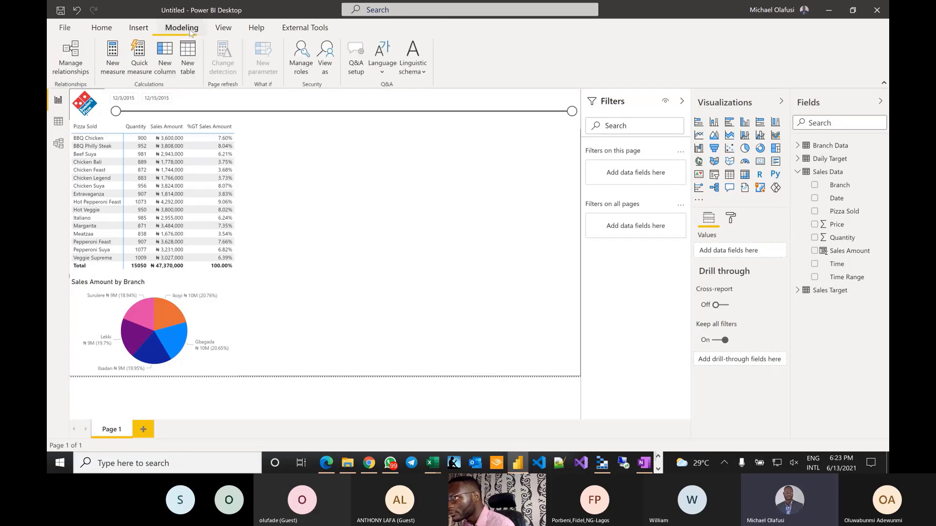
click(224, 30)
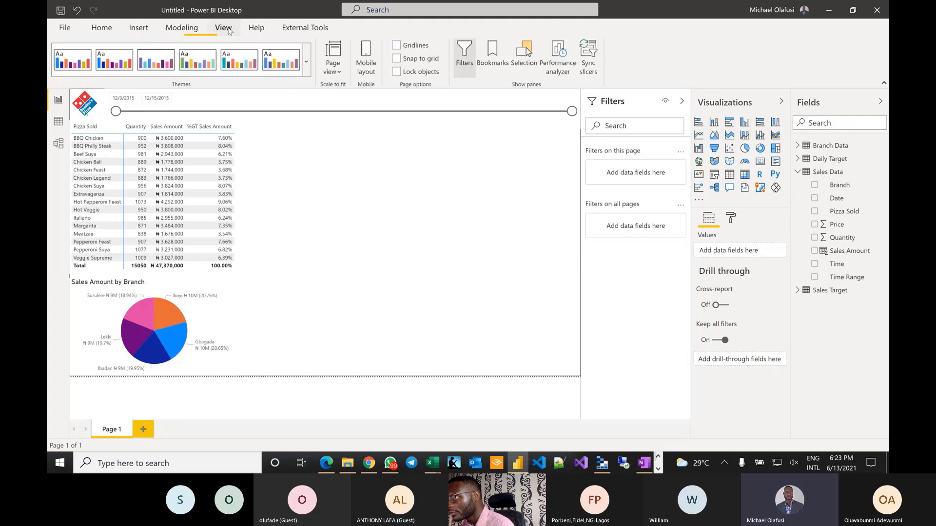
click(306, 62)
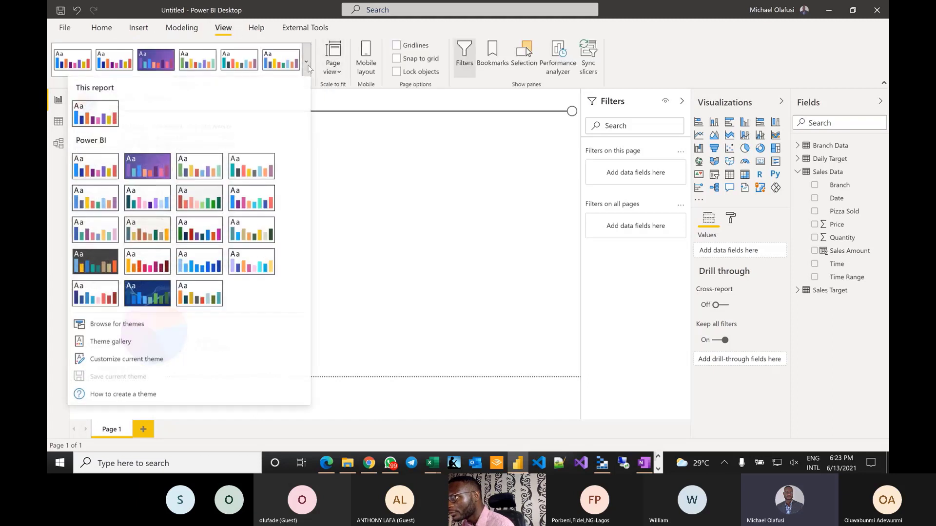
click(124, 359)
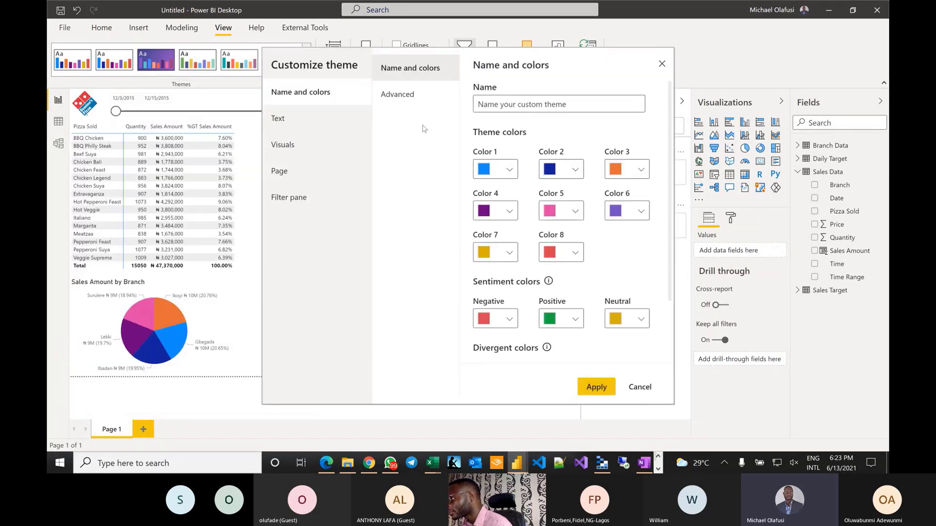
scroll(486, 251, down, 3)
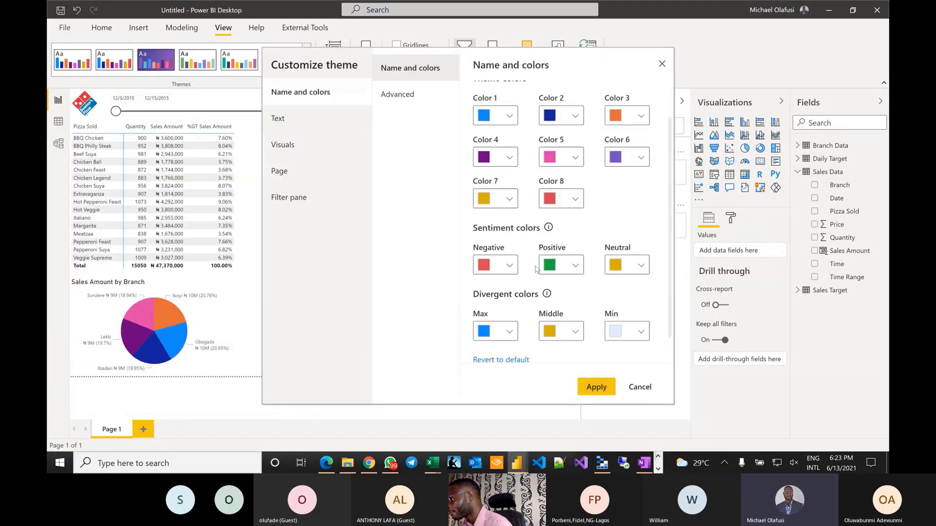
scroll(486, 251, up, 3)
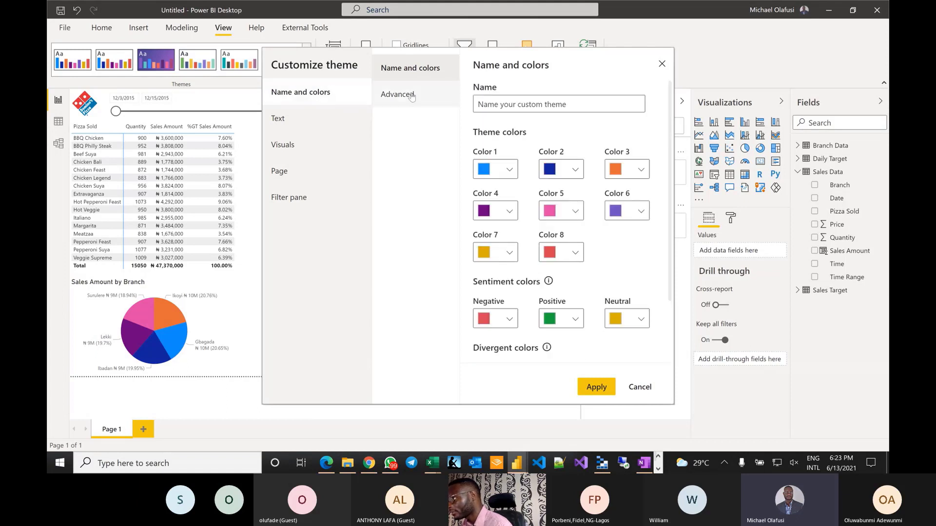
- Set the theme's general text font family to Trebuchet MS
click(392, 95)
click(312, 130)
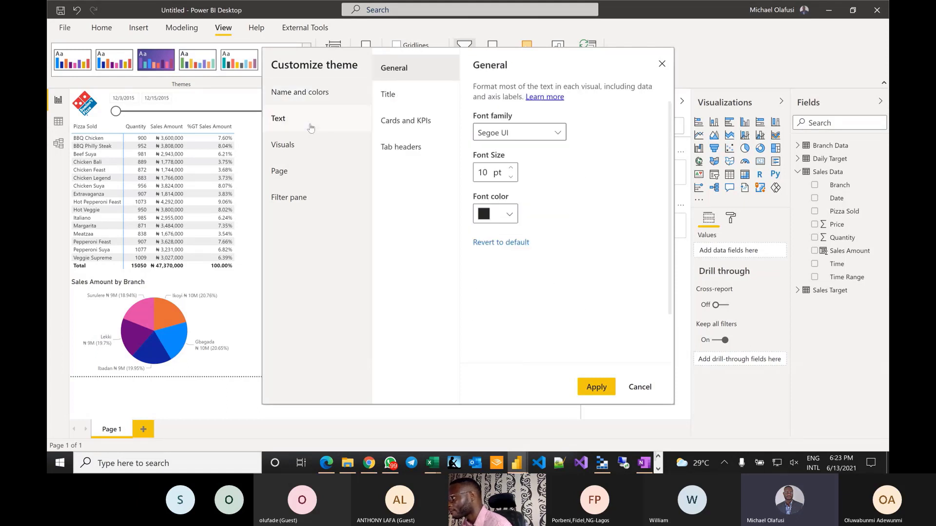
click(560, 133)
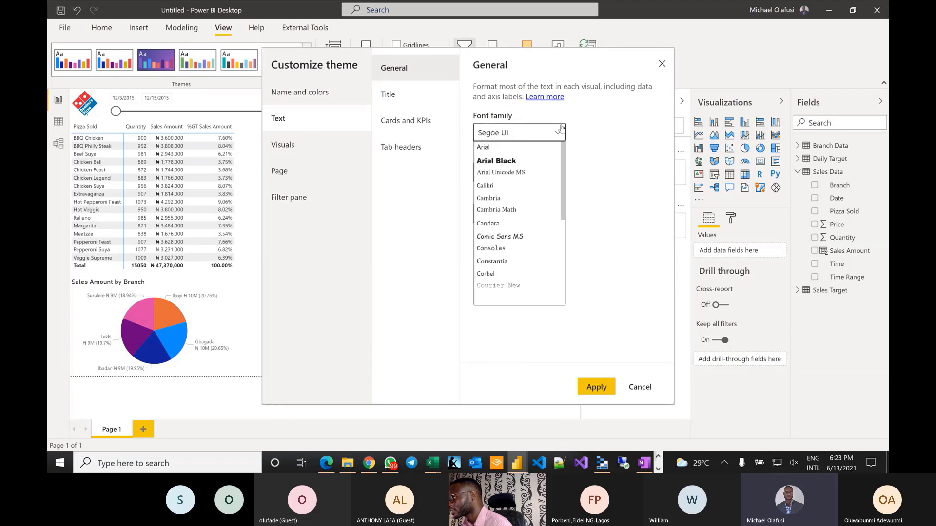
scroll(519, 237, down, 3)
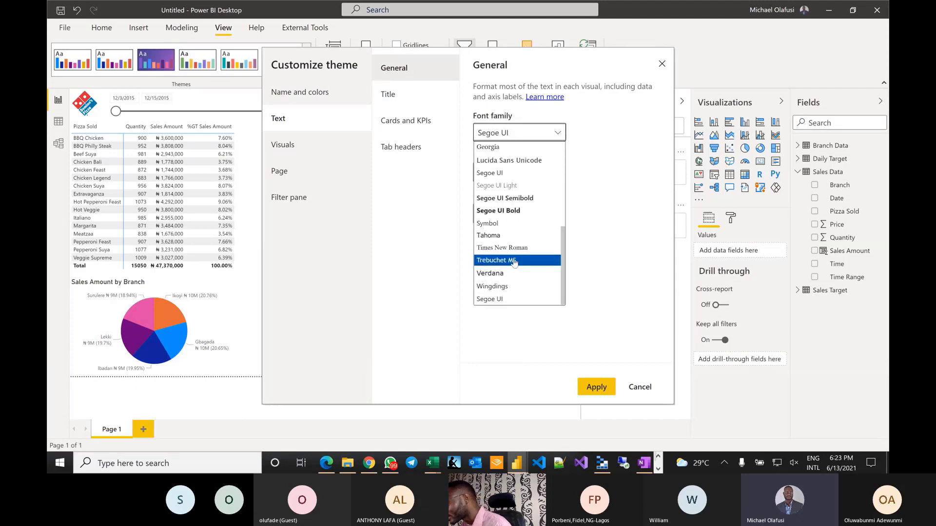
click(514, 263)
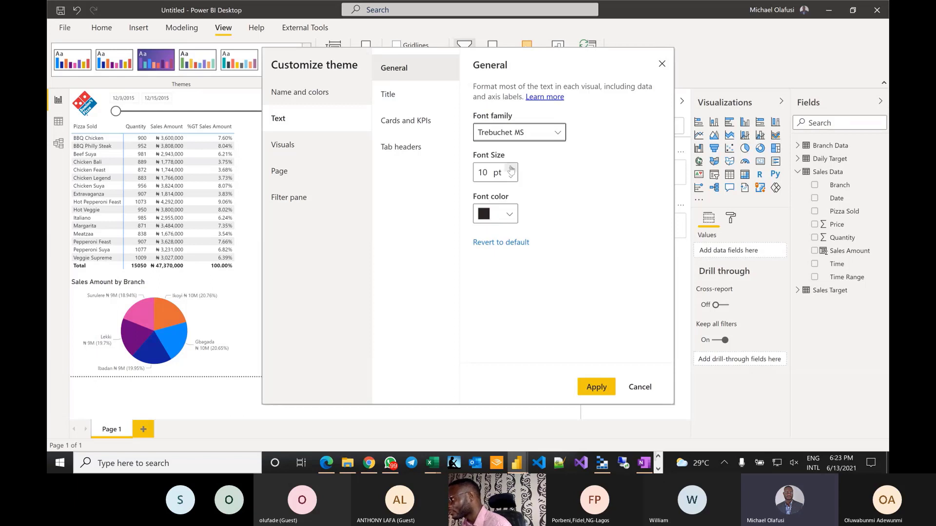
- Review the Title and Cards and KPIs font settings, then apply the customized theme
click(396, 93)
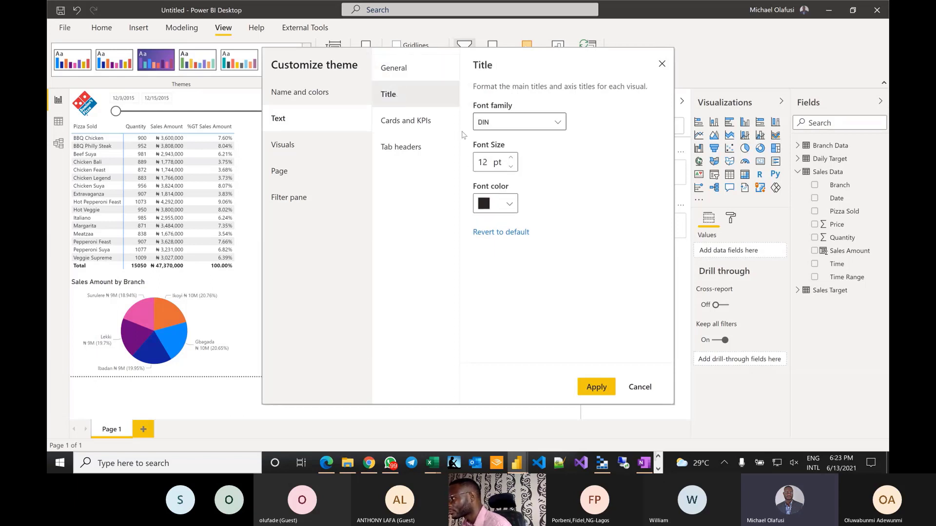
click(418, 125)
click(407, 103)
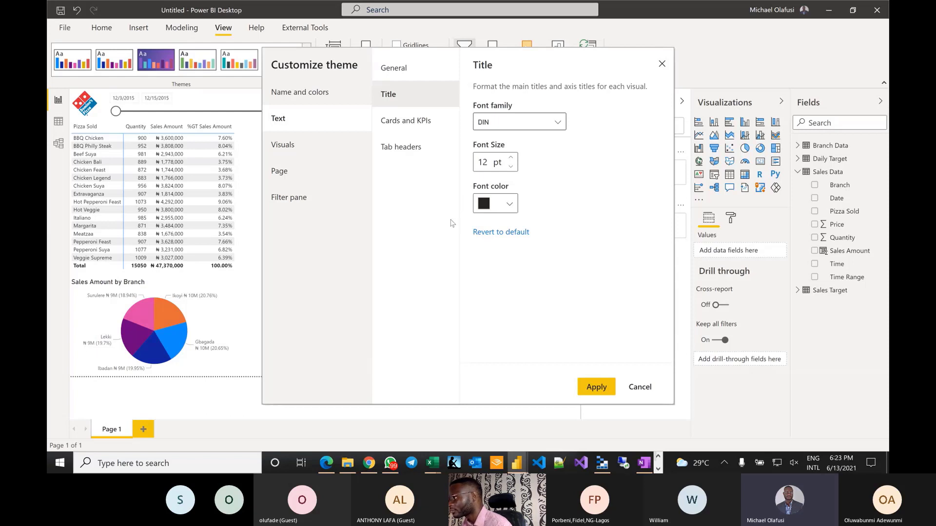
click(416, 125)
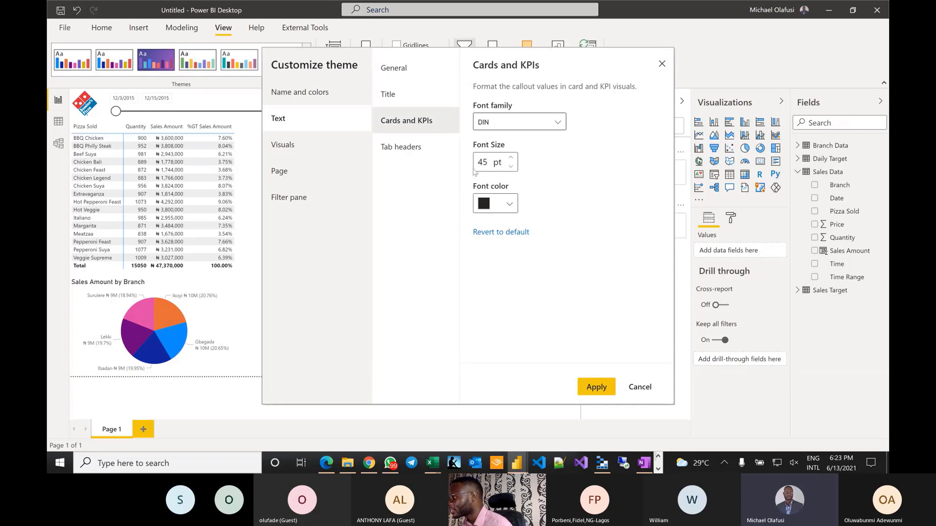
drag(487, 162, 452, 165)
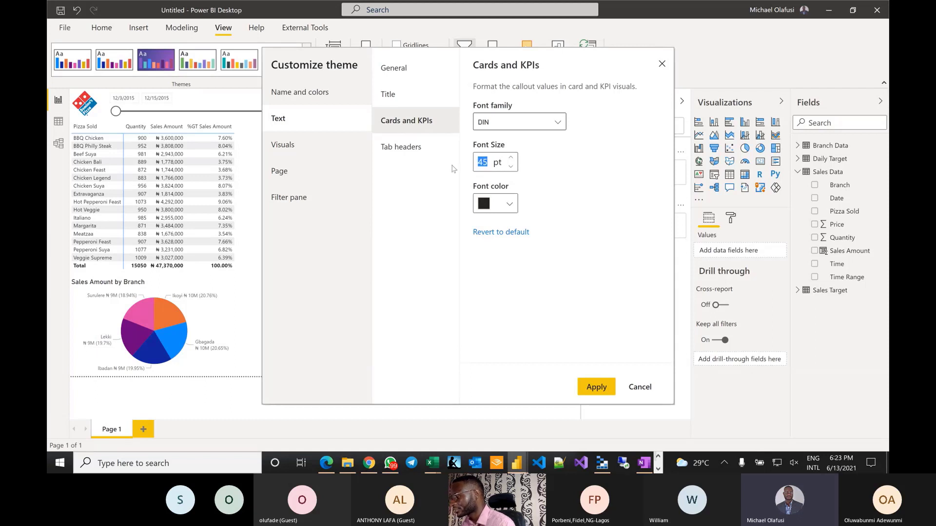
click(595, 388)
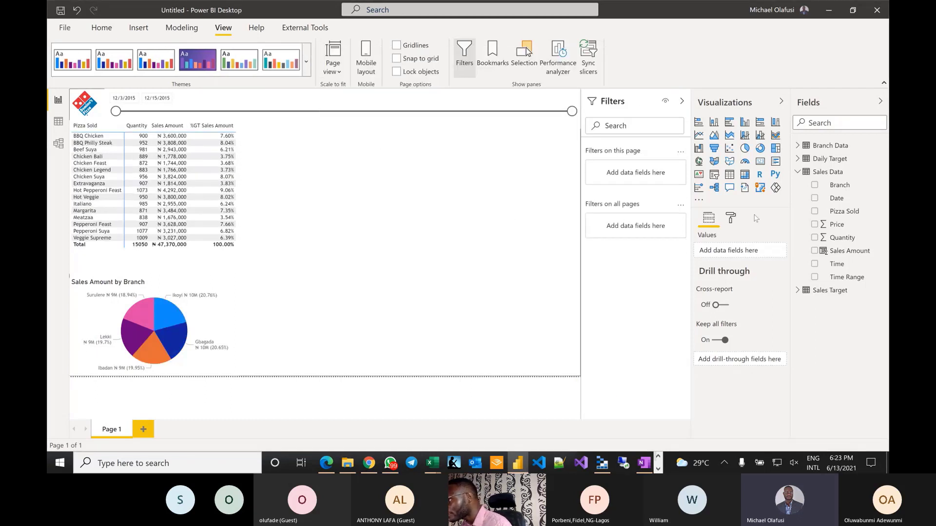
- Add a small card showing total Sales Amount (₦ 47M) beside the table
click(760, 161)
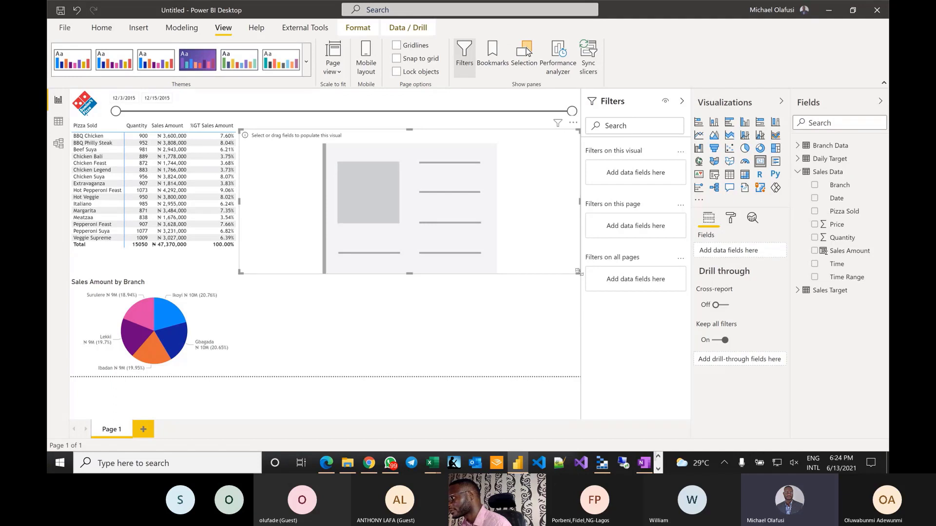
drag(579, 272, 337, 177)
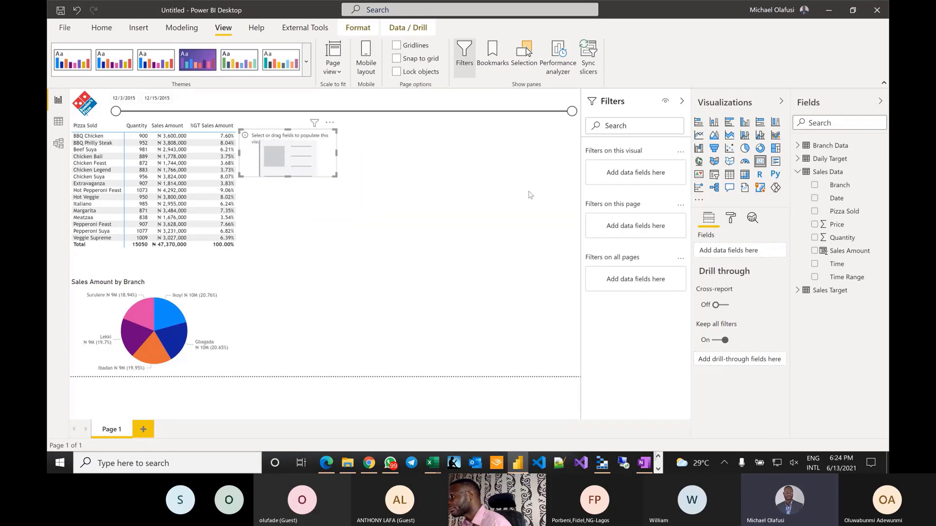
drag(846, 251, 730, 253)
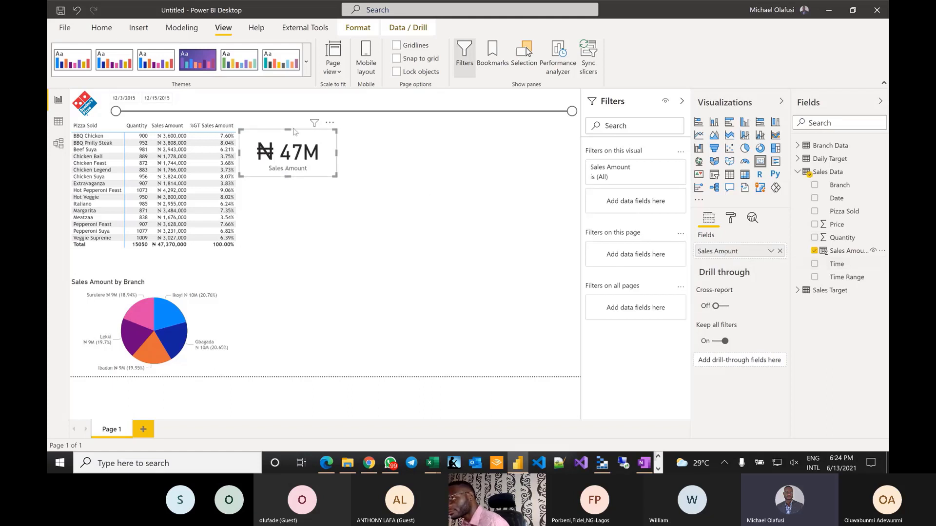
drag(295, 130, 282, 131)
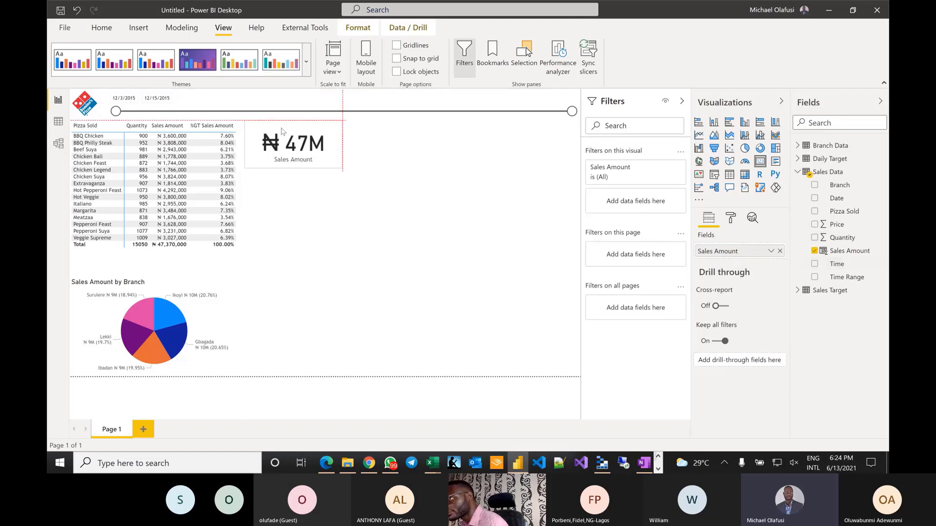
click(358, 184)
click(340, 166)
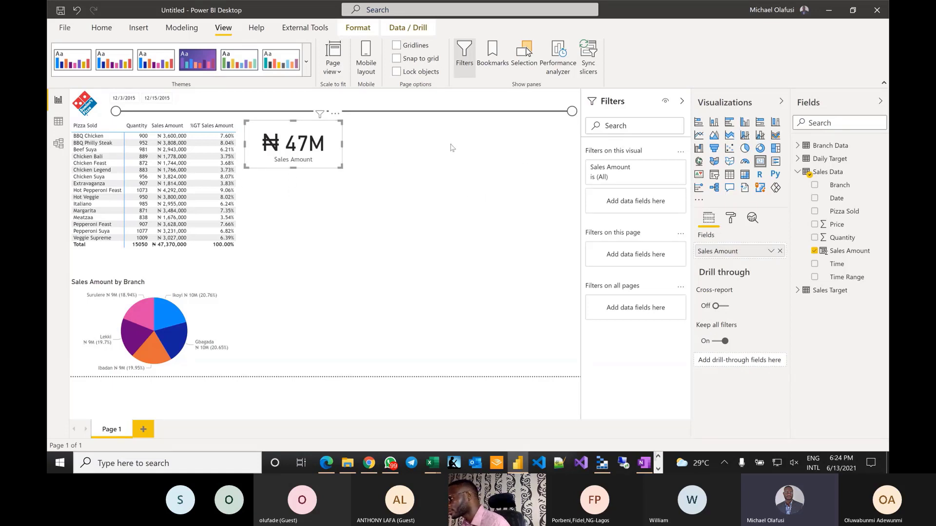
click(483, 156)
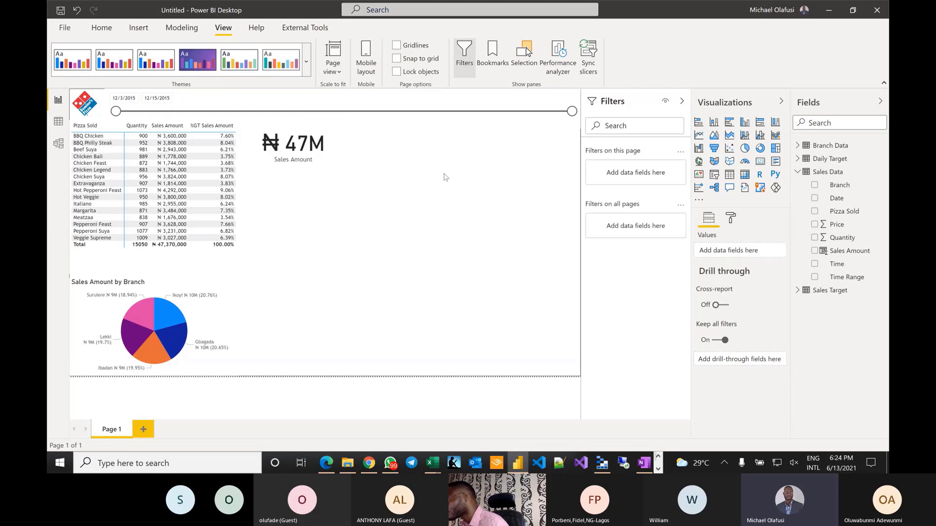
click(291, 147)
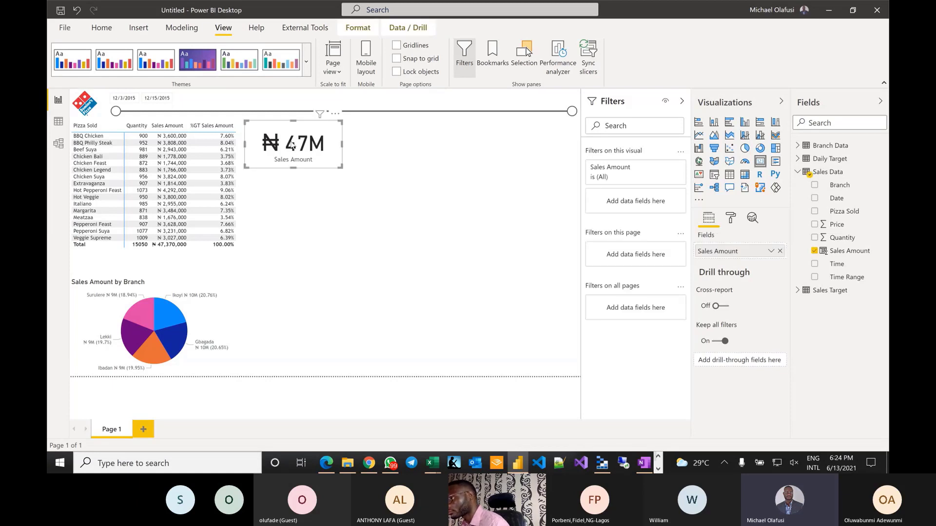
- Duplicate the card to its right and switch its field to Quantity (15K)
click(102, 28)
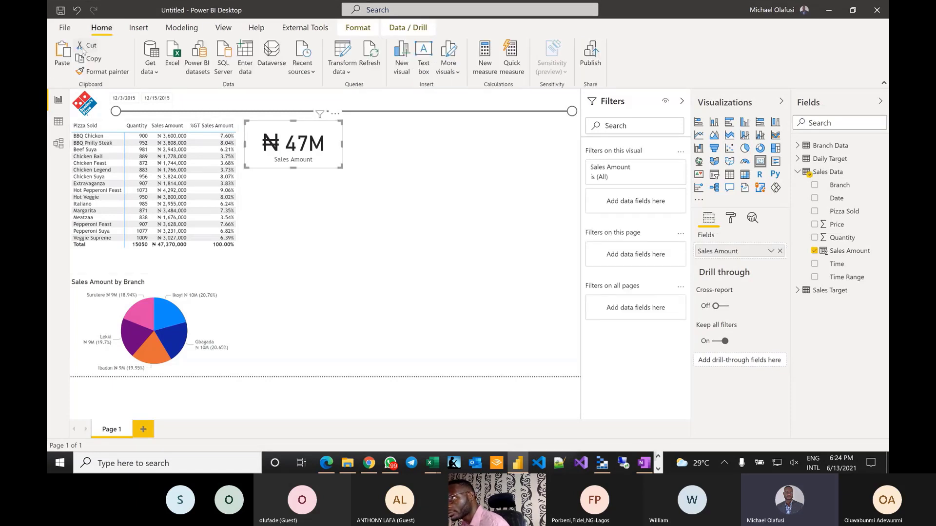
click(88, 59)
click(62, 51)
drag(317, 146, 415, 144)
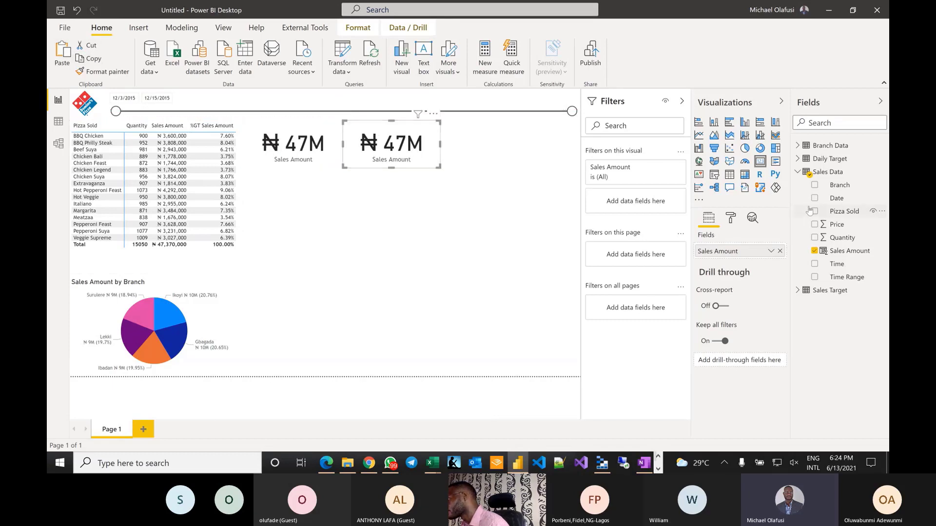
drag(836, 238, 728, 250)
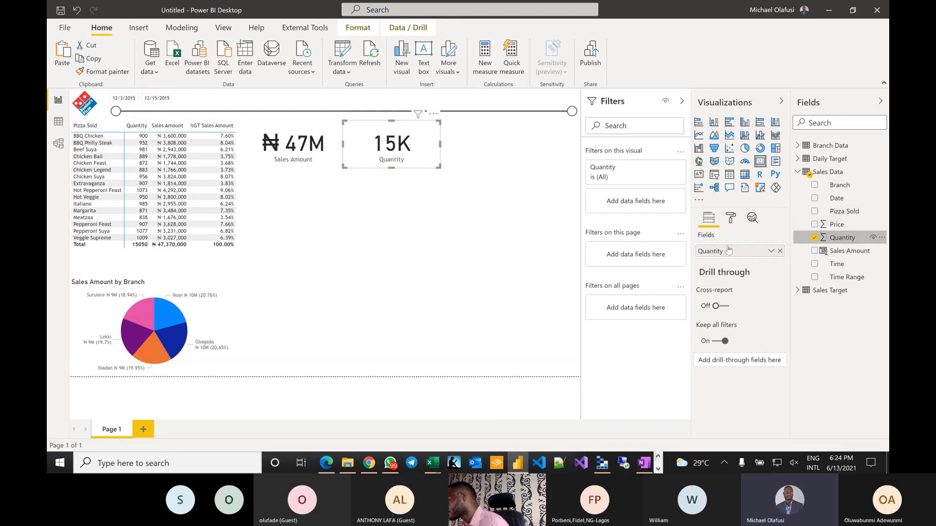
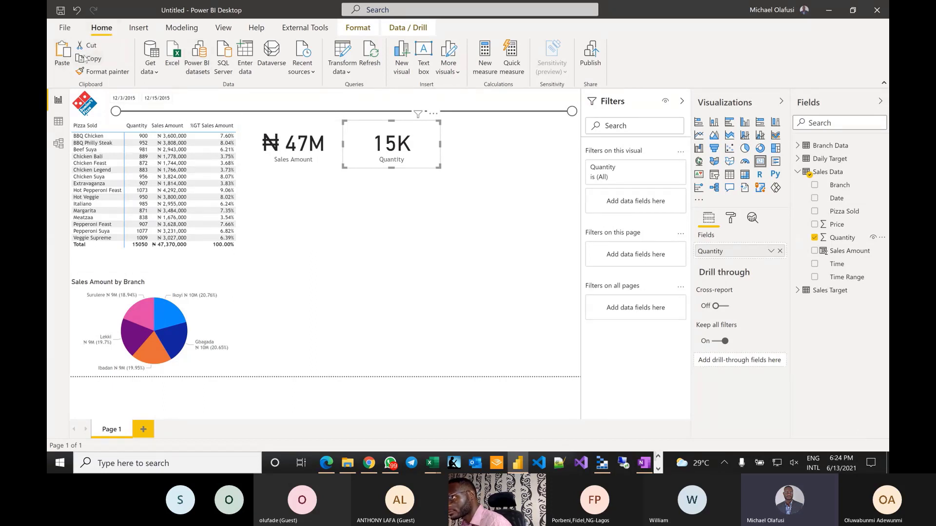
- Duplicate the Sales Amount card and line it up with the Quantity card in one row
click(293, 147)
key(ctrl+c)
key(ctrl+v)
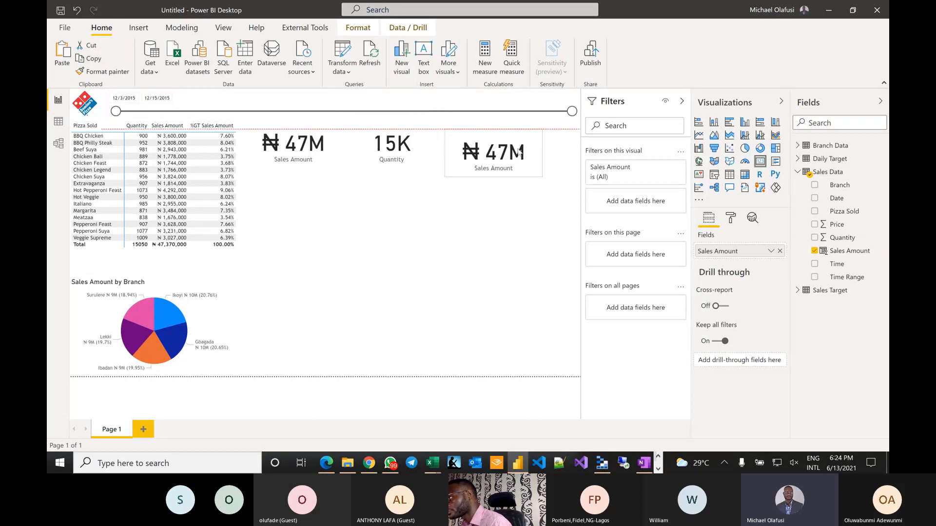
drag(520, 152, 503, 144)
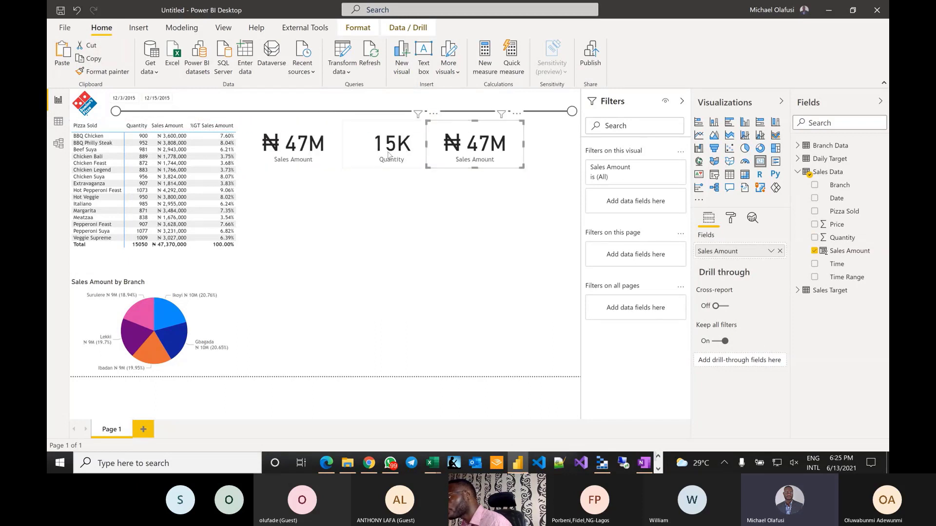
drag(389, 155, 502, 237)
click(306, 147)
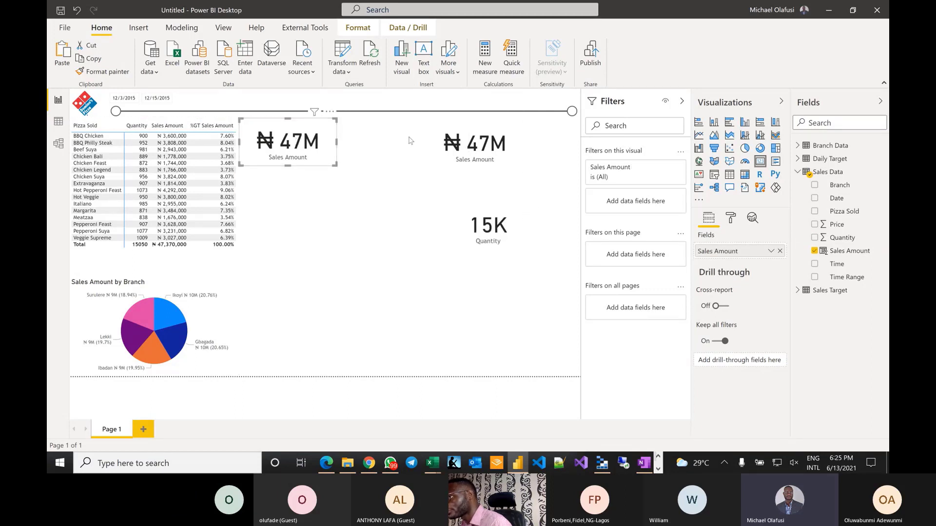
drag(460, 139, 364, 137)
drag(487, 233, 484, 153)
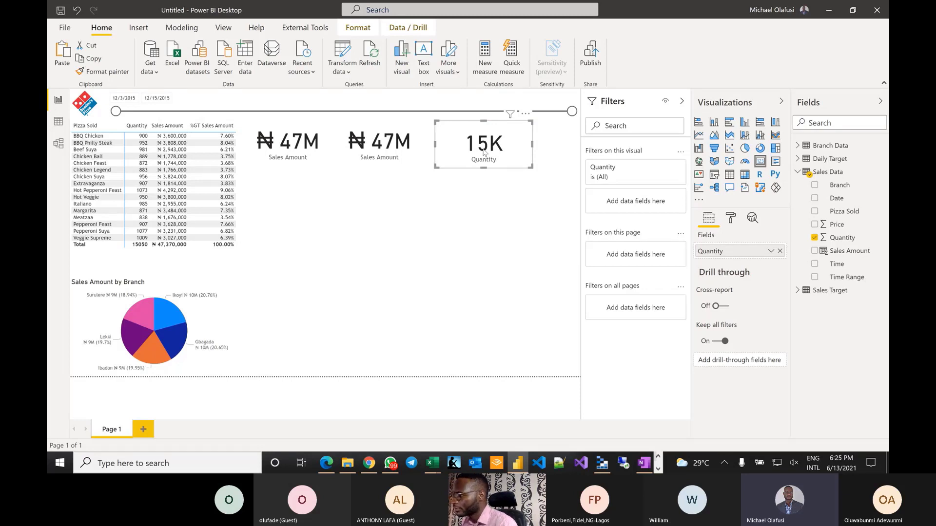
click(440, 233)
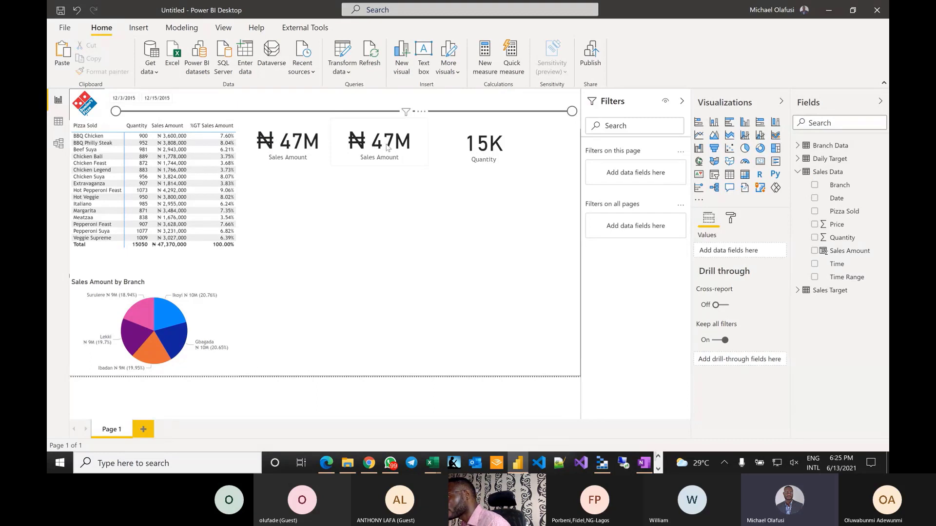
- Narrow the Quantity card and paste a copy of it at the right end of the row
click(485, 153)
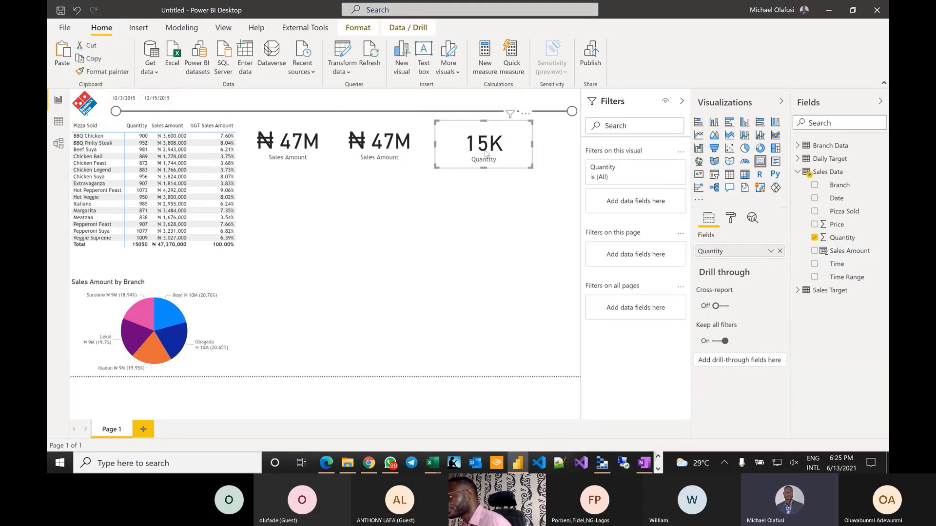
drag(532, 145, 510, 145)
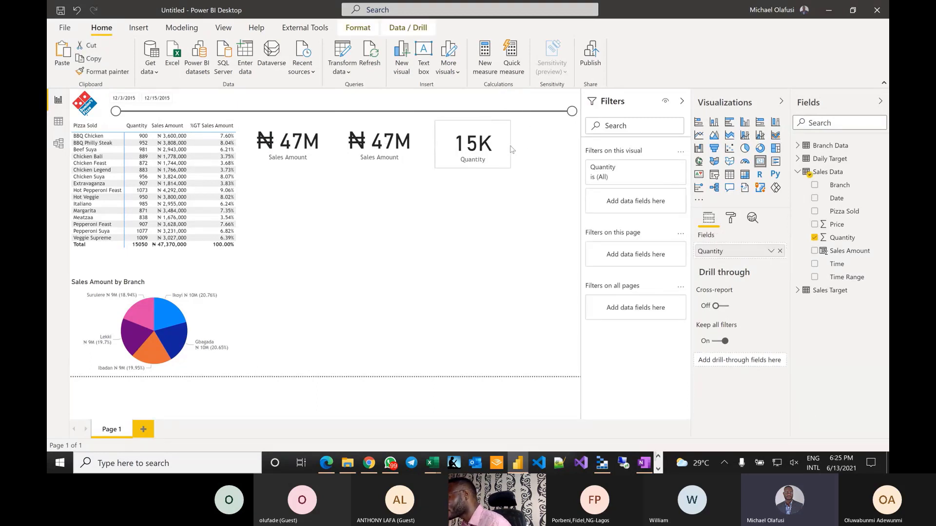
click(93, 59)
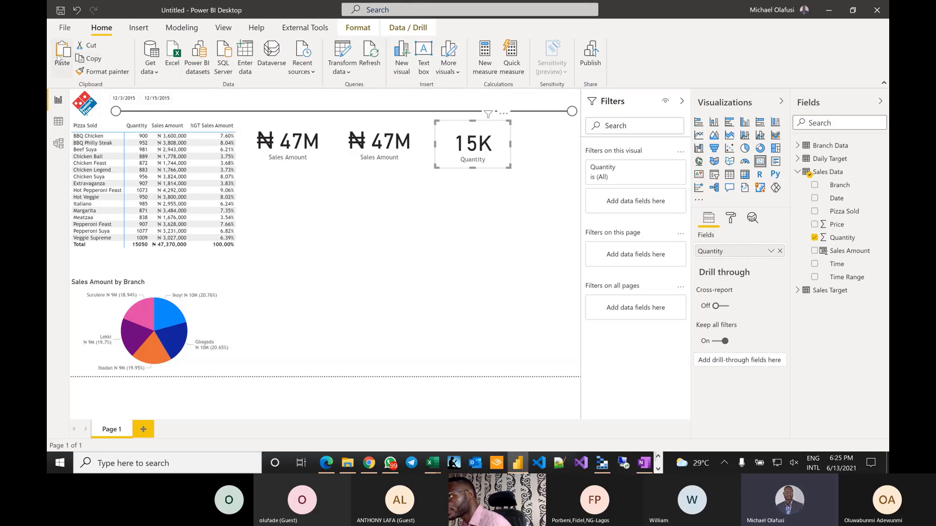
key(ctrl+v)
drag(479, 151, 539, 150)
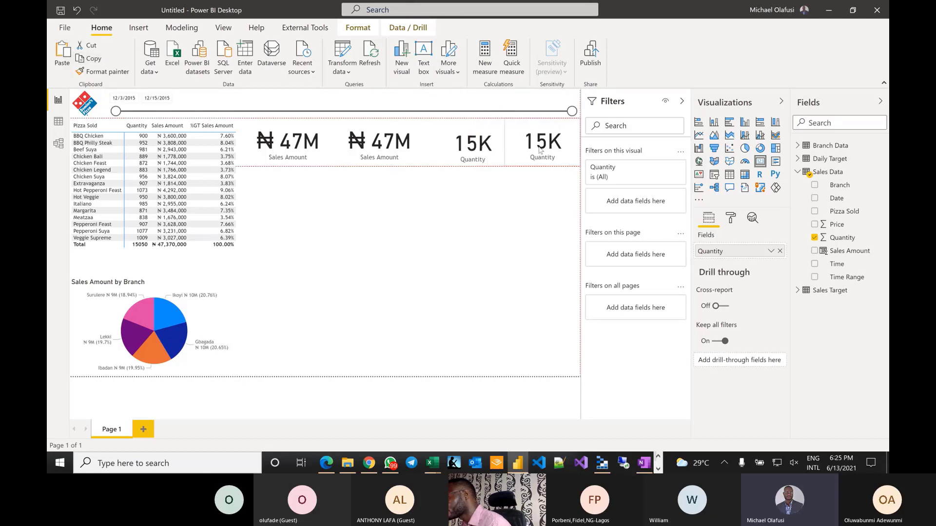
drag(470, 145, 456, 144)
- Select all four summary cards together
click(299, 149)
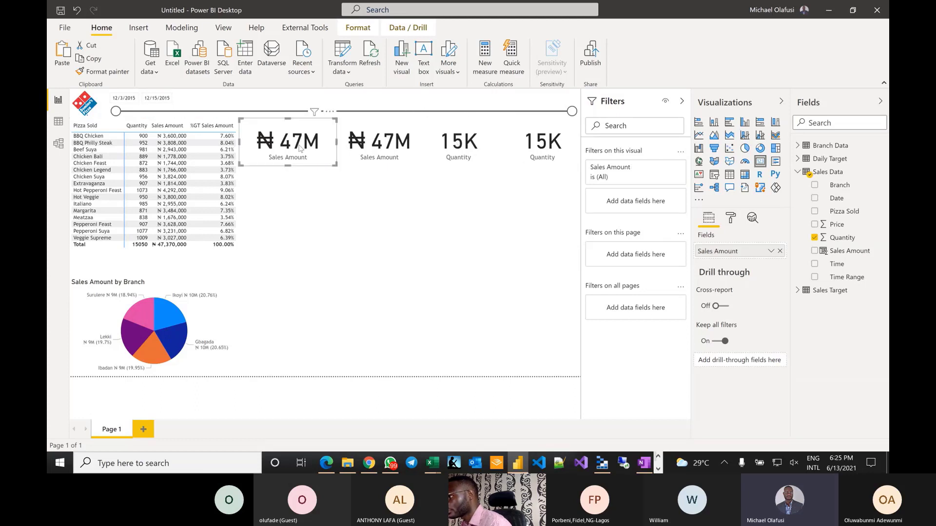
ctrl+click(383, 148)
ctrl+click(474, 142)
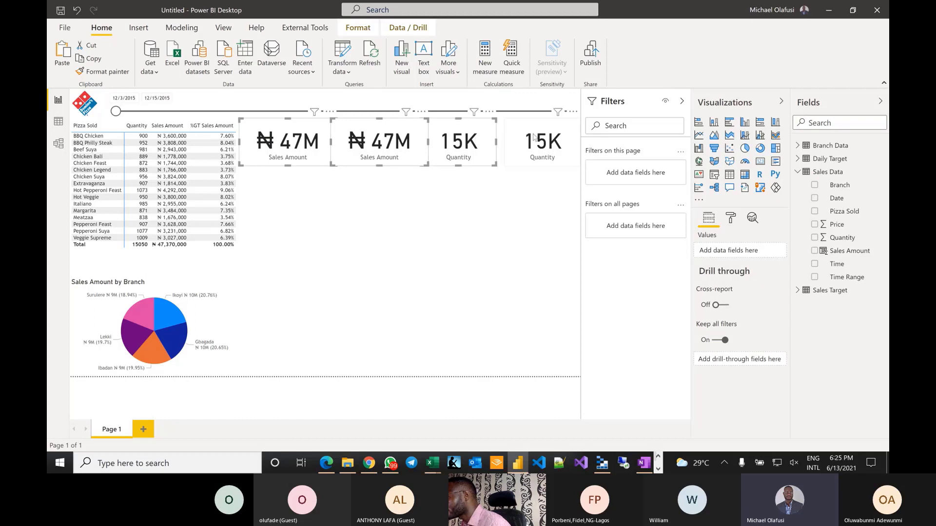
ctrl+click(534, 138)
- Align the four selected cards along their tops and distribute them evenly horizontally
click(358, 27)
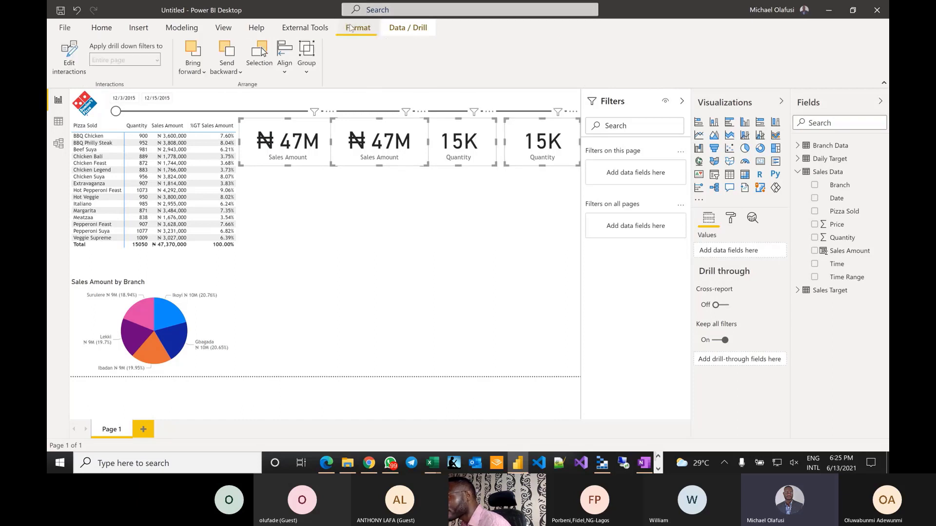
click(285, 73)
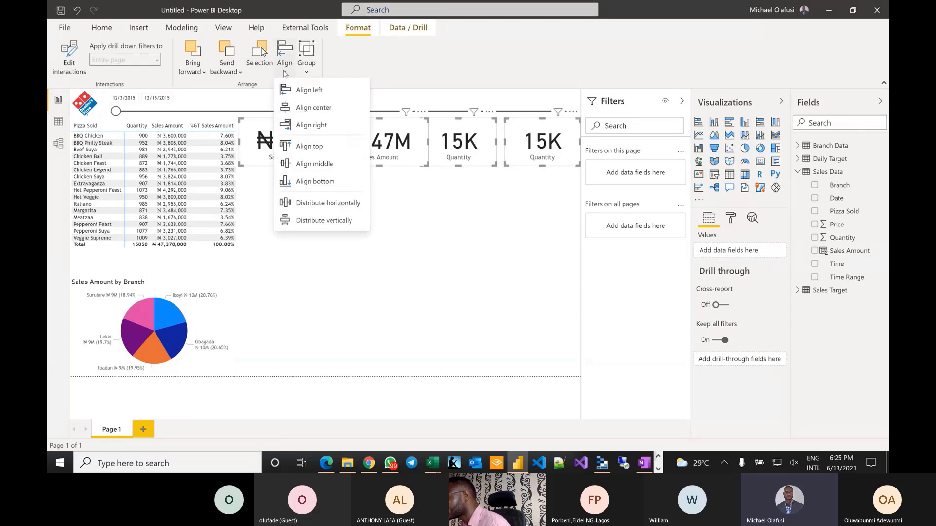
click(309, 146)
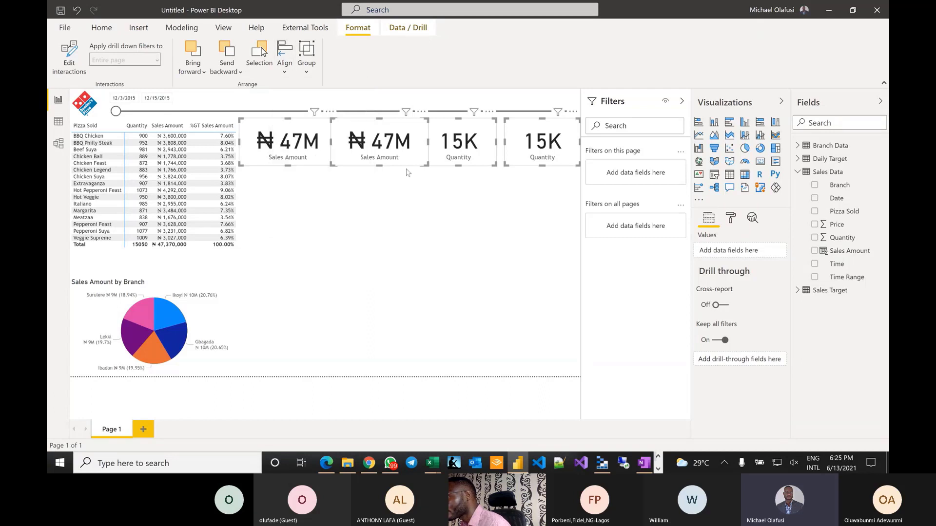
click(285, 73)
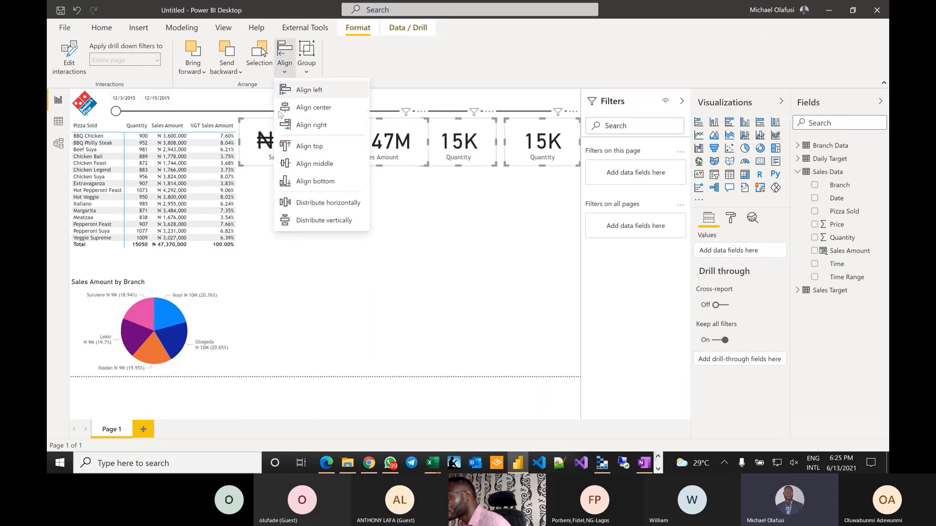
click(349, 203)
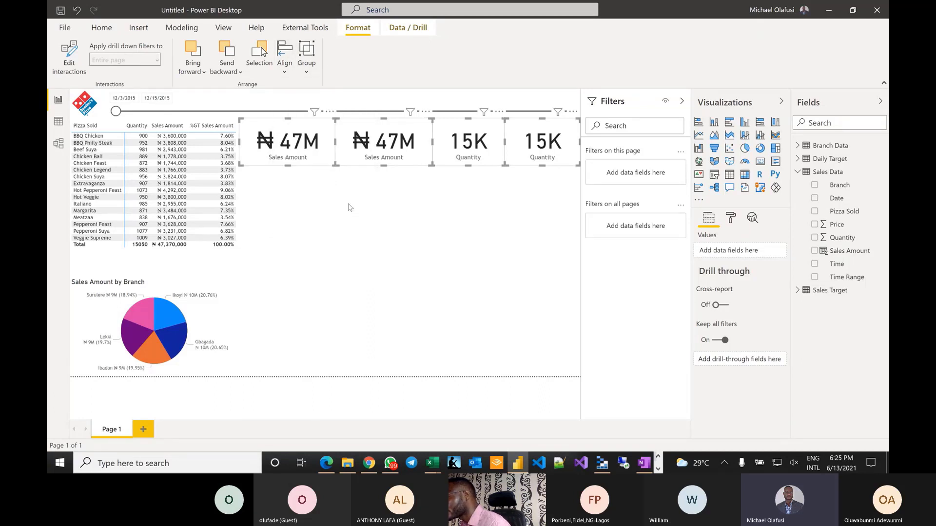
click(420, 216)
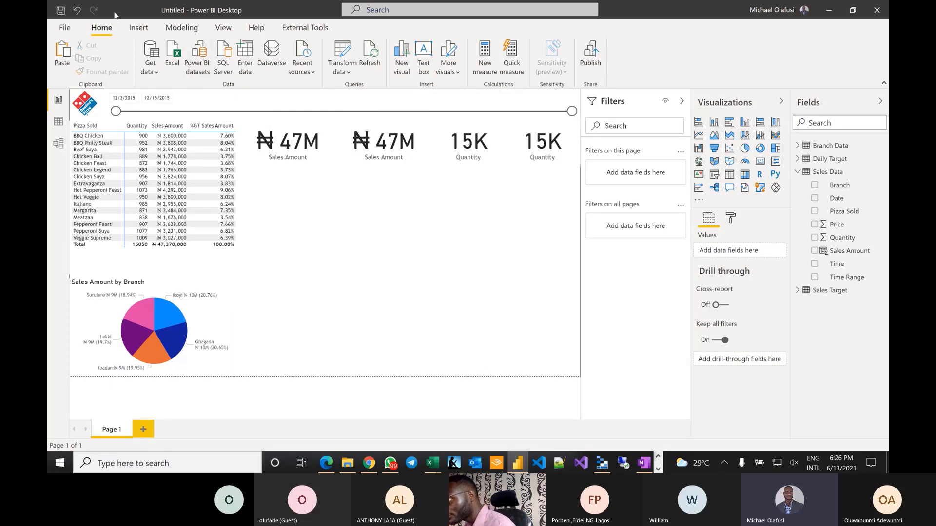
- Open Customize current theme from the View tab's Themes list
click(146, 31)
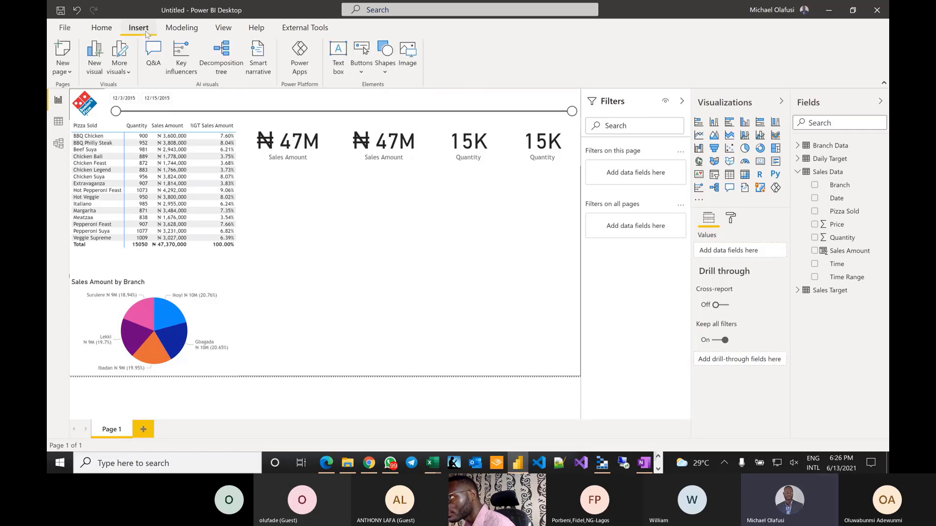
click(238, 26)
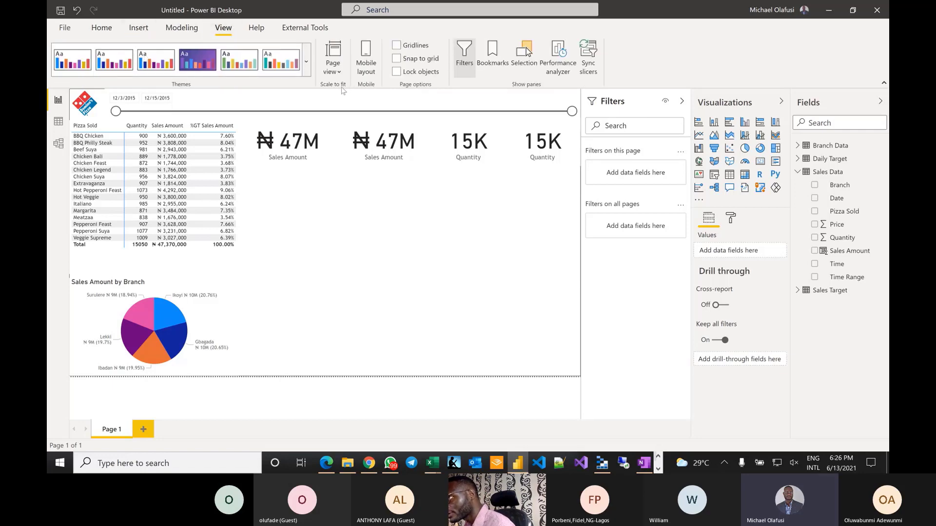
click(307, 65)
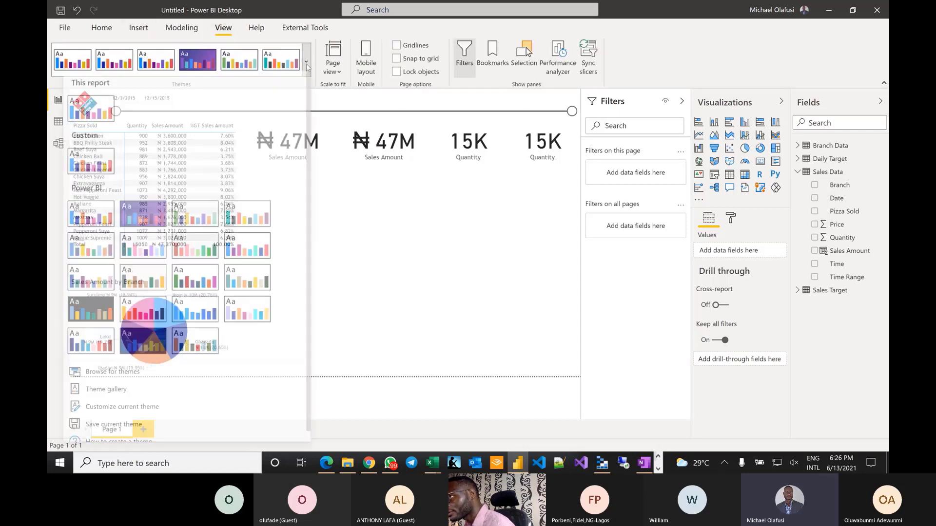
click(117, 407)
- Review the Cards and KPIs and Tab headers text settings, then show Visuals background options
click(326, 118)
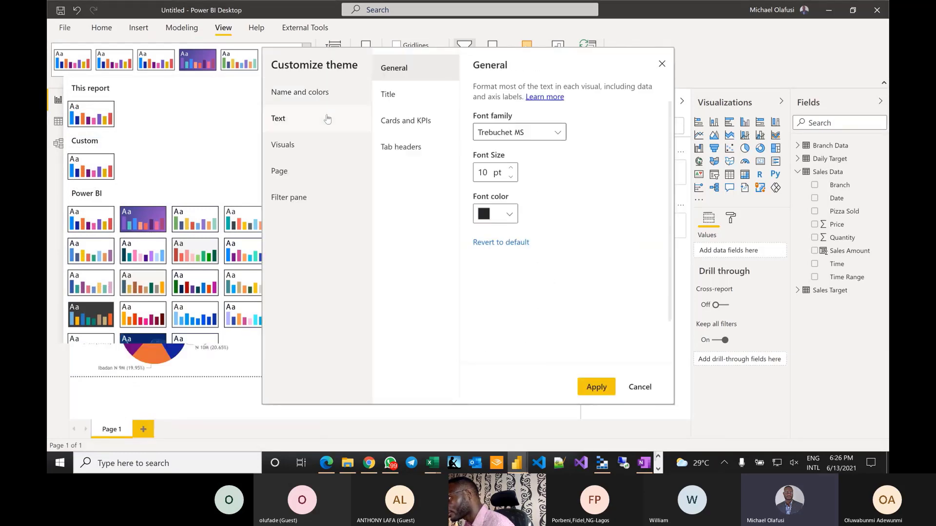
click(422, 125)
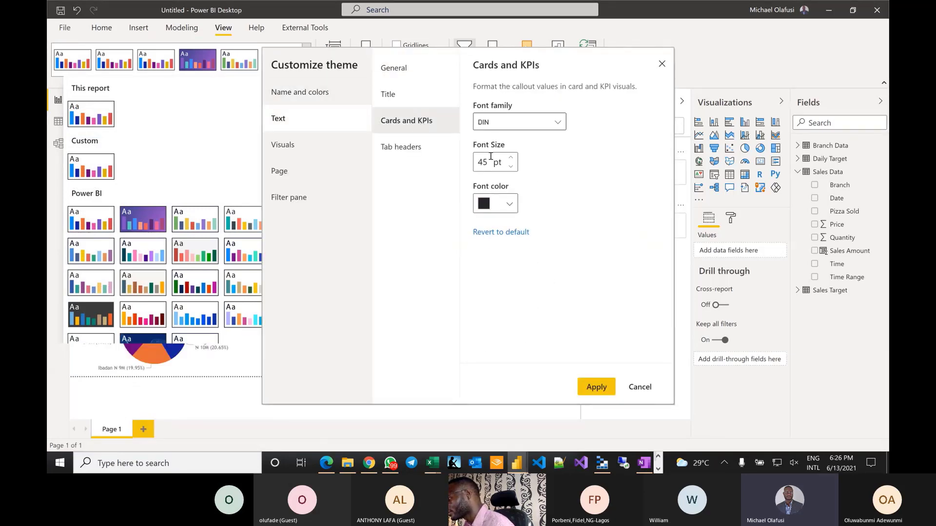
drag(508, 60, 469, 78)
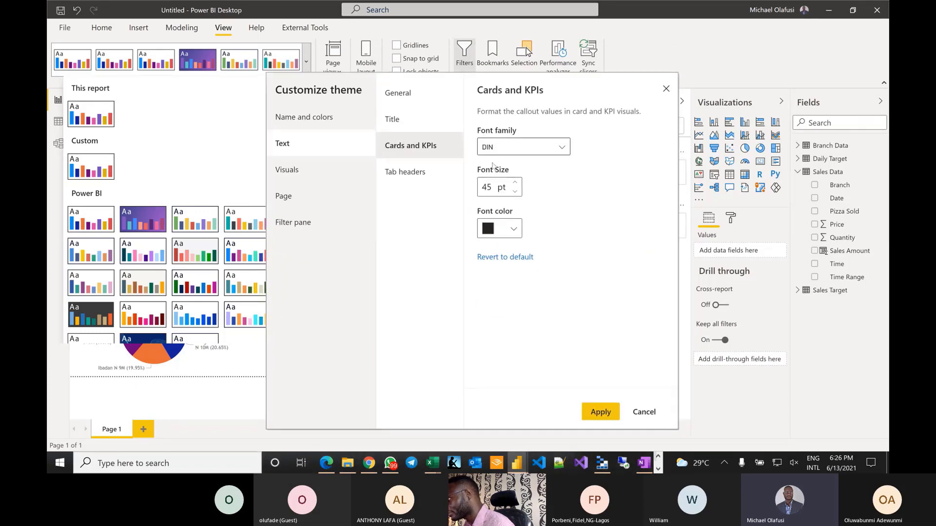
click(415, 184)
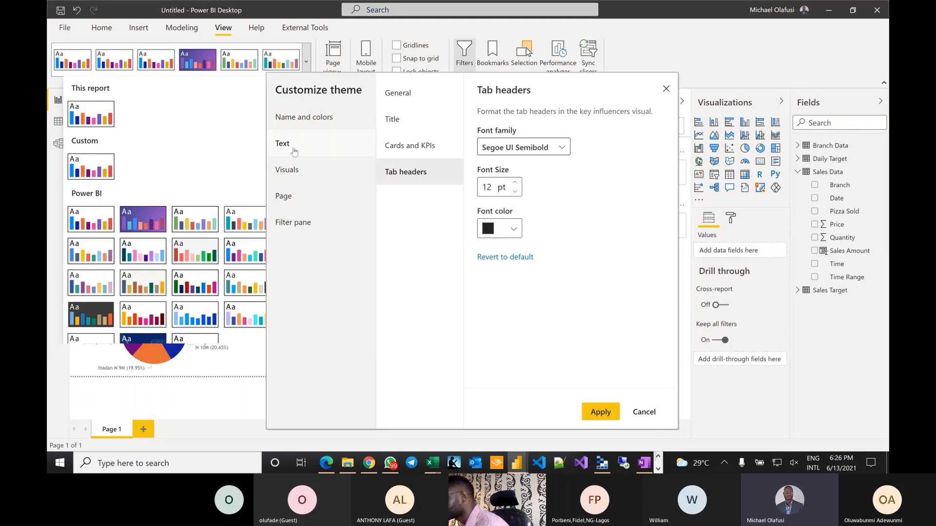
click(302, 170)
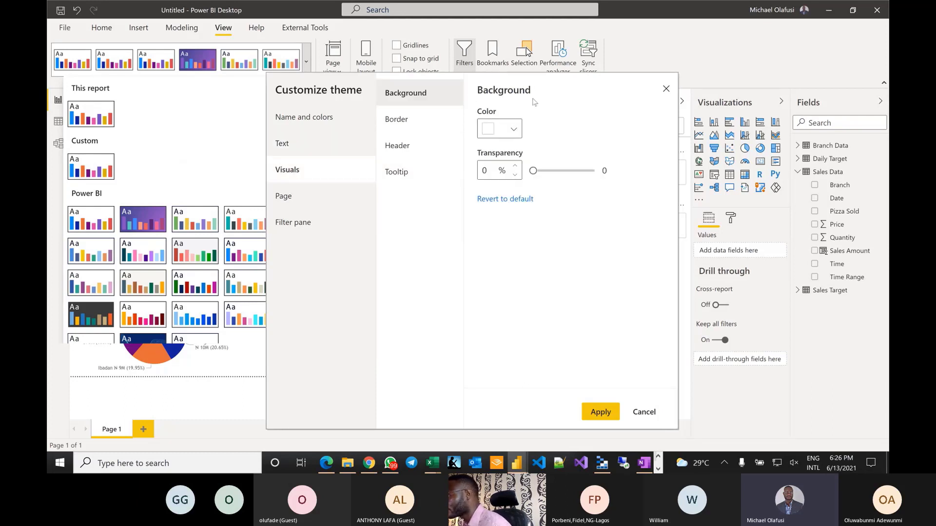
- Browse the theme's visual Border, Header and Tooltip settings
click(412, 125)
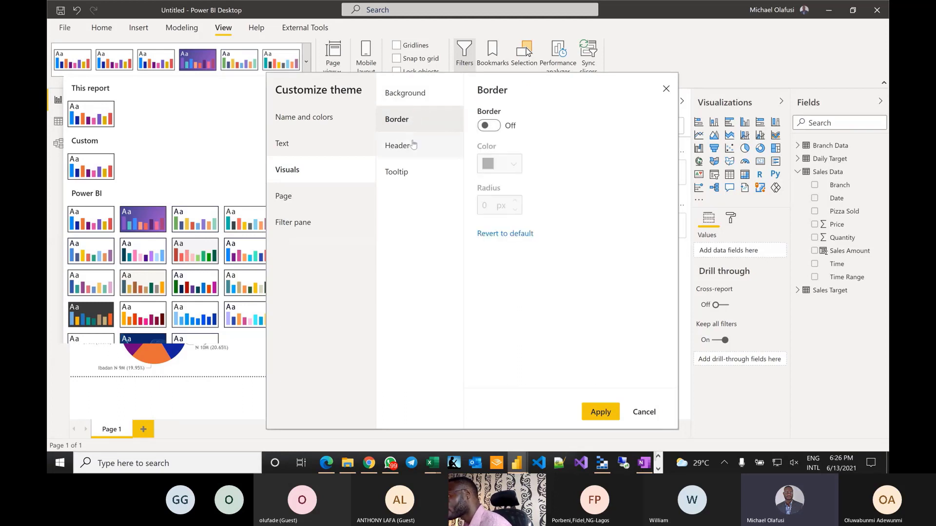
click(414, 146)
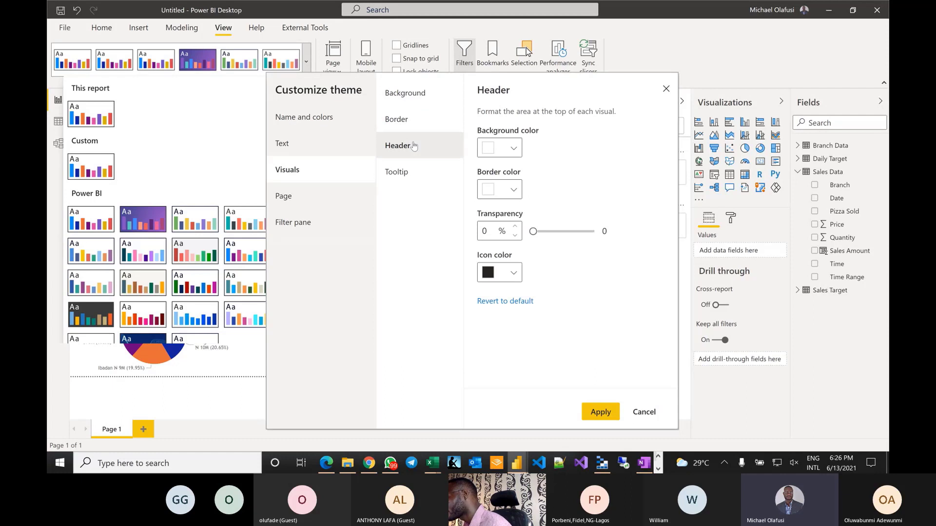
click(416, 173)
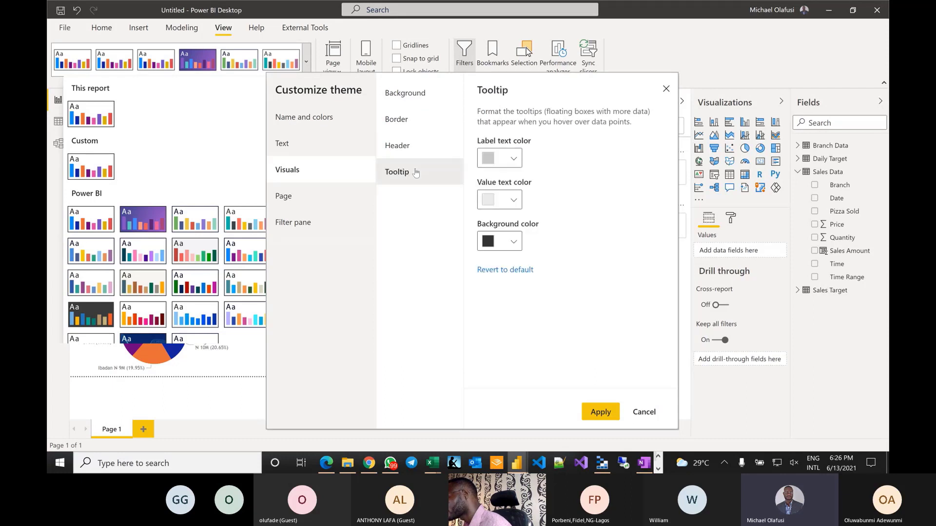
click(405, 152)
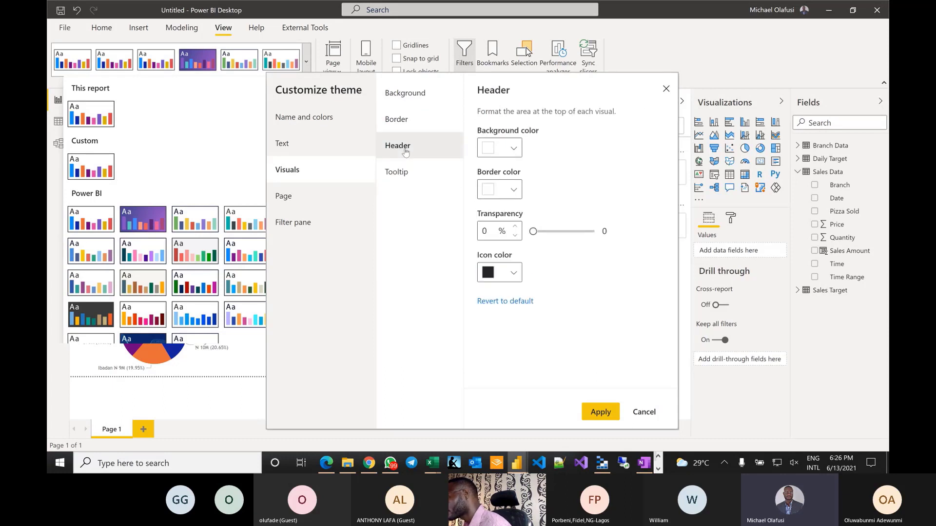
click(412, 121)
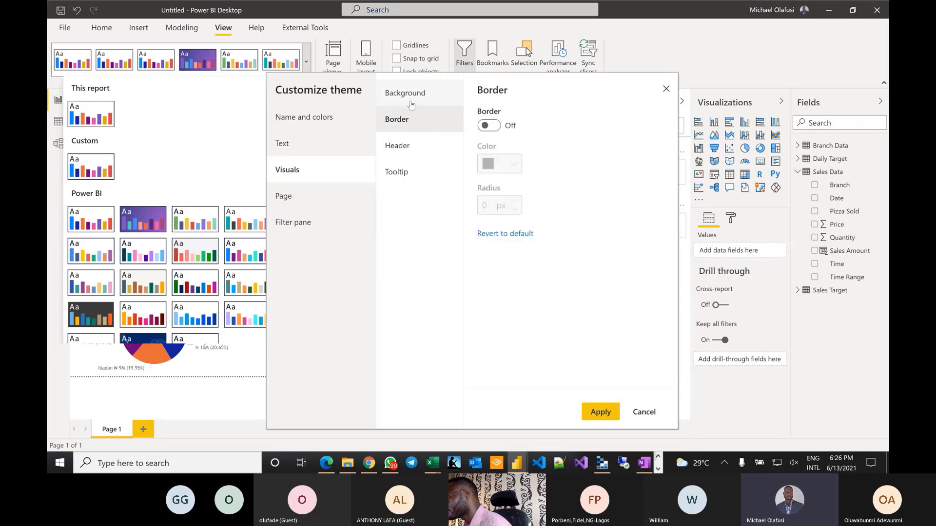
- Turn on visual borders in blue #0B31F0, then bring up the Page settings
click(489, 126)
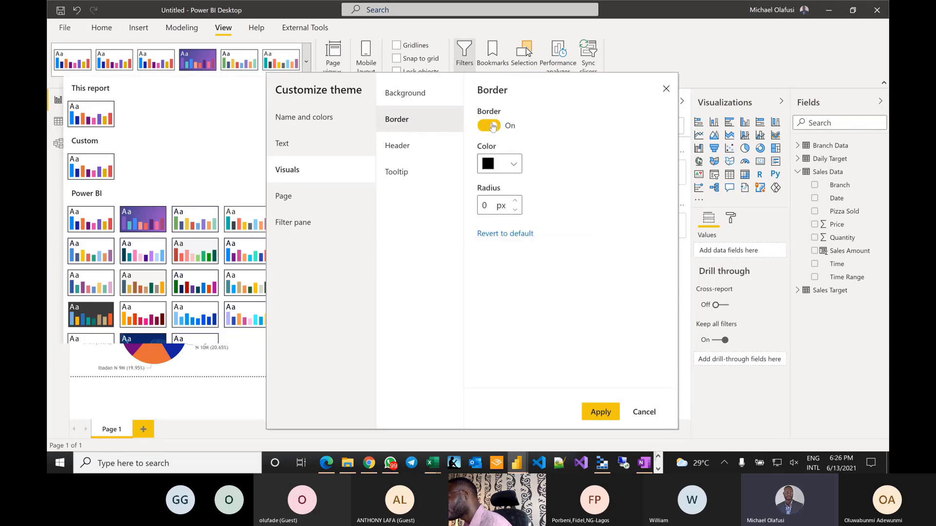
click(515, 163)
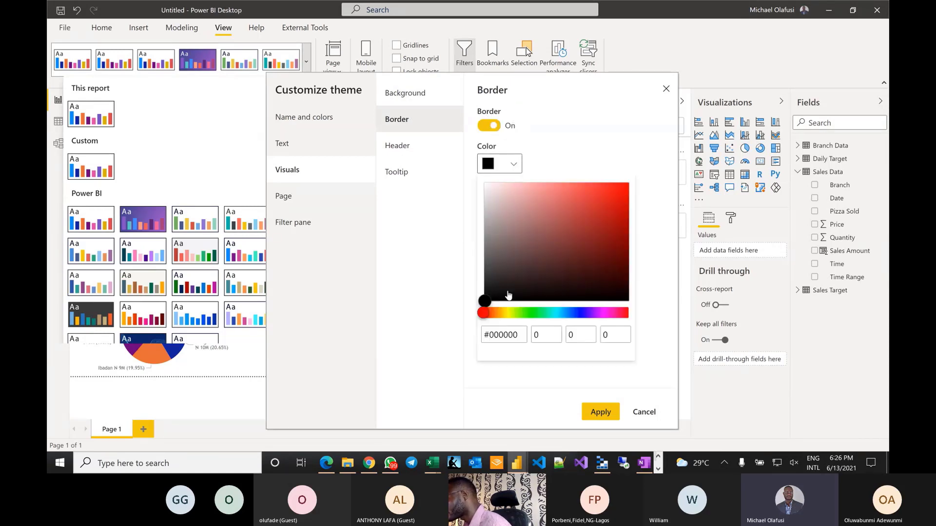
click(577, 314)
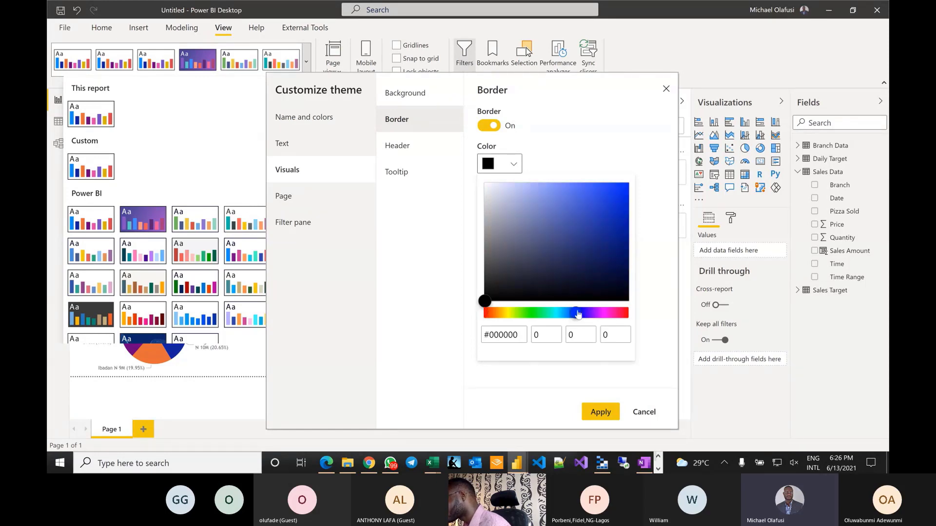
click(622, 191)
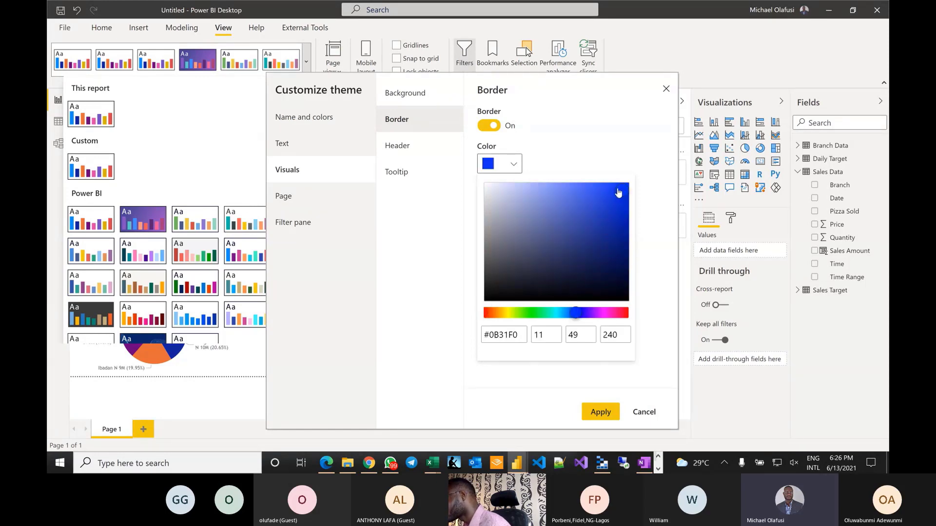
click(600, 425)
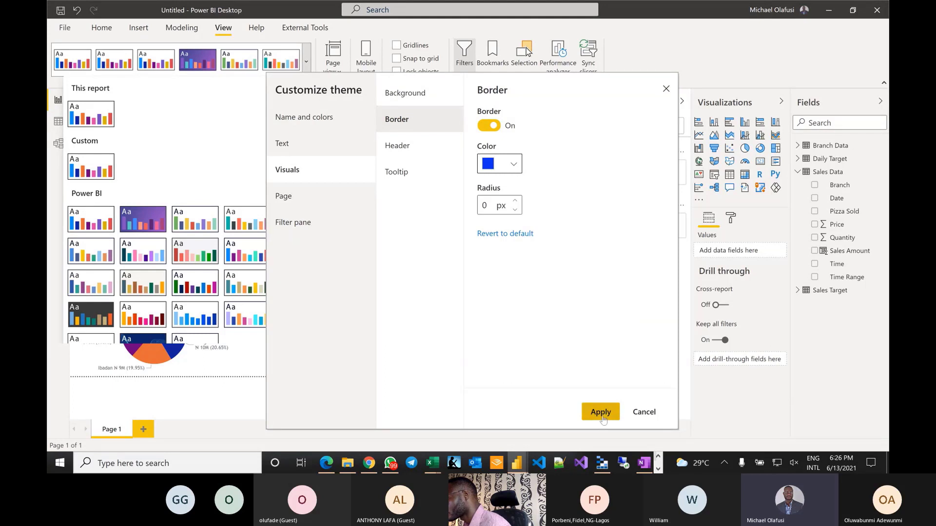
click(298, 197)
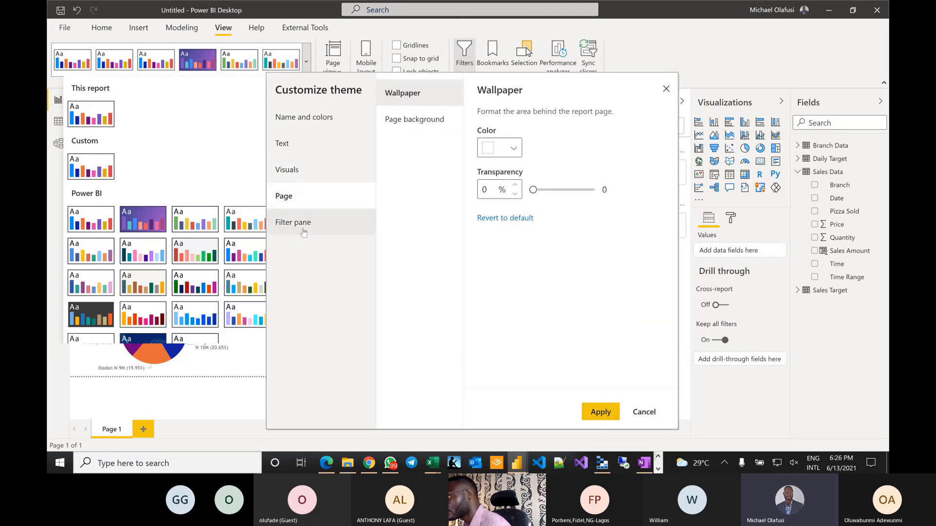
- Set the theme's page background transparency to 0%
click(429, 120)
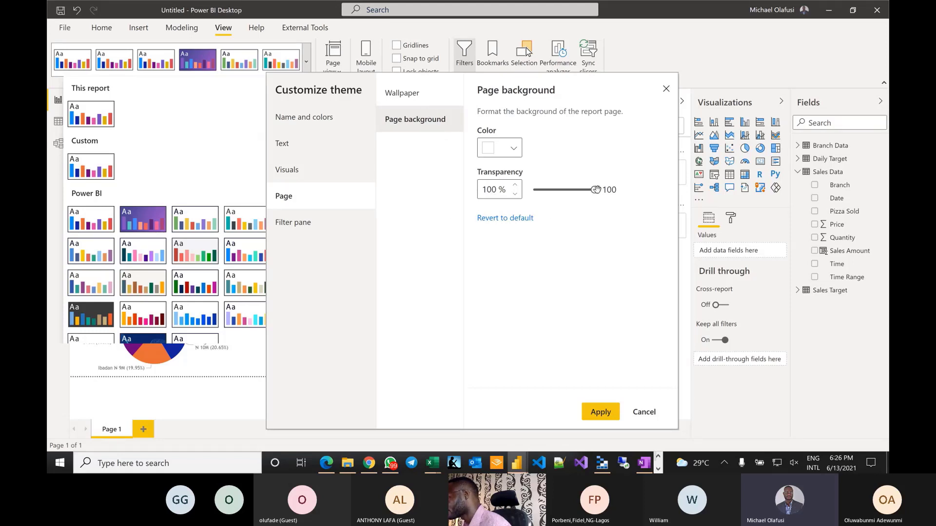
mouse_move(596, 189)
mouse_down()
mouse_move(517, 191)
mouse_move(609, 193)
mouse_up()
drag(596, 190, 510, 195)
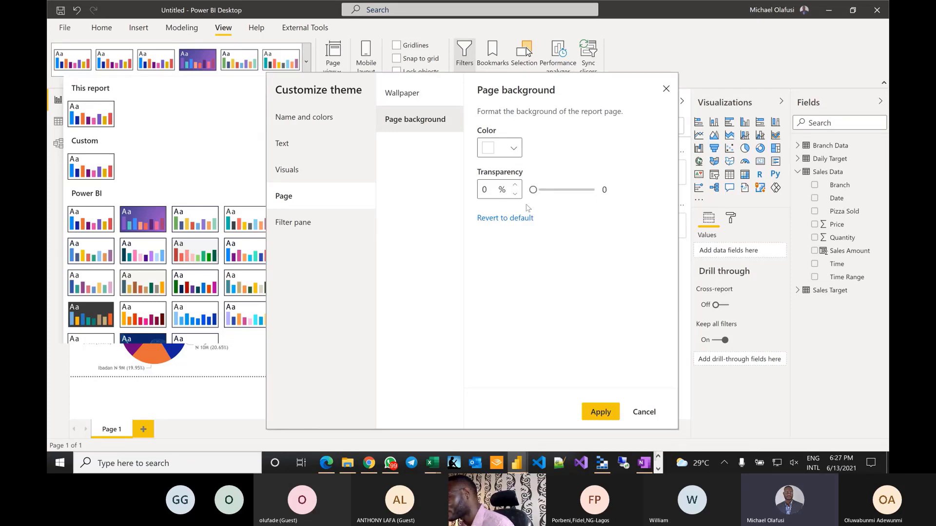
click(358, 224)
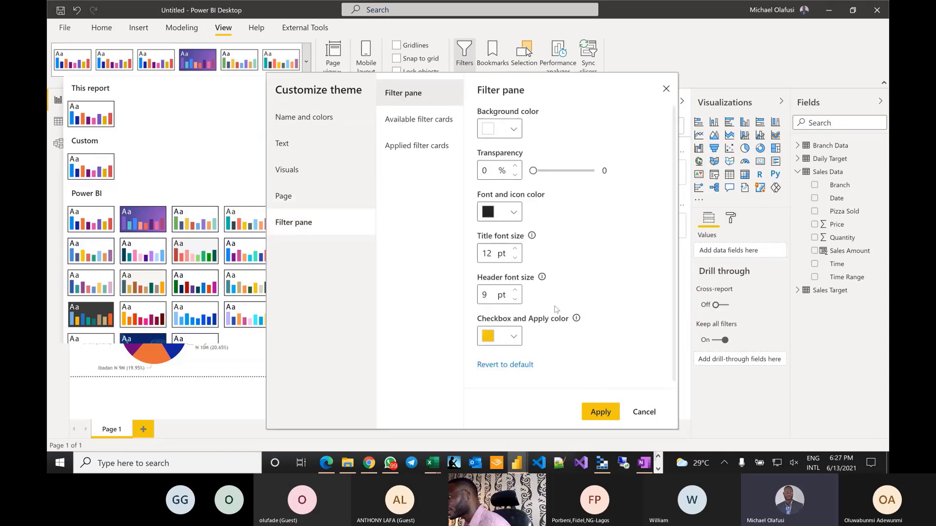
- Apply the customized theme and add an empty map visual to the page
click(600, 412)
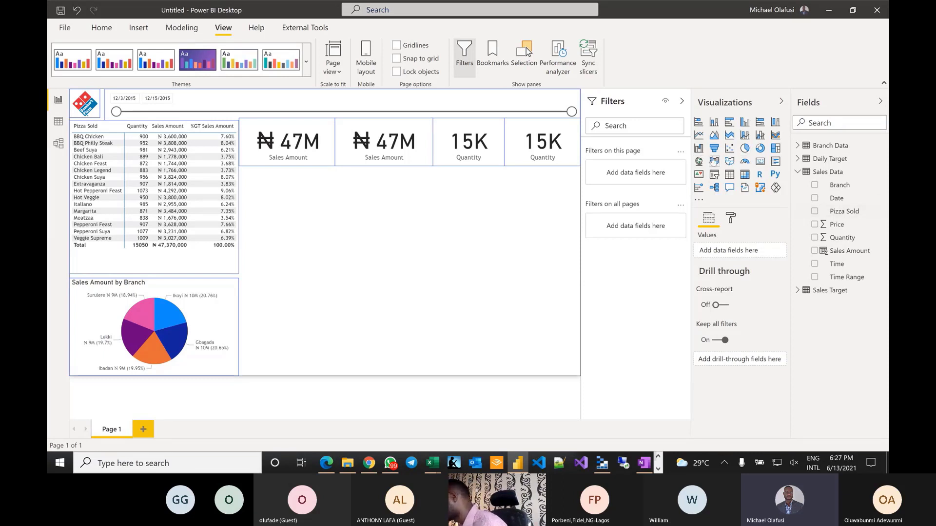
click(699, 162)
drag(332, 258, 373, 306)
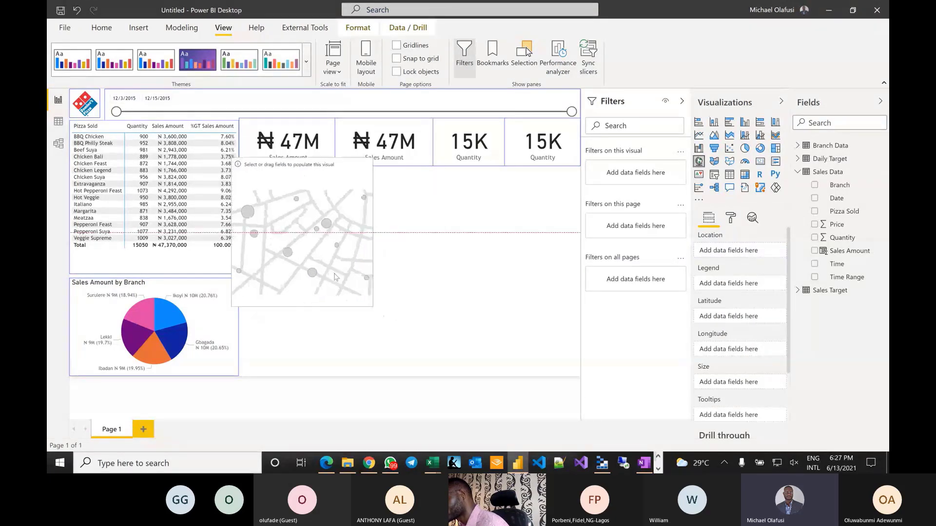
- Move the empty map beneath the cards and pull in the first Sales Amount card's left edge
drag(335, 277, 344, 287)
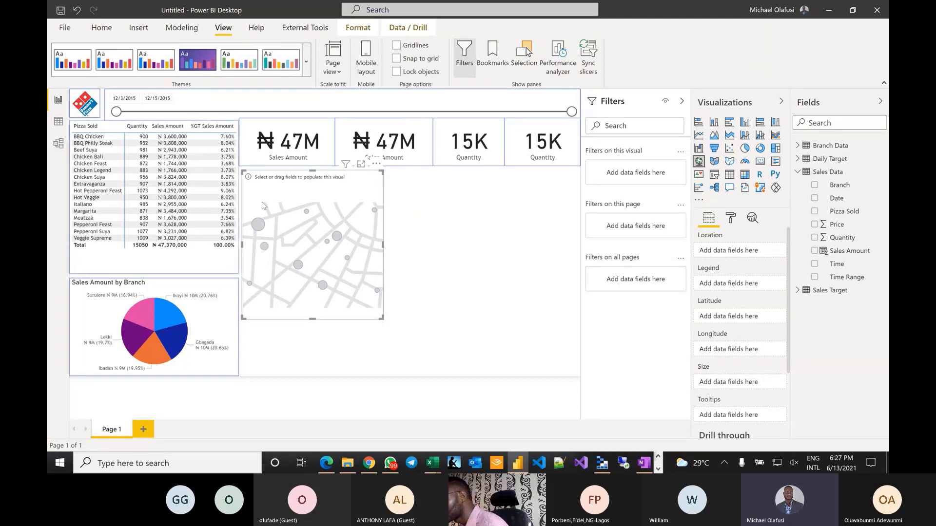
click(244, 146)
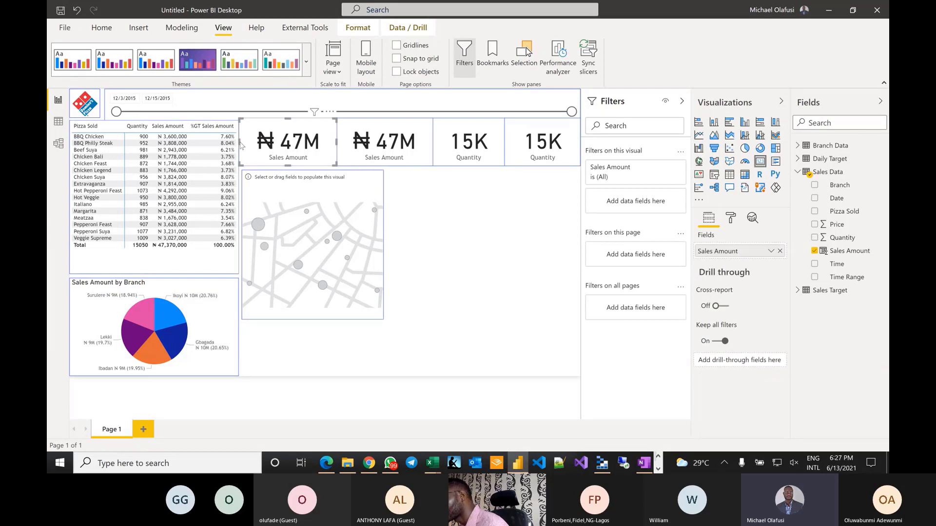
drag(239, 142, 242, 141)
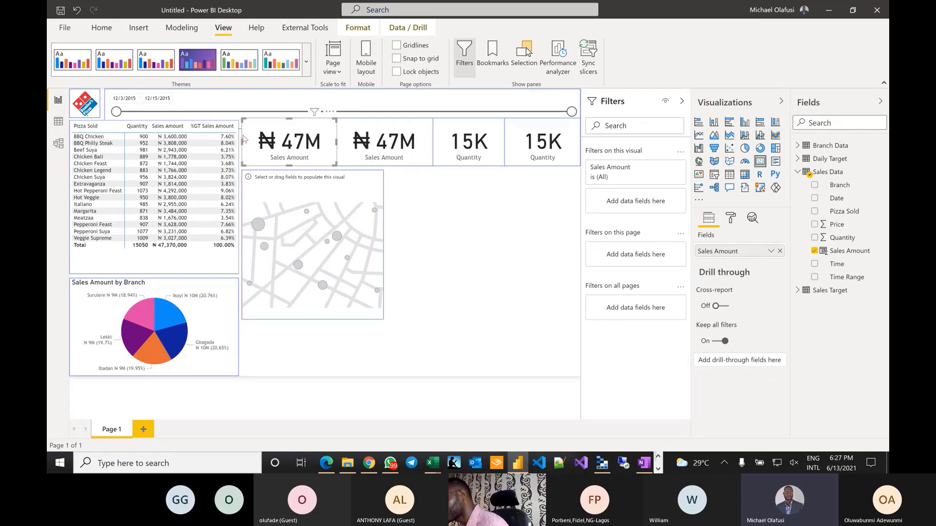
click(454, 247)
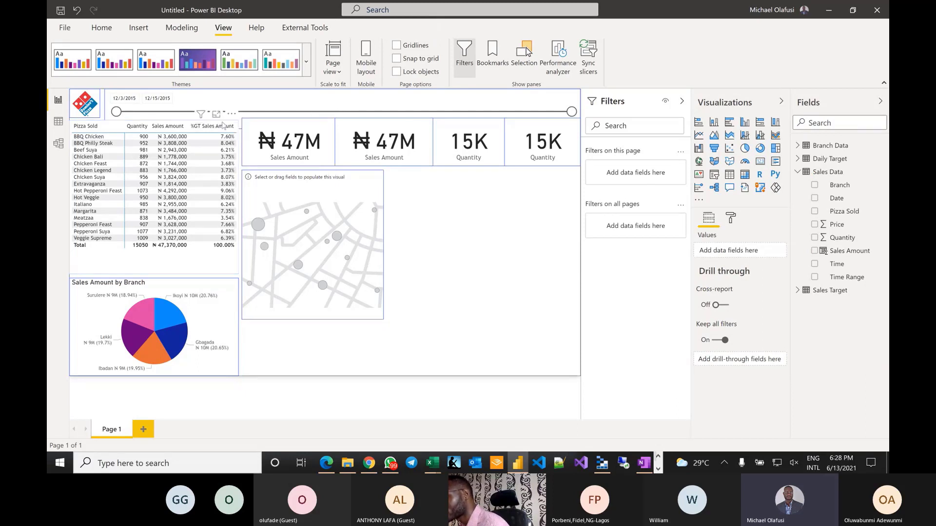
click(150, 267)
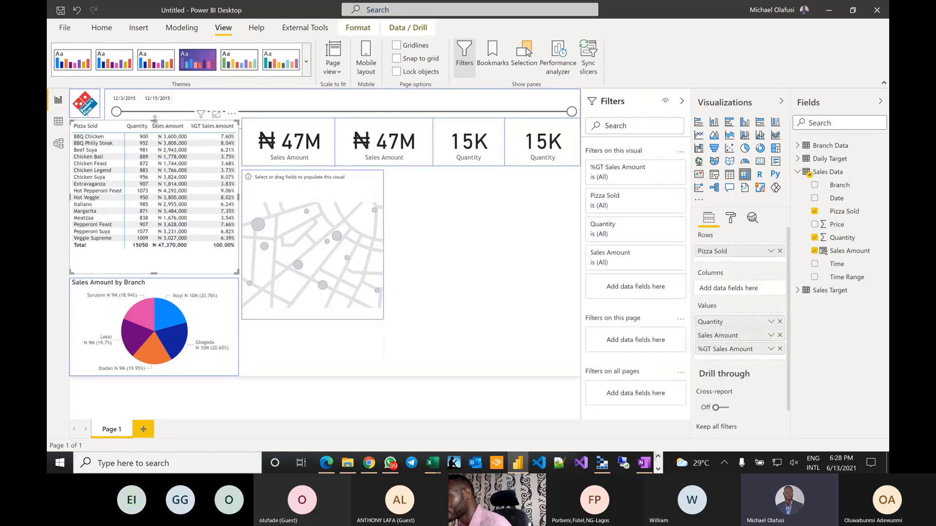
- Shrink the pizza table to fit its rows and stretch the branch pie chart up to meet it
drag(154, 119, 154, 116)
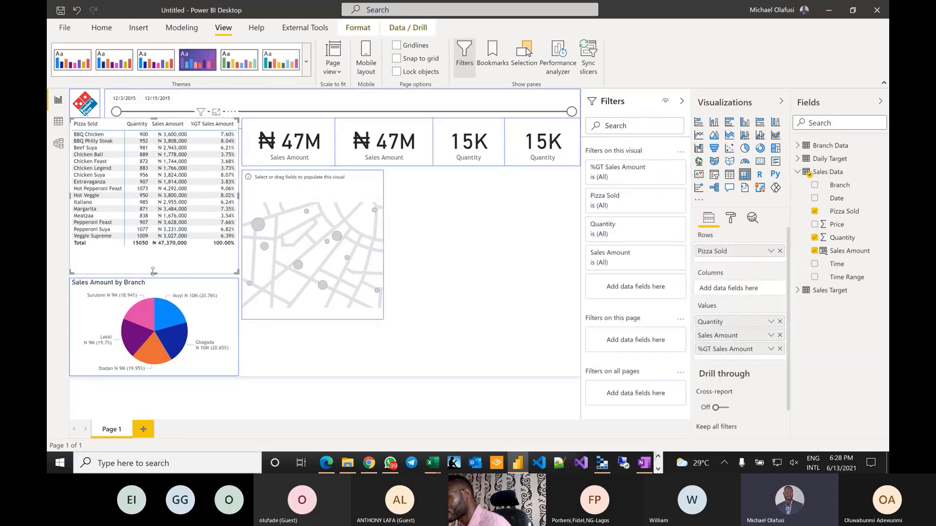
drag(153, 271, 161, 251)
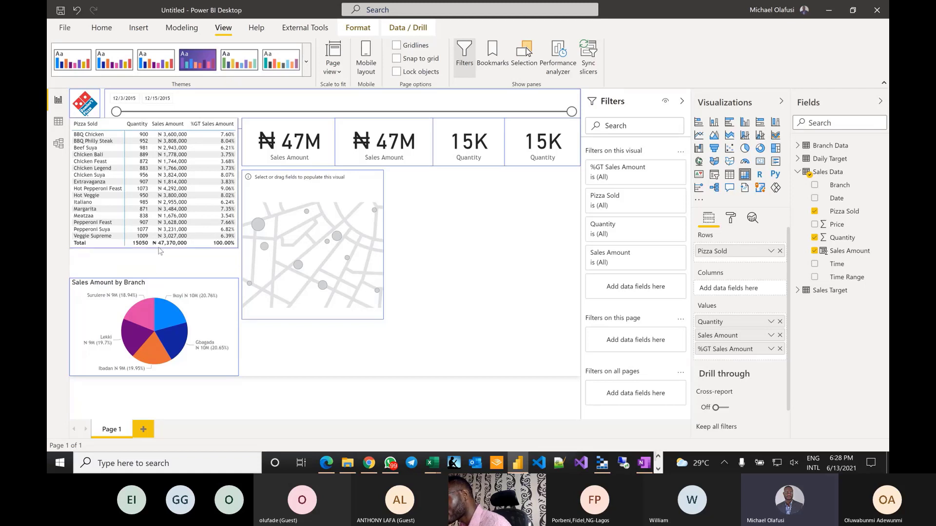
click(154, 282)
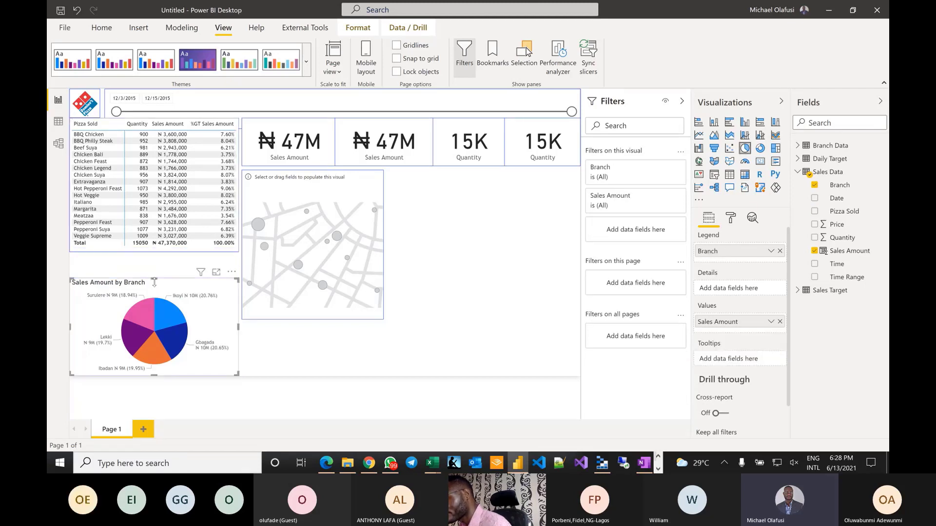
drag(155, 278, 160, 259)
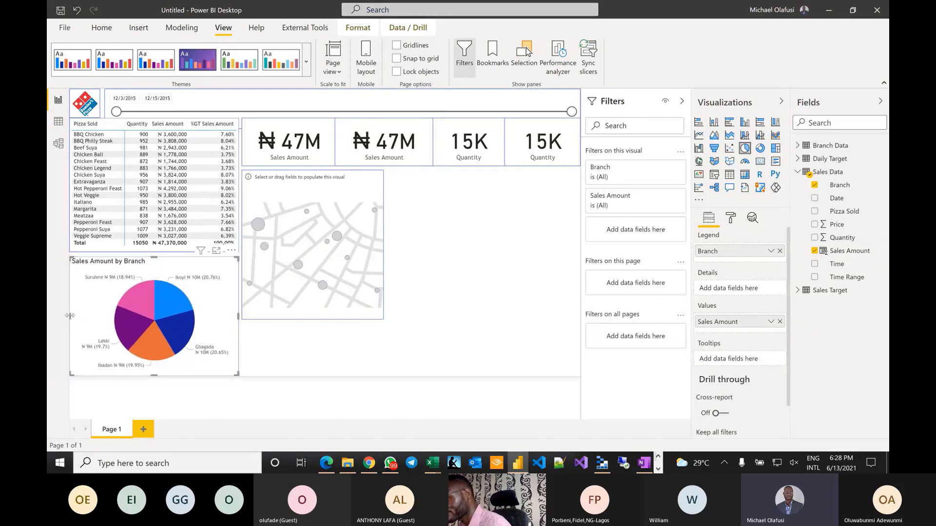
drag(74, 319, 74, 320)
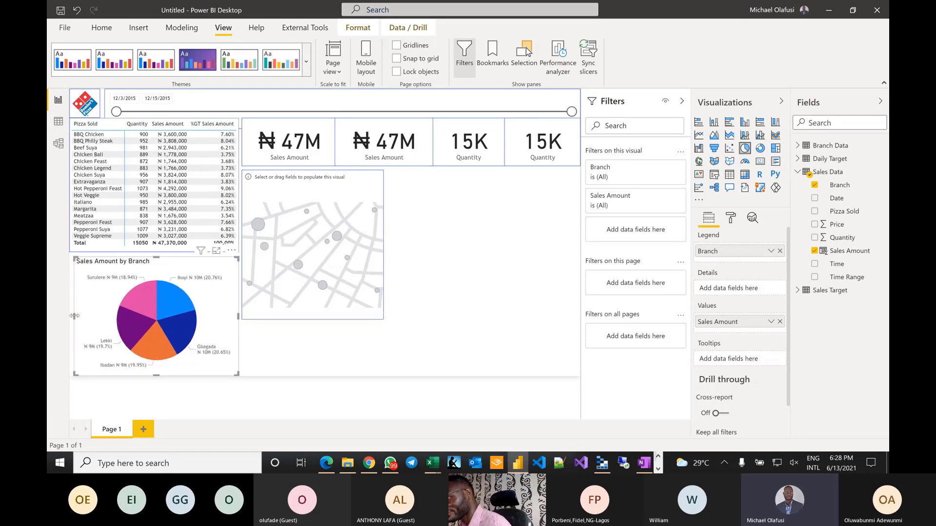
- Adjust the table's left edge and check the pie chart's new size
click(118, 124)
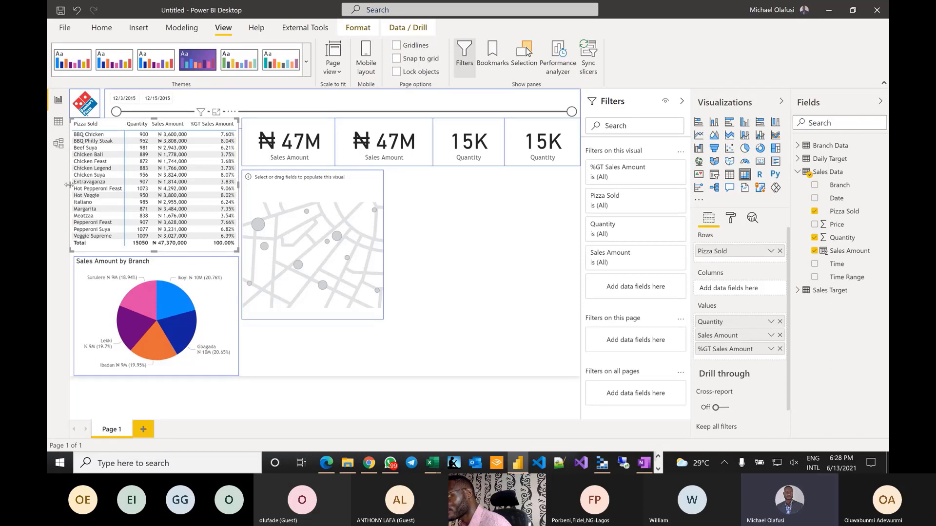
drag(69, 184, 73, 184)
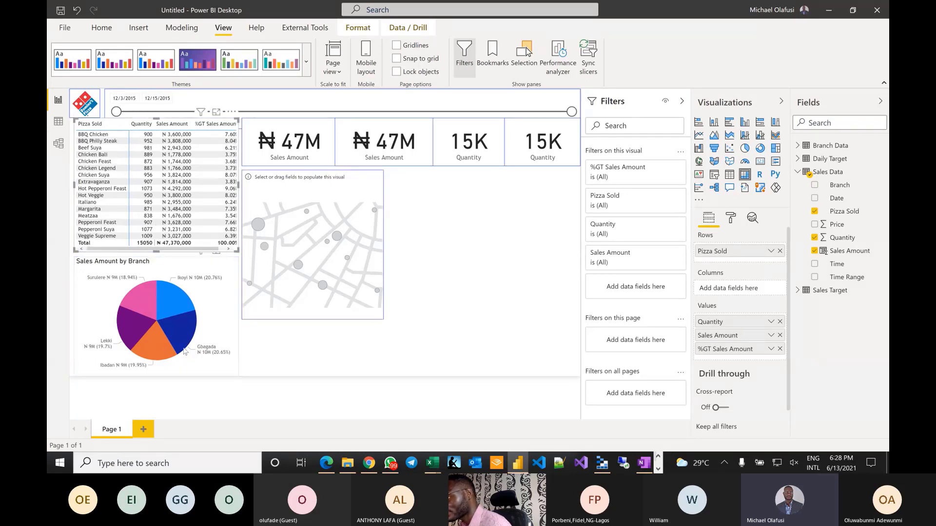
click(81, 262)
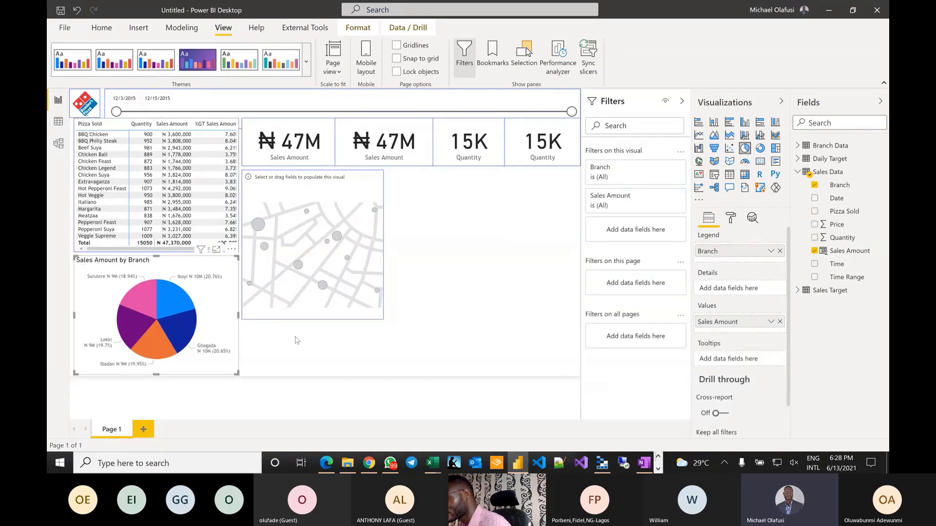
click(314, 343)
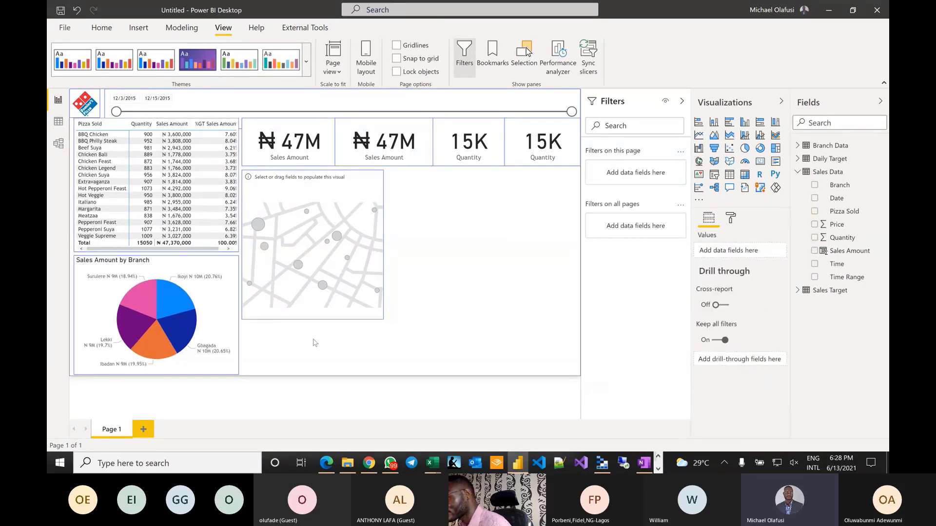
click(91, 258)
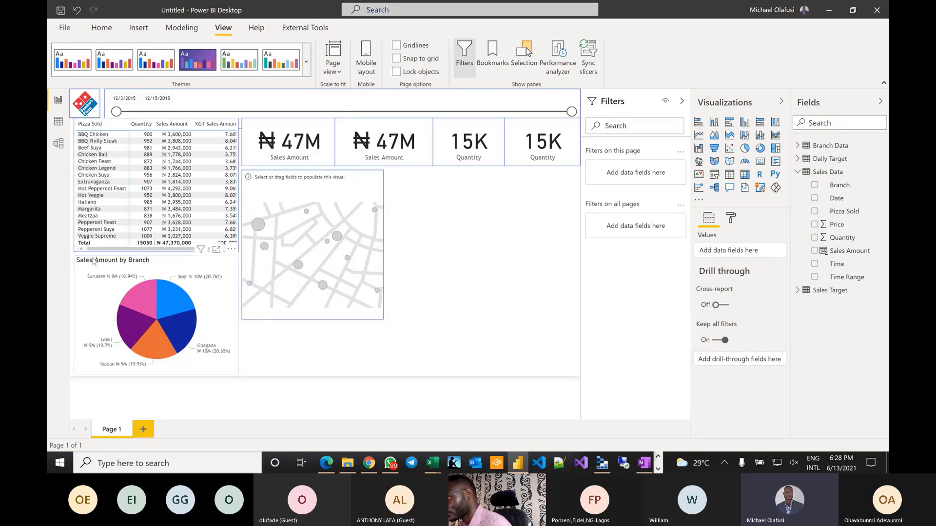
click(317, 345)
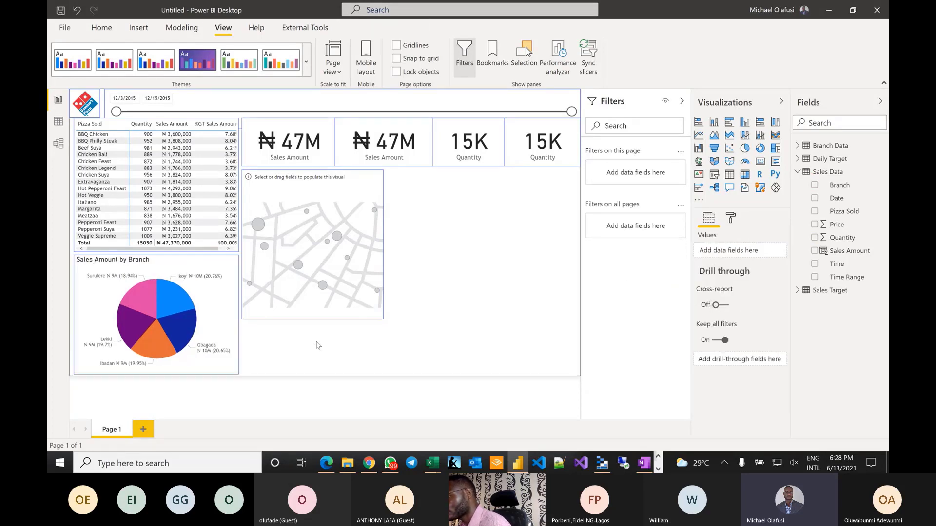
- Switch off the border on the Domino's logo image
click(86, 102)
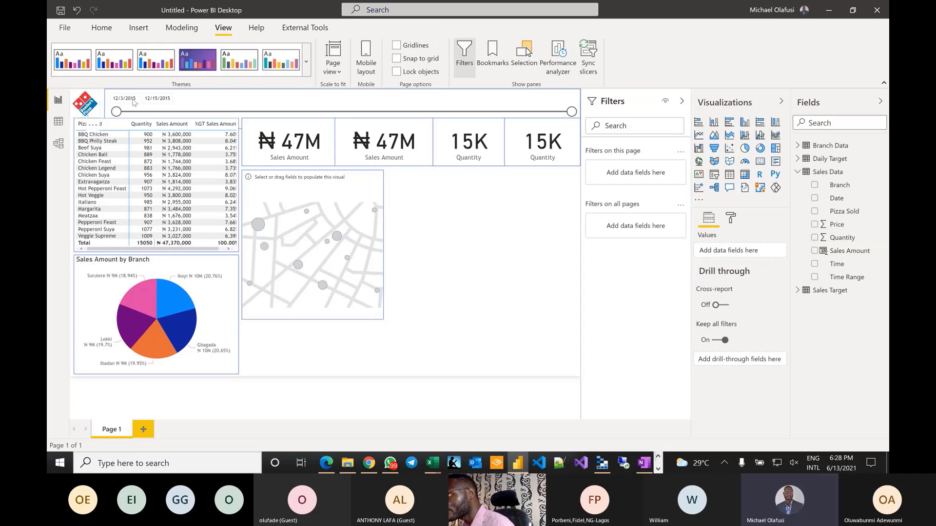
click(303, 104)
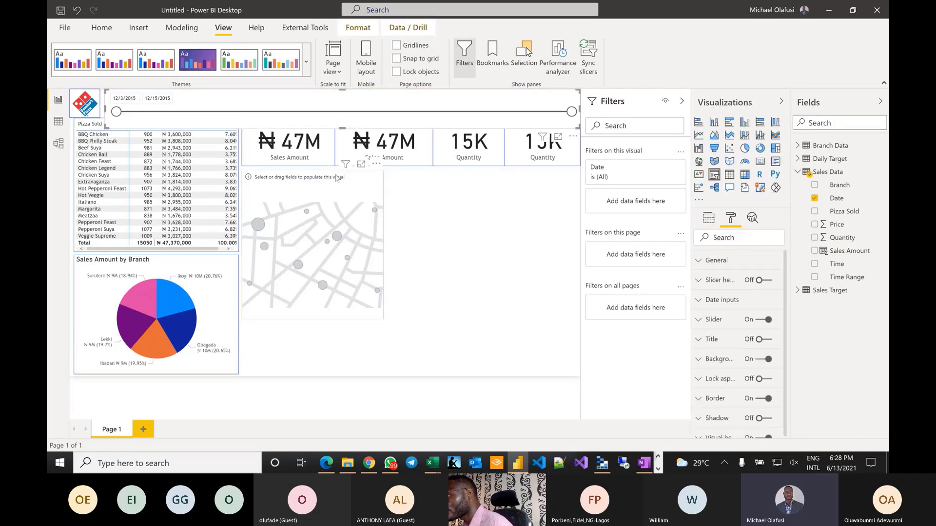
click(87, 115)
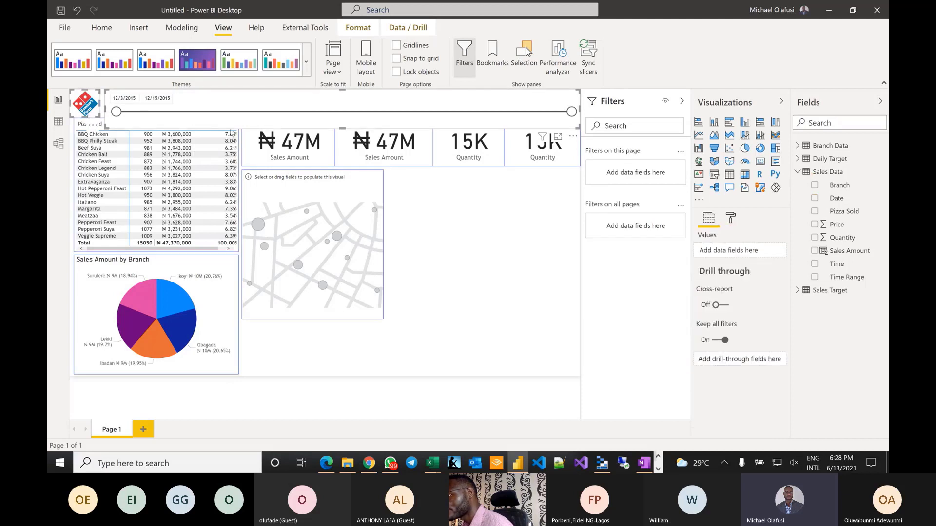
click(731, 217)
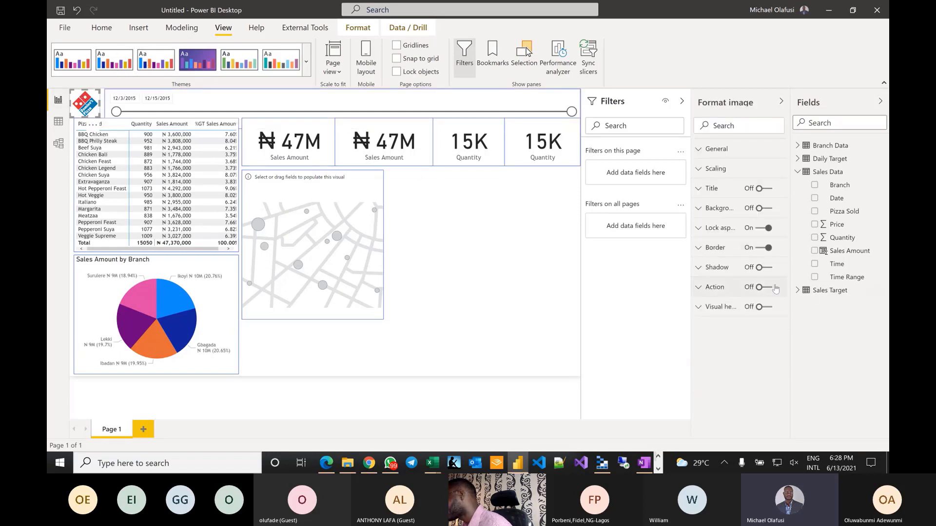
click(765, 248)
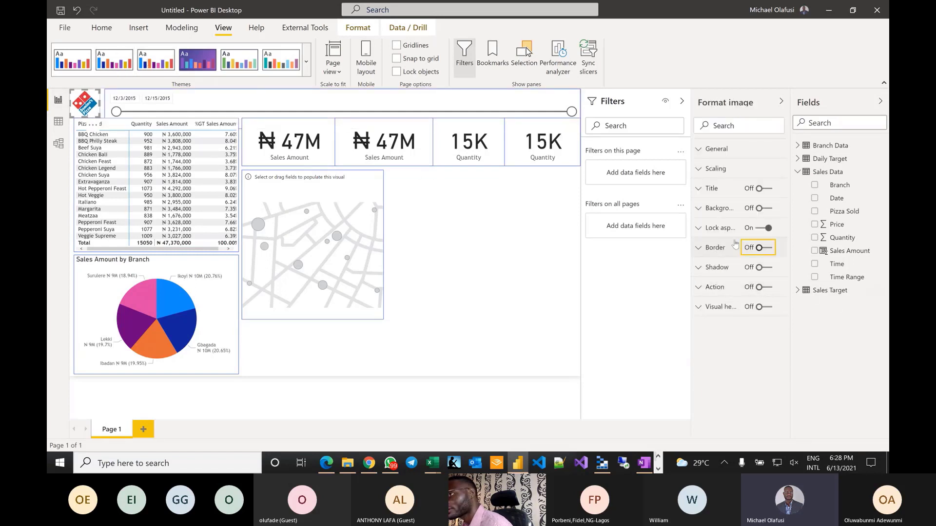
- Switch off the border on the date range slicer
click(165, 111)
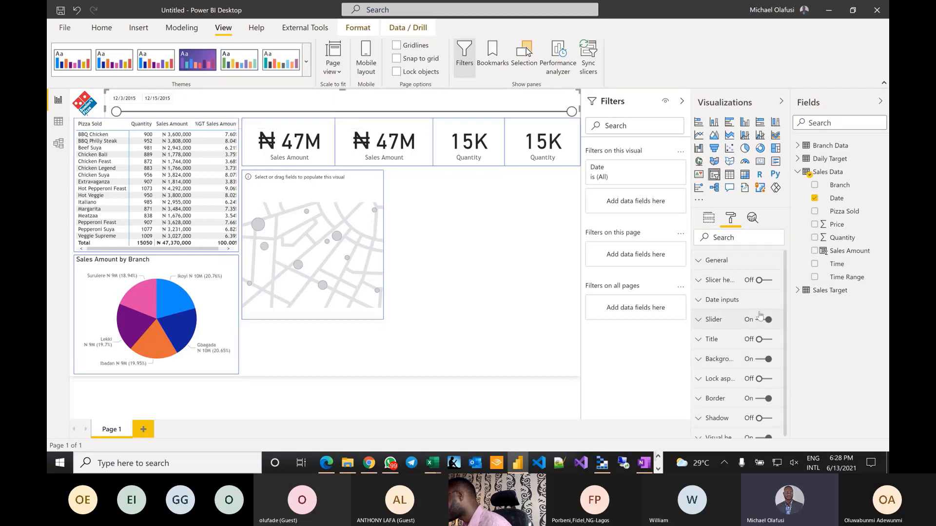
scroll(721, 439, down, 1)
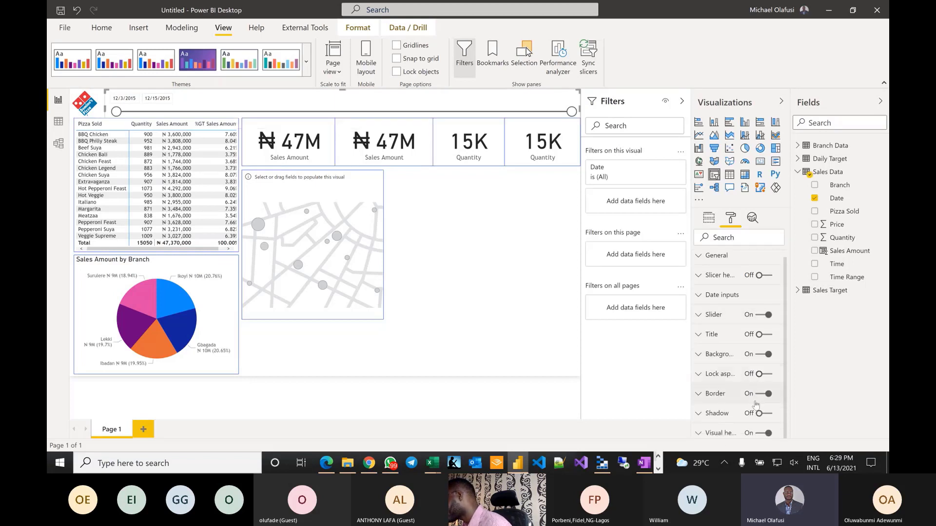
click(763, 395)
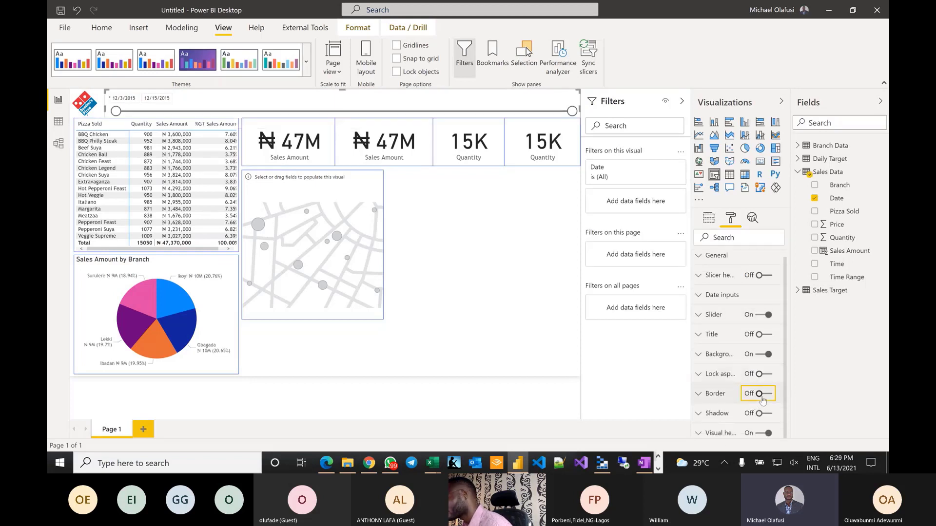
click(471, 291)
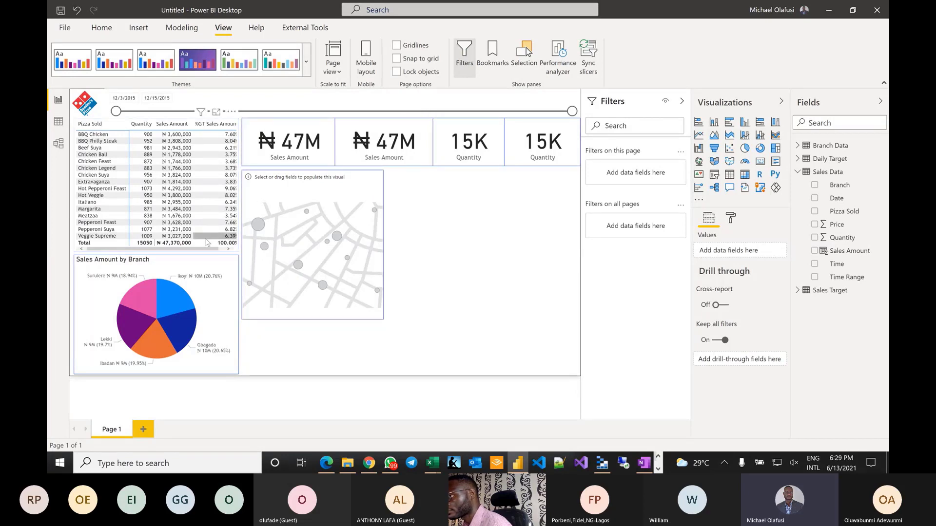
- Widen the pizza table and sort it by %GT Sales Amount, highest first
click(194, 252)
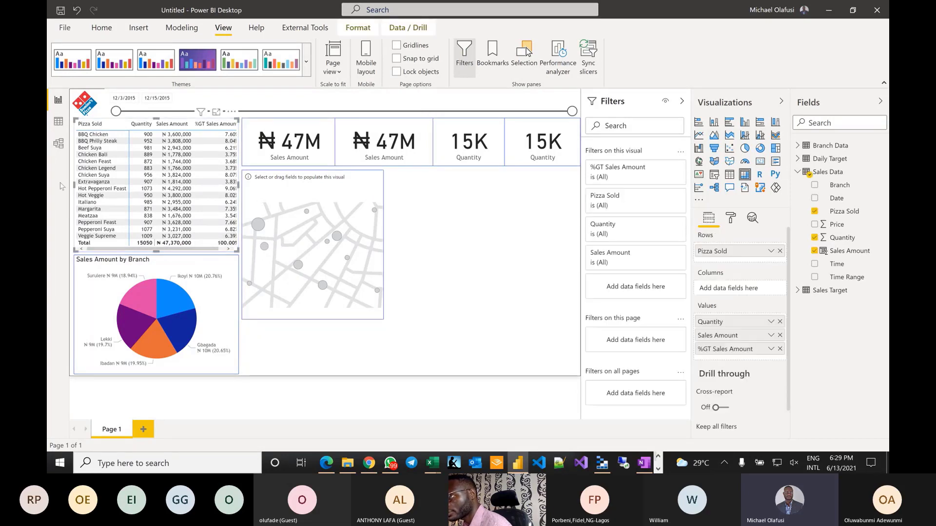
click(254, 195)
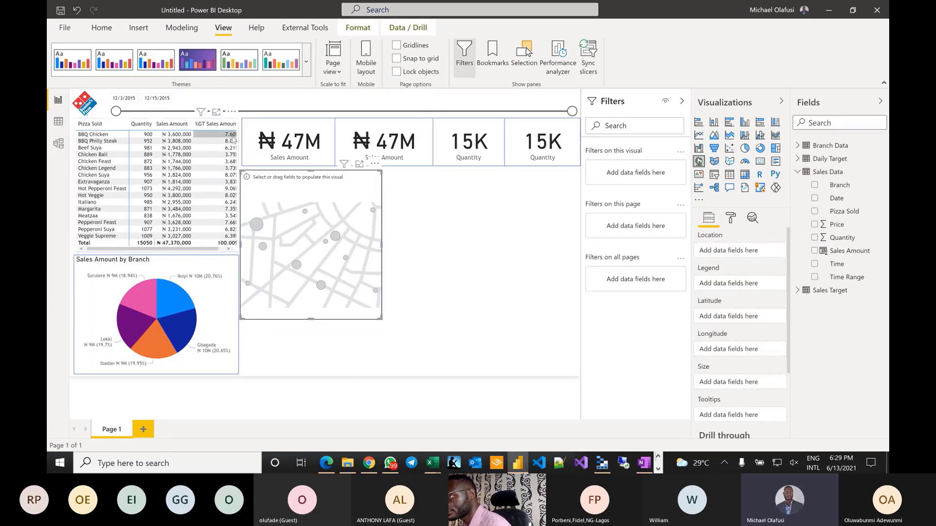
click(165, 253)
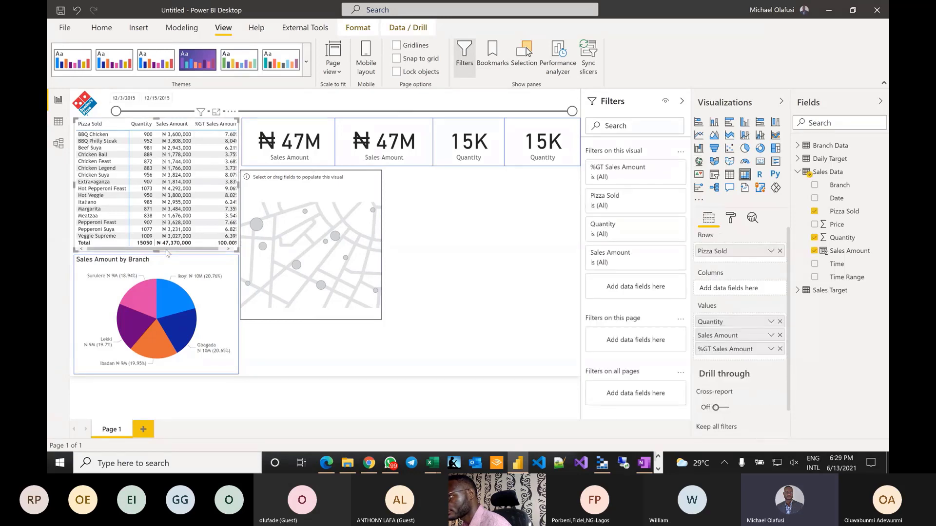
drag(166, 253, 164, 253)
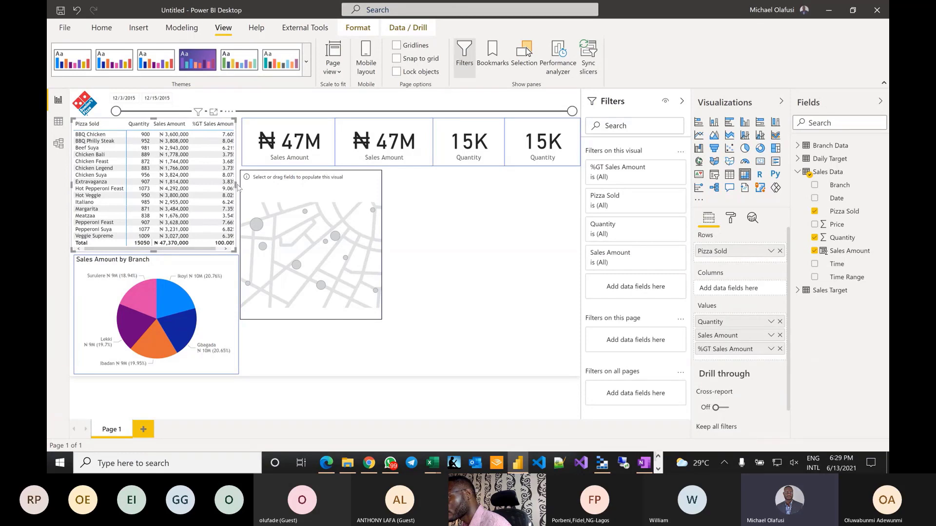
drag(239, 188, 242, 188)
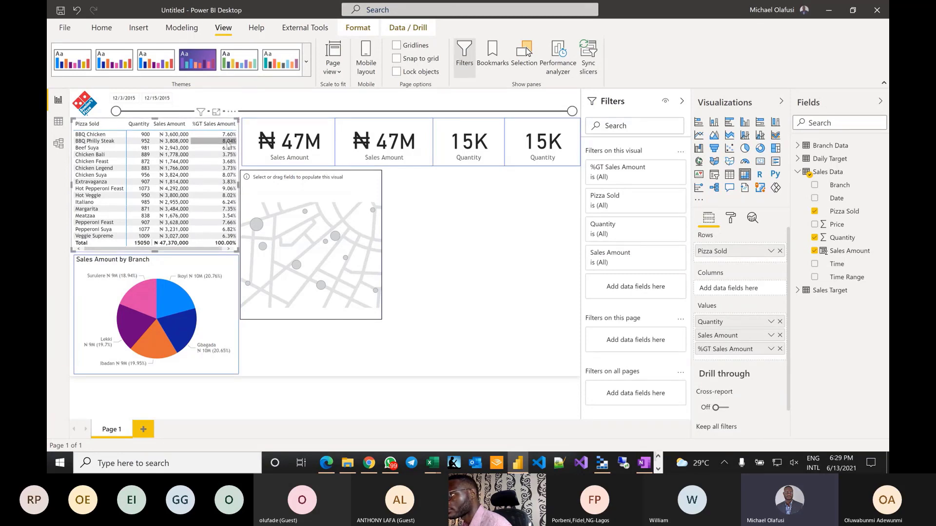
click(213, 125)
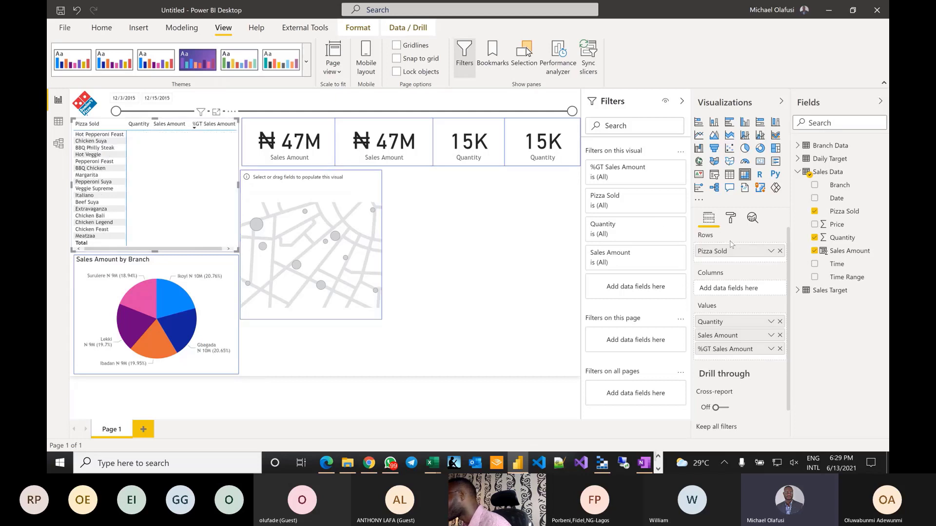
- Rename the %GT Sales Amount column to %Sales Amount and nudge the table's left edge
double_click(715, 347)
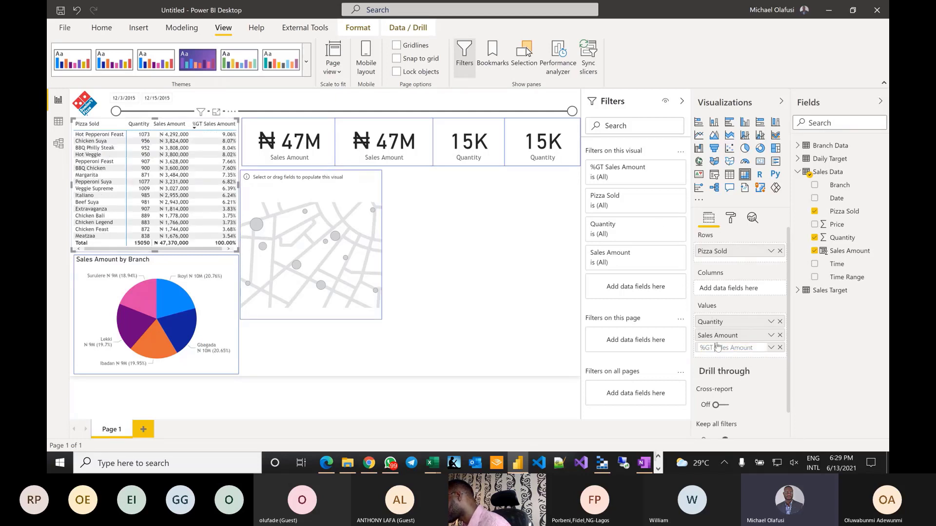
key(BackSpace)
key(BackSpace)
key(BackSpace)
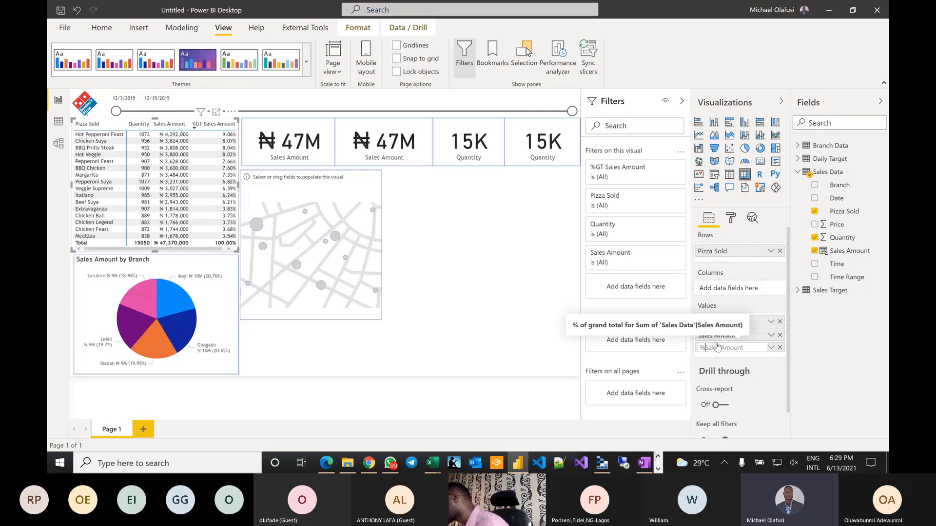
key(Return)
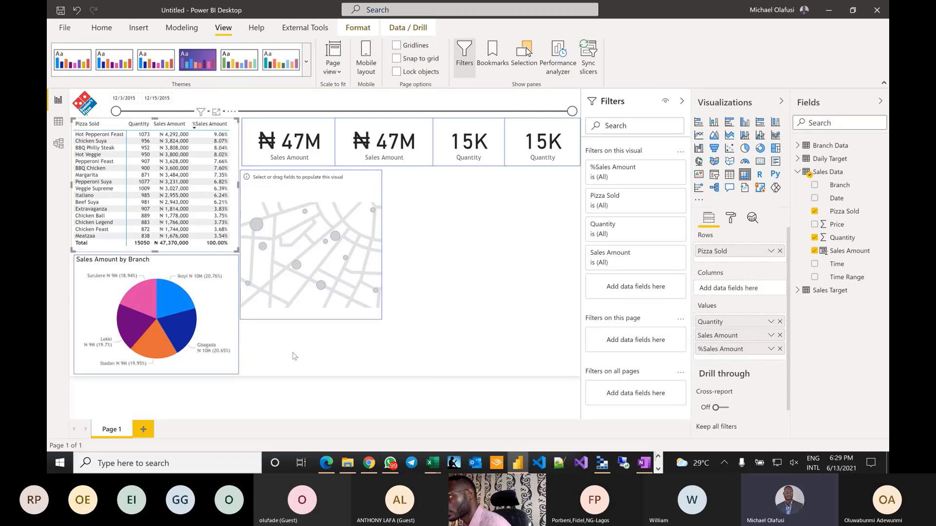
drag(73, 190, 76, 190)
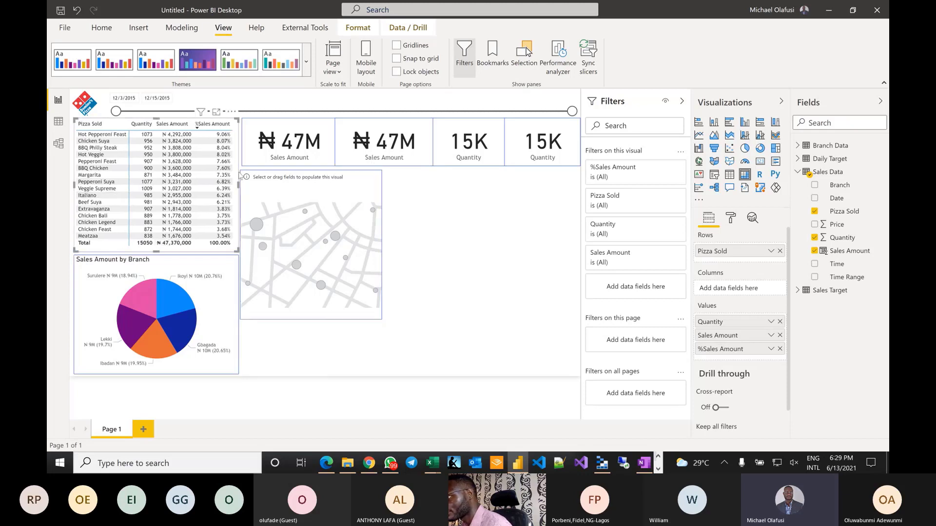
click(276, 349)
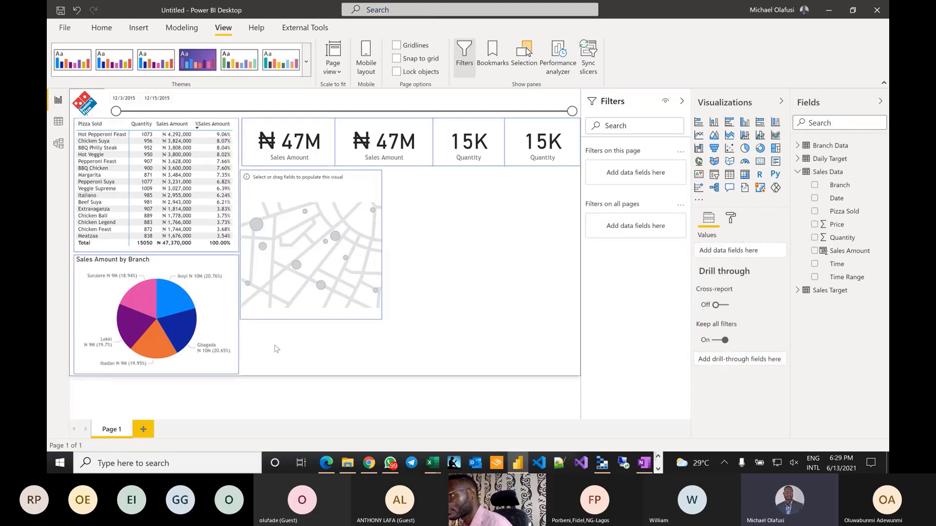
click(330, 226)
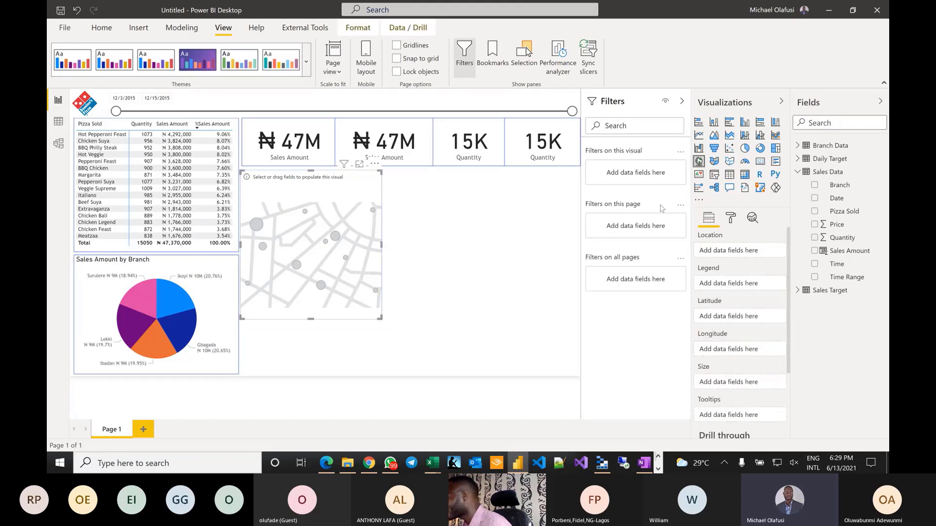
- Fill the map with Branch as Location, Manager as Legend and Sales Amount as bubble Size
click(798, 145)
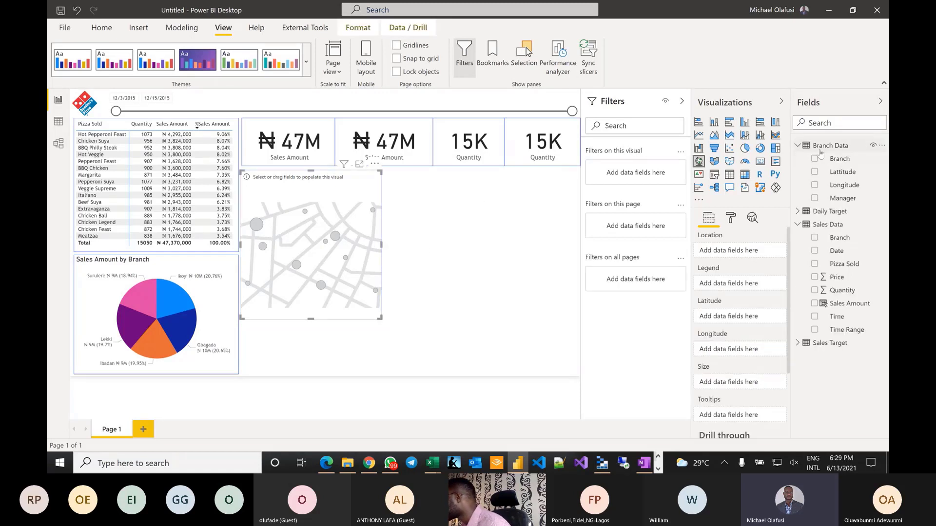
drag(839, 158, 729, 252)
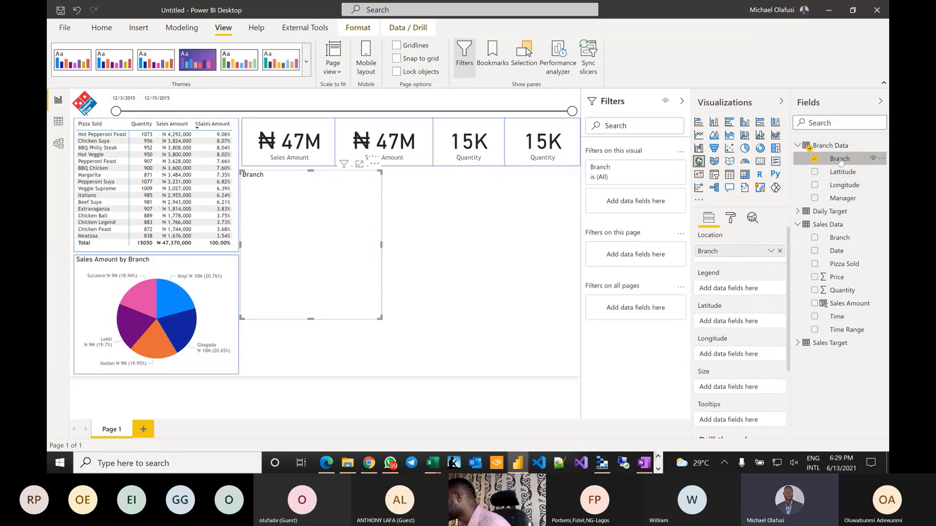
drag(842, 199, 724, 291)
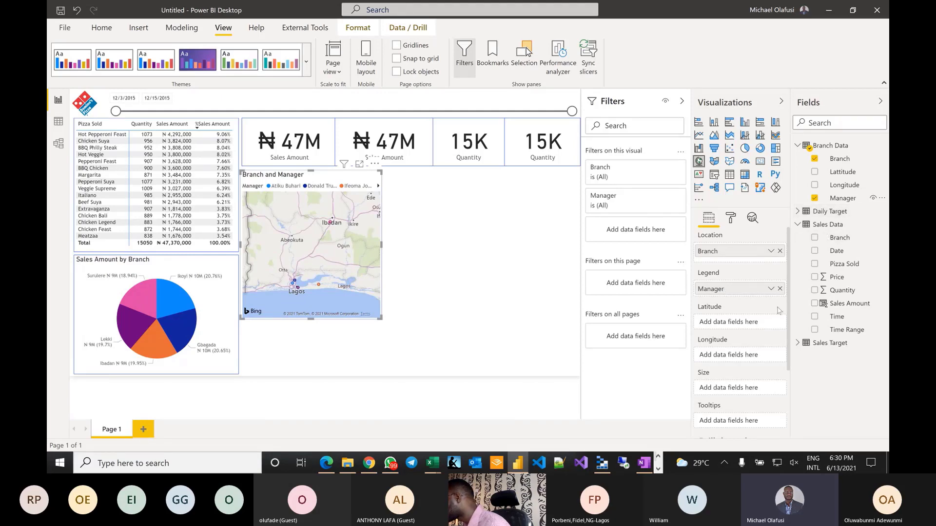
drag(840, 303, 722, 389)
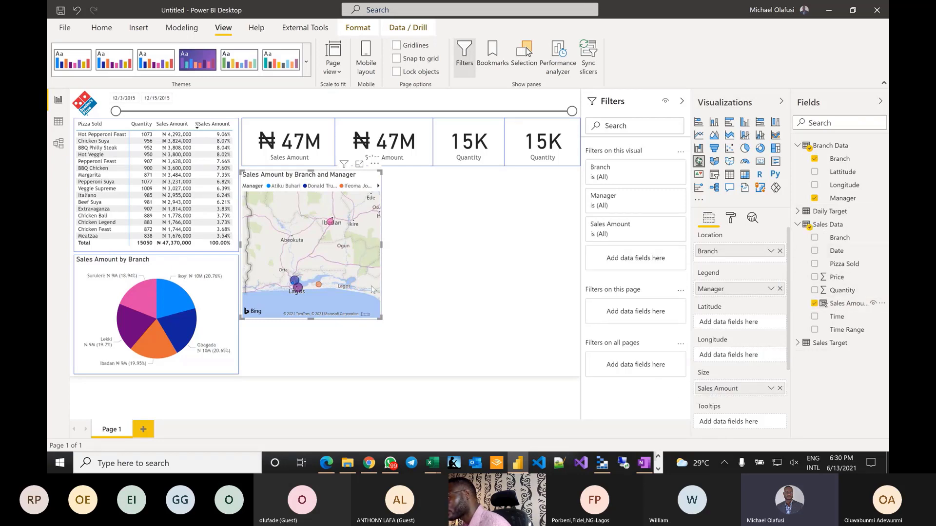
- Make the map wider and shorter, move it lower, and add a line chart under the cards
drag(379, 318, 450, 297)
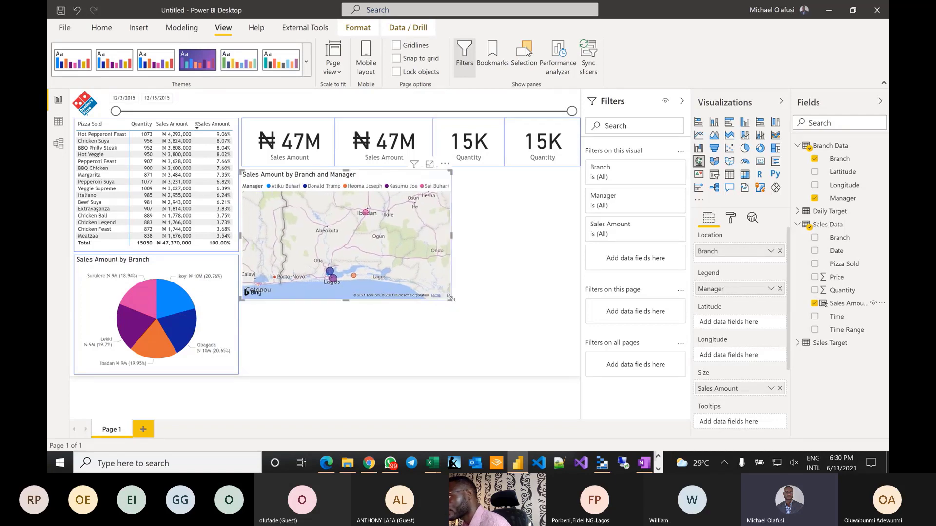
click(399, 328)
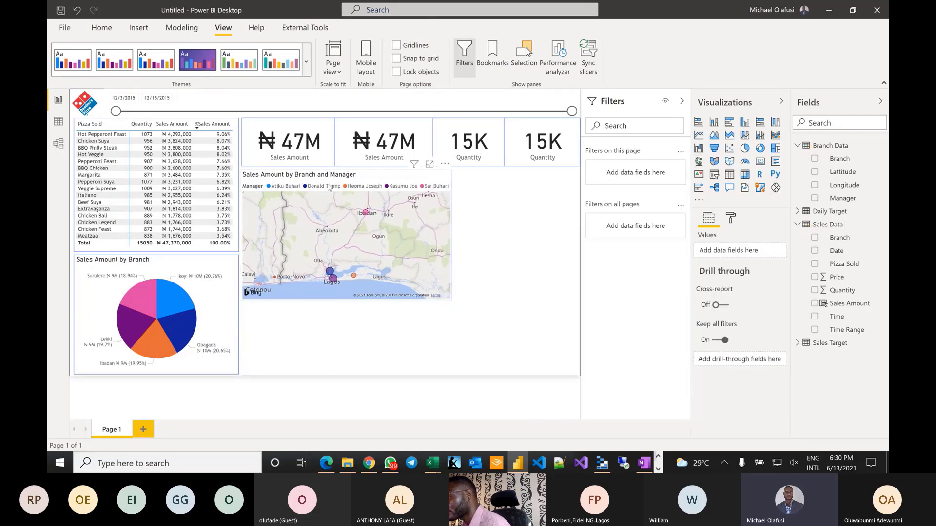
drag(323, 181, 325, 253)
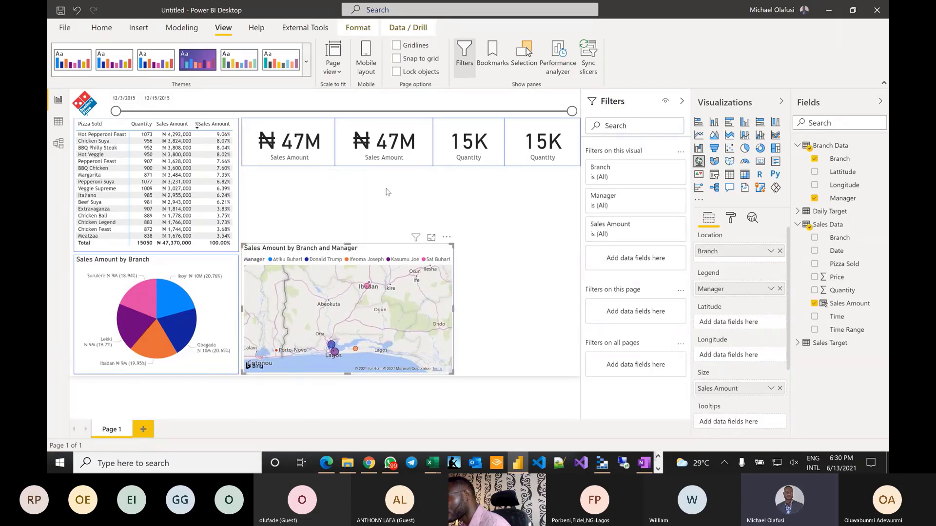
click(449, 213)
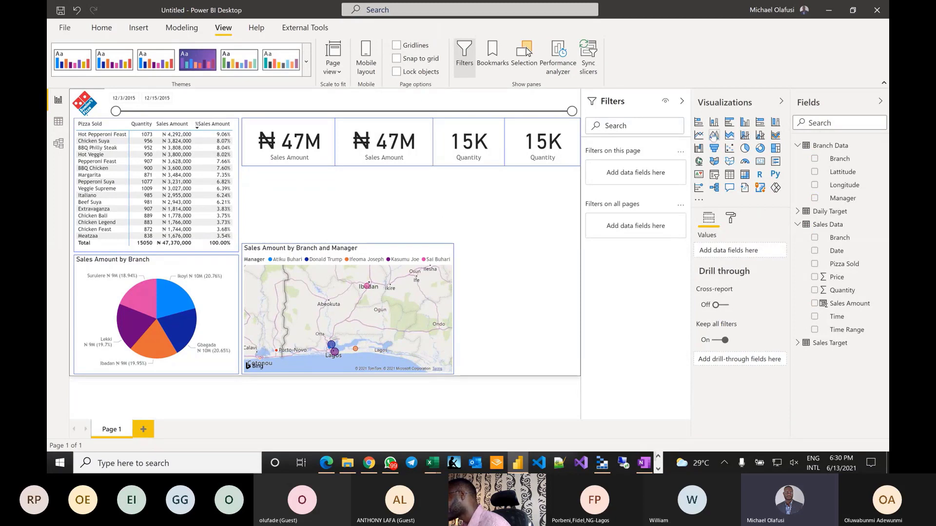
click(699, 135)
drag(521, 208, 261, 205)
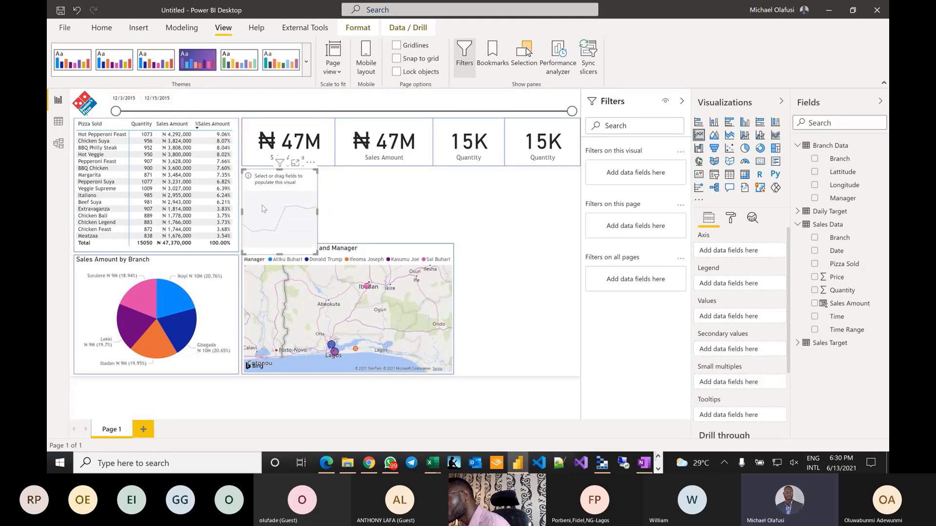
- Resize the line chart above the map and plot Sales Amount by Date
drag(316, 253, 452, 239)
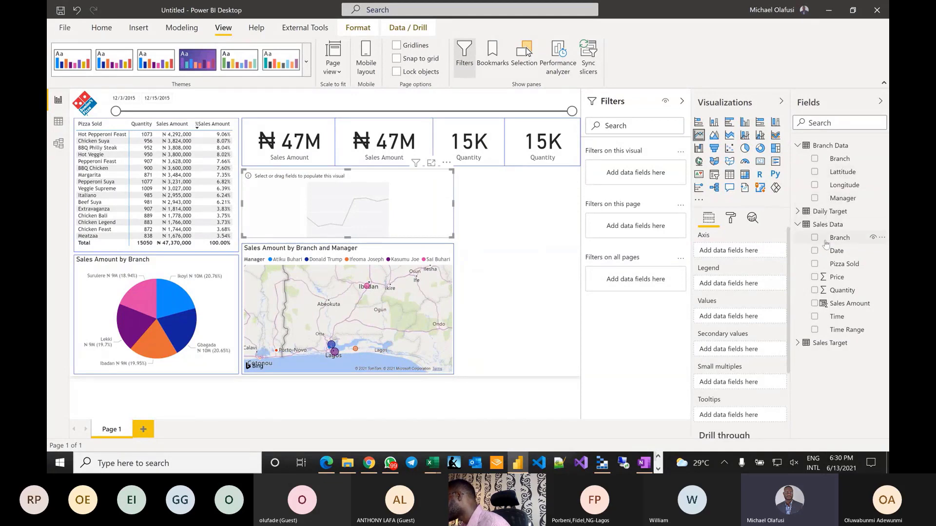
drag(835, 250, 719, 254)
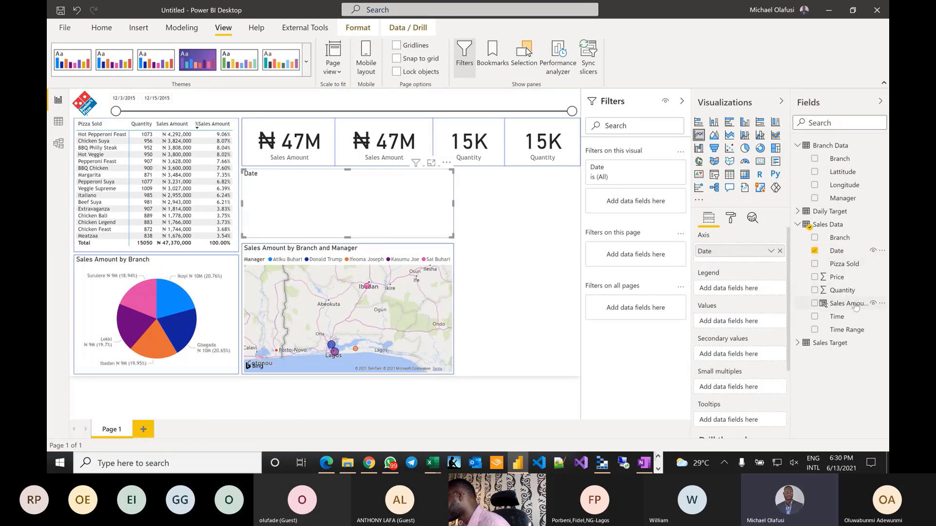
drag(855, 306, 723, 324)
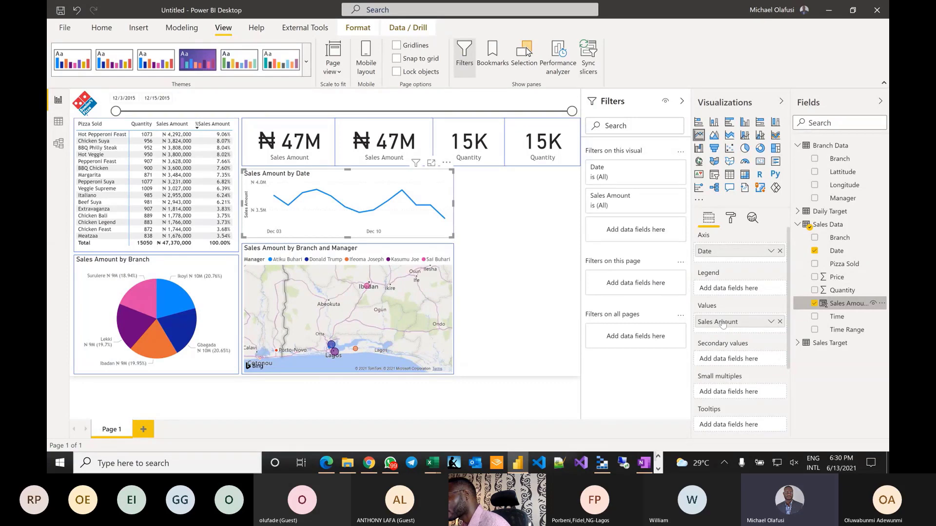
click(521, 249)
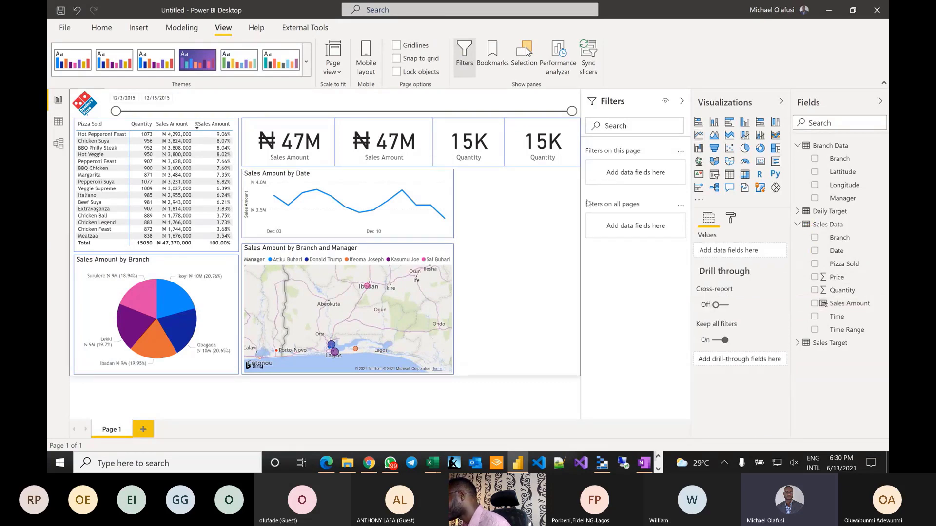
- Add an empty bar chart and size it on the right, beside the map
click(729, 123)
drag(520, 193, 476, 192)
drag(534, 234, 577, 376)
key(Left)
key(Left)
key(Left)
key(Left)
key(Left)
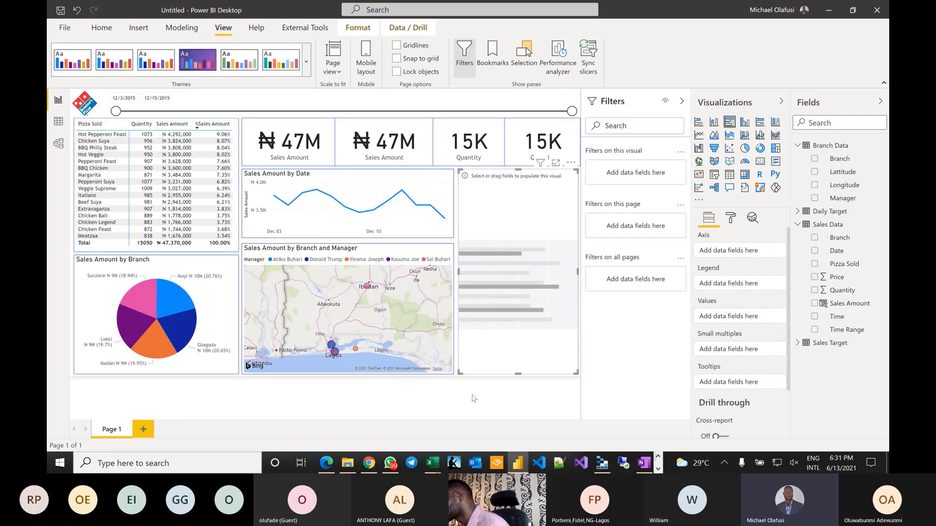
- Make the empty visual beside the map plot Sales Amount by Pizza Sold
click(574, 138)
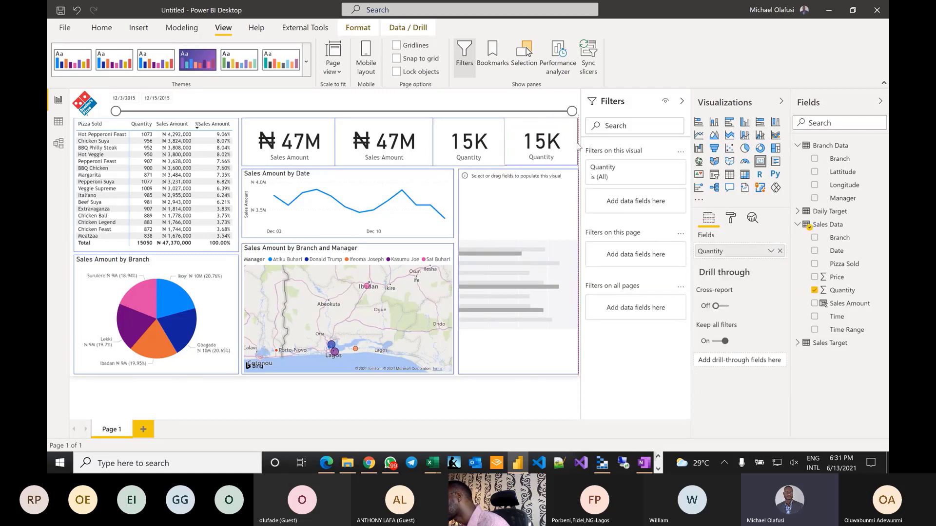
click(491, 186)
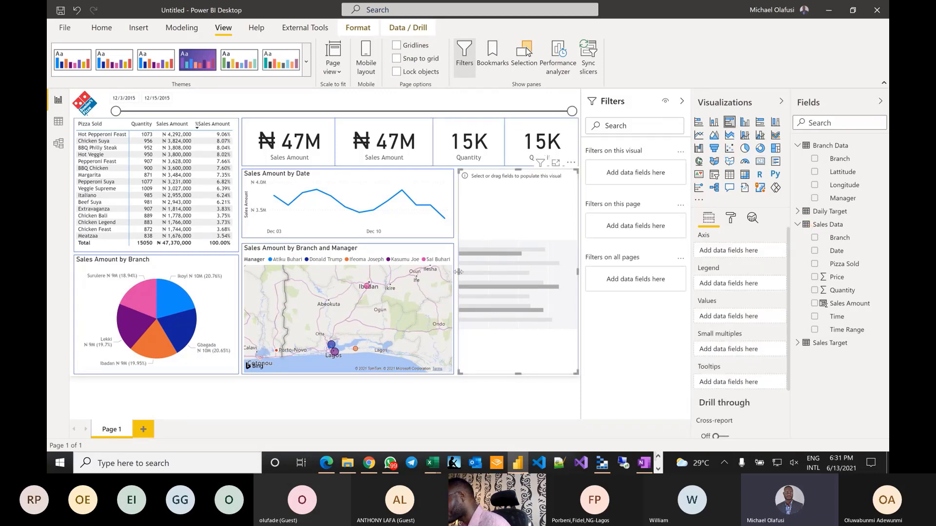
drag(457, 275, 461, 278)
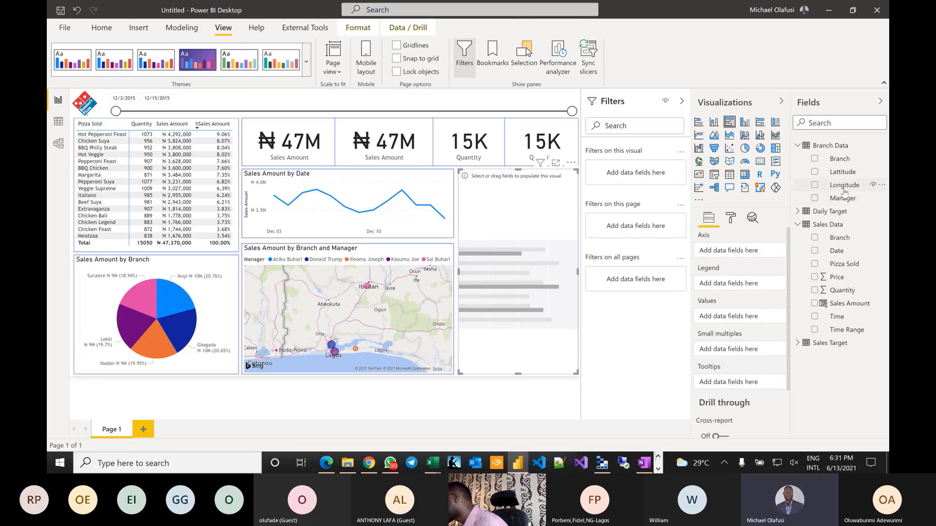
drag(836, 263, 729, 251)
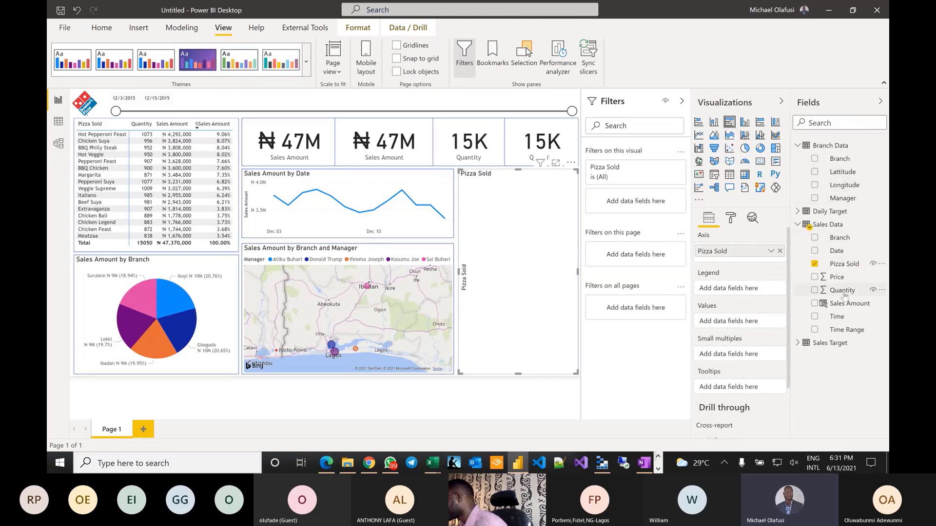
drag(849, 306, 720, 323)
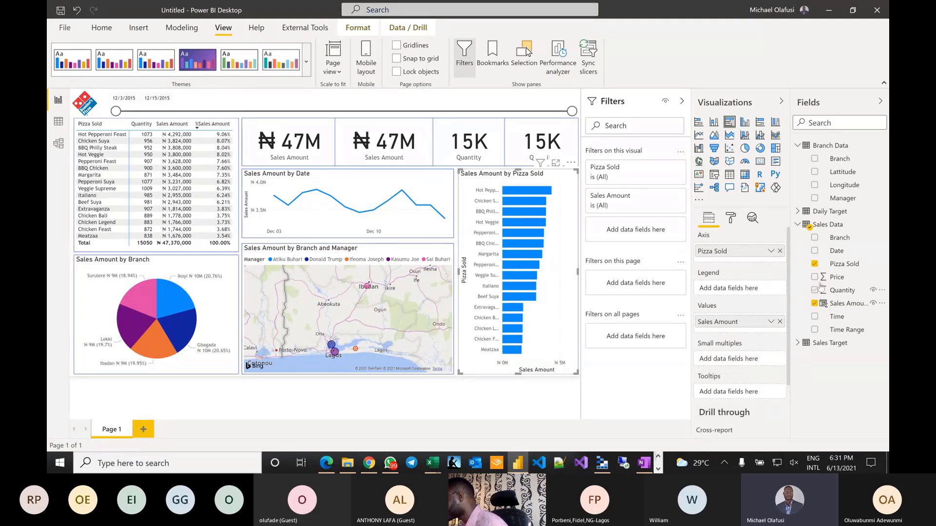
drag(838, 238, 725, 362)
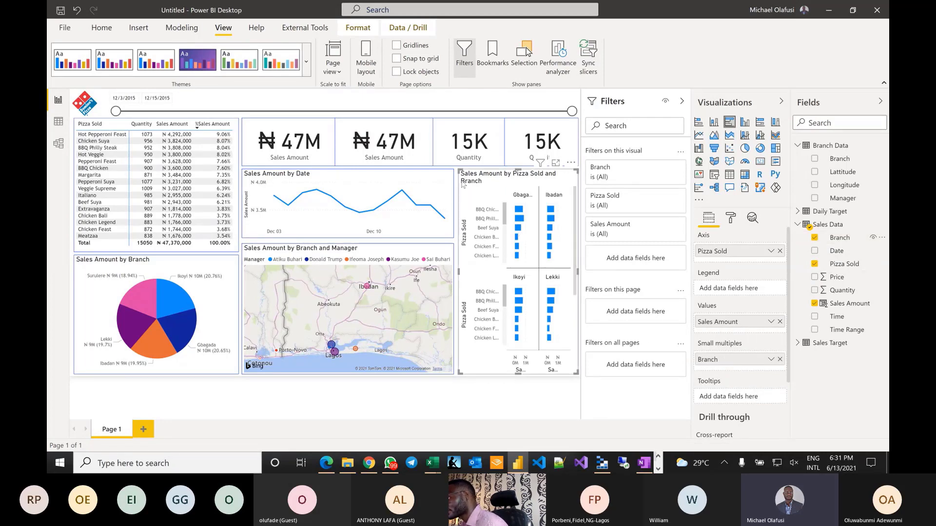
drag(458, 170, 111, 112)
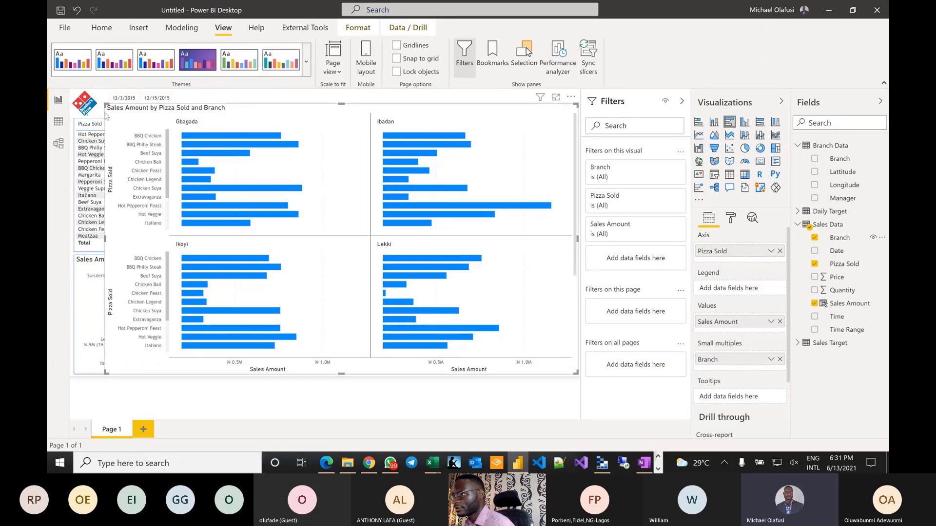
drag(104, 104, 460, 178)
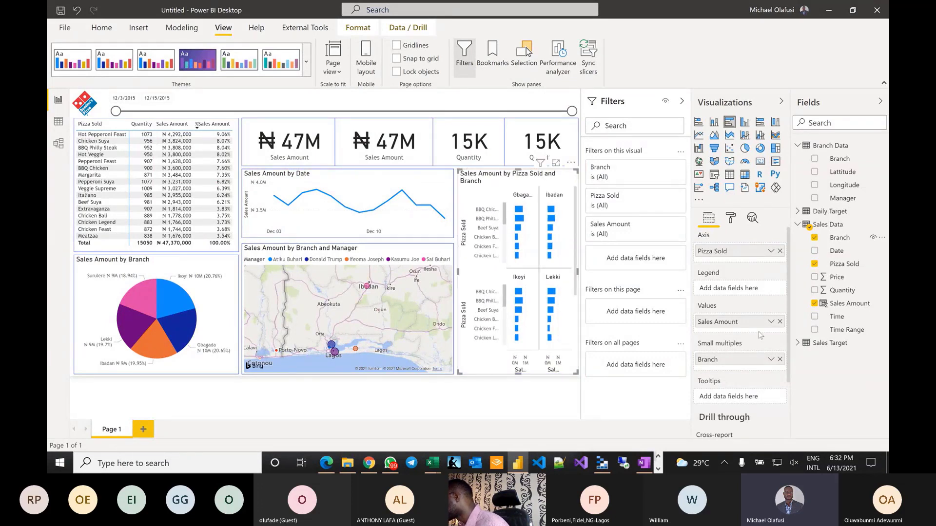
click(780, 360)
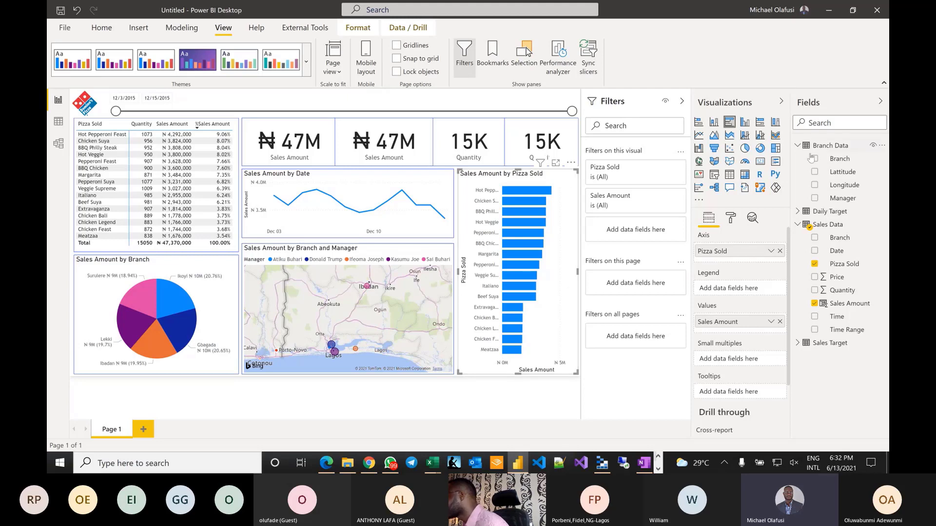
- Shorten the bar chart title to 'Sales Amount by Pizza' by deleting 'Sold'
click(730, 219)
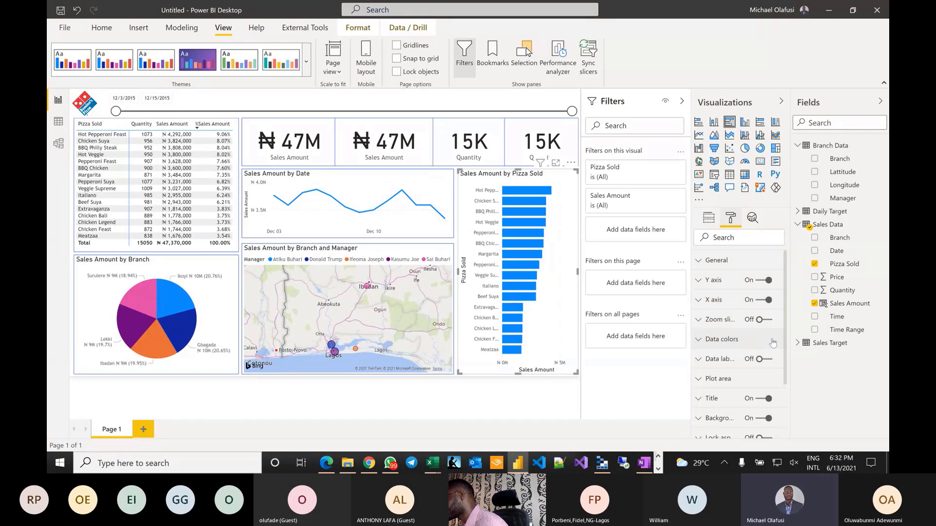
click(706, 398)
scroll(730, 366, down, 2)
click(734, 334)
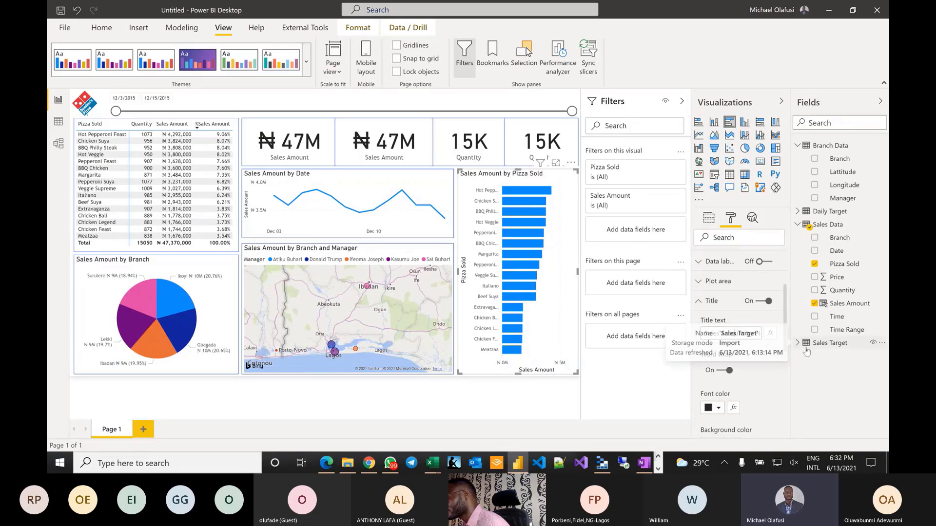
click(762, 386)
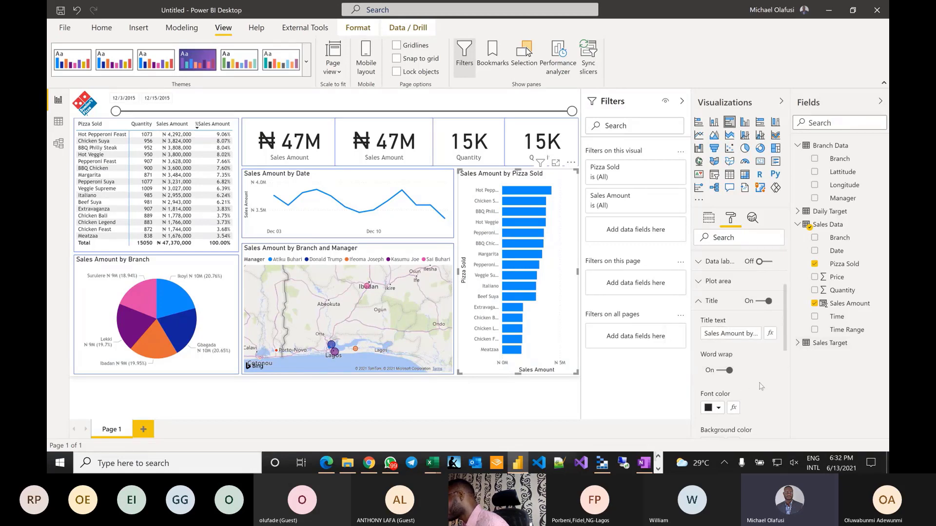
click(748, 334)
triple_click(751, 334)
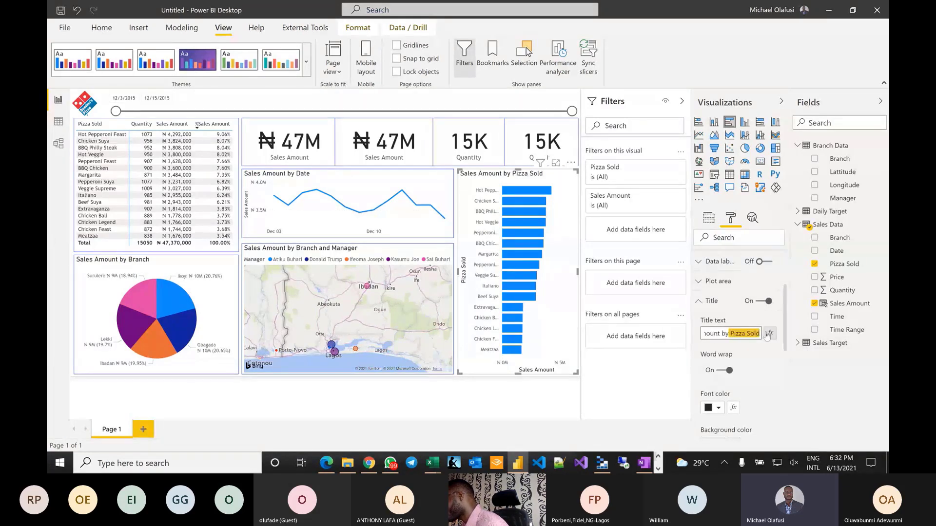
click(752, 333)
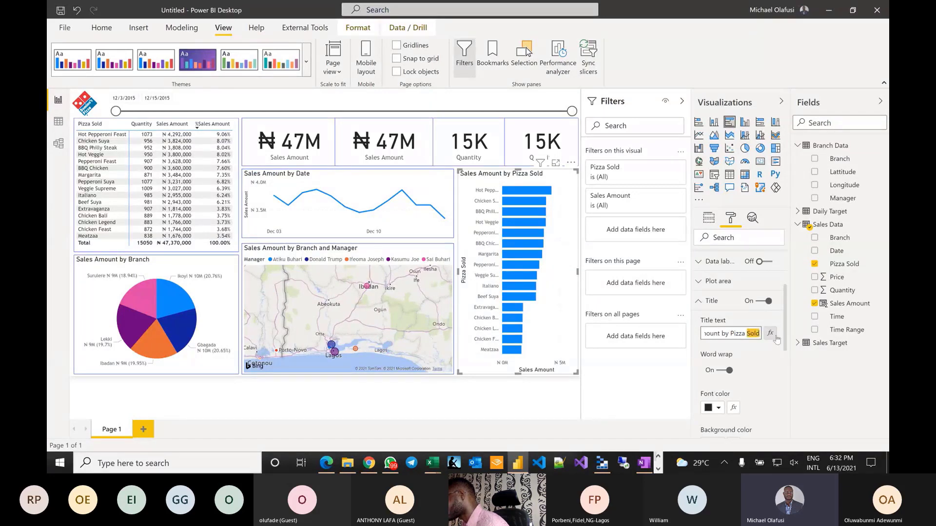
key(BackSpace)
key(BackSpace)
key(BackSpace)
key(BackSpace)
key(BackSpace)
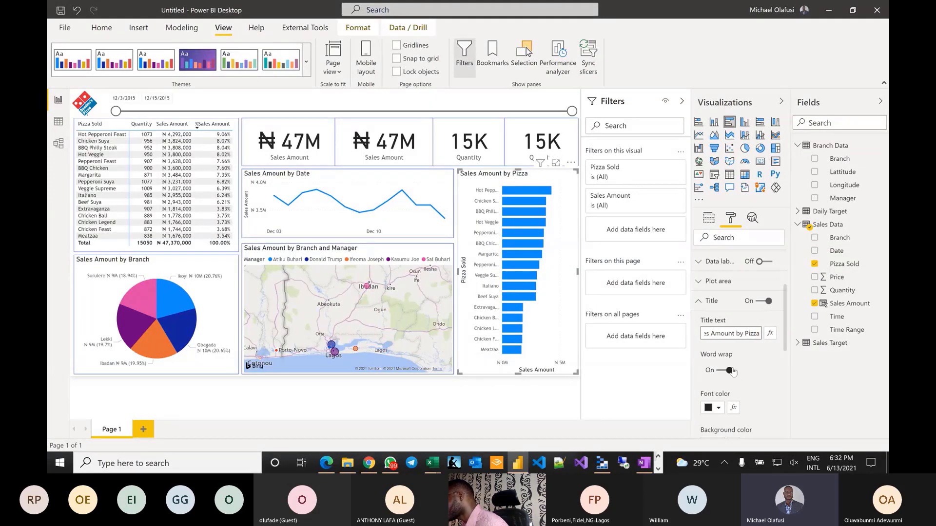
- Center the bar chart title, leaving its background colour unchanged
scroll(761, 351, down, 3)
click(720, 402)
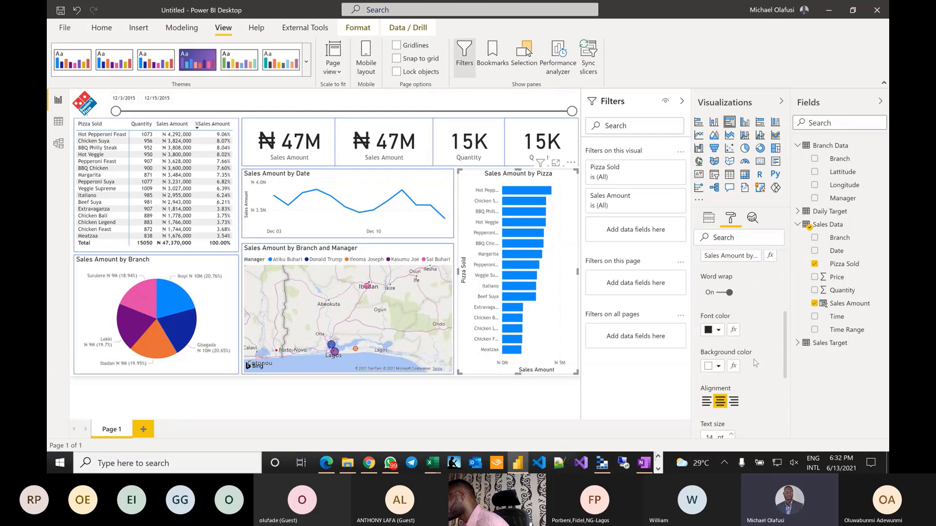
click(719, 367)
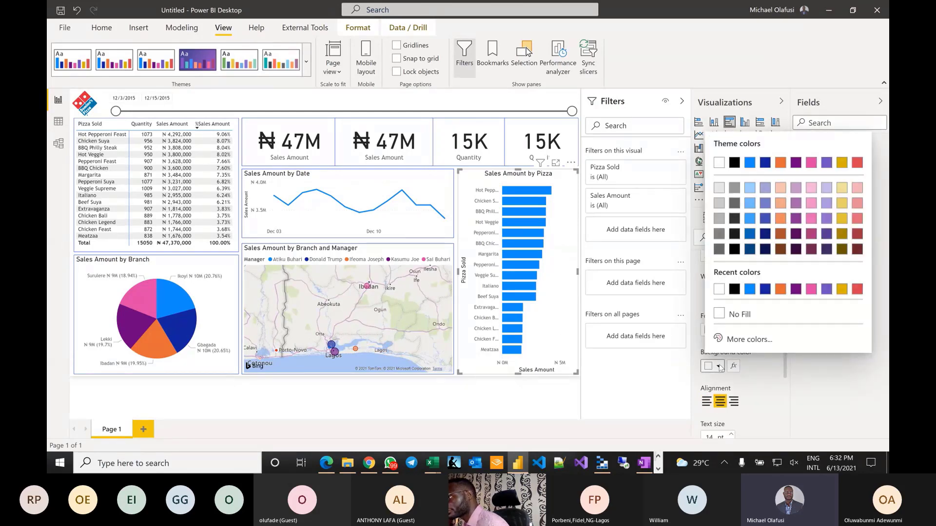
click(658, 57)
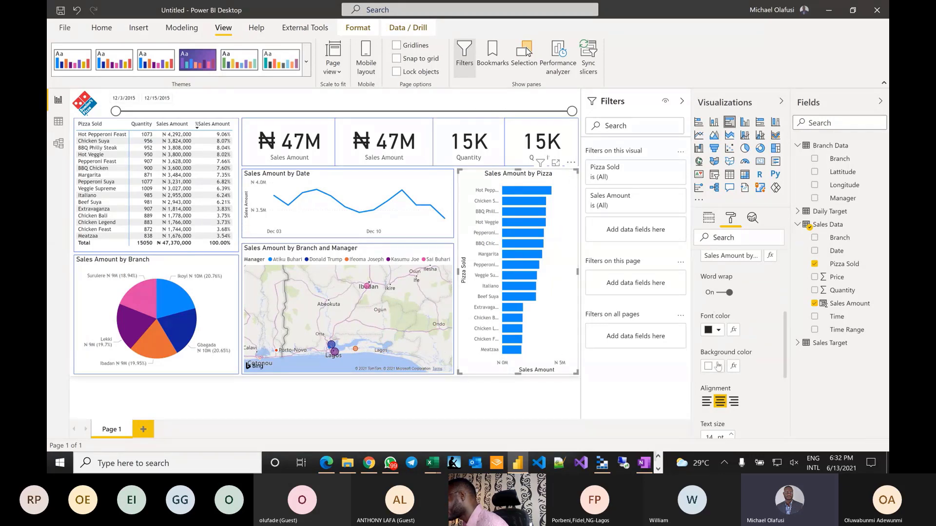
scroll(718, 366, down, 4)
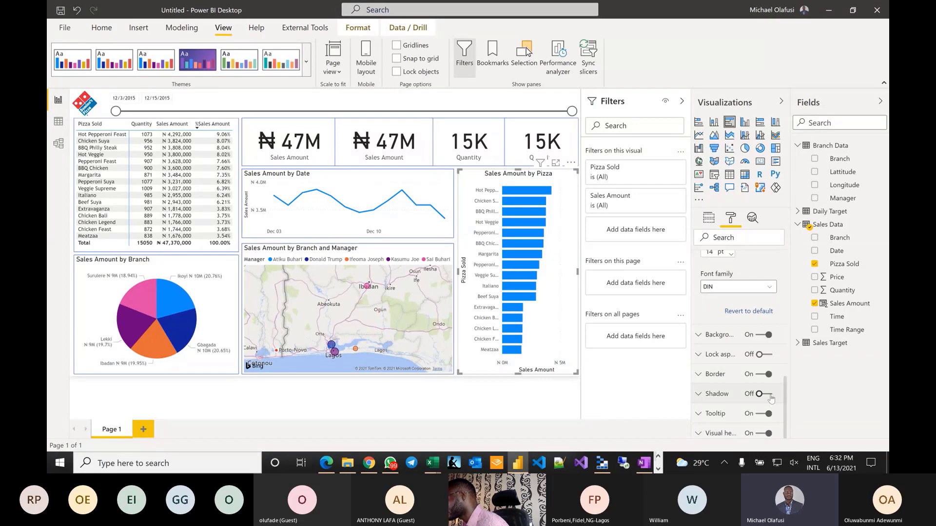
click(466, 413)
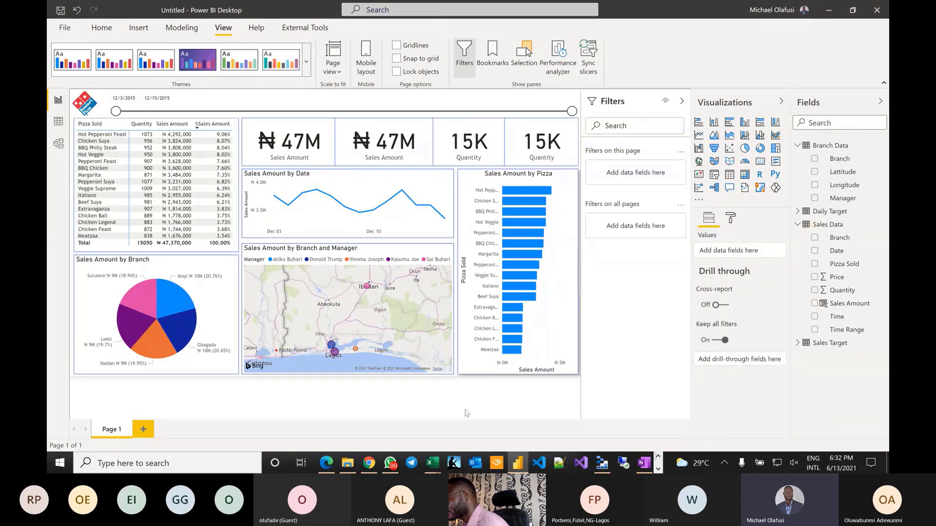
click(274, 143)
- Turn on a drop shadow for all four KPI cards at once
ctrl+click(390, 146)
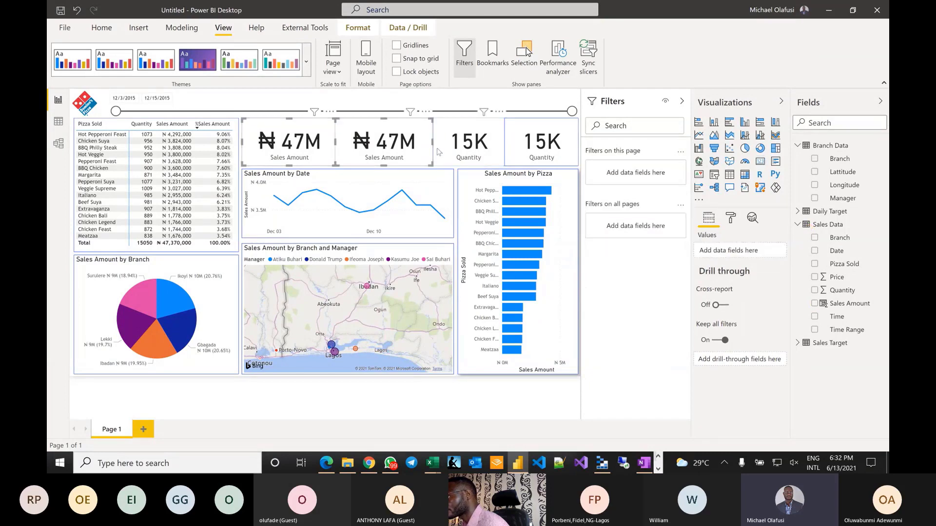
ctrl+click(481, 147)
ctrl+click(520, 145)
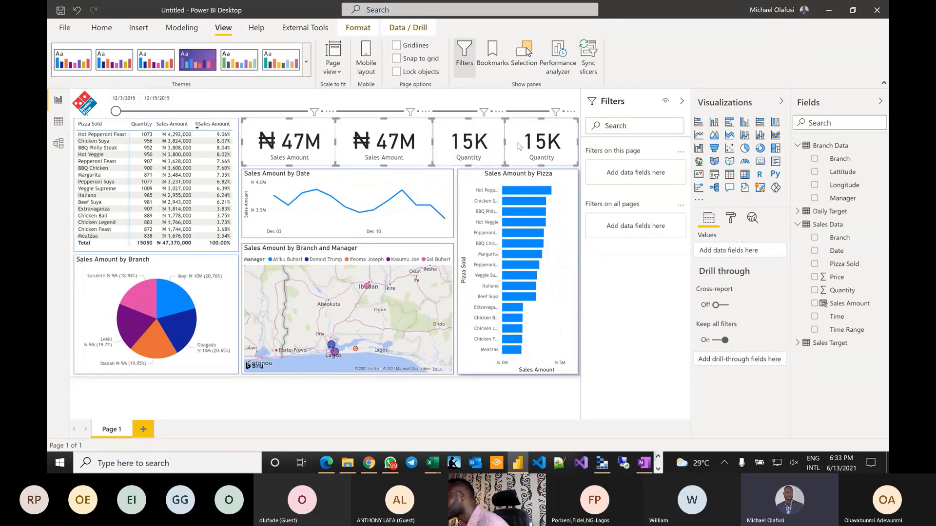
click(730, 218)
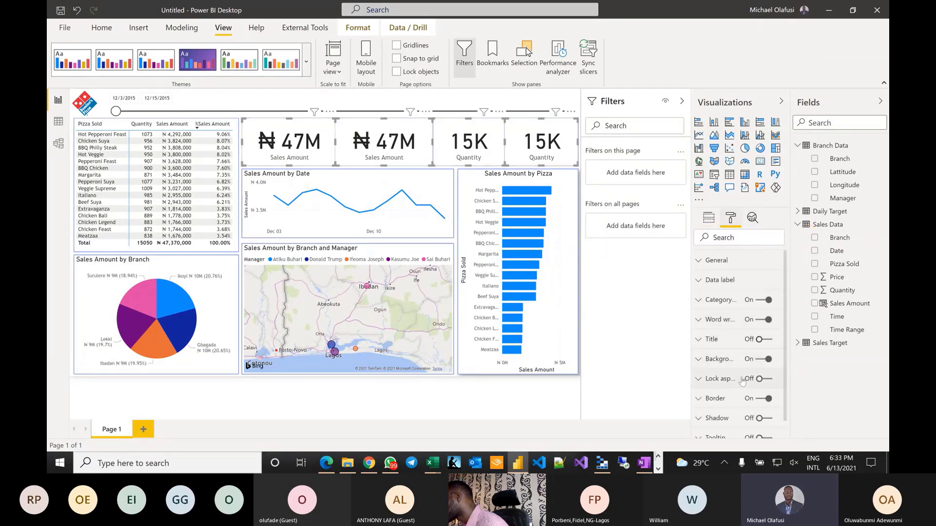
click(761, 418)
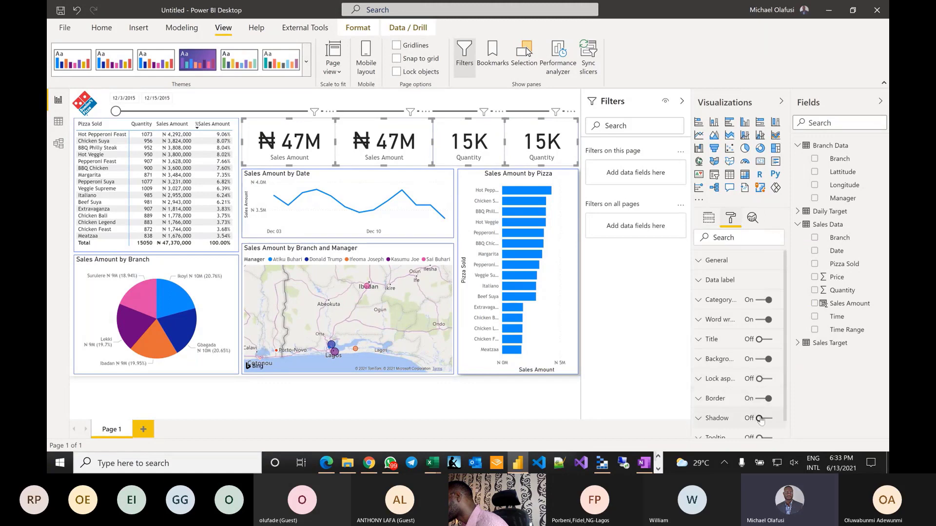
click(357, 400)
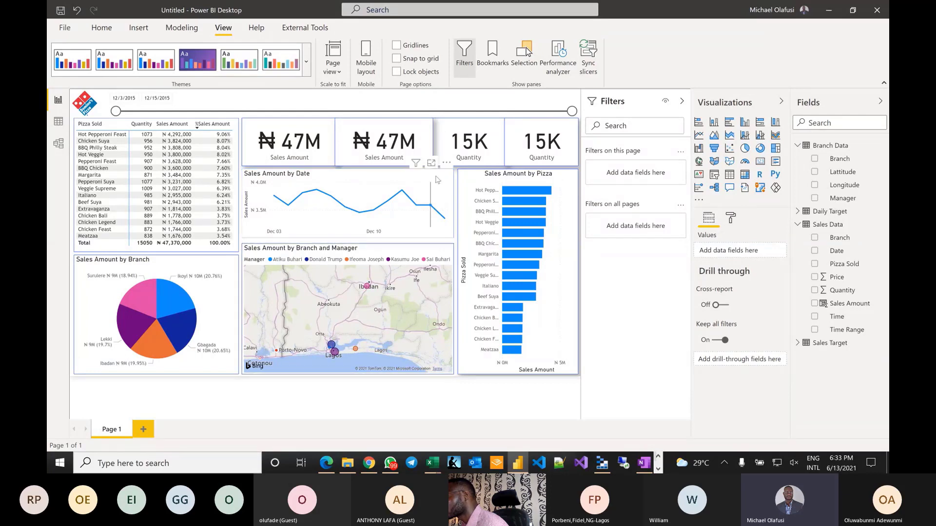
- Widen the third card, 15K Quantity, slightly to the left
click(437, 144)
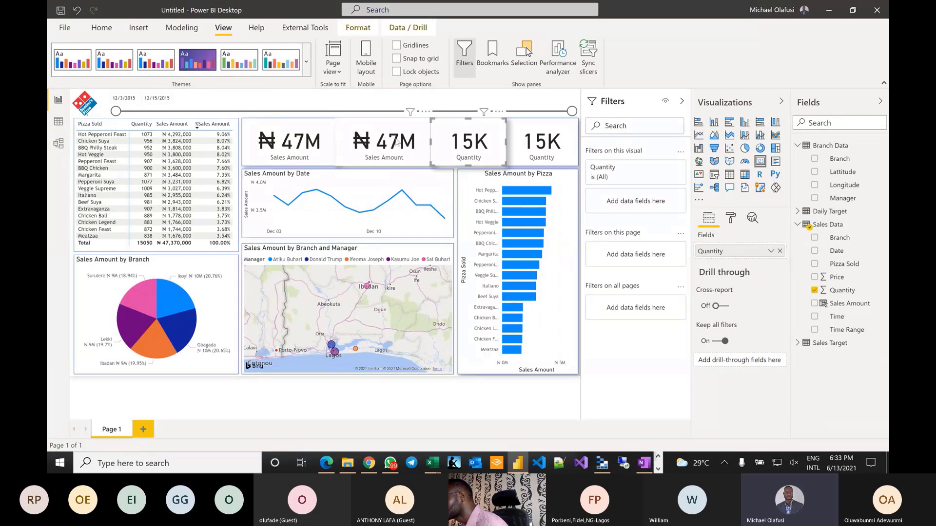
click(335, 140)
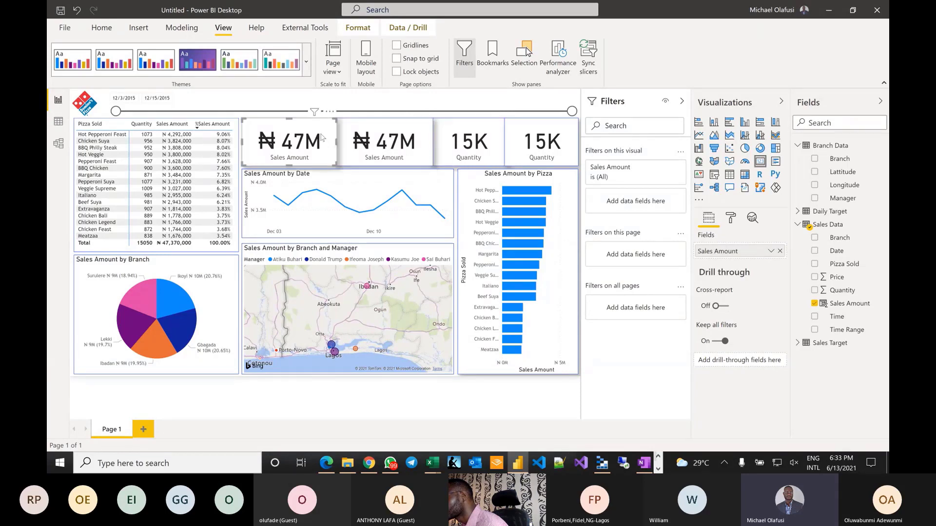
click(434, 144)
drag(431, 140, 428, 140)
click(488, 400)
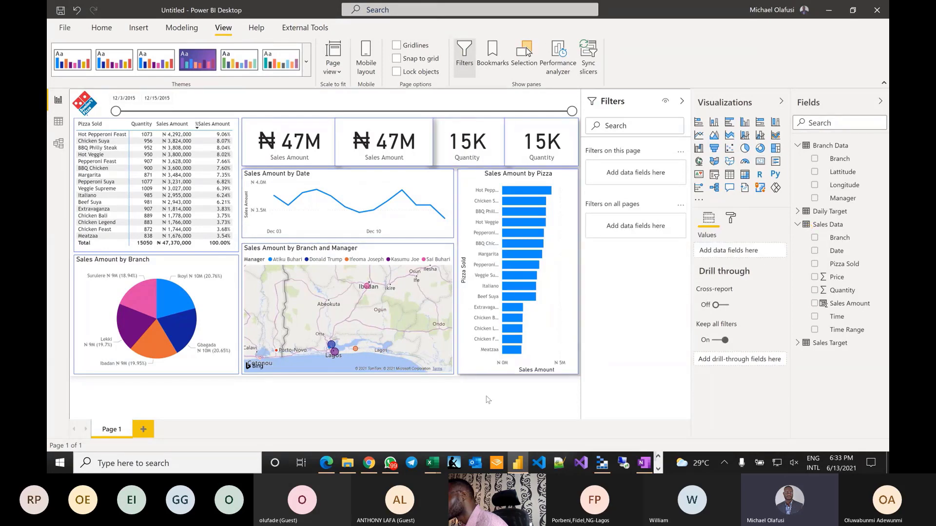
click(445, 136)
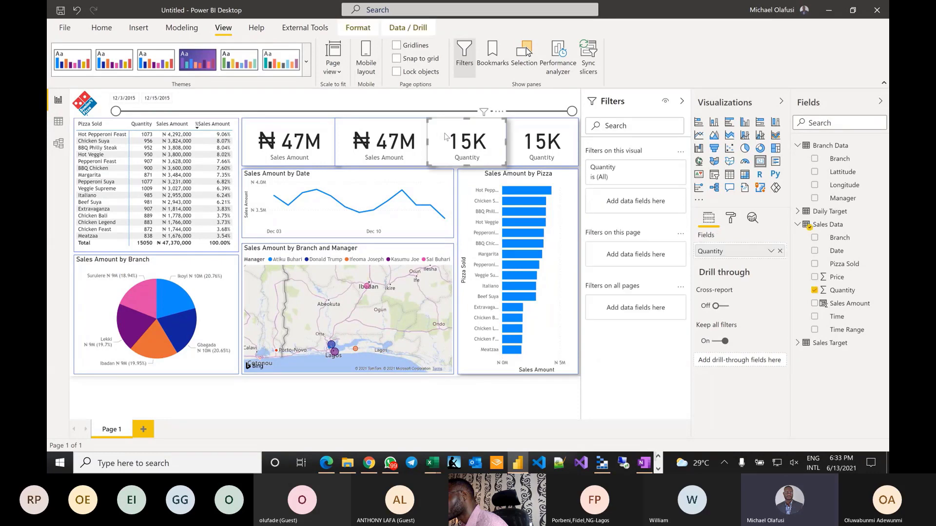
click(413, 129)
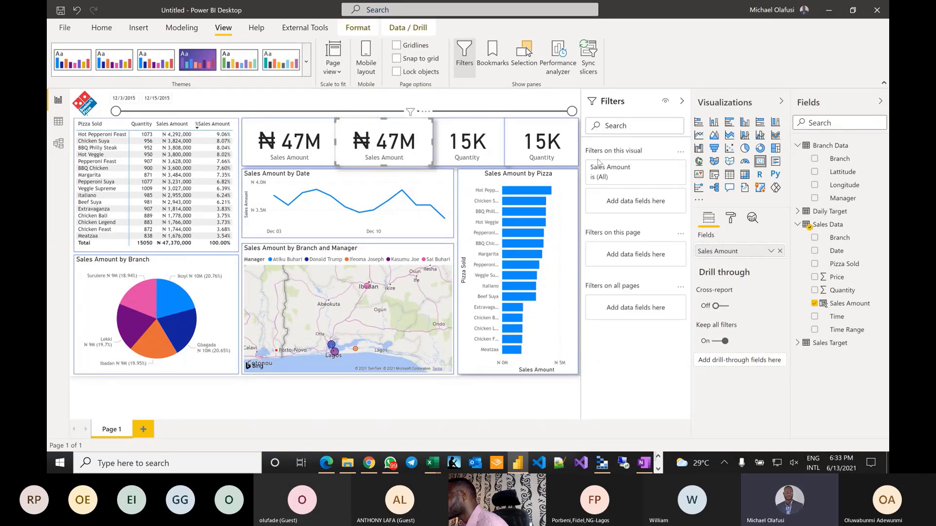
- Open the Selection pane from the View ribbon and move the Quantity card in the layer order
click(181, 27)
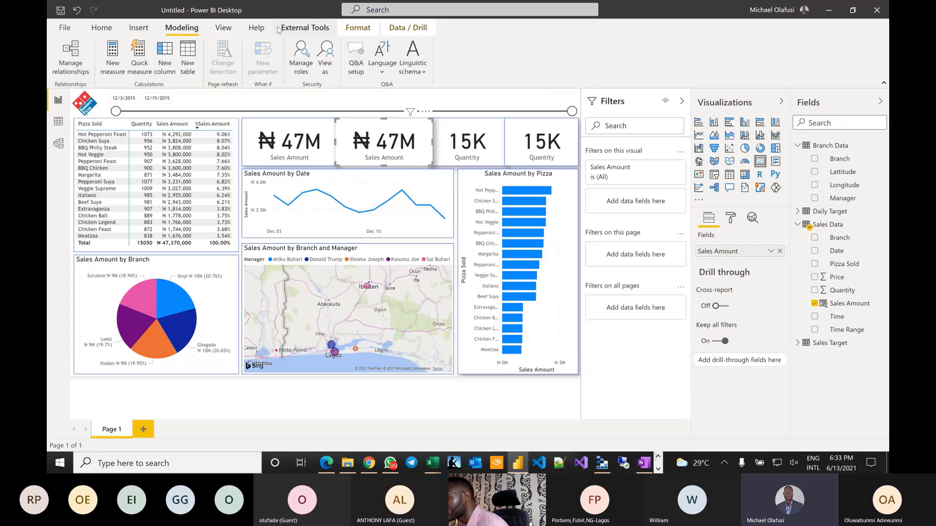
click(223, 28)
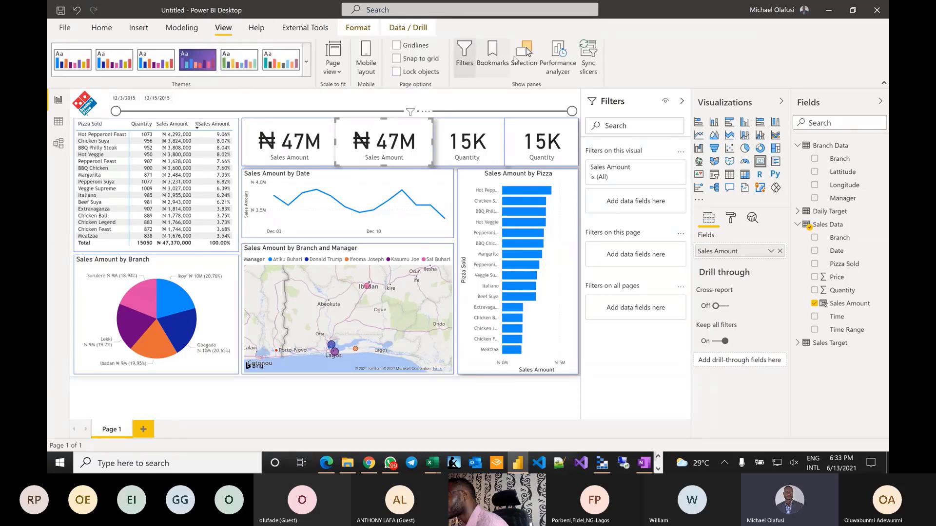
click(524, 56)
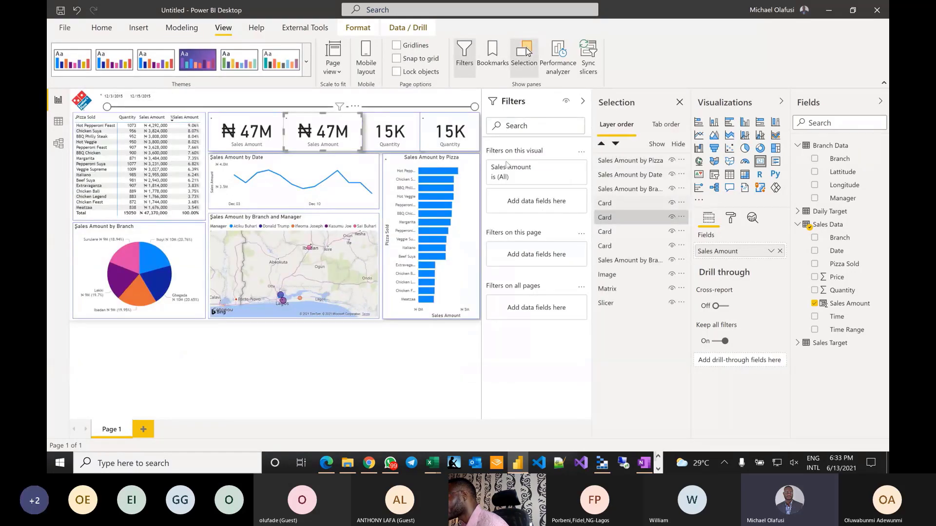
click(393, 127)
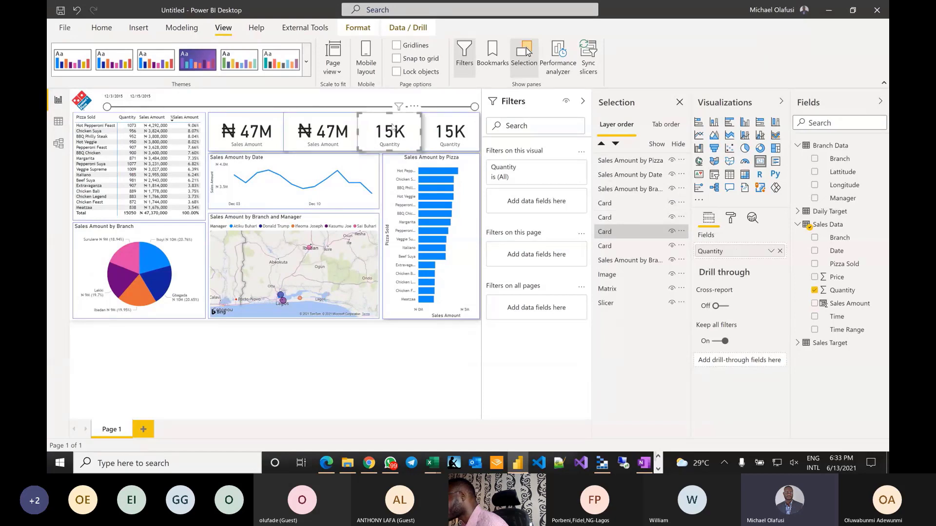
click(341, 134)
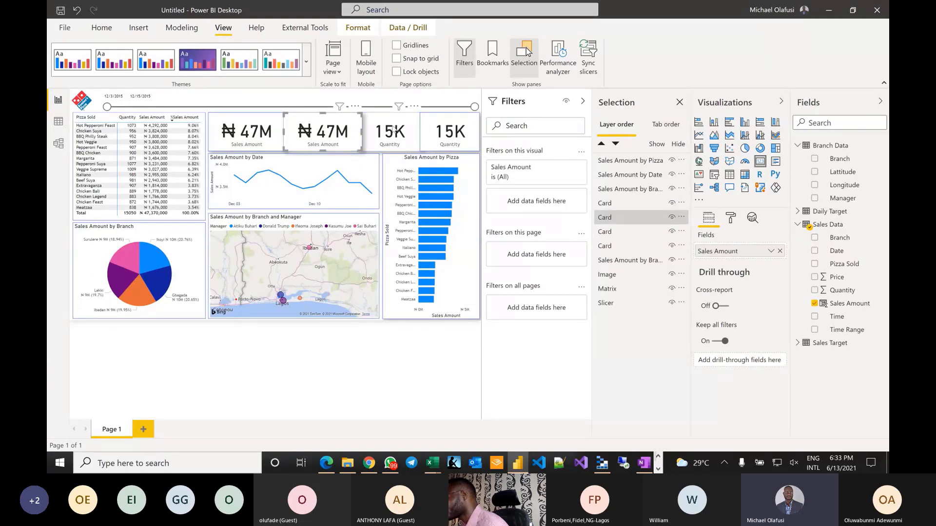
drag(629, 232, 620, 208)
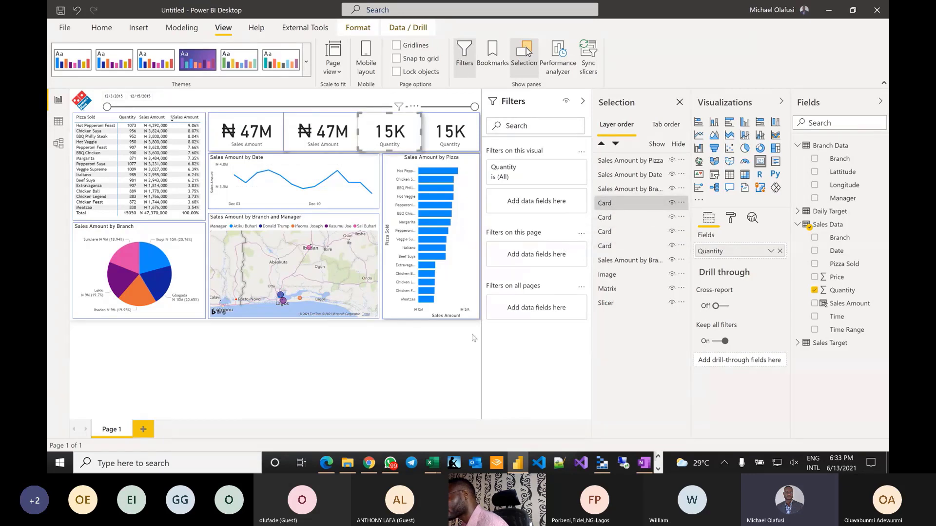
click(358, 378)
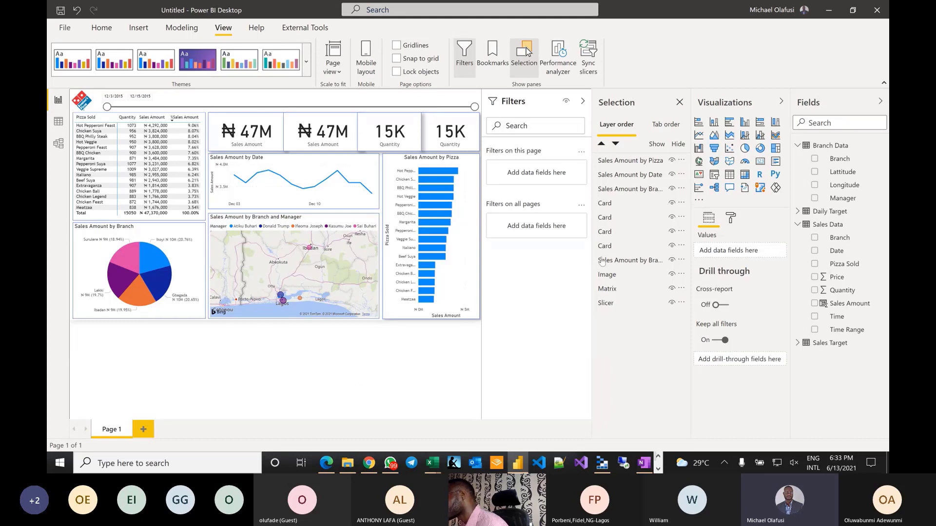
- Identify which Selection pane entry is each Quantity and Sales Amount card
click(613, 208)
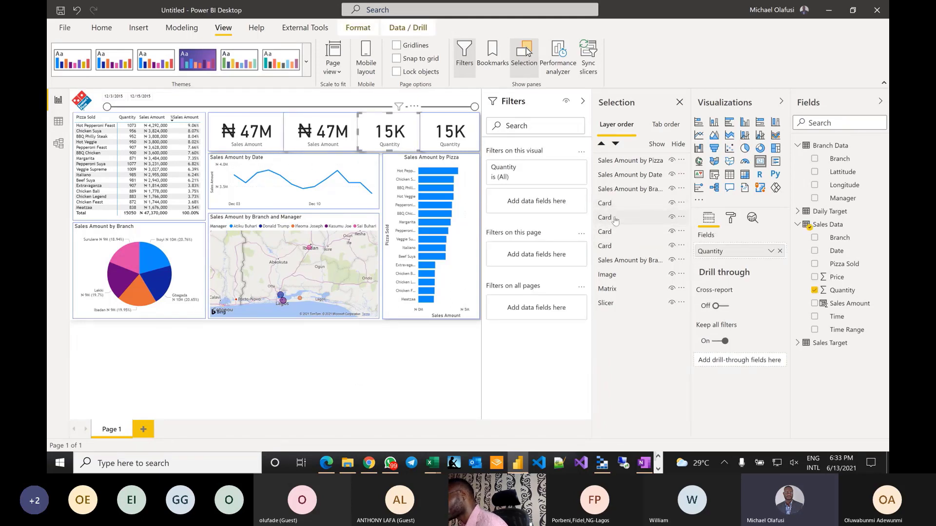
click(616, 221)
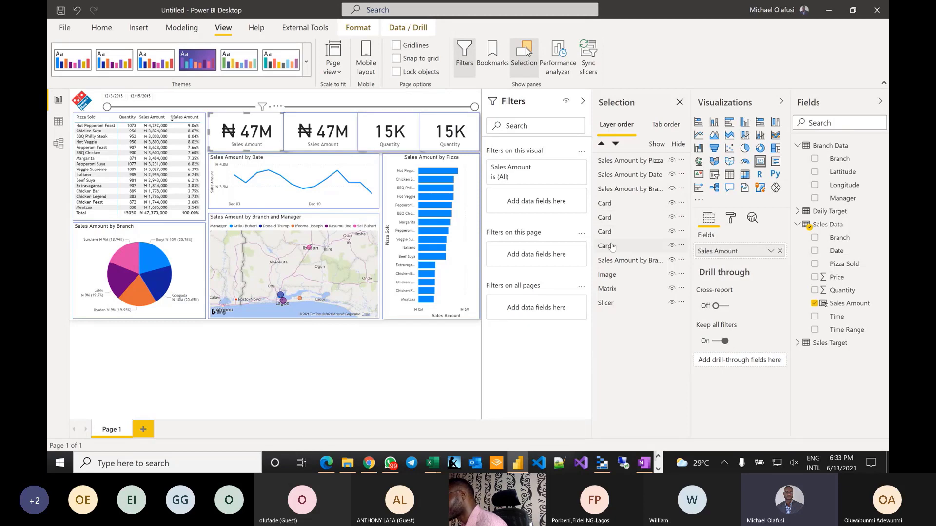
click(618, 232)
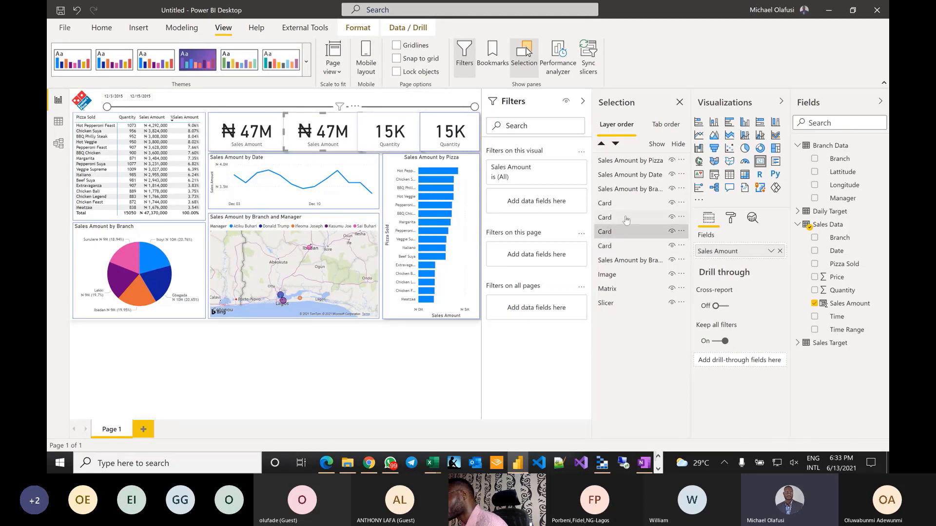
click(617, 204)
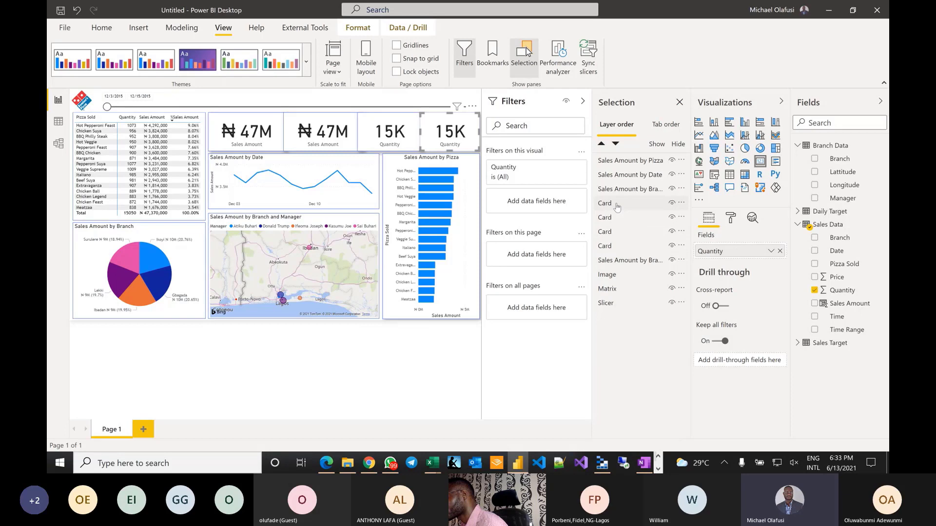
click(354, 347)
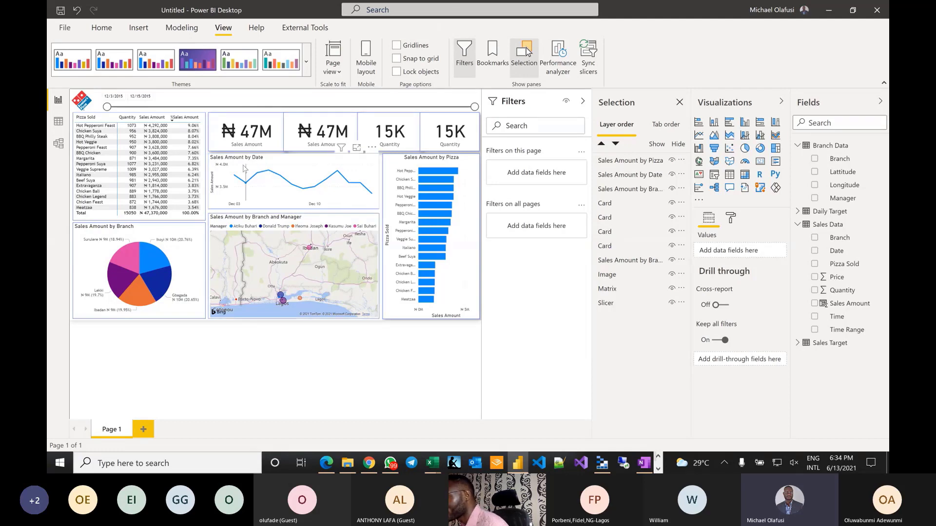
- Turn on drop shadows for the Sales Amount by Date line chart and the map
click(218, 195)
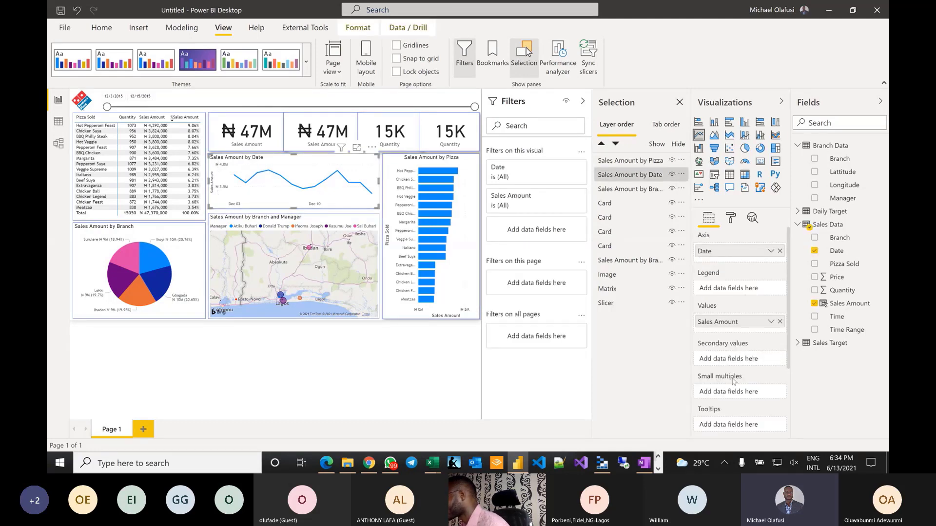
scroll(730, 354, down, 2)
click(730, 217)
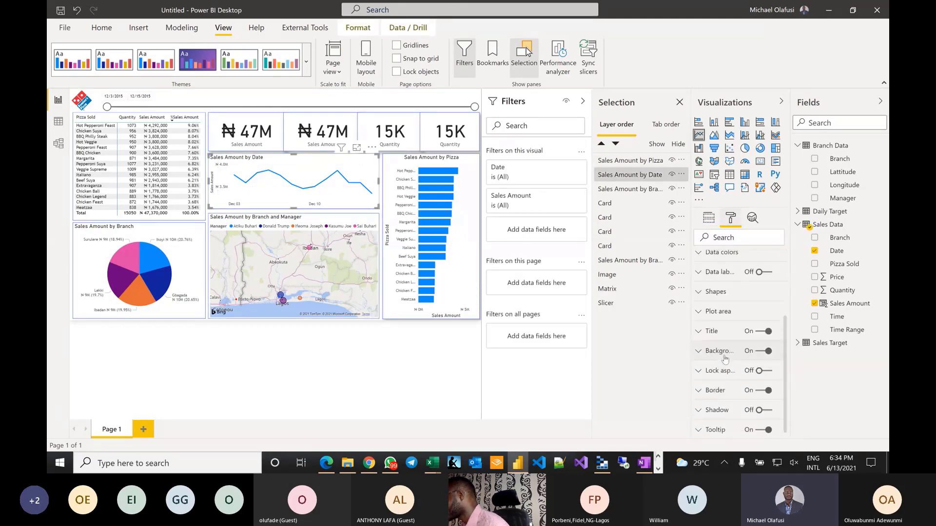
click(759, 409)
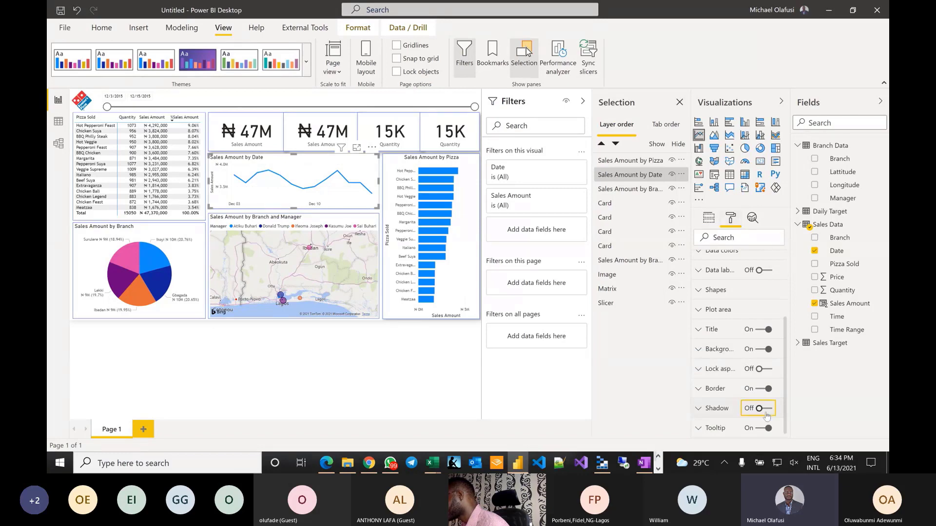
click(213, 218)
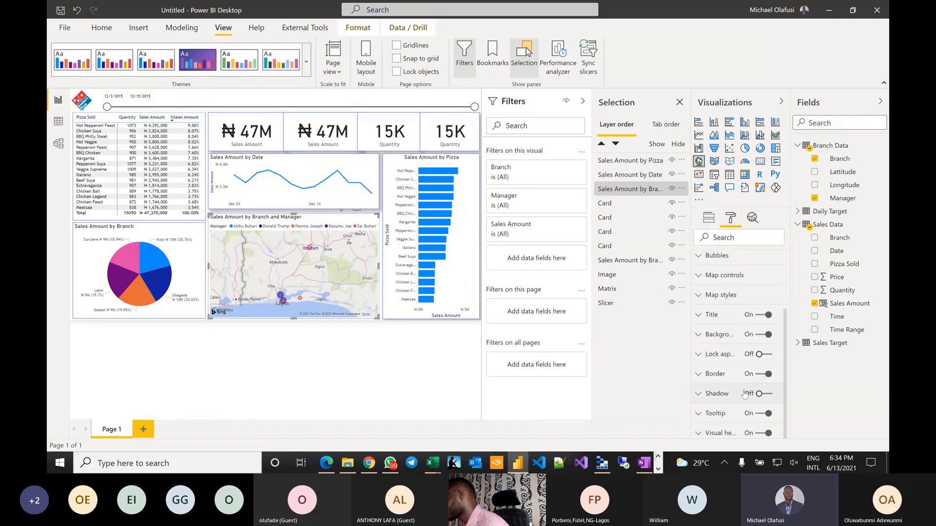
click(765, 395)
click(766, 395)
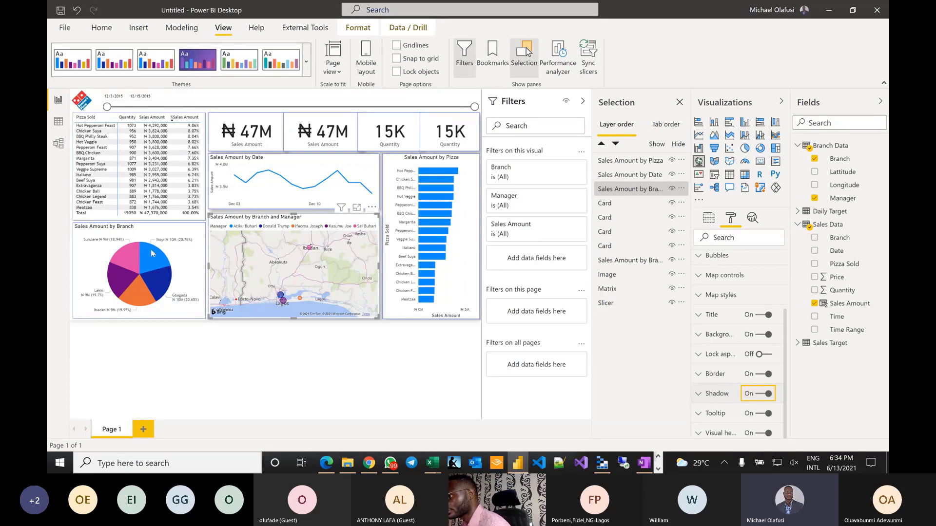
- Add drop shadows to the Sales Amount by Branch pie chart and the pizza sales matrix
click(195, 234)
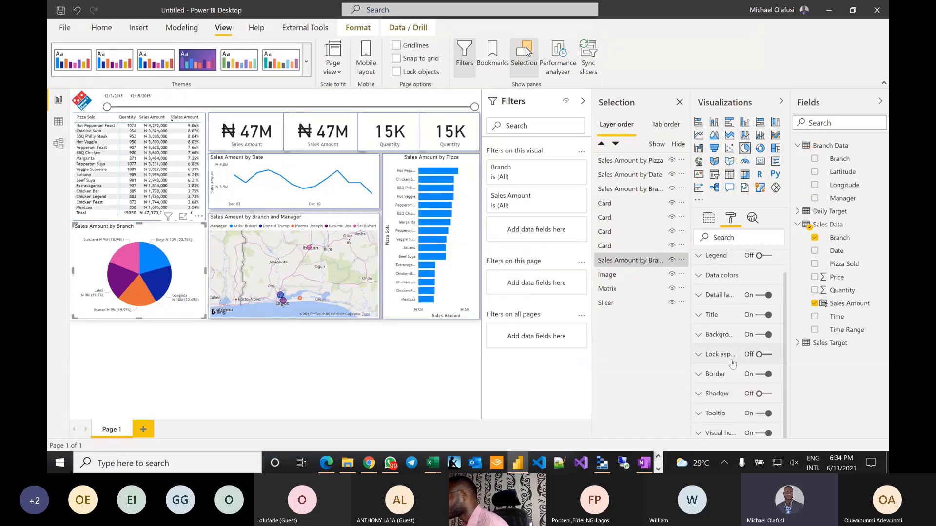
click(763, 394)
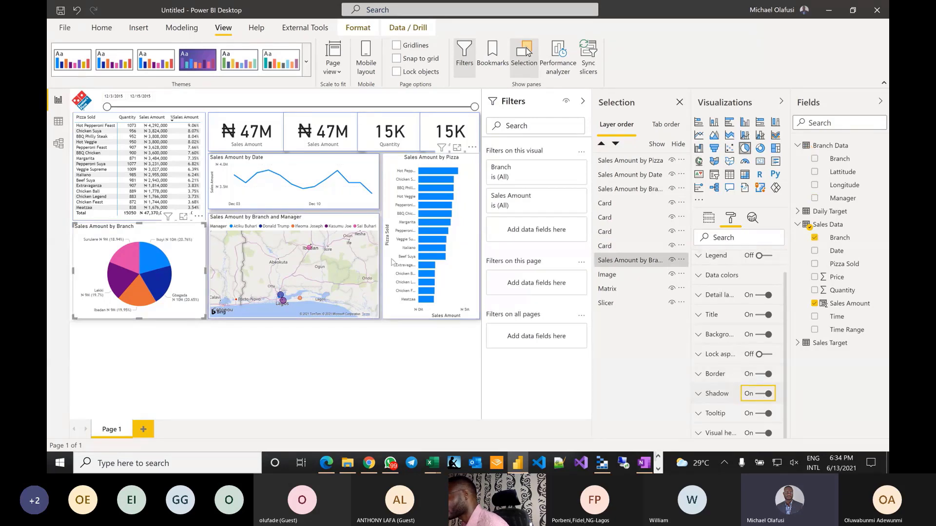
click(114, 119)
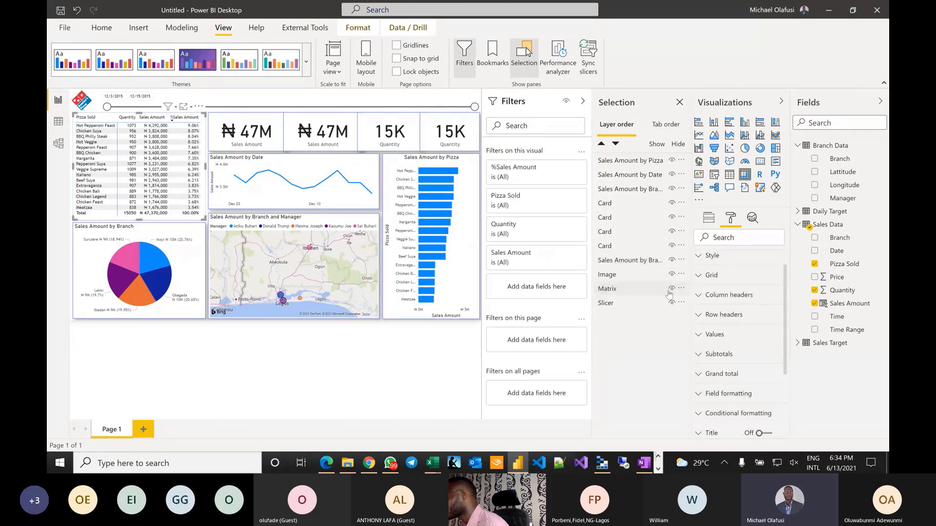
scroll(728, 390, down, 3)
click(765, 394)
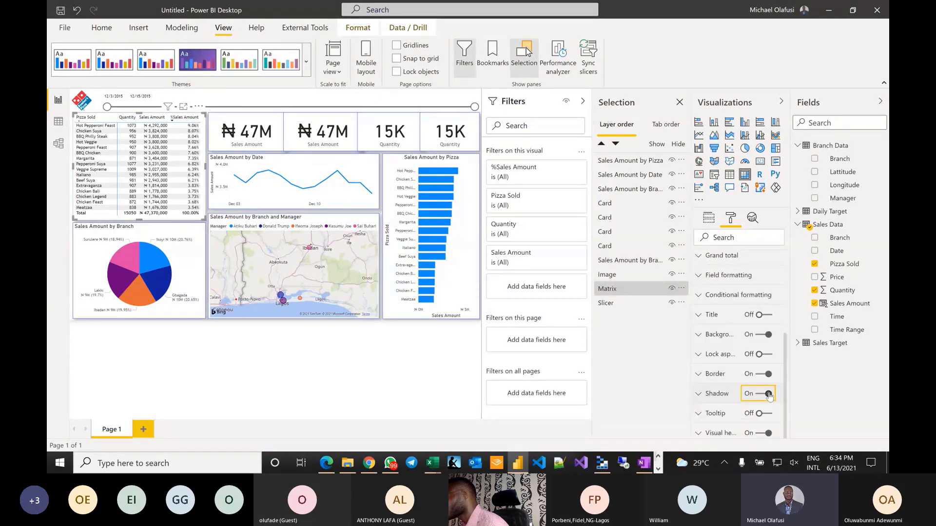
click(180, 409)
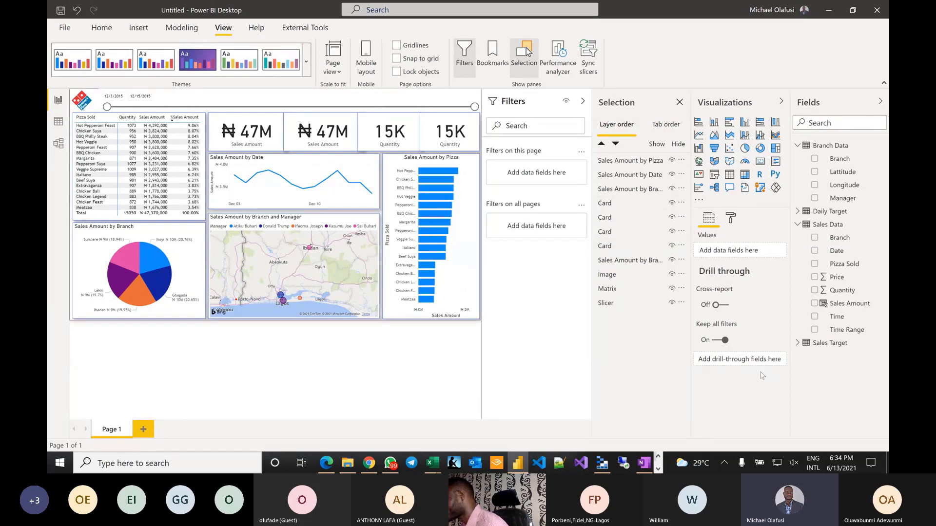
- Try a White 10% darker page background, then switch it back to White
click(730, 219)
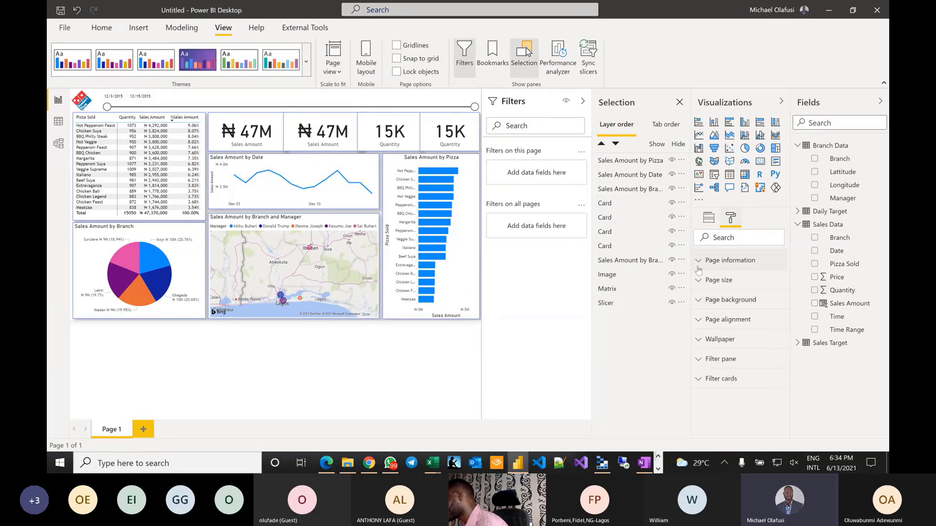
click(702, 301)
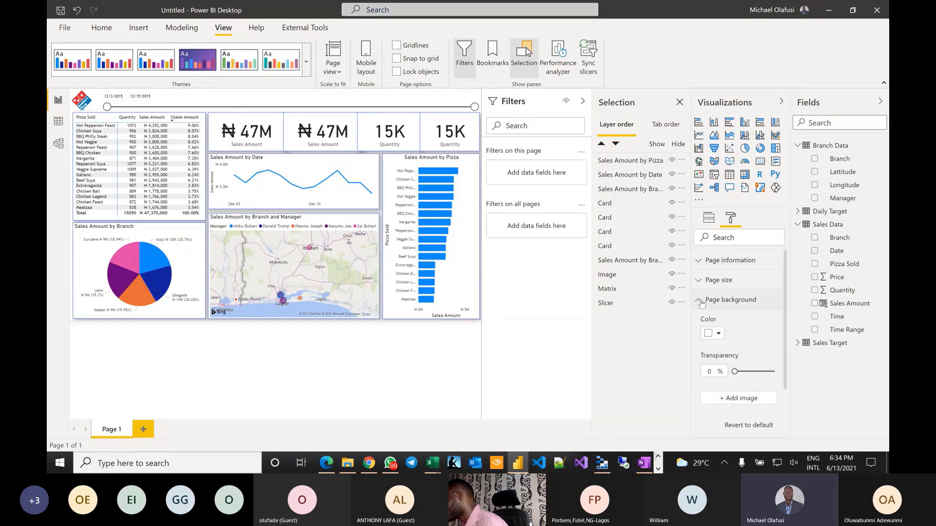
click(719, 333)
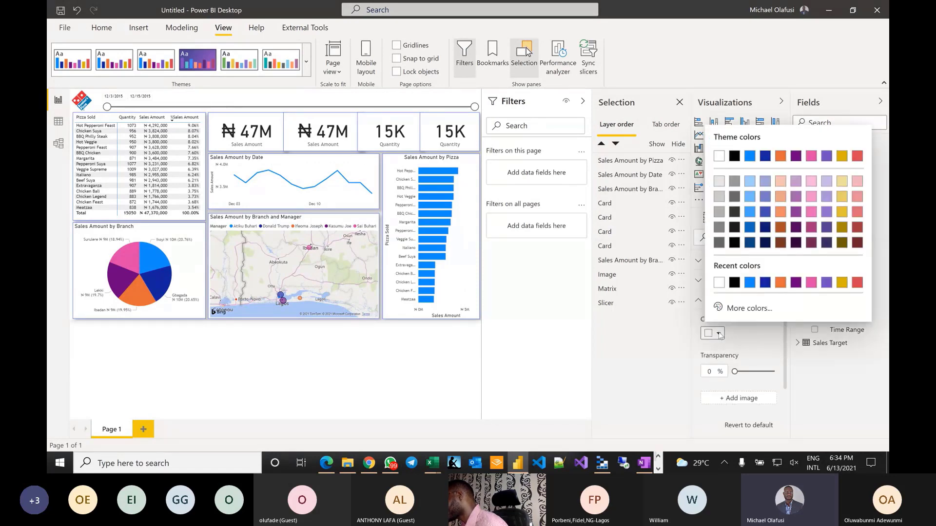
click(719, 182)
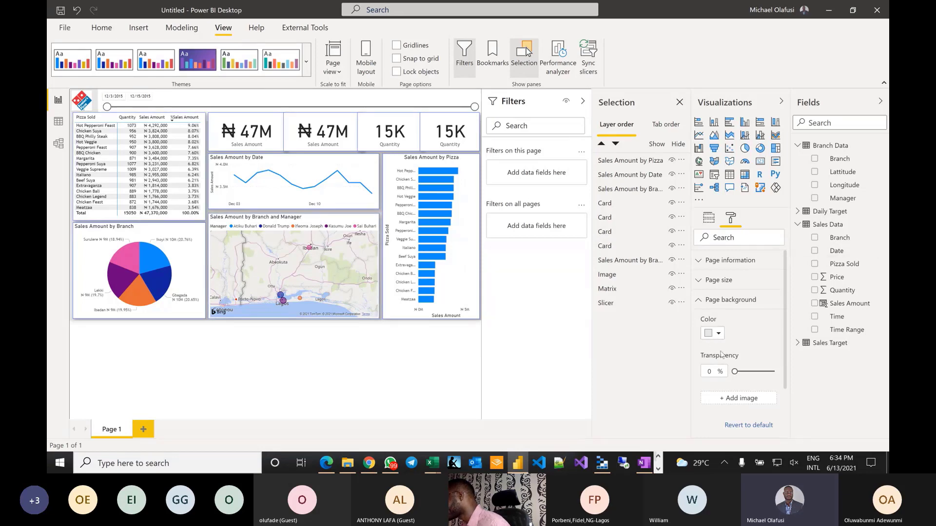
click(720, 335)
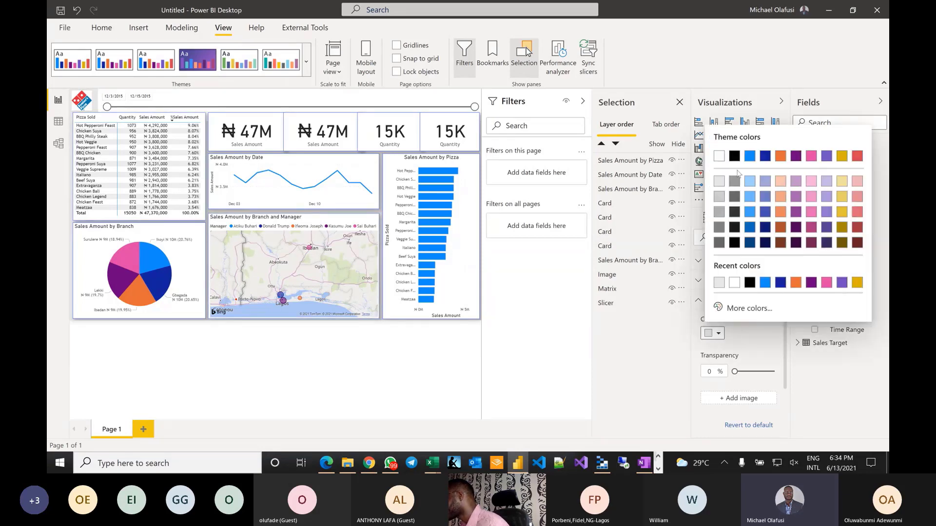
click(718, 156)
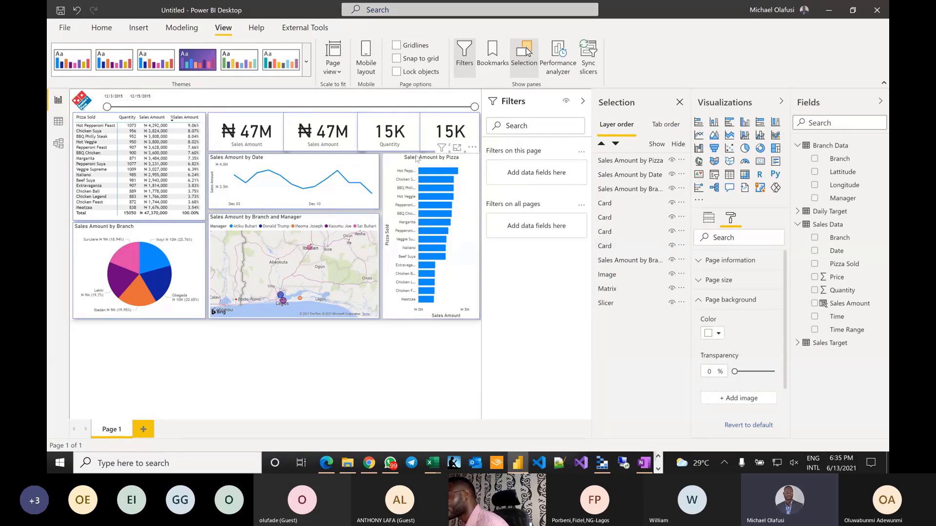
- Give the Sales Amount by Pizza bar chart title a light-blue background
click(397, 161)
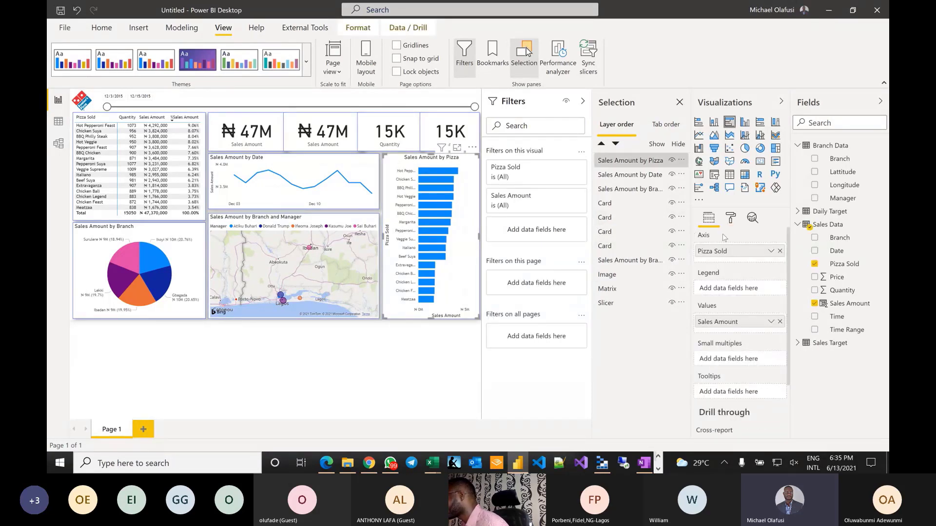
click(732, 218)
scroll(728, 348, down, 3)
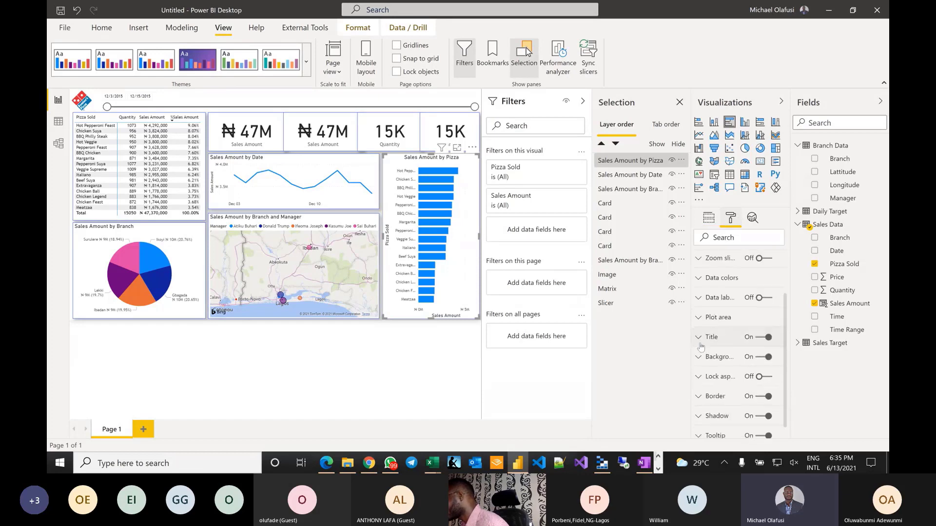
click(699, 337)
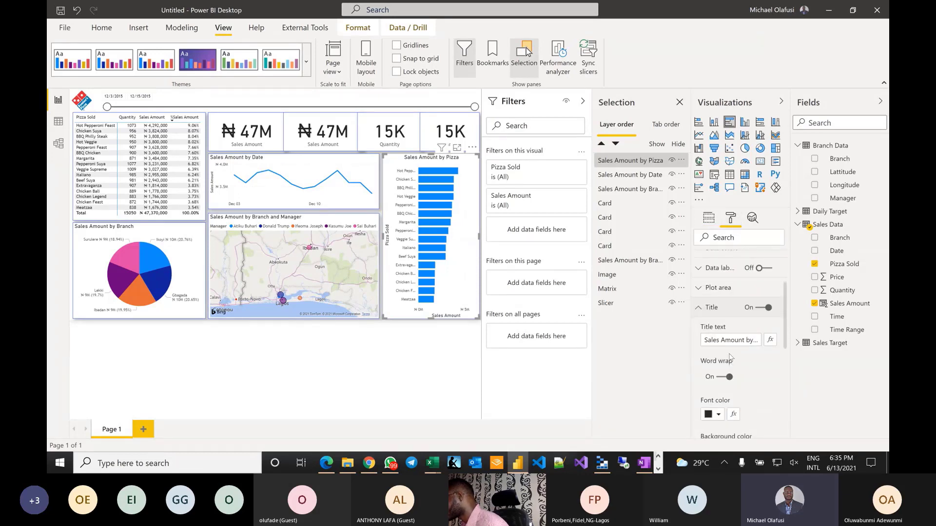
scroll(730, 360, down, 5)
click(719, 325)
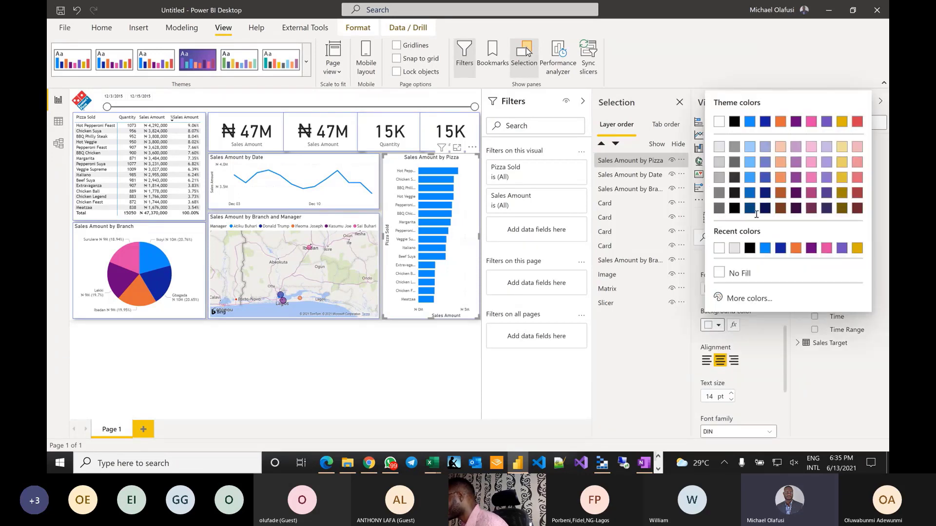
click(749, 148)
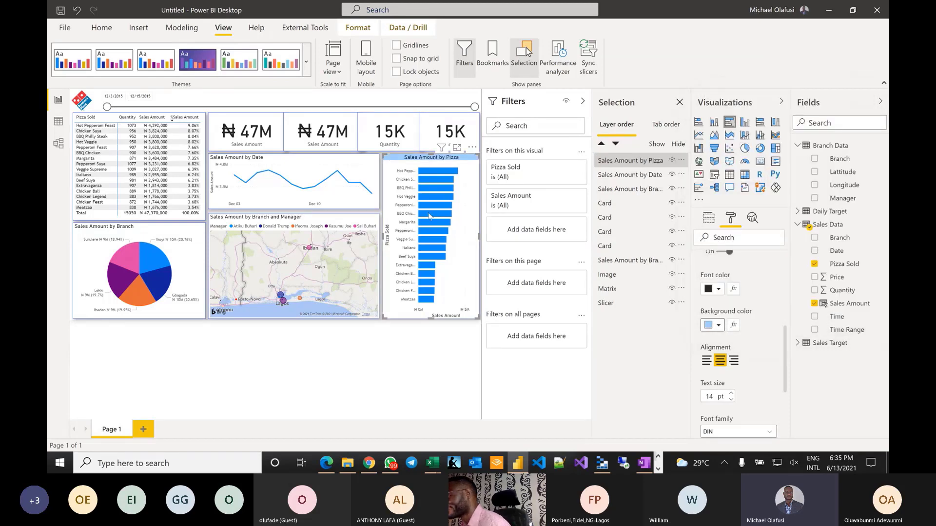
- Give the line chart title a centered light-blue background and rename it 'Daily Sales Trend'
click(260, 159)
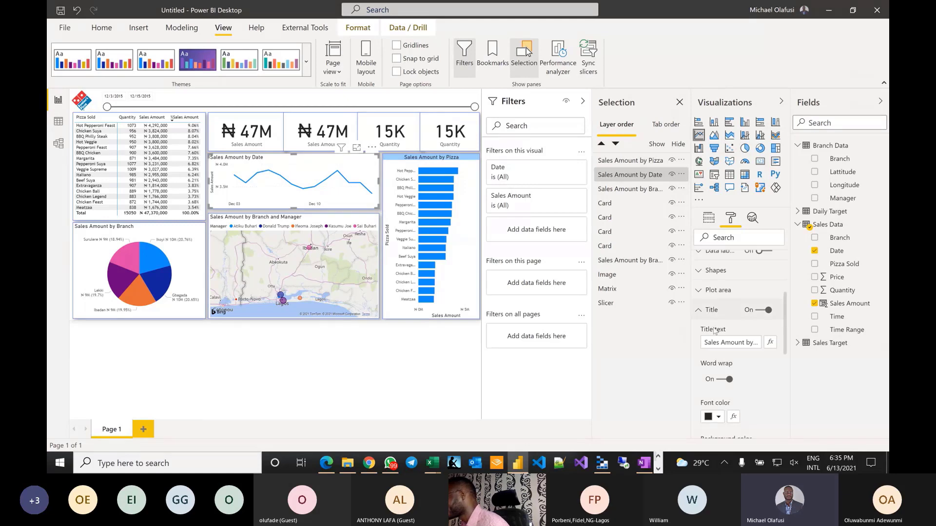
scroll(730, 369, down, 1)
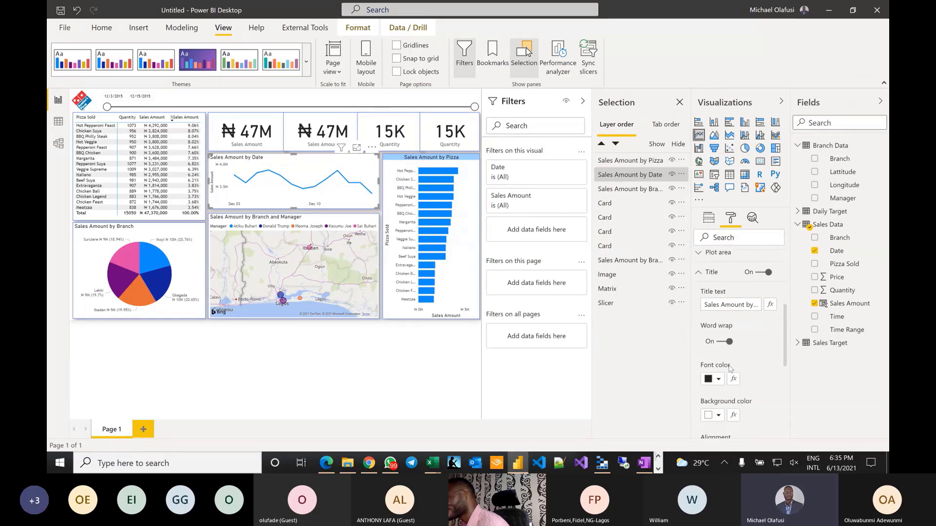
scroll(730, 369, down, 1)
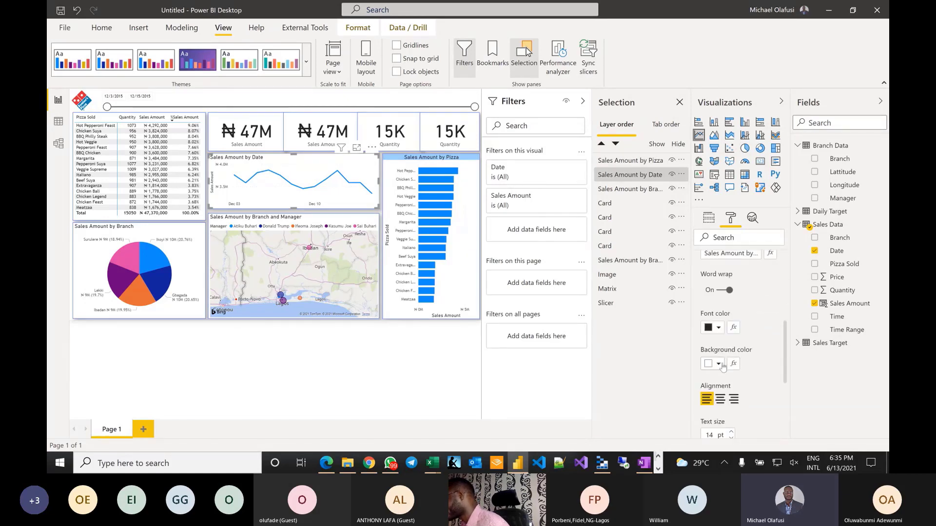
click(719, 365)
click(748, 186)
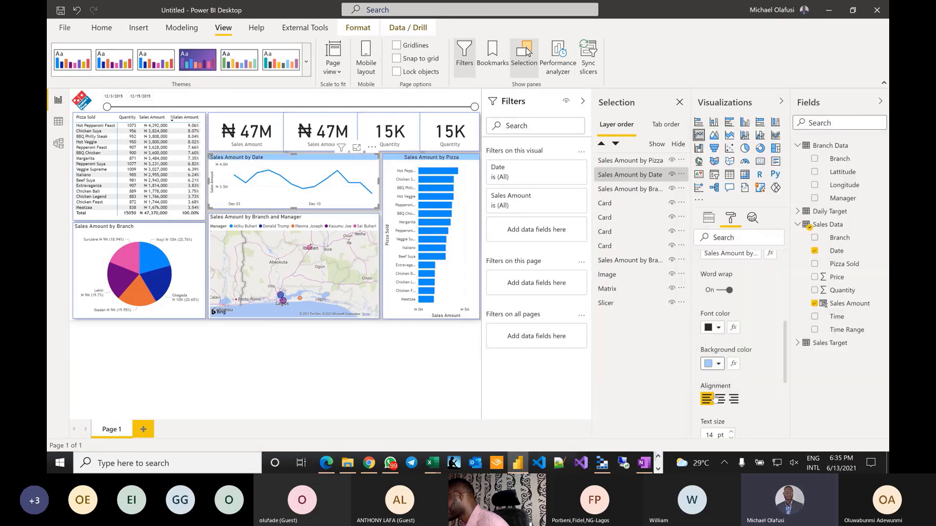
click(721, 400)
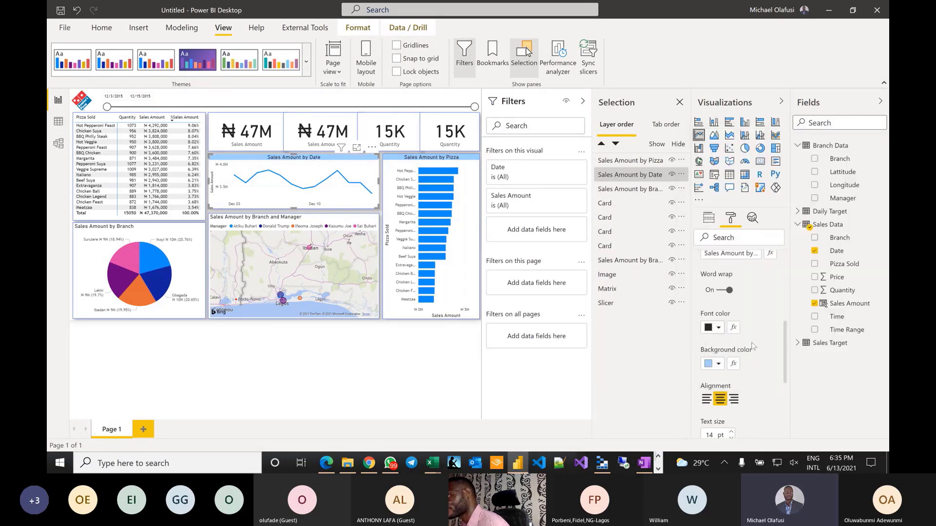
click(726, 254)
key(ctrl+a)
text(D)
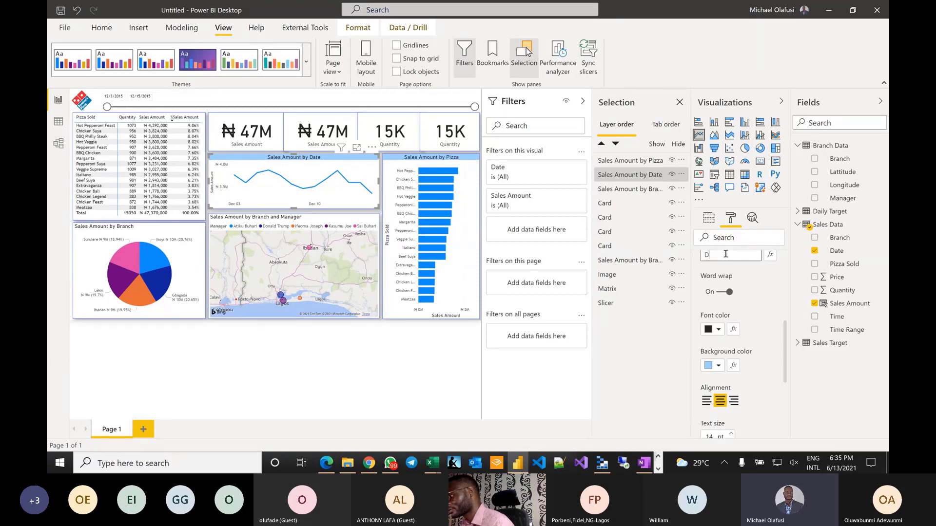
text(aily Sales)
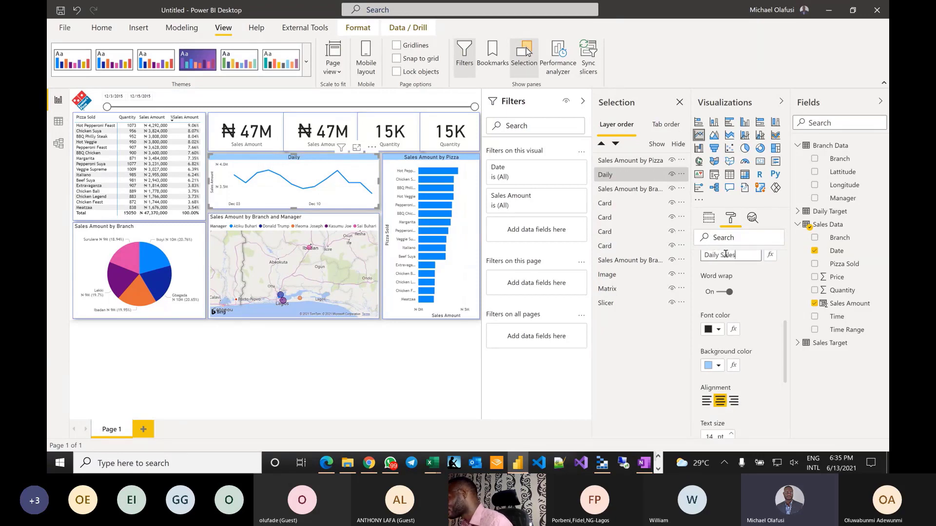
text( Tre)
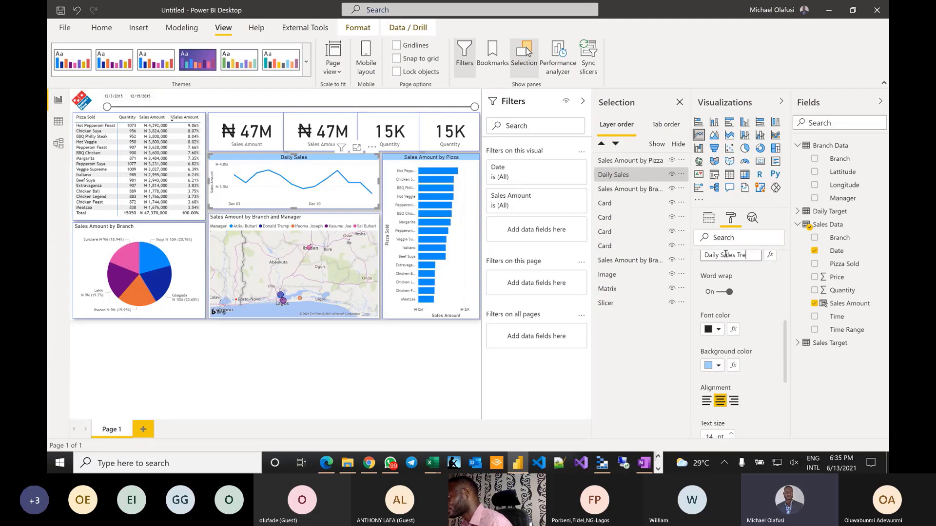
text(mdnd)
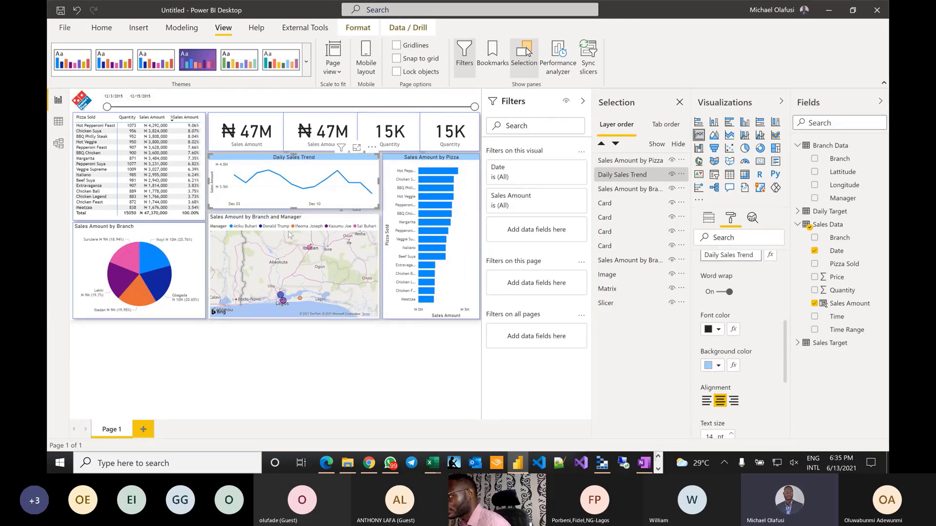
- Give the map title a centered light-blue background and rename it 'Sales Amount by Branch'
click(313, 222)
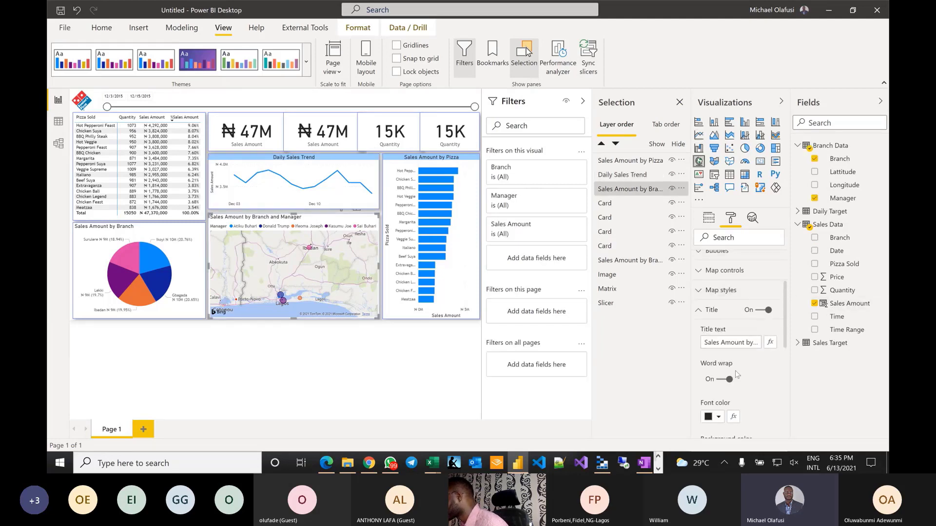
scroll(736, 372, down, 2)
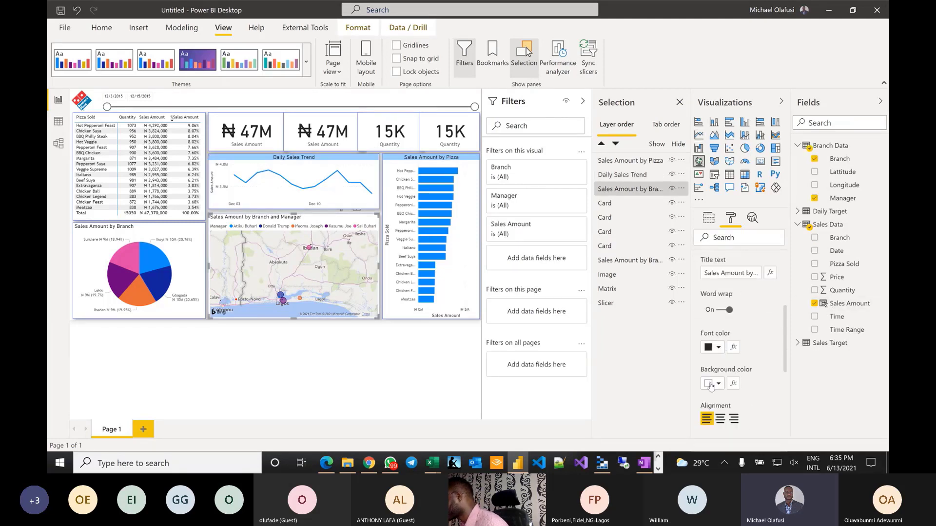
click(711, 386)
click(718, 308)
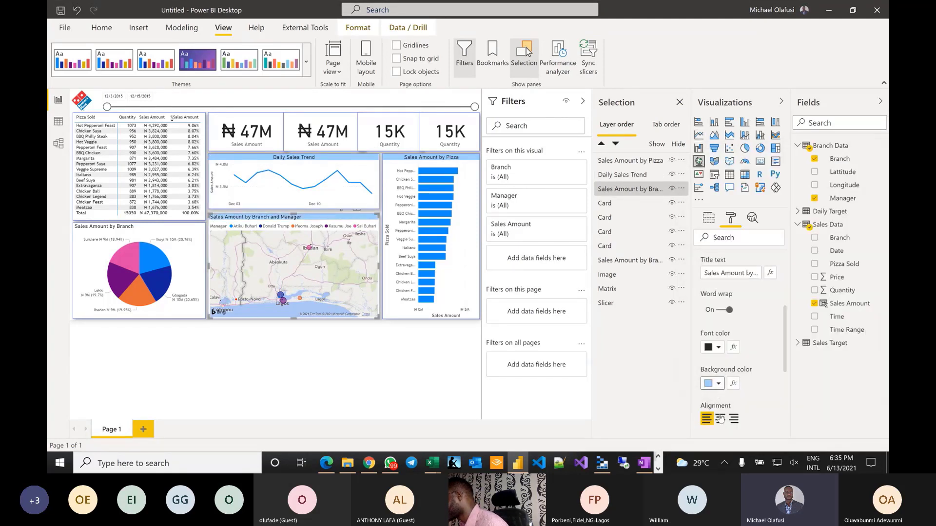
click(720, 418)
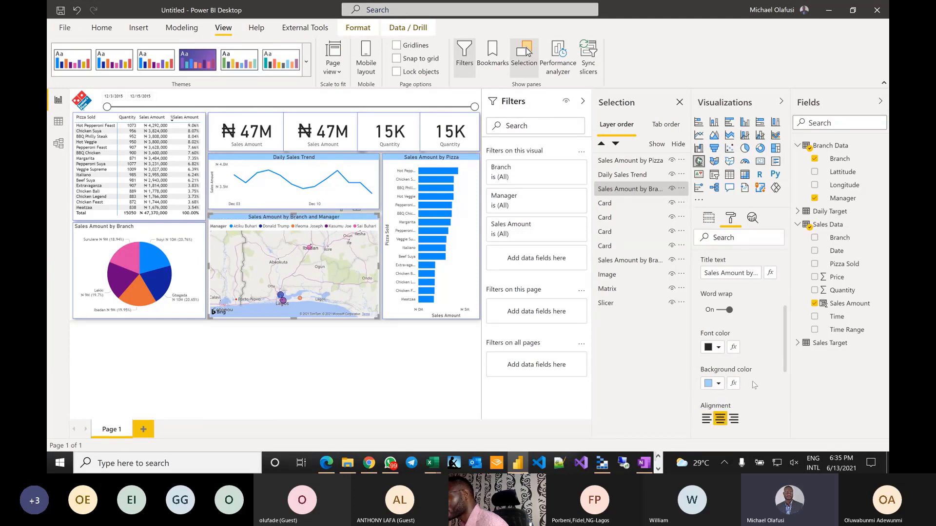
click(746, 273)
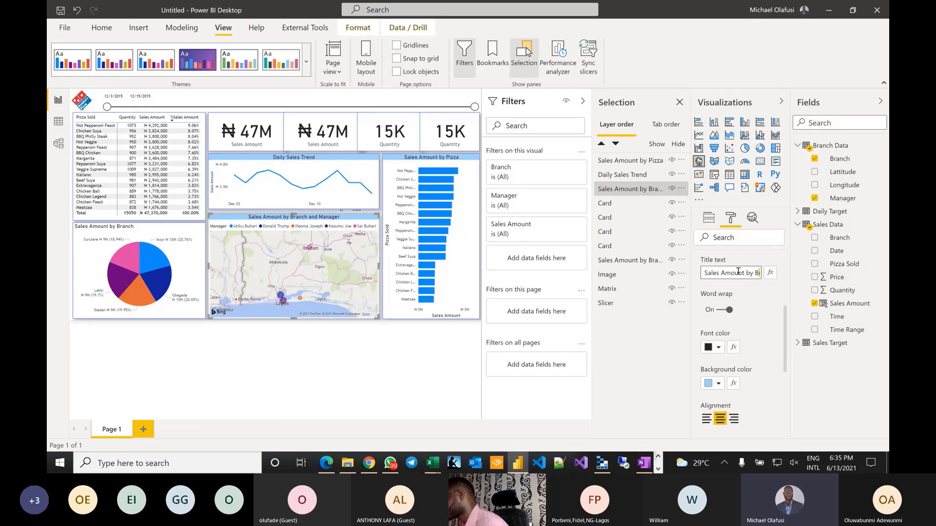
click(738, 272)
key(BackSpace)
key(BackSpace)
key(BackSpace)
key(BackSpace)
key(BackSpace)
key(BackSpace)
key(BackSpace)
key(BackSpace)
key(BackSpace)
key(BackSpace)
key(BackSpace)
key(BackSpace)
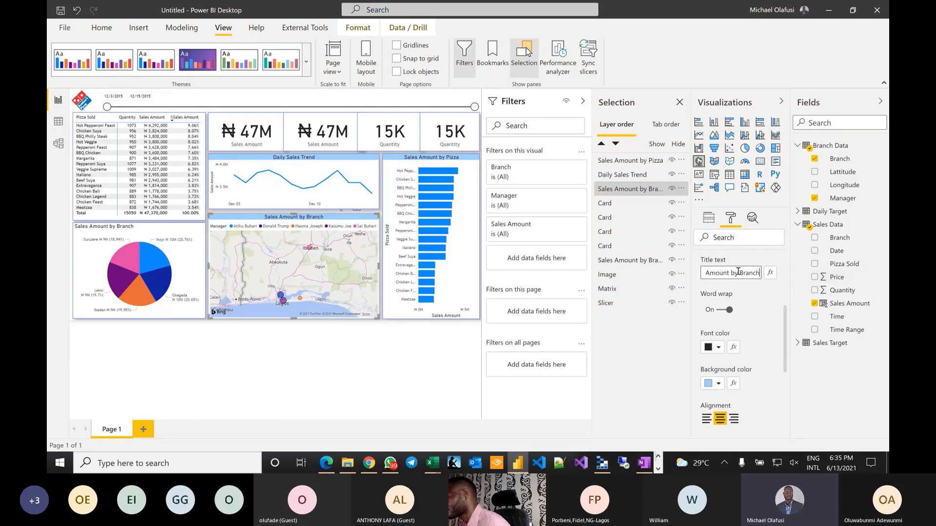
click(131, 231)
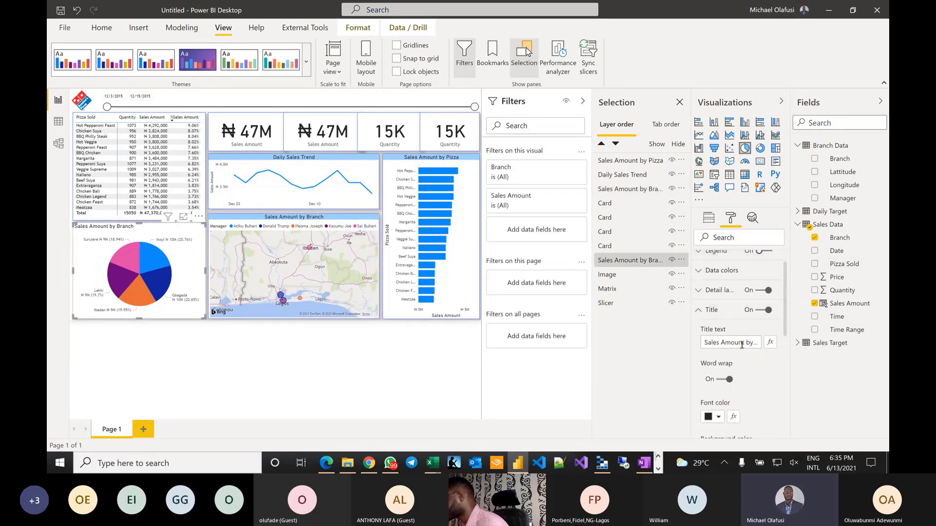
- Center the pie chart title and give it a light-blue background
scroll(730, 404, down, 2)
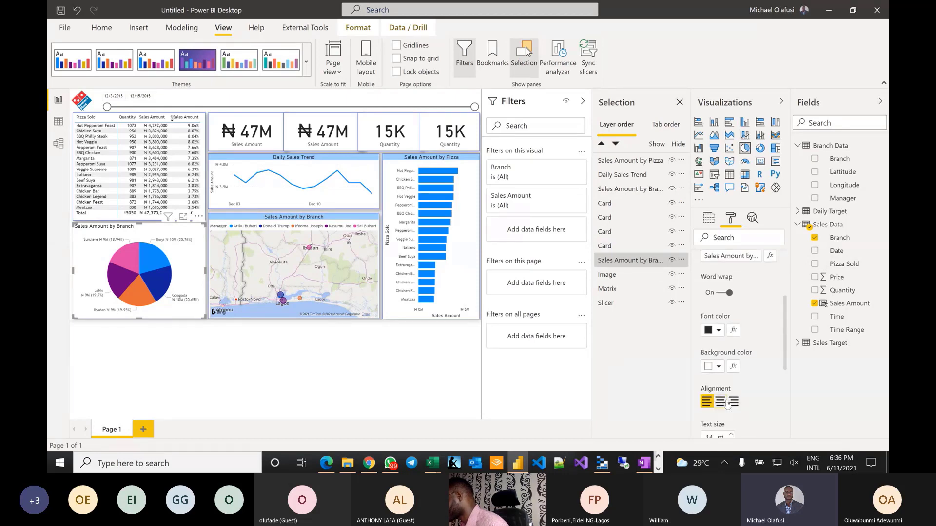
click(720, 401)
click(717, 366)
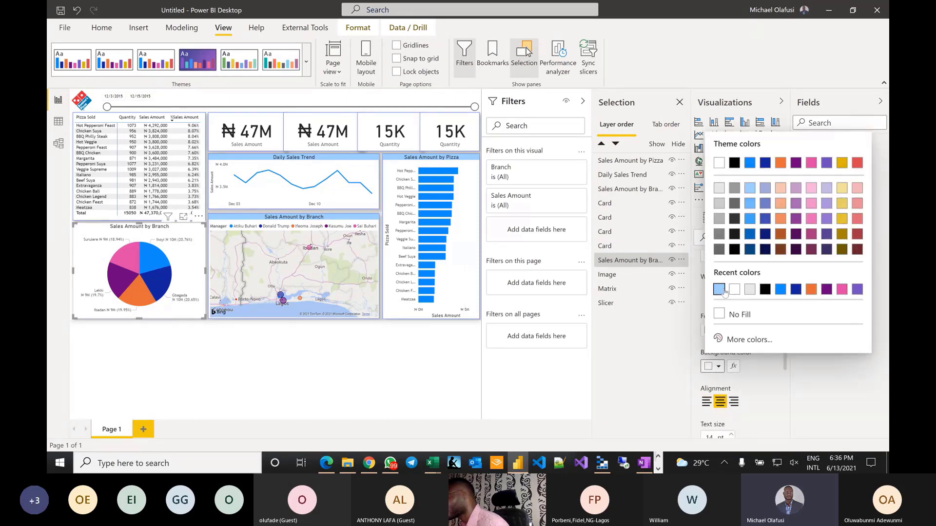
click(719, 289)
click(141, 376)
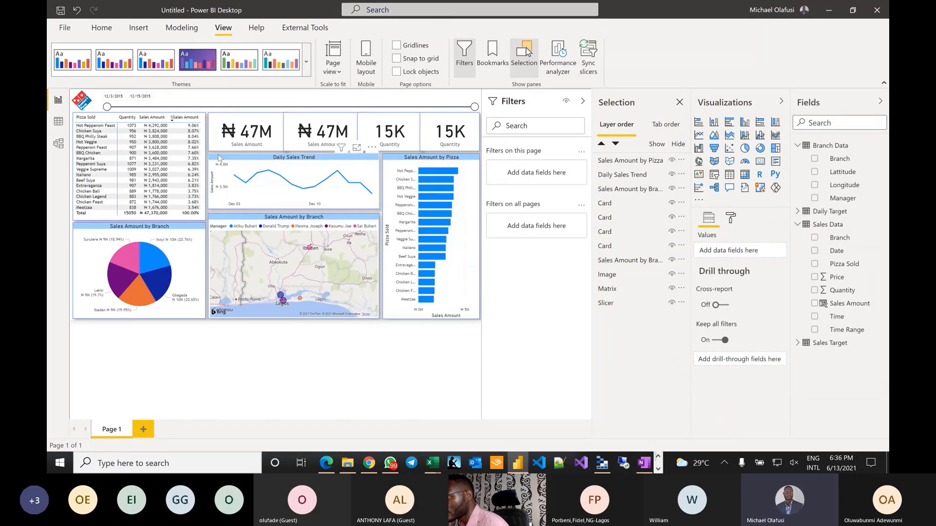
- Give the pizza sales table's column headers a light-blue background and close the Selection pane
click(124, 116)
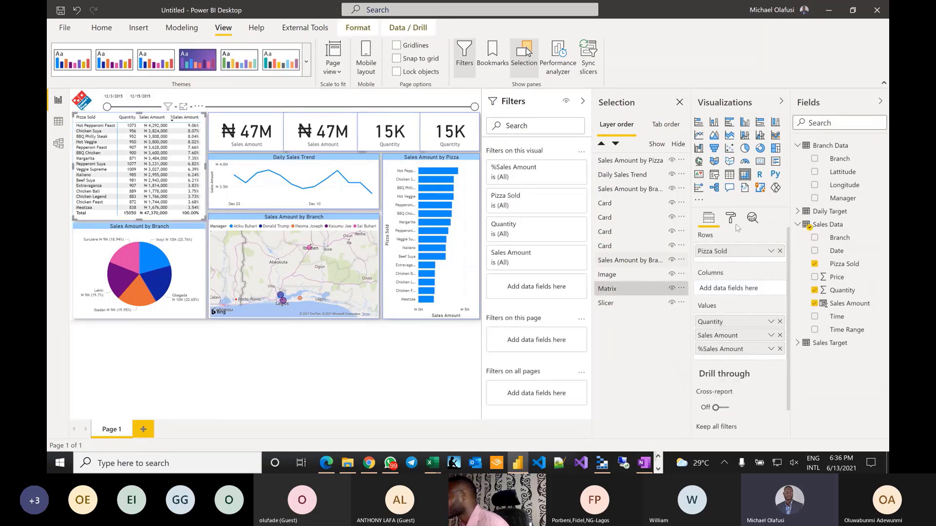
scroll(736, 300, down, 1)
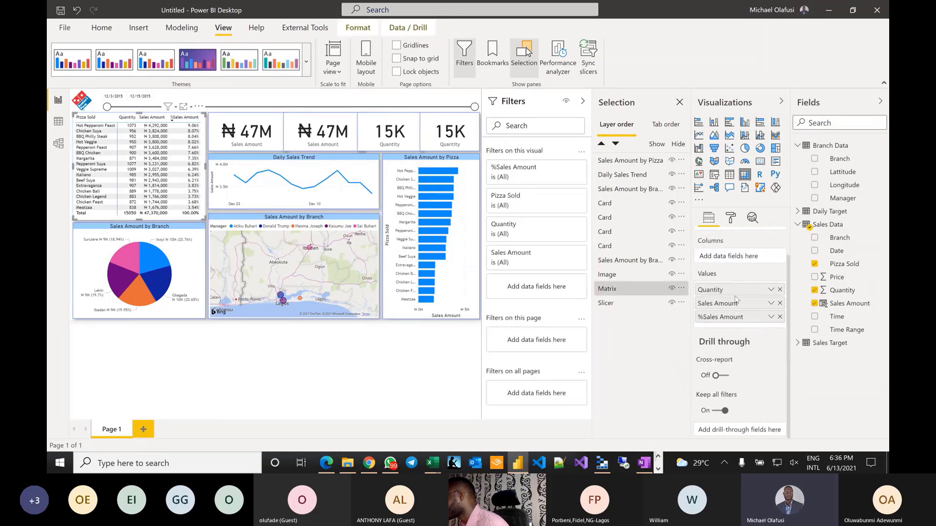
click(731, 219)
click(724, 320)
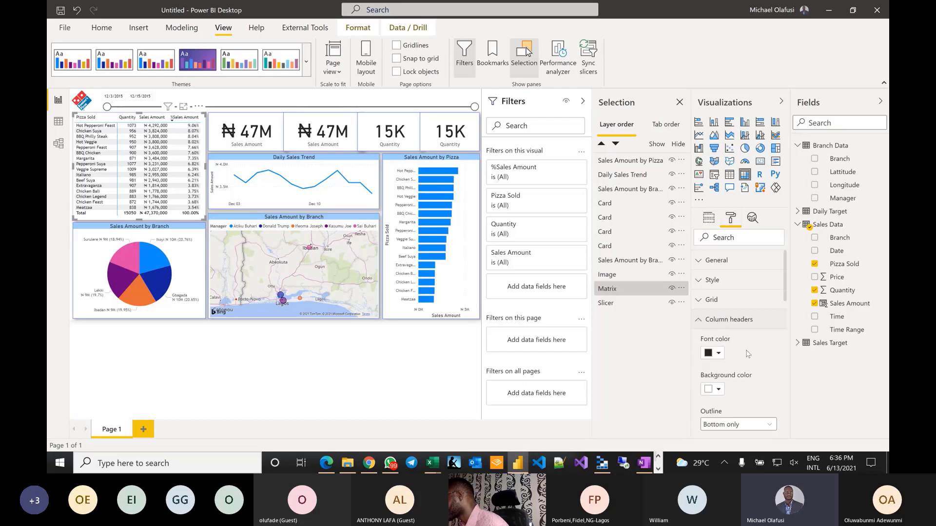
scroll(748, 354, down, 2)
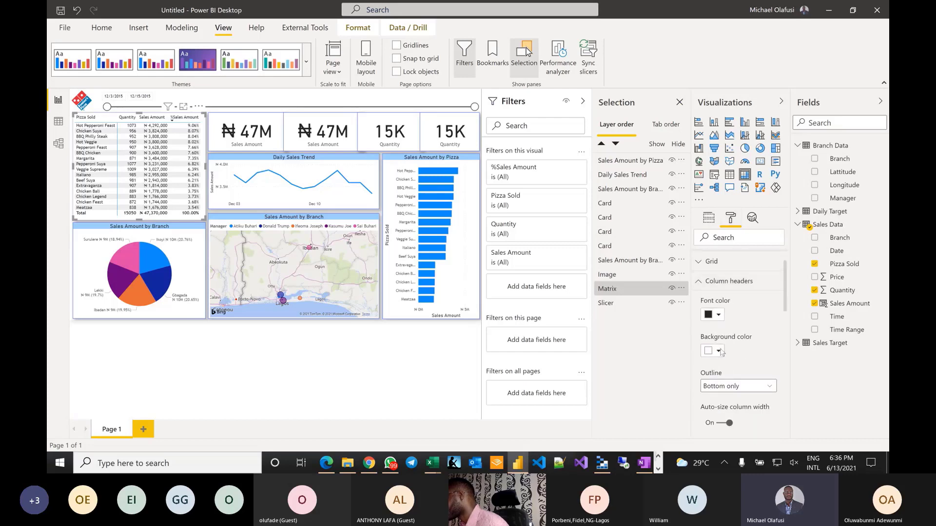
click(721, 353)
click(715, 300)
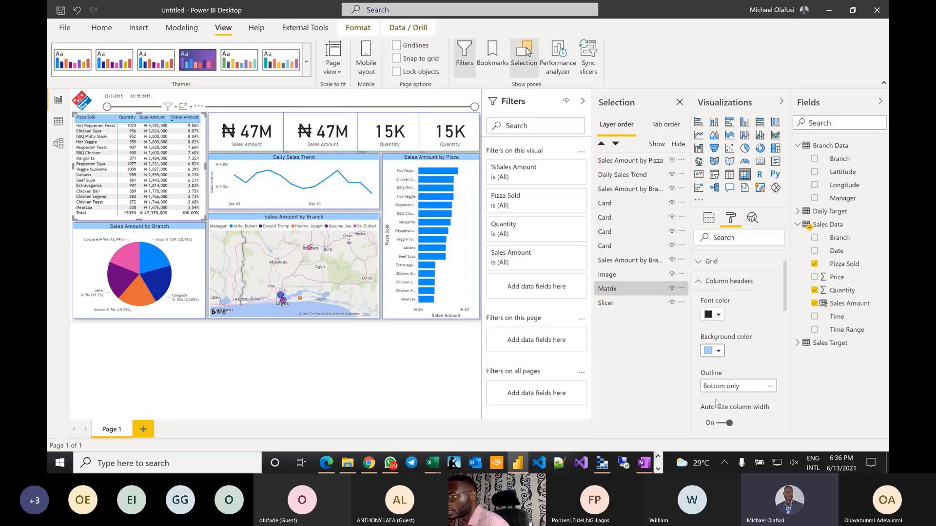
click(679, 102)
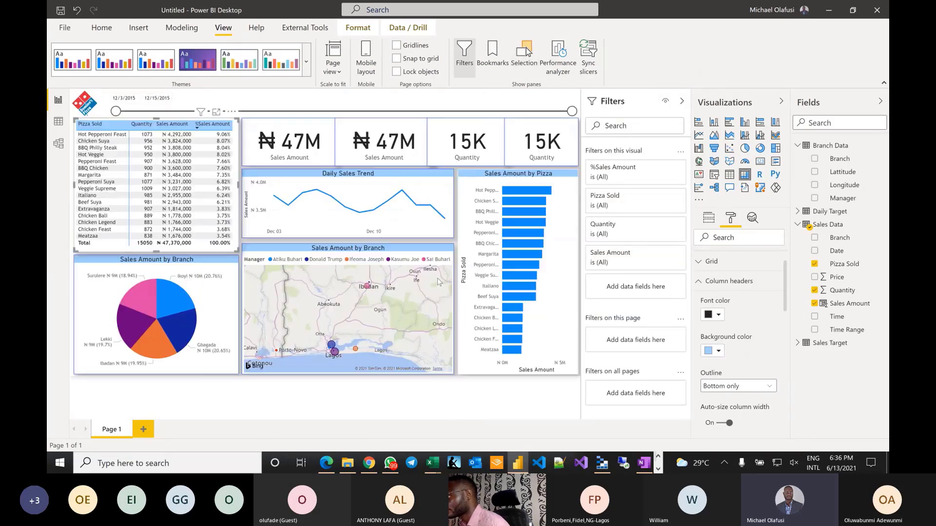
click(416, 415)
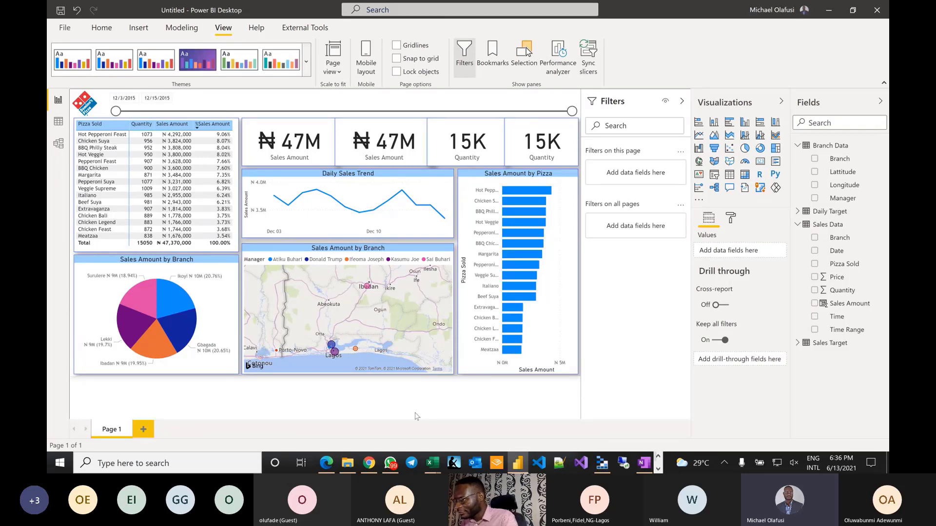
double_click(107, 431)
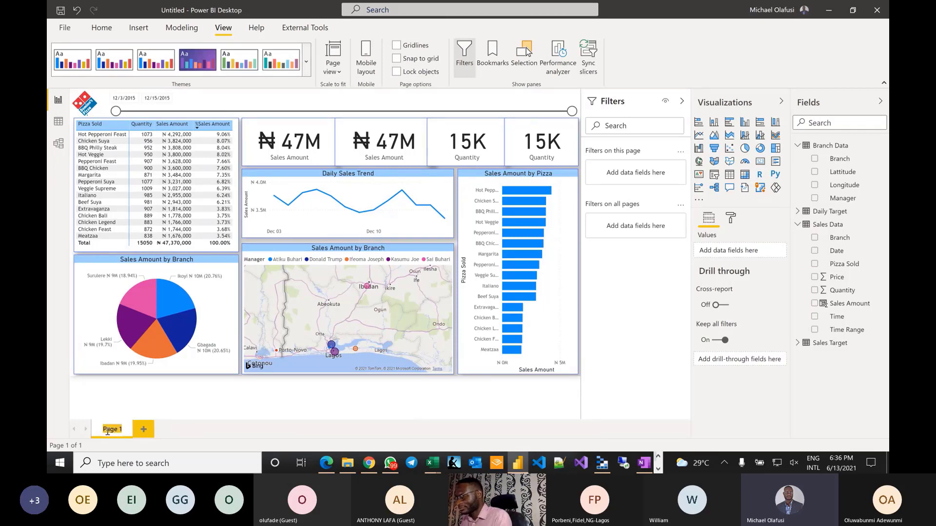
text(S)
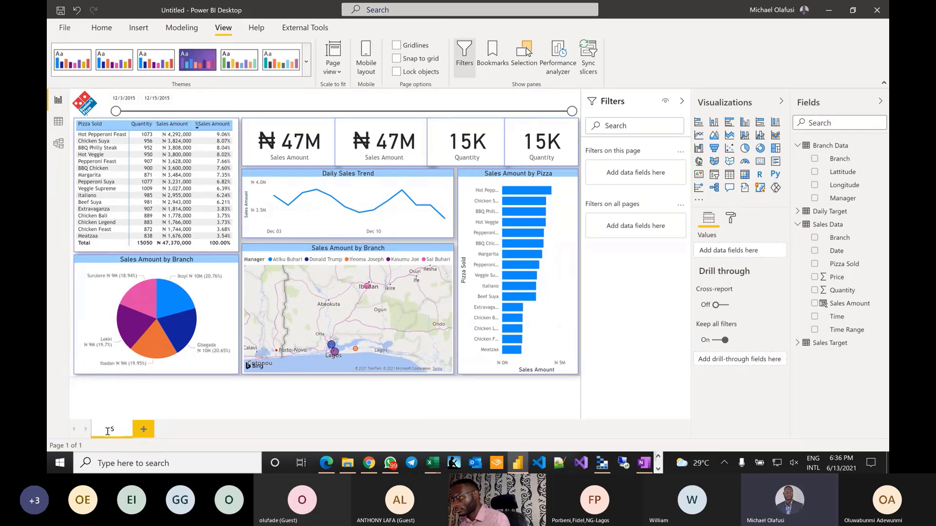
text(ales)
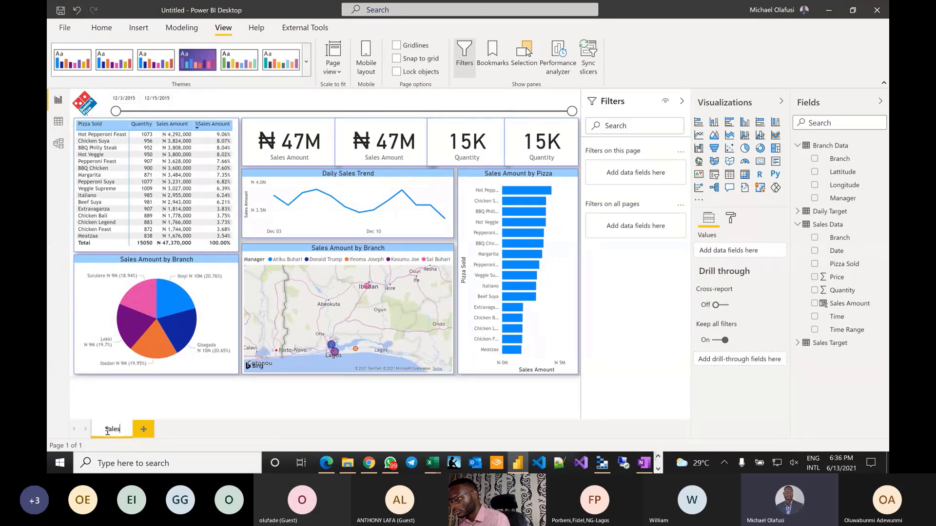
double_click(107, 432)
text(Report)
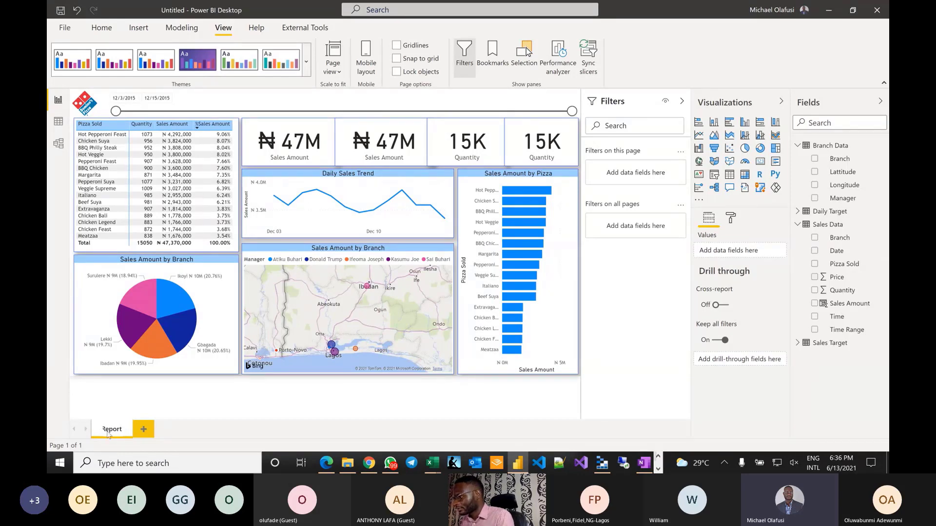
key(Return)
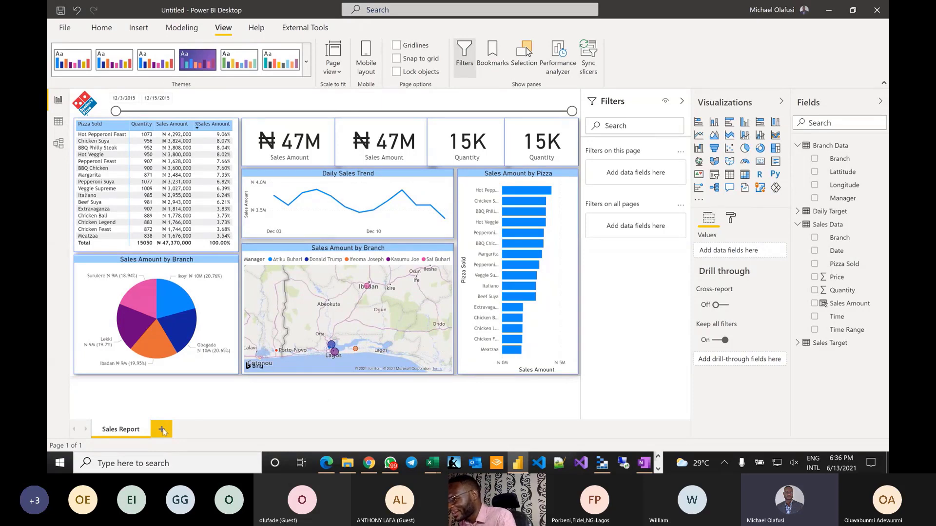
mouse_move(175, 299)
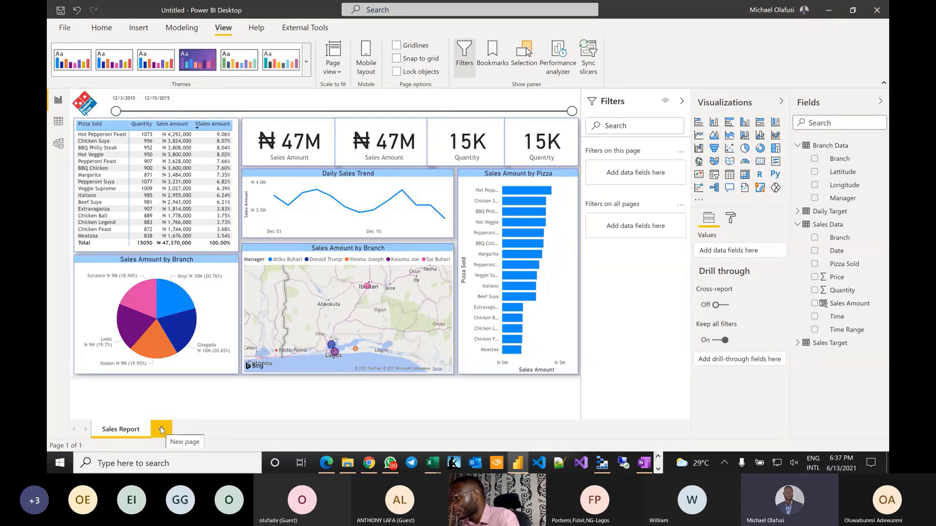
- Add a new Page 1 and set its page size type to Tooltip (320 × 240)
click(162, 430)
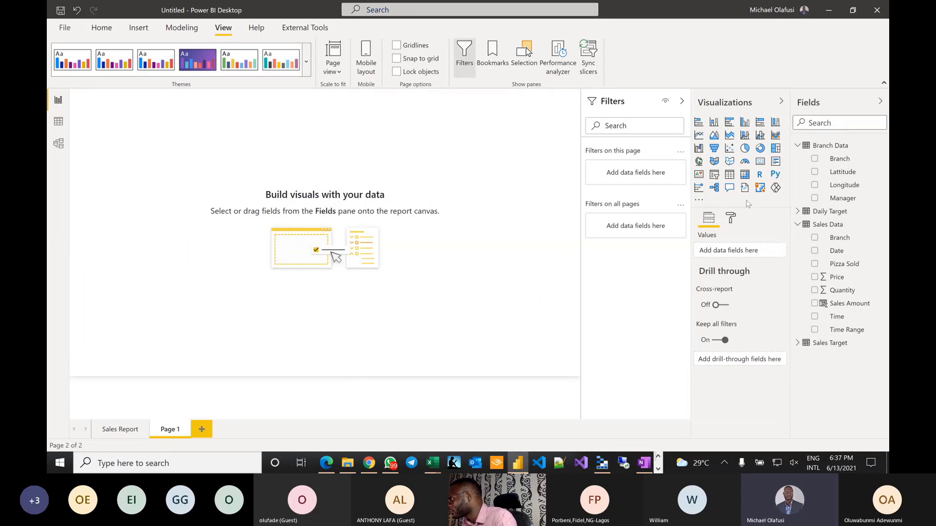
click(731, 218)
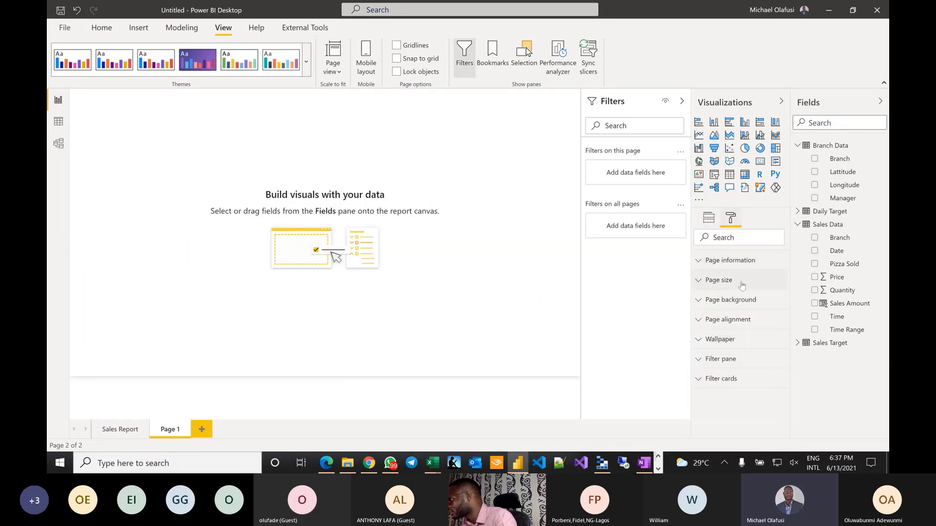
click(707, 266)
click(710, 266)
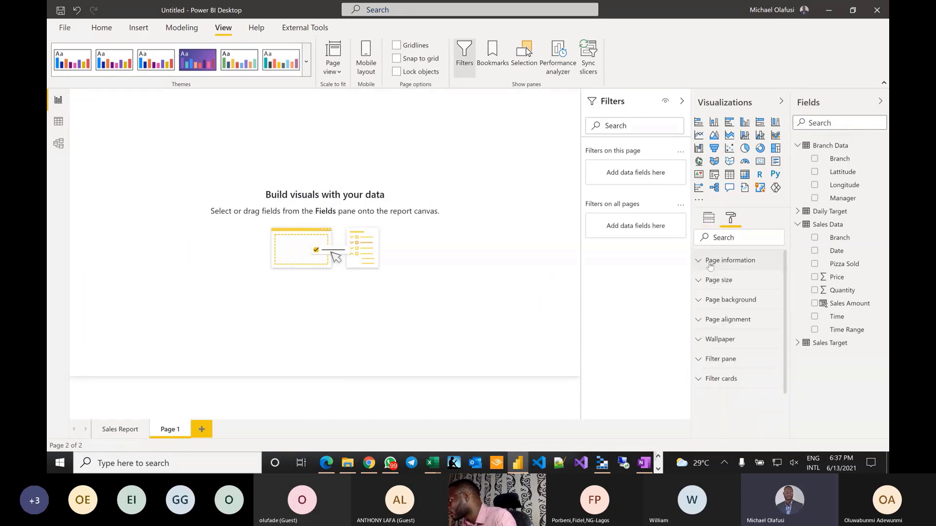
click(713, 279)
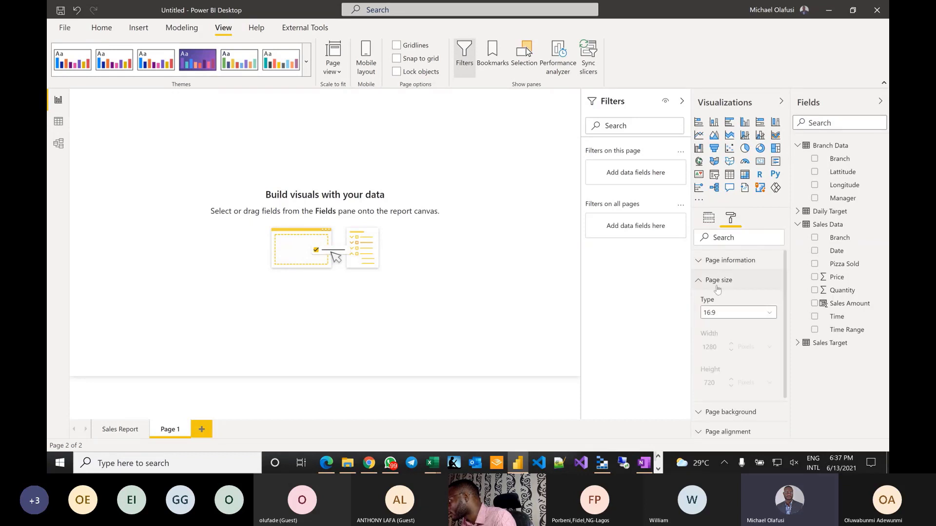
click(773, 315)
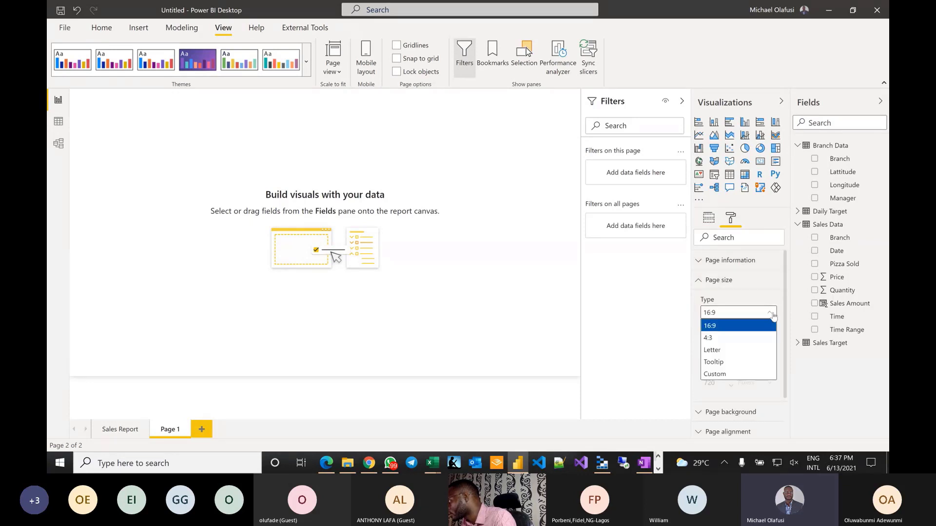
click(721, 364)
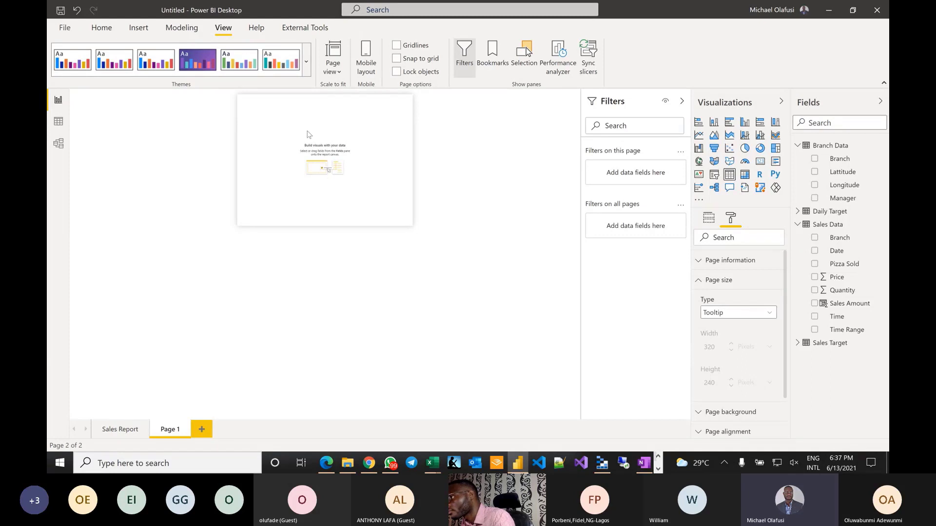
- Insert an empty Table visual on the new tooltip page and enlarge it
click(729, 175)
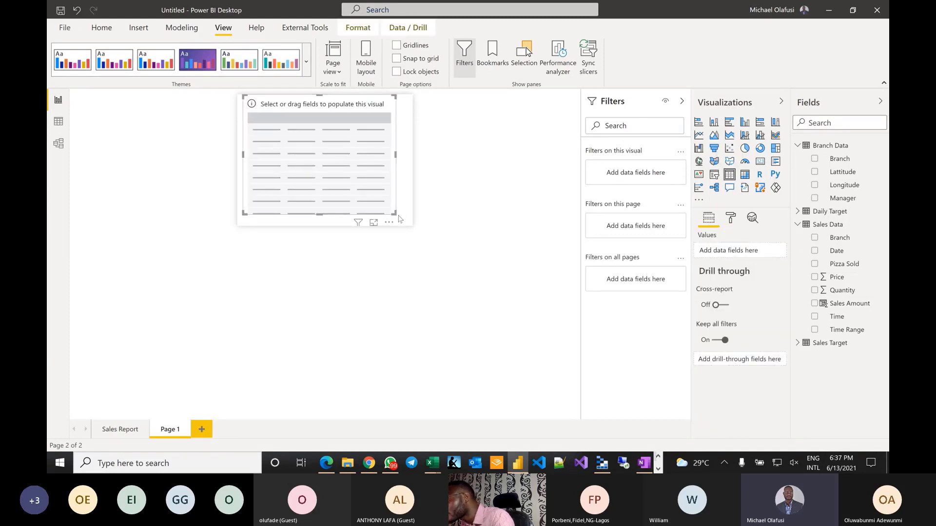
drag(395, 214, 414, 229)
drag(242, 161, 238, 160)
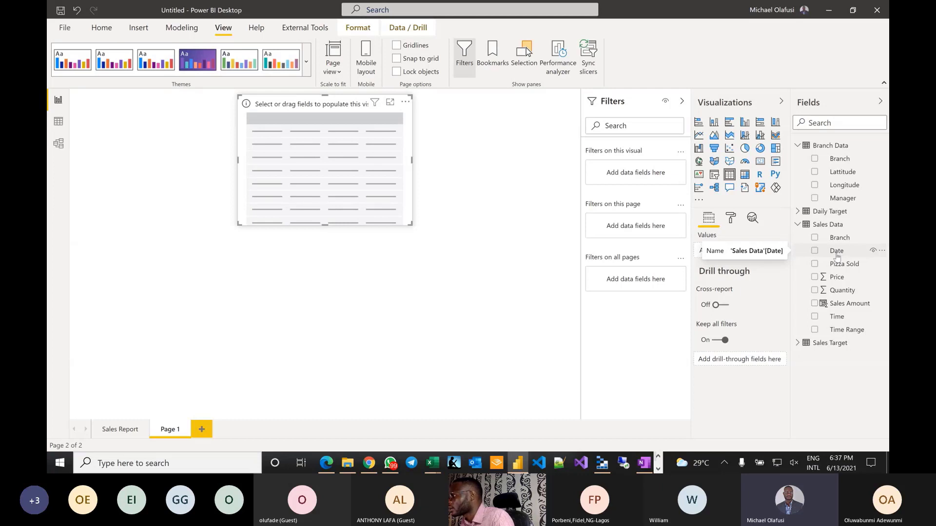
click(117, 429)
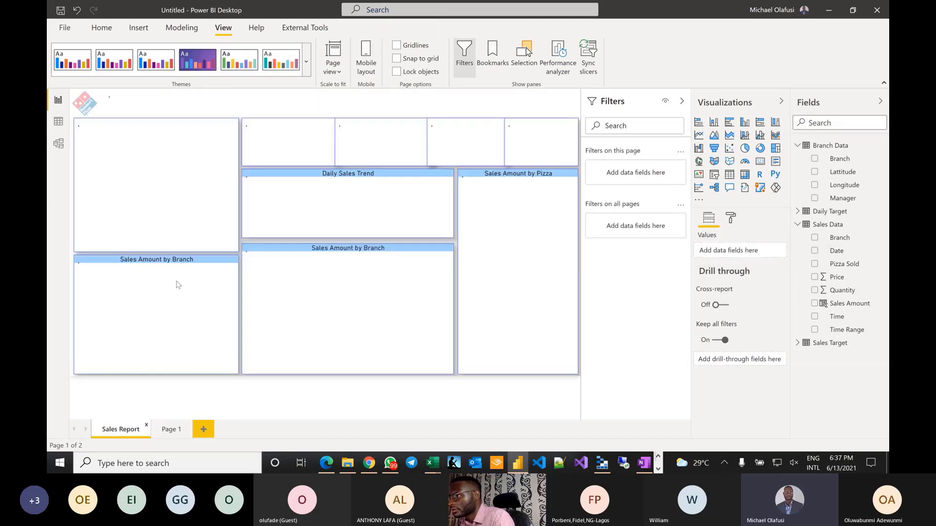
click(171, 430)
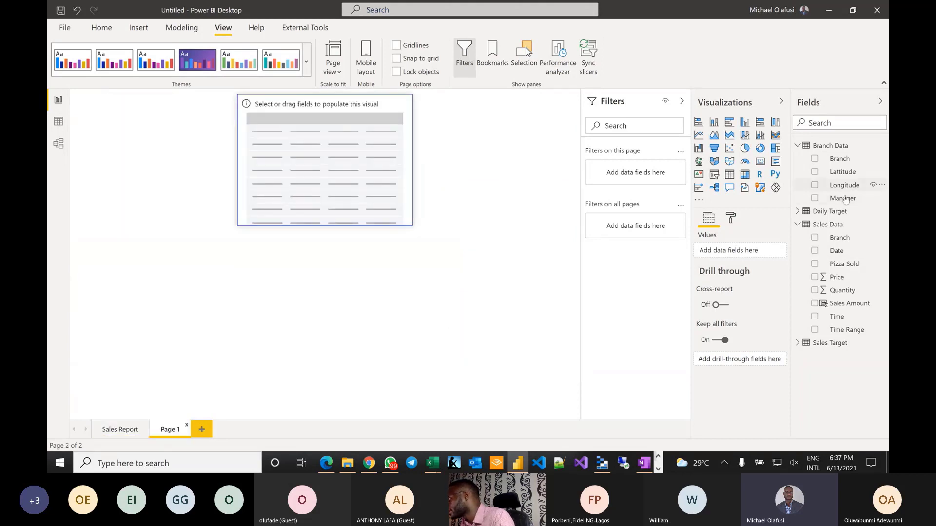
- Add Date, Quantity and Sales Amount from Sales Data to the table's Values
drag(836, 251, 727, 252)
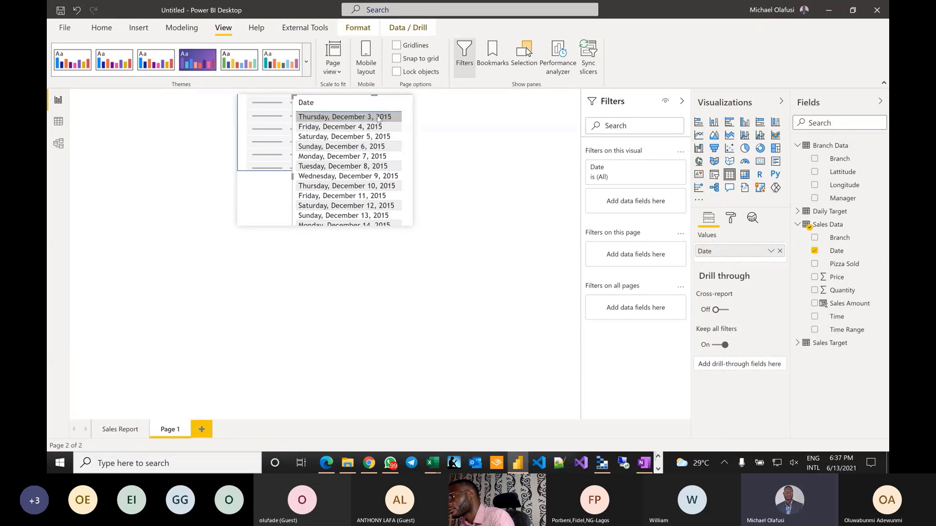
key(ctrl+z)
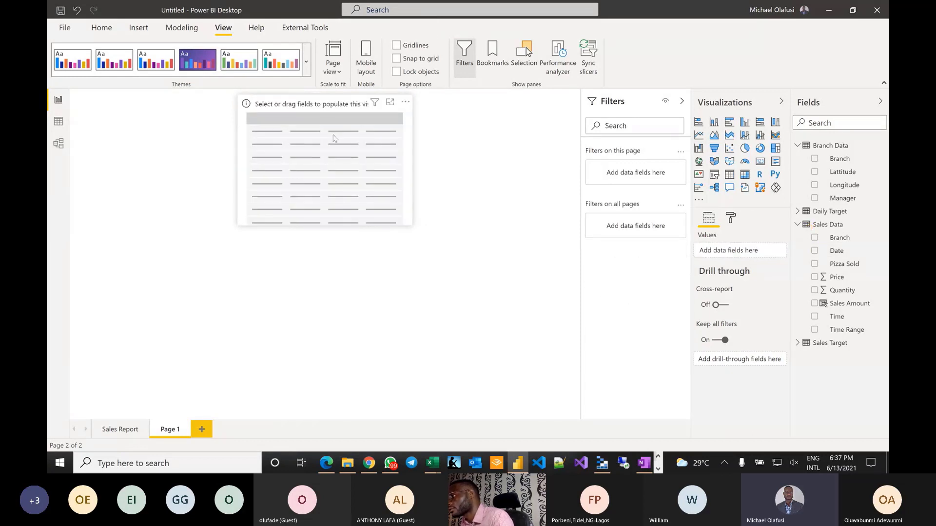
click(333, 134)
drag(831, 250, 723, 253)
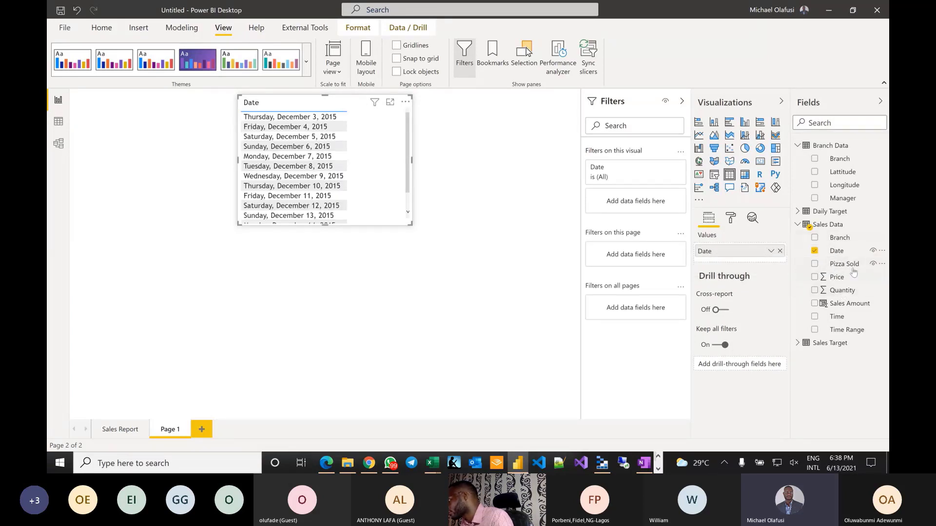
drag(843, 303, 723, 261)
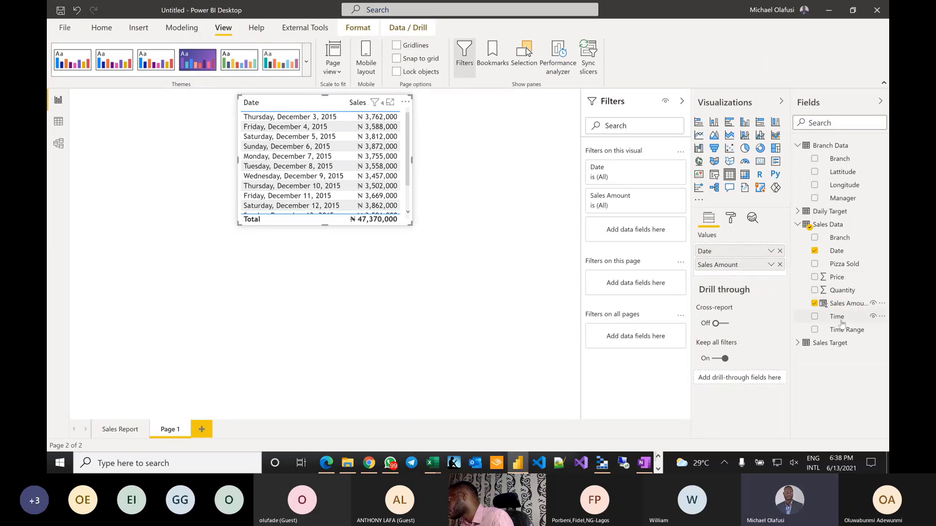
drag(843, 291, 748, 262)
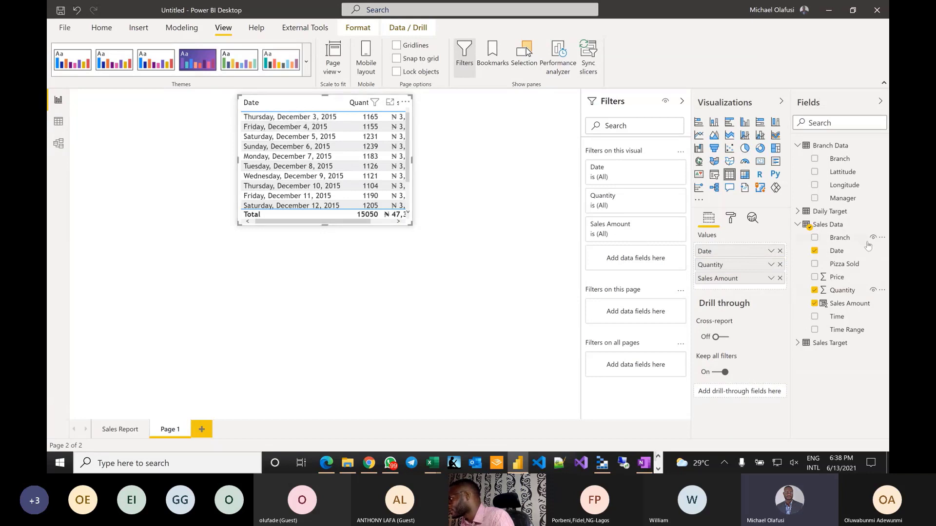
- Format the Date column as dd-mmm-yy (14-Mar-01) in Column tools
click(836, 251)
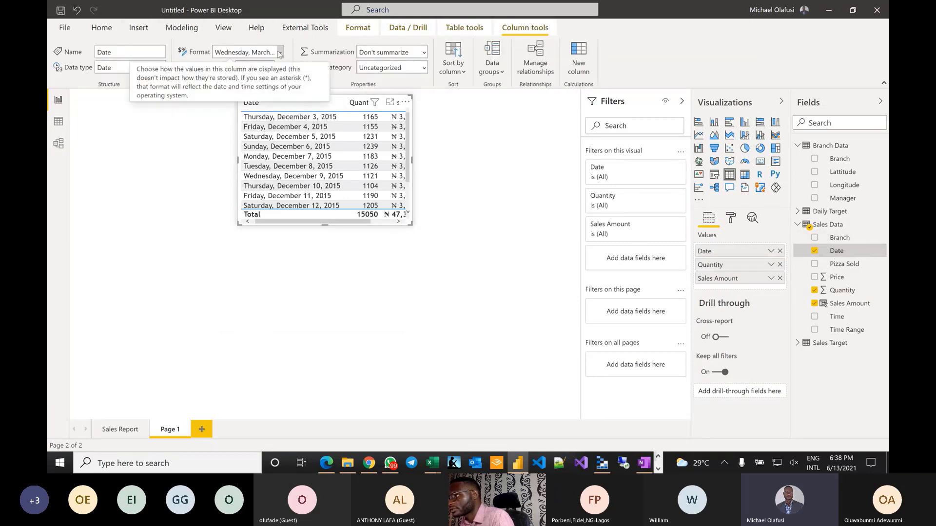
click(279, 52)
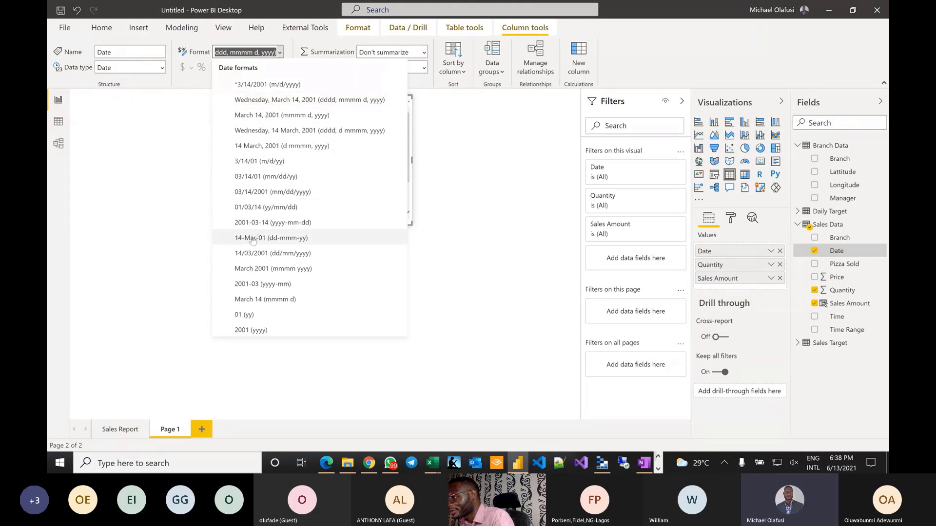
key(Escape)
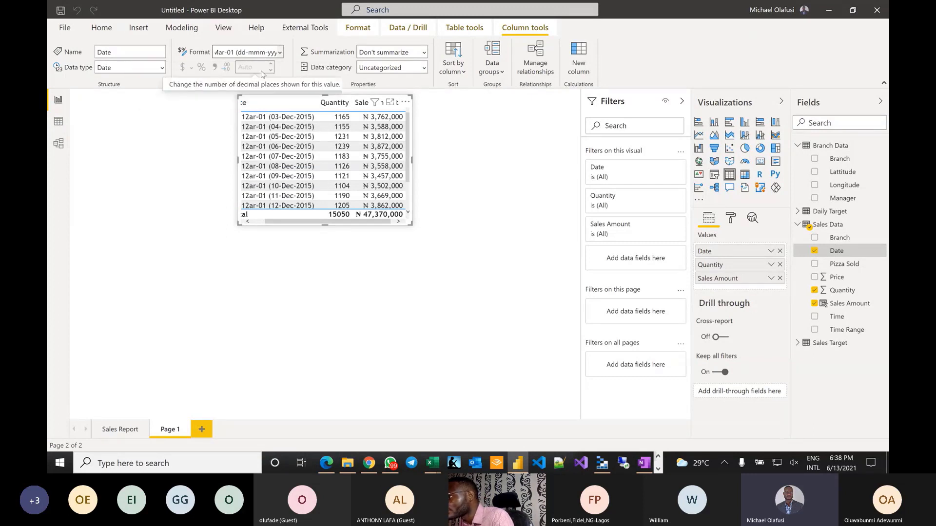
click(281, 52)
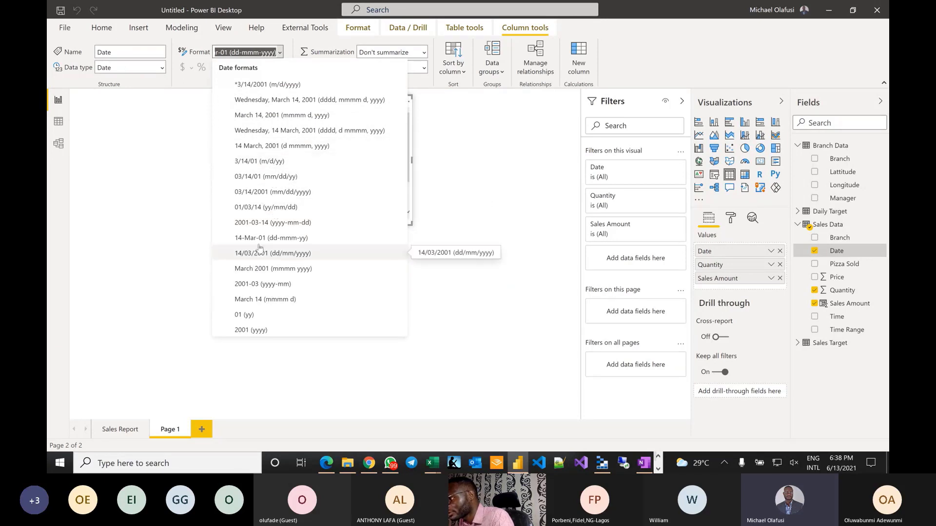
click(277, 239)
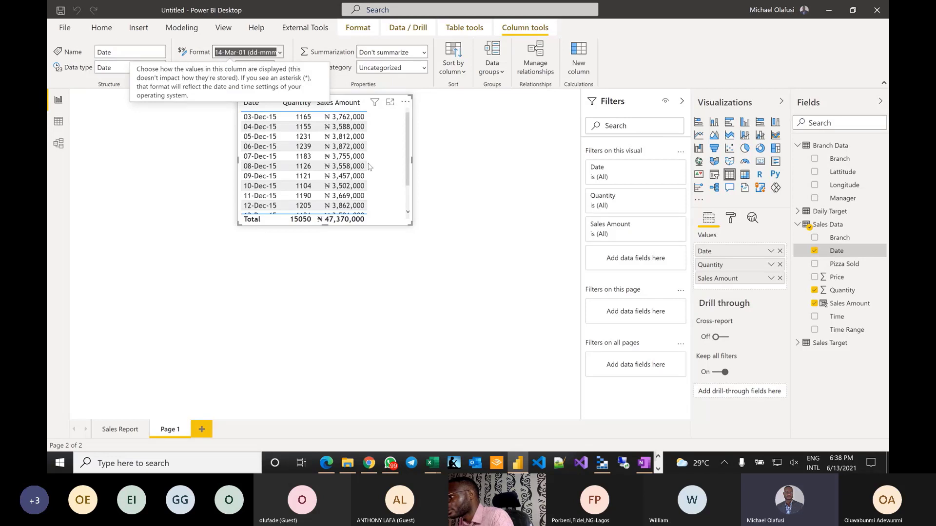
mouse_move(885, 257)
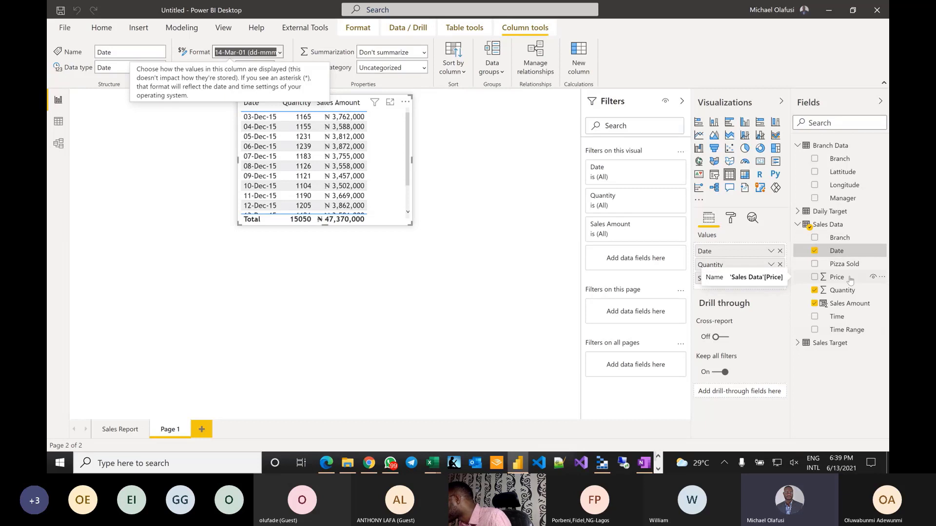
- Drop Quantity, convert the table to a Matrix, and add Time Range as columns
click(814, 290)
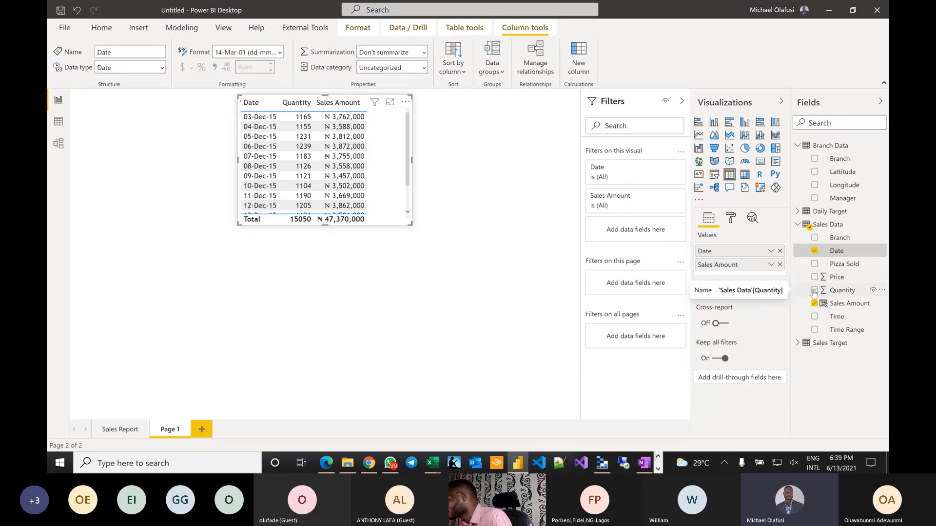
click(745, 175)
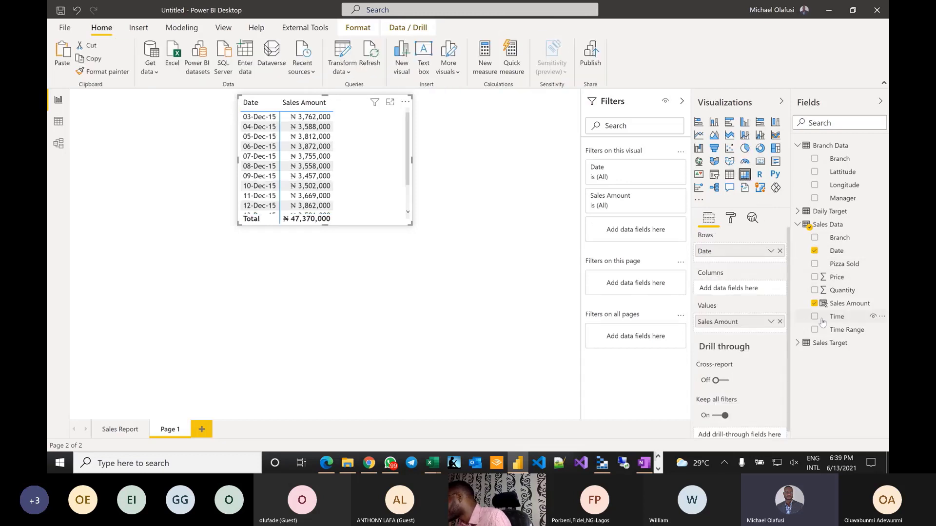
drag(840, 329, 726, 290)
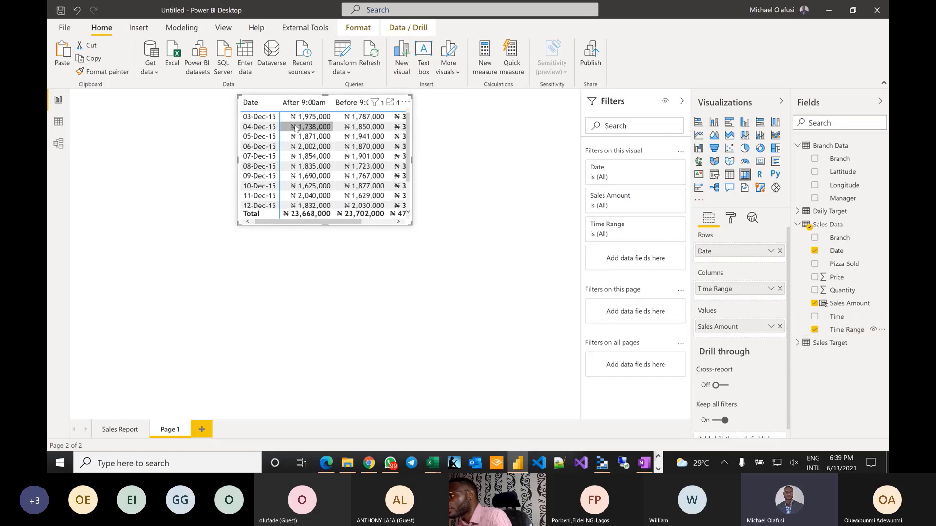
mouse_move(350, 222)
mouse_down()
mouse_move(373, 223)
mouse_move(355, 223)
mouse_up()
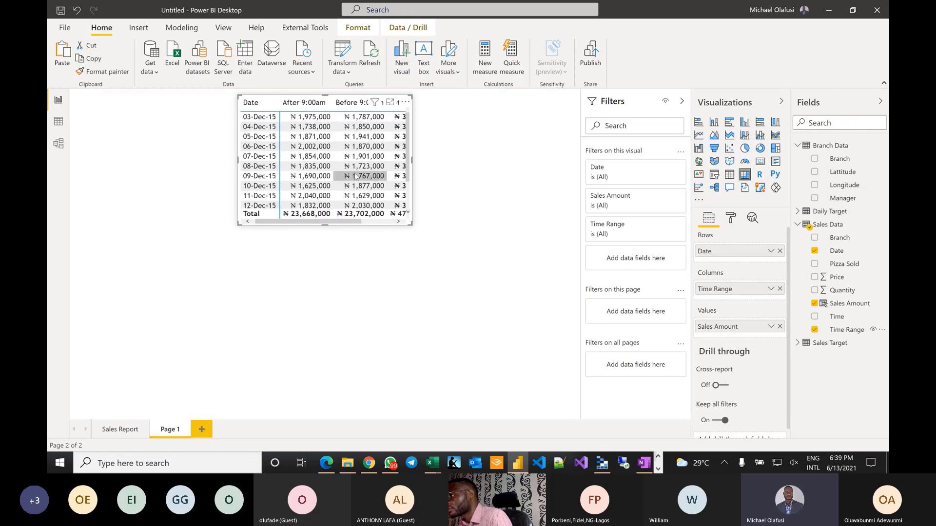
scroll(355, 176, right, 2)
scroll(355, 176, down, 1)
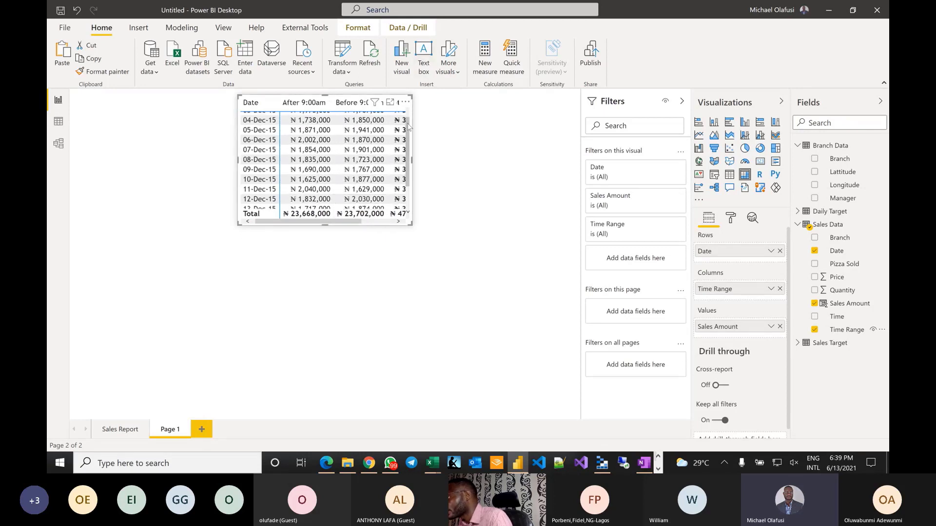
click(731, 219)
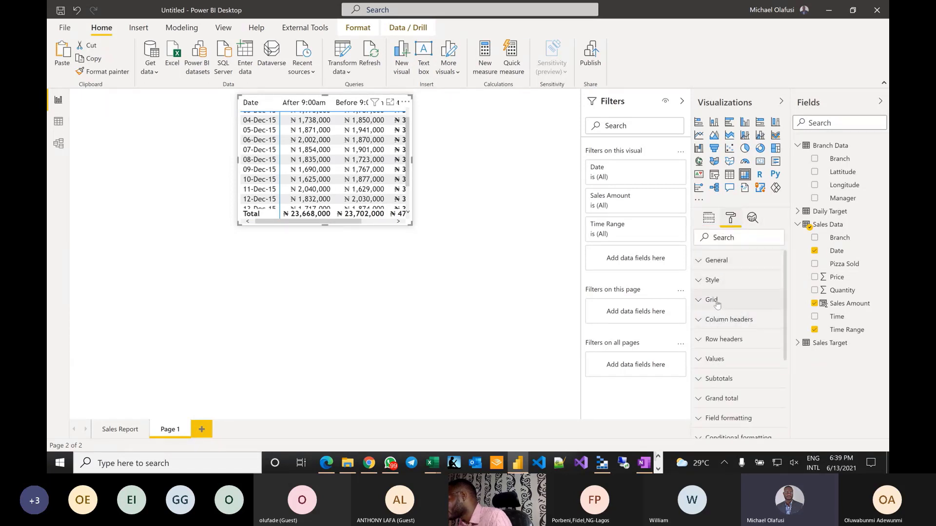
- Reduce the matrix grid text size to 8 pt
click(713, 300)
scroll(733, 326, down, 2)
scroll(732, 326, down, 3)
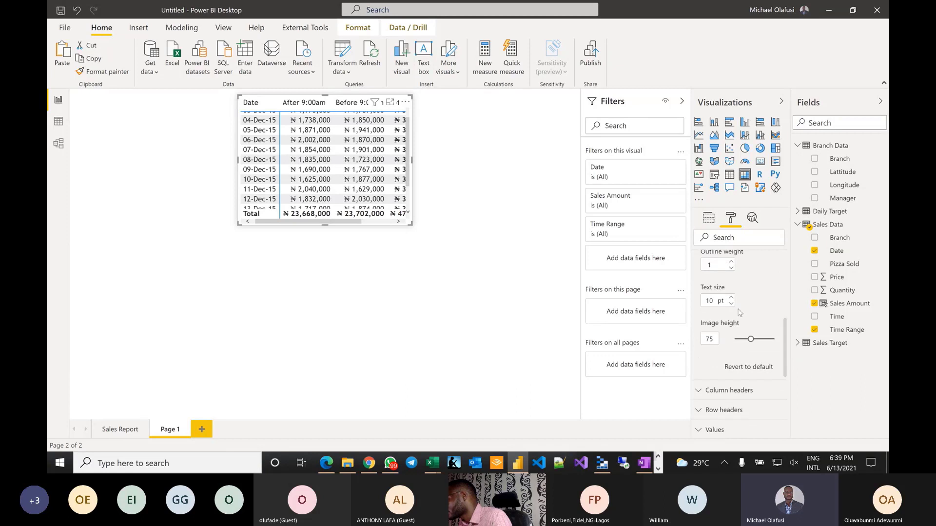
click(731, 303)
click(732, 303)
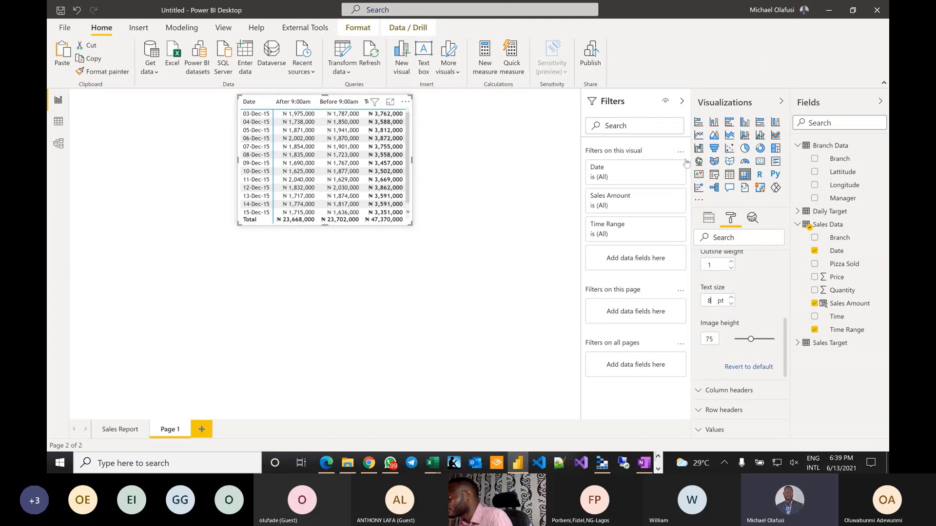
scroll(732, 266, up, 5)
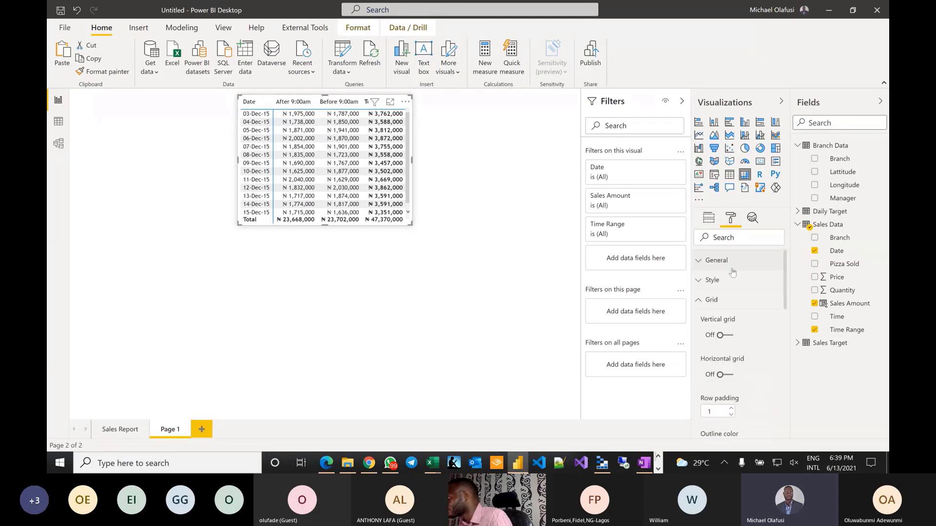
click(703, 302)
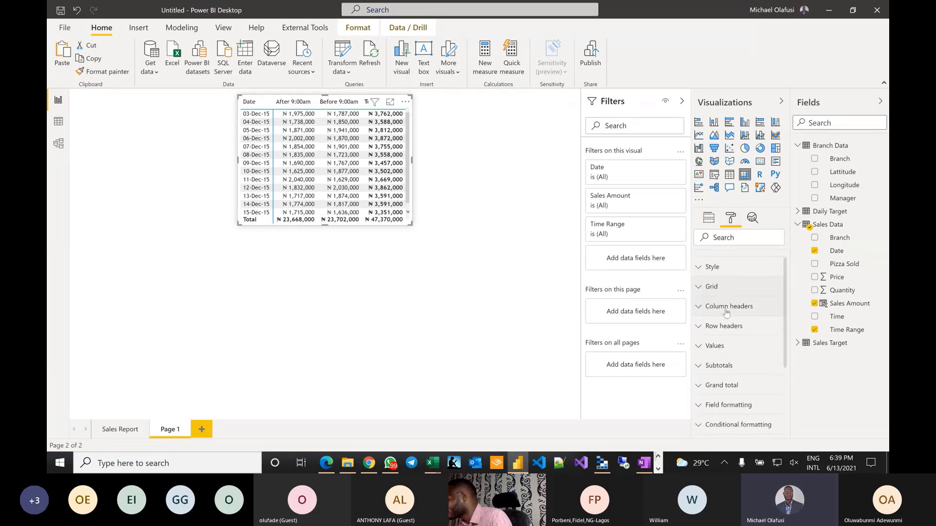
- Give the matrix column headers a light-blue background, then deselect the matrix
click(716, 289)
scroll(728, 352, down, 1)
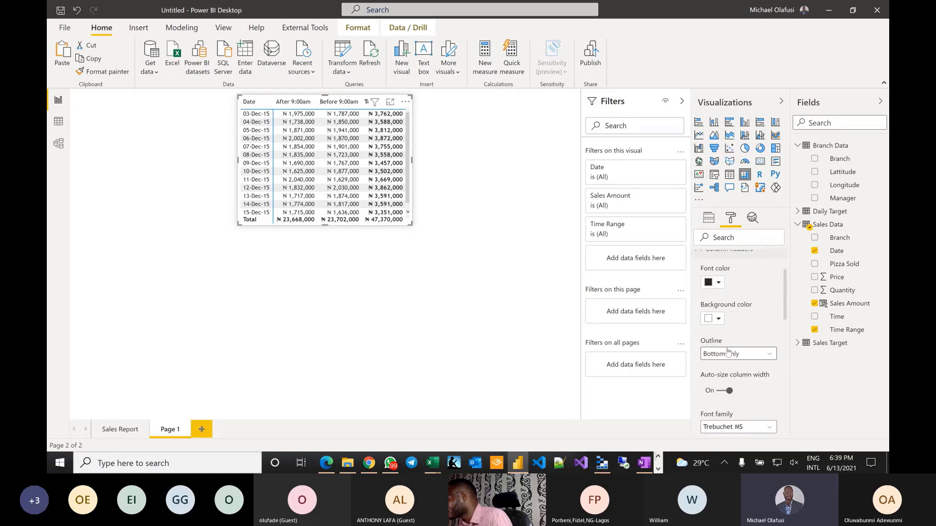
click(718, 319)
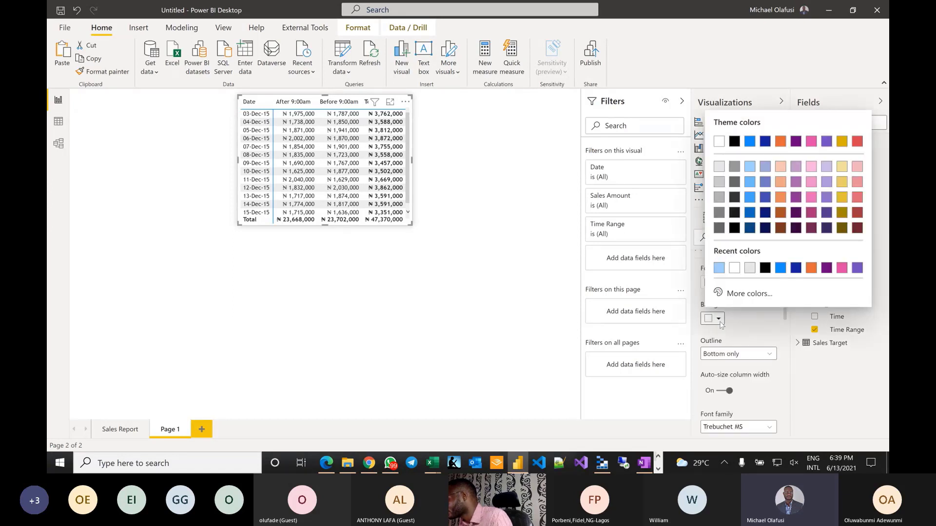
click(718, 269)
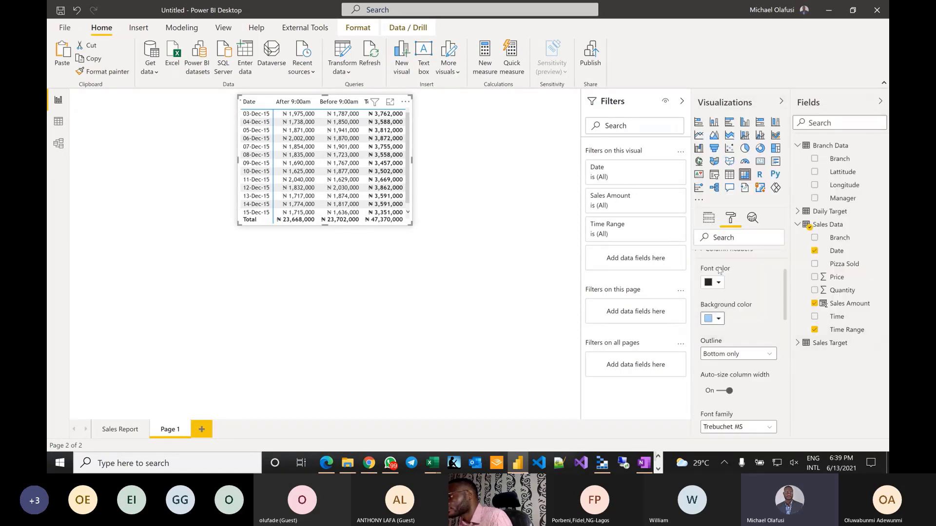
click(388, 302)
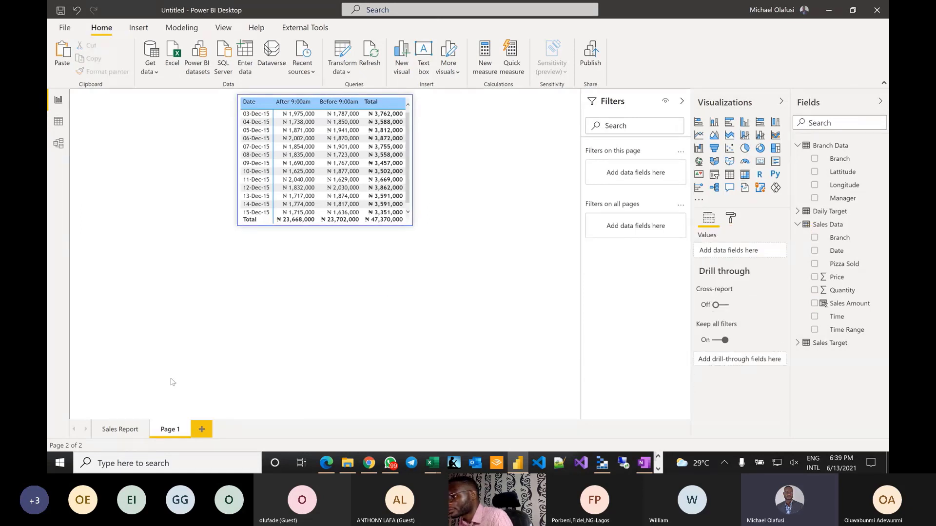
- Rename Page 1 to 'Tooltip' and return to the Sales Report page
double_click(170, 430)
text(Tot)
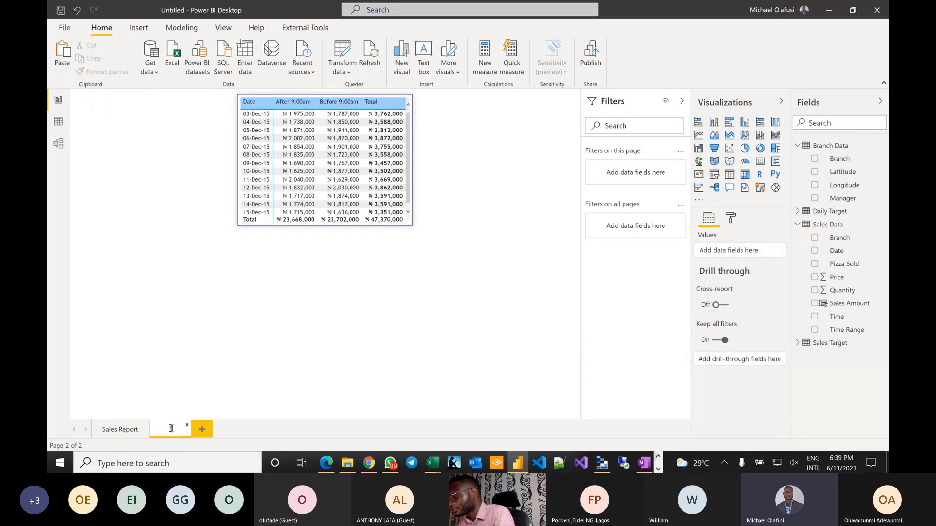
text(al)
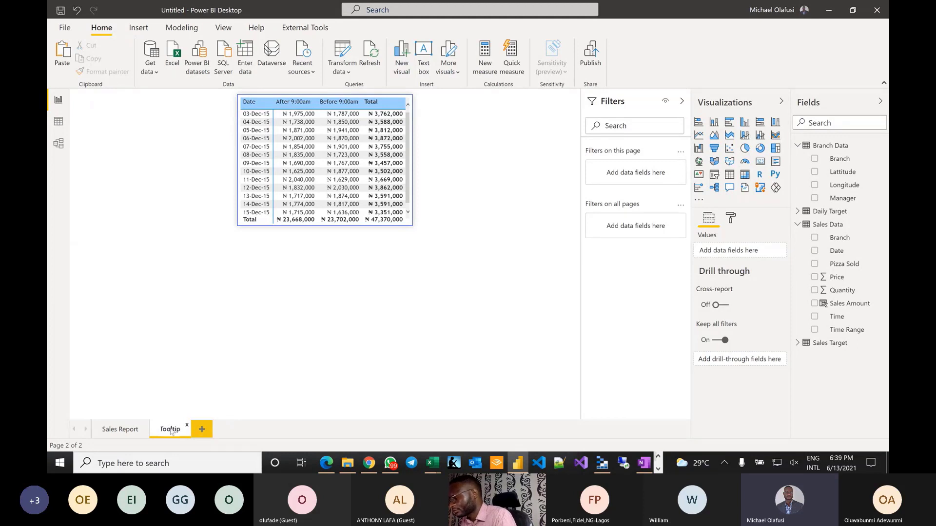
key(Return)
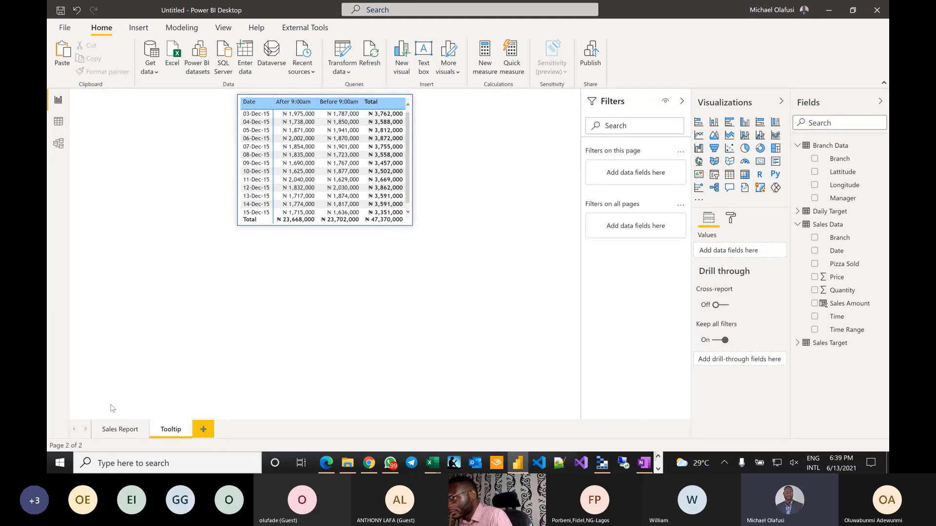
click(121, 430)
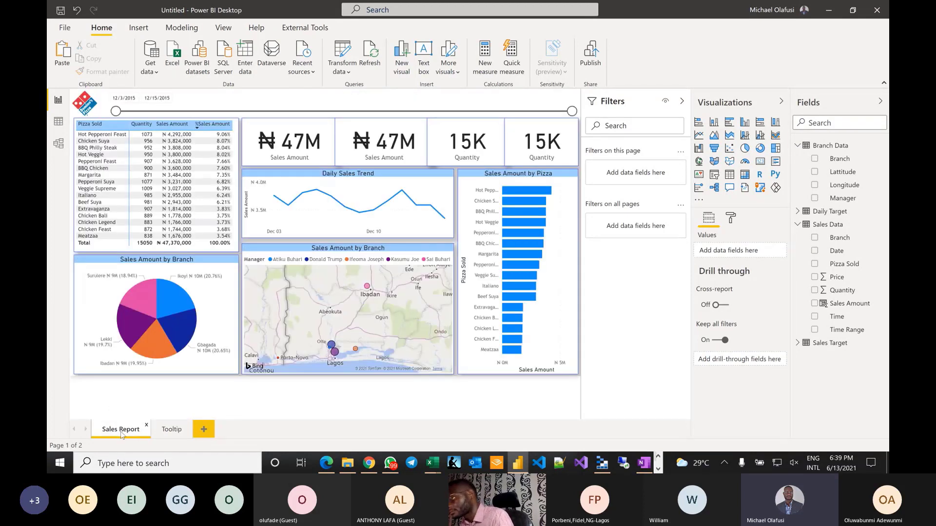
- Select the Sales Amount by Branch pie chart and expand its tooltip settings, leaving Page on Auto
click(230, 265)
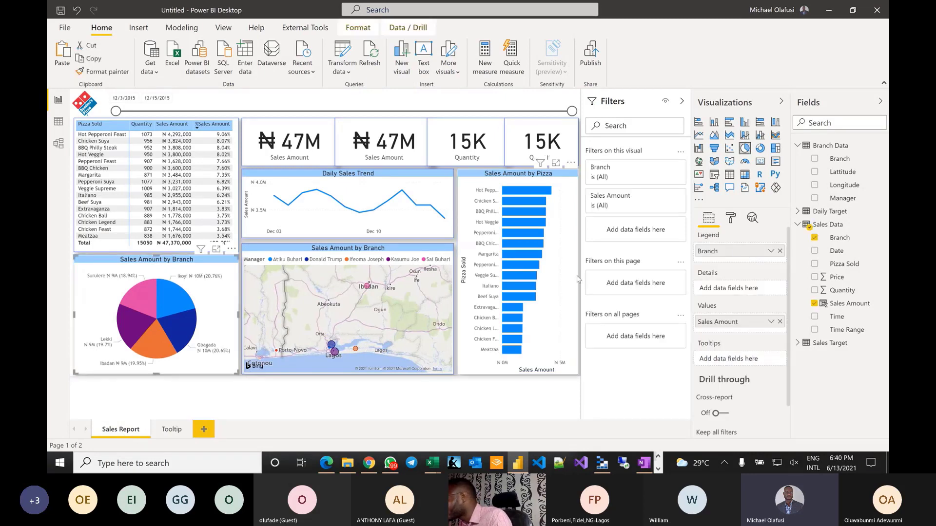
click(731, 218)
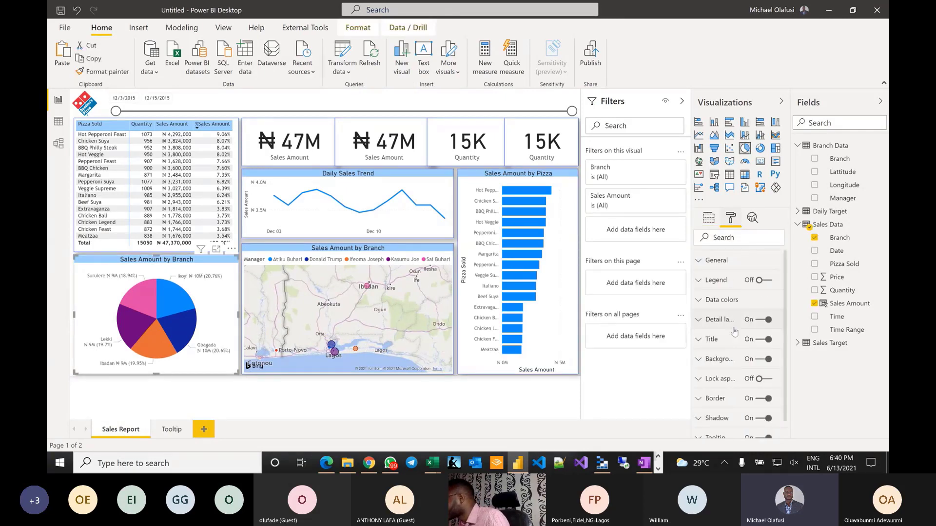
scroll(735, 331, down, 1)
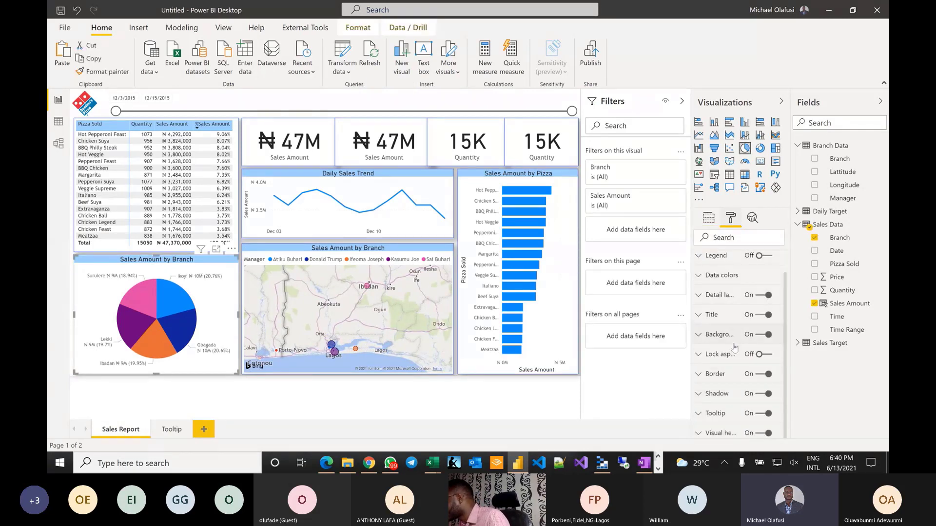
click(698, 414)
click(769, 294)
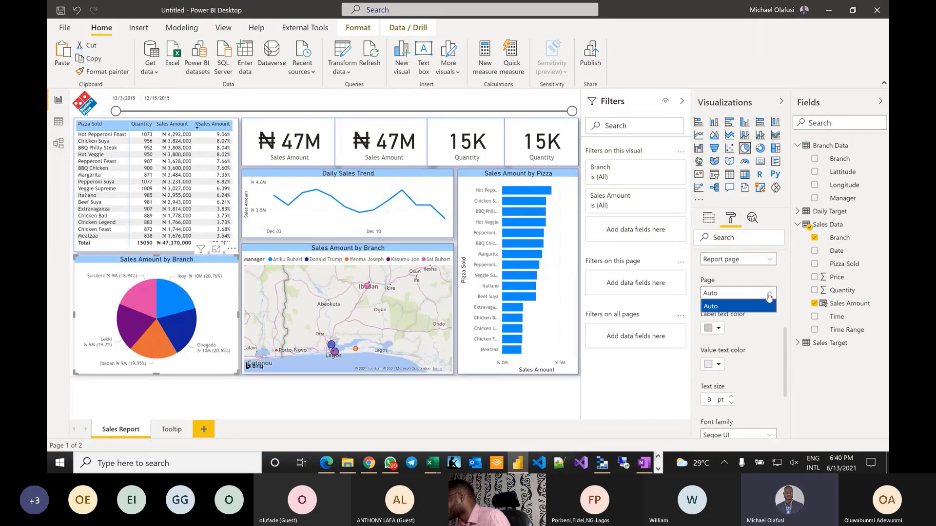
click(767, 341)
- Set the pie chart's tooltip type to Report page
scroll(768, 341, up, 1)
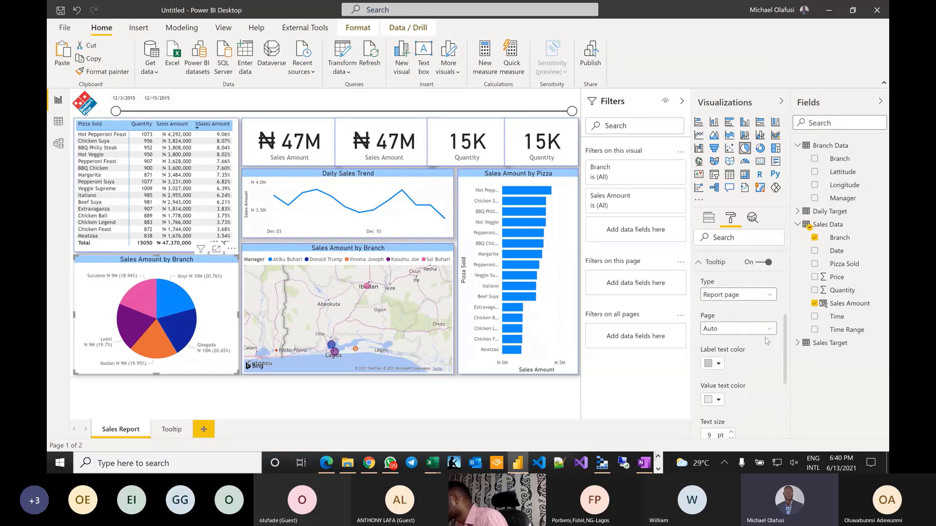
click(769, 296)
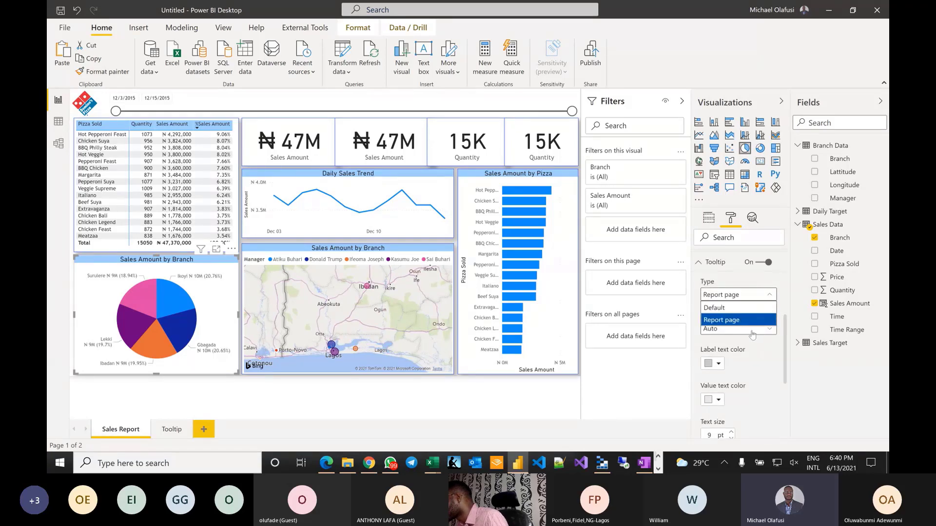
click(764, 348)
click(765, 328)
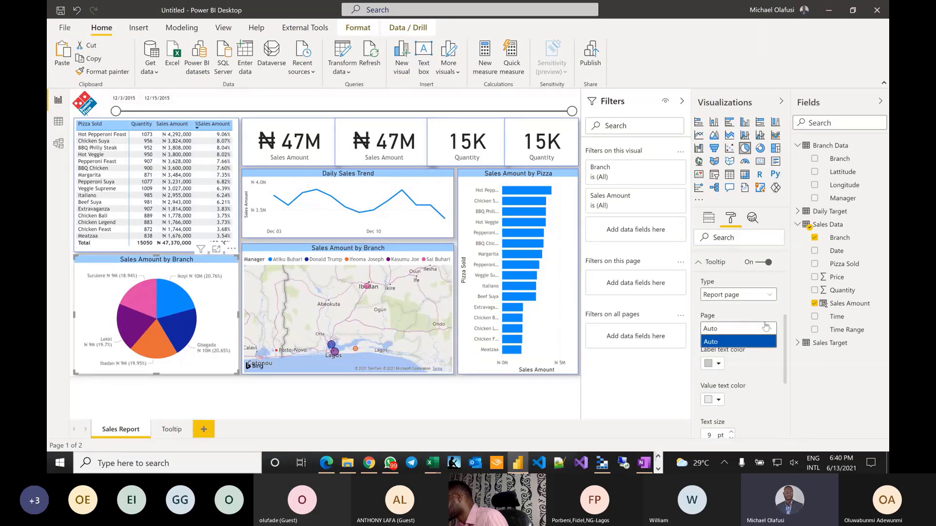
click(766, 326)
scroll(758, 322, down, 3)
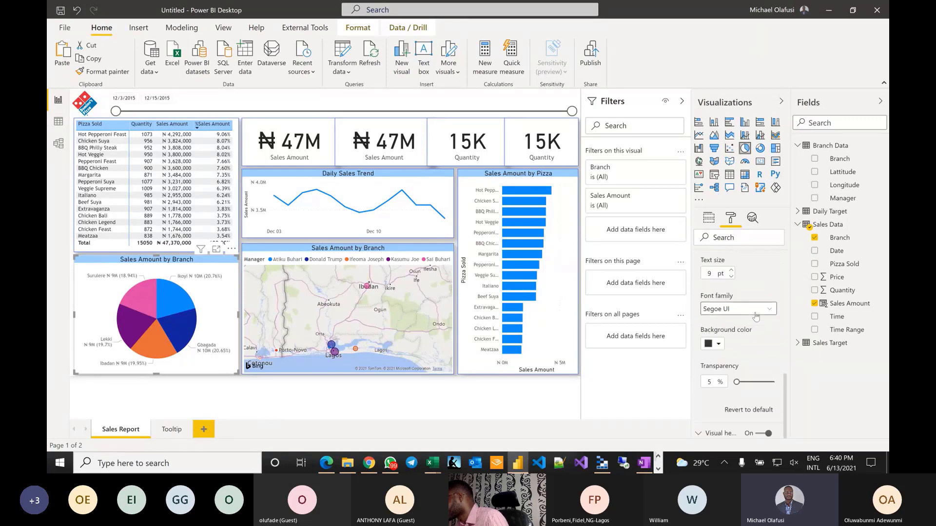
scroll(755, 336, up, 3)
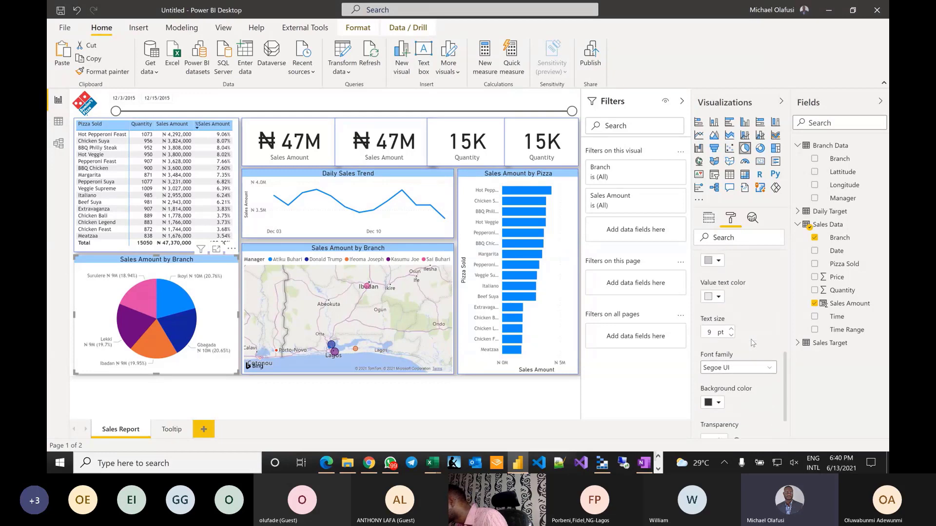
scroll(753, 343, up, 2)
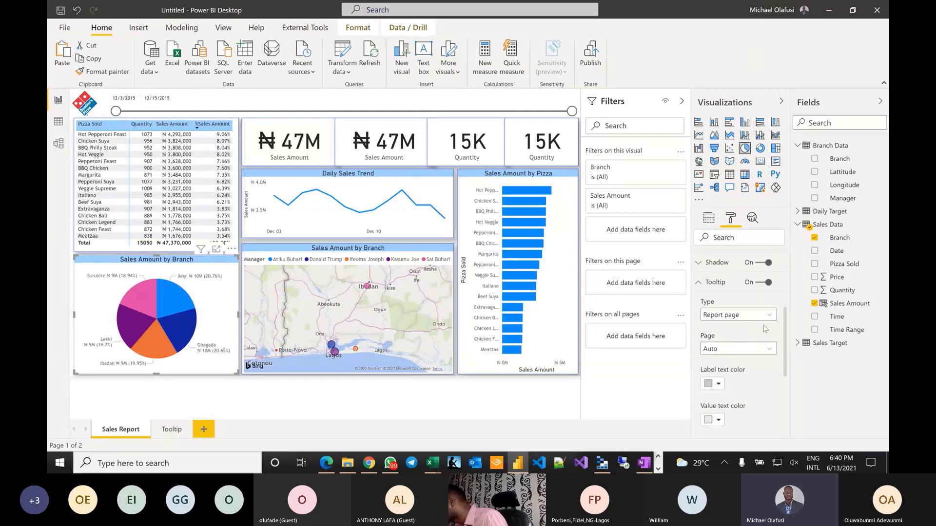
click(739, 315)
click(744, 328)
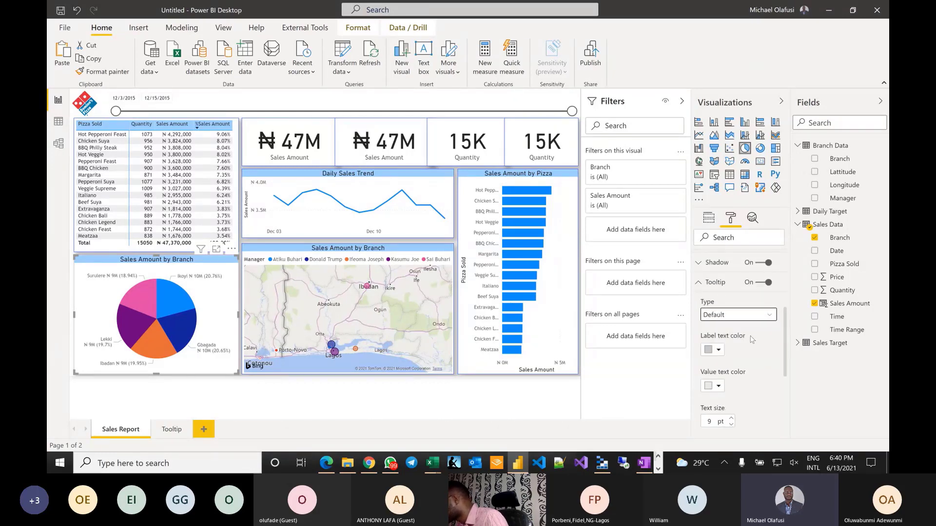
click(773, 322)
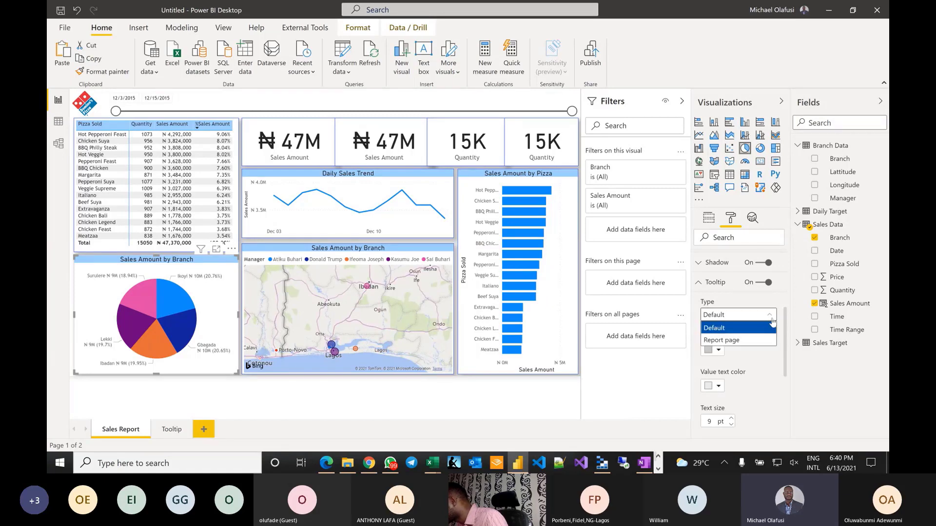
click(739, 340)
scroll(763, 317, up, 2)
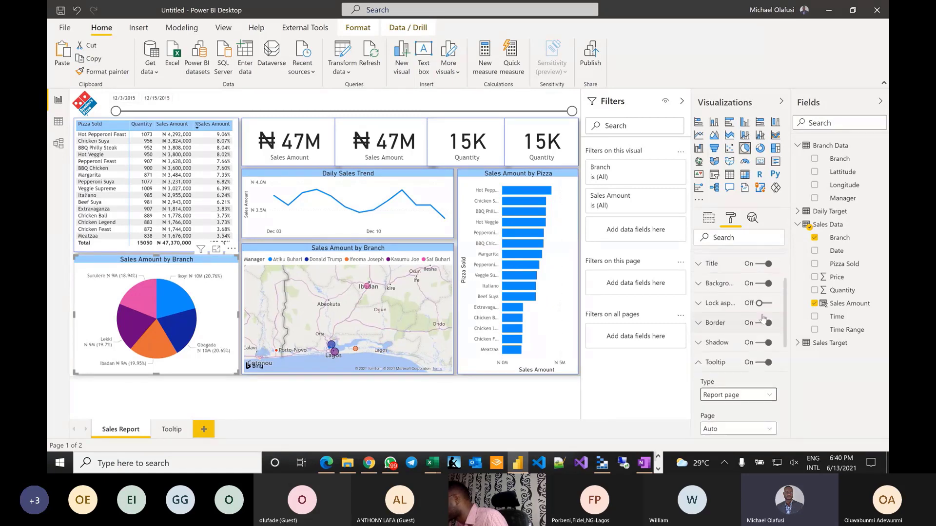
scroll(763, 318, down, 3)
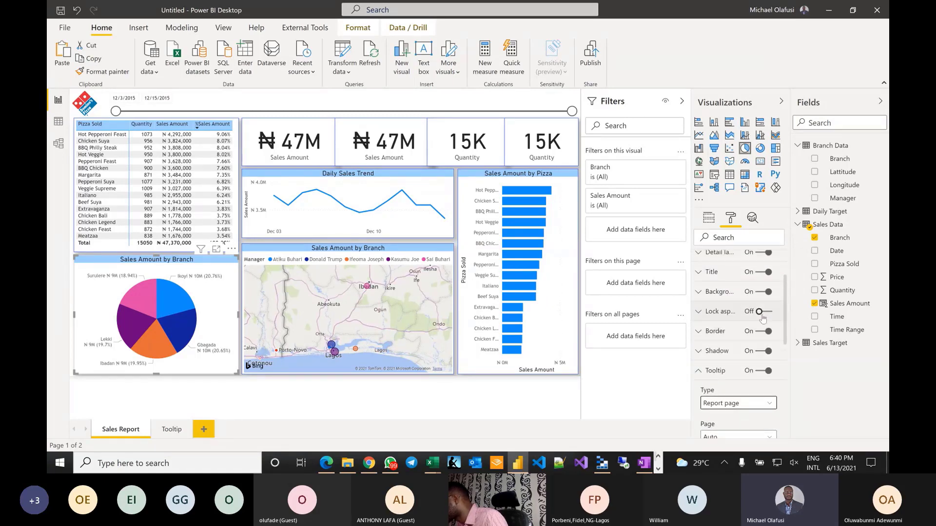
scroll(763, 318, up, 2)
scroll(763, 317, down, 4)
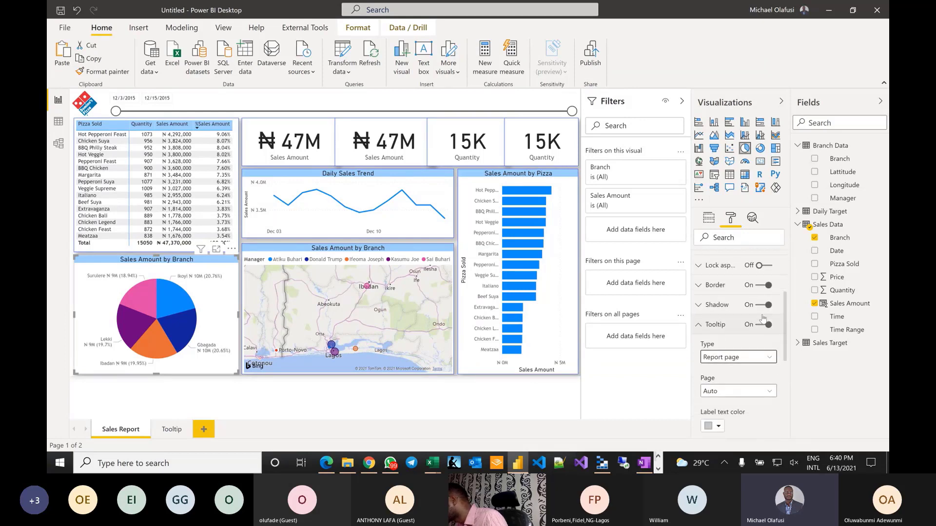
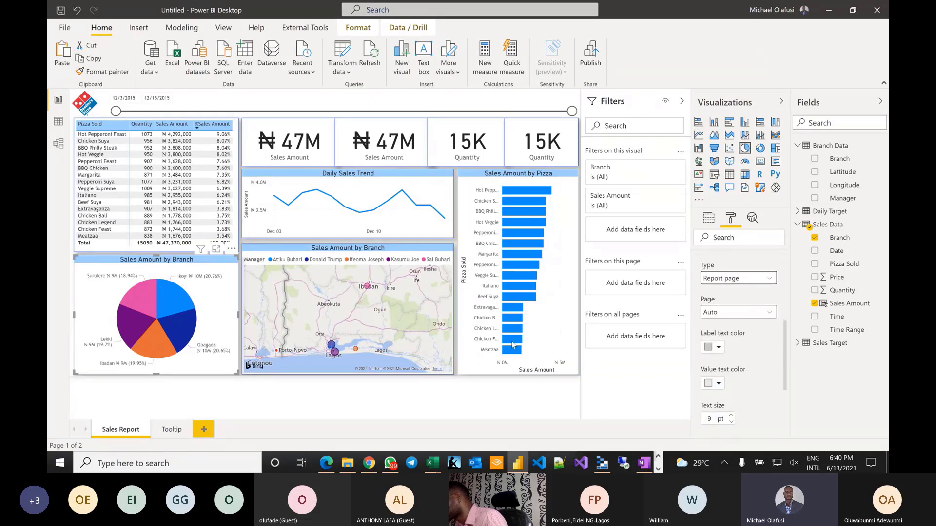
- On the Tooltip page, inspect the Page information formatting settings
click(165, 431)
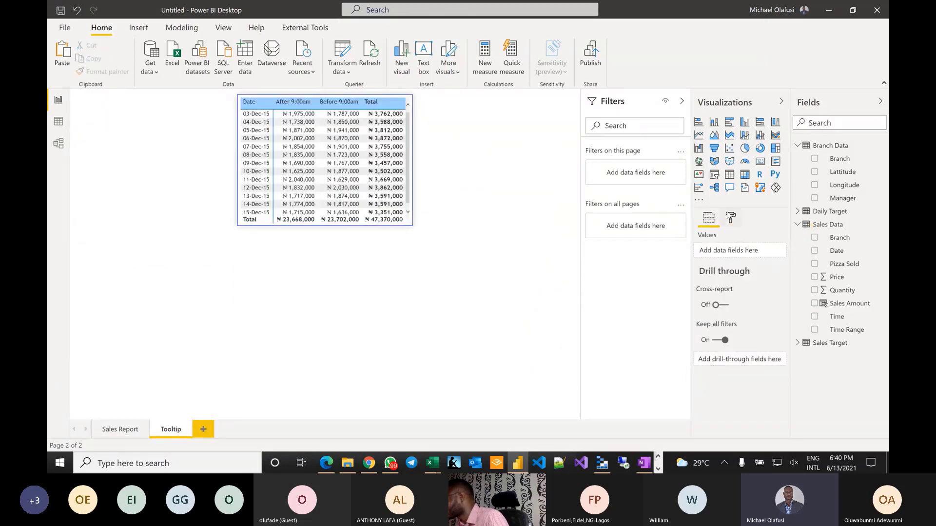
click(730, 218)
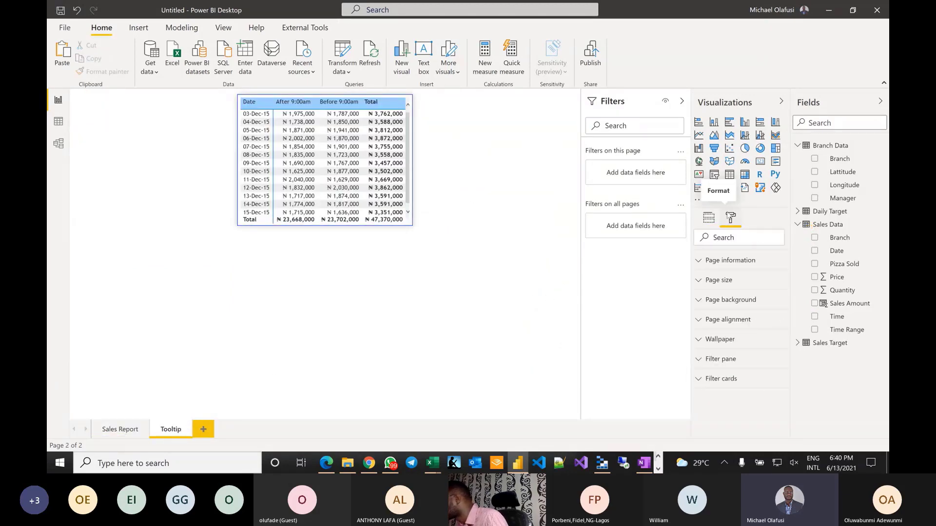
click(700, 266)
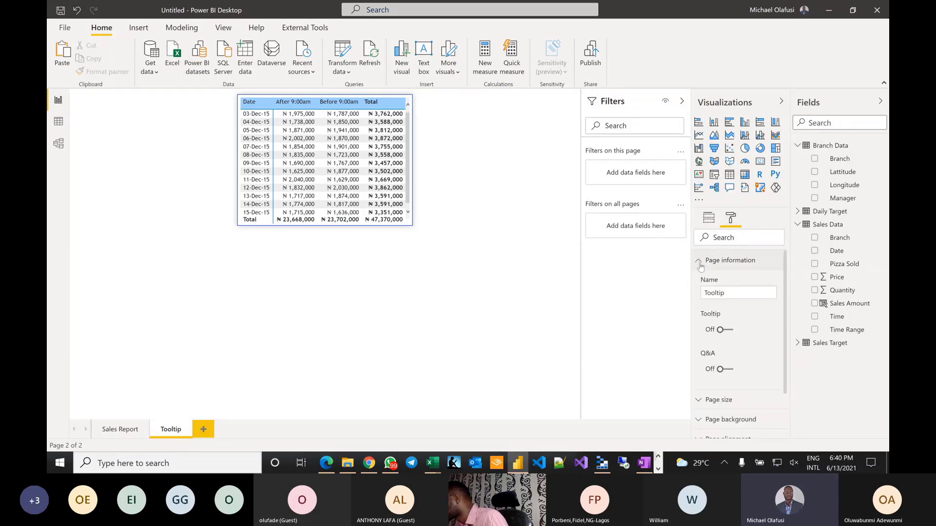
click(700, 266)
click(701, 266)
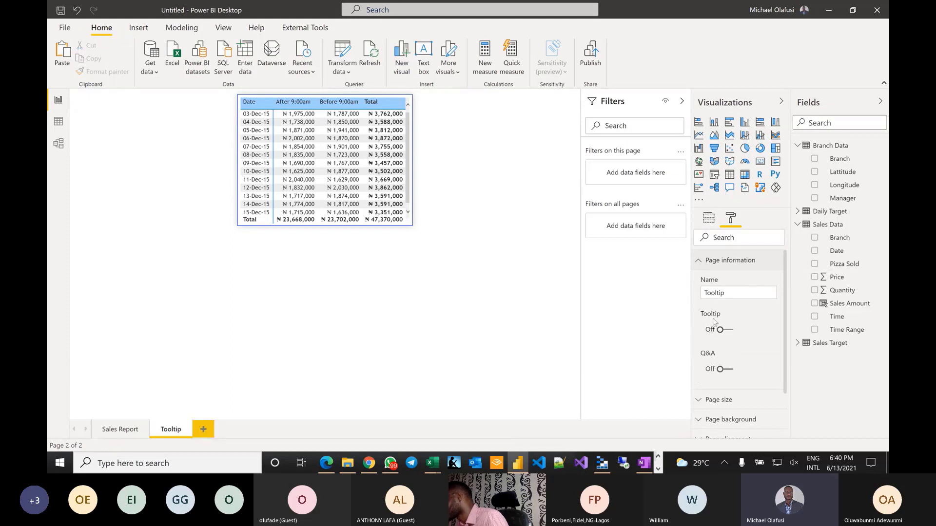
- Switch the Sales Report page's Tooltip setting On and select the Sales Amount by Branch pie chart
click(120, 429)
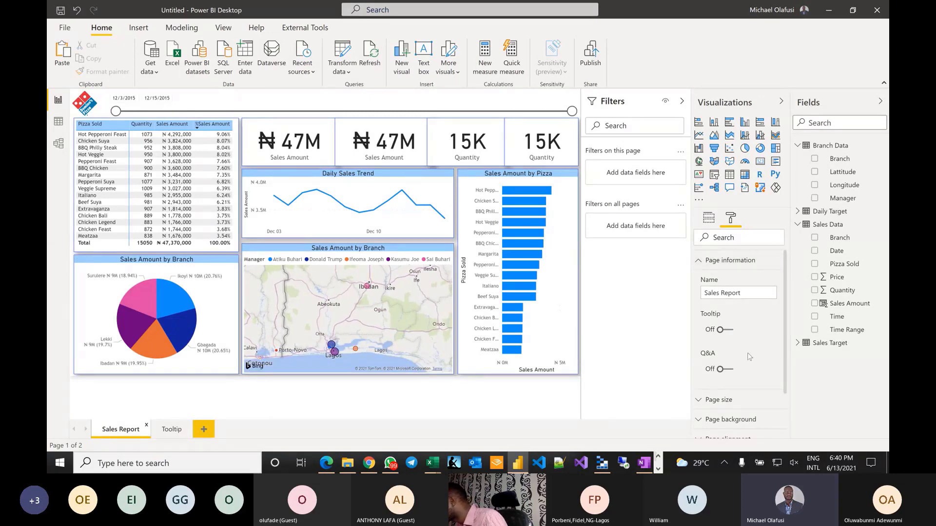
click(726, 331)
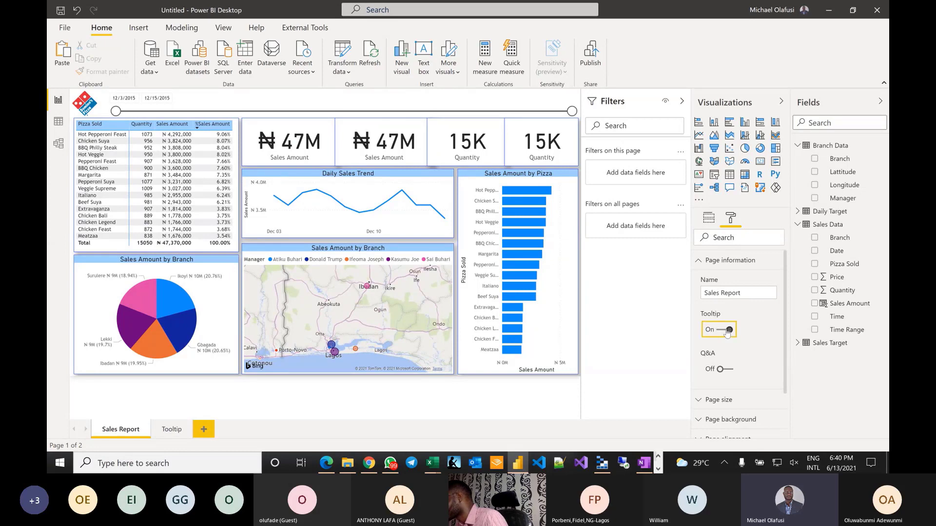
click(206, 287)
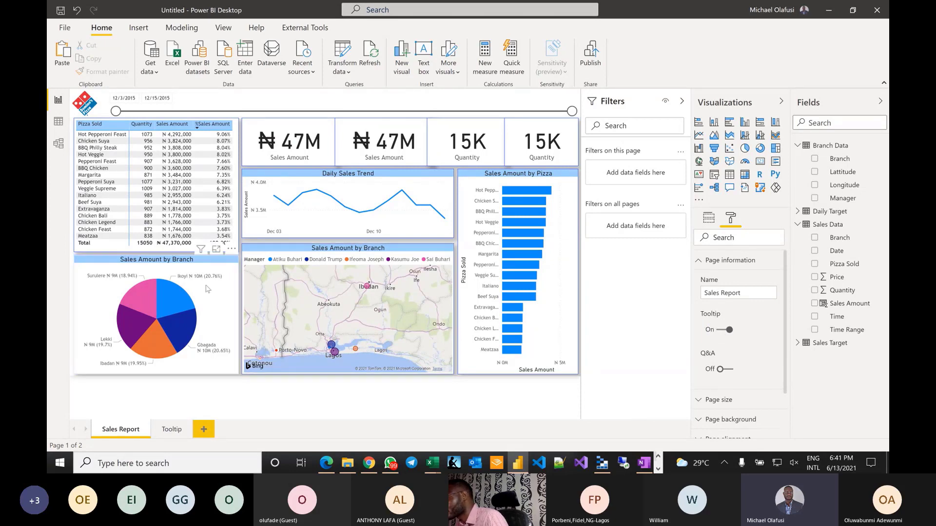
- Confirm the pie chart's tooltip type stays Report page
click(731, 218)
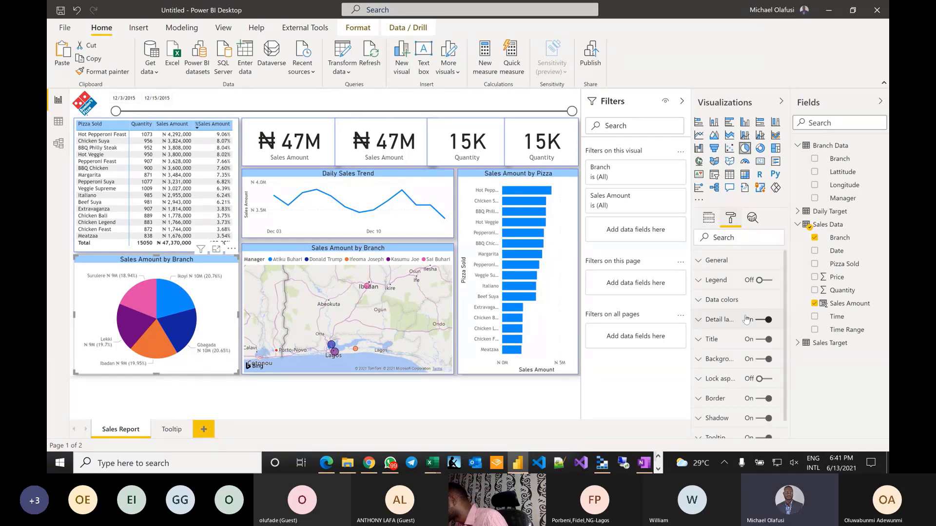
scroll(747, 319, down, 1)
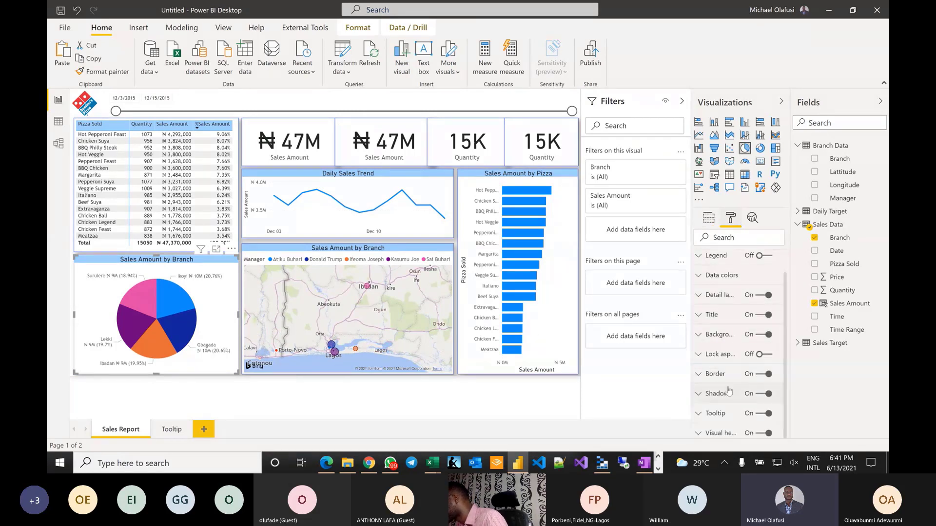
click(698, 414)
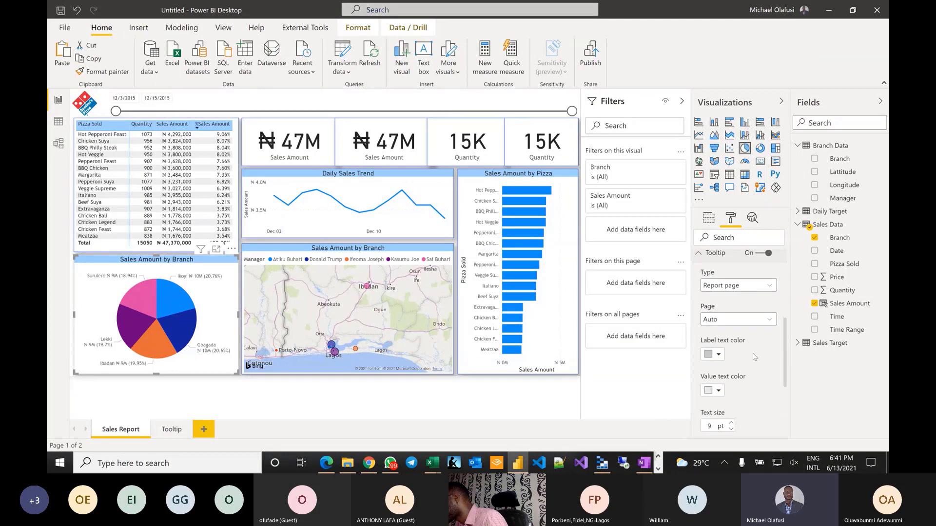
click(767, 321)
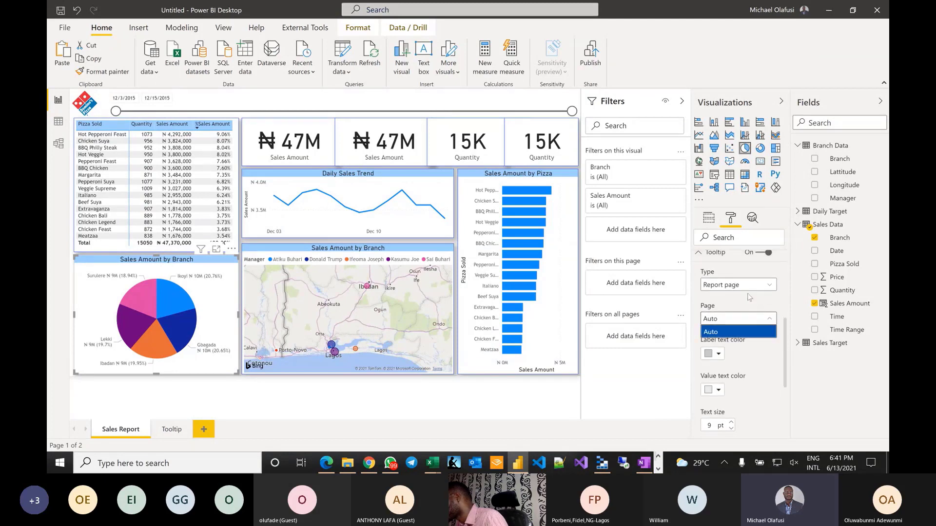
click(768, 286)
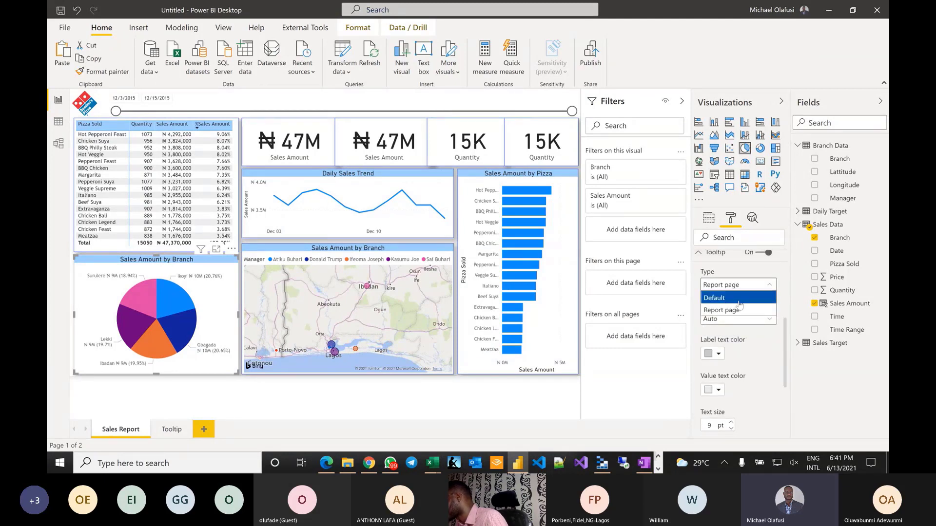
click(765, 371)
scroll(765, 372, down, 3)
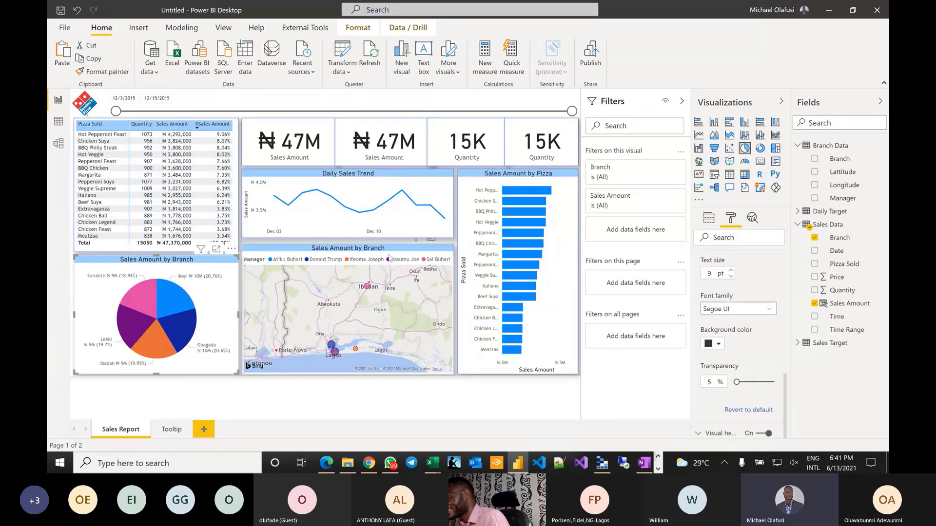
- Check the Sales Amount by Branch map's tooltip settings, leaving the page on Auto
click(348, 312)
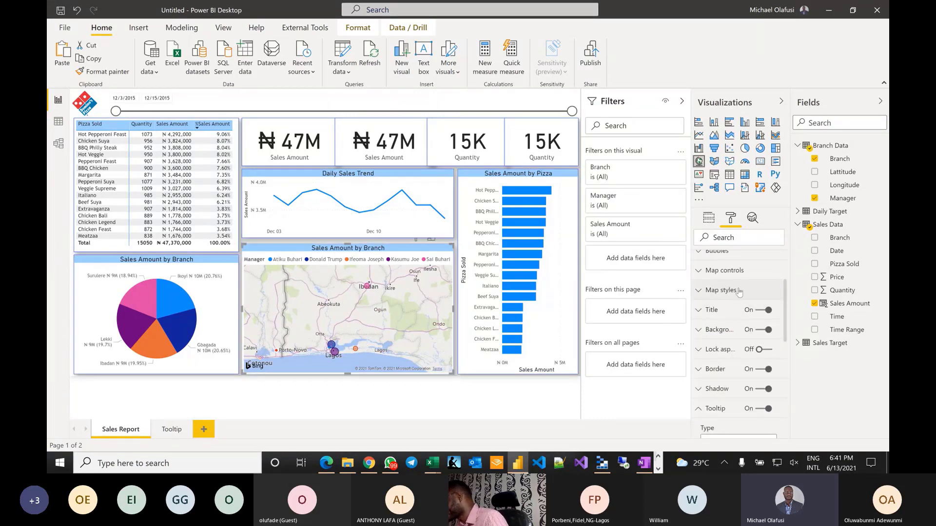
scroll(761, 361, down, 2)
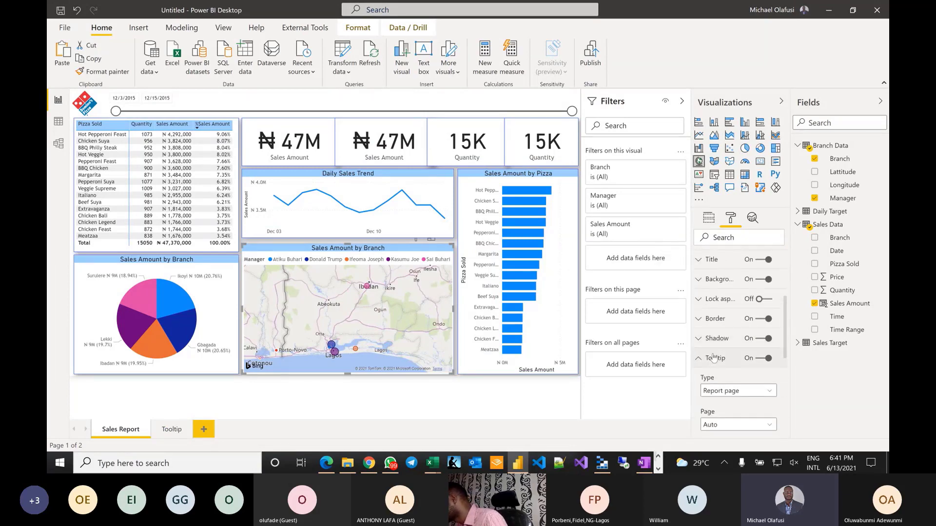
click(769, 392)
scroll(751, 365, down, 3)
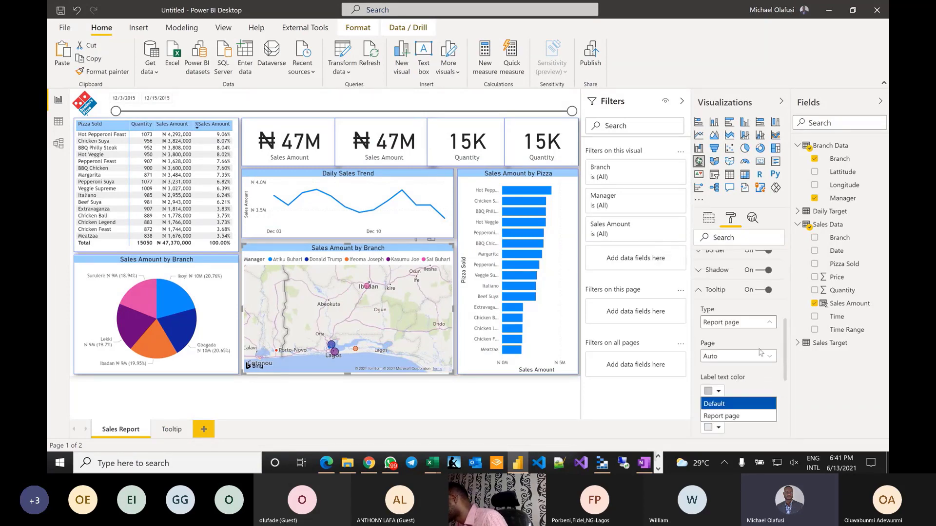
click(751, 352)
click(753, 352)
click(759, 342)
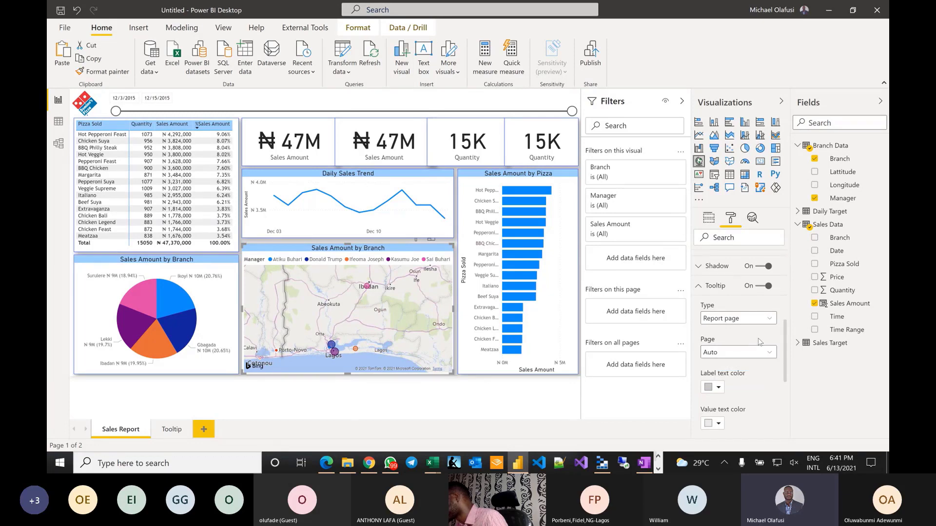
scroll(759, 342, down, 7)
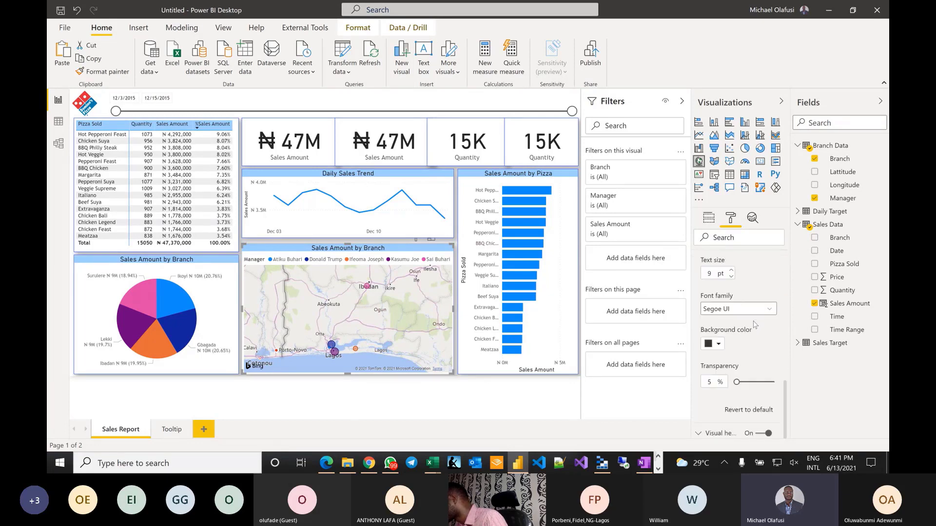
scroll(754, 325, up, 10)
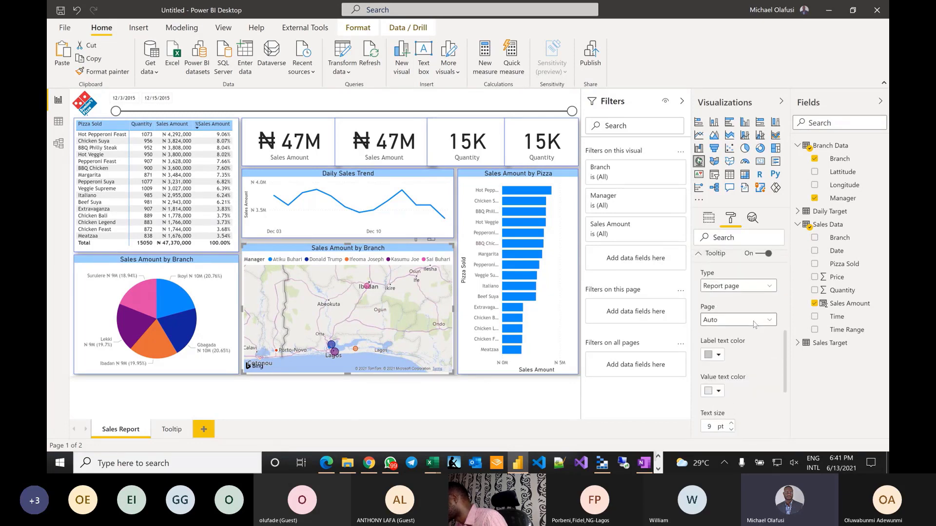
scroll(751, 292, up, 5)
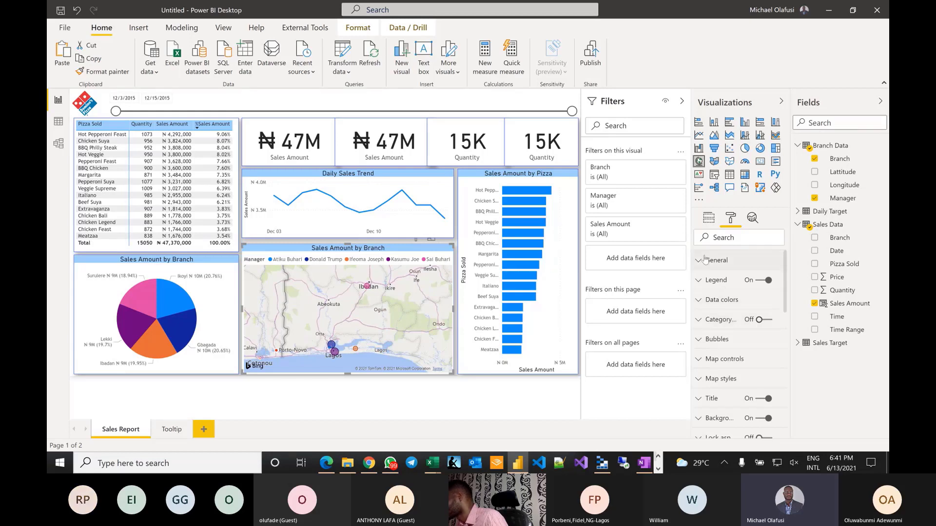
scroll(750, 293, down, 4)
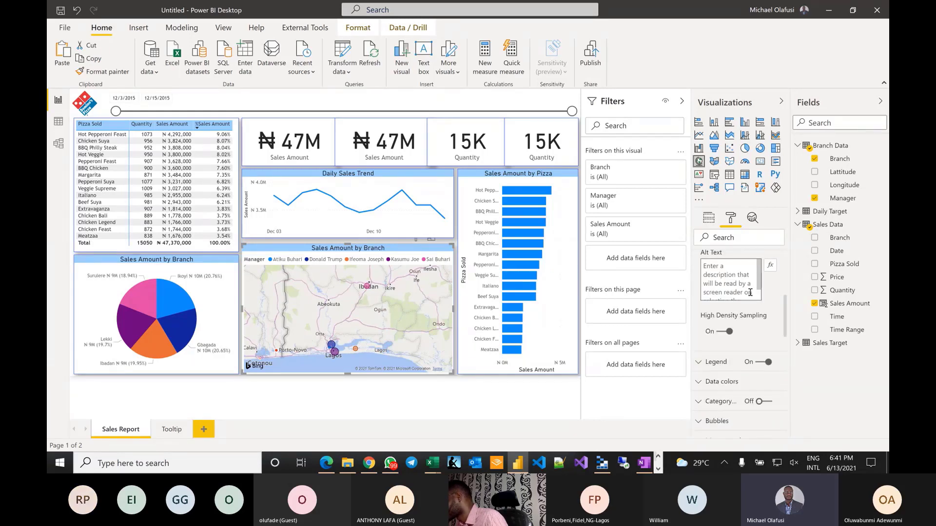
scroll(750, 292, down, 6)
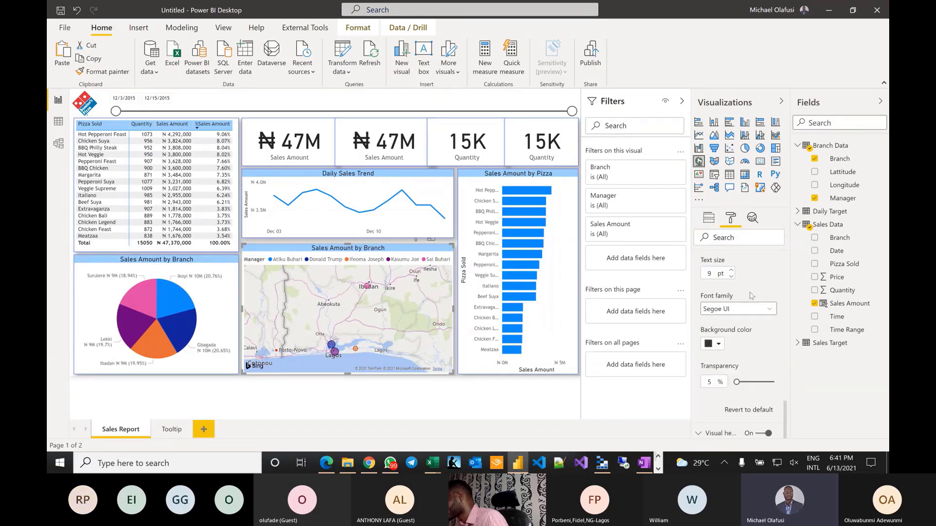
scroll(758, 344, up, 3)
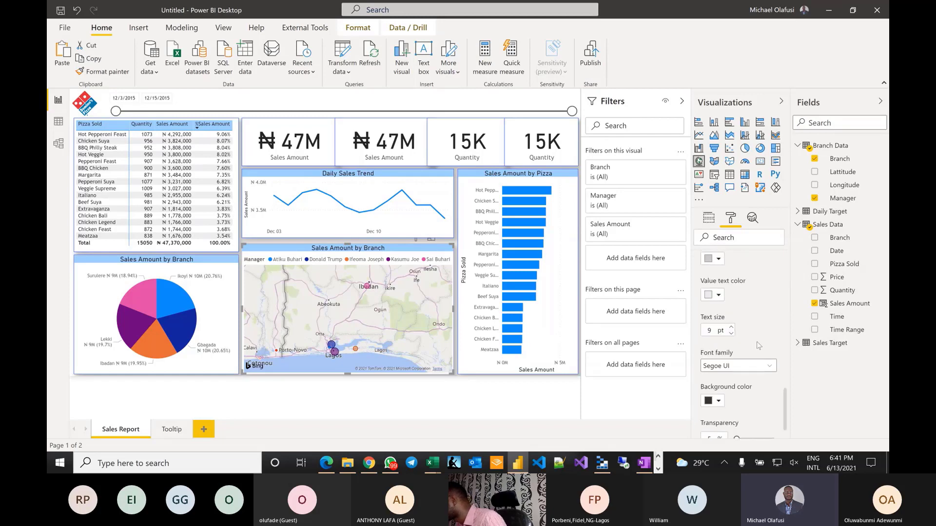
scroll(759, 345, up, 2)
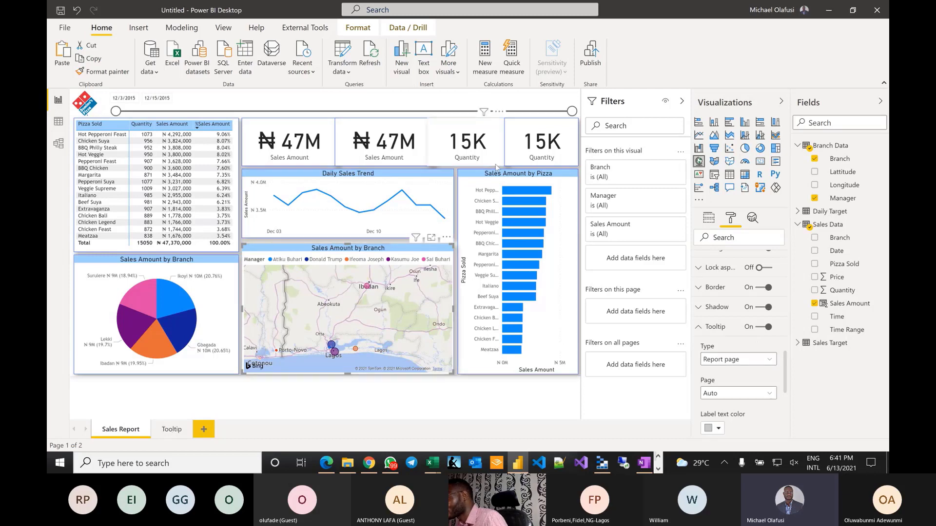
- Keep the Sales Amount by Pizza bar chart's tooltips on with type Report page, then open Tooltip
click(518, 293)
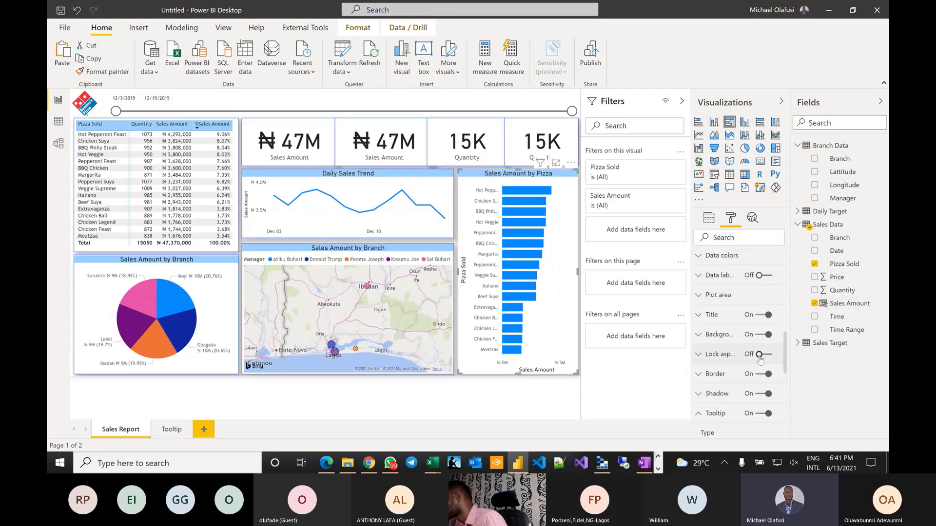
click(709, 317)
scroll(753, 346, down, 10)
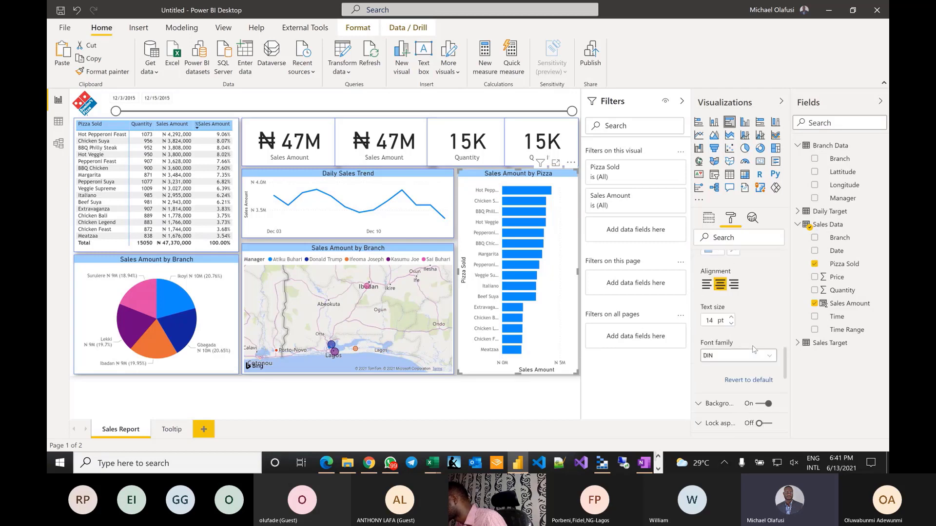
scroll(755, 349, up, 4)
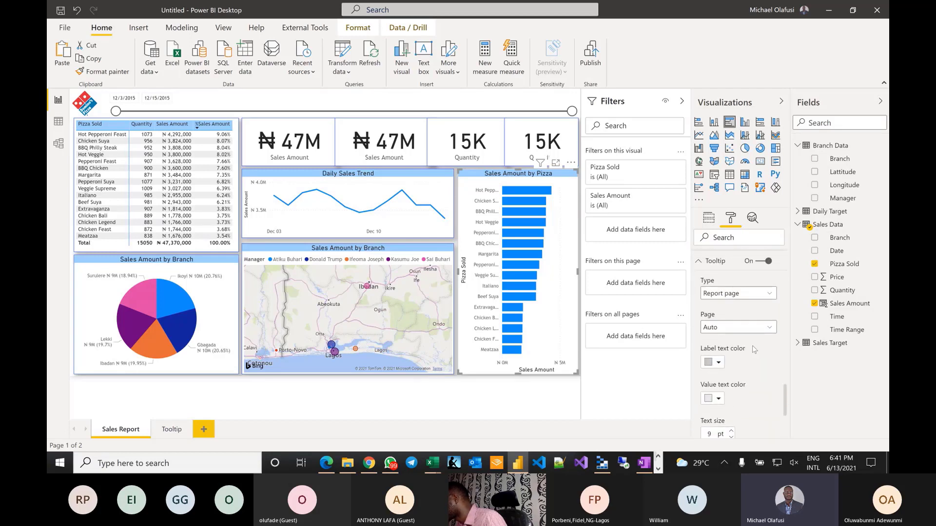
click(757, 284)
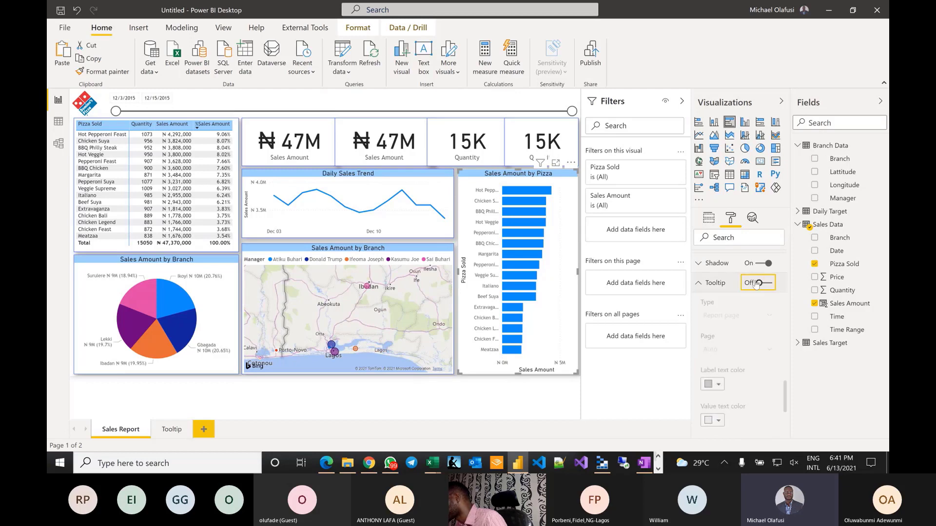
click(773, 284)
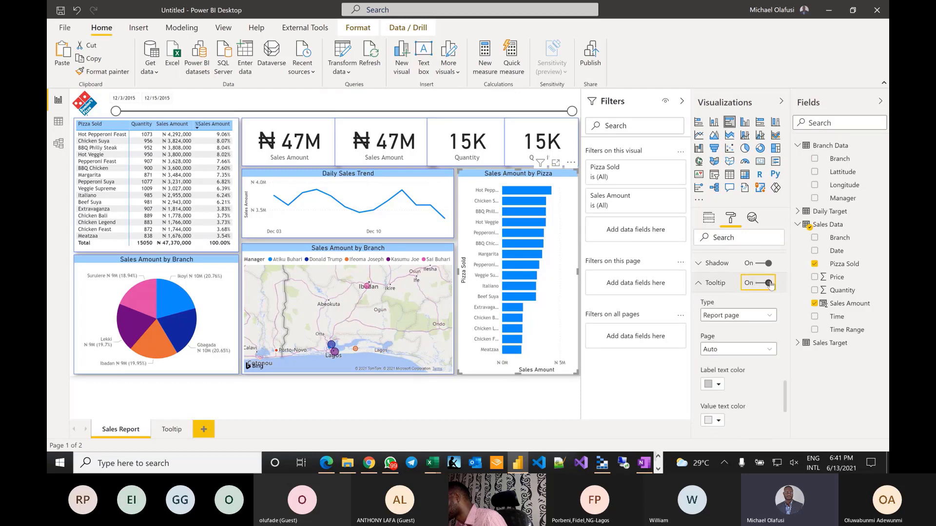
click(772, 316)
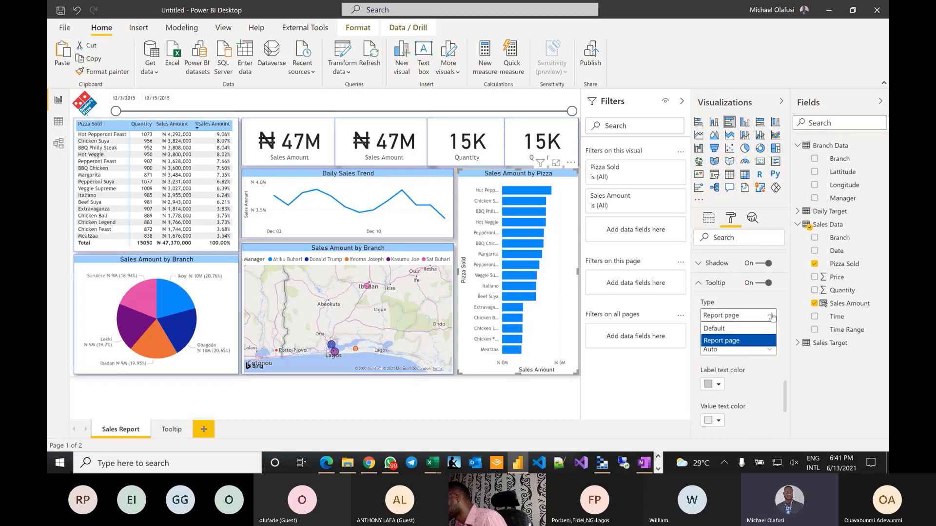
click(738, 341)
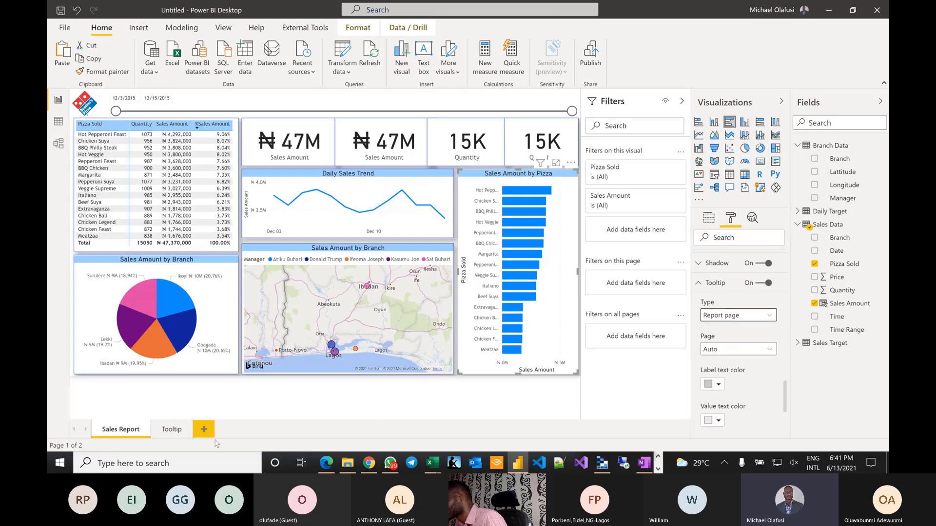
click(172, 429)
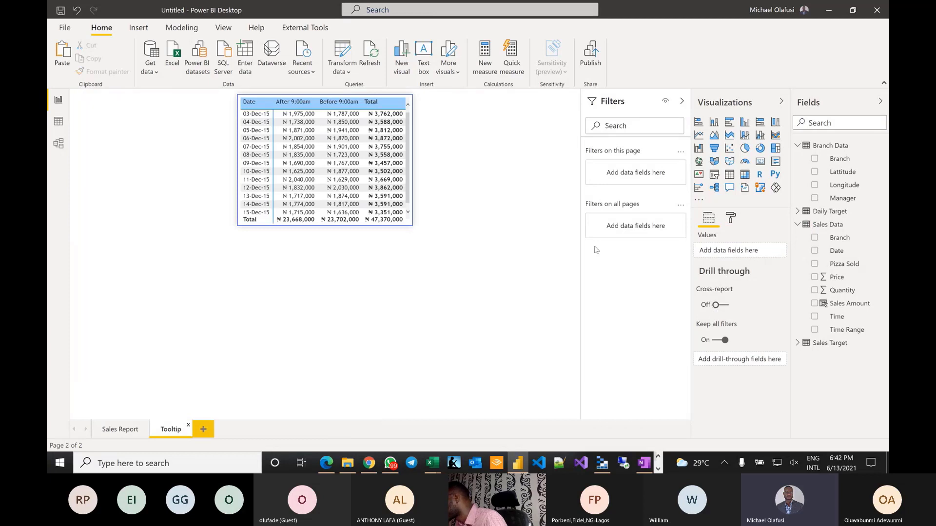
- Turn on the Date table's tooltip with type Report page and page Auto
click(415, 167)
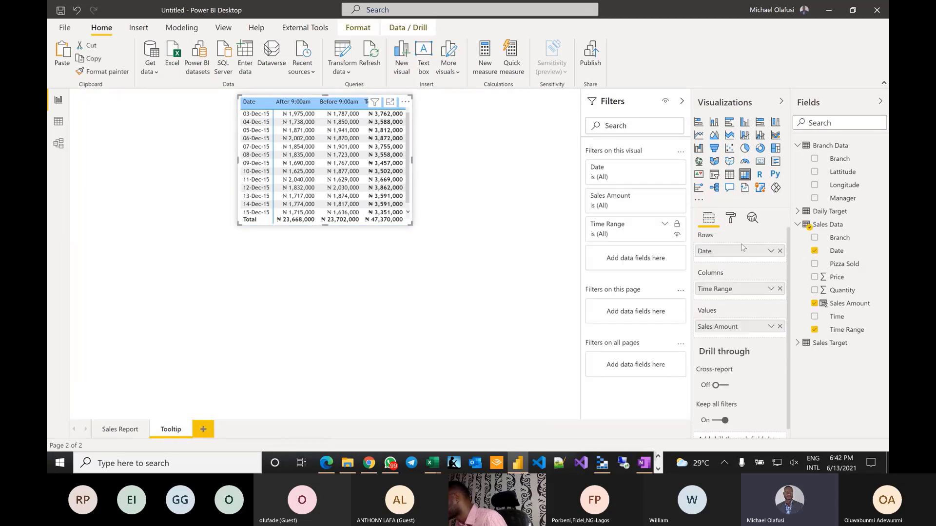
scroll(710, 343, down, 1)
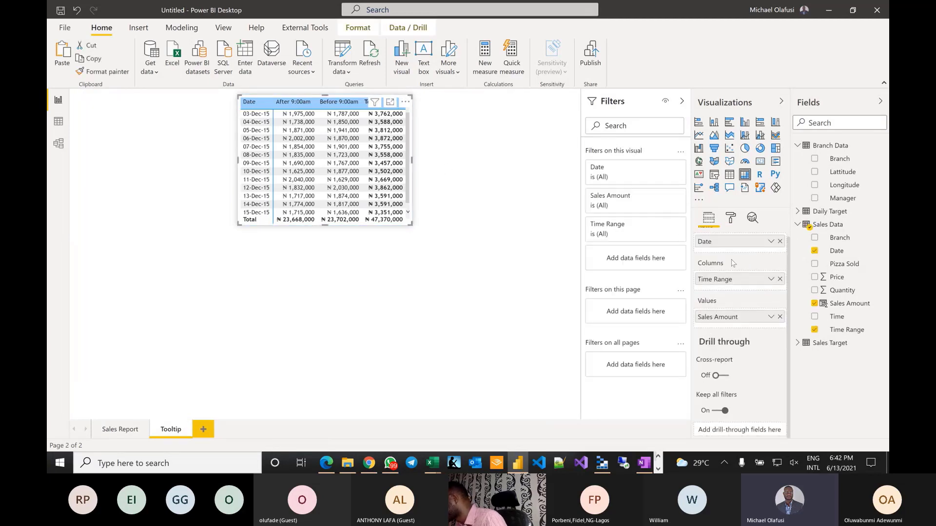
click(731, 221)
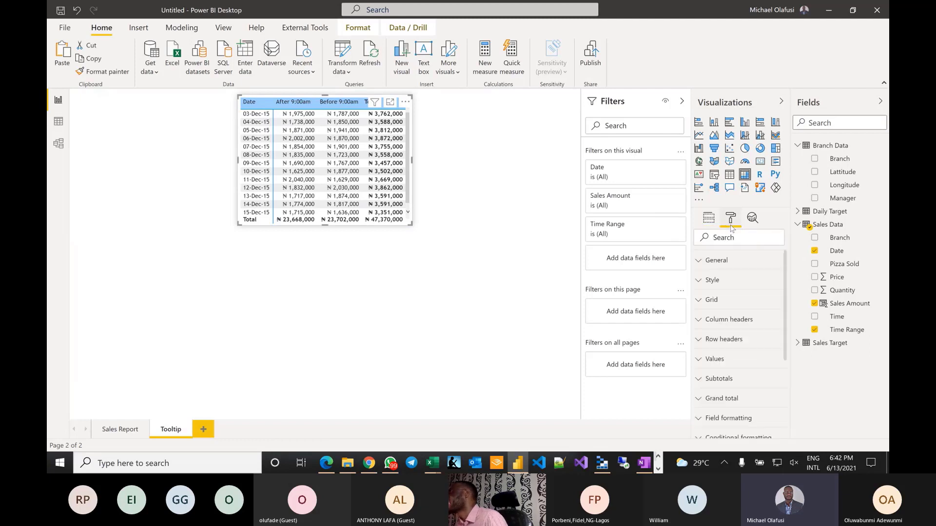
scroll(729, 281, down, 3)
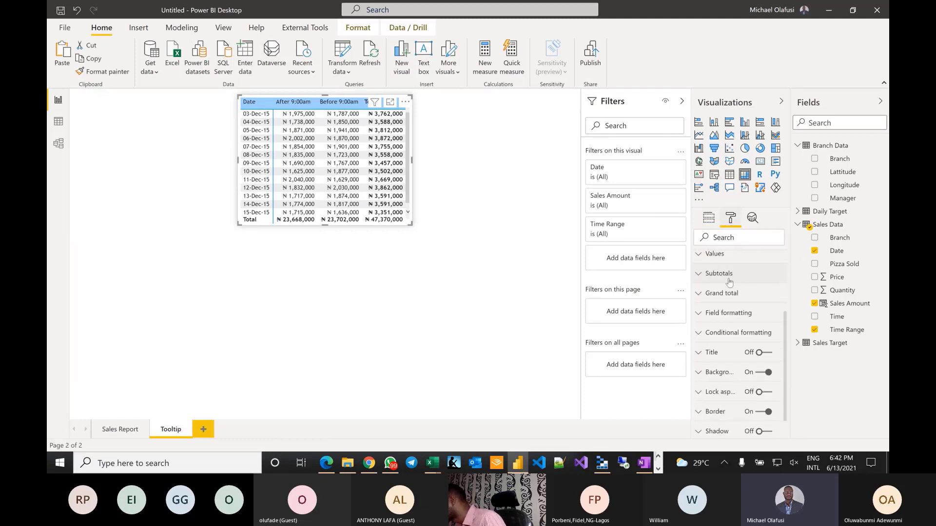
scroll(728, 282, down, 1)
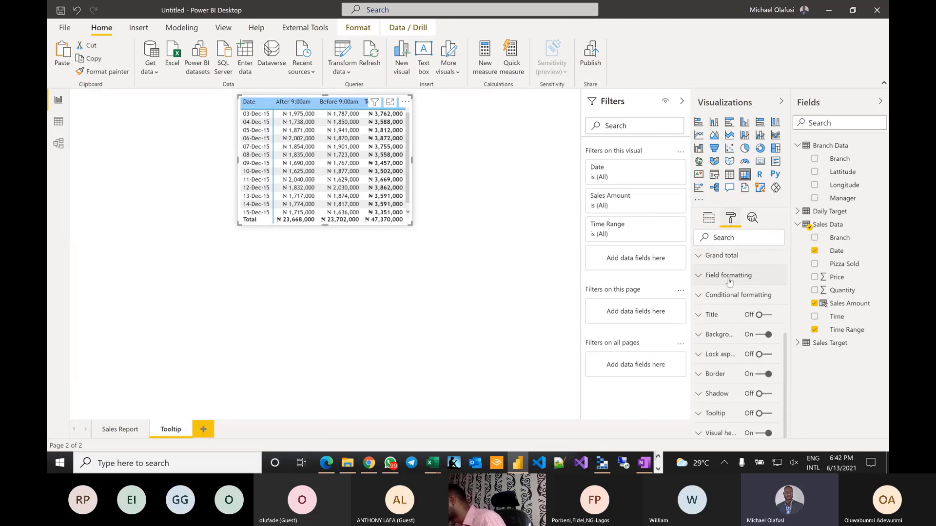
click(729, 415)
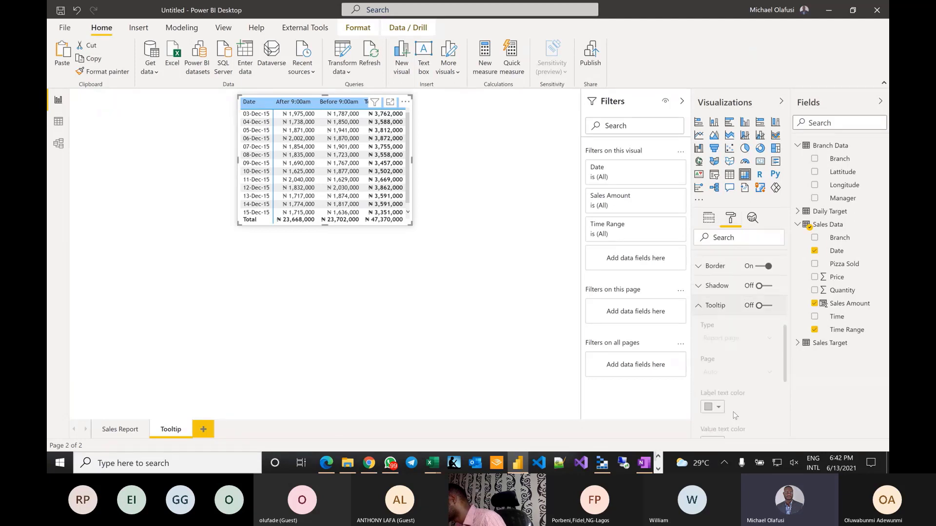
click(771, 308)
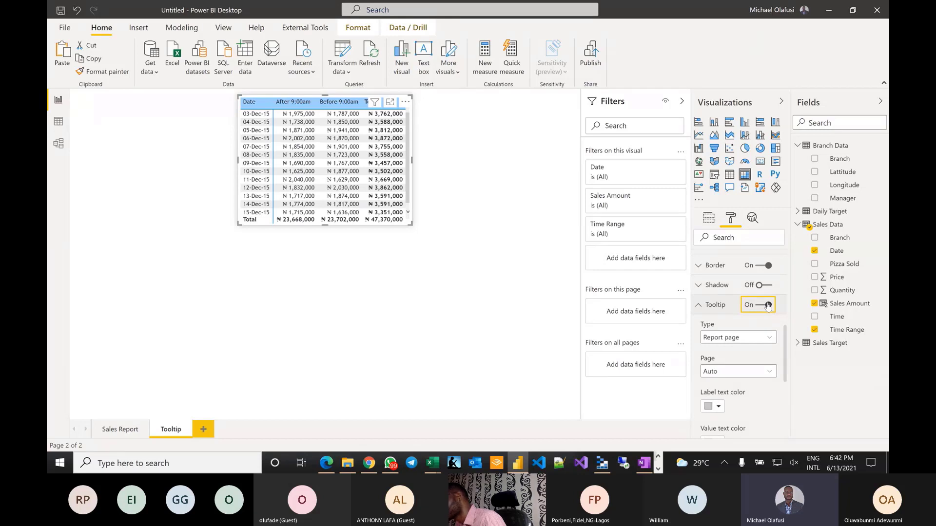
mouse_move(371, 195)
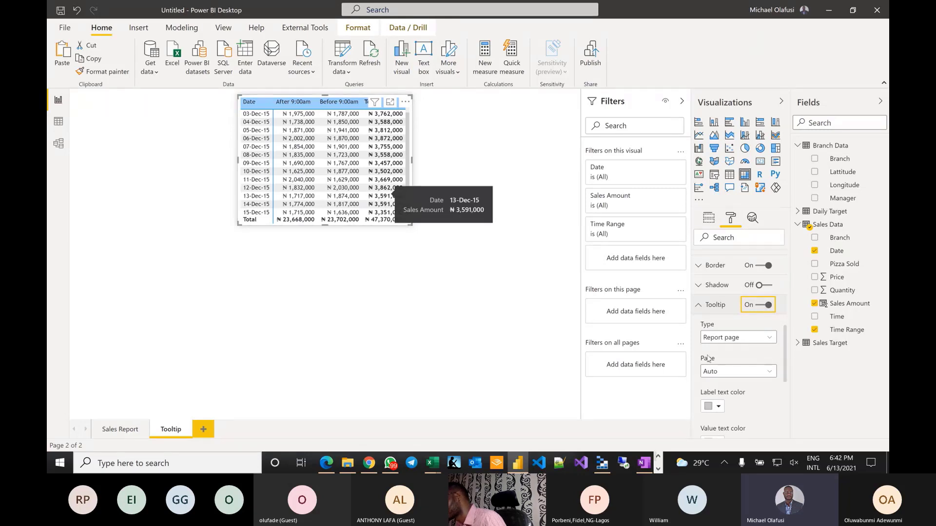
click(775, 341)
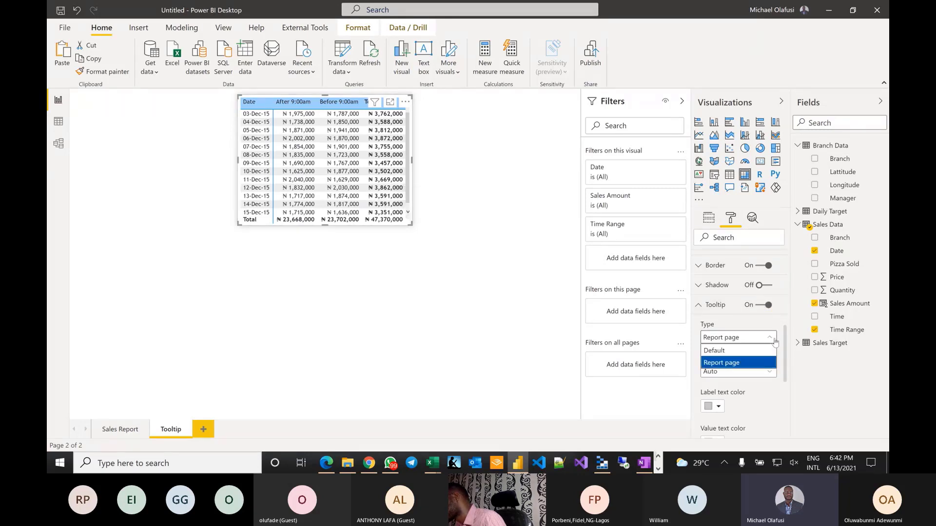
click(763, 409)
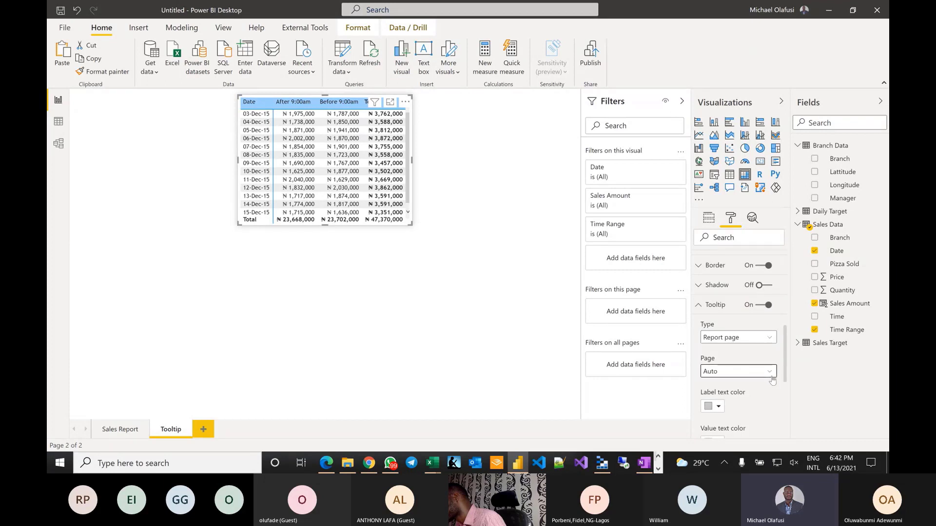
click(771, 373)
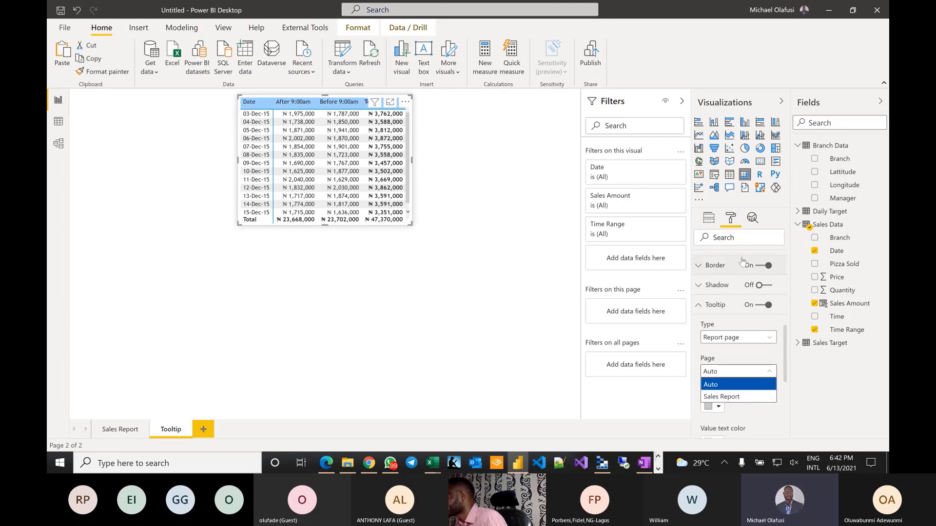
click(735, 355)
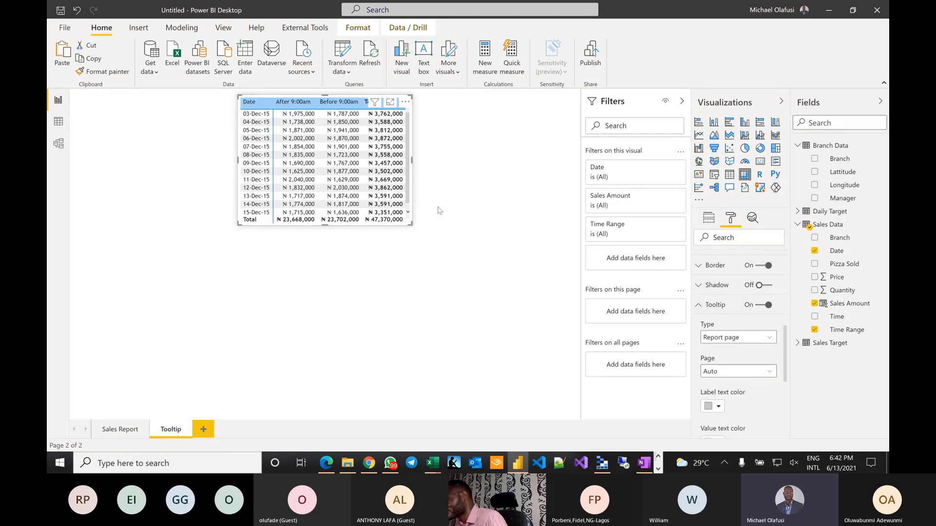
- Reselect the Date table and drag its right edge to make it narrower
click(534, 303)
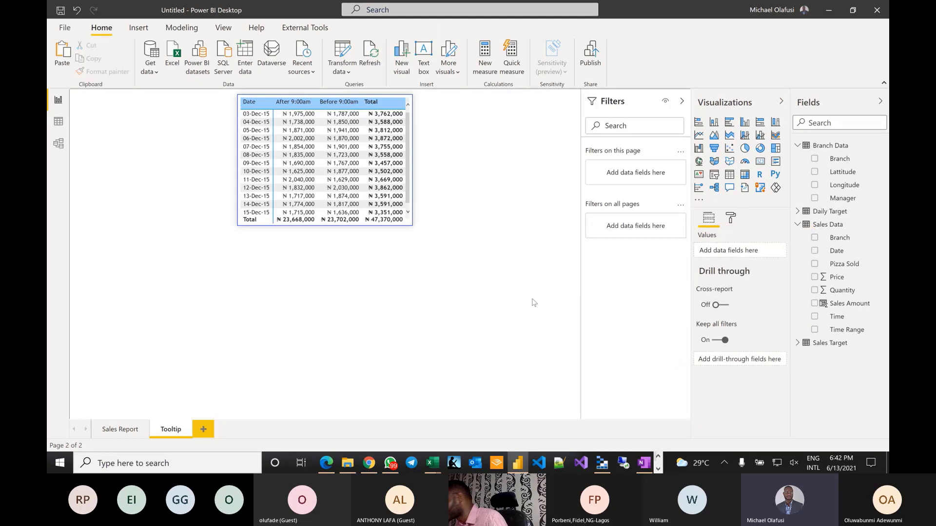
click(410, 131)
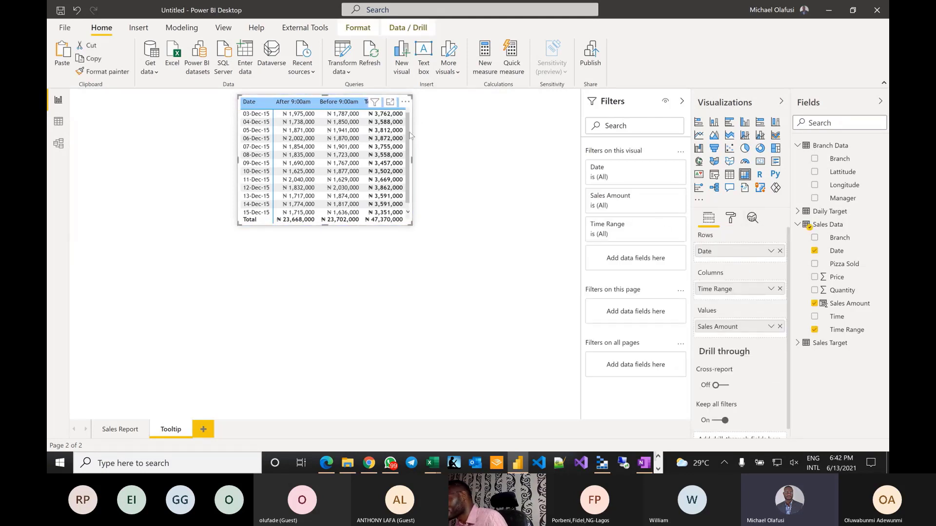
drag(411, 160, 405, 164)
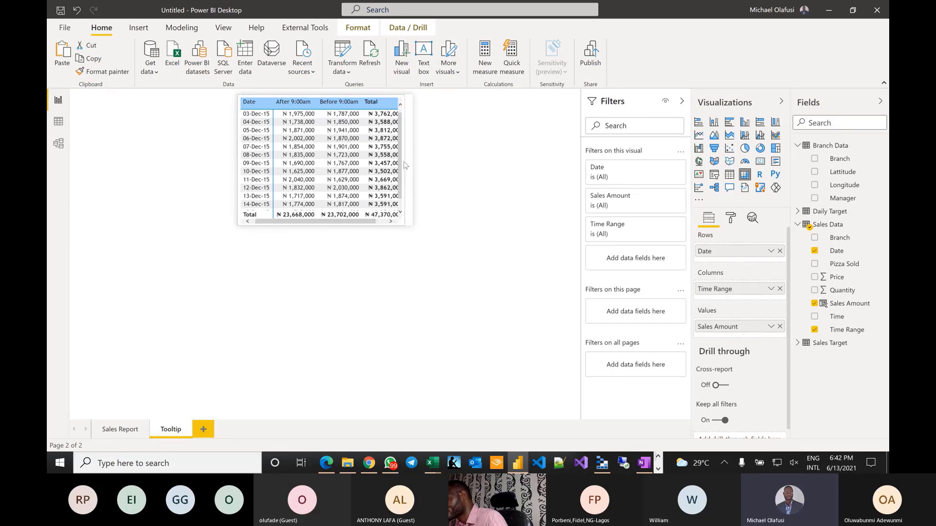
- Switch the Tooltip page's Page information Tooltip setting On
click(537, 254)
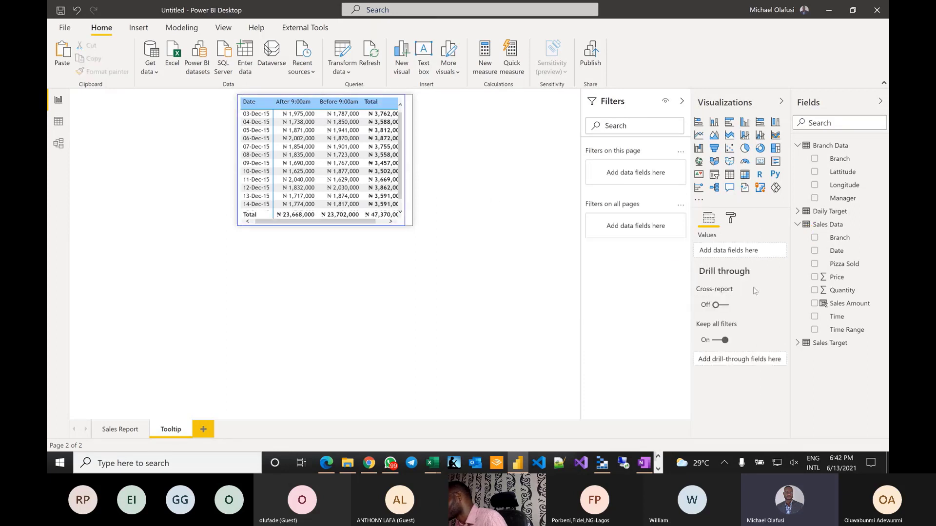
click(733, 219)
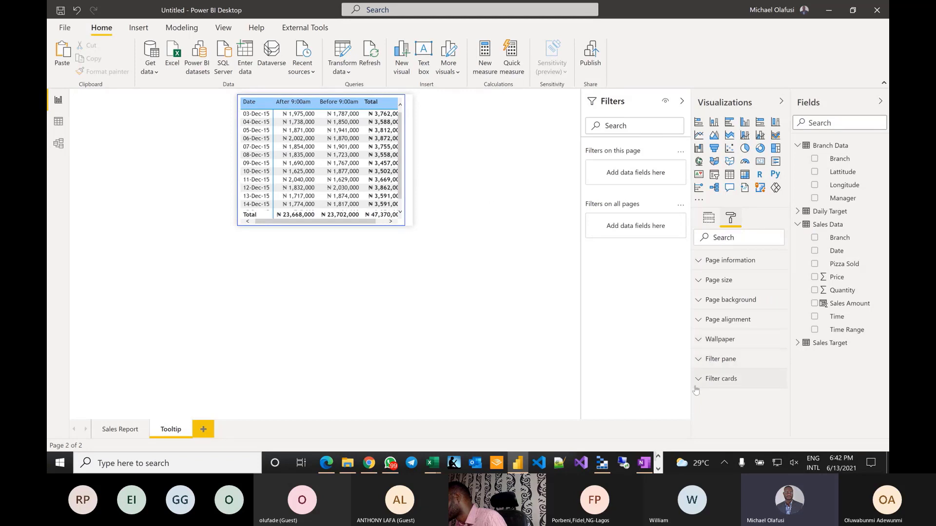
click(716, 268)
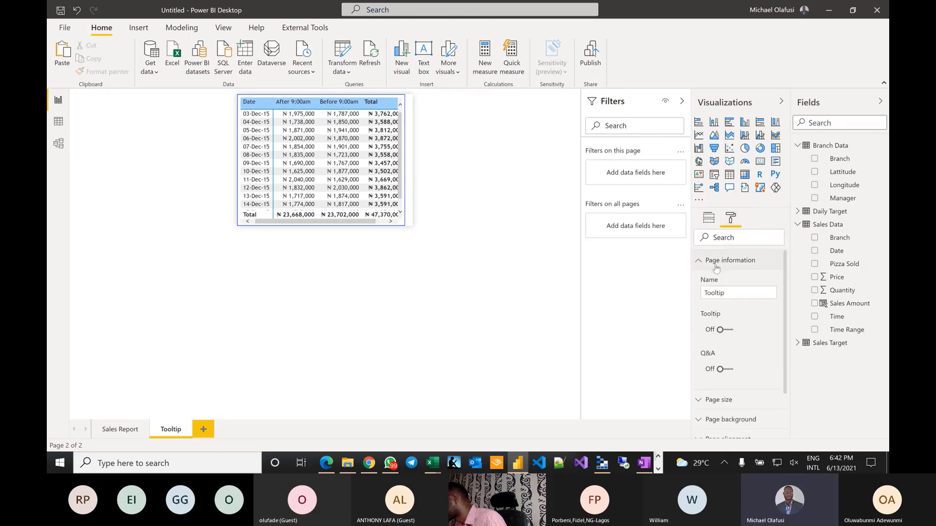
click(728, 330)
click(702, 263)
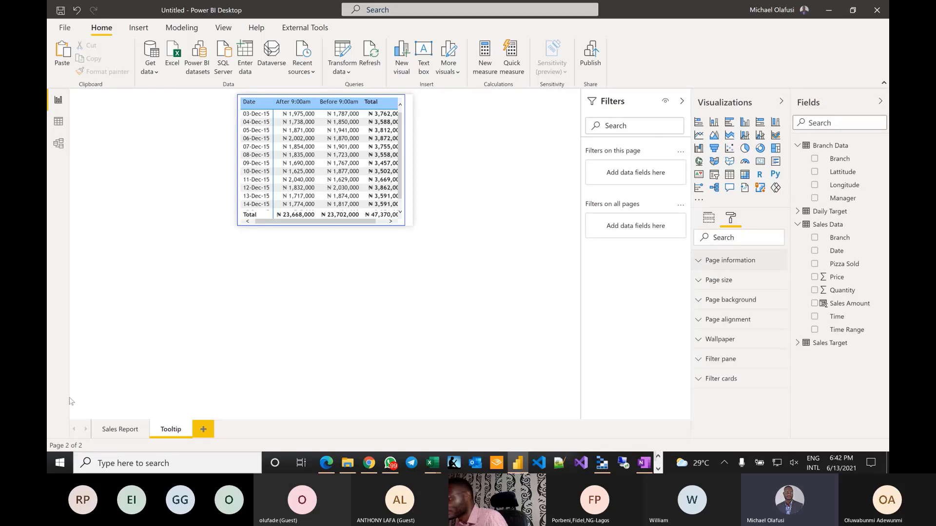
- Widen the Date table to show the full Total column and return to Sales Report
click(404, 165)
drag(405, 161, 414, 160)
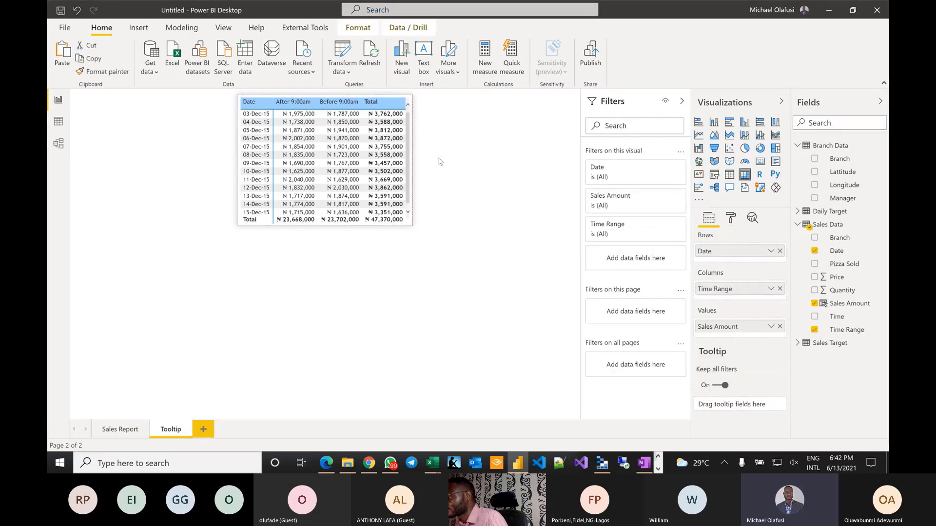
click(119, 429)
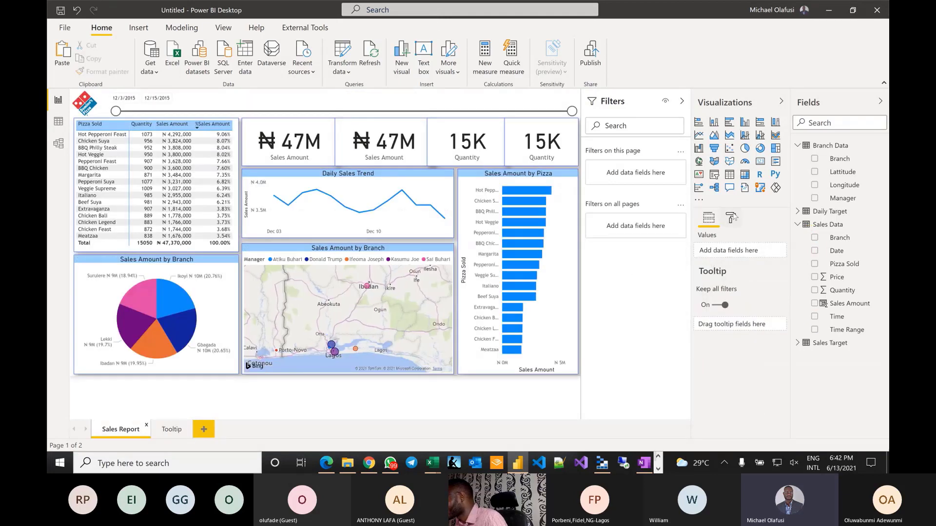
- Turn the Sales Report page's own Tooltip setting back off
click(731, 218)
click(697, 266)
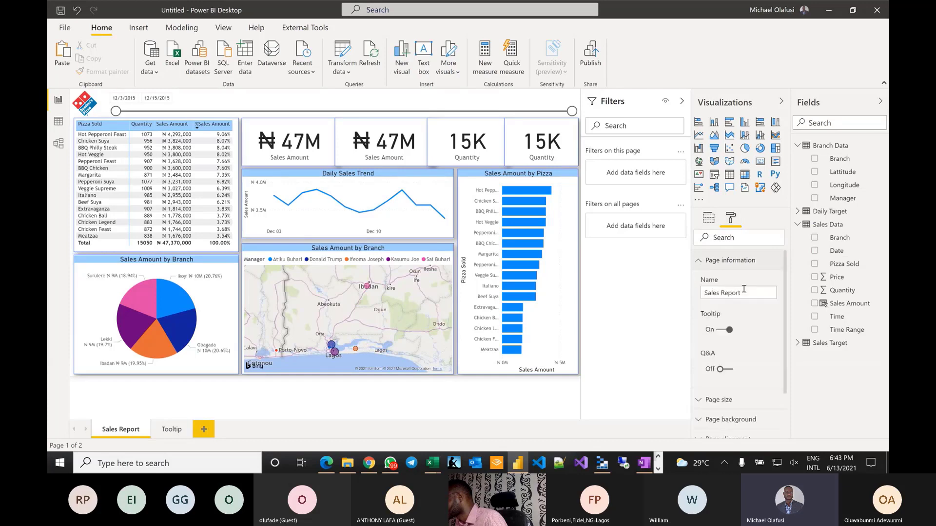
click(718, 331)
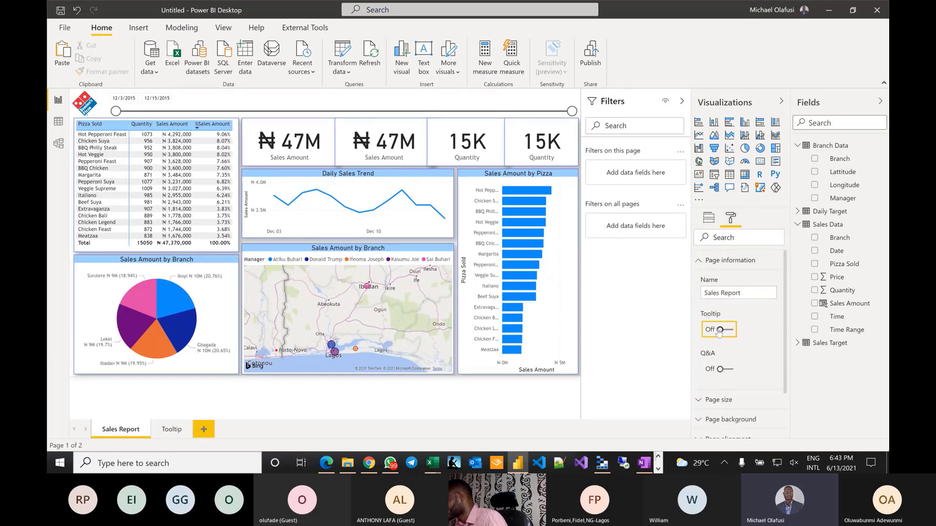
click(699, 260)
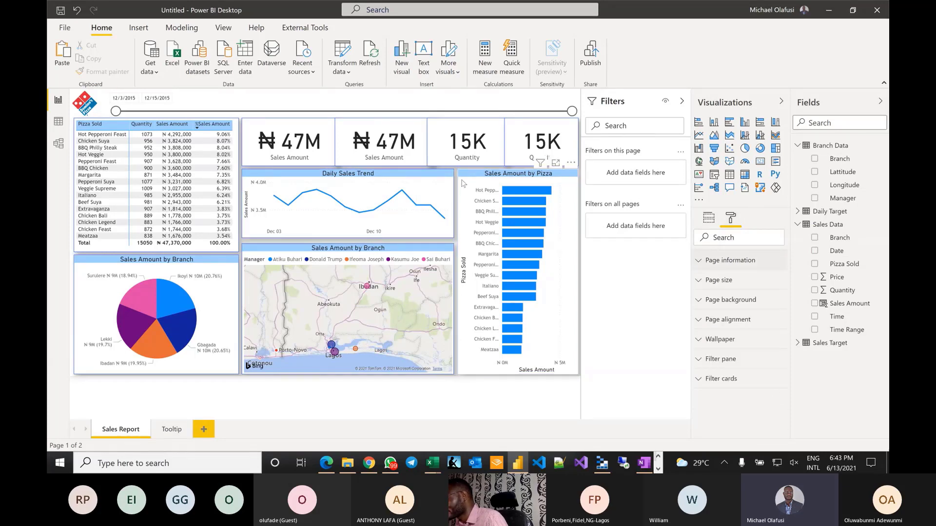
- Set the Sales Amount by Pizza chart's tooltip type to Report page
click(566, 205)
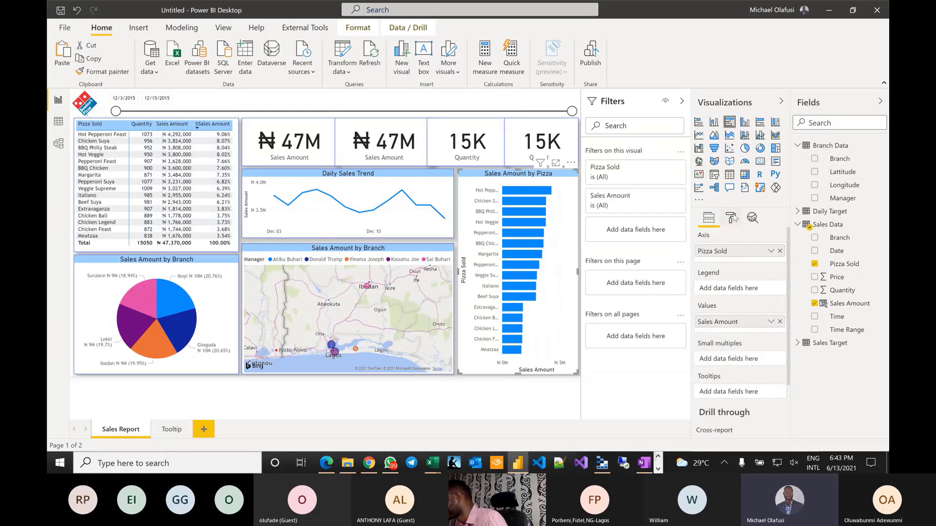
click(732, 218)
scroll(750, 325, down, 3)
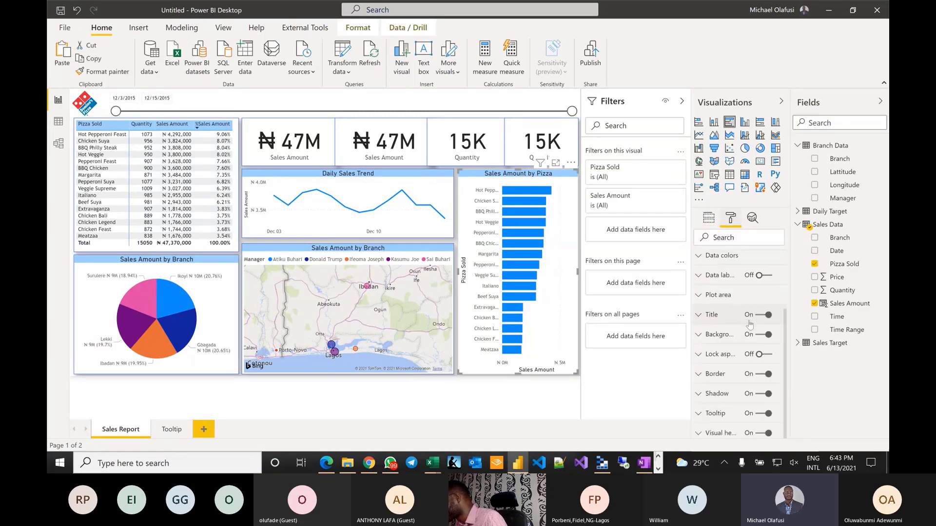
click(709, 414)
scroll(731, 375, down, 5)
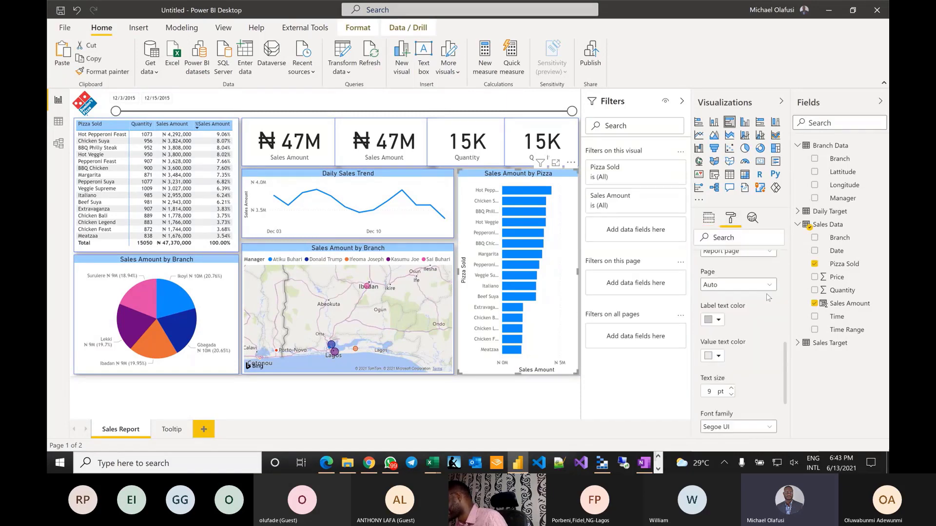
scroll(770, 292, up, 1)
click(770, 276)
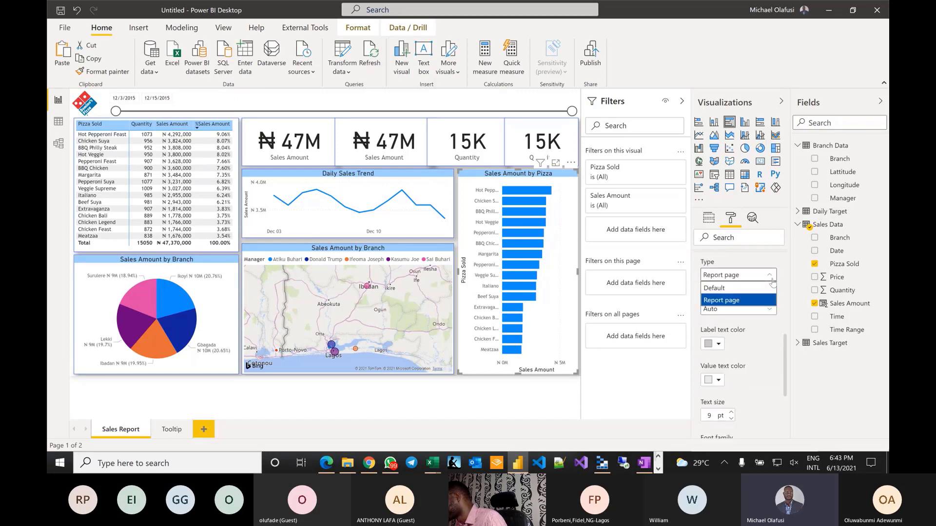
click(761, 345)
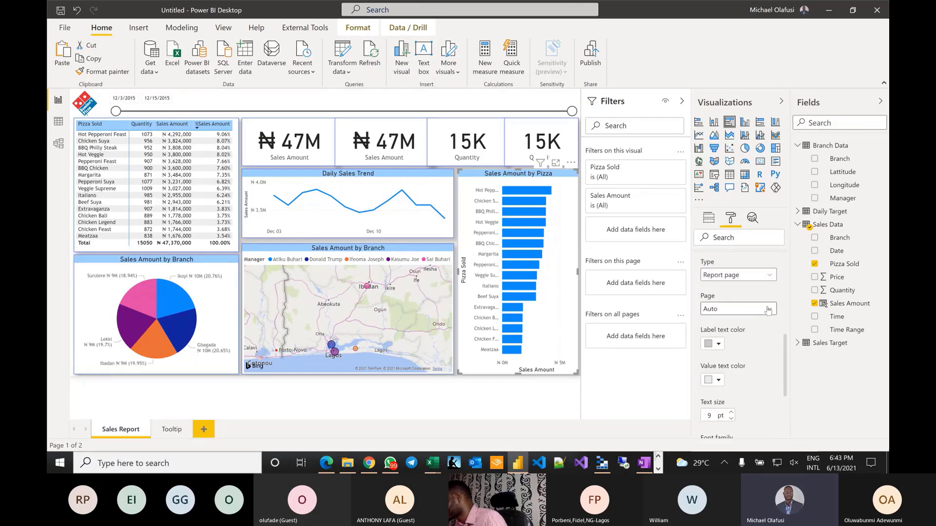
- Choose the Tooltip page as the bar chart's tooltip page and test it on a bar
click(770, 276)
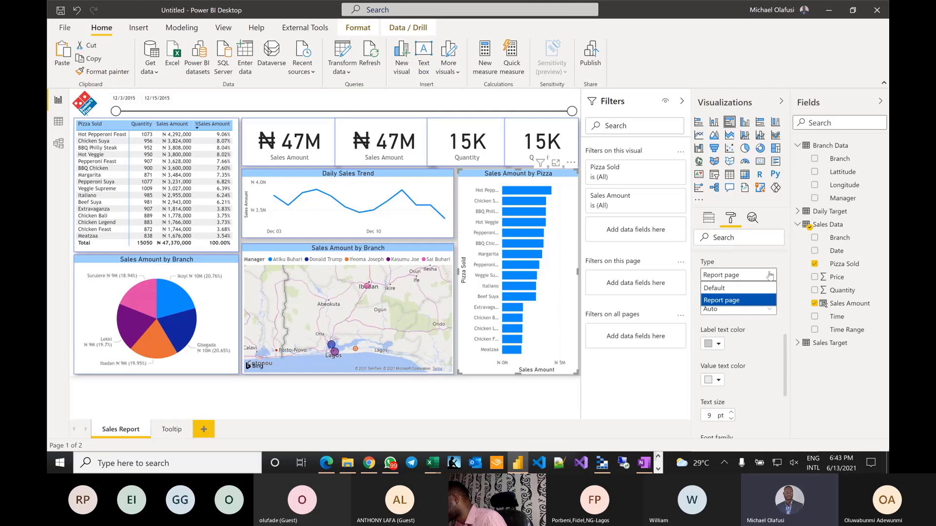
click(770, 276)
click(770, 276)
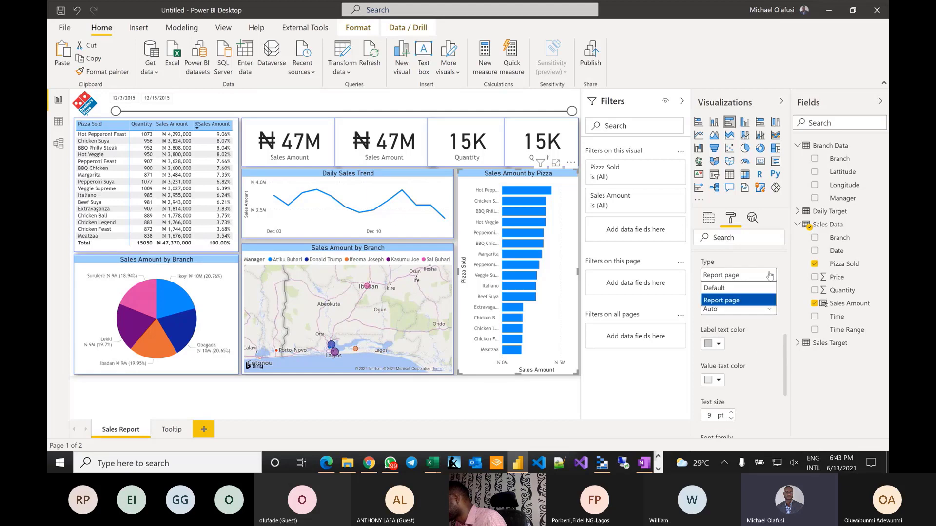
click(740, 291)
click(758, 276)
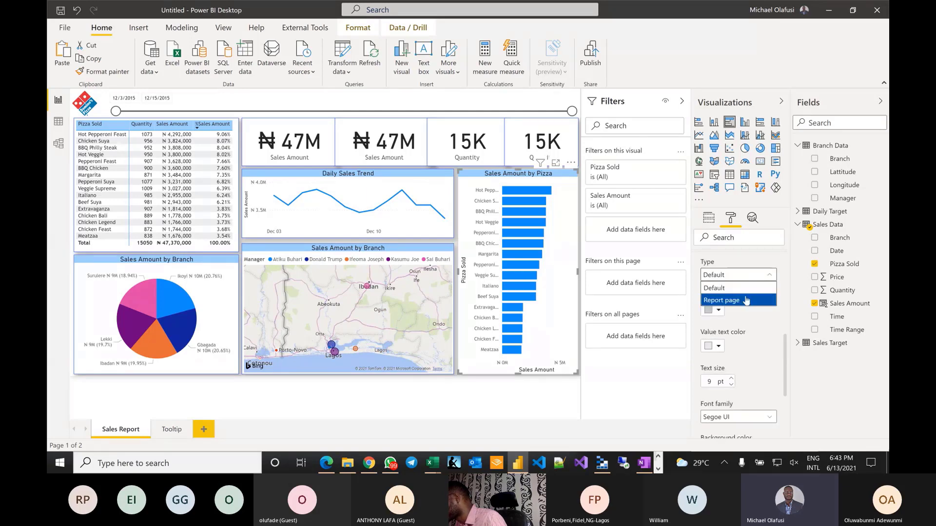
click(750, 299)
click(761, 309)
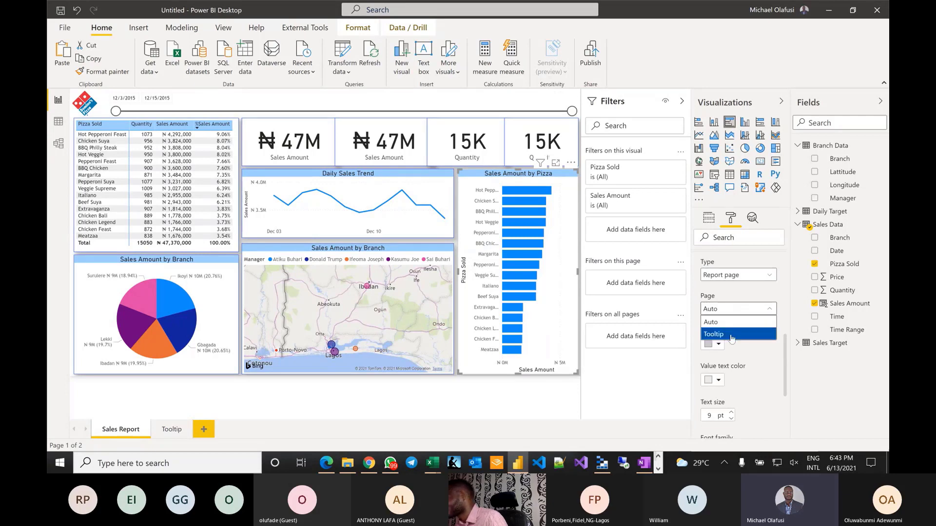
click(754, 334)
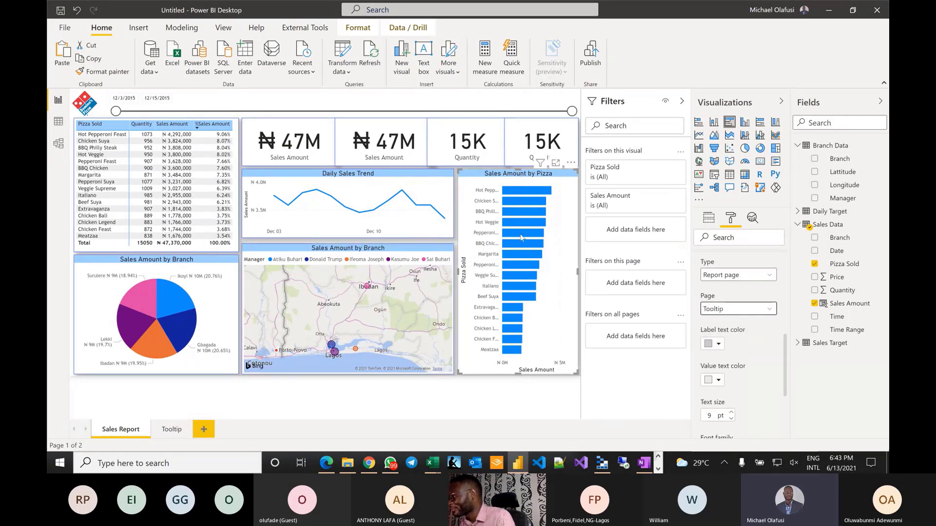
mouse_move(520, 238)
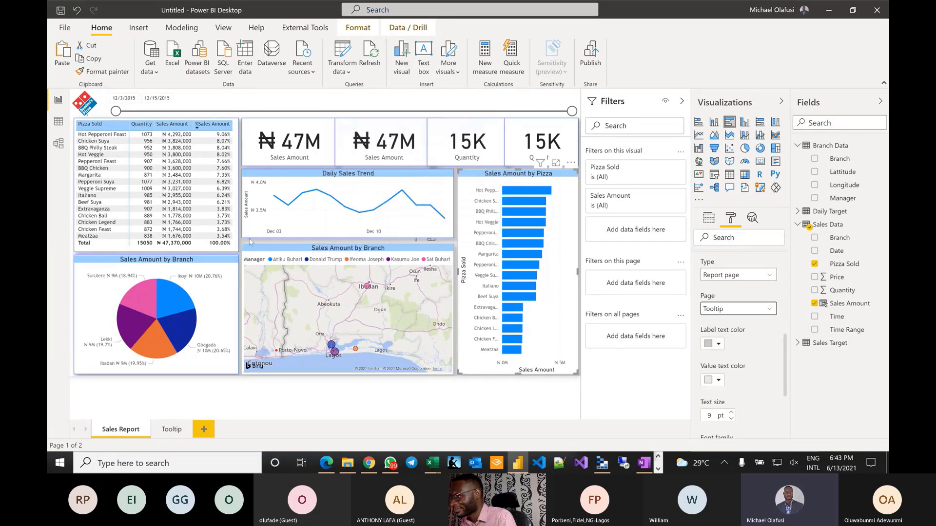
click(254, 254)
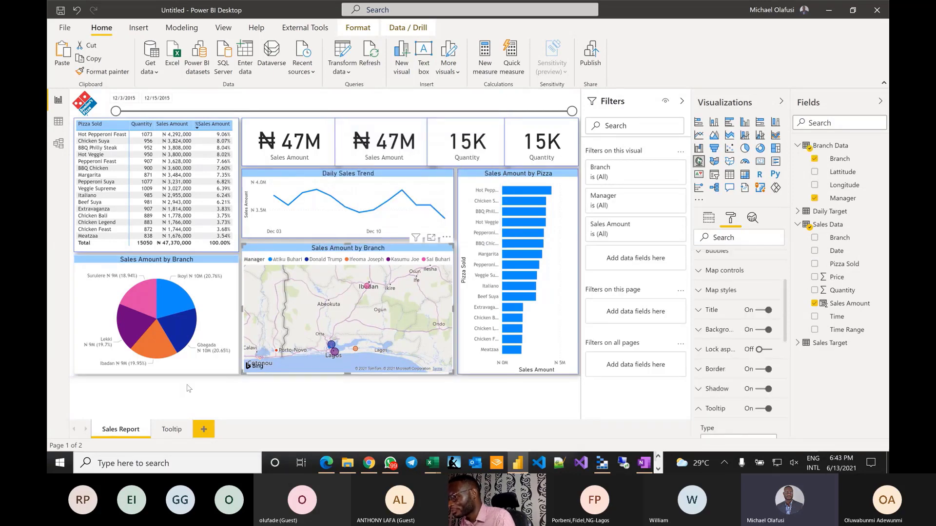
click(175, 429)
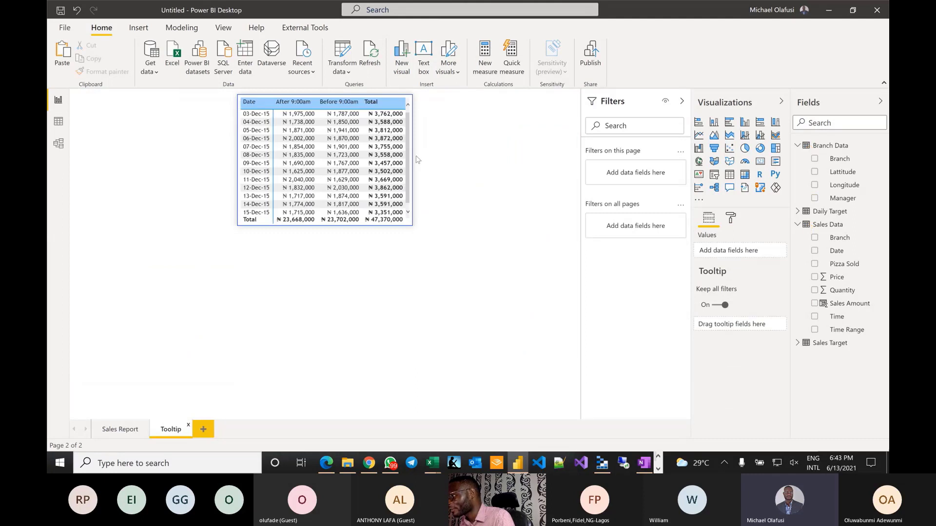
click(201, 431)
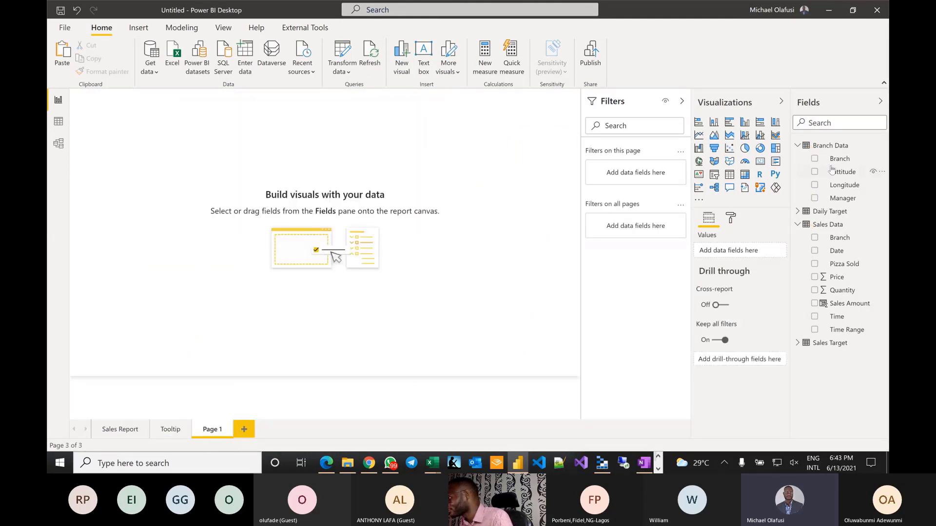
click(730, 218)
click(731, 262)
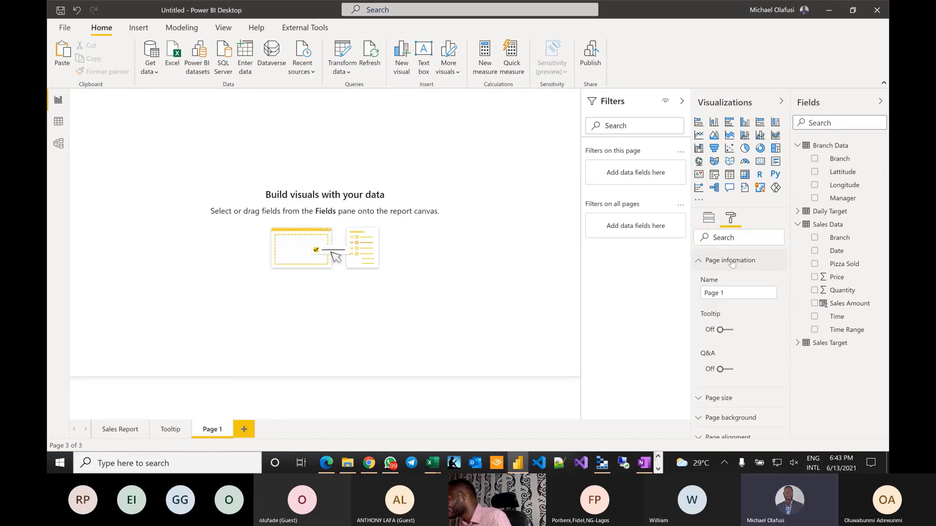
click(728, 330)
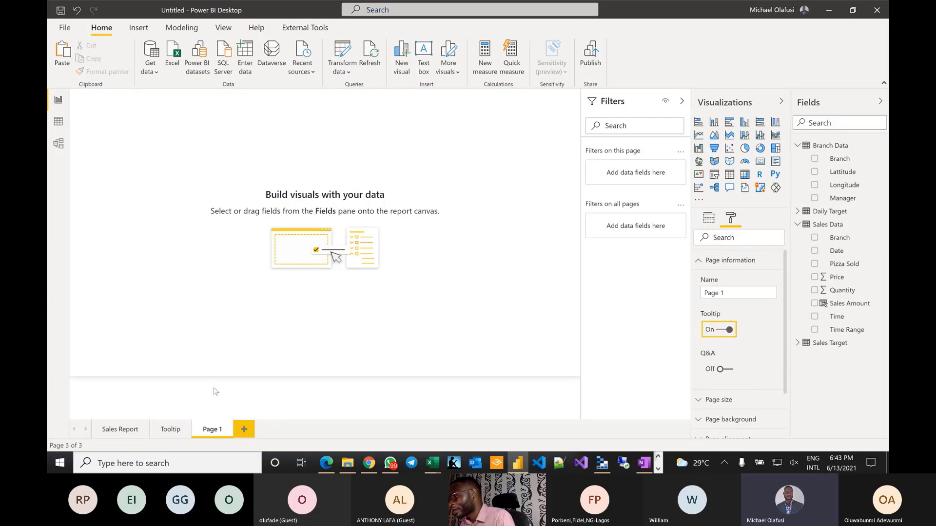
click(171, 429)
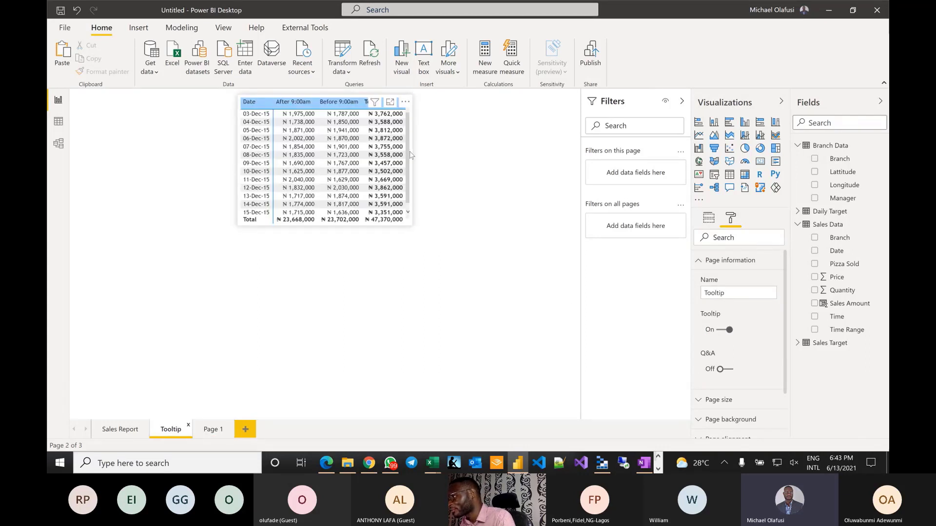
click(410, 155)
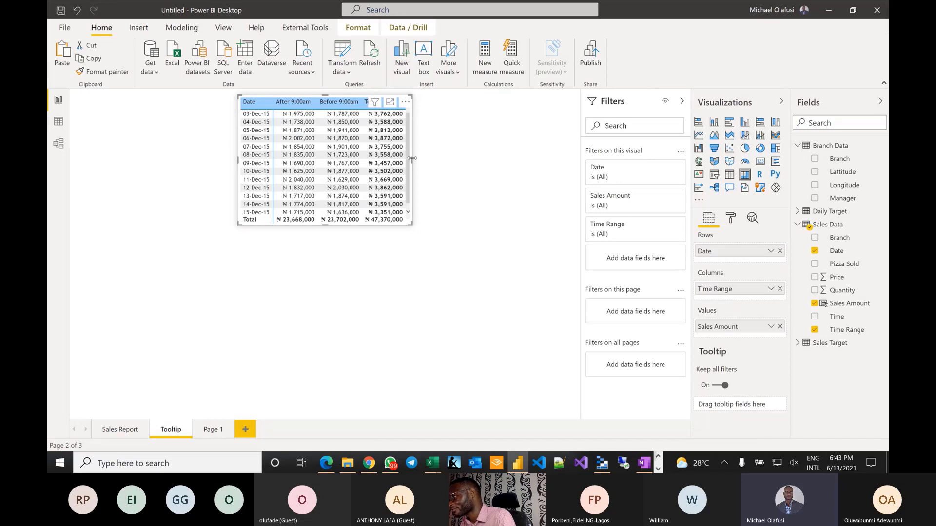
drag(413, 158, 401, 161)
click(522, 214)
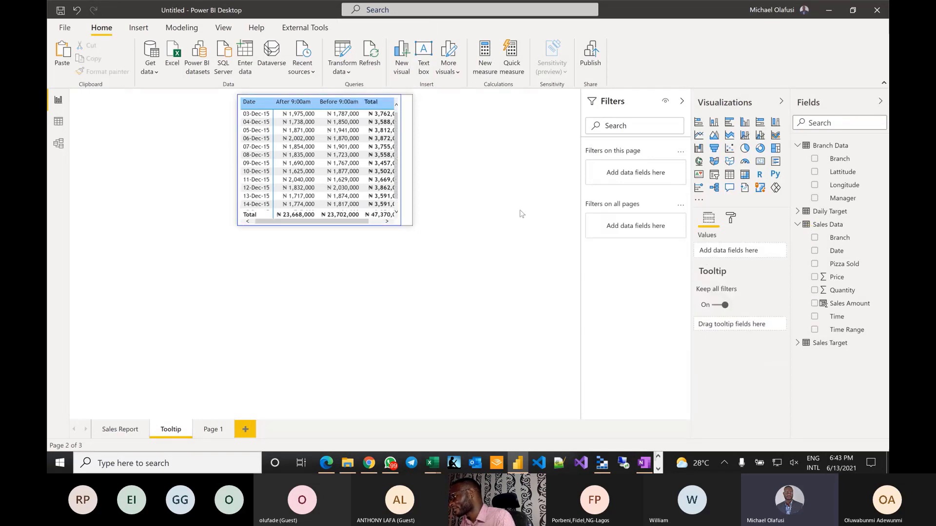
click(731, 219)
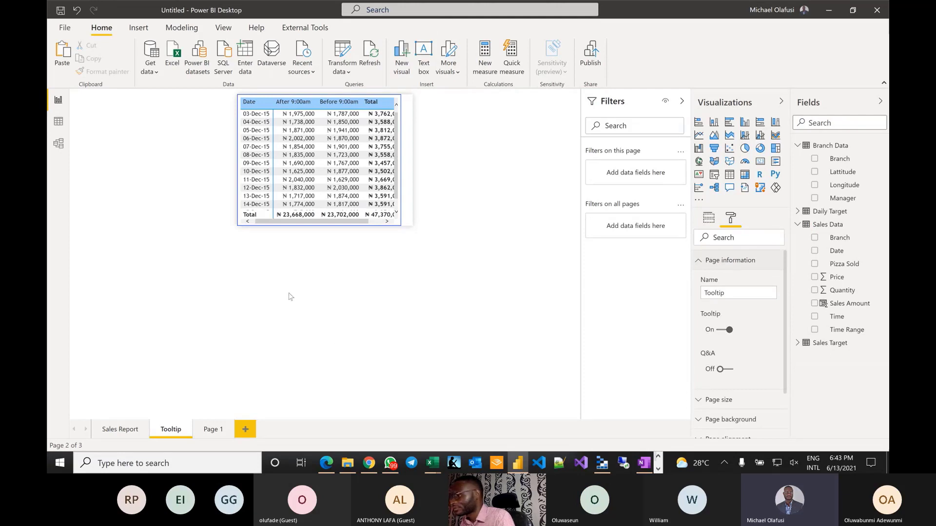
click(401, 168)
drag(400, 159, 413, 161)
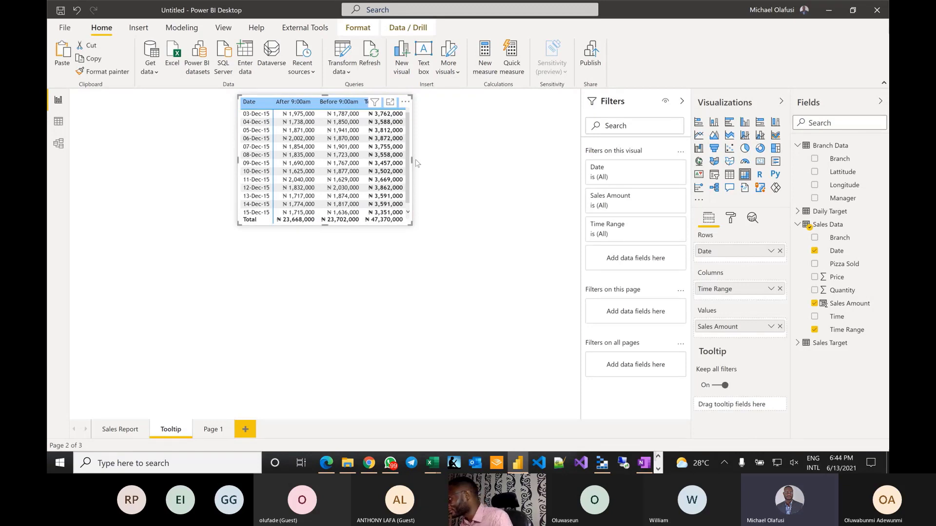
right_click(213, 428)
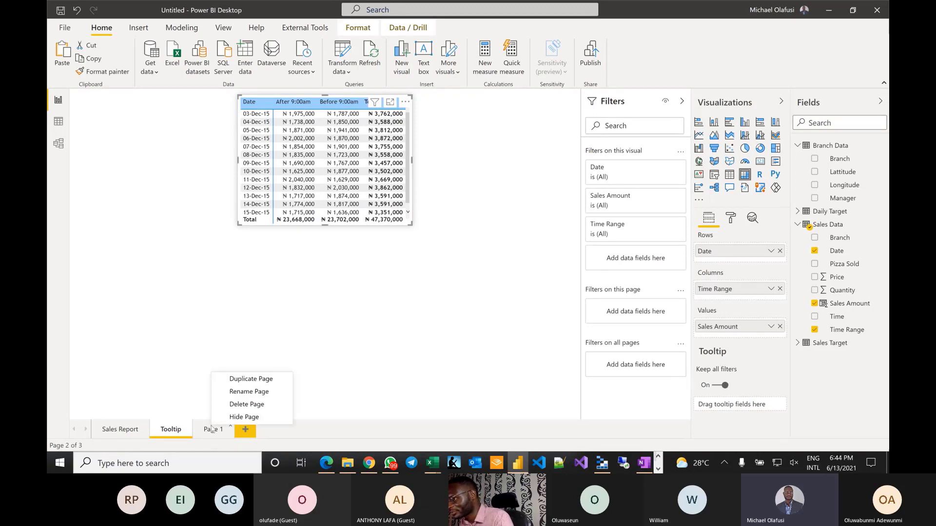
click(254, 404)
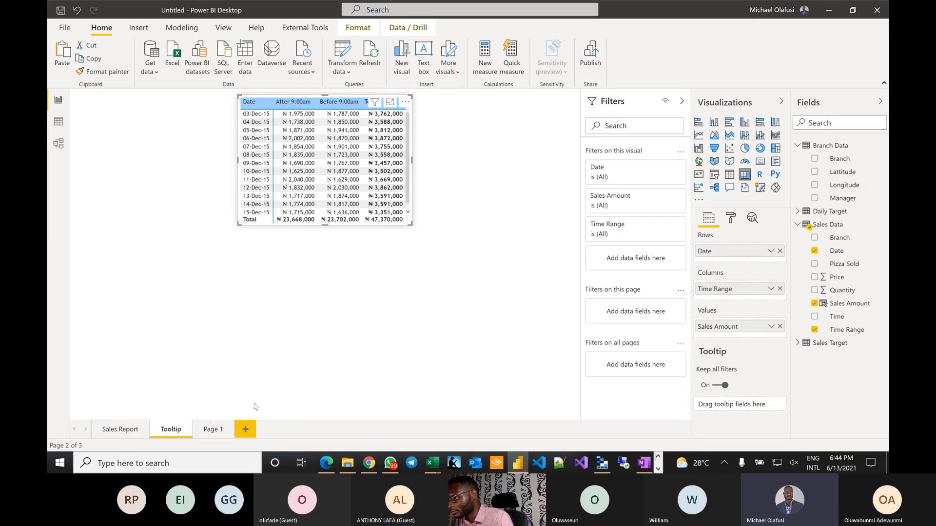
click(521, 254)
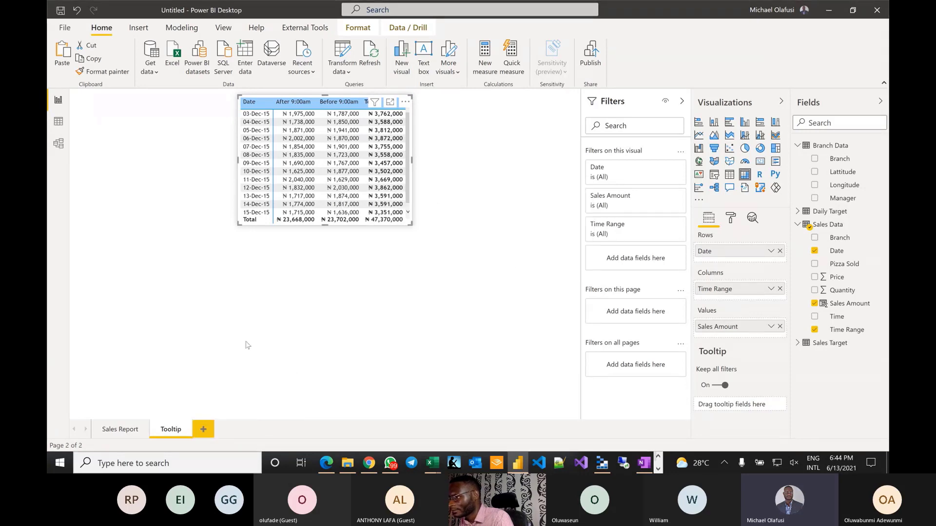
click(113, 429)
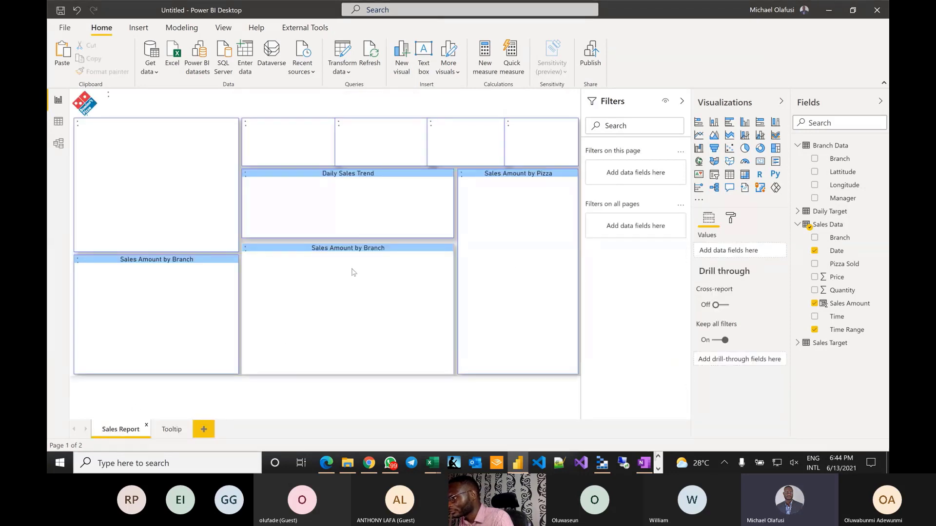
- Set the Sales Amount by Branch map's tooltip to Report page using the Tooltip page
click(370, 317)
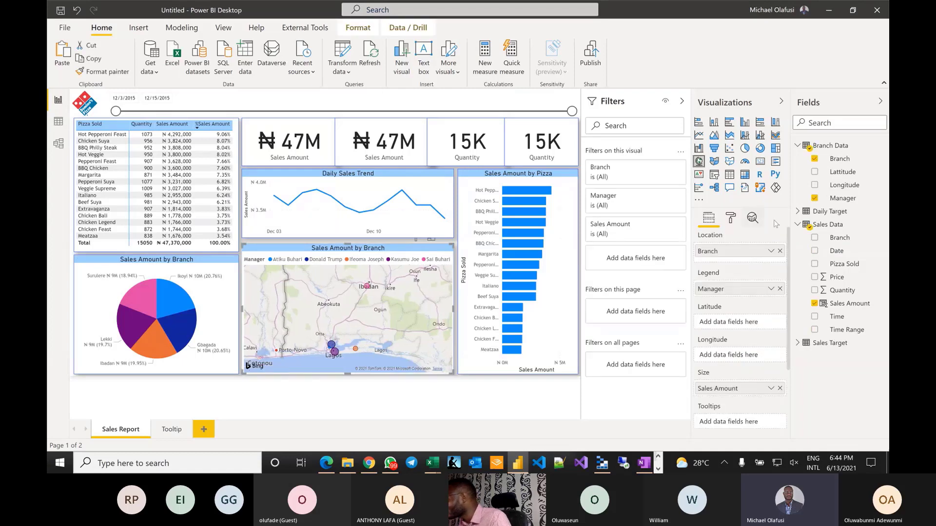
click(731, 217)
scroll(748, 310, down, 2)
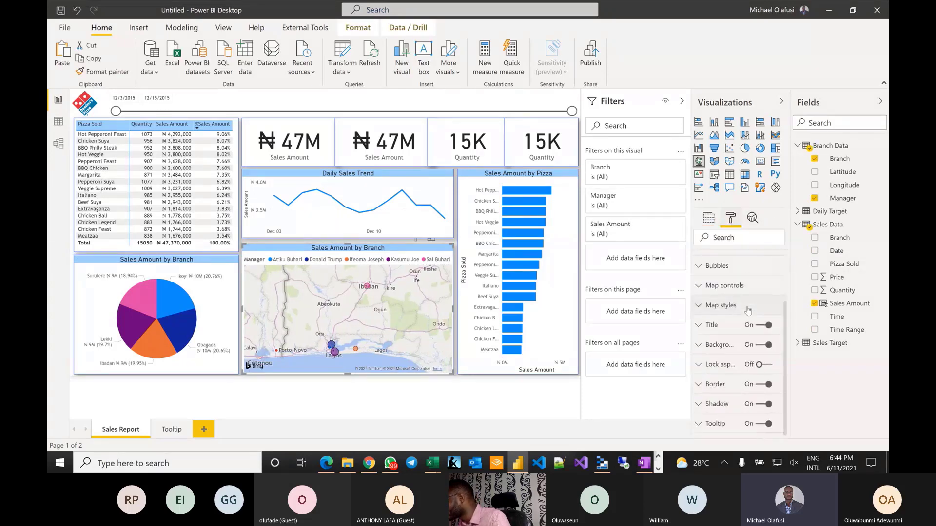
scroll(749, 310, down, 1)
click(738, 381)
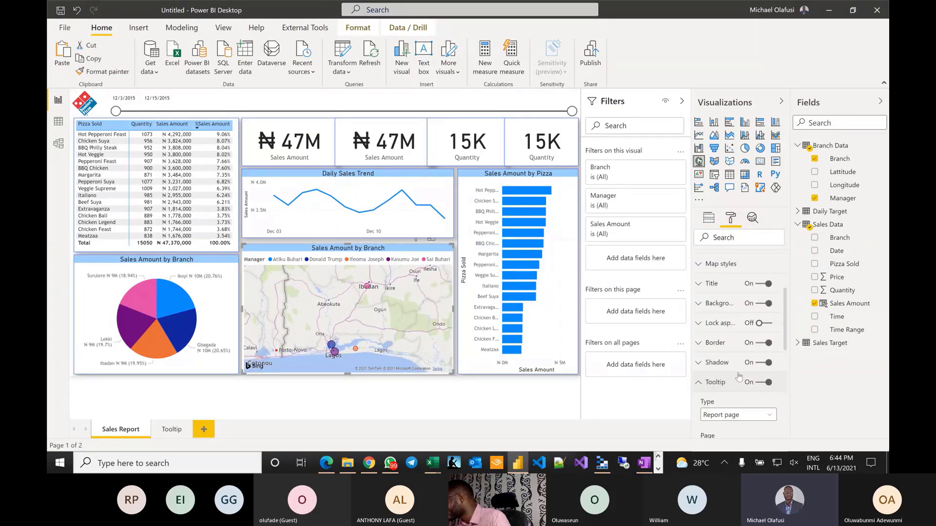
scroll(738, 376, down, 3)
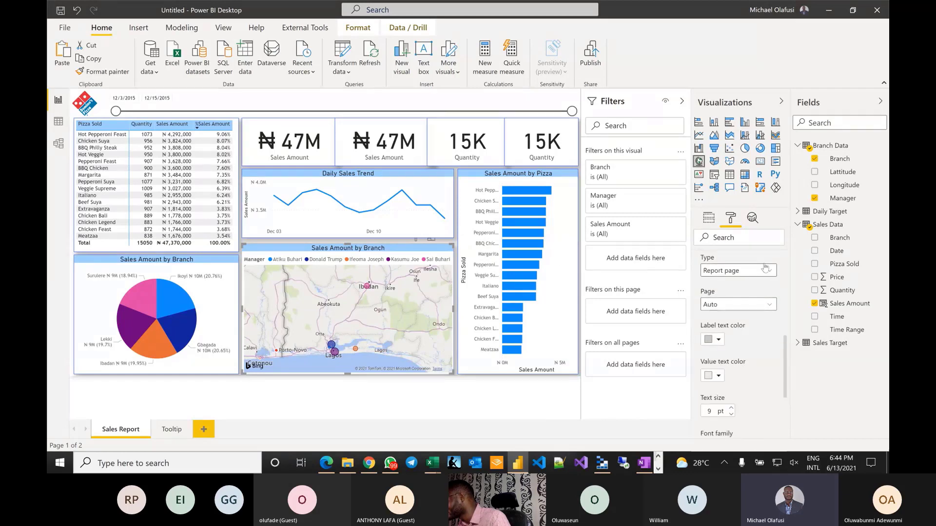
click(765, 269)
click(773, 351)
click(761, 304)
click(737, 330)
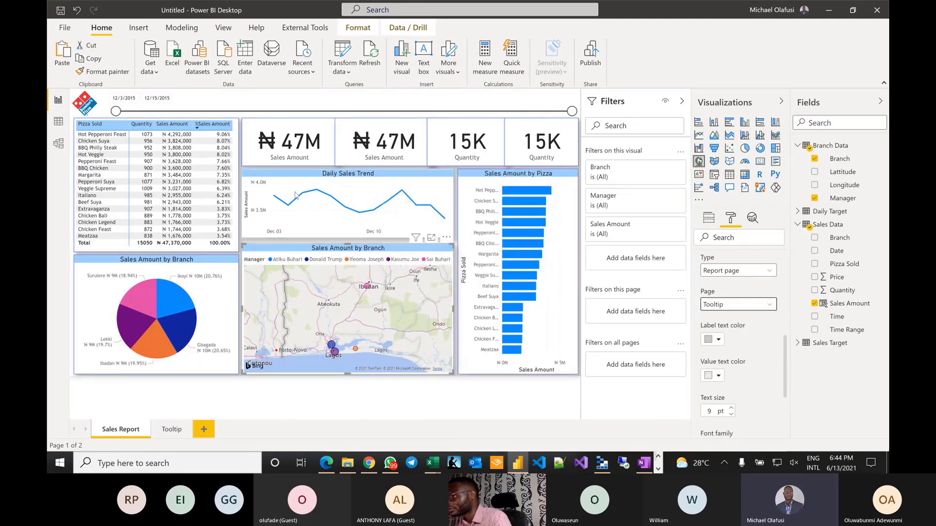
- Point the Sales Amount by Branch pie chart's tooltip at the Tooltip page
click(212, 293)
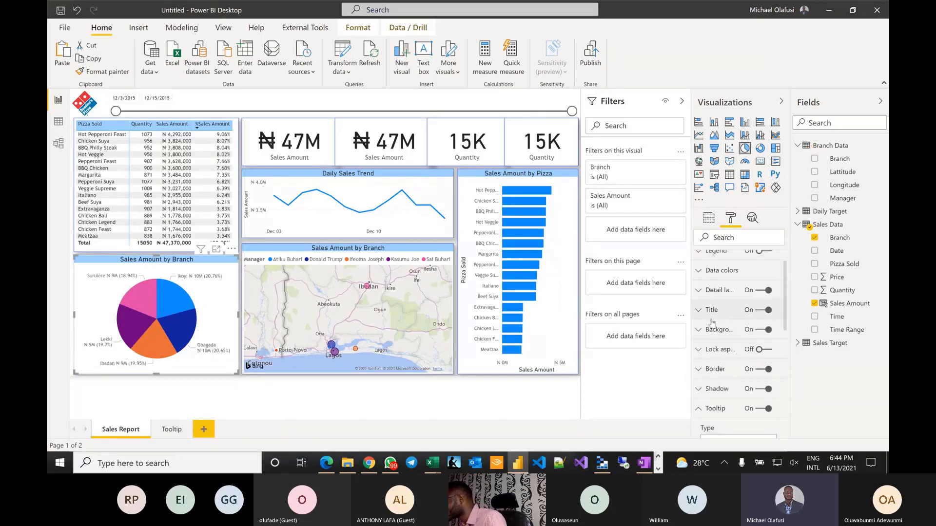
scroll(724, 395, down, 3)
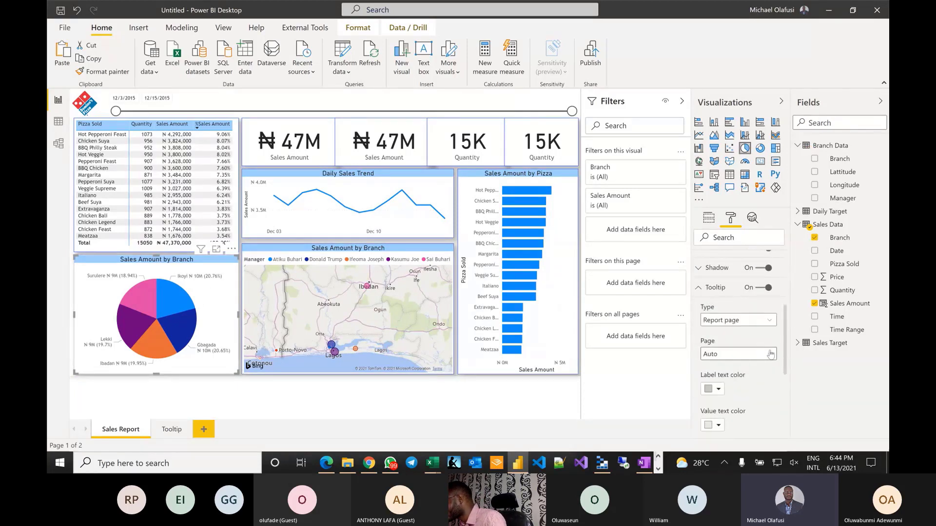
click(770, 354)
click(726, 378)
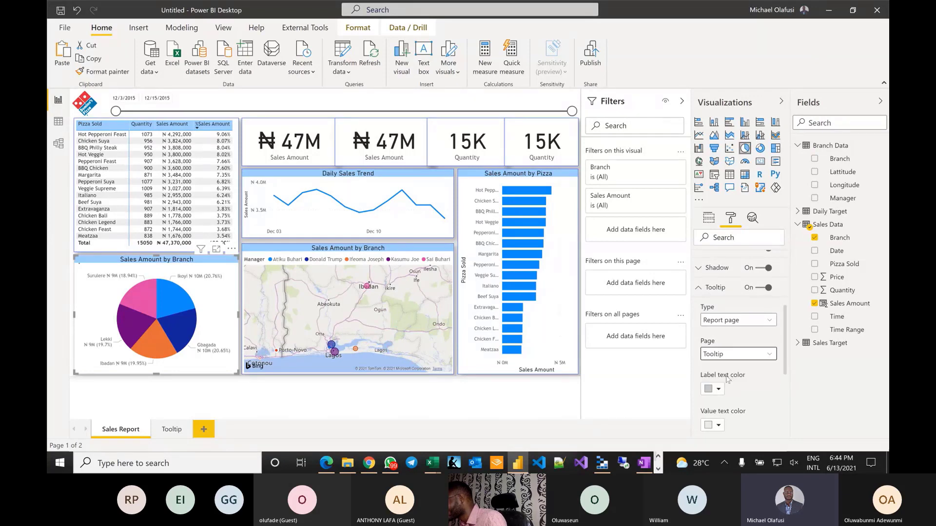
click(494, 416)
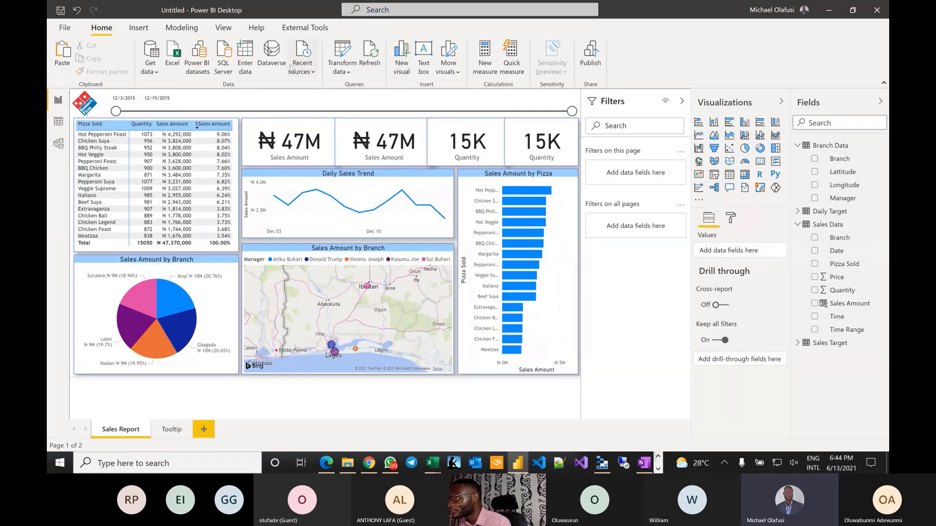
- In Manage roles, create role Gbagada filtering Branch Data to [Branch] = "Gbagada"
click(182, 27)
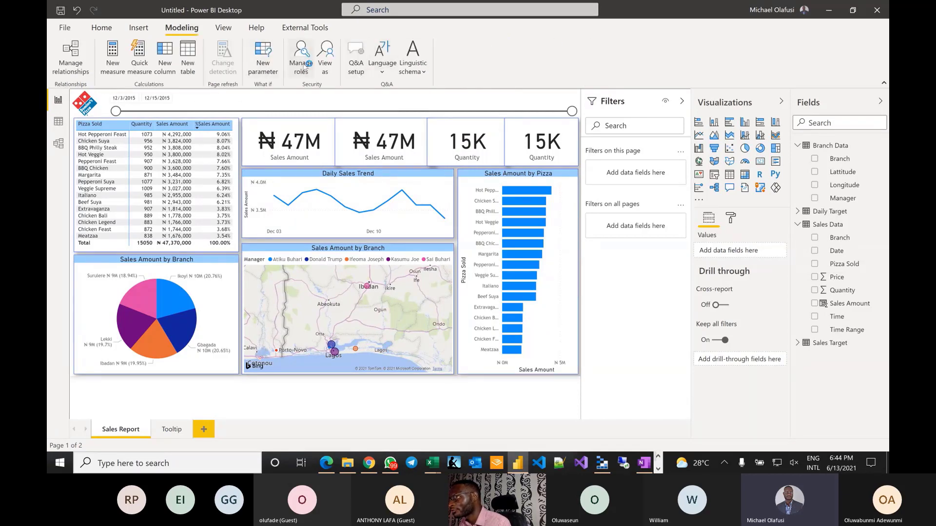
click(302, 66)
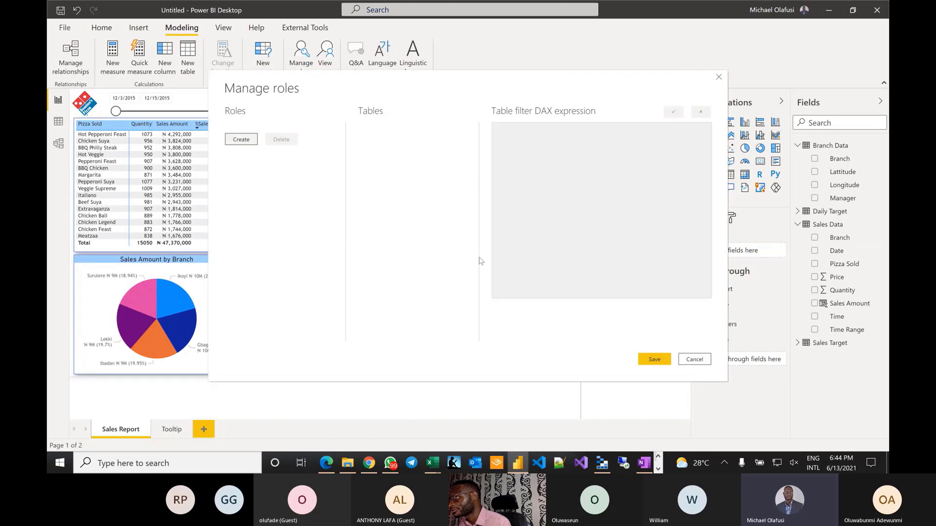
click(243, 140)
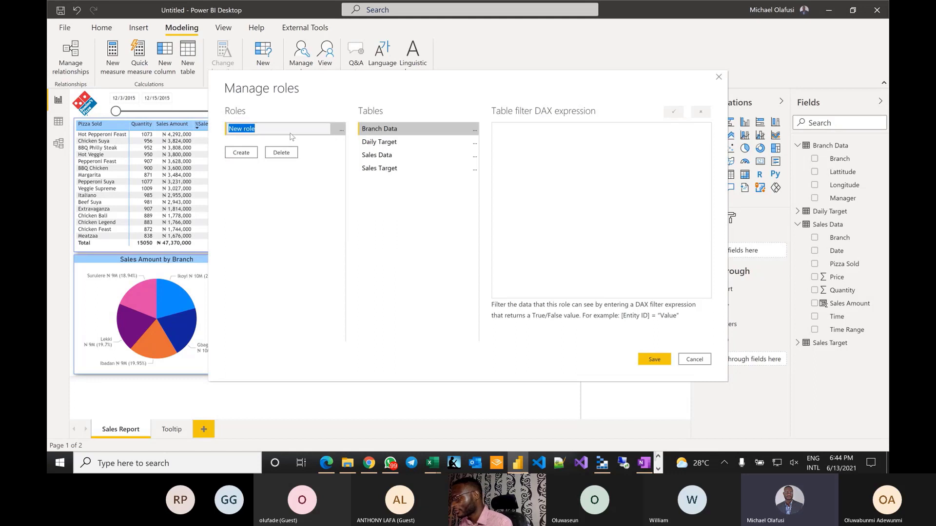
text(Gbagada)
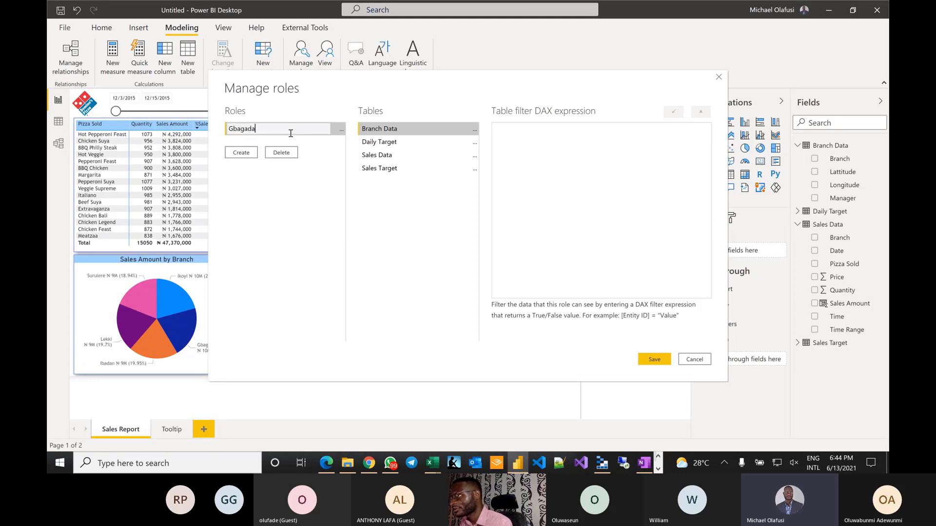
click(474, 129)
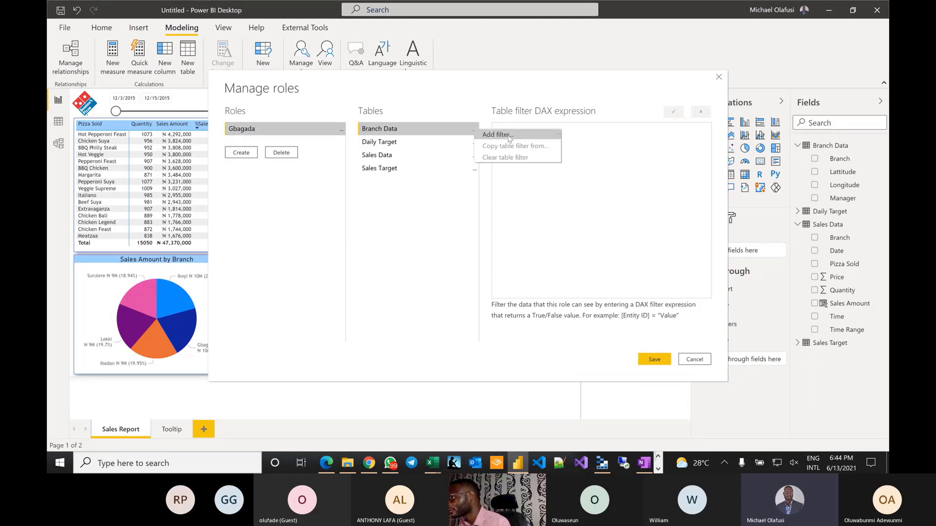
mouse_move(509, 139)
click(583, 147)
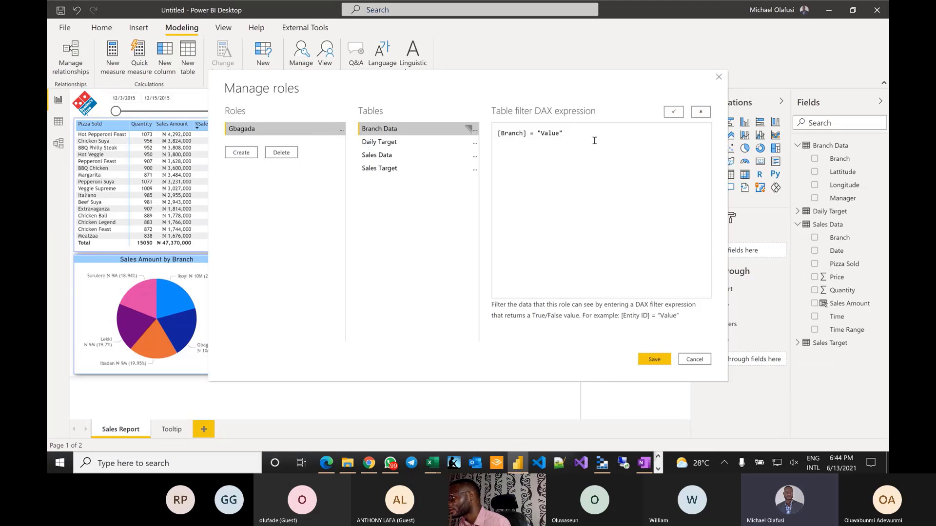
double_click(549, 135)
text(Gbagada)
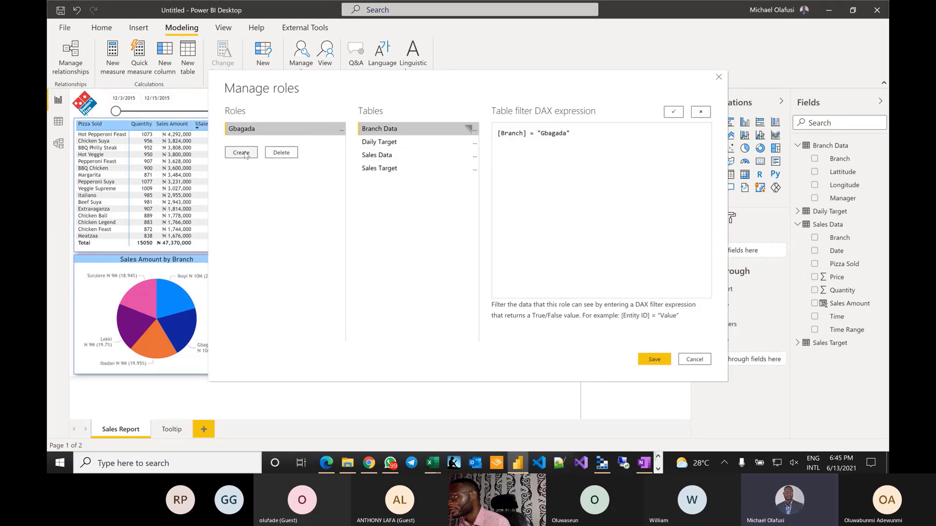
key(ctrl+a)
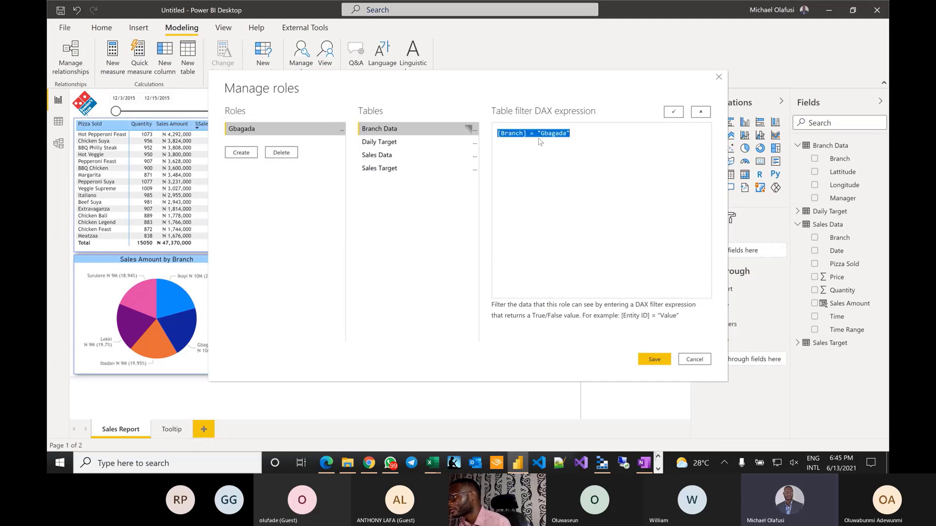
- Add role Ikoyi filtering Branch Data to [Branch] = "Ikoyi"
click(241, 153)
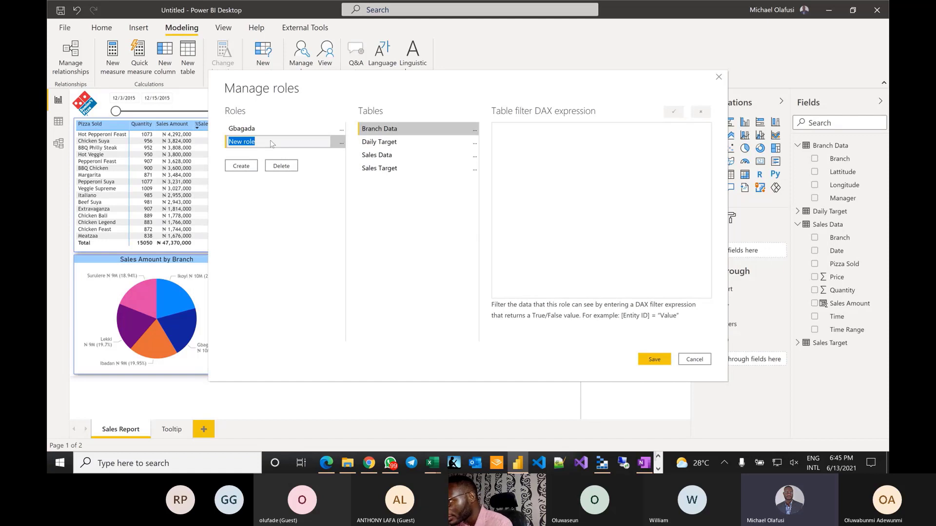
text(Ikoyi)
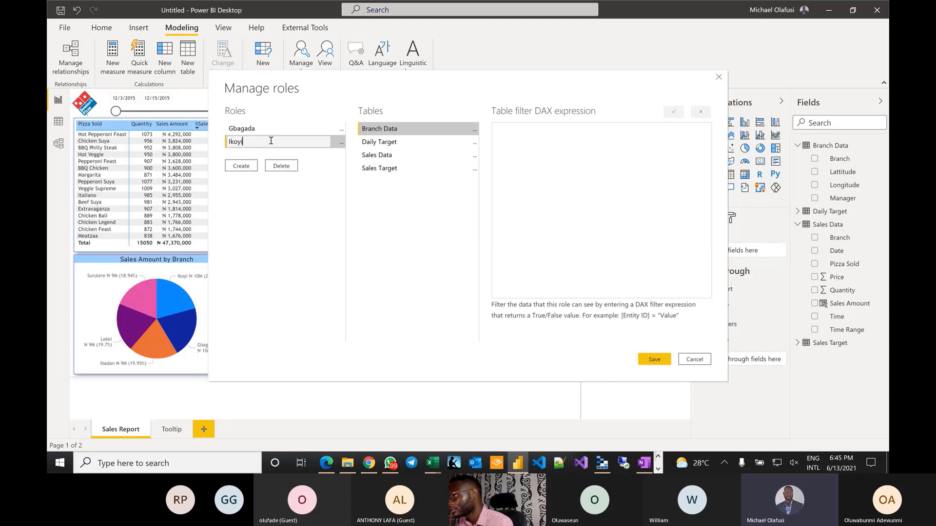
click(474, 129)
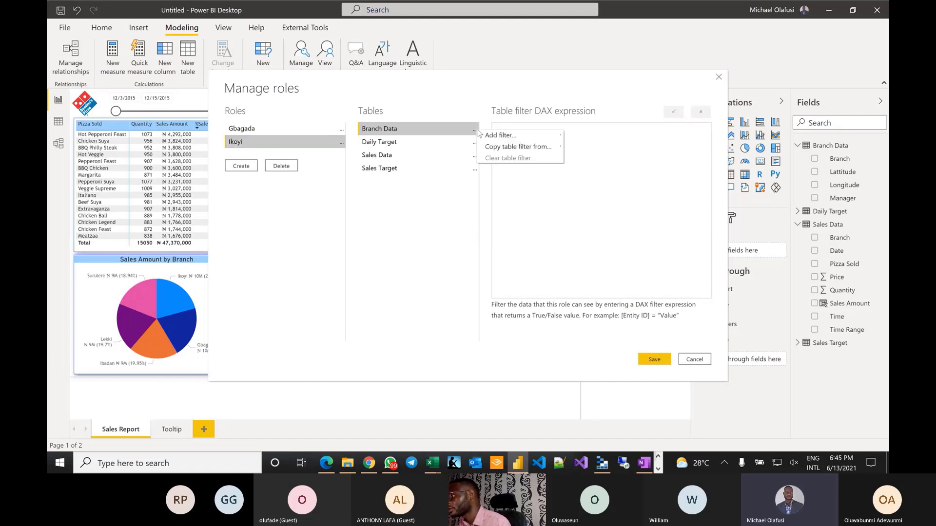
mouse_move(503, 138)
click(594, 148)
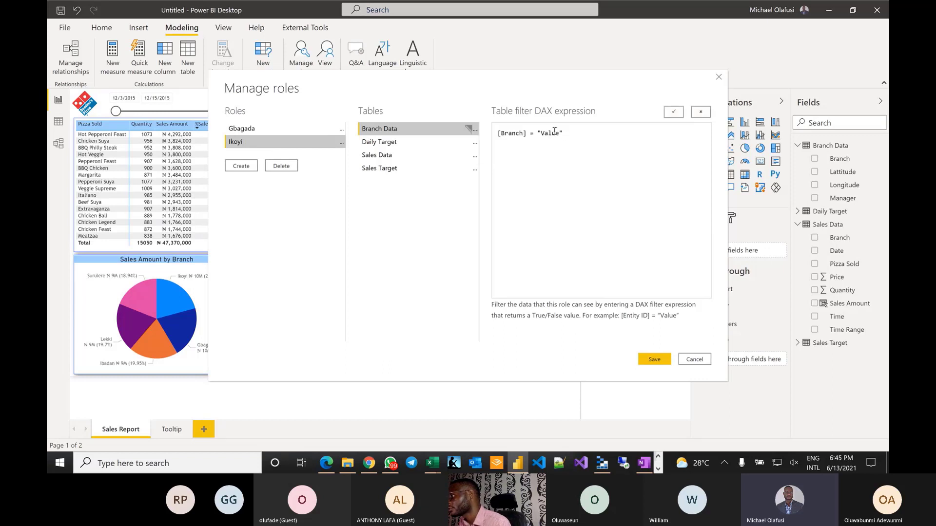
text(Ikoyi)
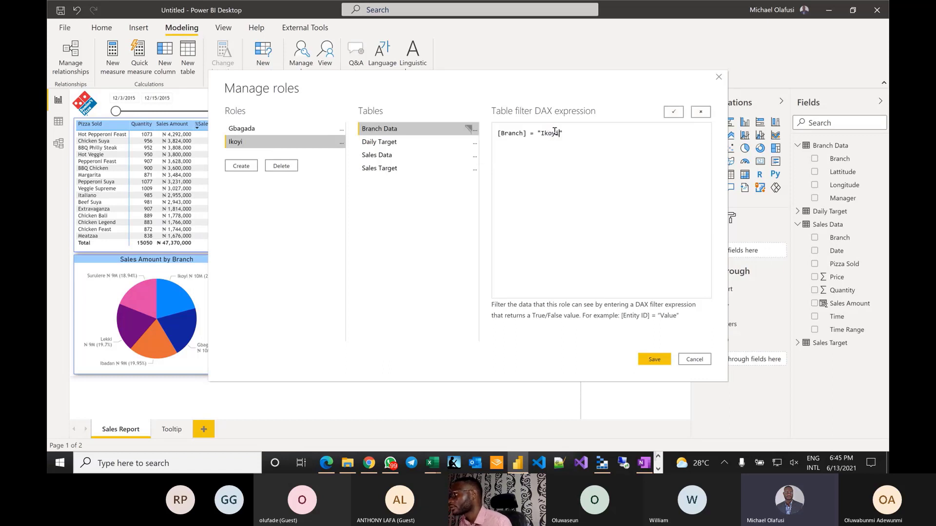
- Add role Lekki filtering Branch Data to [Branch] = "Lekki", then add another role
click(242, 166)
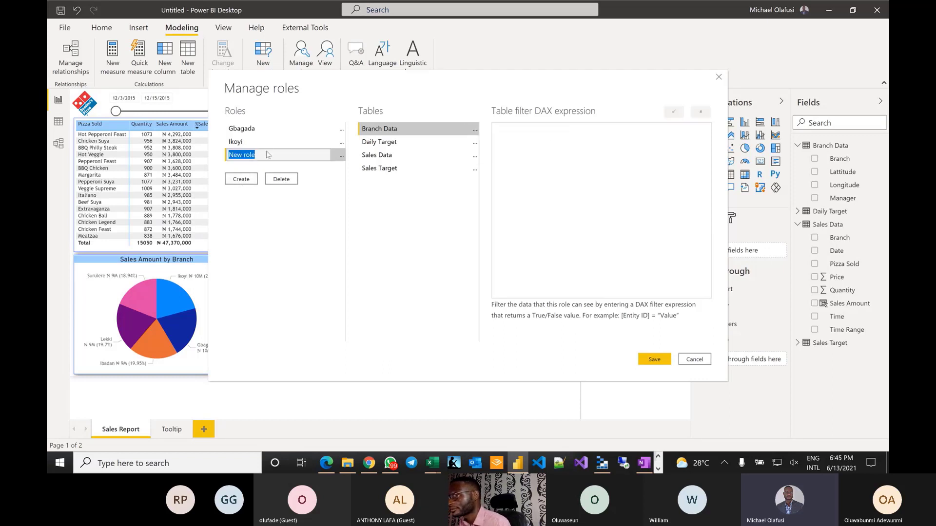
text(Lekki)
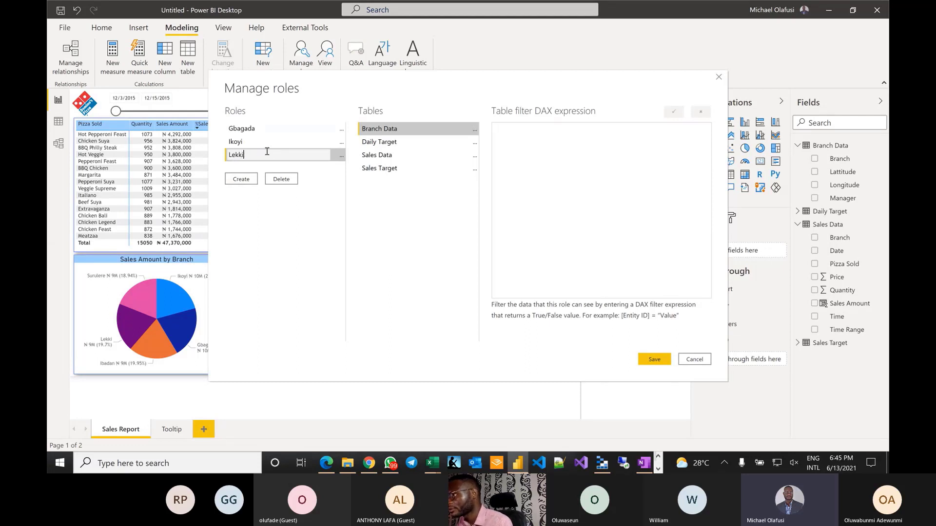
click(475, 130)
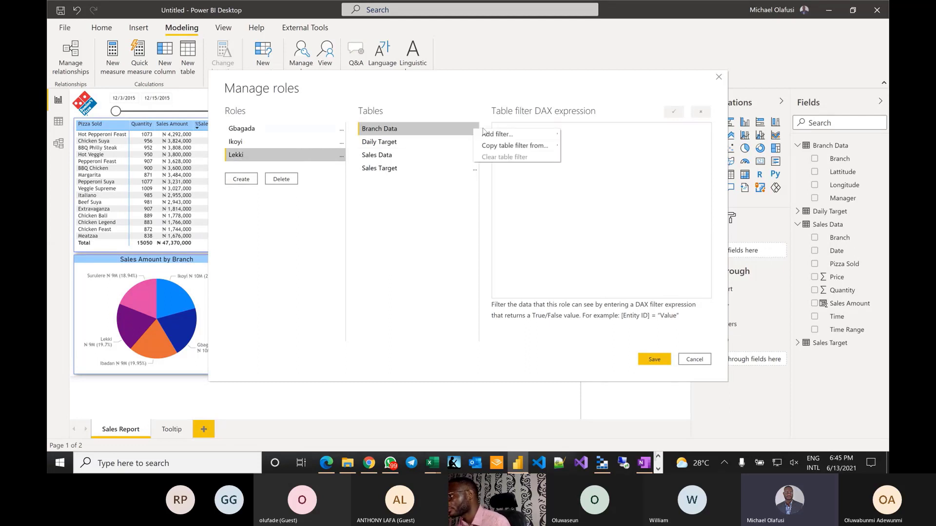
mouse_move(531, 138)
click(580, 145)
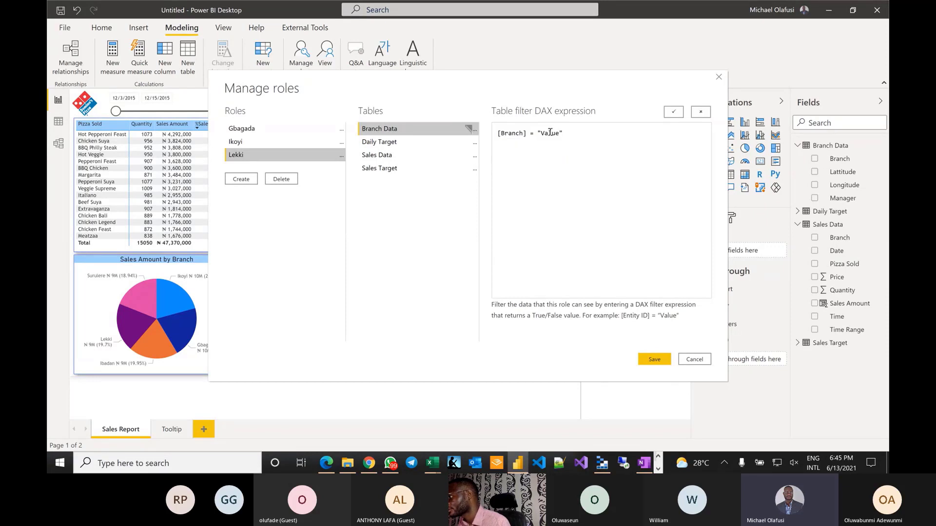
double_click(550, 132)
text(Lekki)
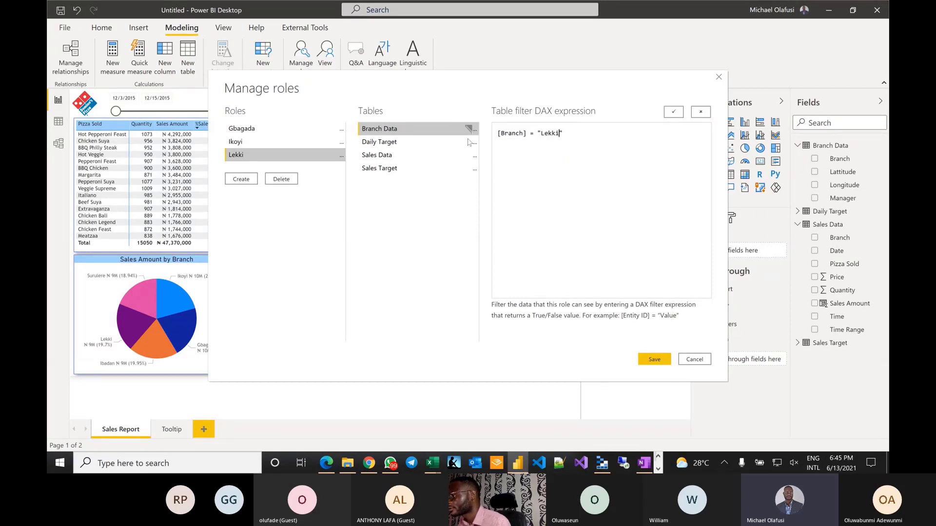
click(241, 179)
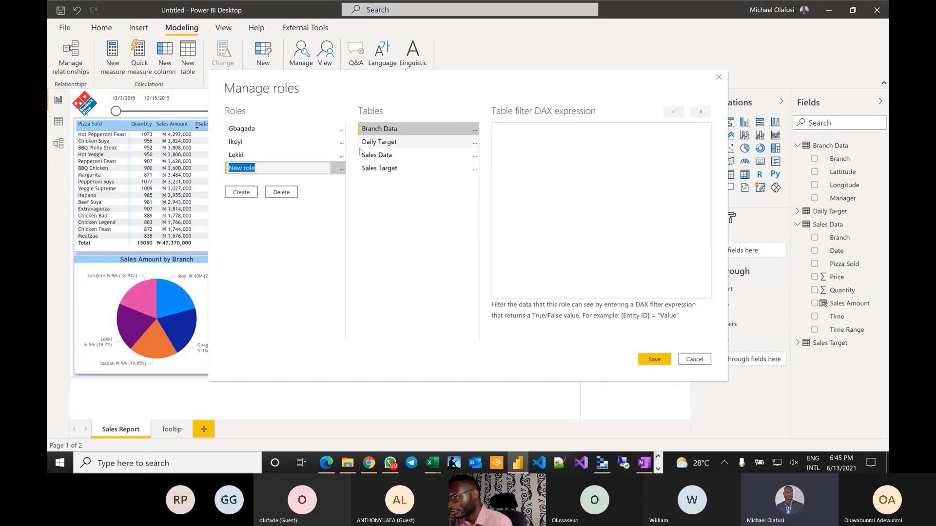
- Name a role Ibadan and filter it on the Branch Data table's Branch value
text(Ibadan)
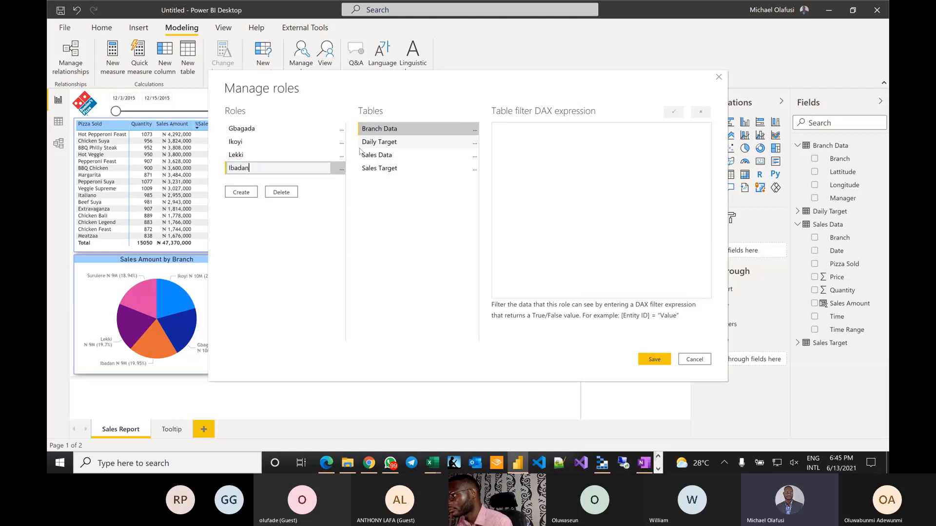
click(460, 126)
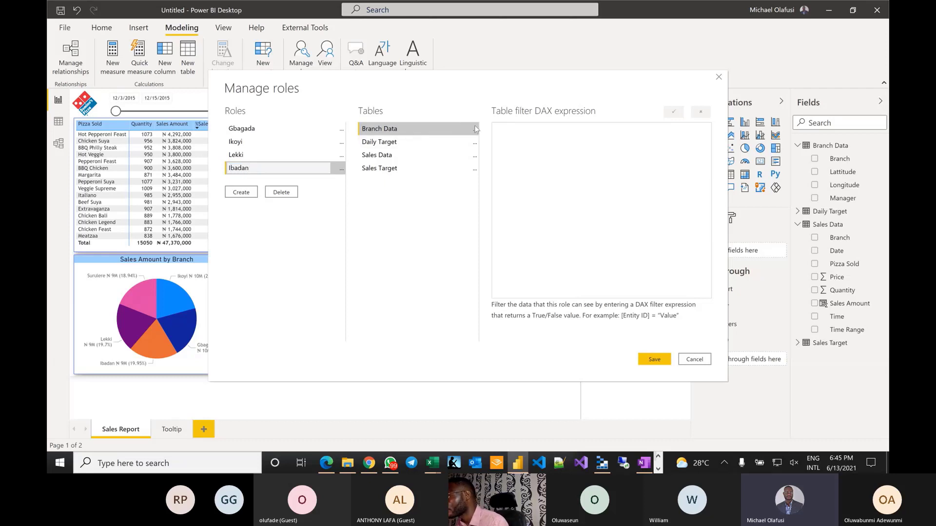
click(476, 129)
mouse_move(502, 135)
click(586, 142)
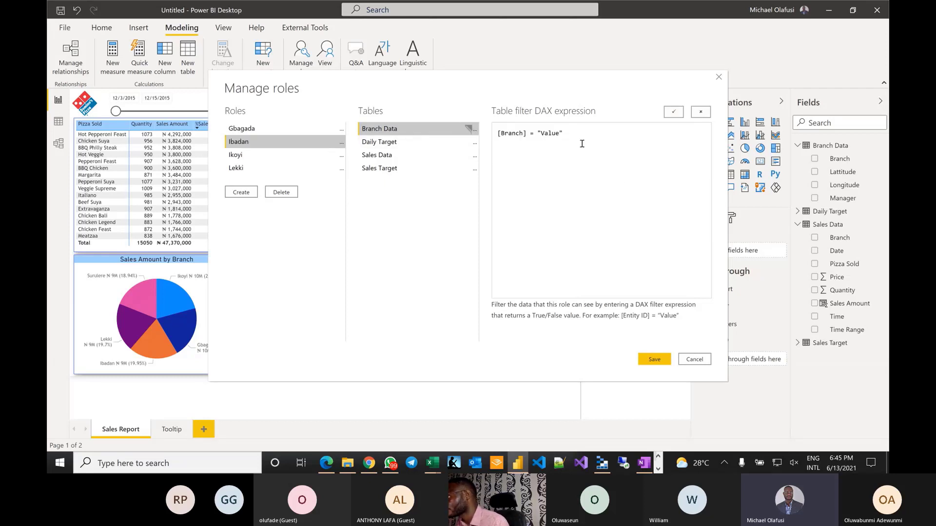
double_click(547, 134)
text(Ibadan)
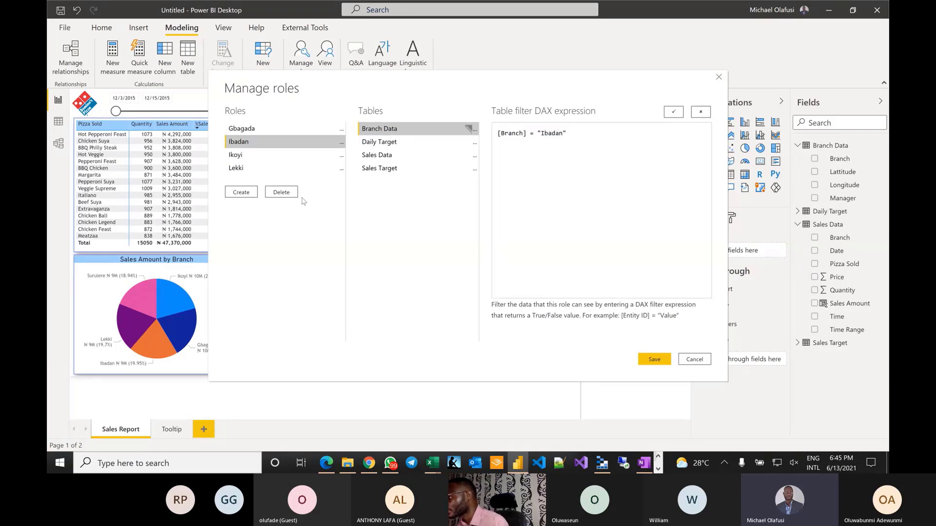
- Add a Surulere role filtered on the Branch Data table's Branch value
click(236, 193)
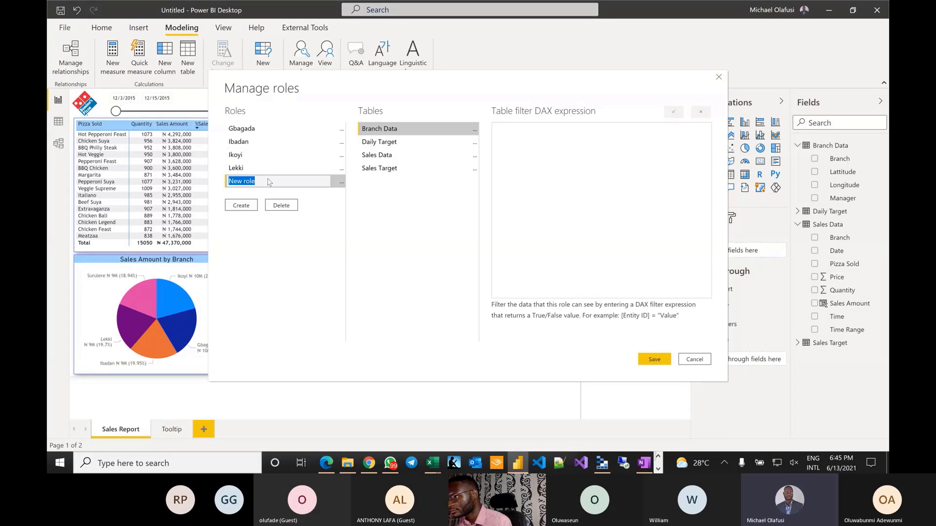
text(Suruler)
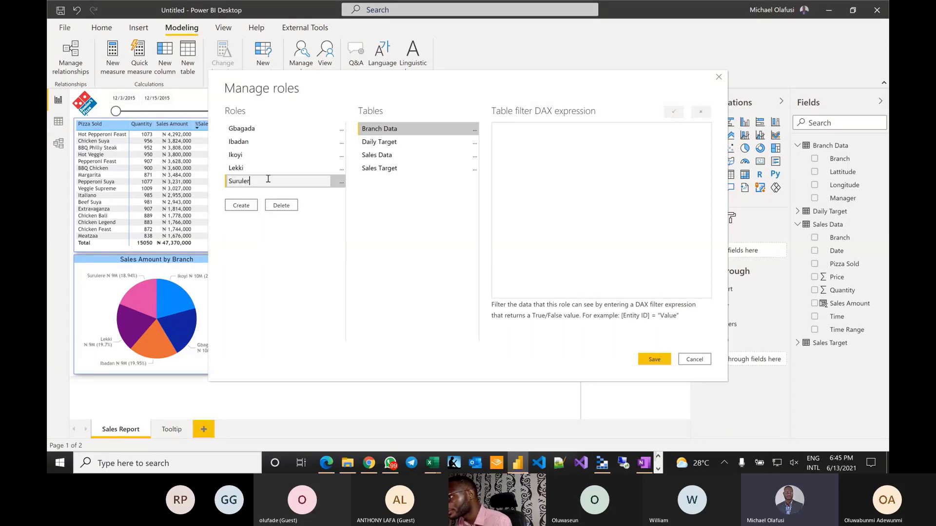
text(e)
click(474, 130)
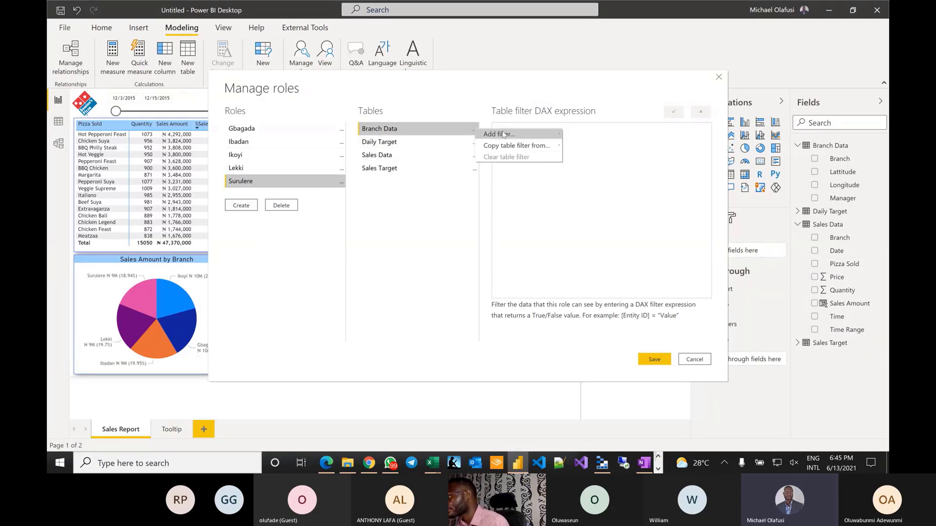
mouse_move(537, 134)
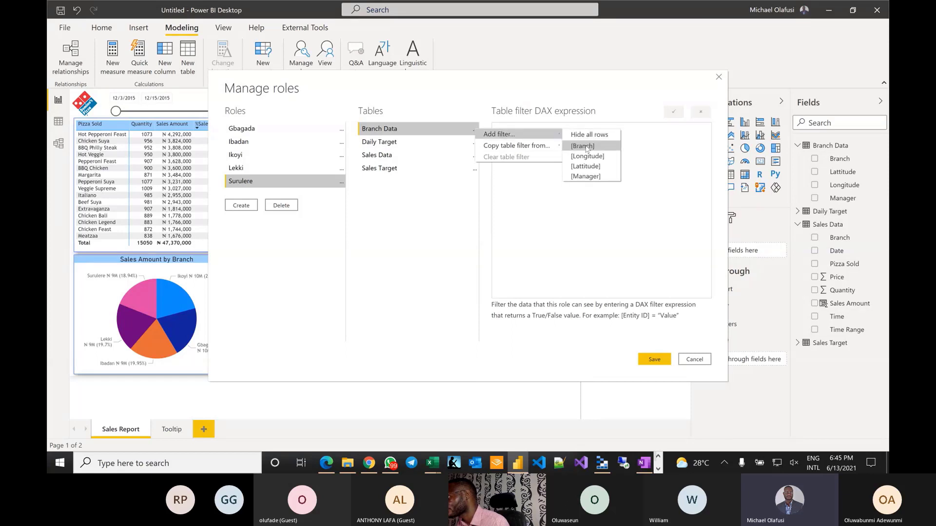
click(580, 145)
double_click(546, 133)
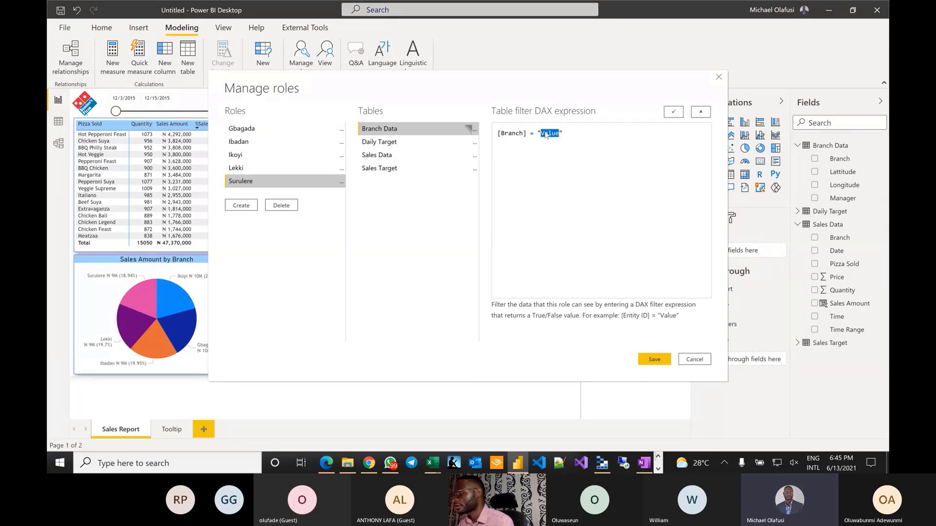
text(Sure)
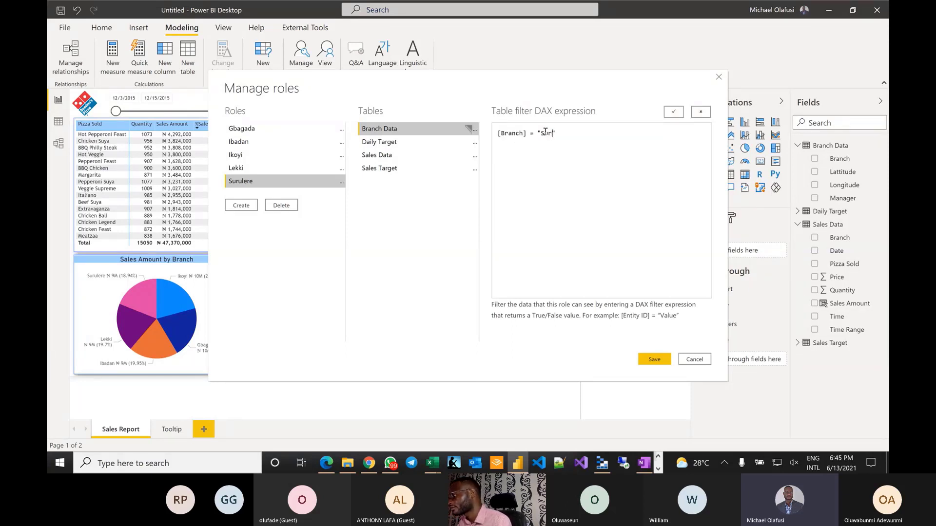
text(lere)
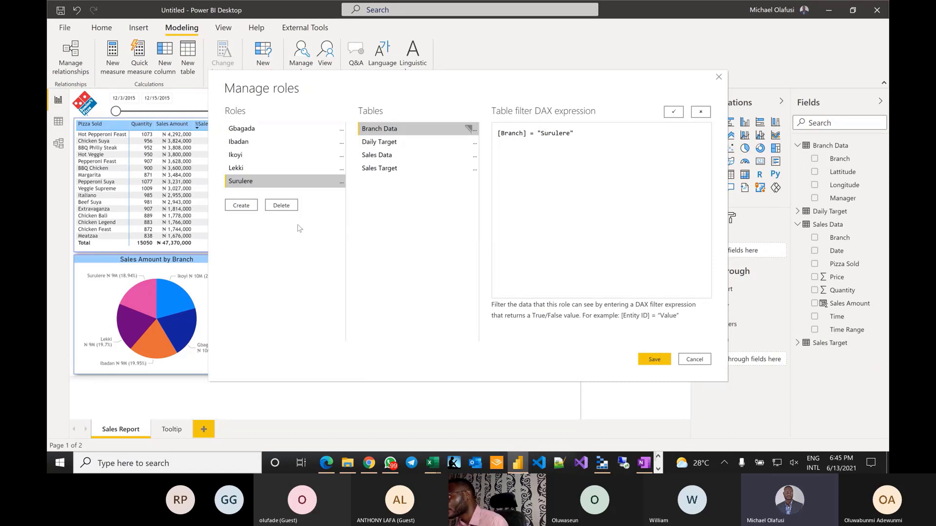
- Create an unfiltered National role and save the role list
click(241, 206)
text(National)
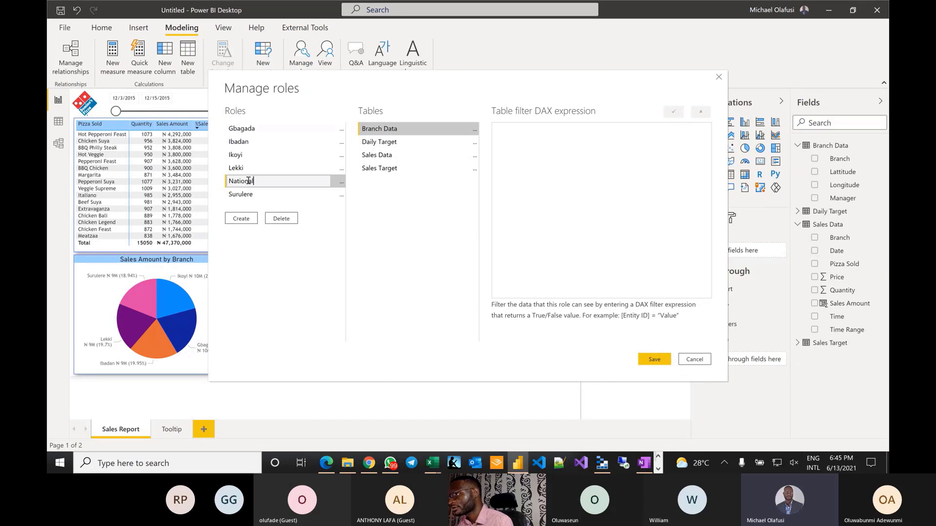
key(BackSpace)
key(BackSpace)
key(BackSpace)
key(BackSpace)
key(BackSpace)
key(BackSpace)
key(BackSpace)
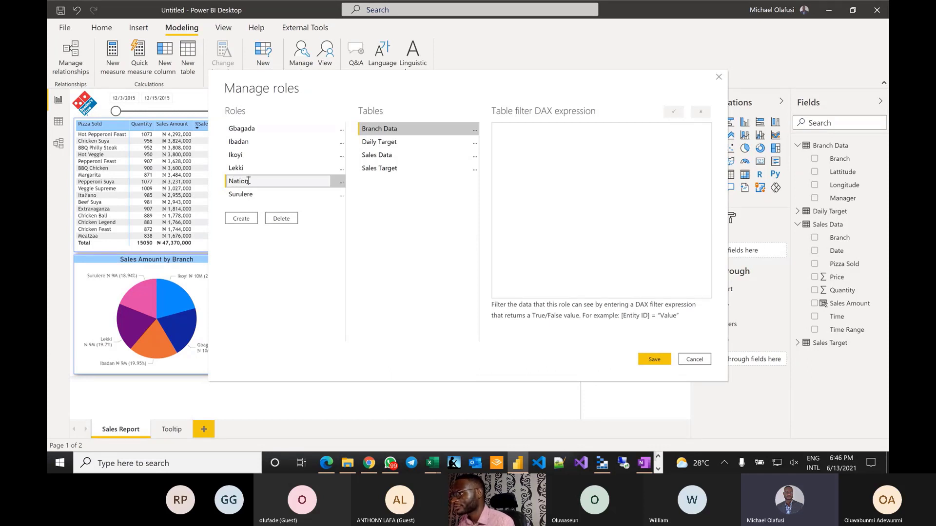
text(National)
click(407, 128)
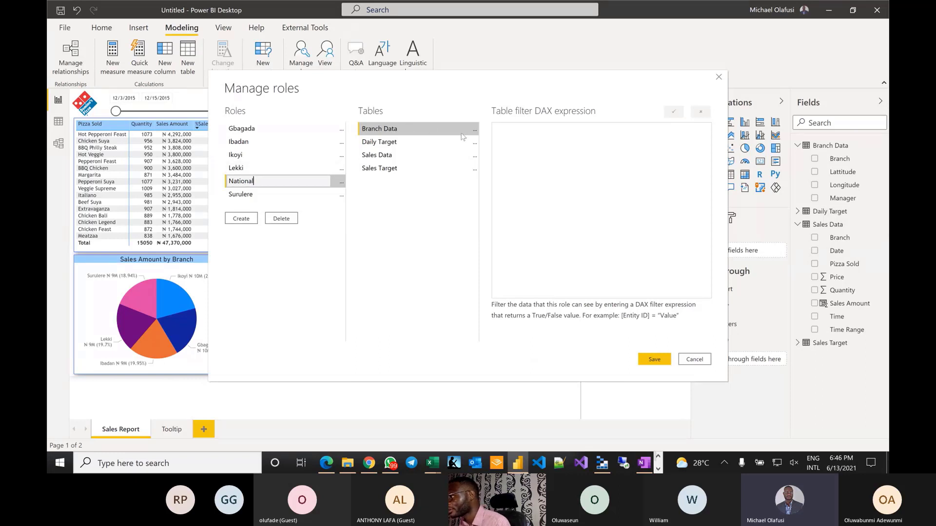
click(313, 272)
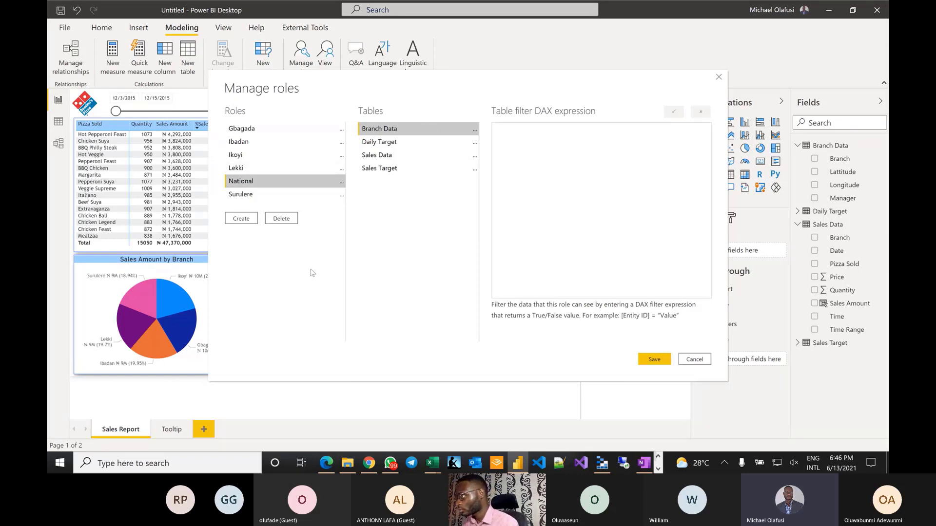
click(655, 360)
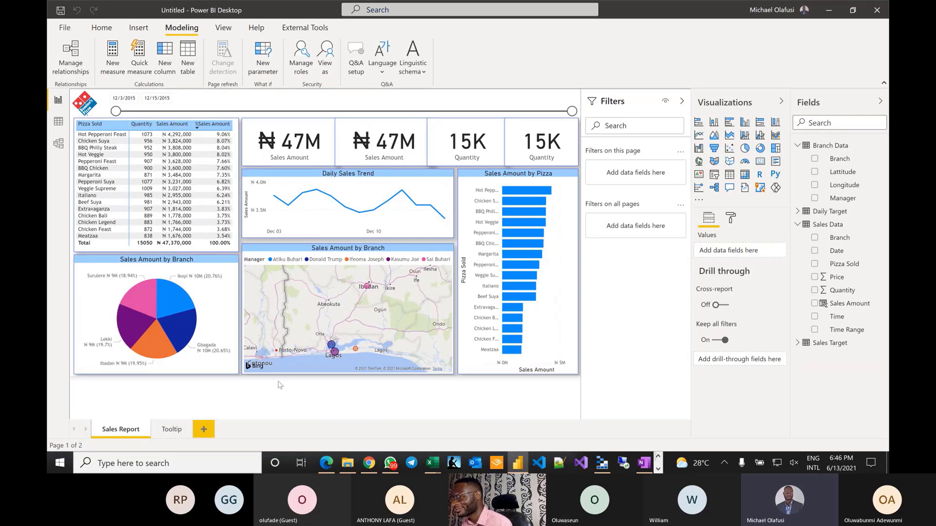
- Hide the Tooltip report page and bring up the View ribbon
right_click(165, 427)
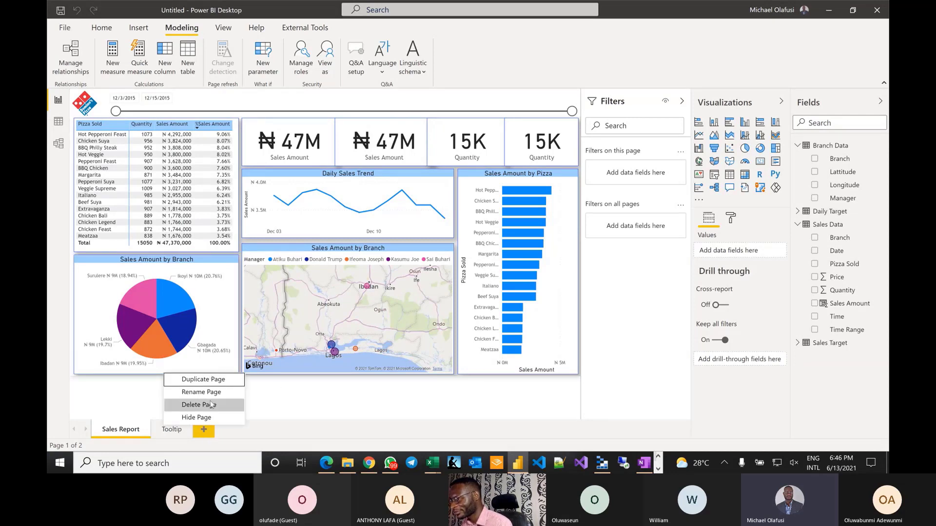
click(209, 418)
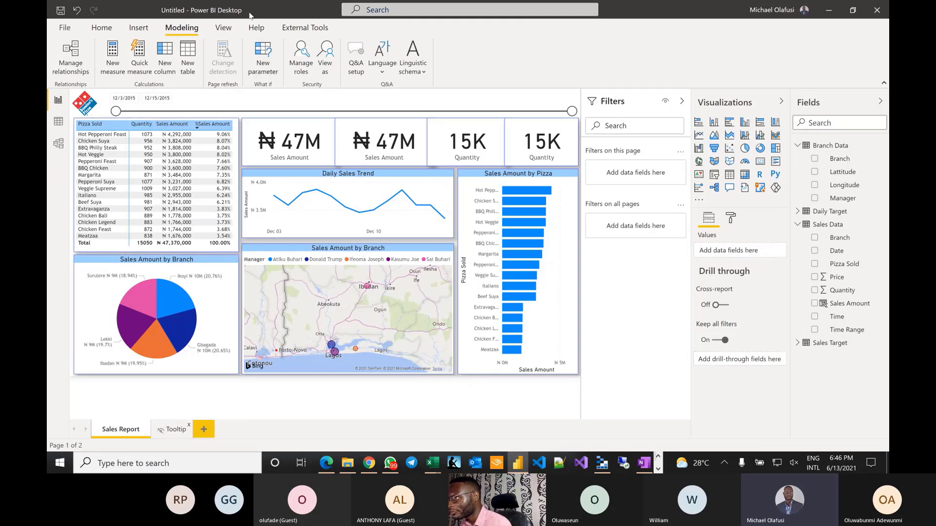
click(224, 28)
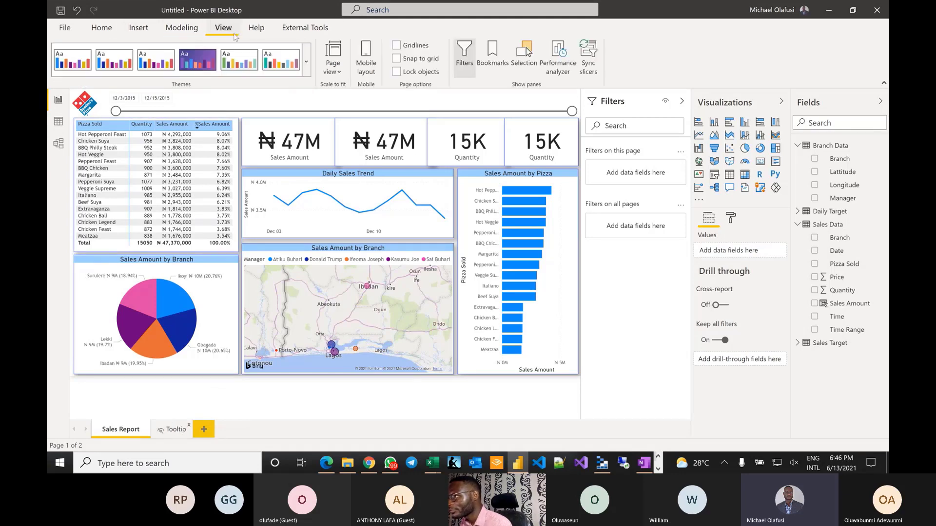
- In Mobile layout, place a small Domino's logo, a one-row date slicer beside it, and the pizza matrix
click(367, 64)
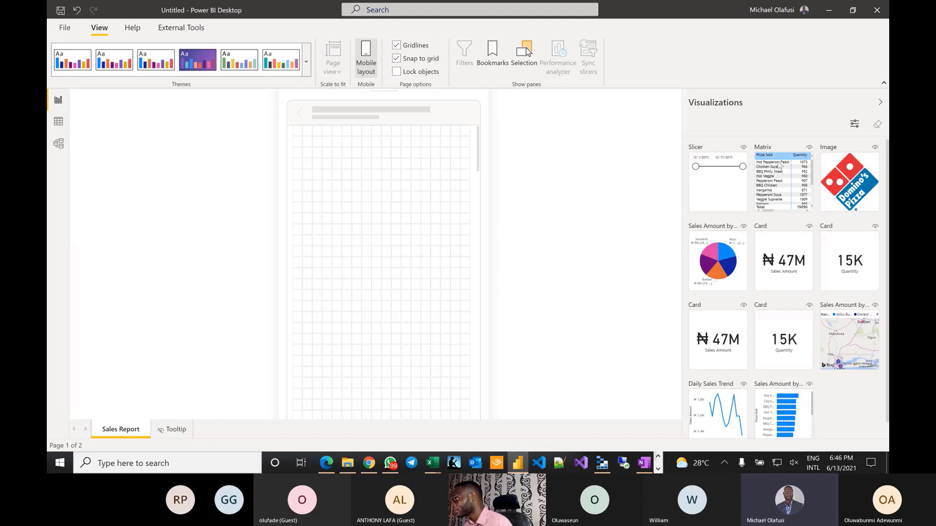
drag(846, 176, 311, 150)
drag(346, 188, 294, 151)
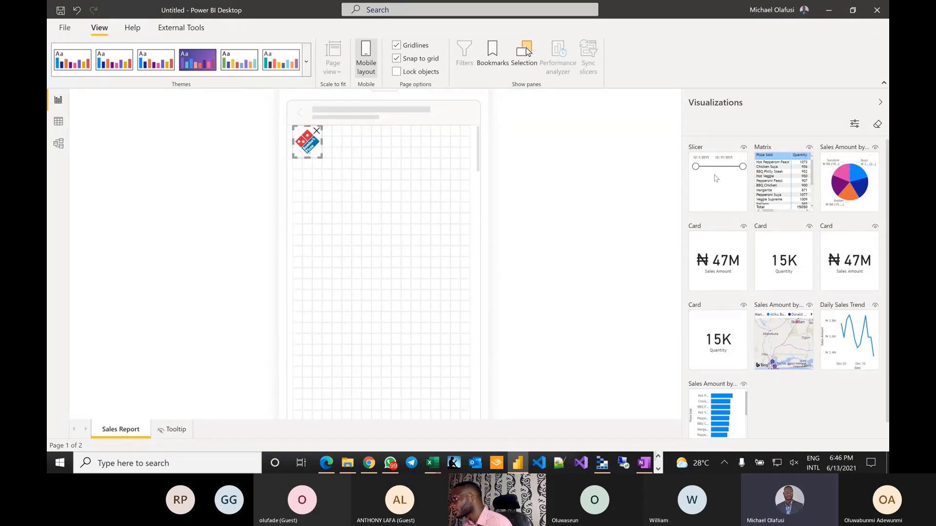
drag(716, 178, 355, 149)
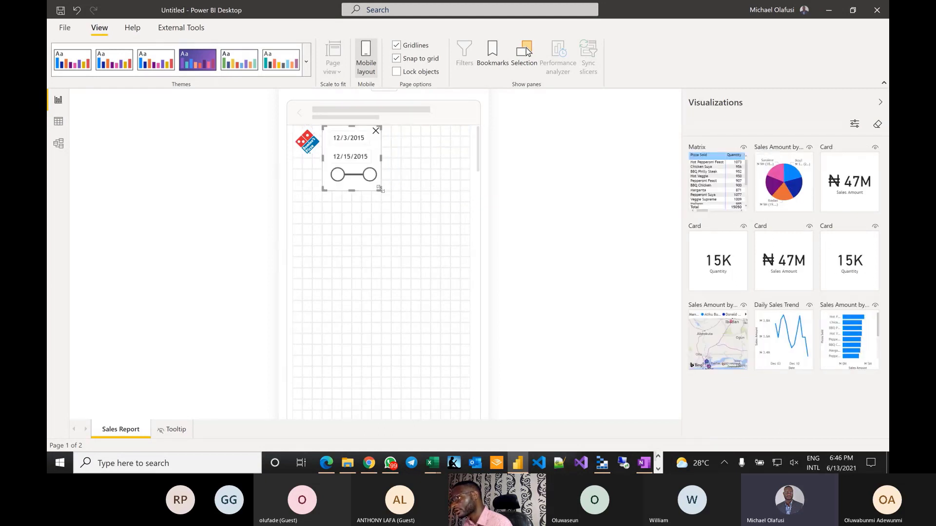
drag(380, 189, 463, 151)
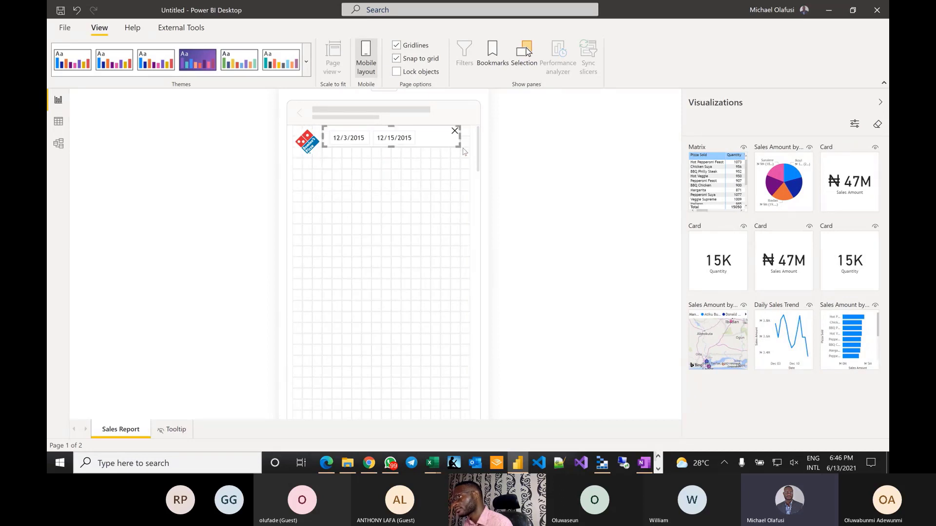
click(355, 171)
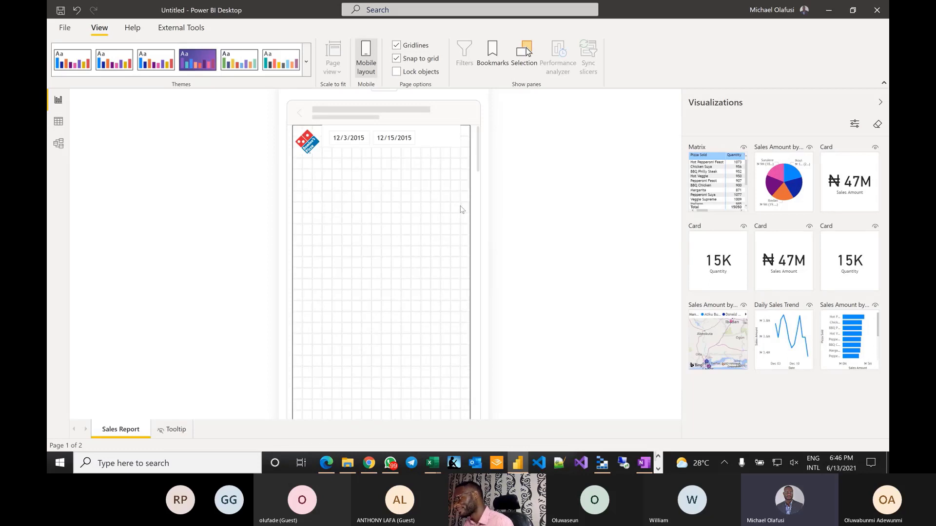
drag(726, 187, 470, 368)
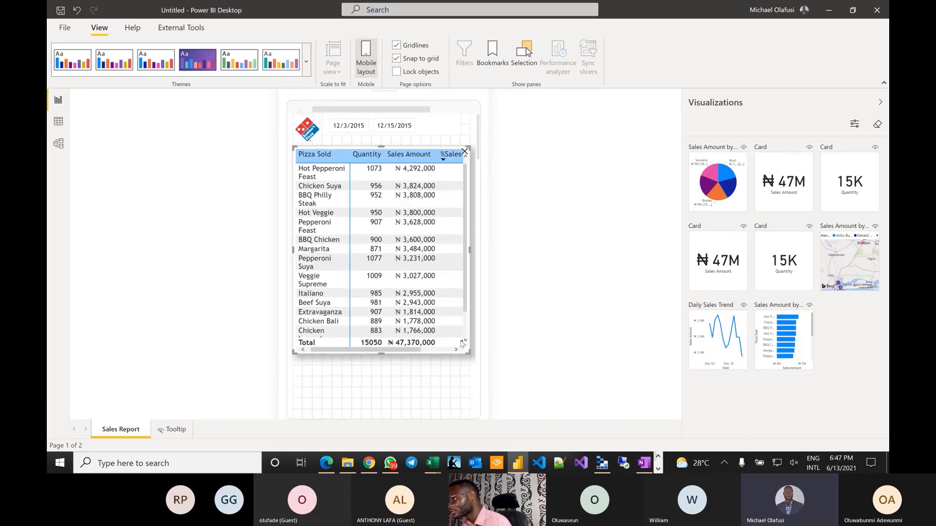
- Swap the matrix out for the Sales Amount by Branch pie below the header
click(464, 152)
drag(776, 184, 472, 289)
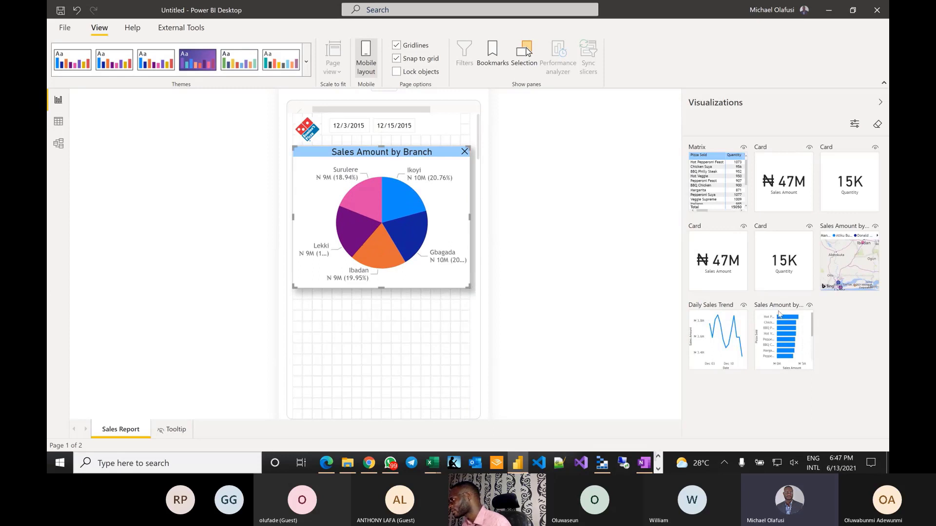
drag(779, 313, 316, 302)
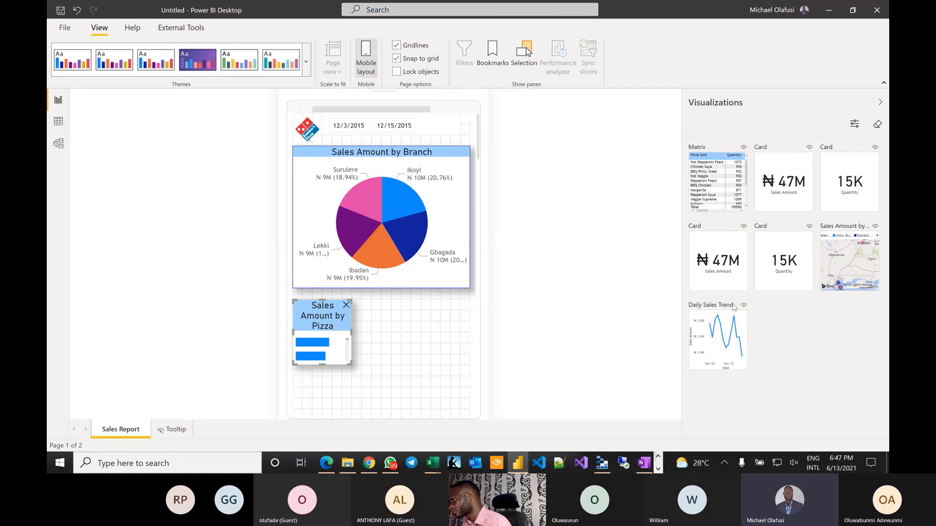
click(346, 305)
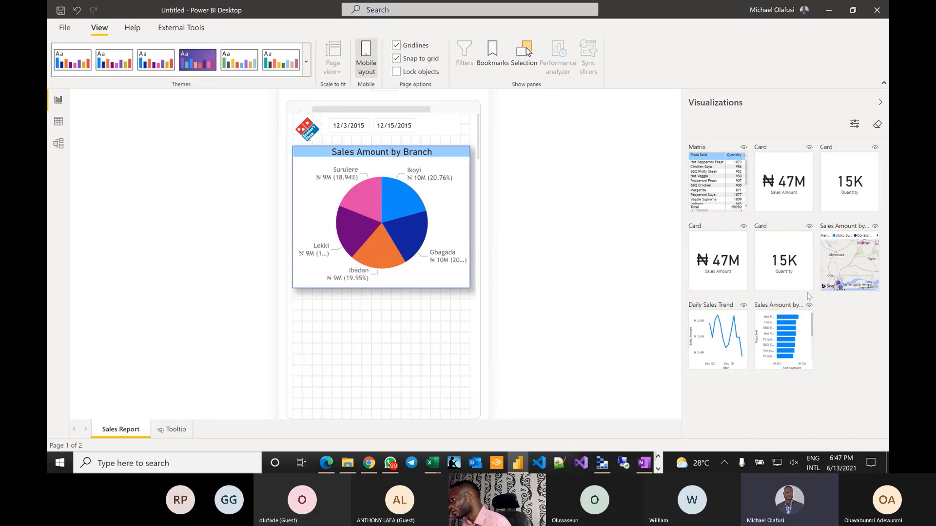
- Add Daily Sales Trend under the pie, stretched to full phone width
drag(705, 316, 308, 301)
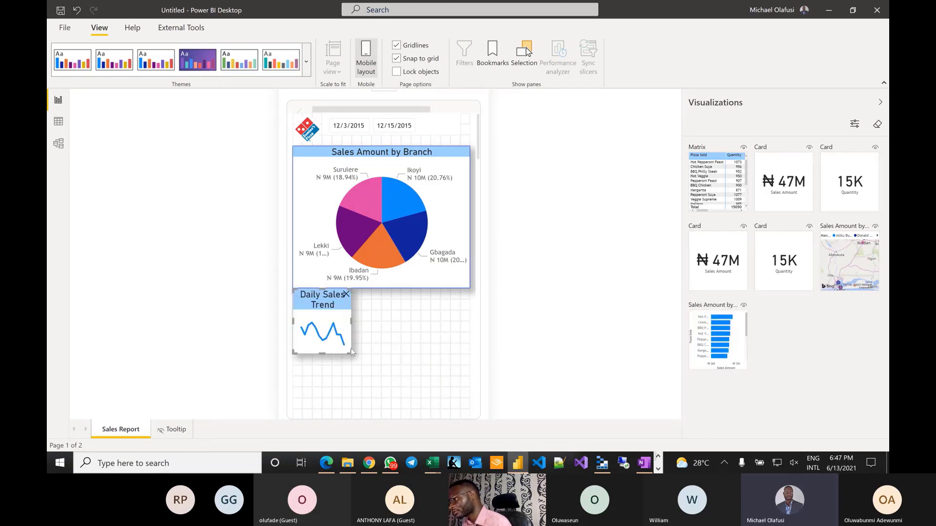
drag(352, 357, 469, 408)
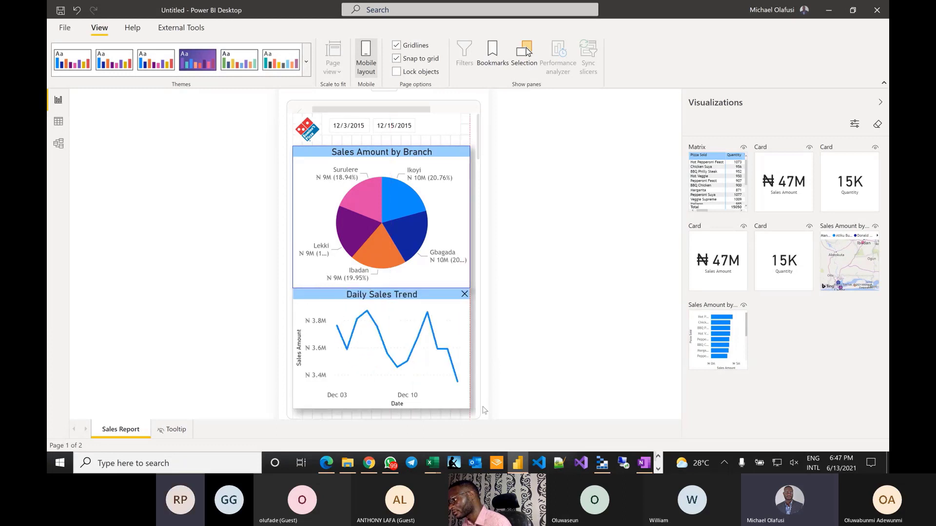
drag(425, 299, 428, 302)
scroll(428, 303, down, 3)
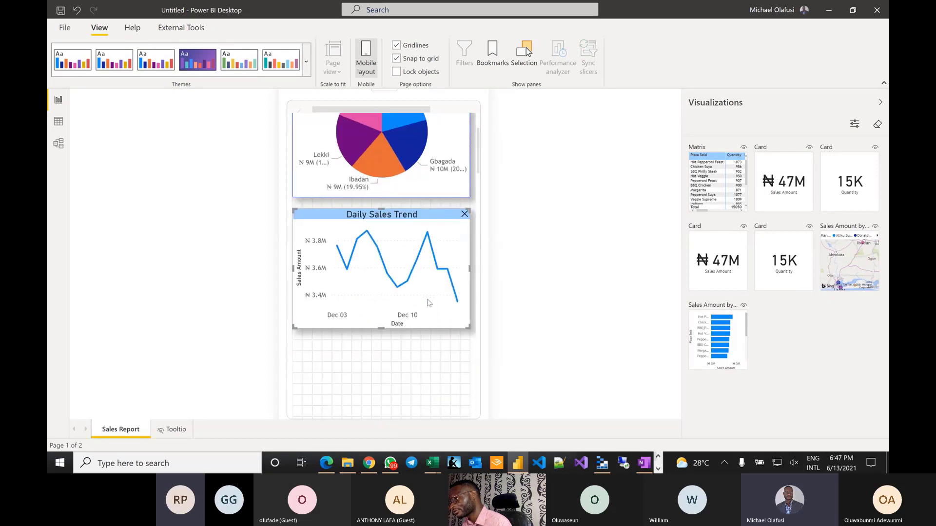
scroll(428, 302, up, 1)
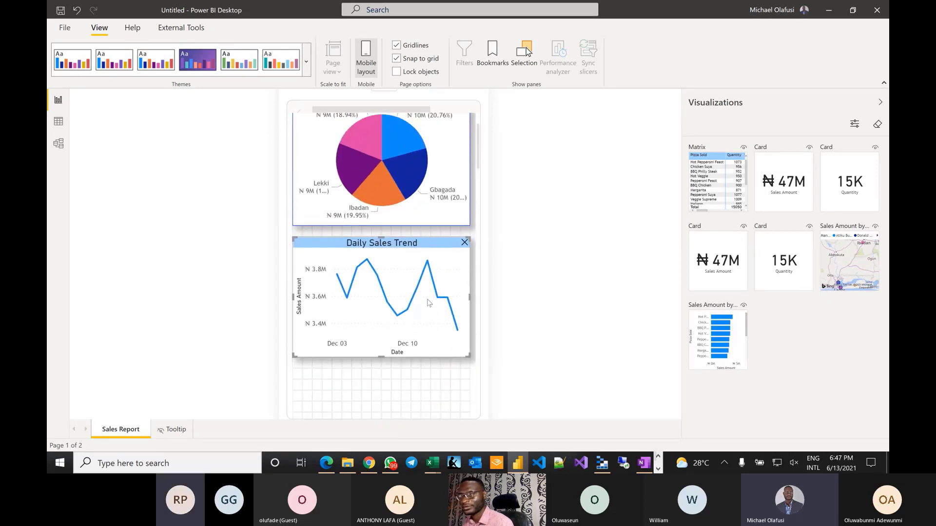
scroll(428, 302, up, 3)
scroll(428, 302, down, 5)
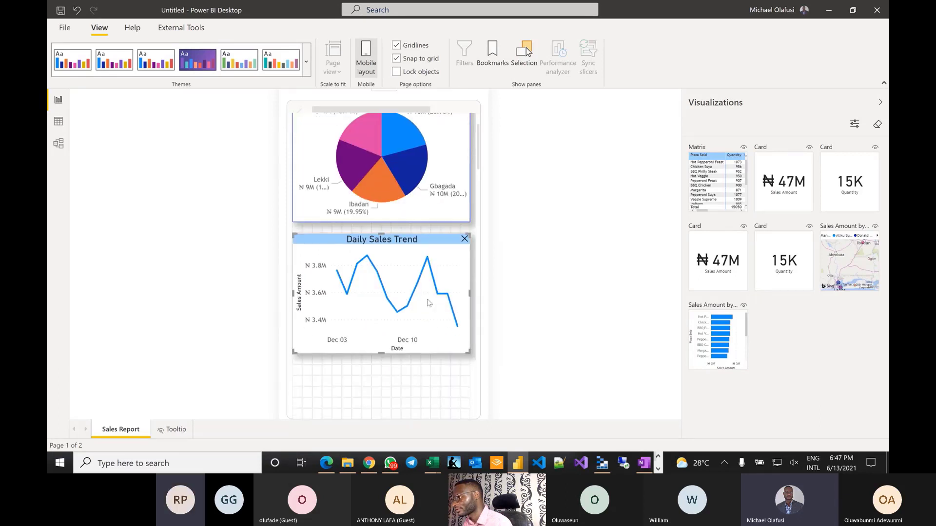
scroll(428, 302, up, 3)
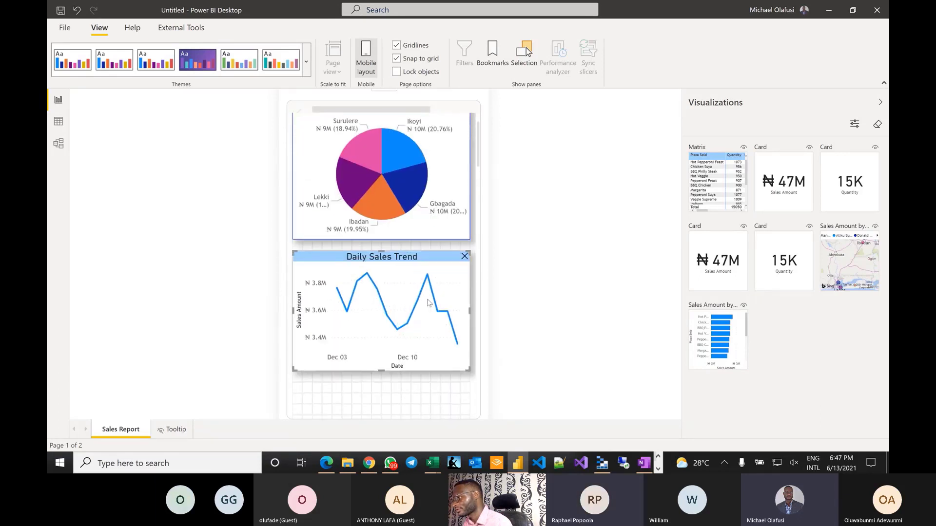
scroll(428, 302, up, 2)
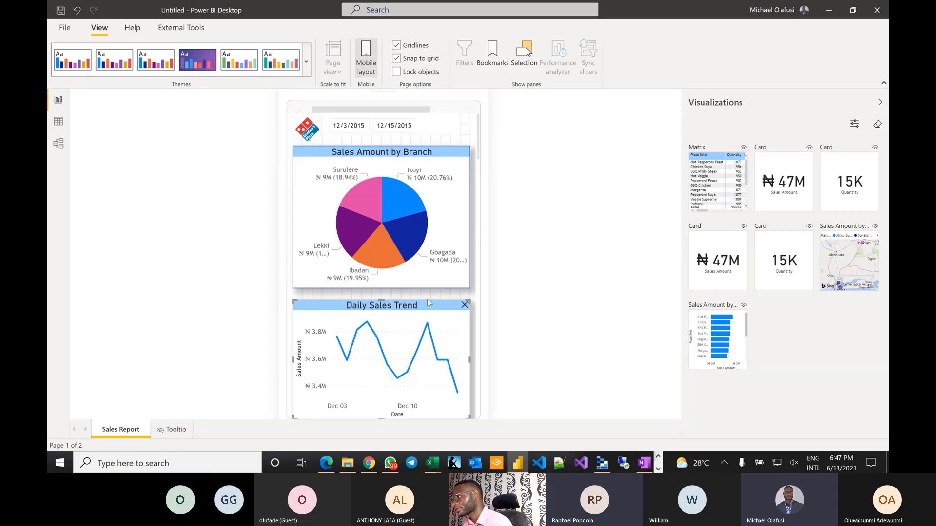
scroll(428, 302, down, 5)
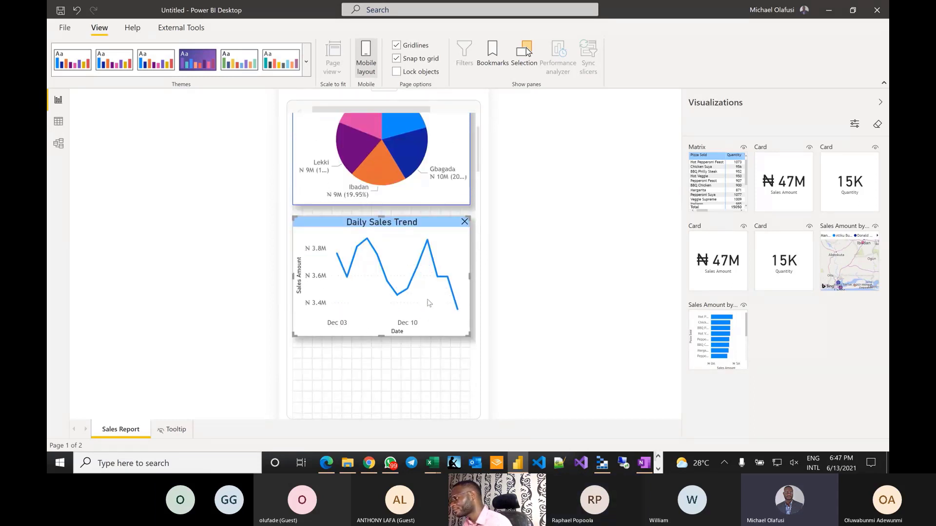
scroll(428, 302, up, 5)
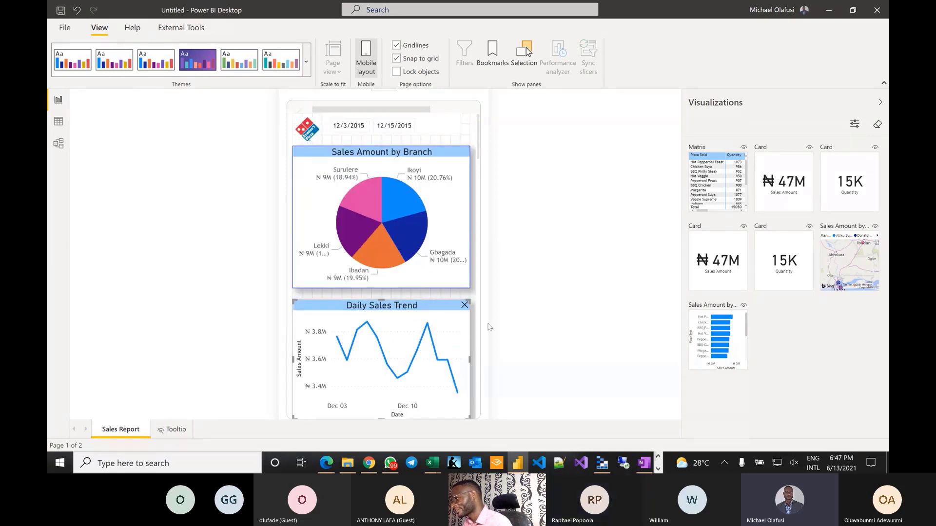
scroll(489, 326, down, 7)
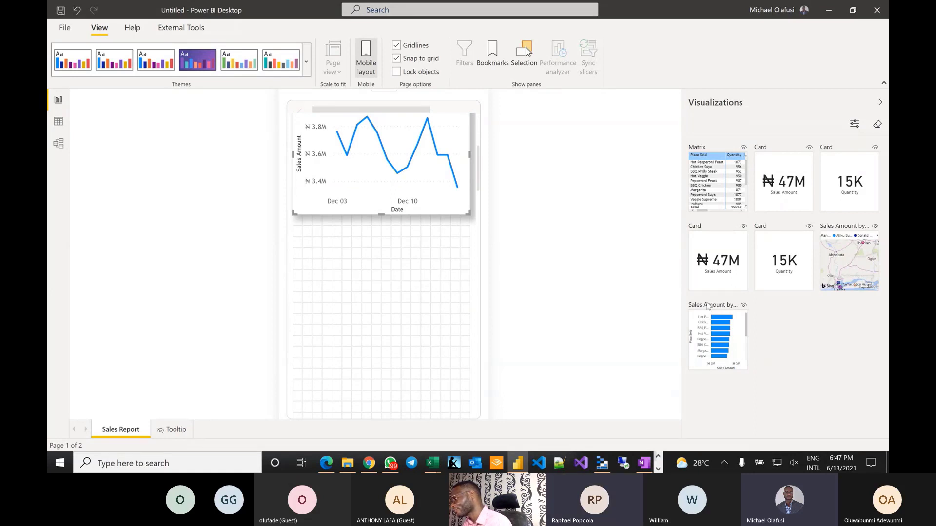
- Place a full-width Sales Amount by Pizza chart lower down and drop the branch map above it
drag(718, 314, 321, 246)
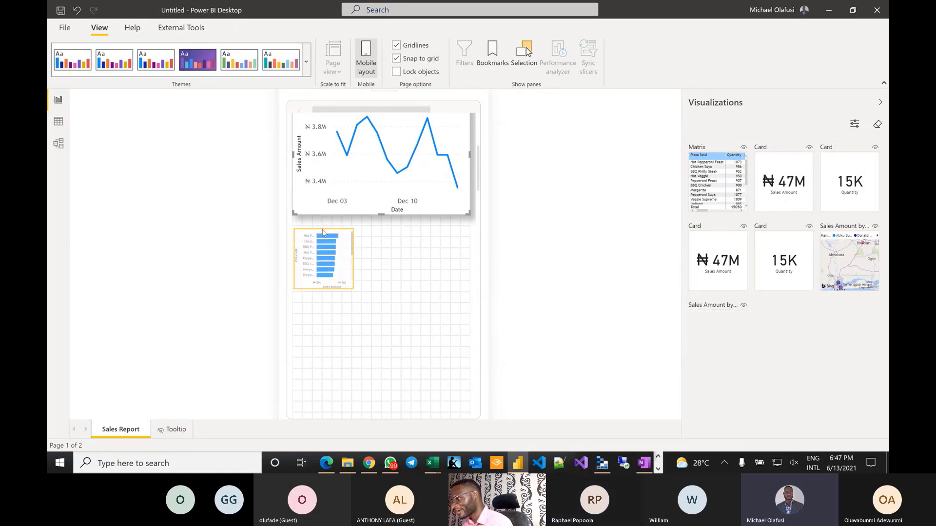
drag(349, 310, 471, 430)
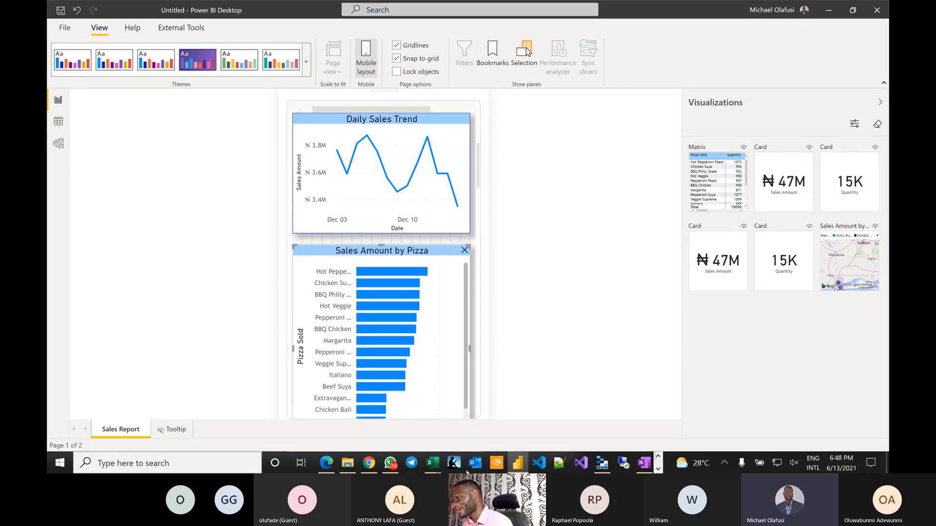
scroll(473, 314, down, 3)
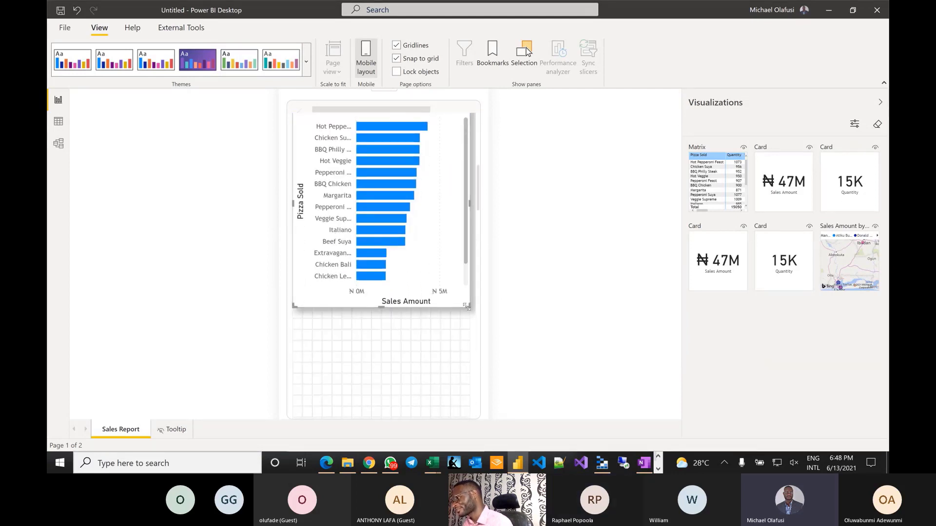
drag(467, 307, 468, 347)
scroll(418, 282, up, 2)
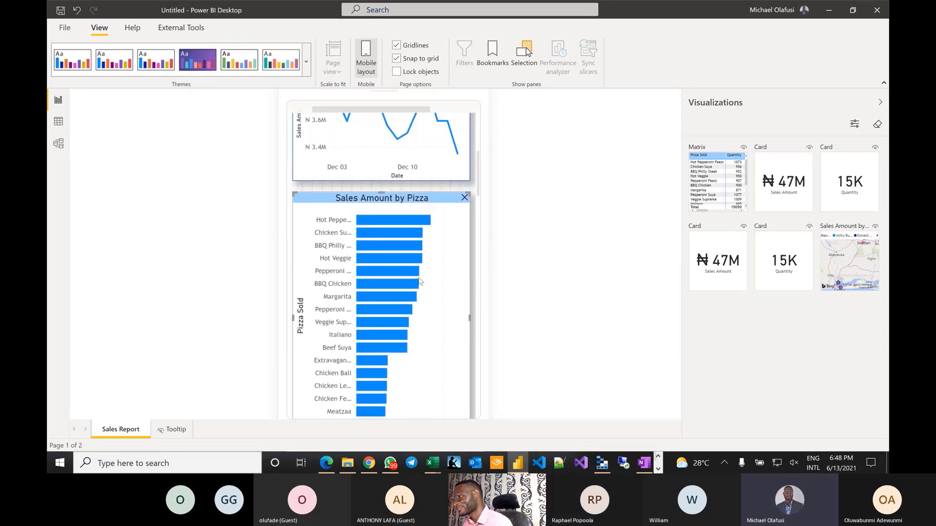
scroll(419, 281, down, 2)
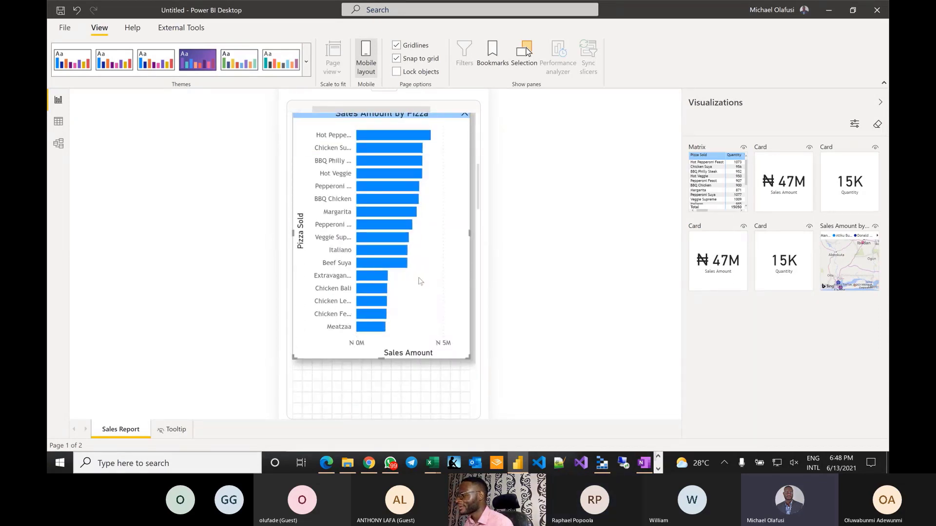
scroll(435, 255, up, 2)
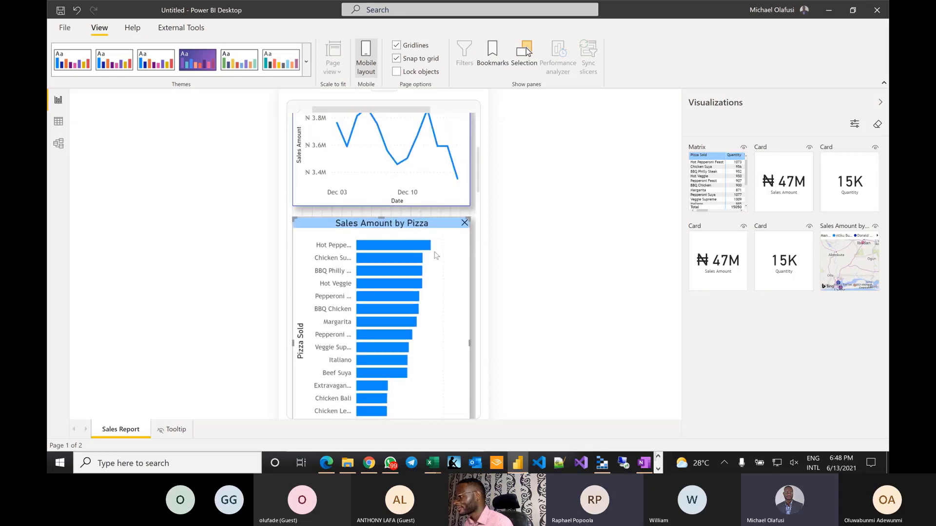
drag(438, 221, 437, 330)
drag(873, 246, 313, 234)
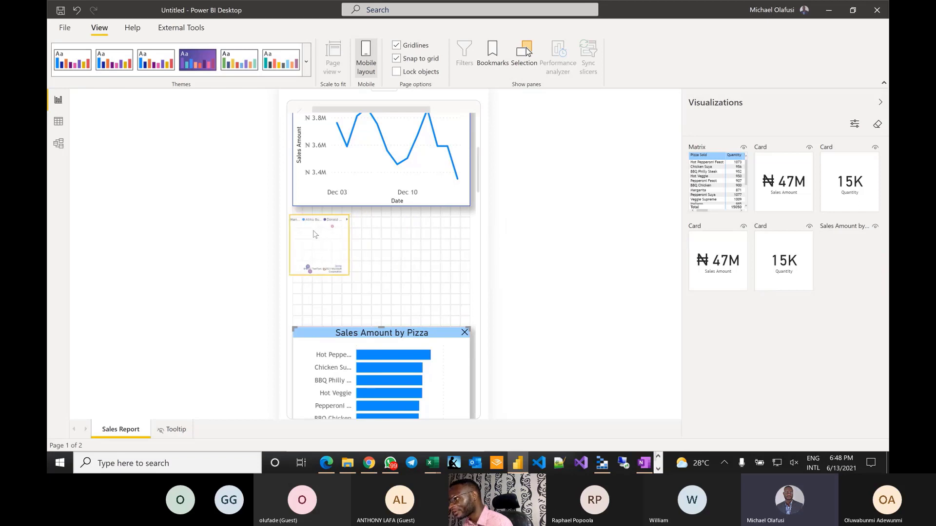
- Stretch the branch map to full phone width and close the gap above the Sales Amount by Pizza chart
click(346, 266)
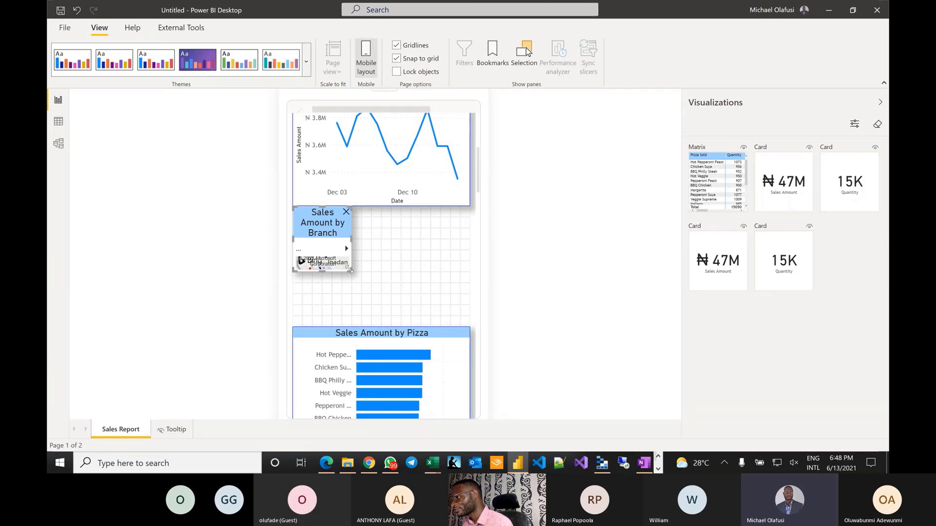
drag(350, 269, 471, 324)
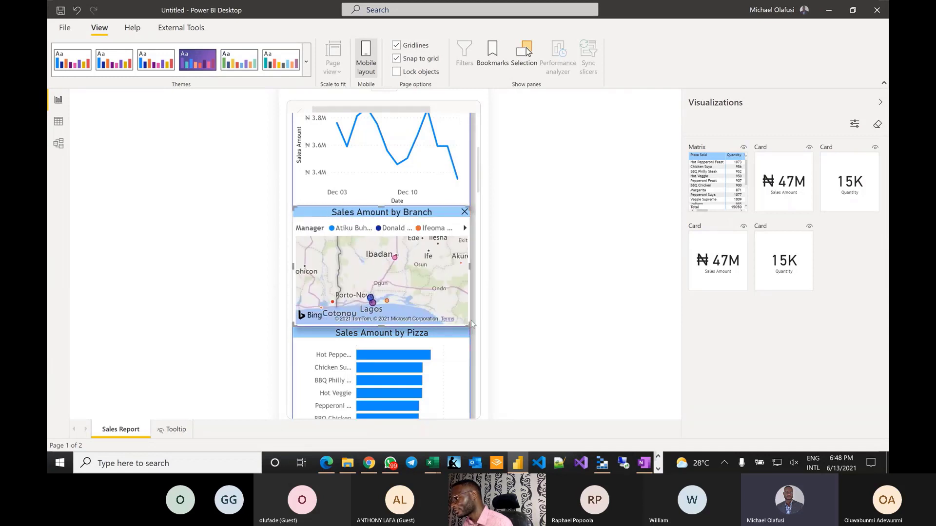
scroll(454, 317, down, 1)
drag(435, 295, 435, 308)
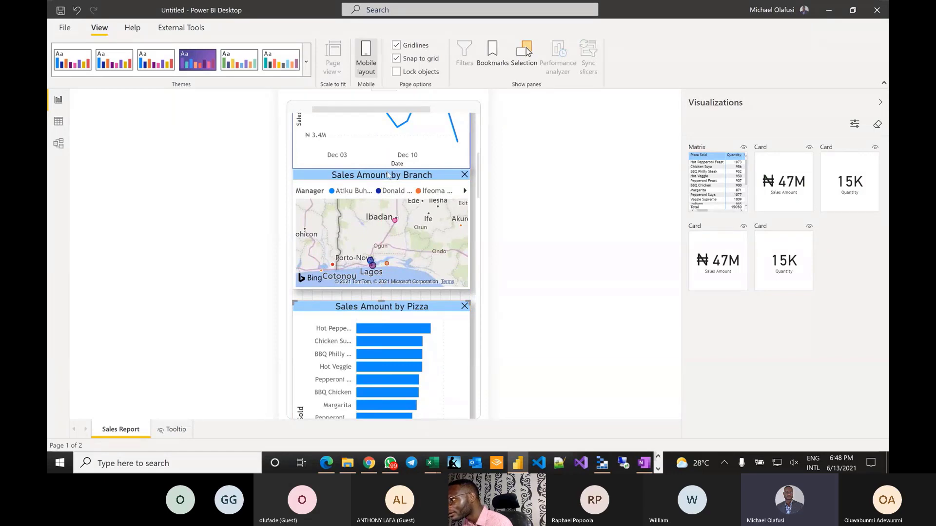
click(389, 178)
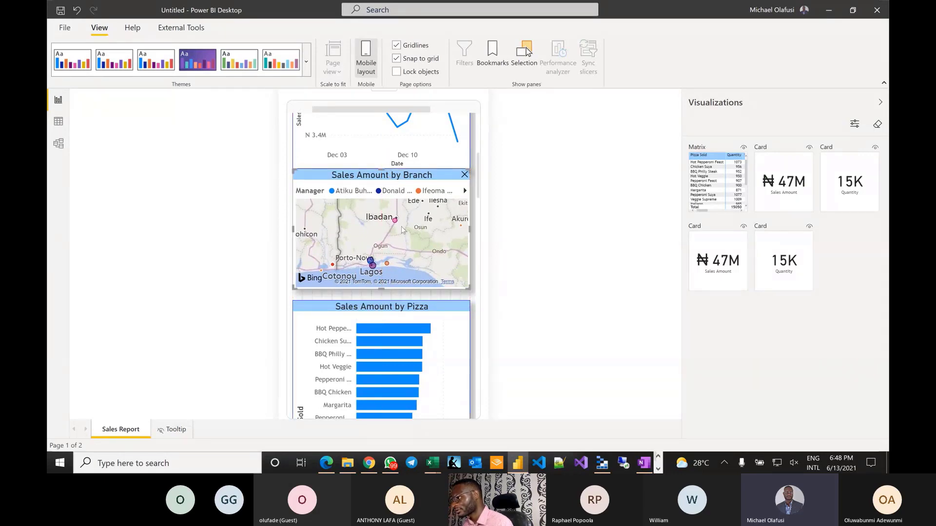
click(401, 307)
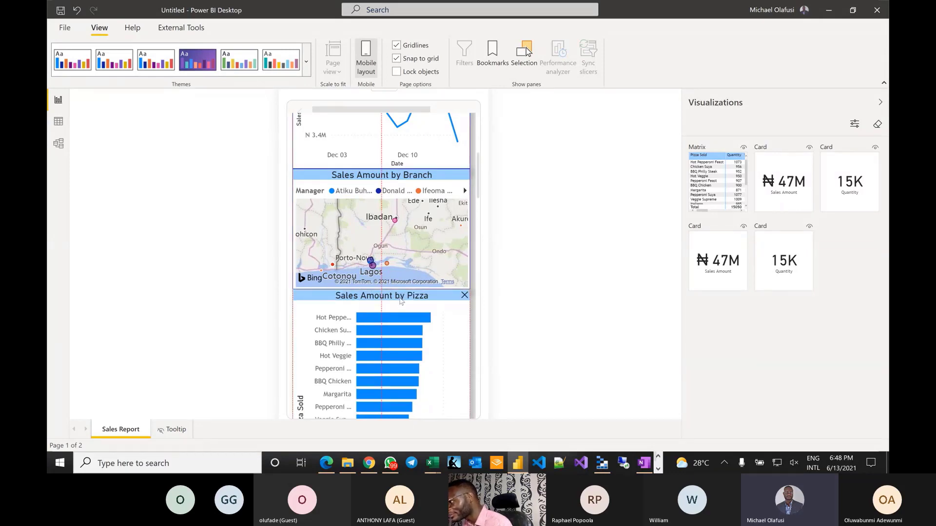
scroll(400, 307, up, 2)
scroll(401, 259, up, 4)
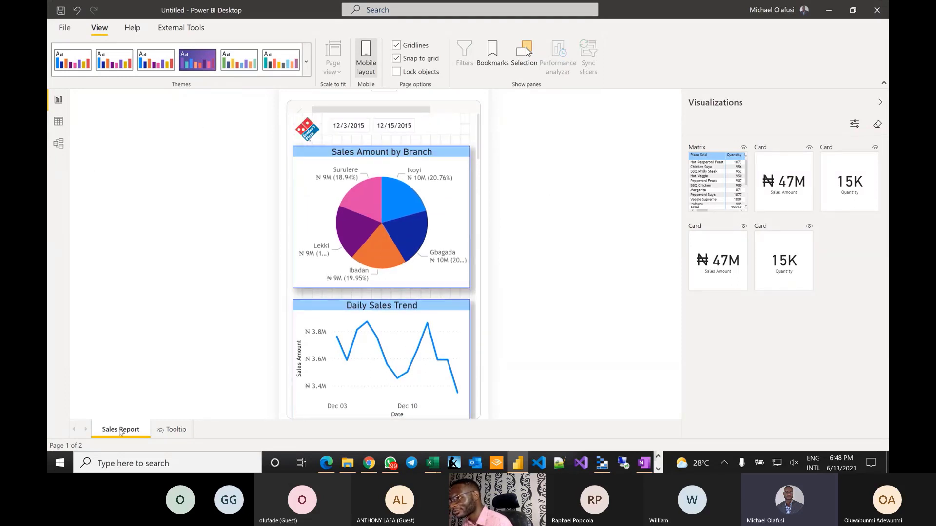
- Return to the Sales Report page and turn off Mobile layout to show the desktop view
click(171, 430)
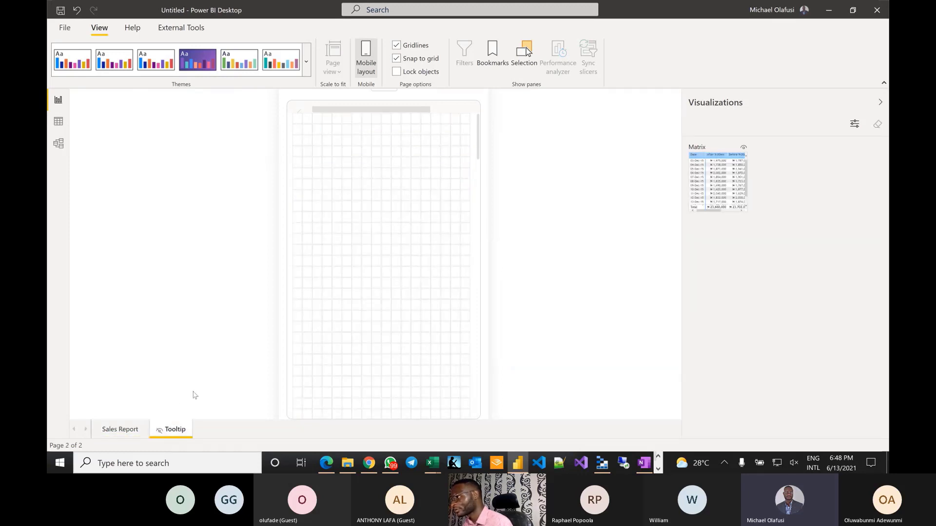
click(117, 430)
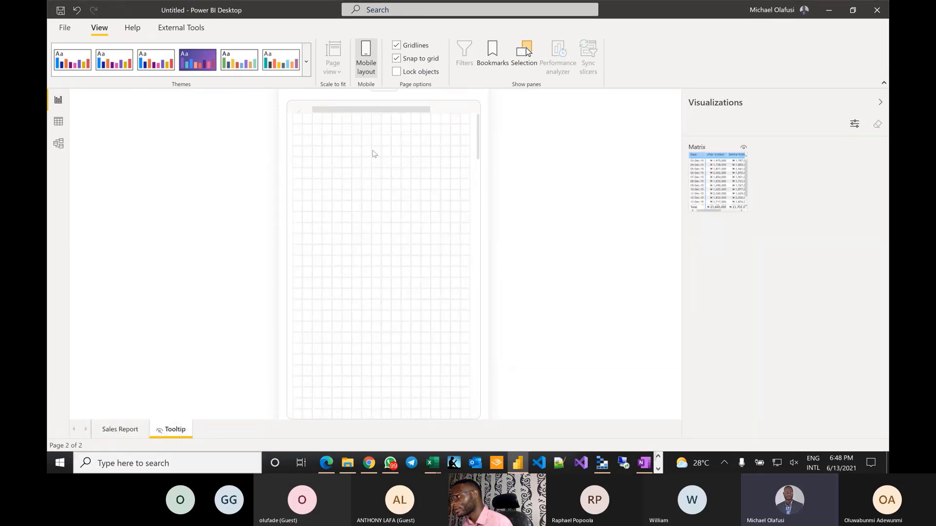
click(366, 61)
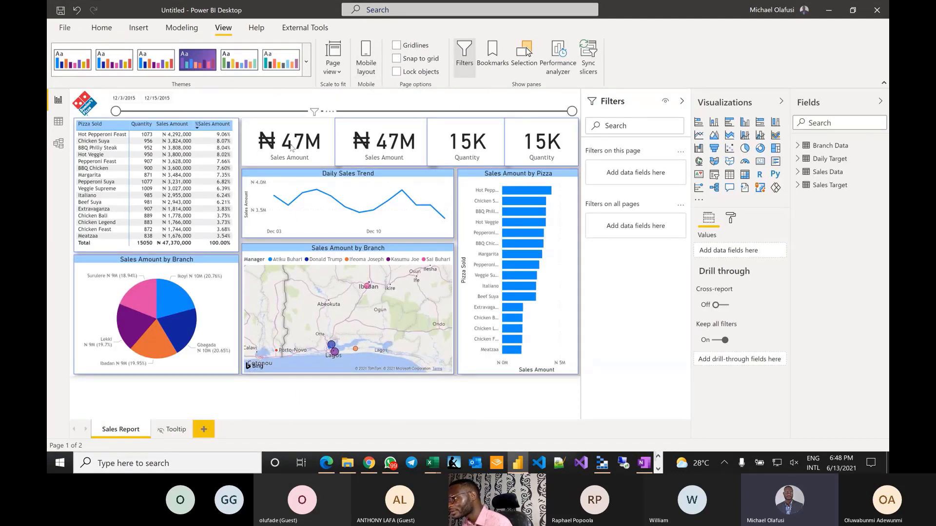
- Add a new measure to the Sales Data table from the Sales Amount field's menu
click(278, 147)
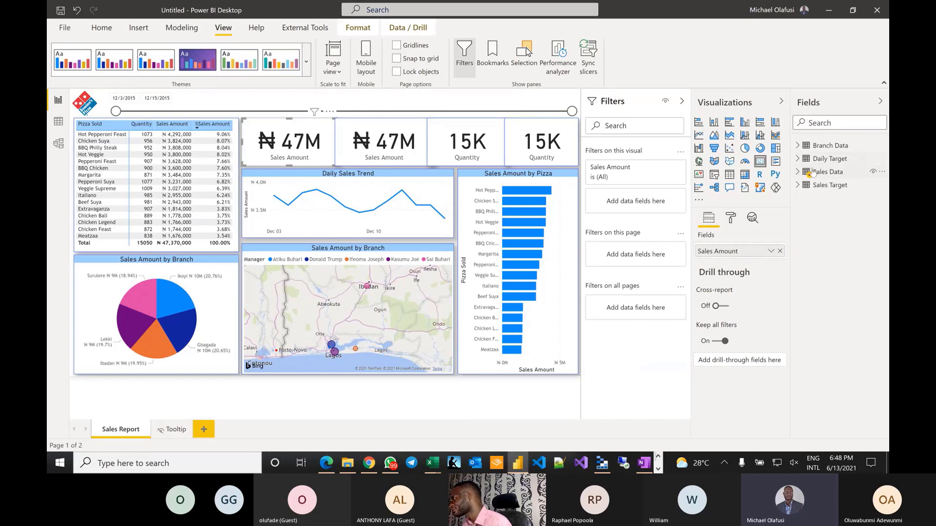
click(797, 171)
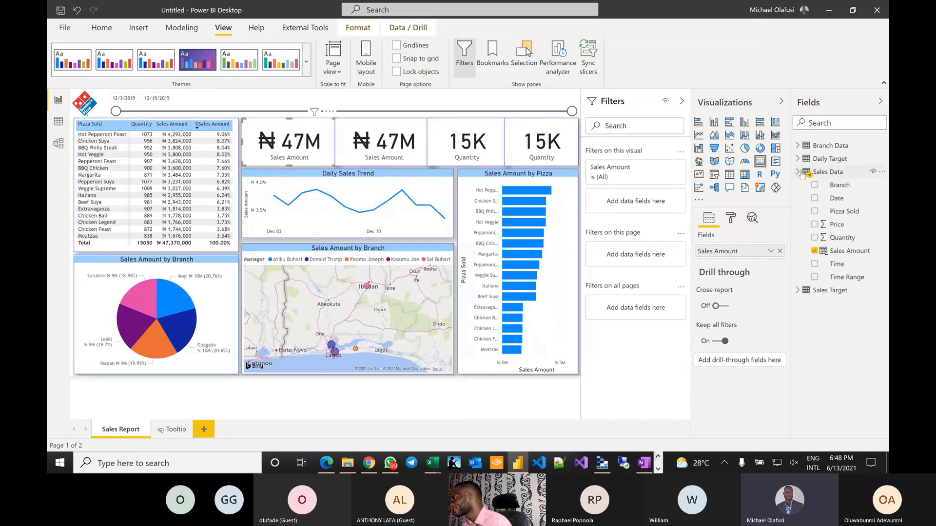
right_click(835, 250)
key(Escape)
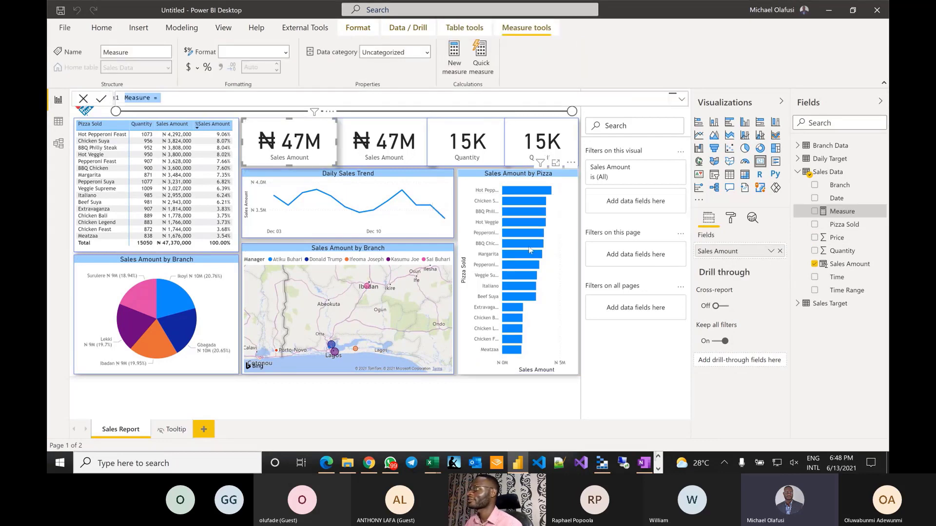
- Write Total Sales = CALCULATE(SUM('Sales Data'[Sales Amount]), ALL('Sales Data')) in the formula bar
mouse_move(530, 250)
text(Total)
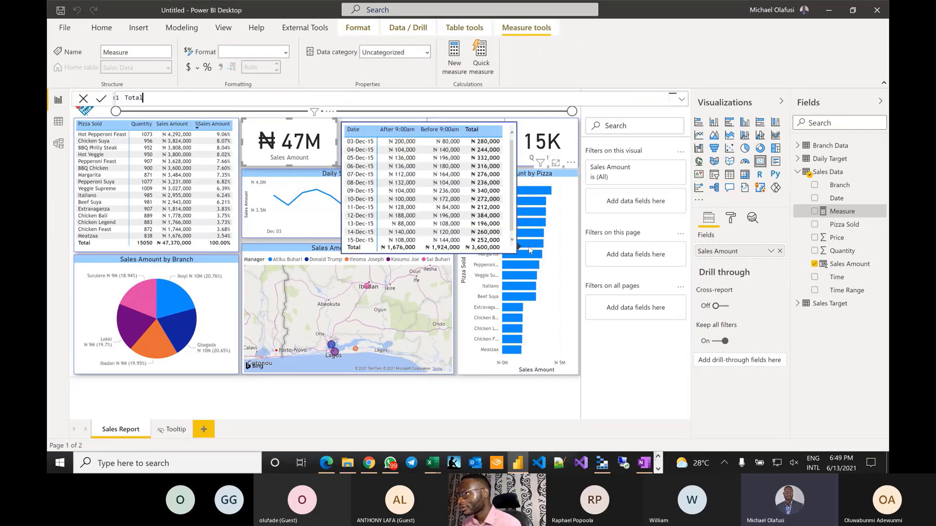
text( Sales)
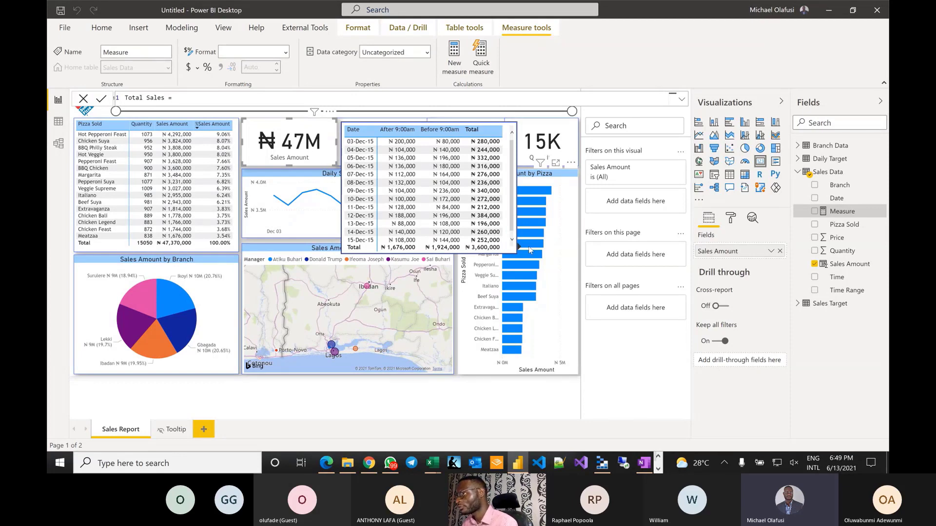
text( = CALCULATE()
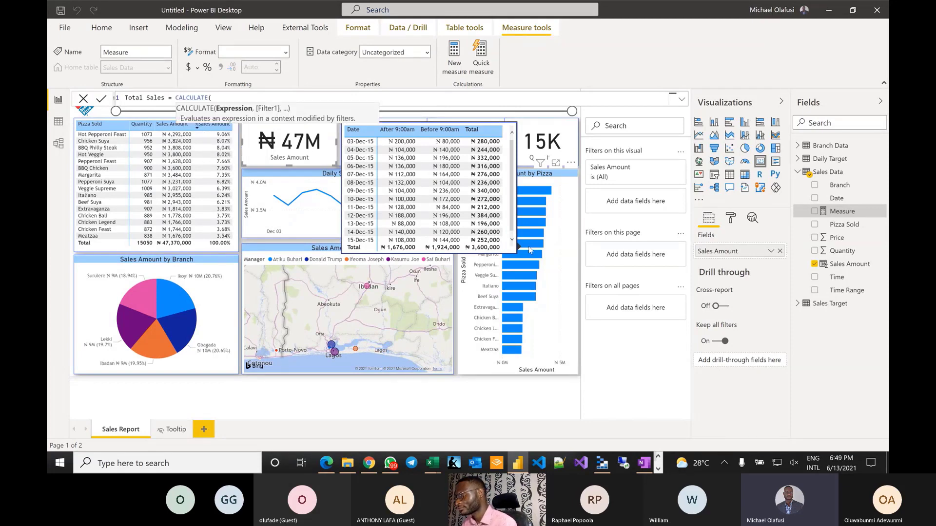
text(sum)
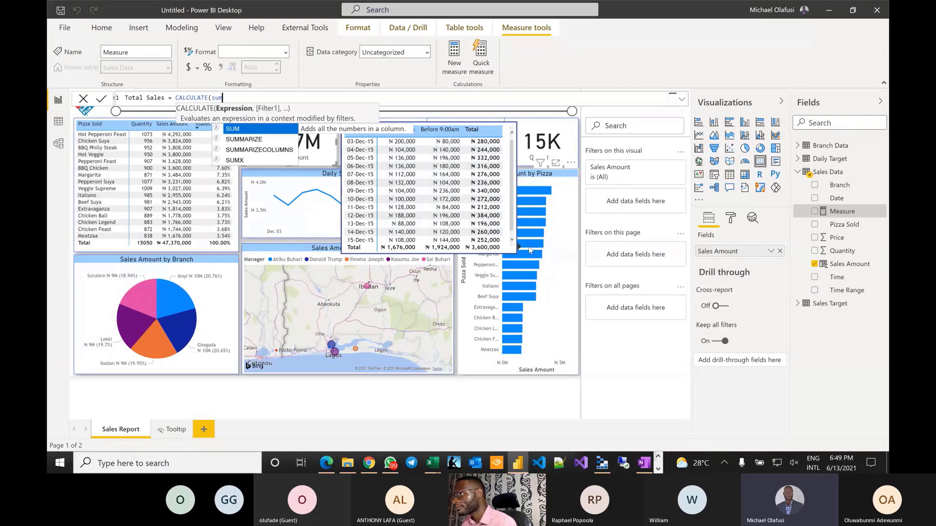
text(()
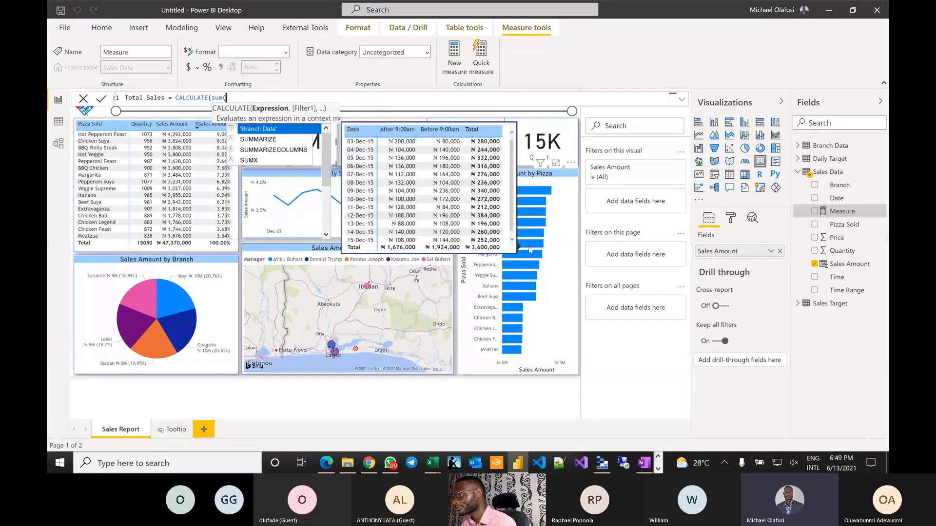
text(salle)
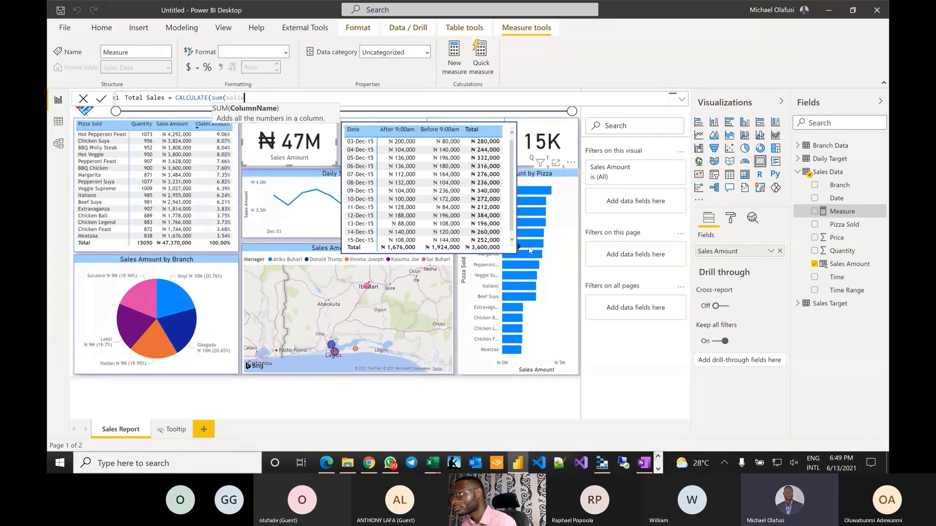
key(BackSpace)
key(BackSpace)
text(es)
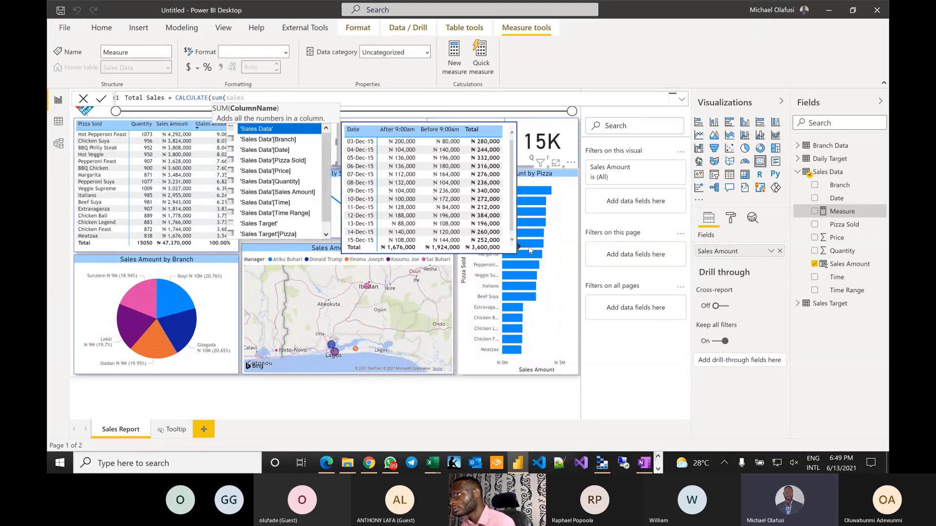
key(Down)
key(Down)
key(Down)
key(Down)
key(Down)
key(Down)
key(Down)
key(Down)
key(Down)
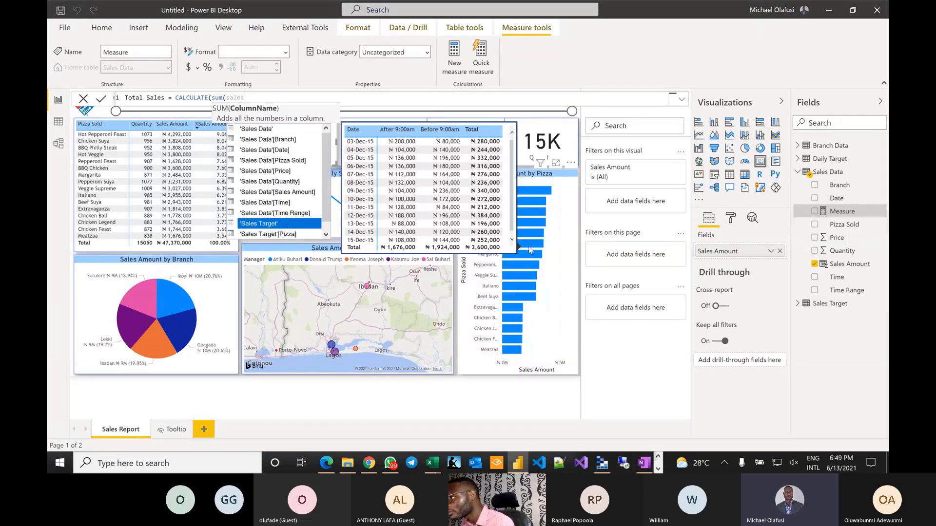
key(Up)
key(Up)
key(Up)
key(Tab)
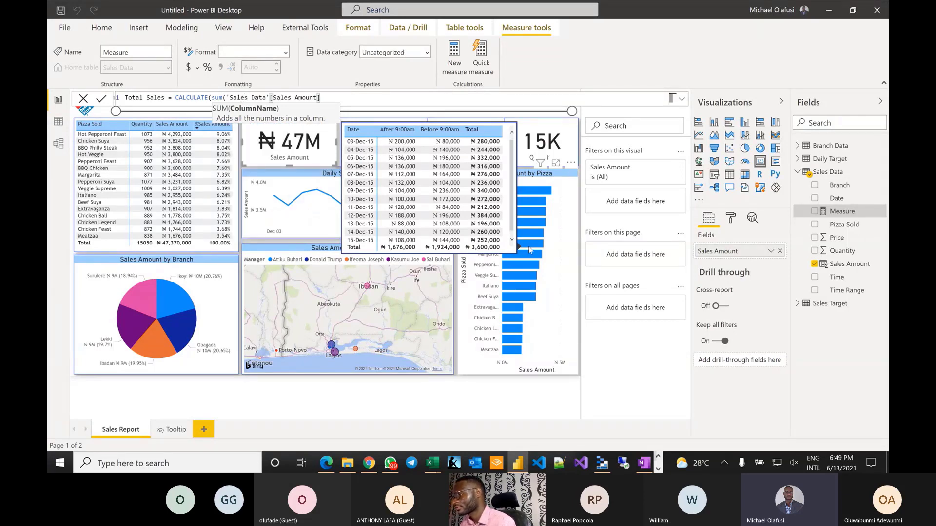
text(),)
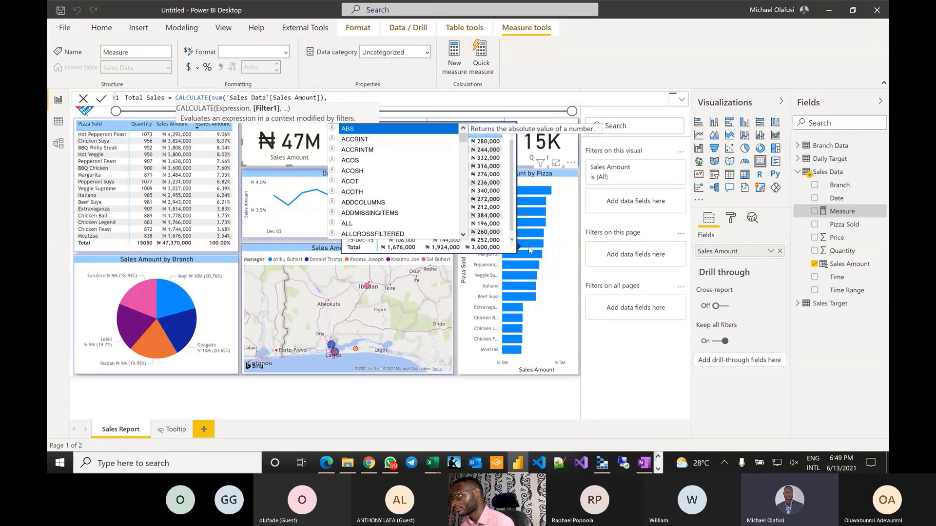
text(all)
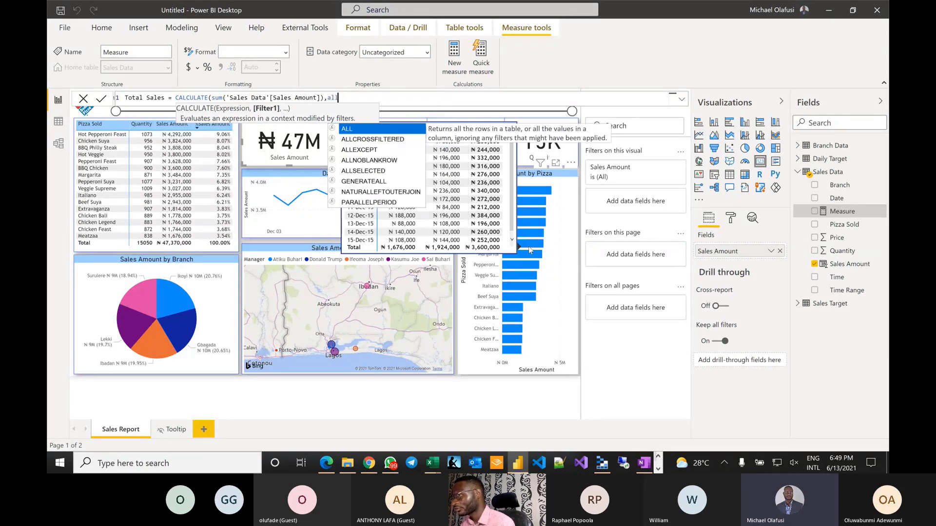
text(('Sales Data')
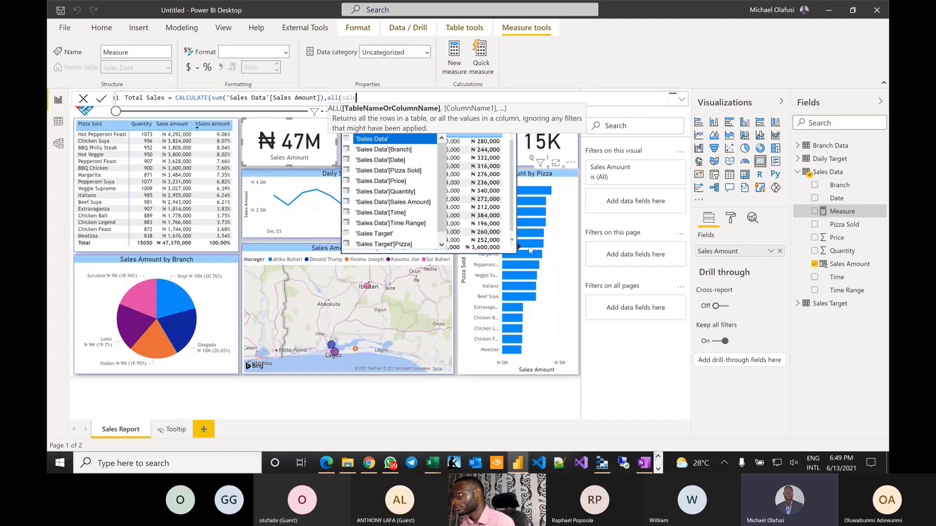
key(Escape)
text()))
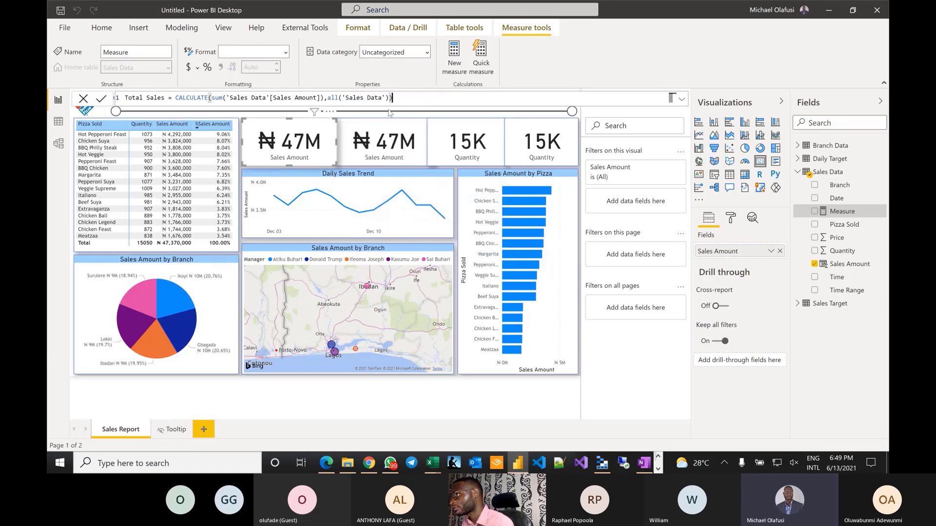
- Retype the ALL function name and commit the Total Sales measure
double_click(333, 97)
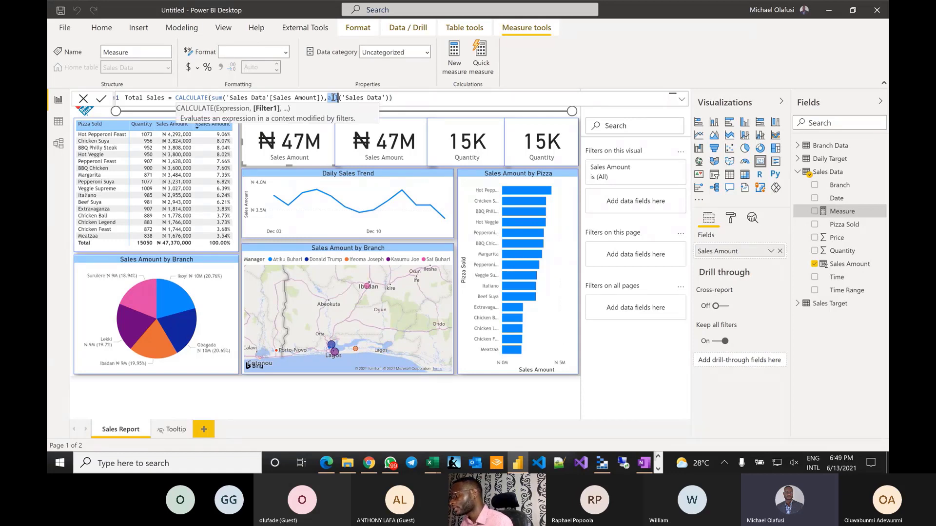
text(remo)
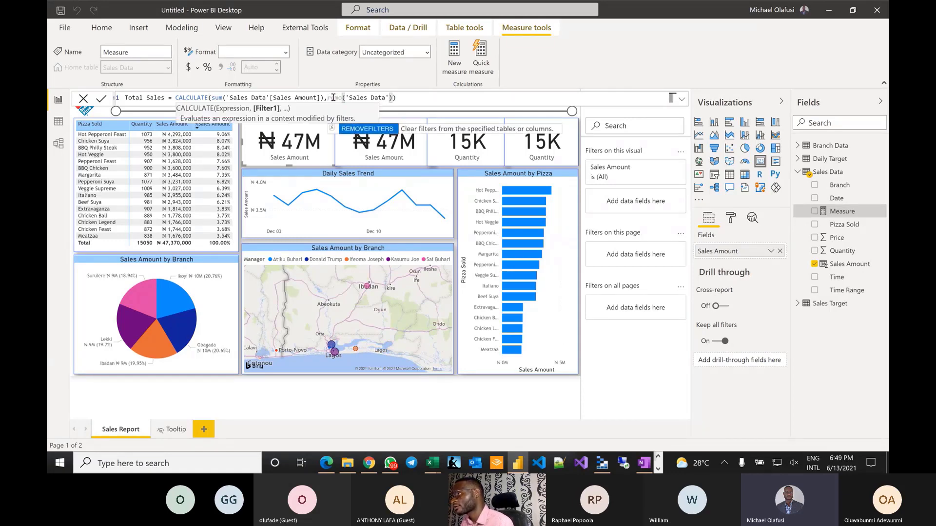
key(BackSpace)
key(BackSpace)
key(BackSpace)
key(BackSpace)
text(all)
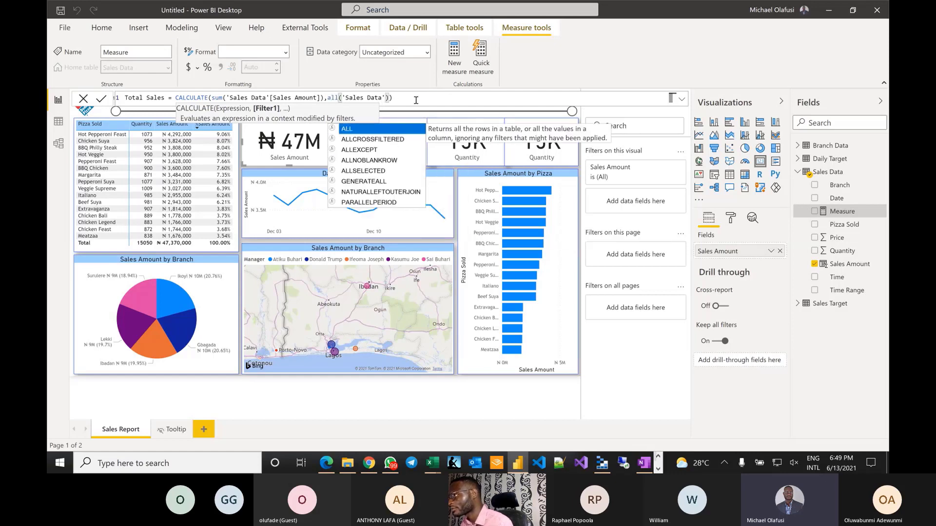
click(416, 100)
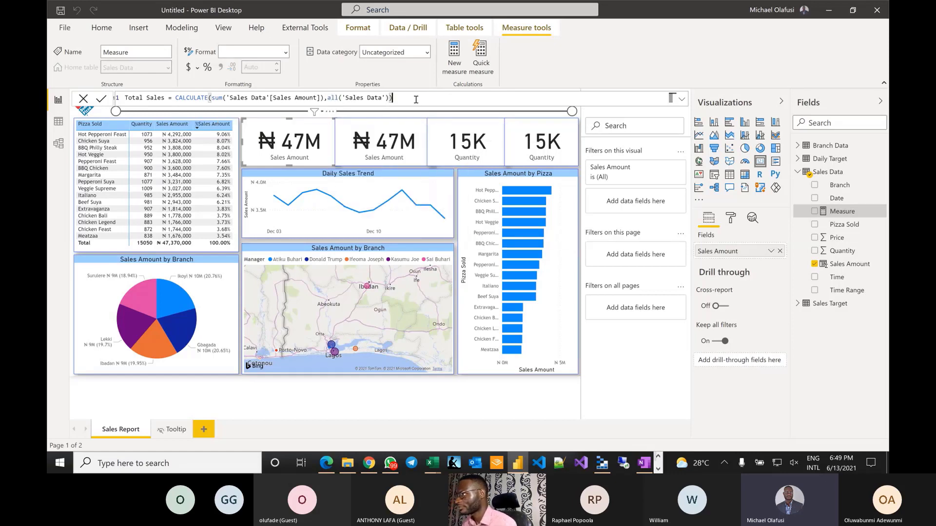
key(Return)
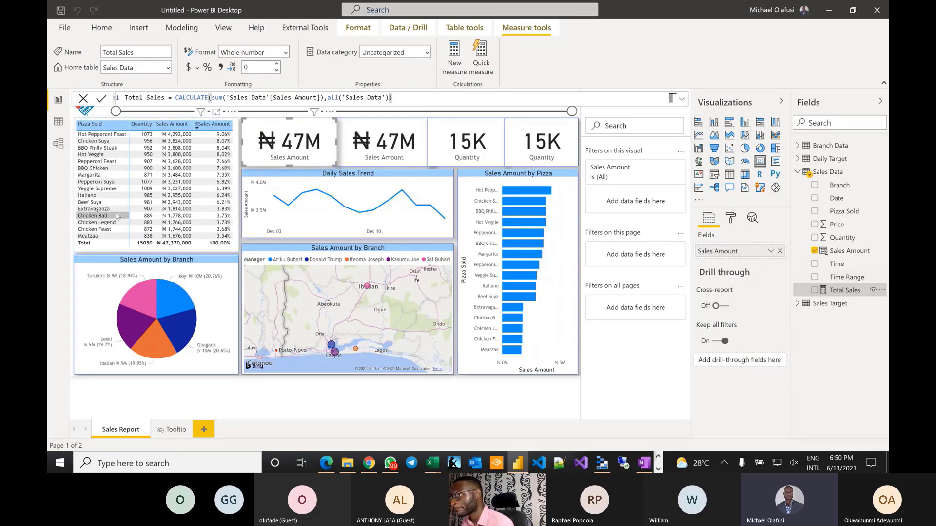
- Replace Sales Amount with the Total Sales measure on the first card
click(166, 298)
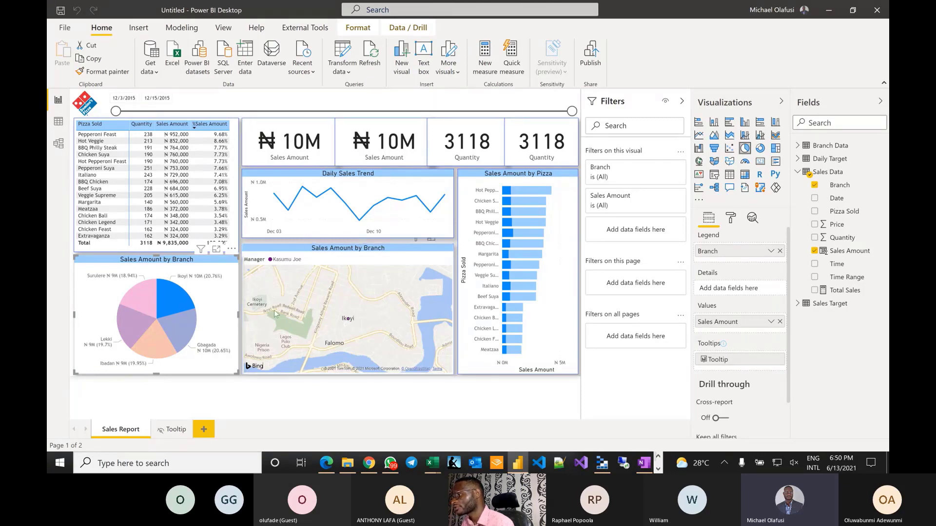
click(170, 299)
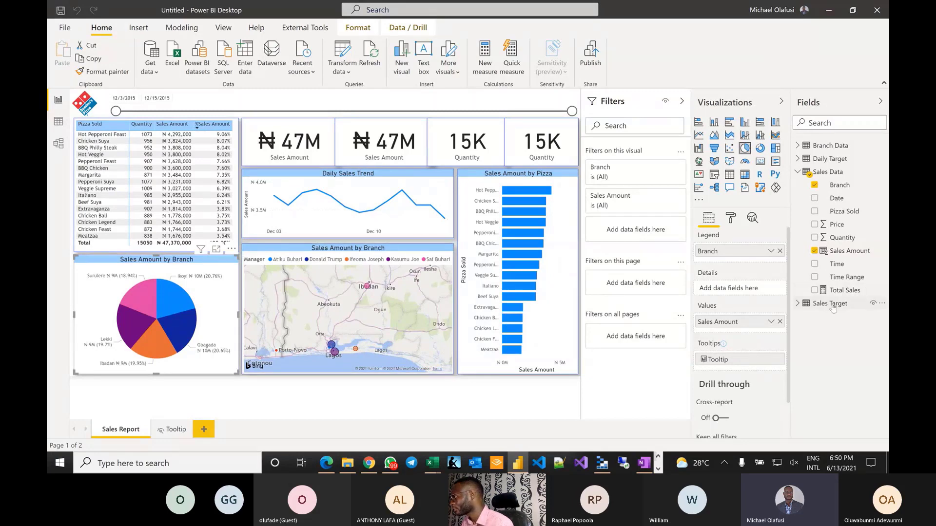
drag(845, 290, 306, 129)
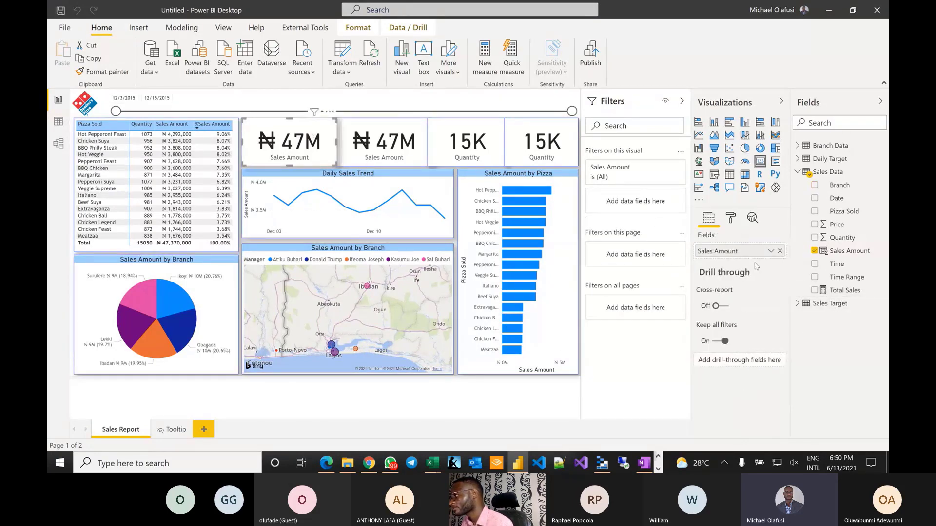
drag(845, 290, 715, 254)
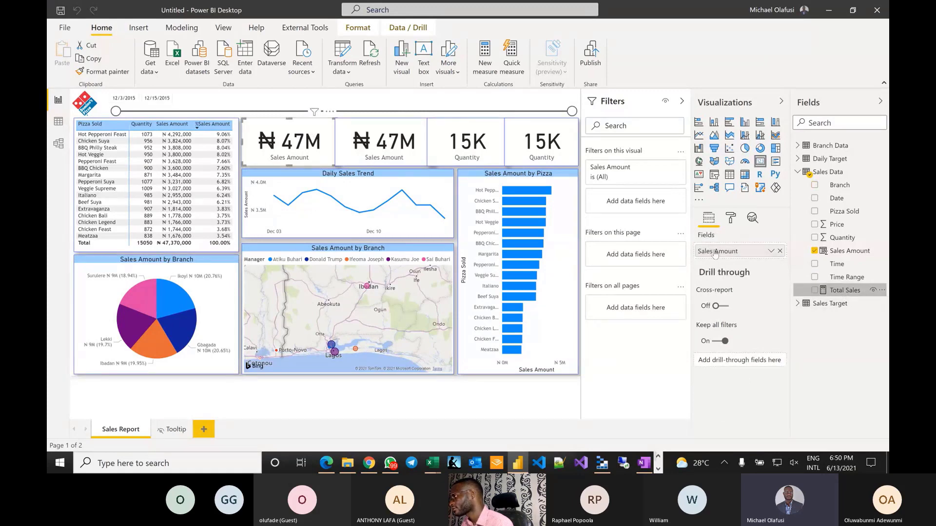
- Toggle the Ikoyi pie-slice filter to confirm Total Sales stays at 47M
click(169, 308)
click(170, 308)
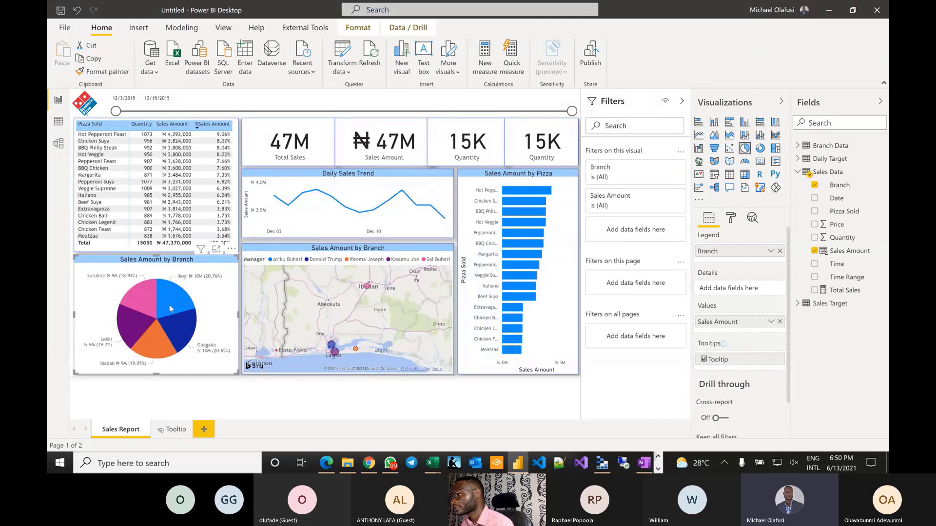
click(170, 308)
click(169, 305)
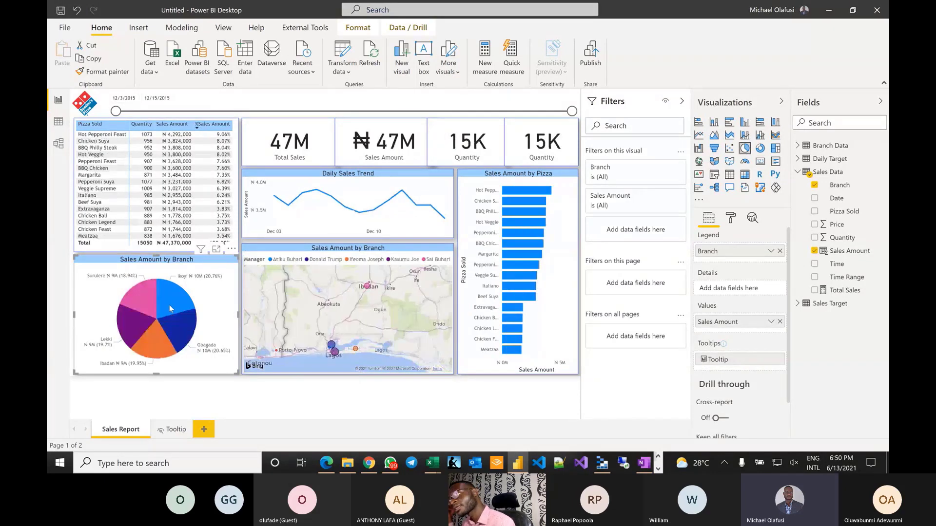
click(169, 305)
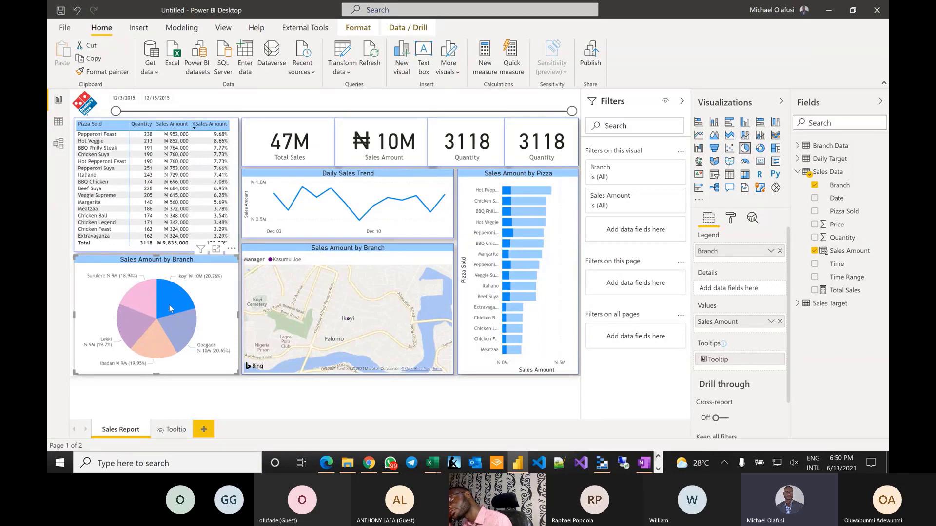
click(170, 309)
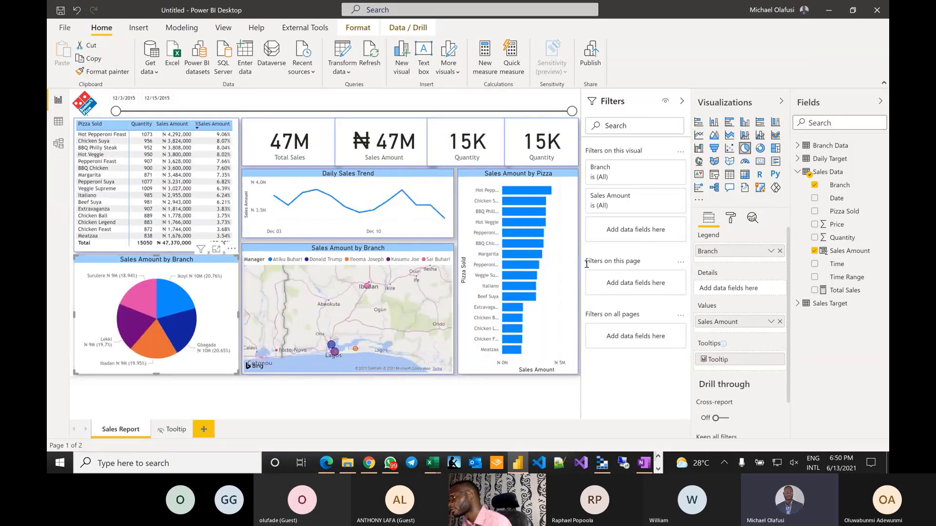
- Give the Total Sales measure the ₦ Edo (Nigeria) currency symbol so its card reads ₦47M
click(848, 291)
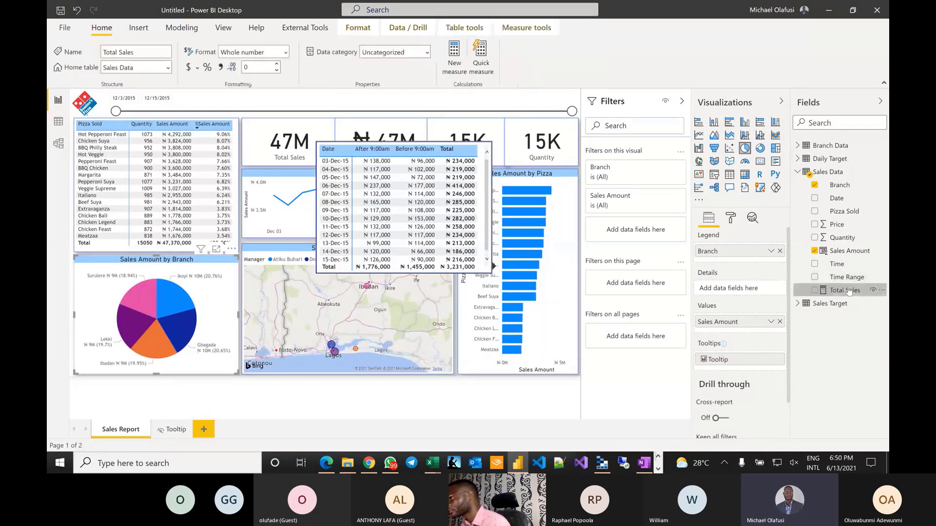
click(198, 68)
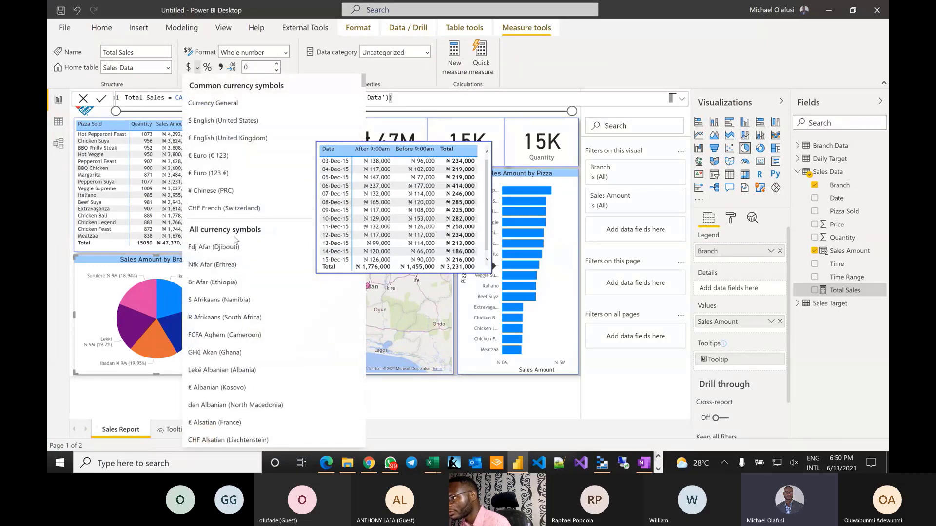
scroll(235, 239, down, 15)
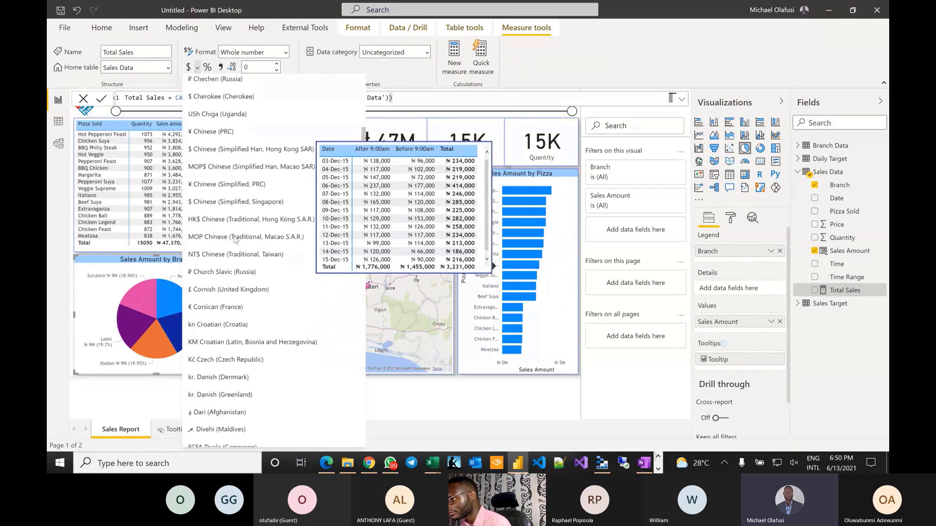
scroll(234, 240, down, 15)
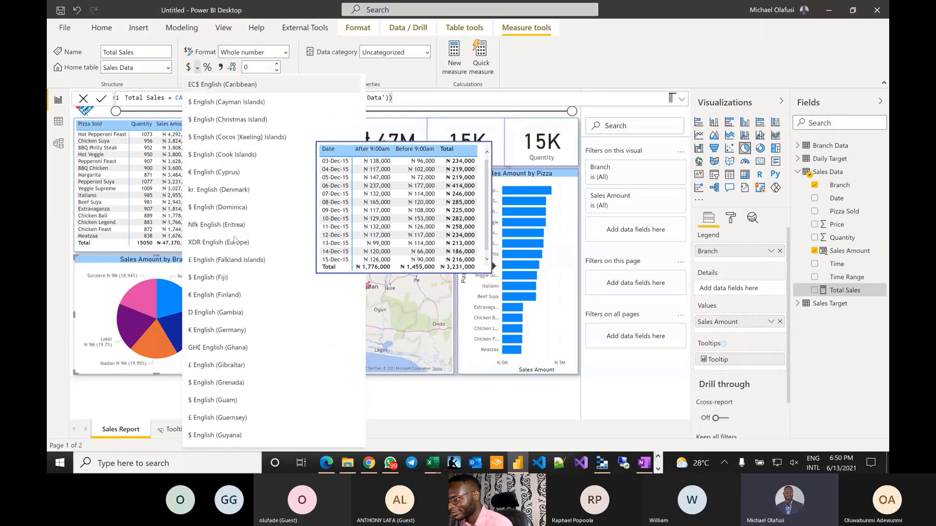
scroll(235, 240, down, 15)
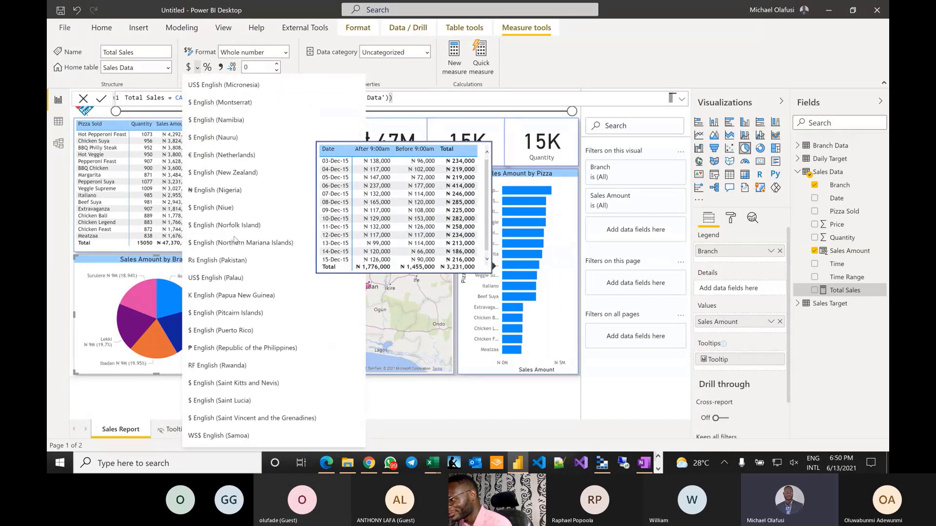
scroll(234, 240, down, 6)
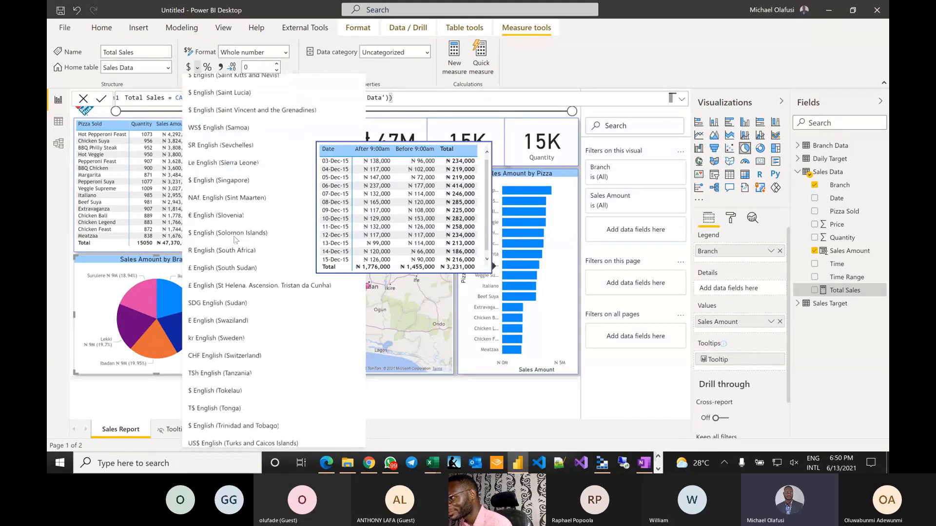
scroll(235, 240, up, 13)
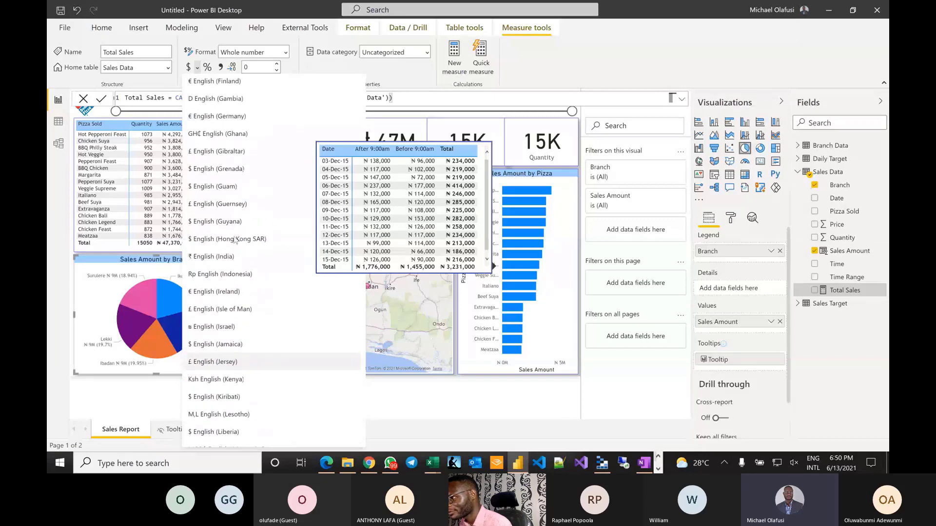
scroll(234, 240, up, 5)
scroll(235, 239, up, 8)
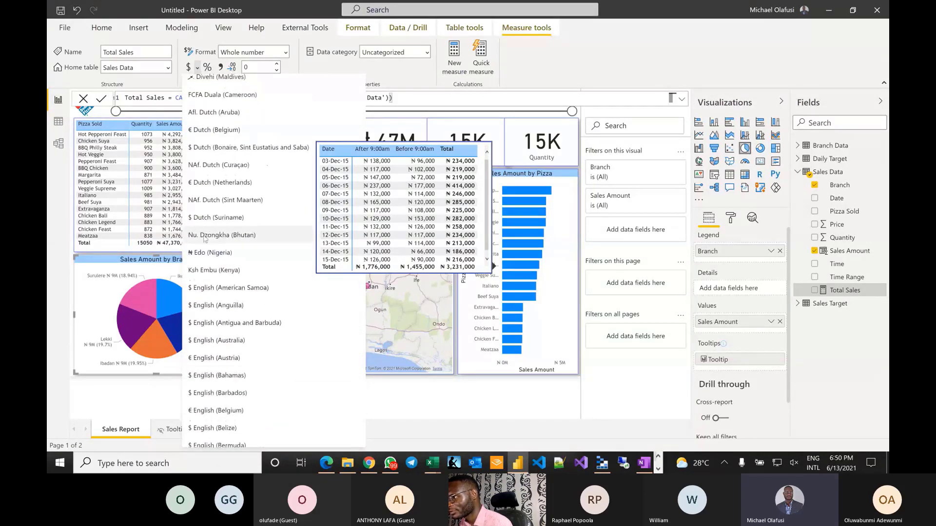
click(233, 248)
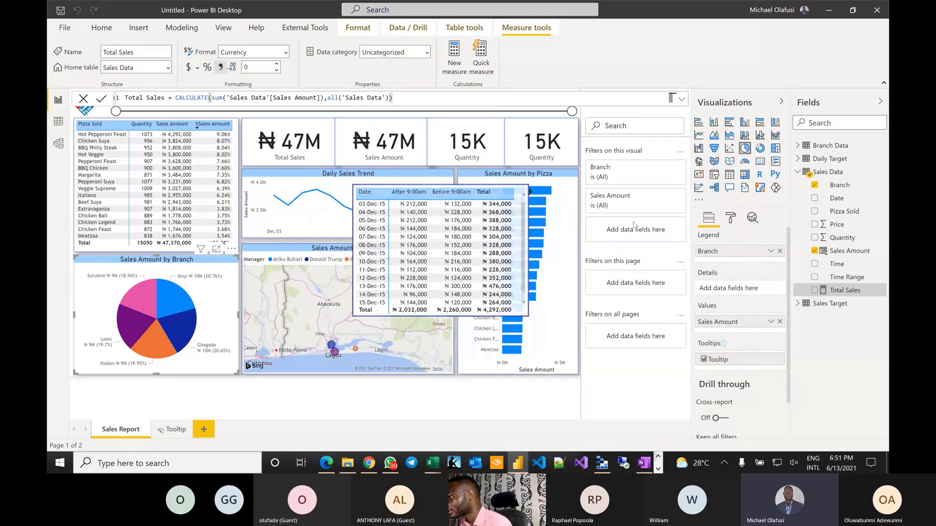
- Create the measure %age Sales = SUM('Sales Data'[Sales Amount])/[Total Sales]
click(472, 128)
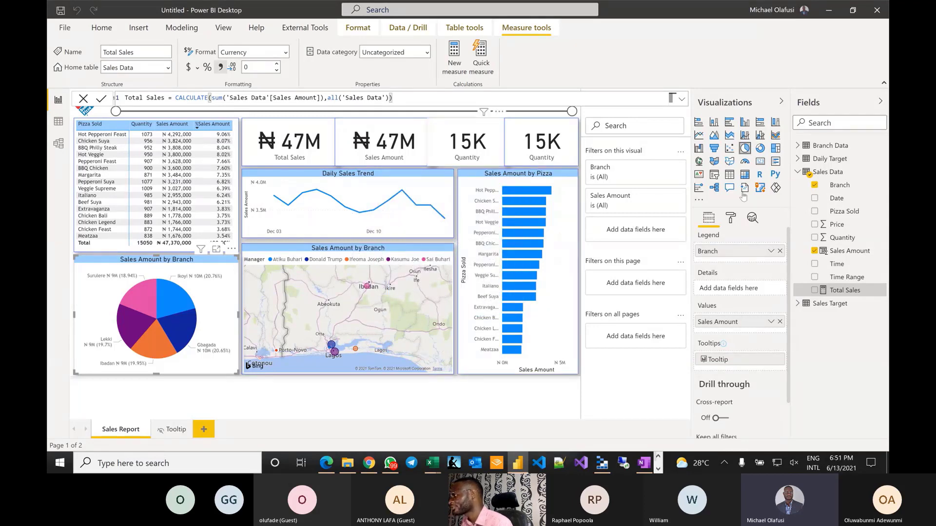
right_click(842, 241)
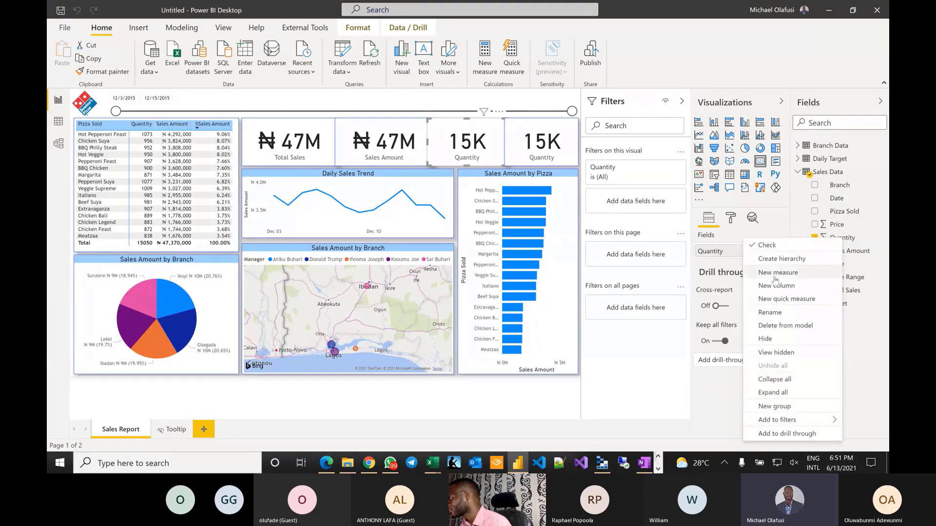
key(Escape)
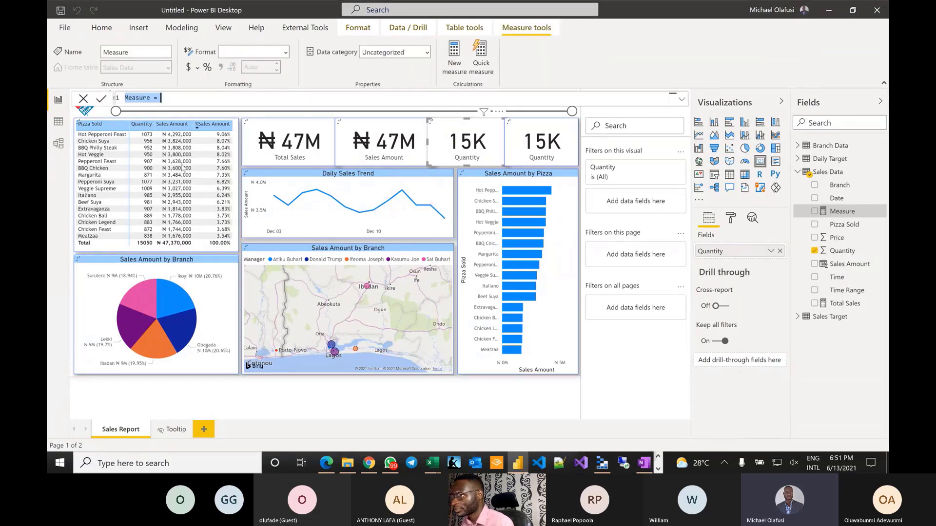
text(%a)
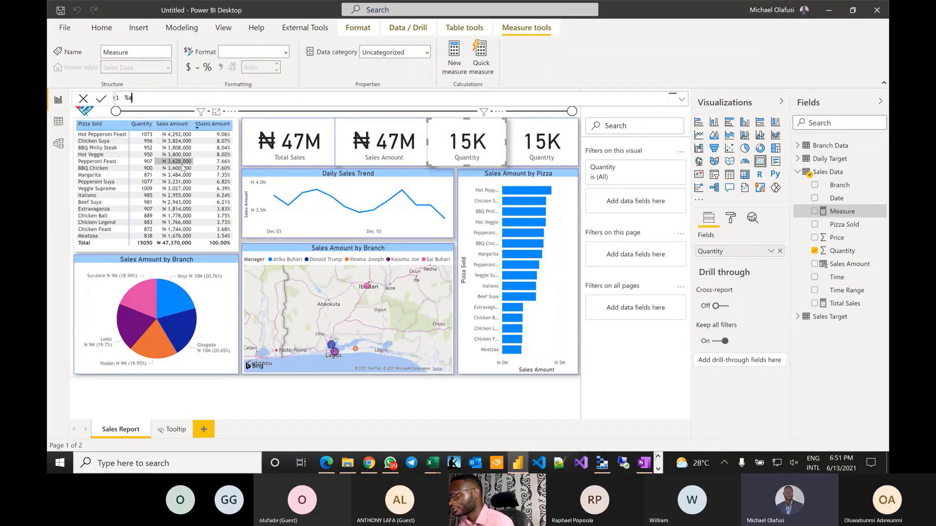
text(ge of)
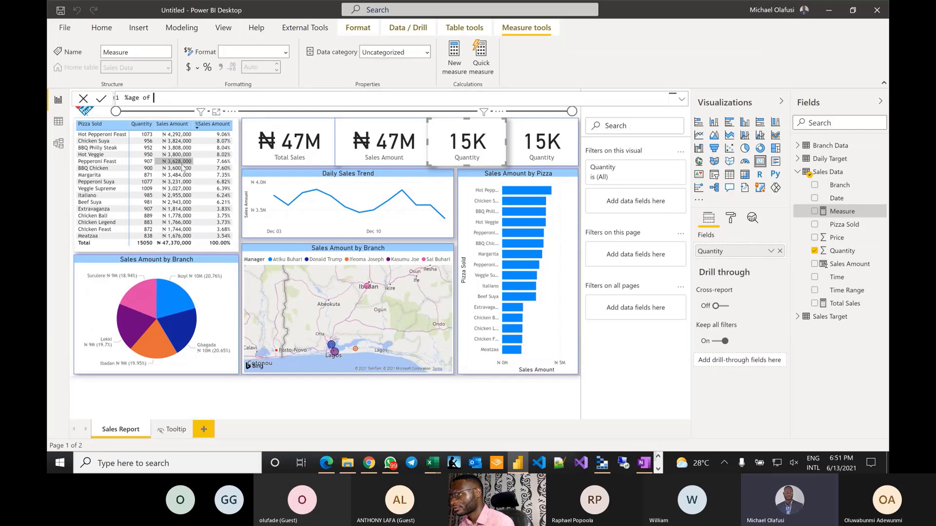
key(BackSpace)
key(BackSpace)
key(BackSpace)
key(BackSpace)
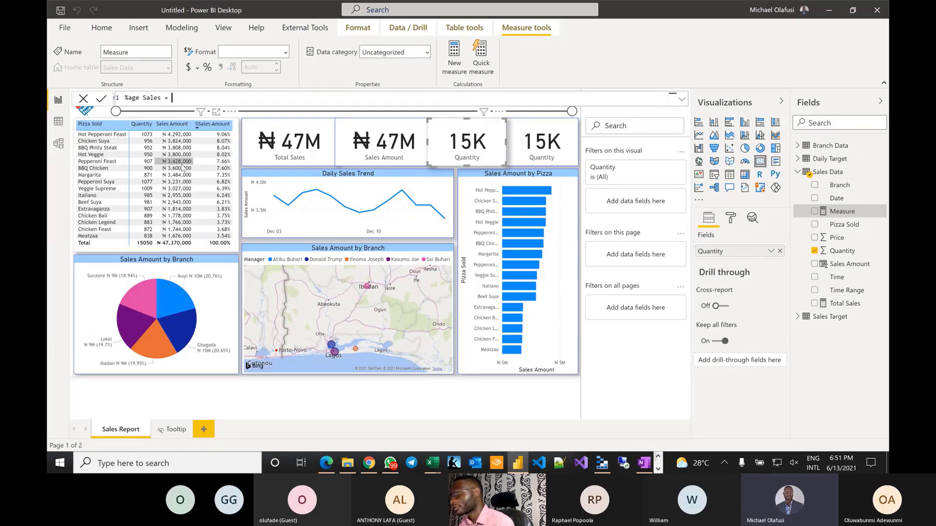
text(Sales = sum)
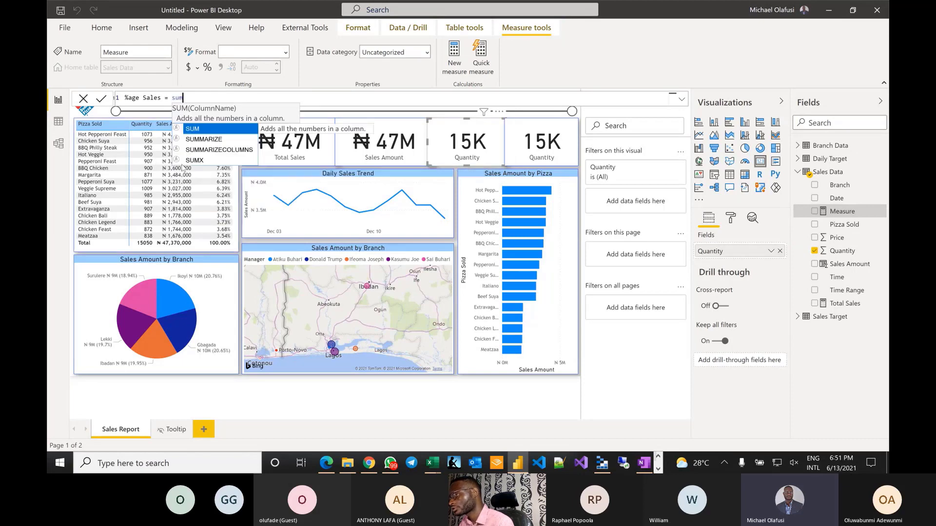
text((sa am)
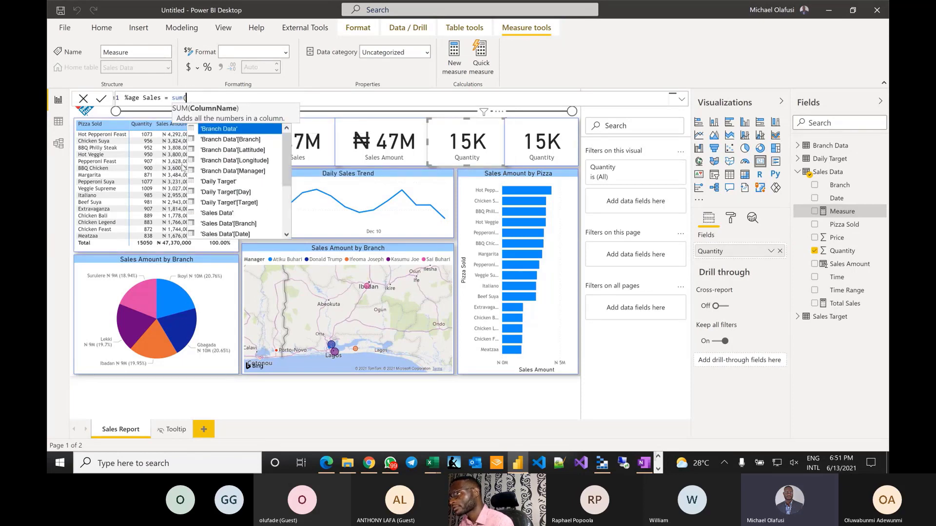
key(Tab)
text())
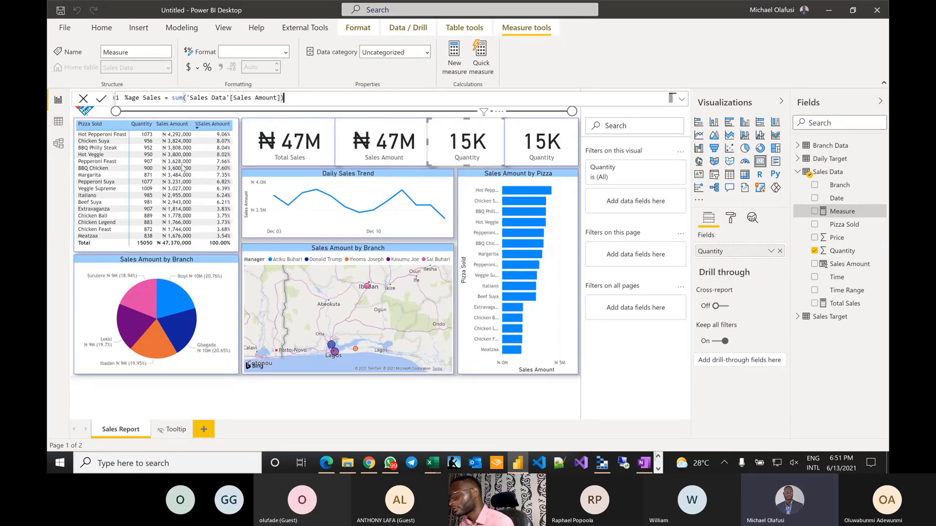
text(/tit)
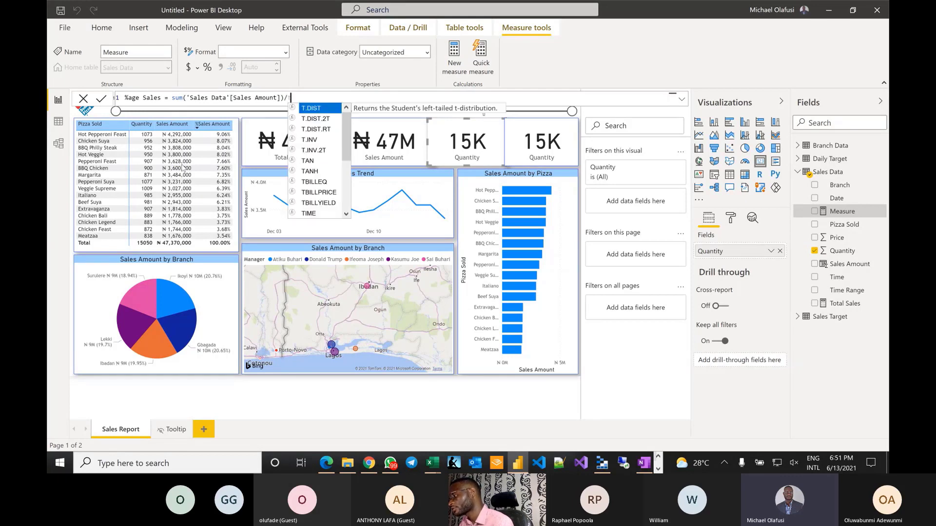
key(BackSpace)
key(BackSpace)
key(BackSpace)
text(tota)
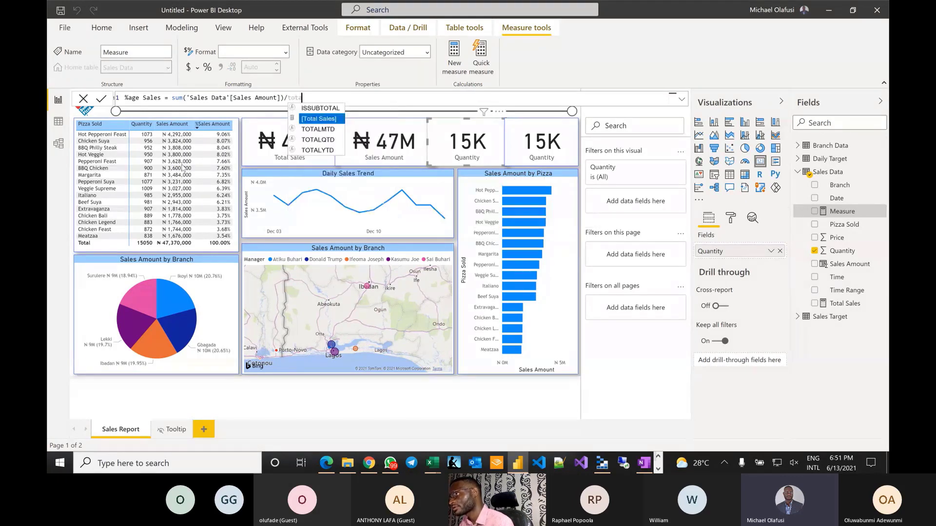
key(Tab)
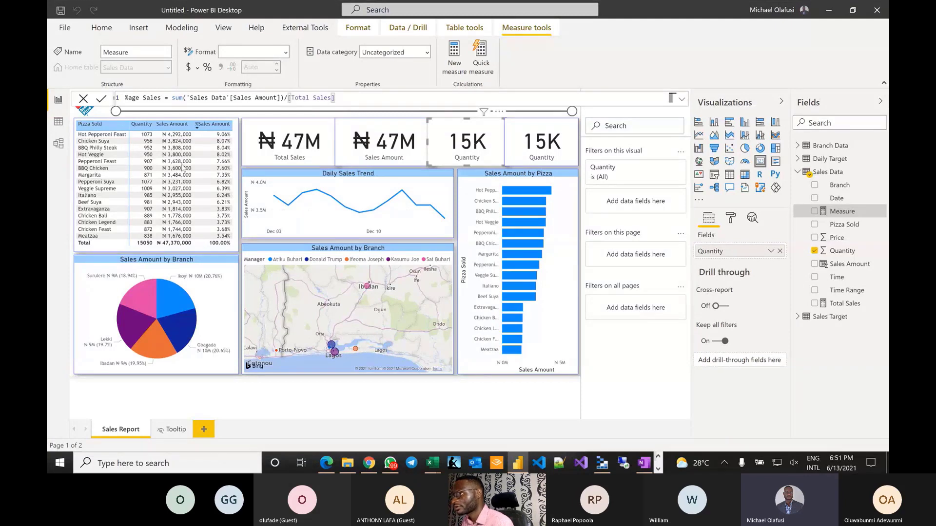
key(Return)
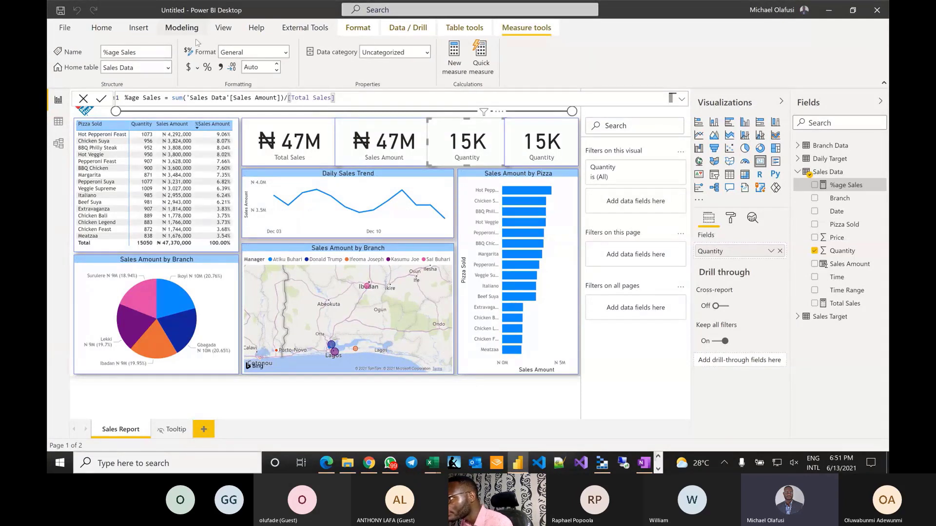
- Format %age Sales as a percentage with 0 decimals and show it in the third card instead of Quantity
click(207, 67)
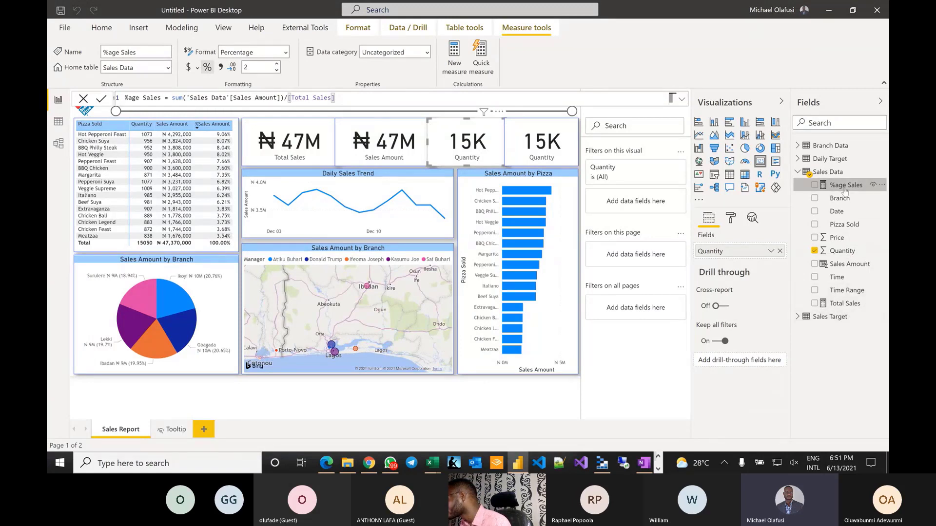
drag(844, 190, 726, 256)
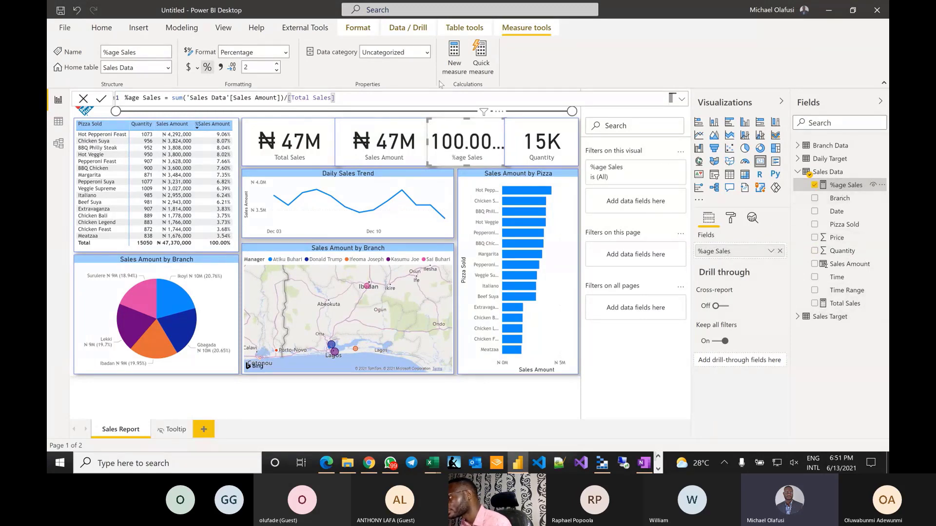
double_click(257, 72)
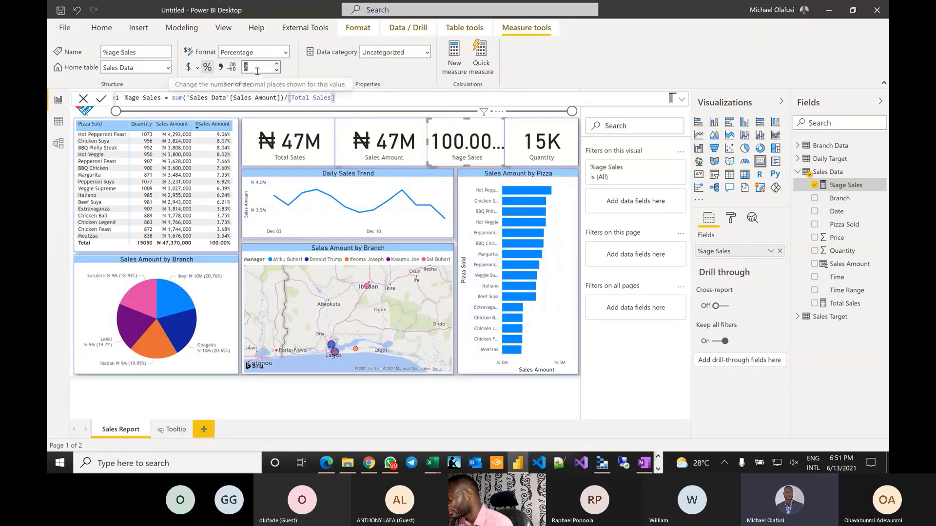
text(0)
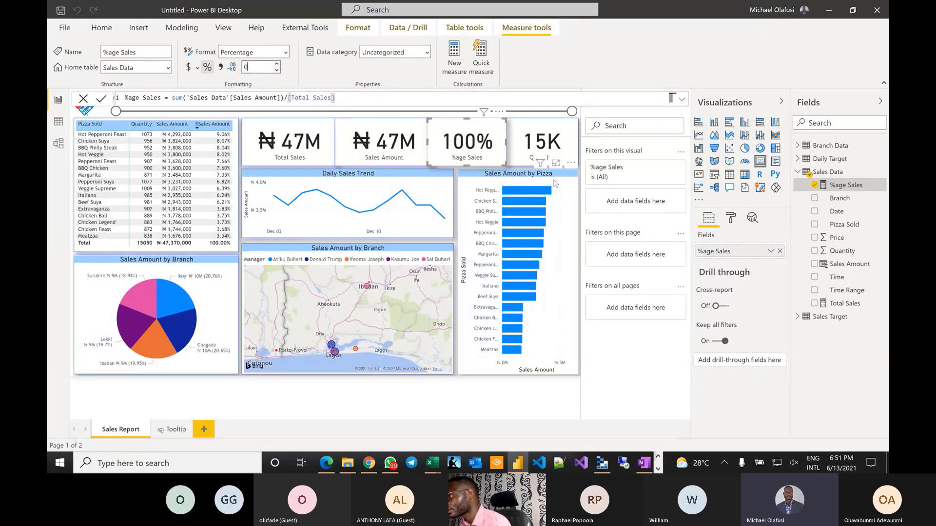
- Cross-filter the report to the Ikoyi branch (21% of sales), then clear the filter and show the View ribbon
click(174, 294)
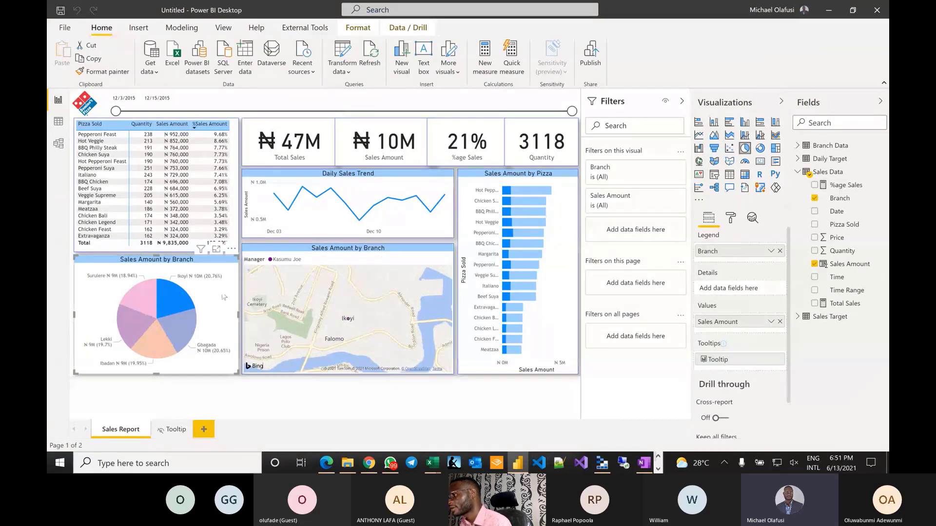
click(171, 305)
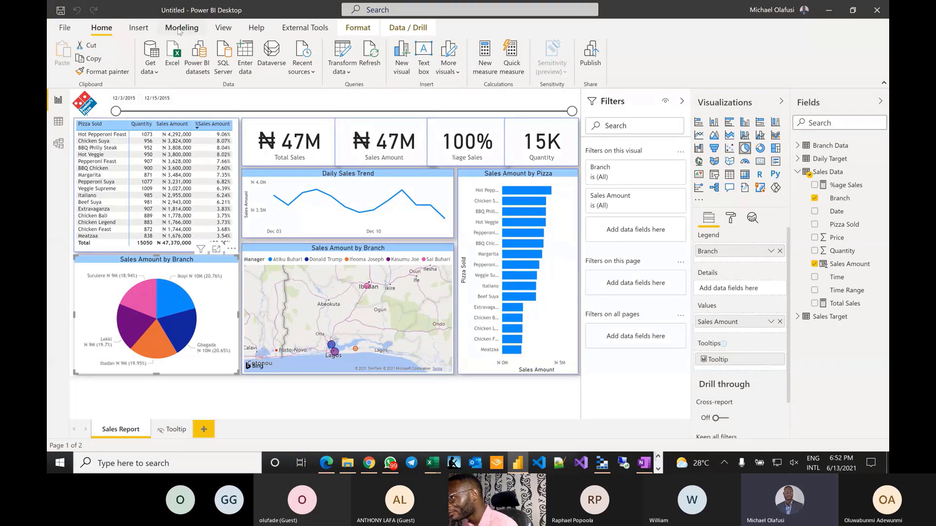
click(235, 30)
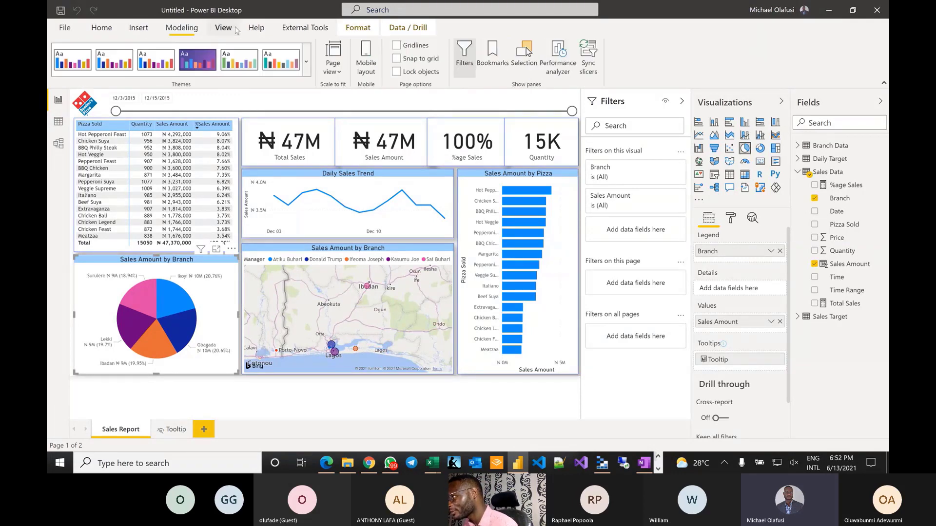
- In the mobile layout, move the pie chart down and remove the date slicer and Total Sales card from the top
click(366, 56)
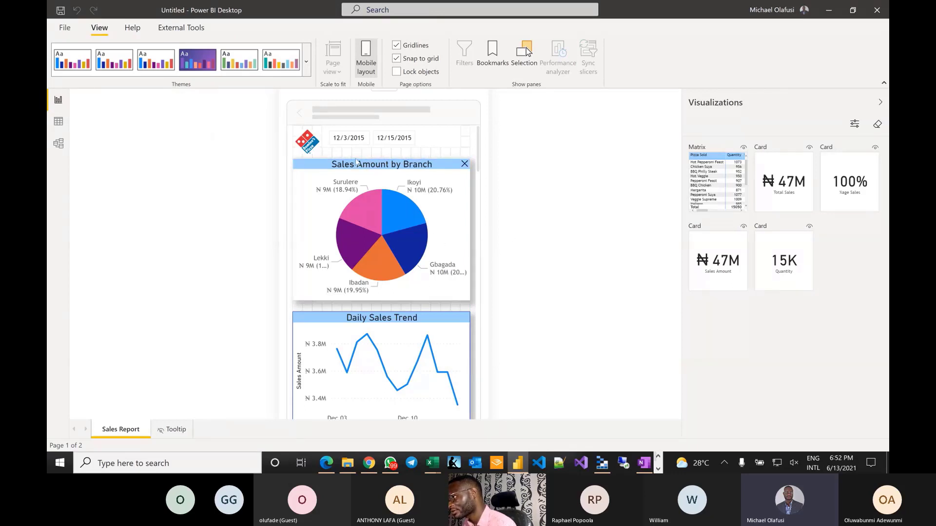
drag(356, 164, 359, 176)
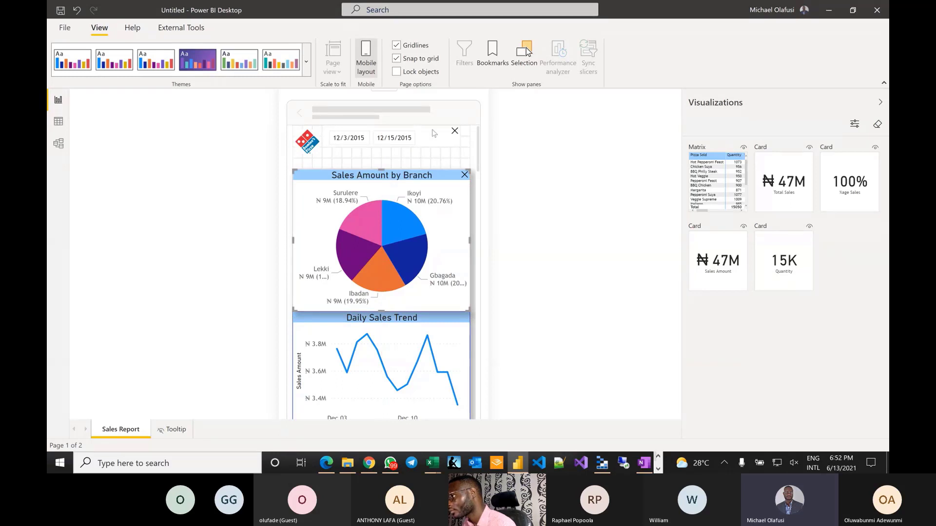
click(438, 145)
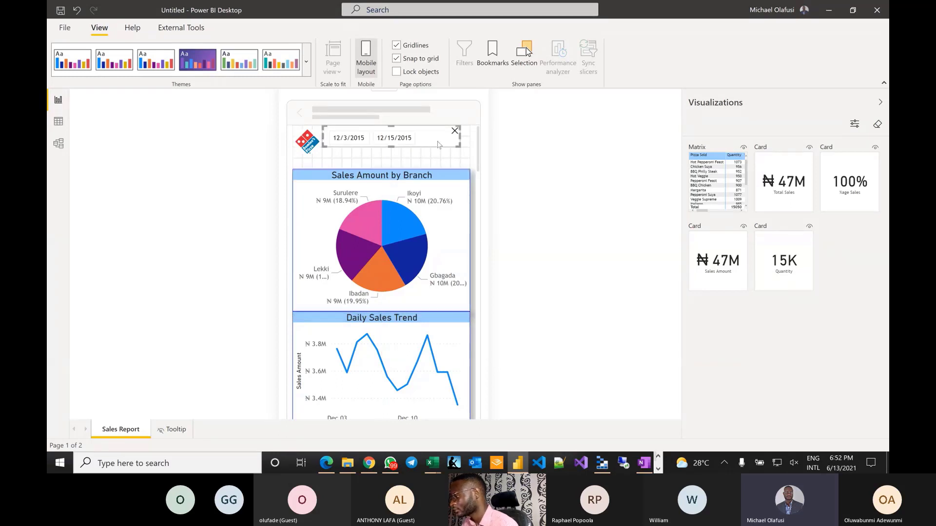
click(454, 131)
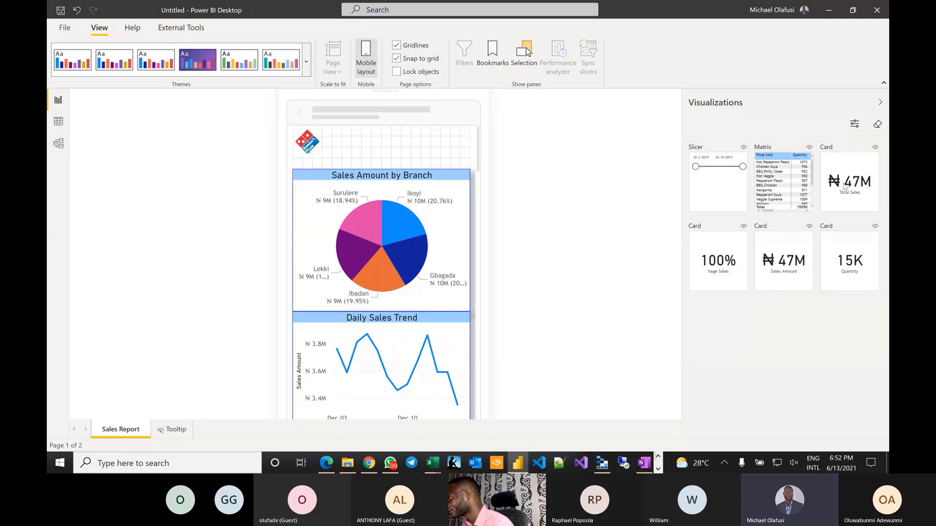
drag(845, 187, 375, 187)
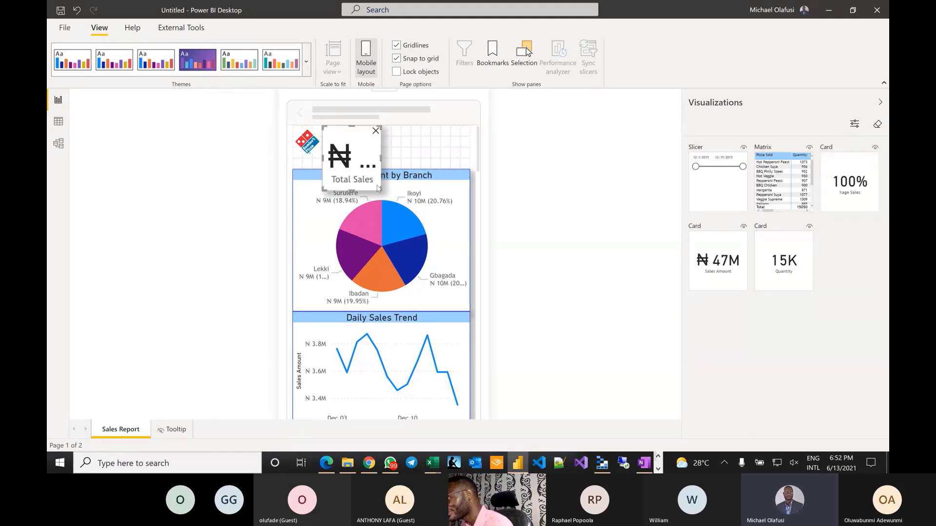
click(376, 132)
- Place the date slicer at the top of the phone canvas and stretch it to full width
drag(711, 184, 342, 155)
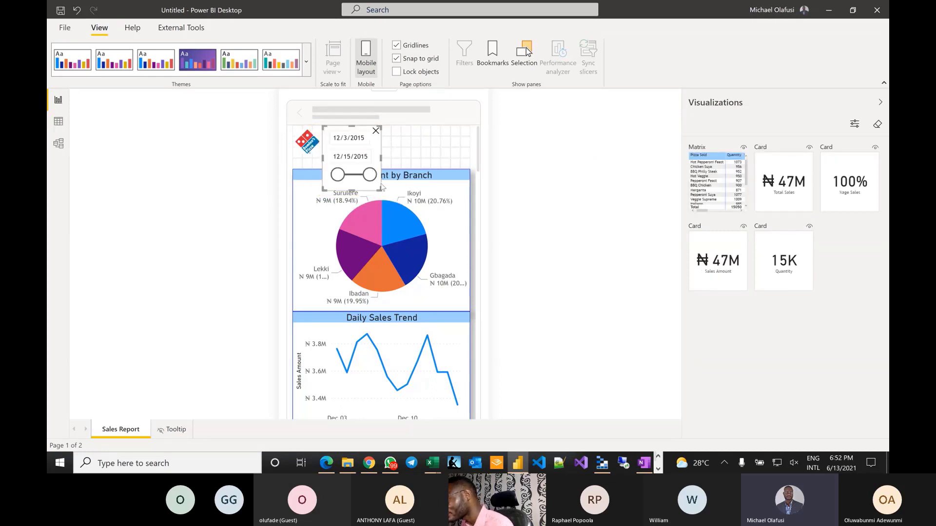
drag(380, 189, 467, 166)
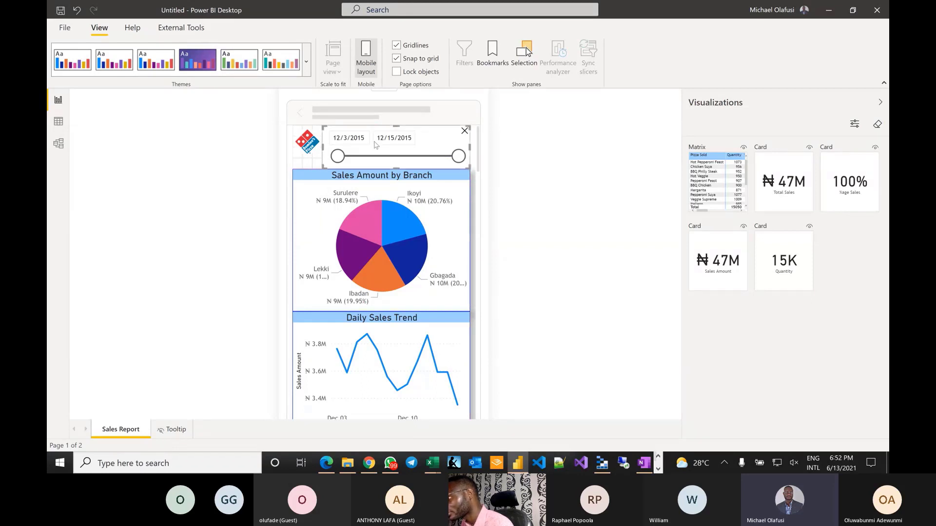
click(535, 195)
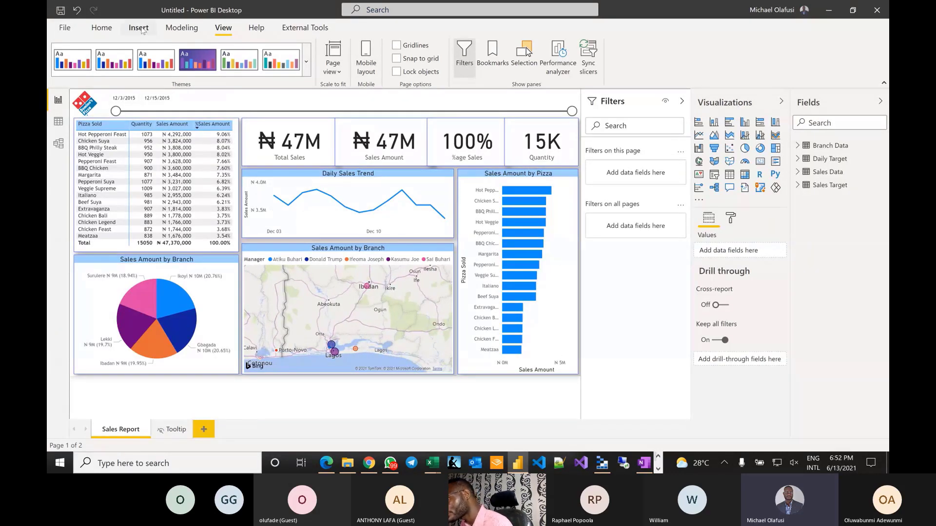
- Save the report as 'PBI Office Hour - 13Jun2021' from the Publish save prompt
click(109, 31)
click(590, 57)
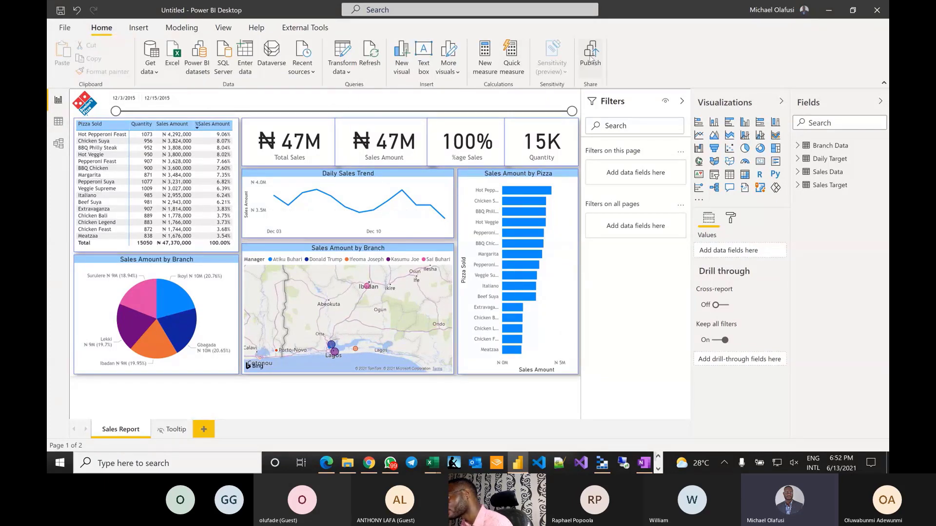
click(524, 248)
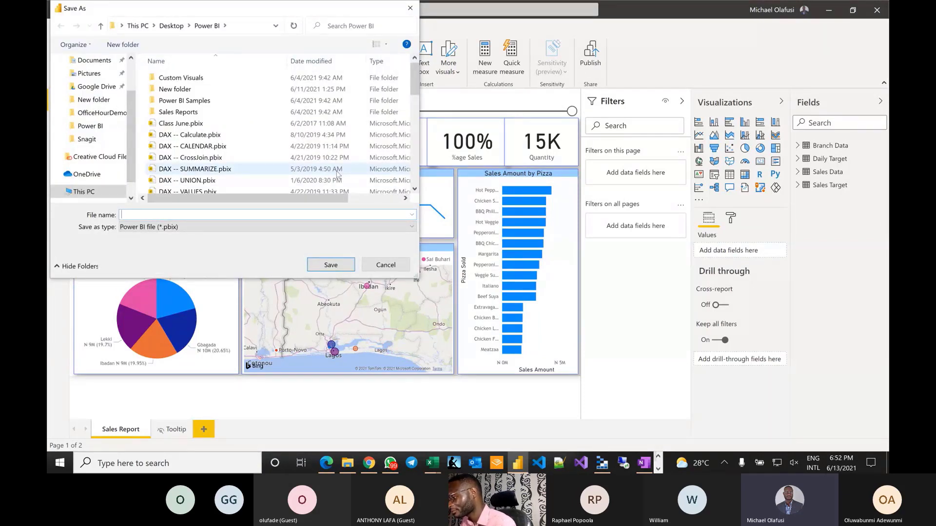
text(PBI )
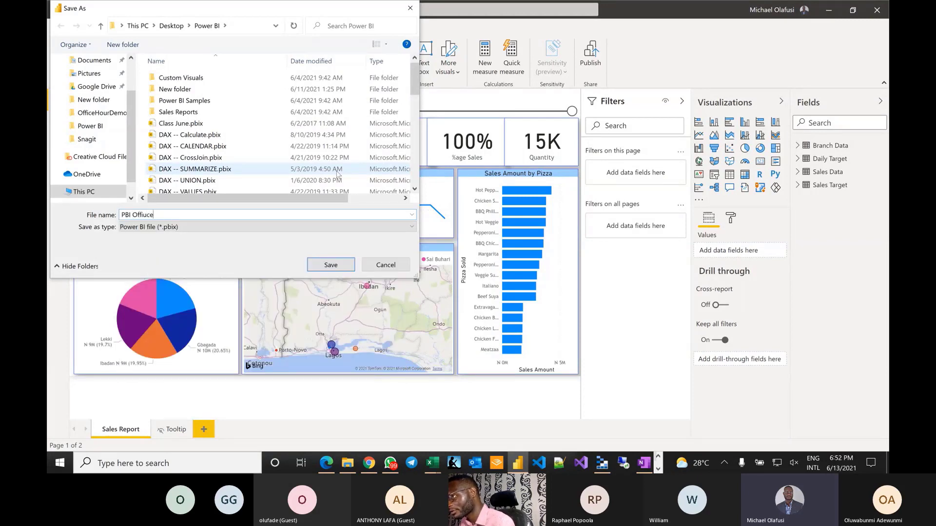
text(Office Hour -)
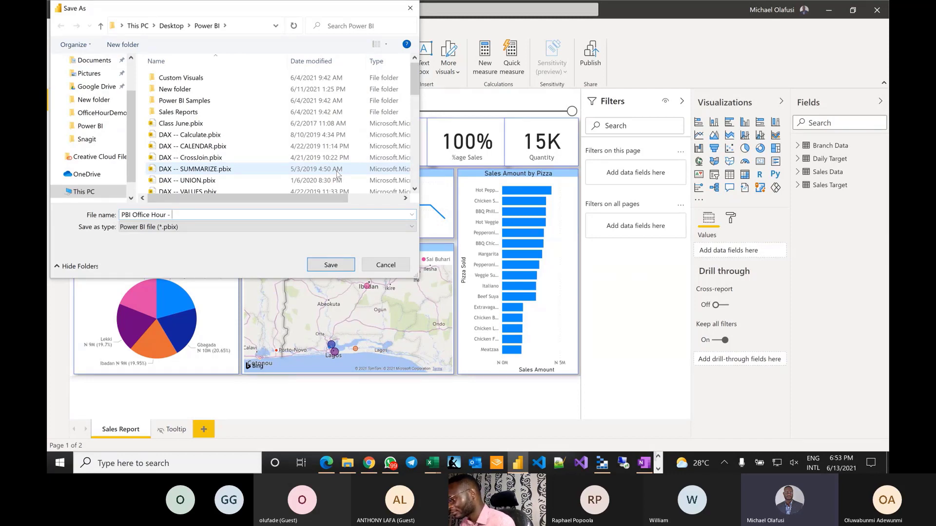
text(Jun2021)
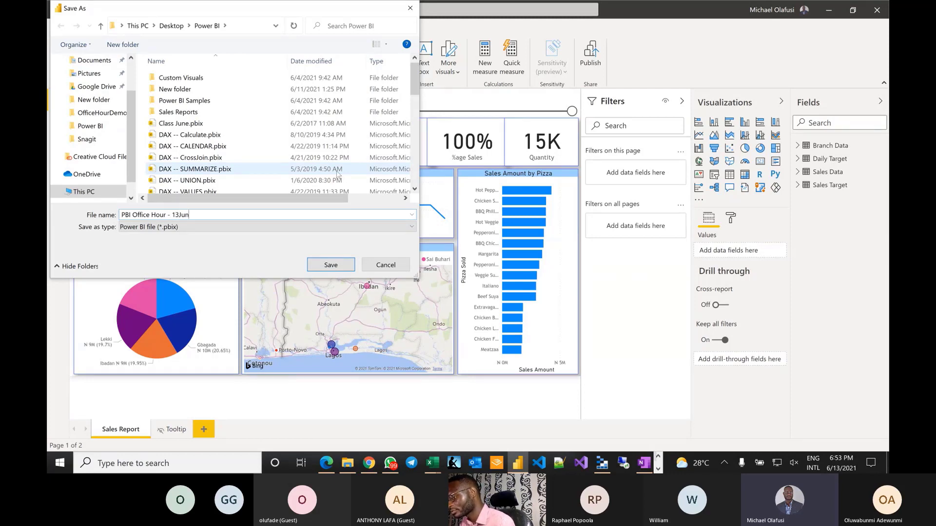
click(330, 263)
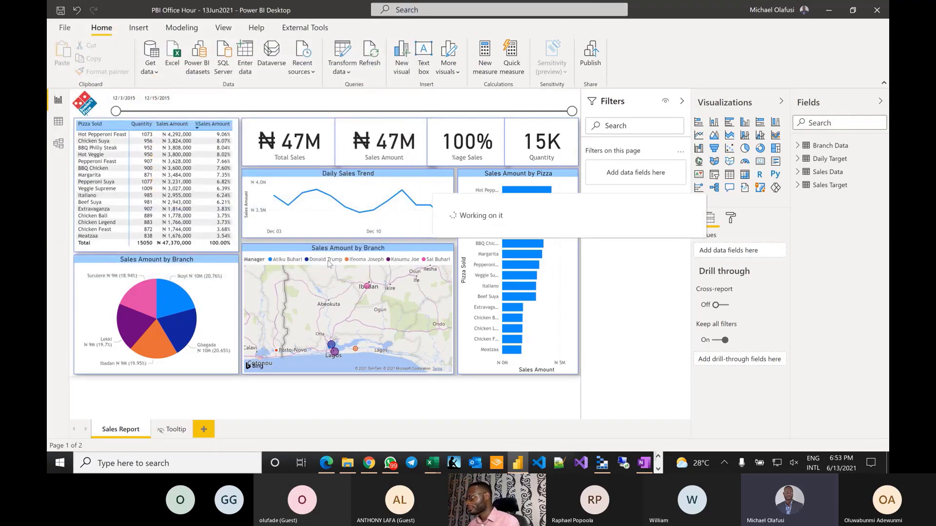
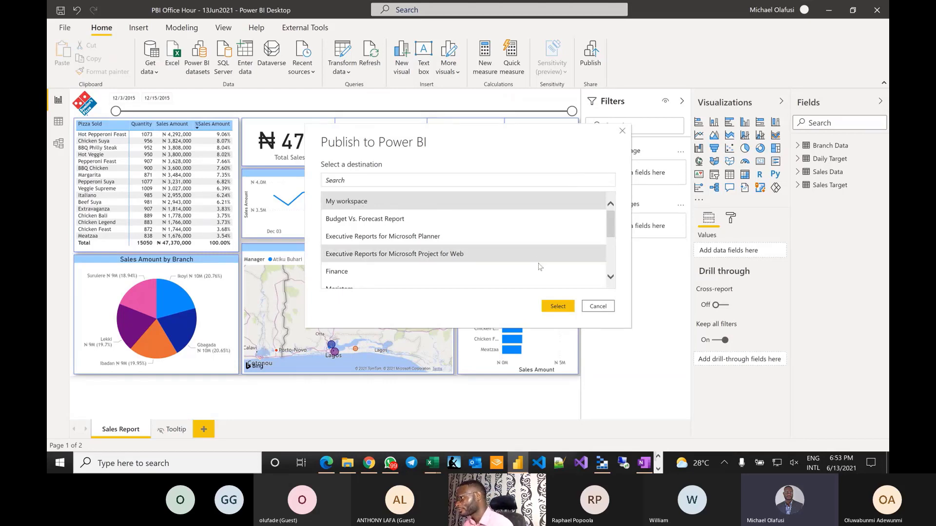
- Publish 'PBI Office Hour - 13Jun2021' to My workspace and open it in the Power BI service
click(562, 310)
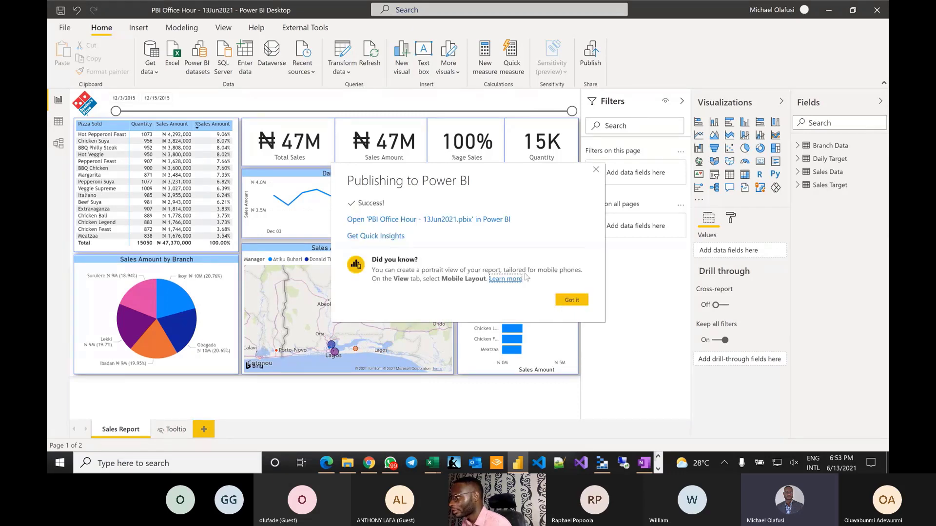
click(461, 223)
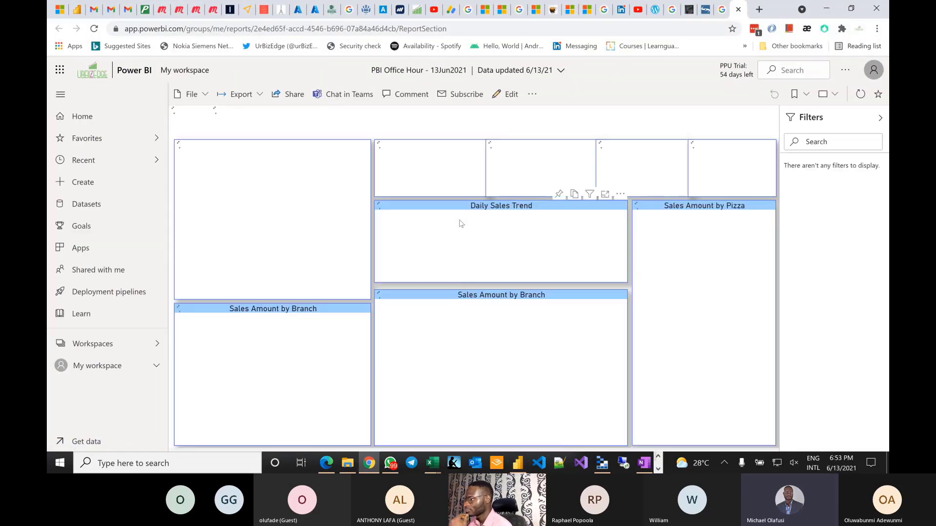
- Select the Total Sales card and pin it, choosing New dashboard as the destination
mouse_move(460, 224)
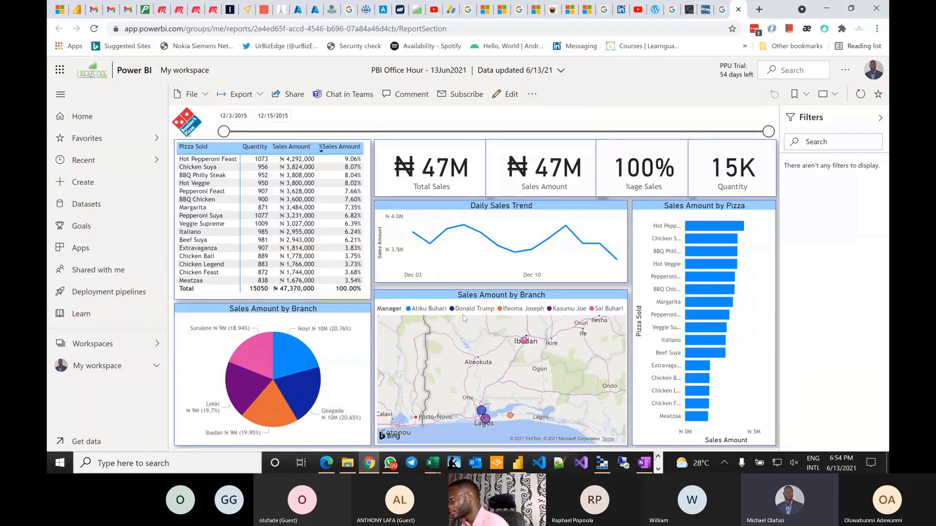
click(390, 148)
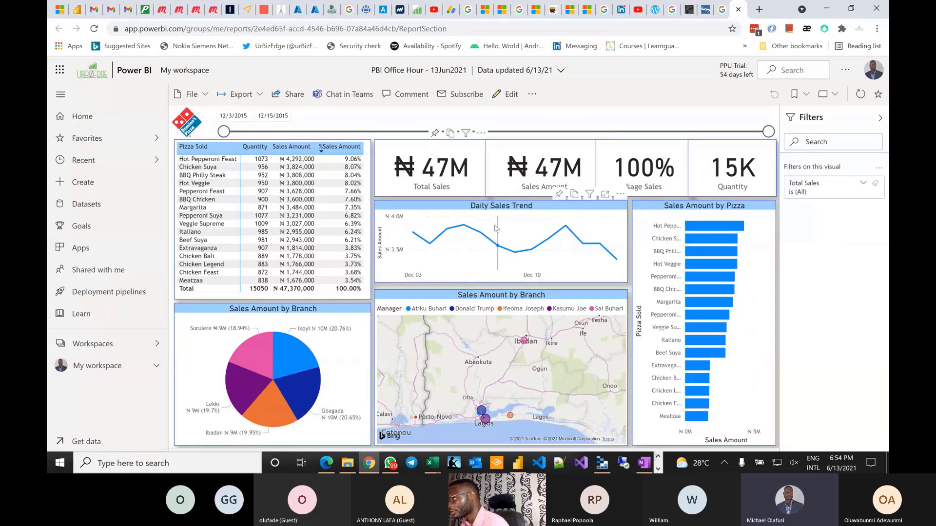
click(435, 133)
click(488, 233)
click(488, 249)
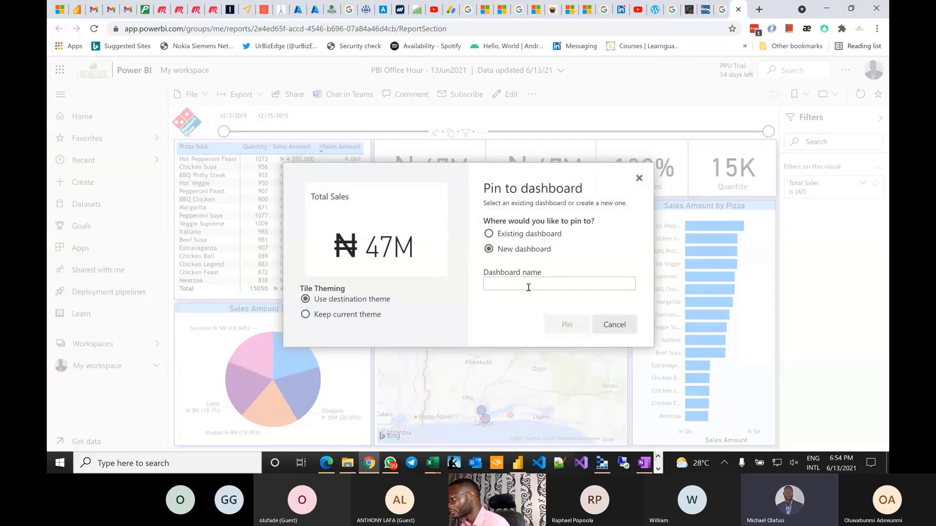
- Name the new dashboard 'PBI Office Hour 43' and pin the Total Sales card to it
click(517, 287)
text(PBI)
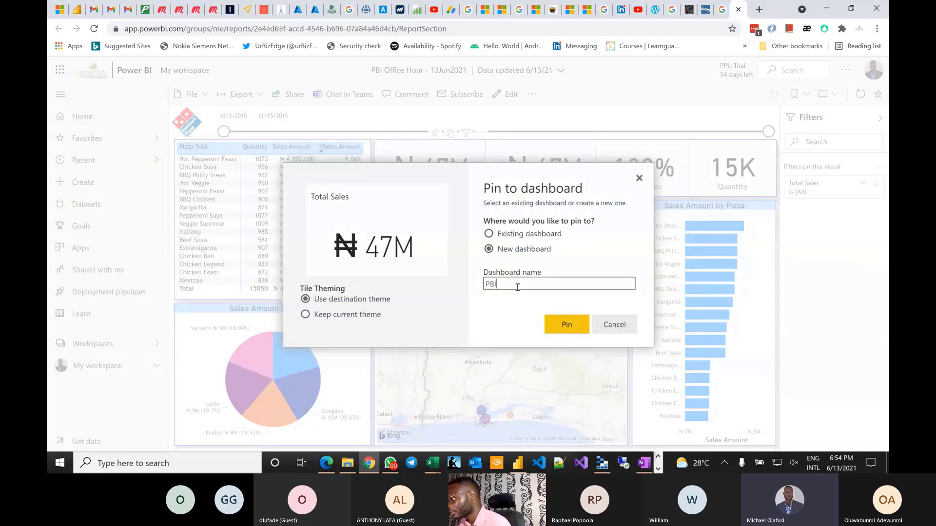
text( Offic)
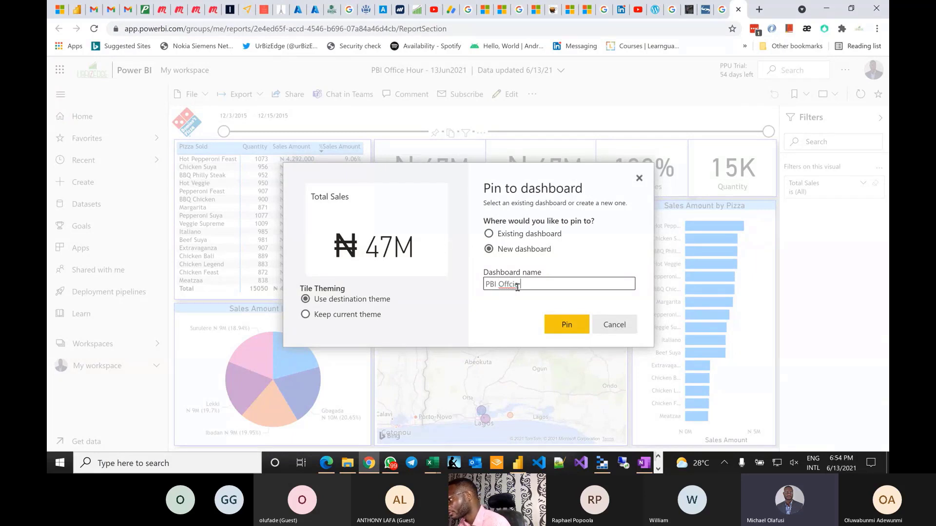
key(BackSpace)
key(BackSpace)
text(c)
text(ice)
text( Hour 43)
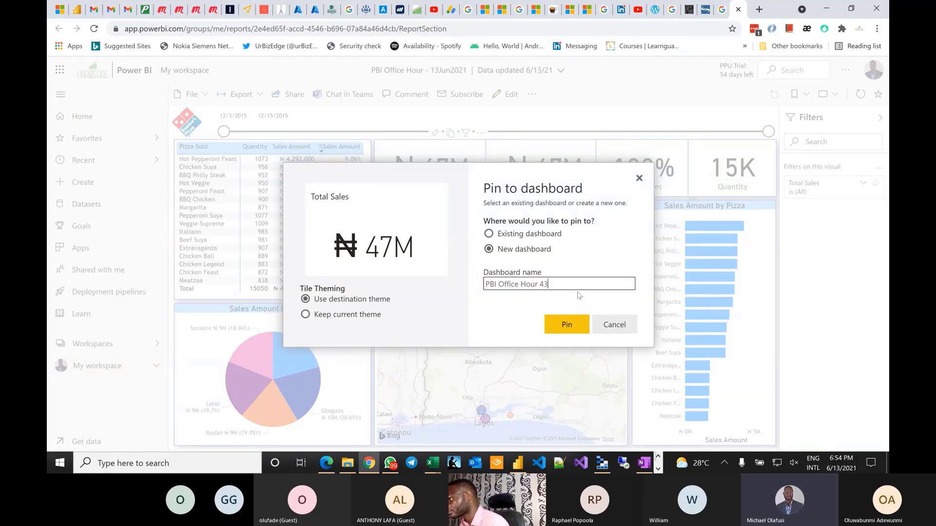
click(572, 328)
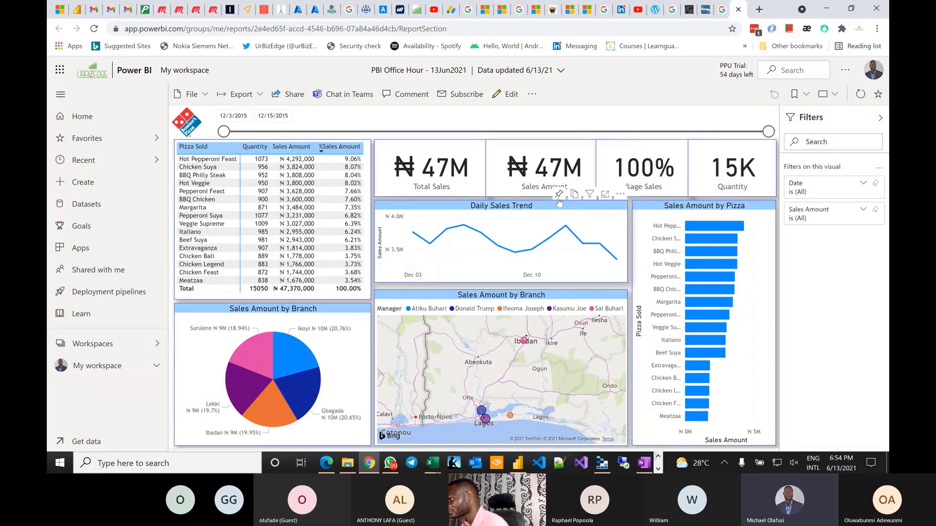
- Pin the Daily Sales Trend and Sales Amount by Pizza charts to the existing PBI Office Hour 43 dashboard
click(559, 196)
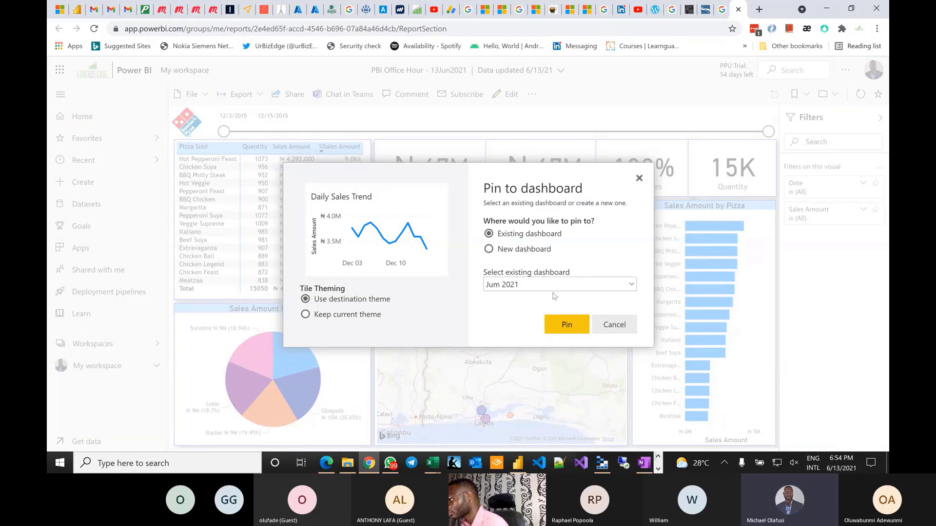
click(629, 289)
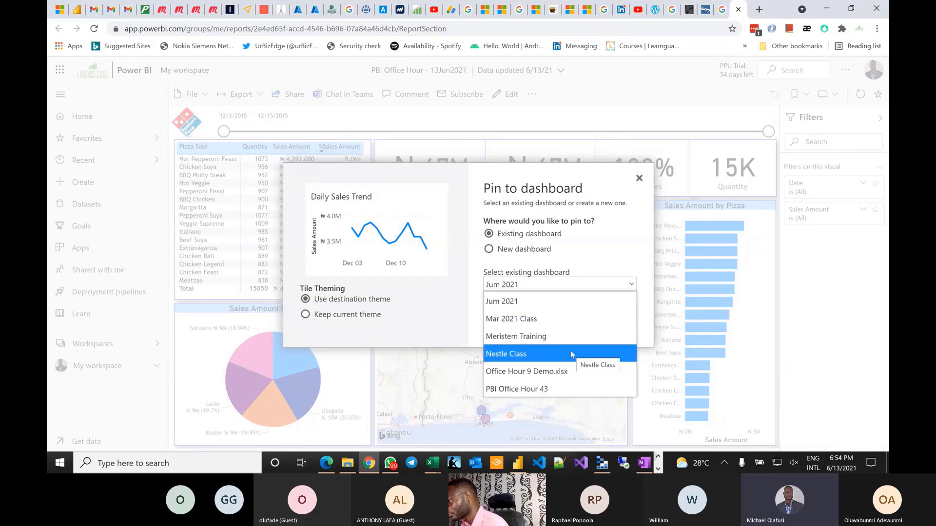
click(561, 389)
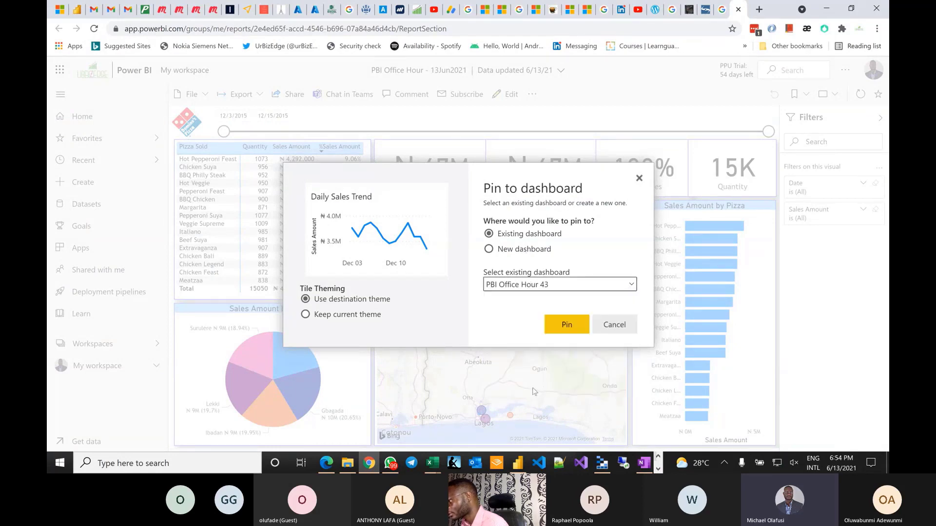
click(571, 333)
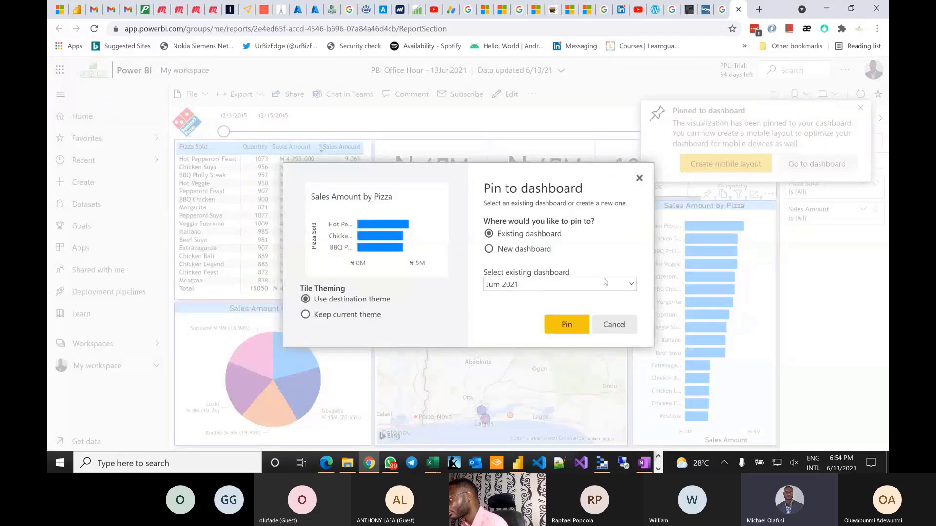
click(606, 283)
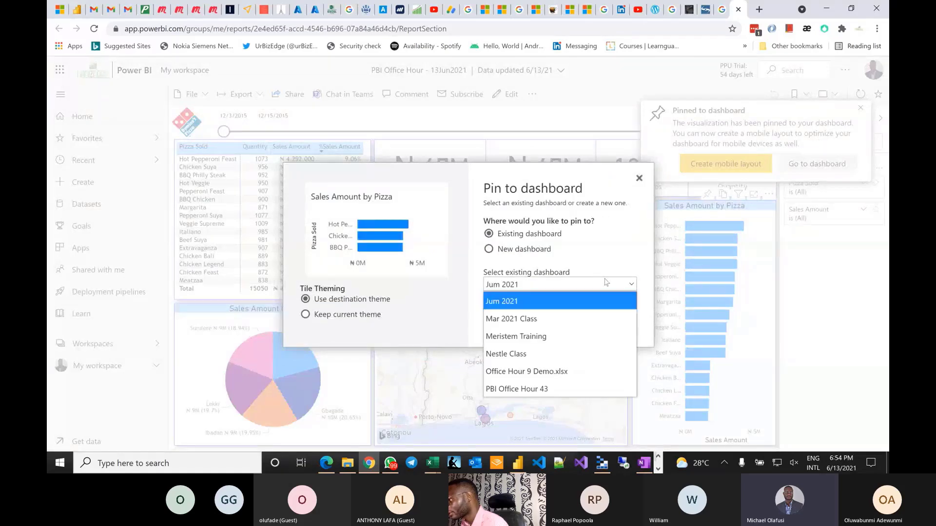
click(528, 390)
click(565, 322)
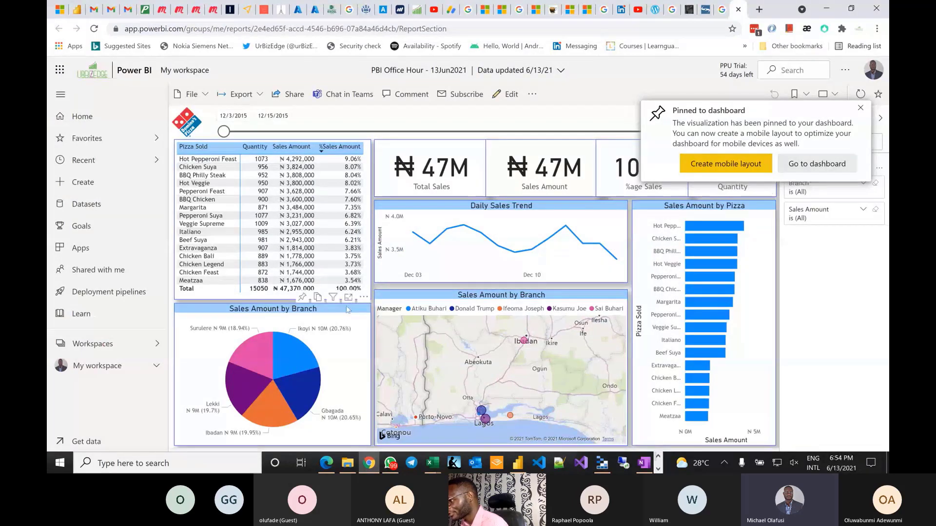
- Pin the branch sales pie chart and branch map to PBI Office Hour 43, then go to the dashboard
click(302, 297)
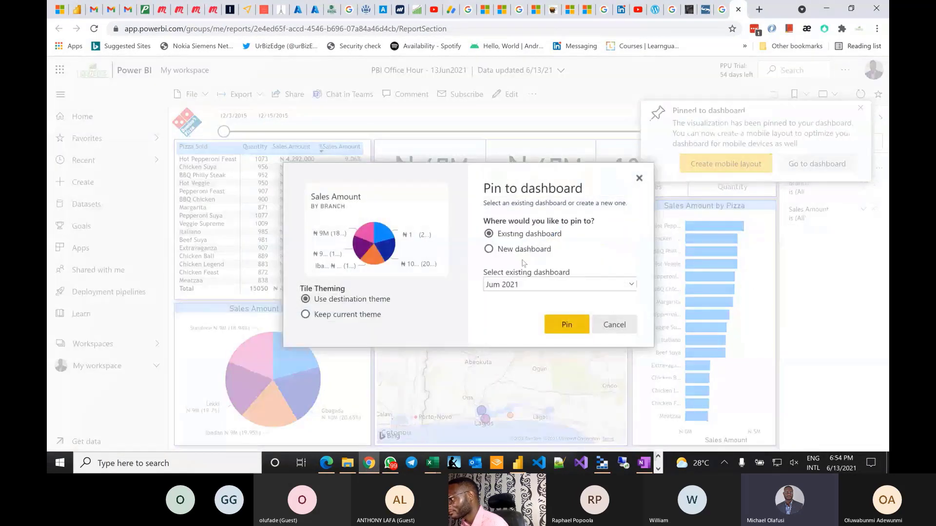
click(517, 284)
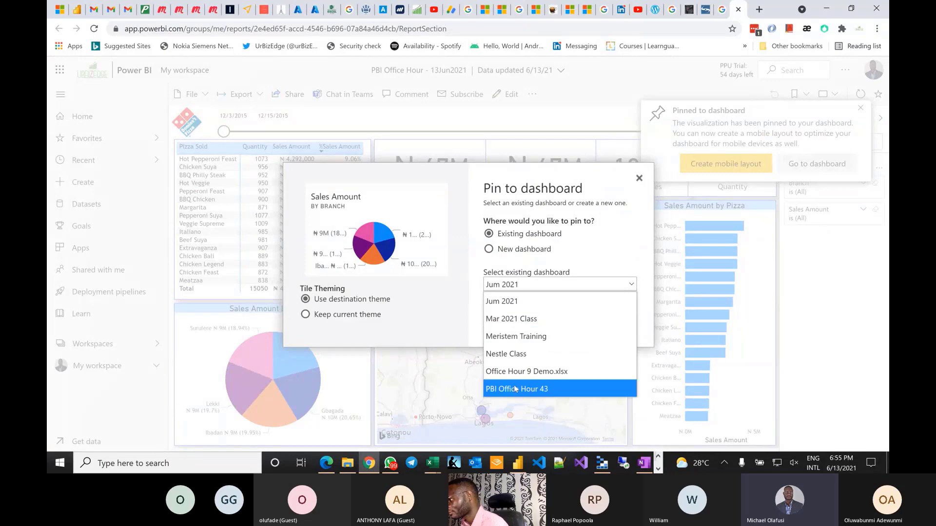
click(516, 389)
click(566, 324)
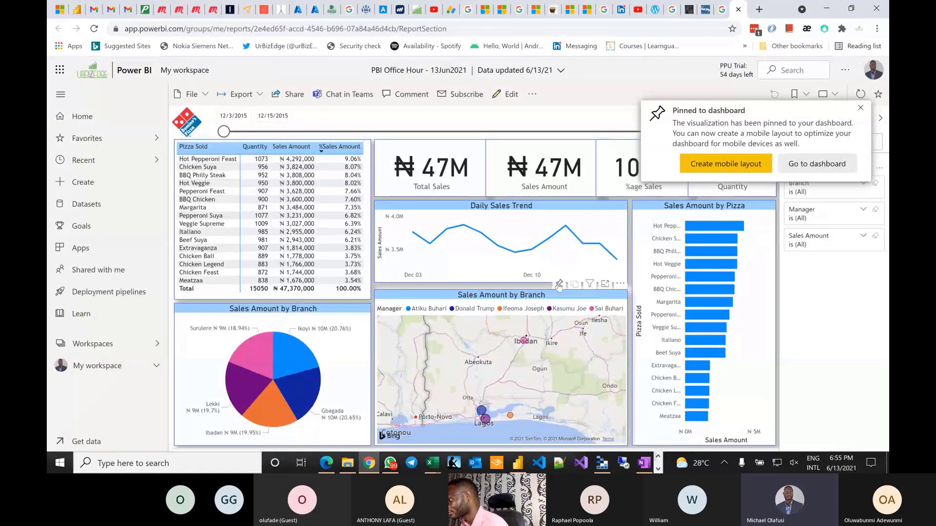
click(559, 286)
click(559, 286)
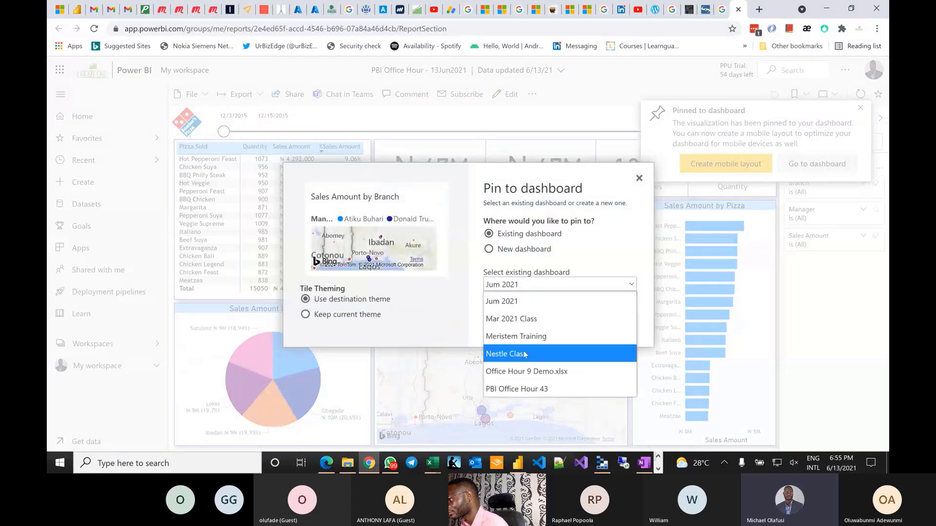
click(529, 387)
click(567, 323)
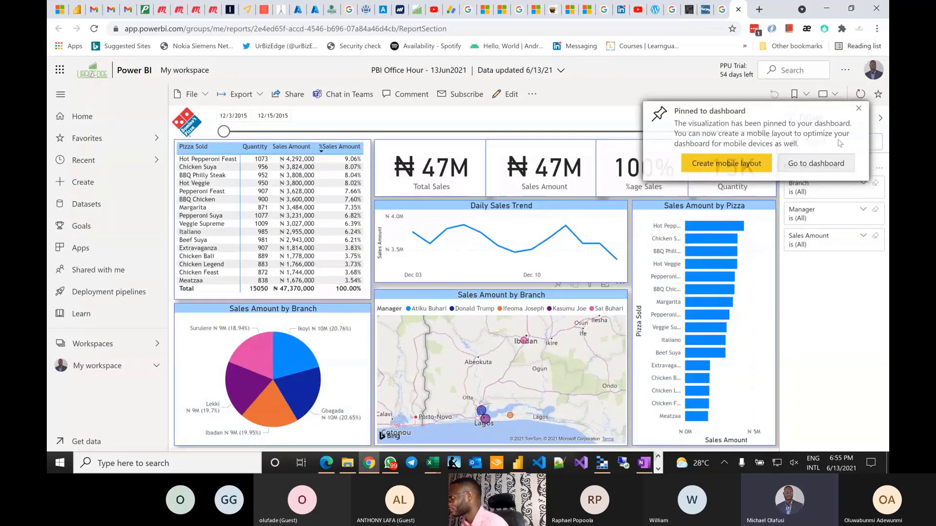
click(815, 165)
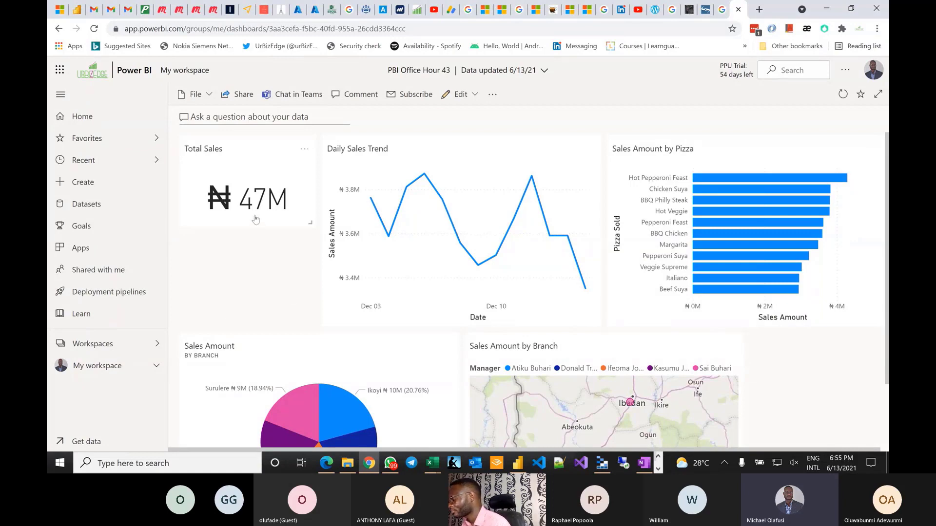
- Return to the PBI Office Hour 43 dashboard from My workspace
click(305, 221)
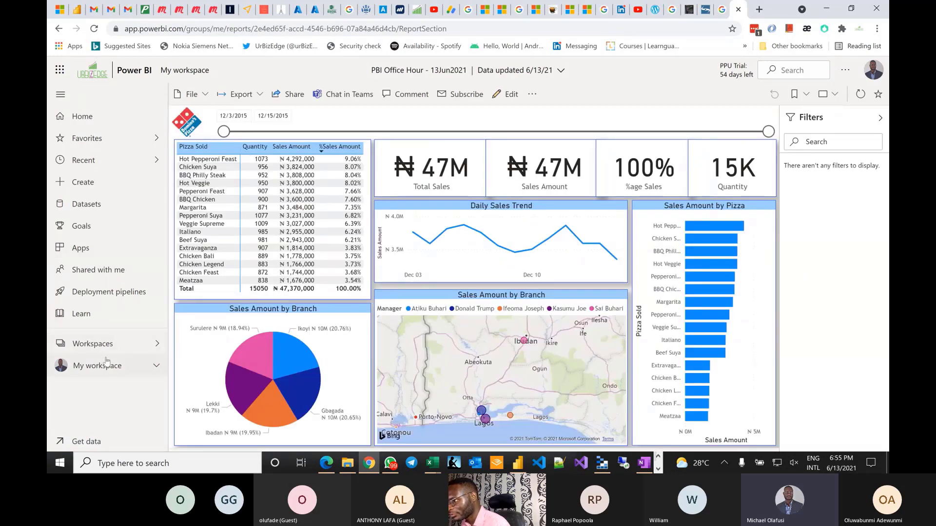
click(148, 364)
scroll(113, 395, down, 2)
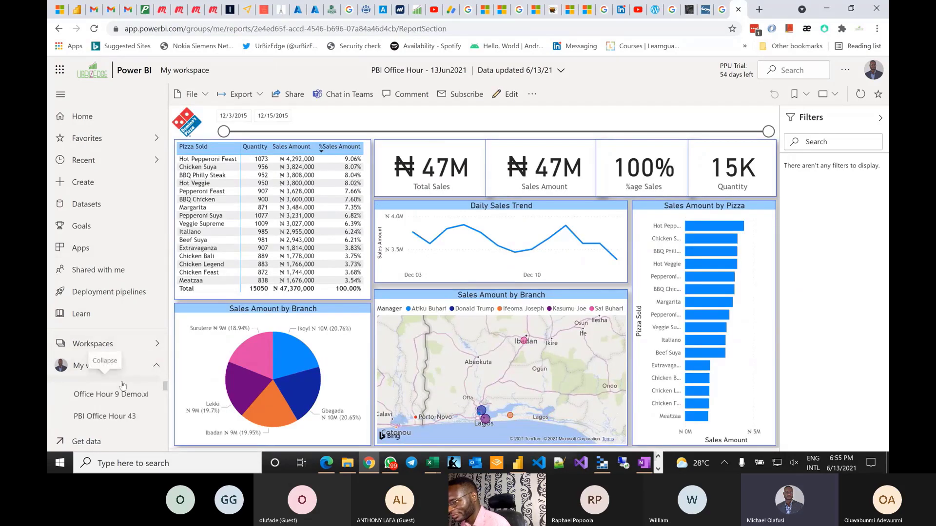
click(113, 407)
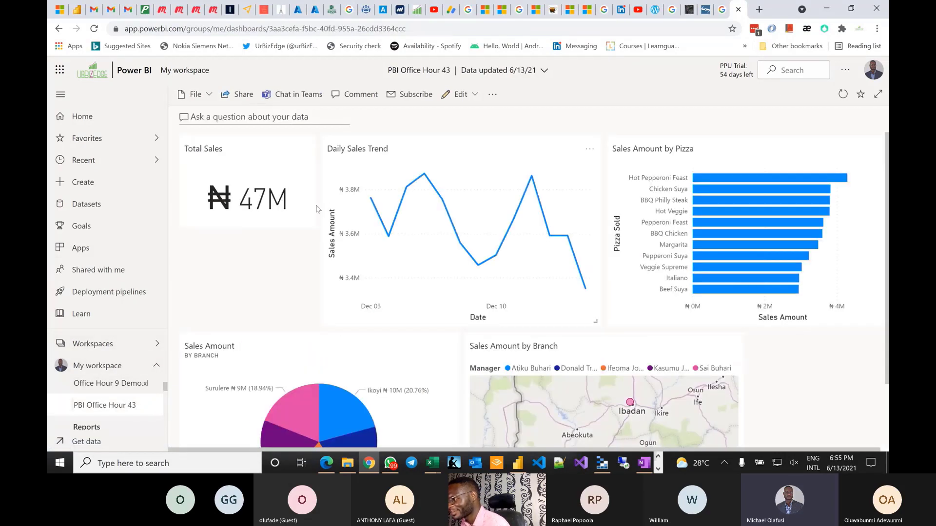
- Drag the Total Sales tile taller and bring up the dashboard's Q&A view
drag(312, 224, 312, 324)
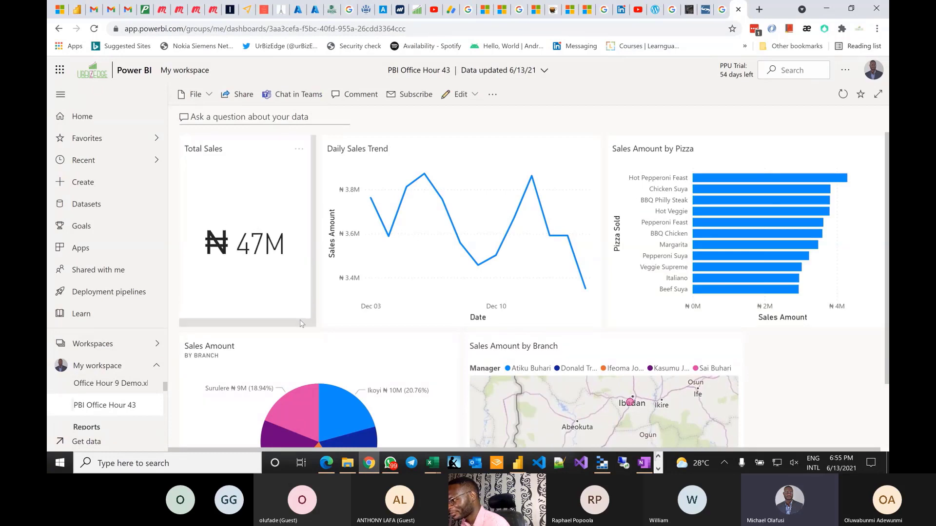
scroll(526, 239, down, 2)
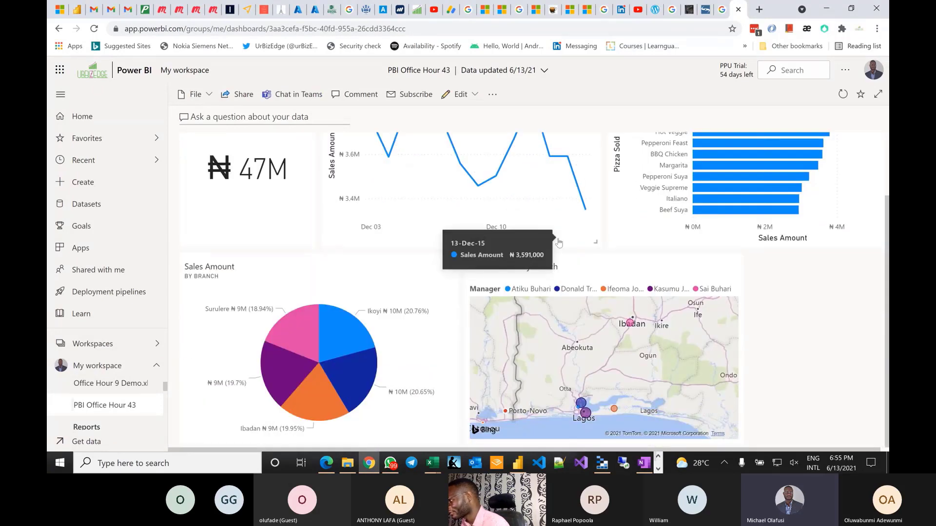
scroll(559, 239, up, 2)
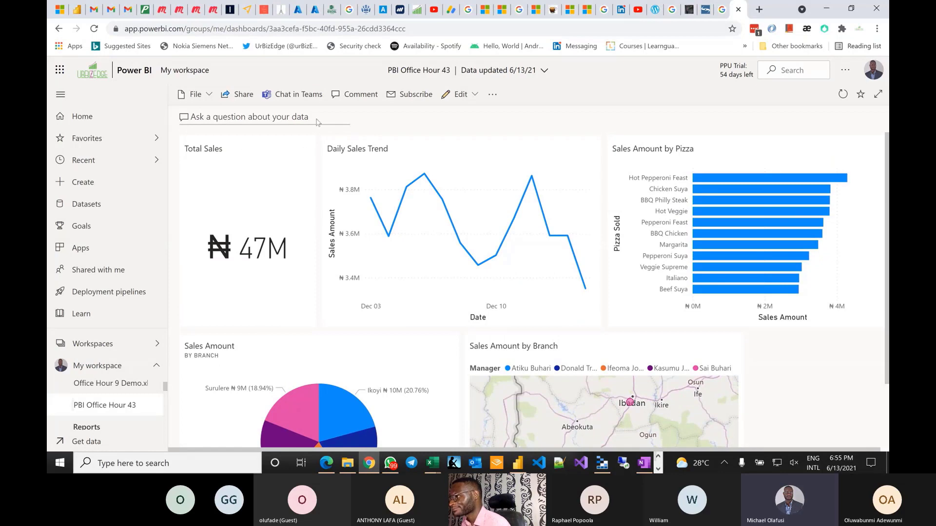
click(249, 117)
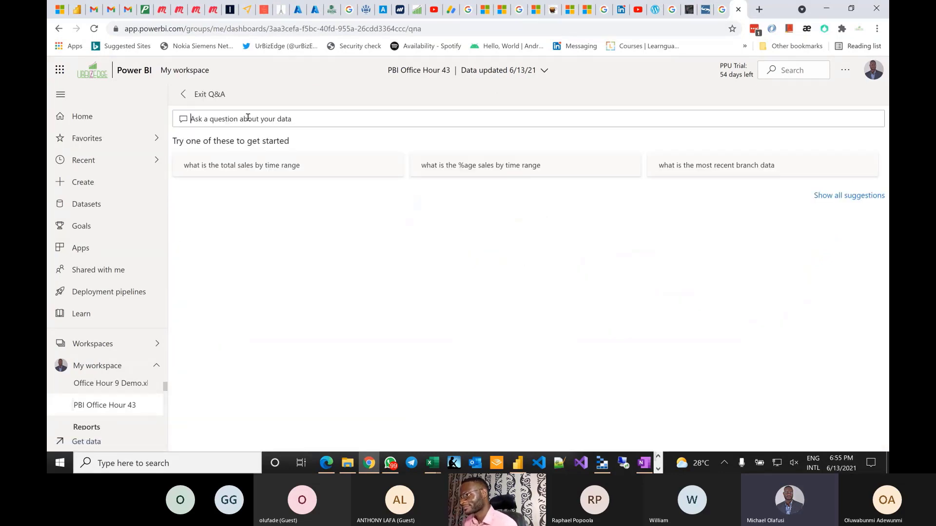
- Ask Q&A 'sales amount by branch as treemap' and show the treemap answer
click(205, 94)
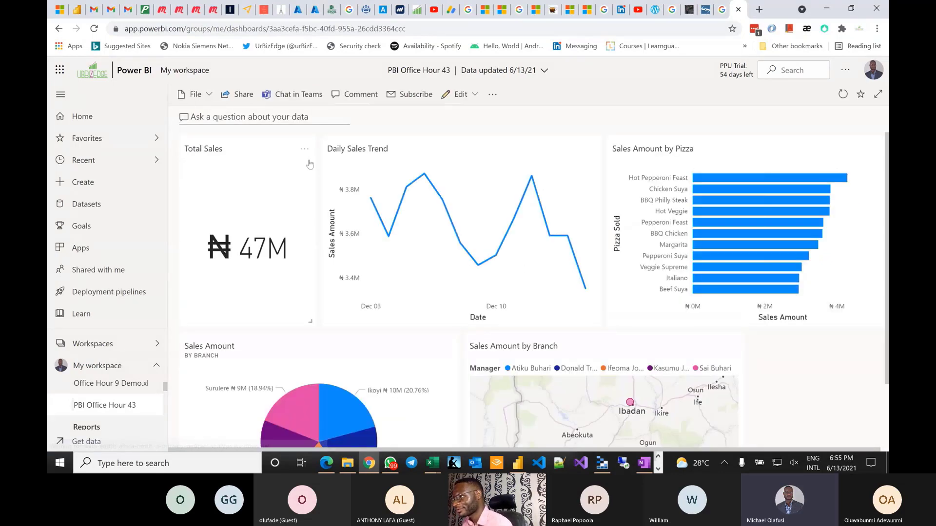
click(223, 116)
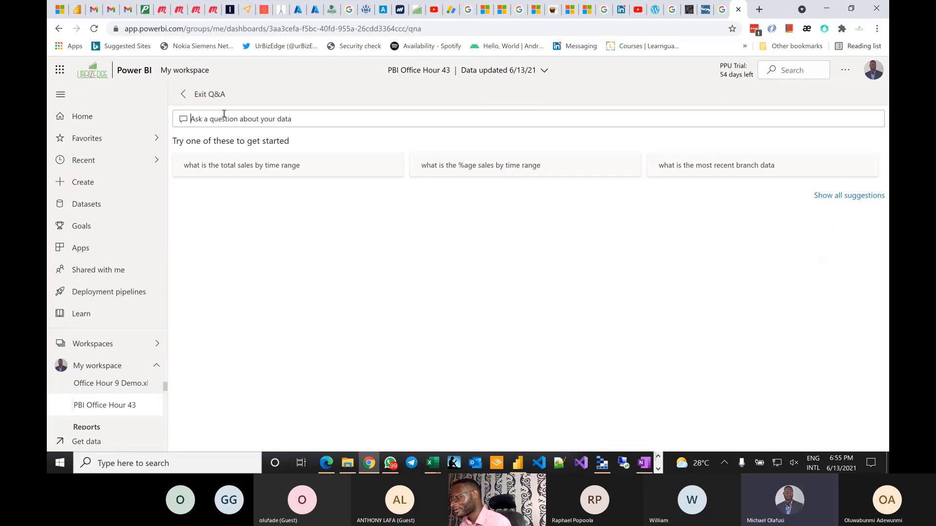
text(l)
key(BackSpace)
text(sh)
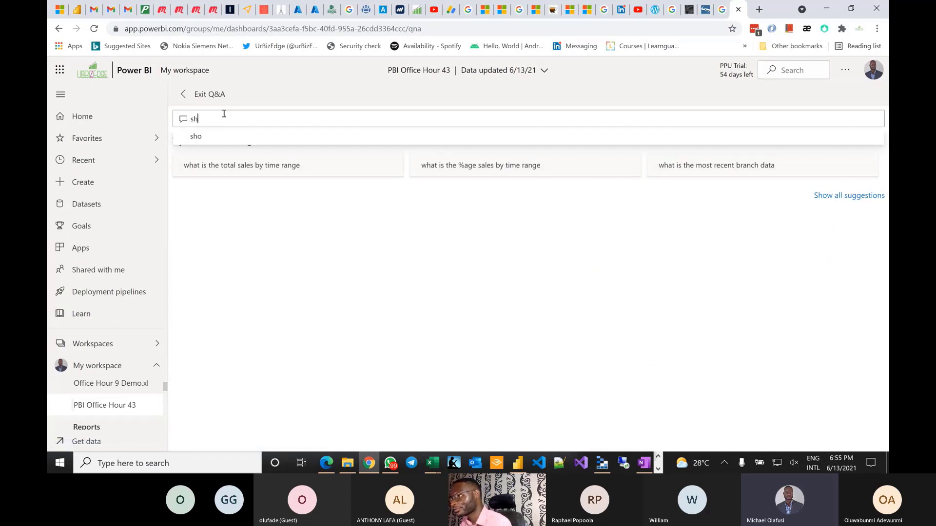
key(BackSpace)
key(BackSpace)
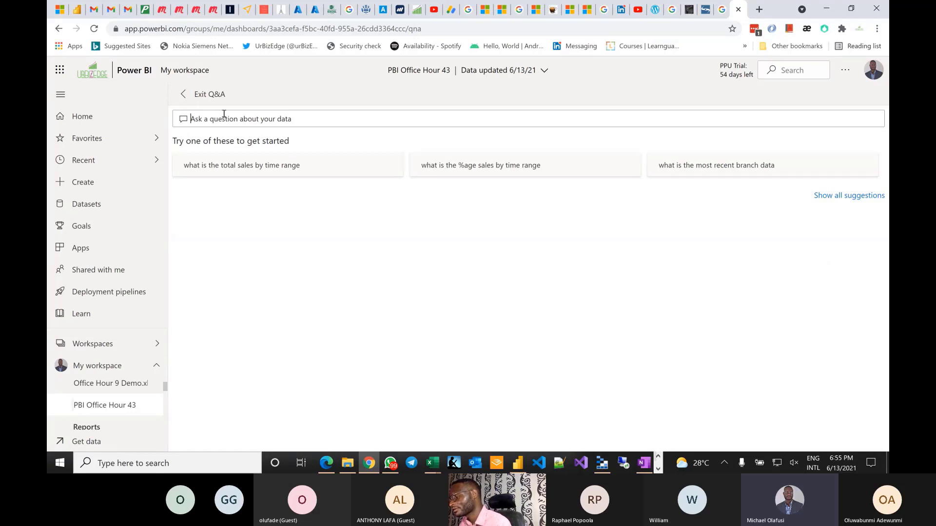
text(sale)
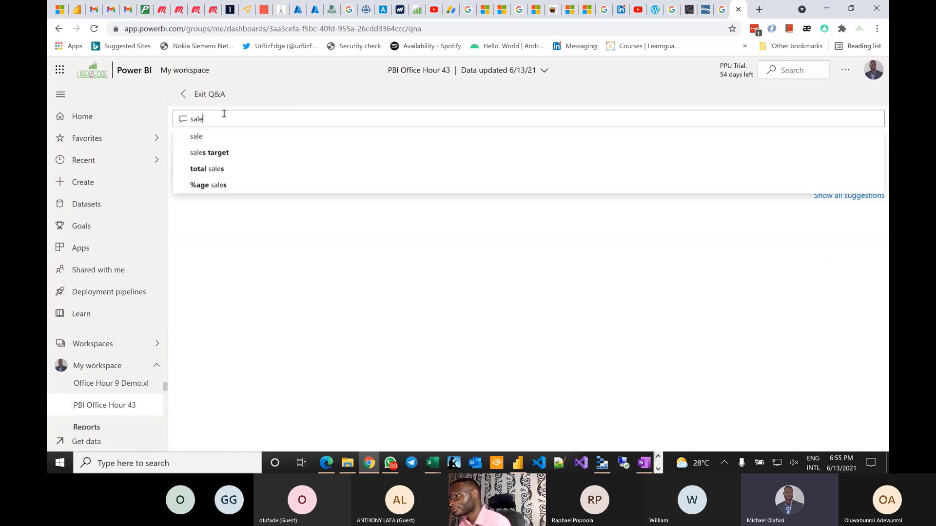
text(s amount)
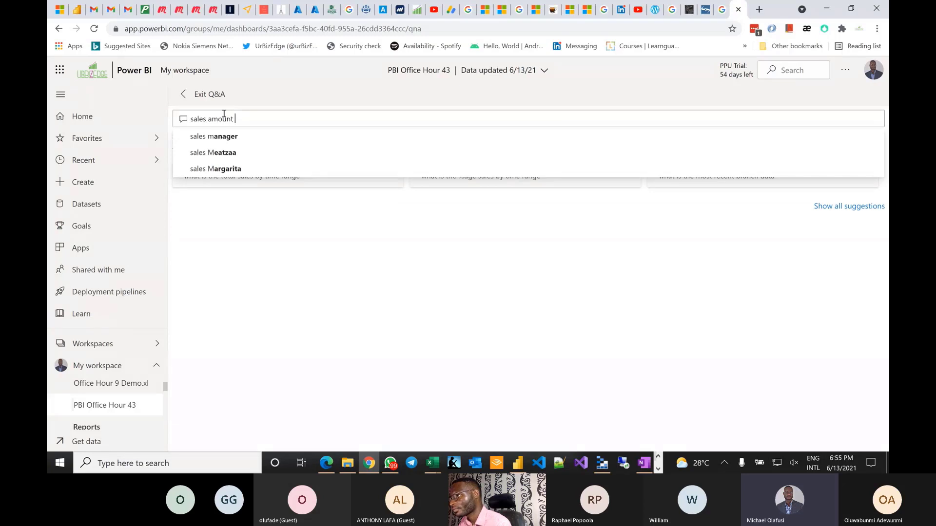
text( by )
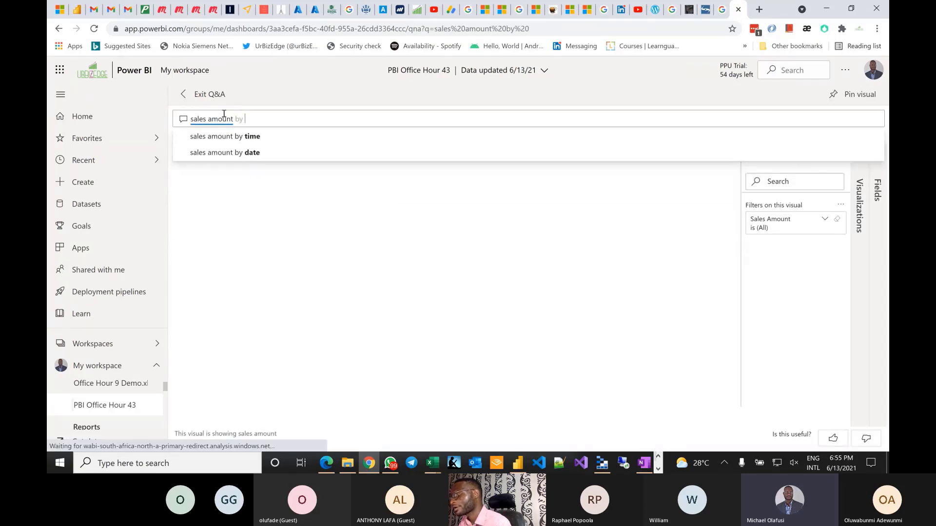
text(branch)
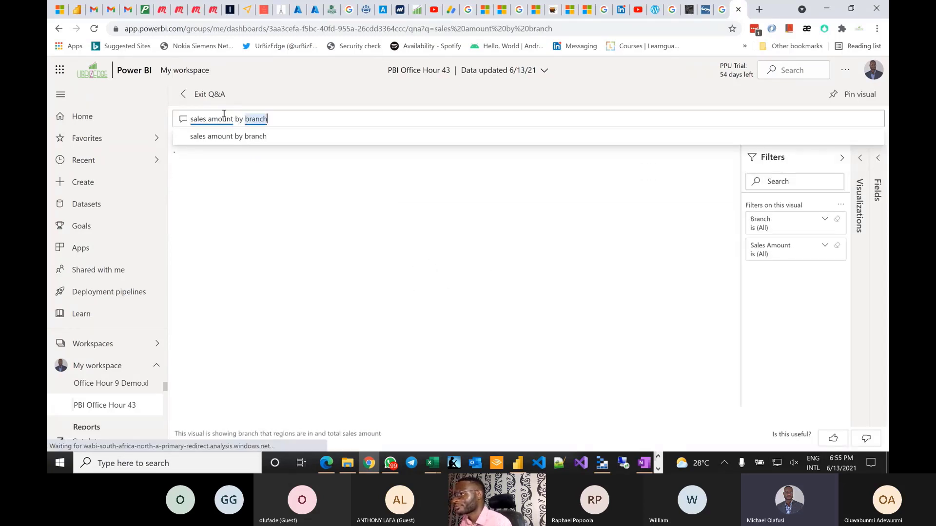
text( as)
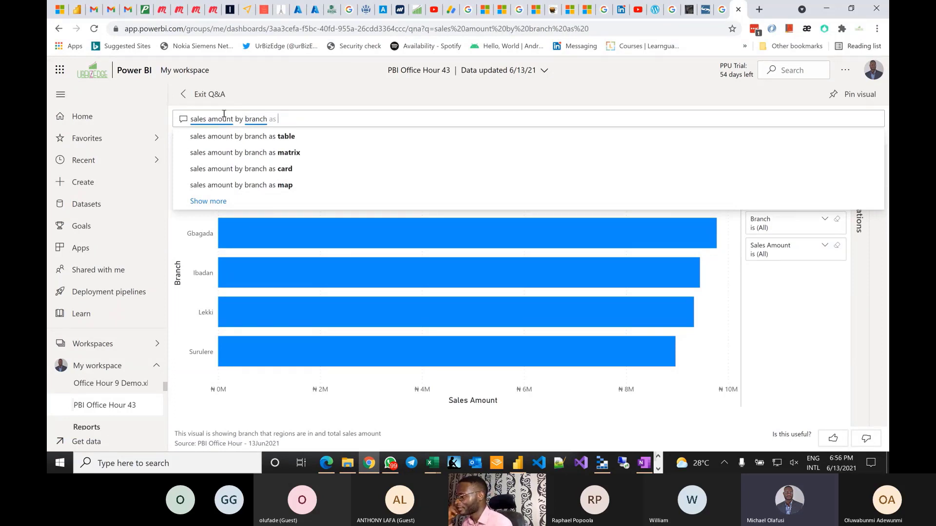
text(tre)
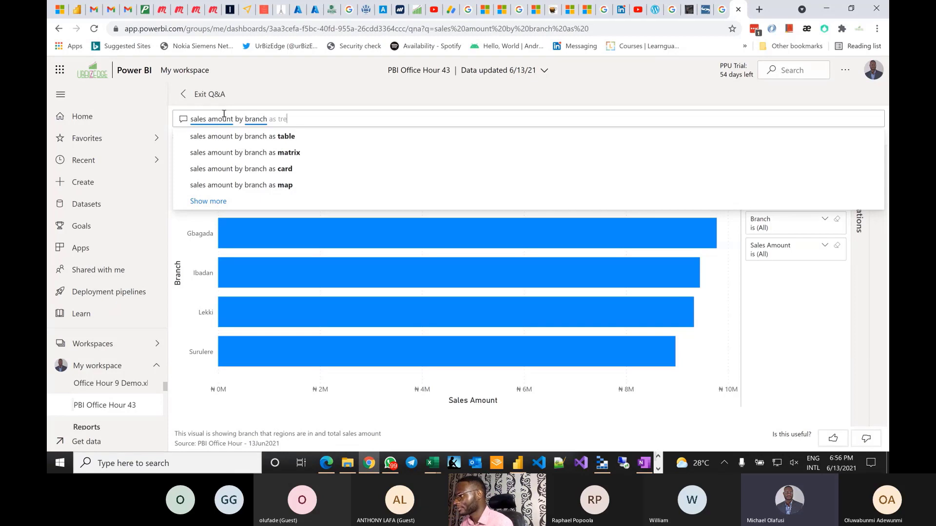
text(emap)
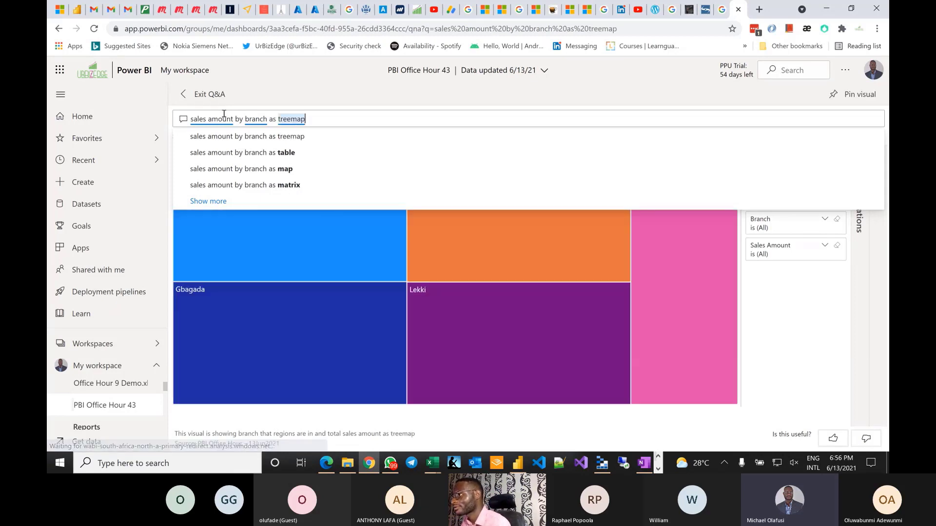
click(805, 311)
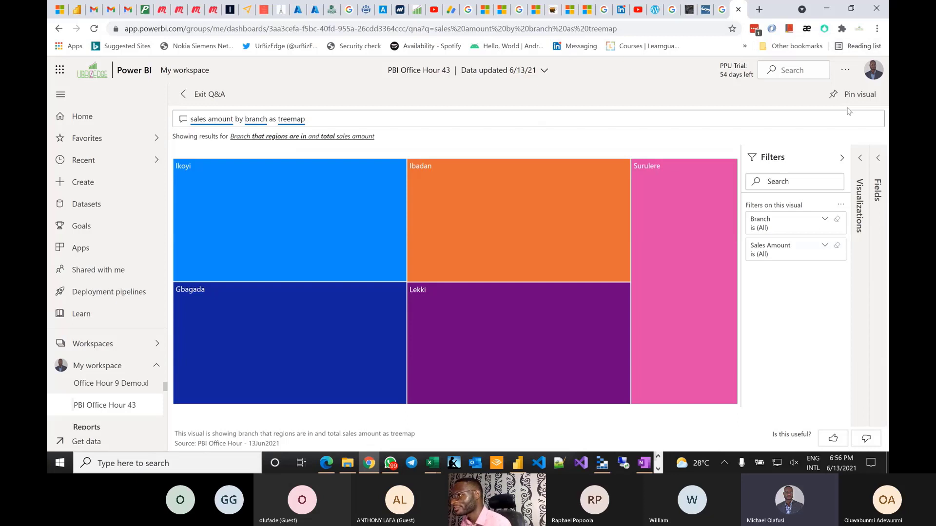
- Replace 'sales amount' in the question with other measure words, then exit Q&A to the dashboard
drag(233, 119, 149, 112)
key(BackSpace)
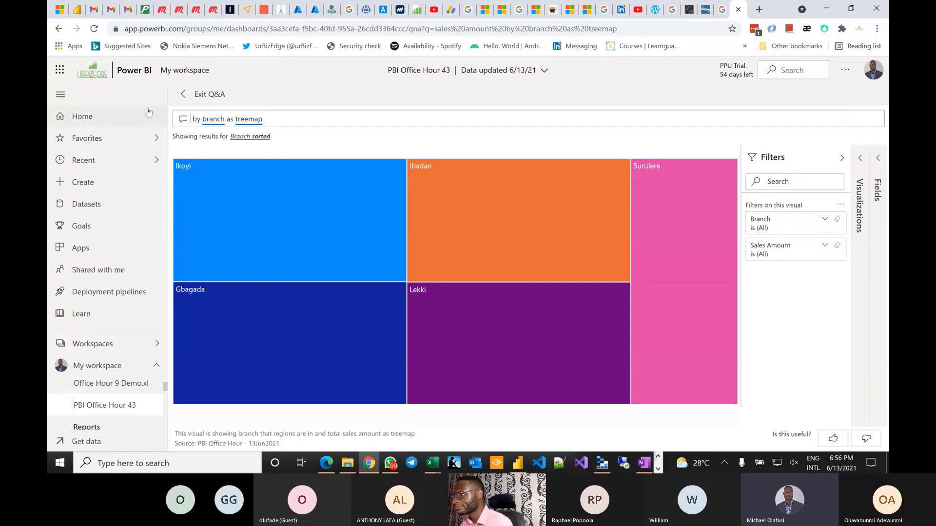
text(kudi)
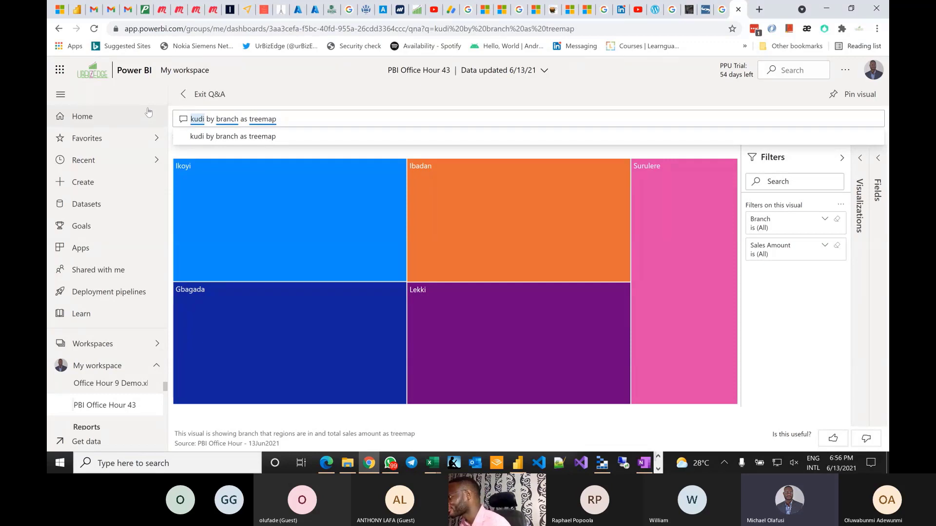
key(BackSpace)
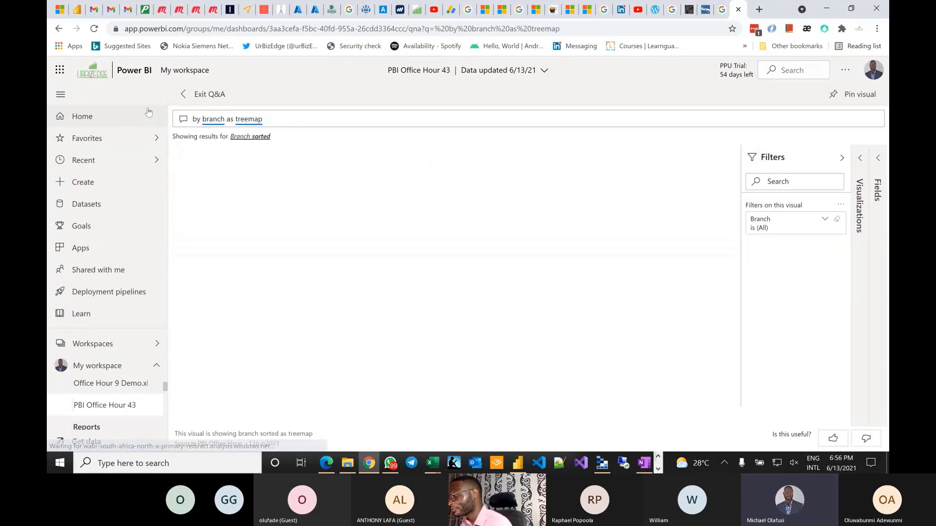
text(urit)
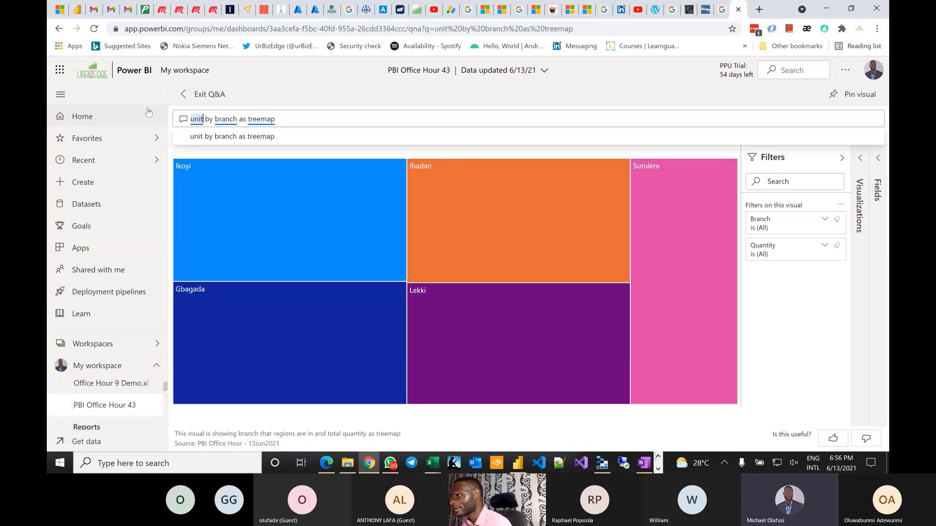
key(BackSpace)
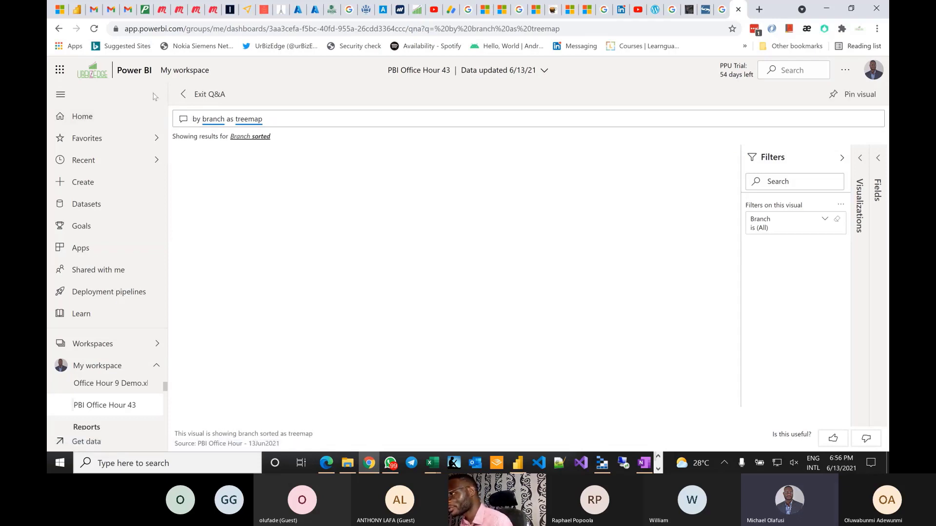
click(184, 94)
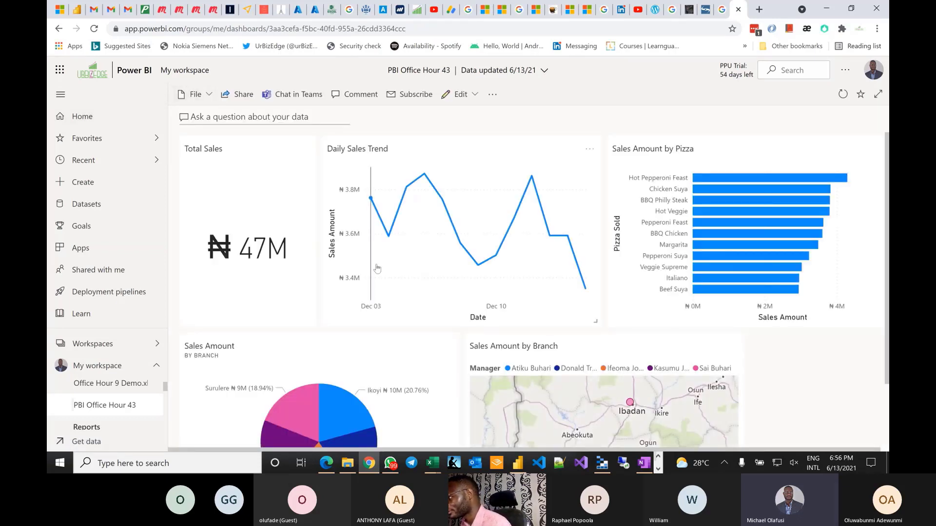
mouse_move(377, 268)
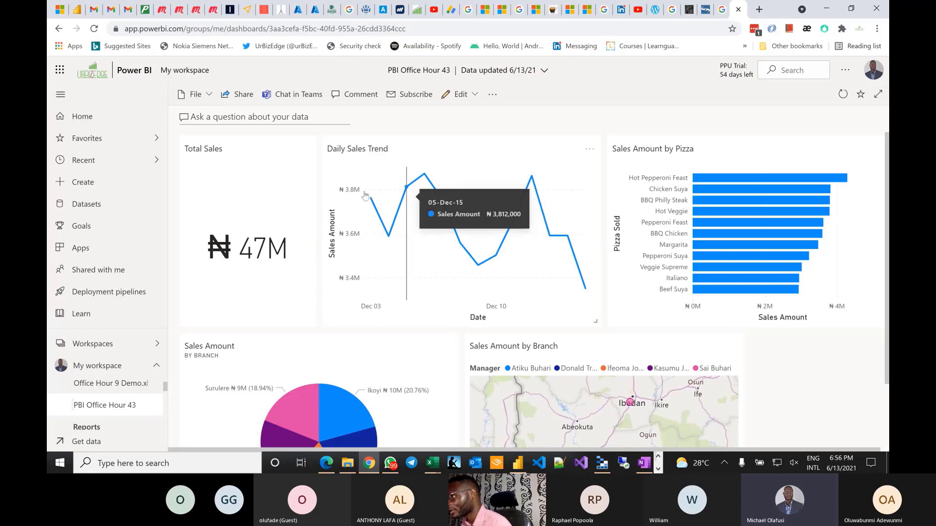
click(304, 152)
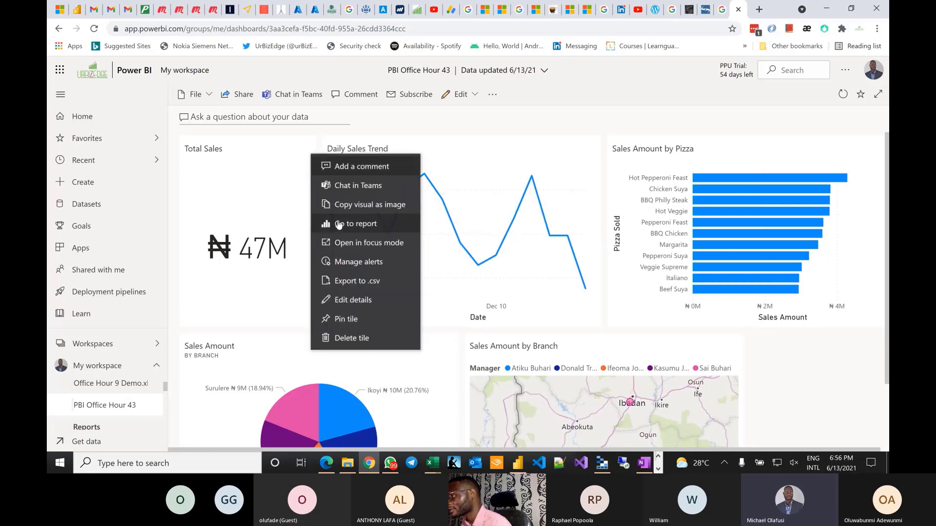
click(354, 264)
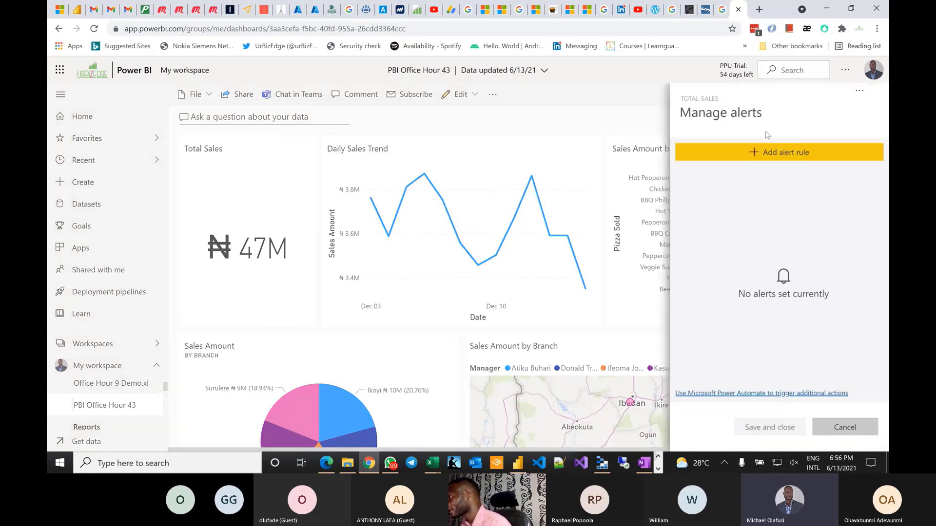
click(773, 157)
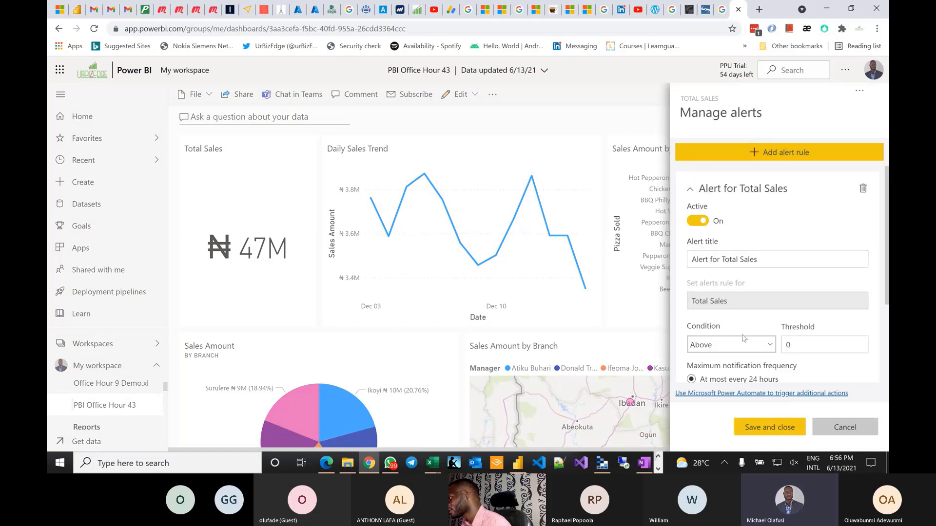
click(808, 344)
key(BackSpace)
text(50000000)
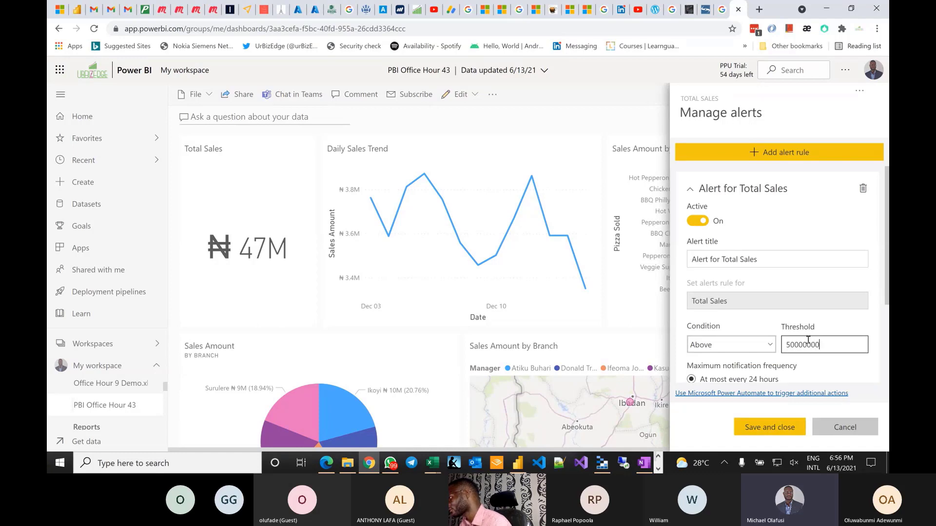
scroll(808, 340, down, 3)
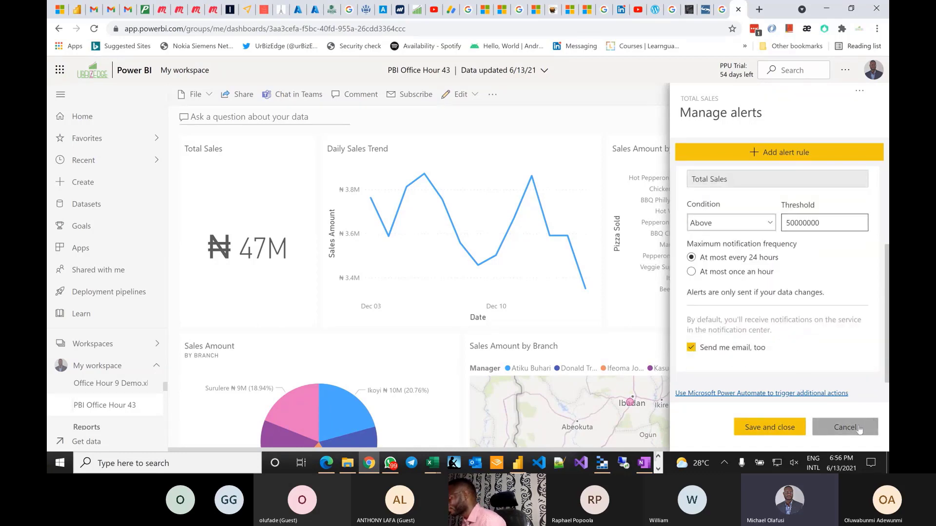
click(844, 427)
click(572, 273)
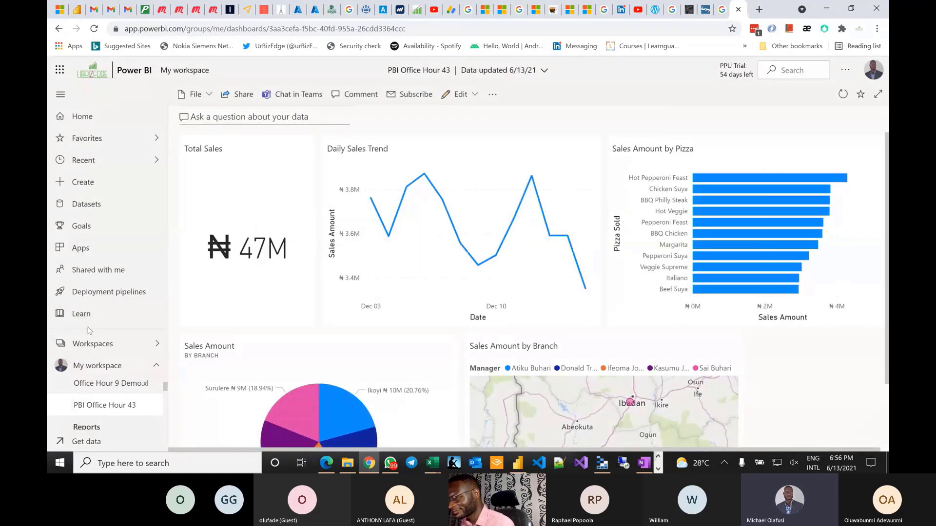
- Open the PBI Office Hour - 13Jun2021 report from My workspace
scroll(109, 382, down, 3)
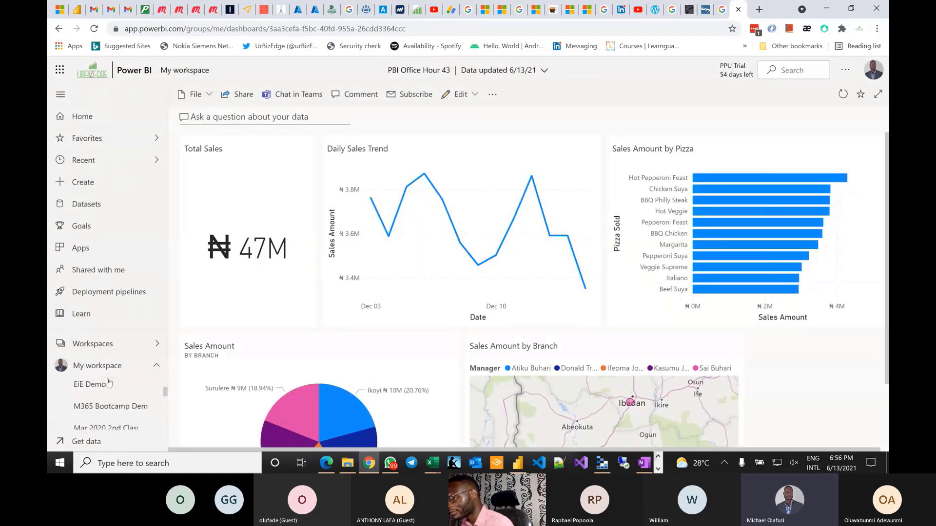
scroll(108, 383, down, 1)
scroll(176, 369, down, 2)
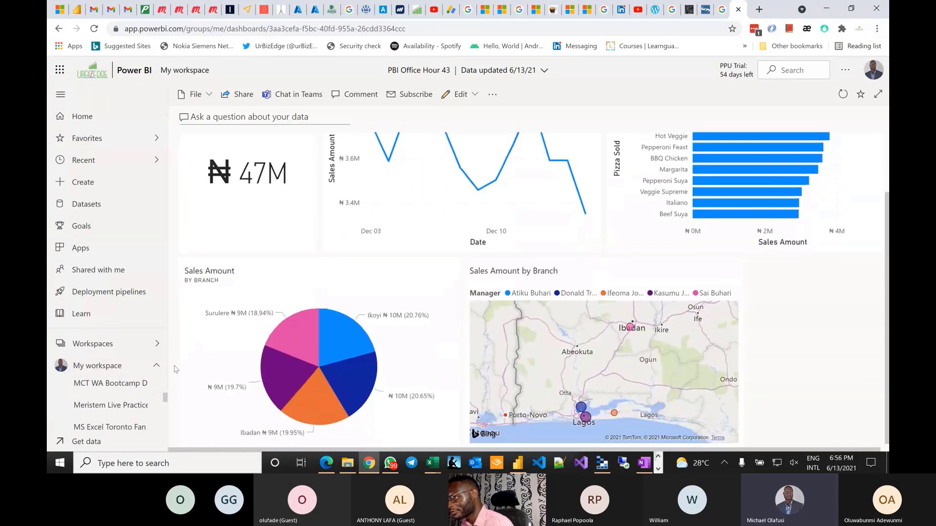
scroll(121, 403, up, 3)
scroll(121, 403, down, 5)
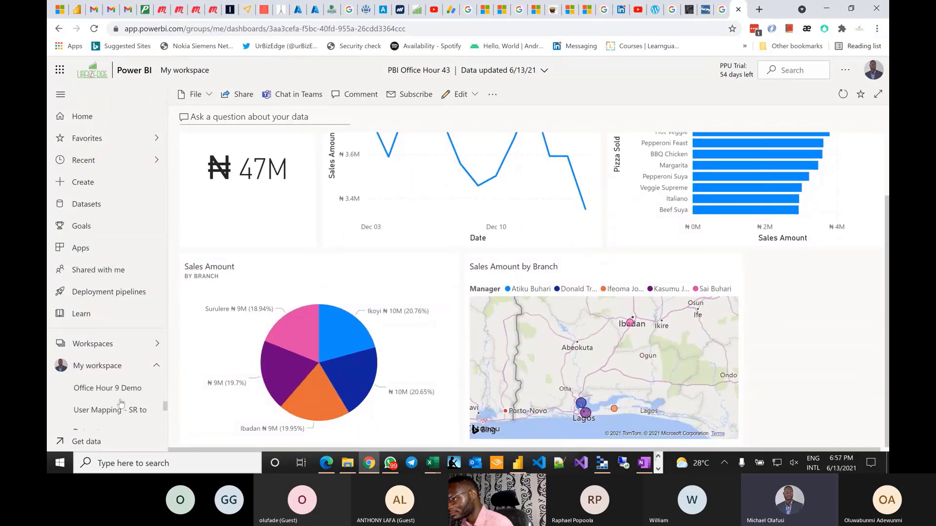
click(121, 403)
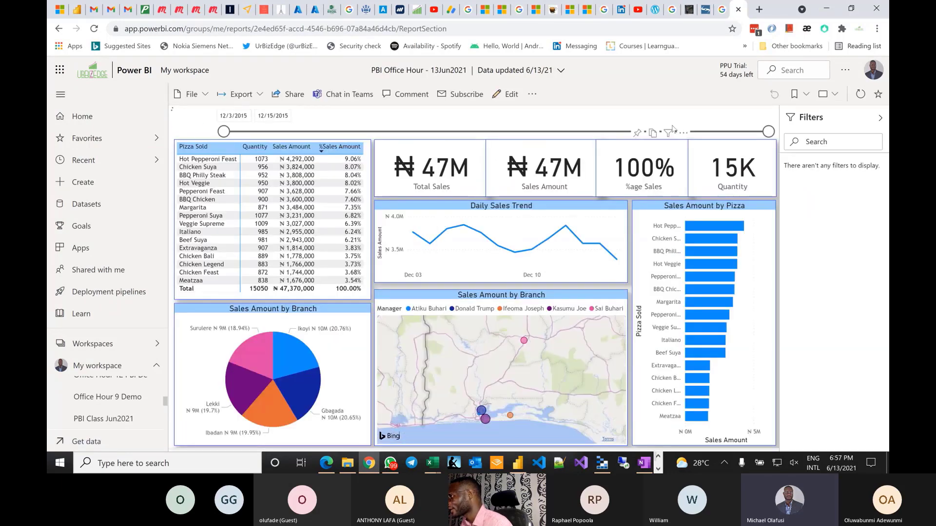
- Set the report's share link to Specific people with build permission, then close without sending
click(531, 97)
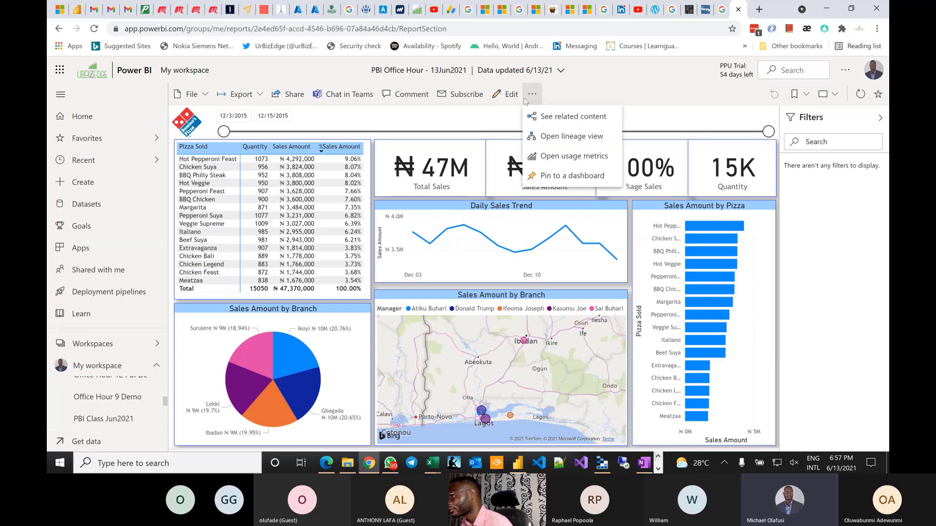
click(295, 95)
click(294, 95)
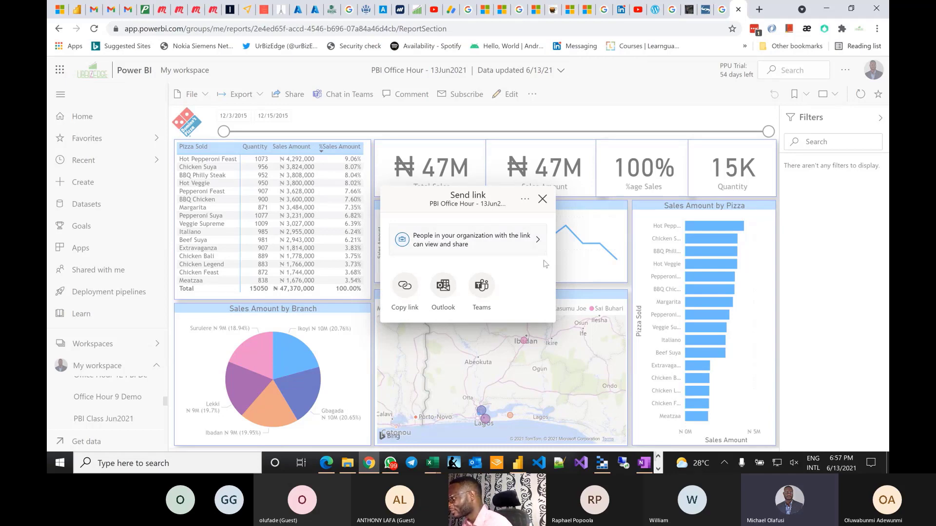
click(537, 242)
click(436, 258)
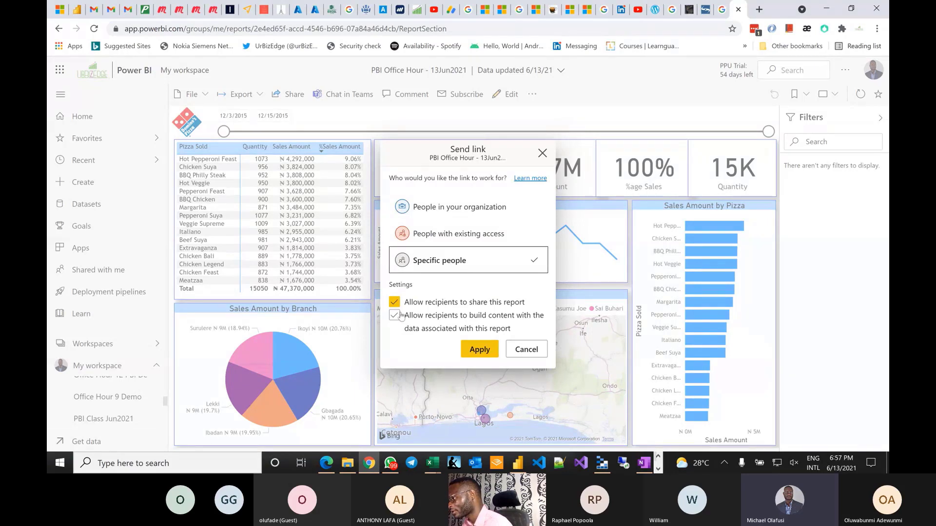
click(395, 316)
click(482, 349)
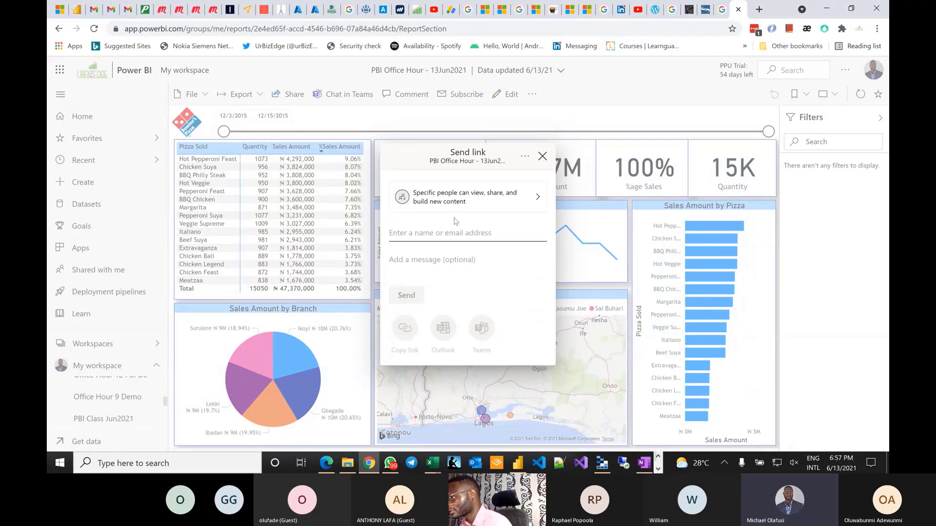
click(430, 232)
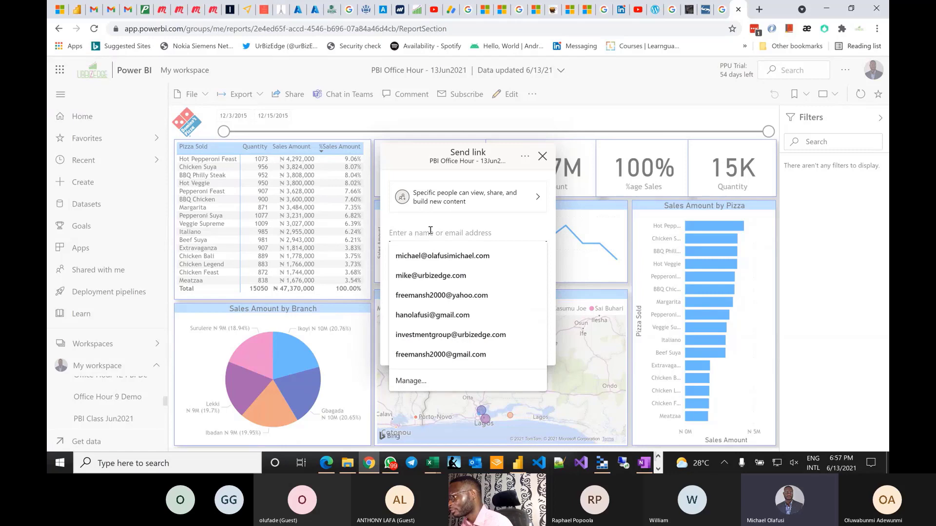
click(542, 156)
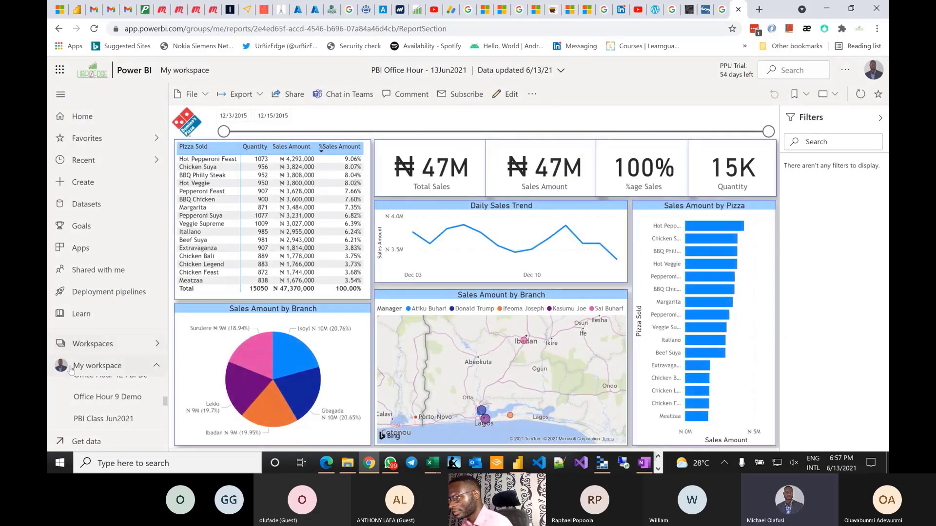
- Open the dataset's Security settings and add and save one member in the Gbagada role
scroll(124, 411, down, 5)
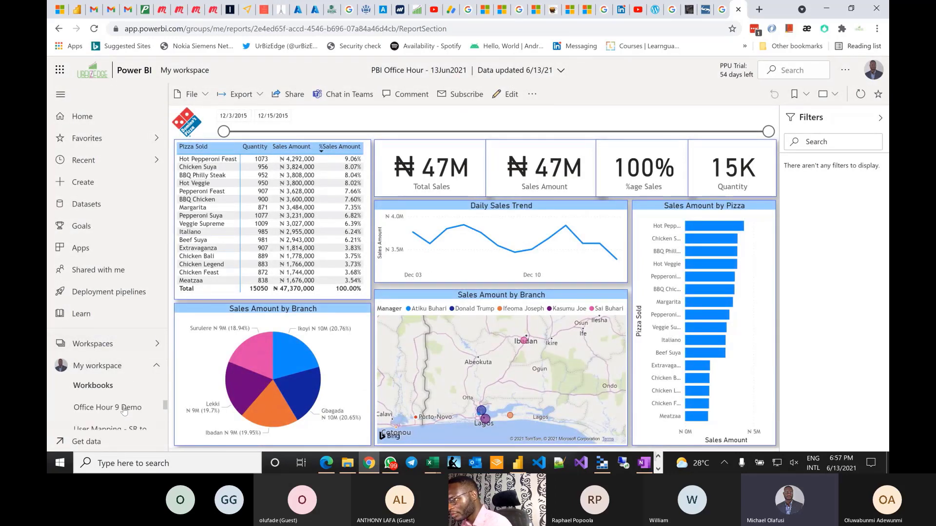
scroll(125, 410, down, 3)
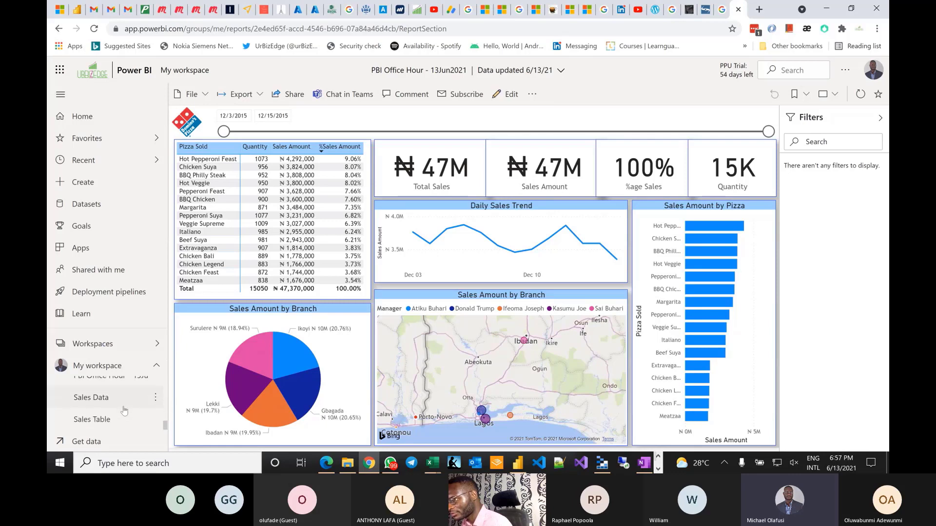
scroll(125, 411, up, 1)
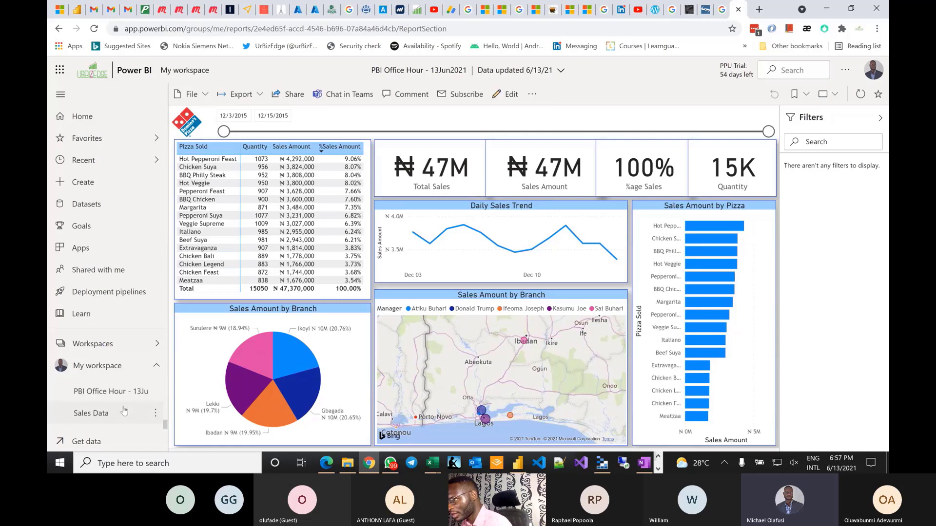
click(157, 393)
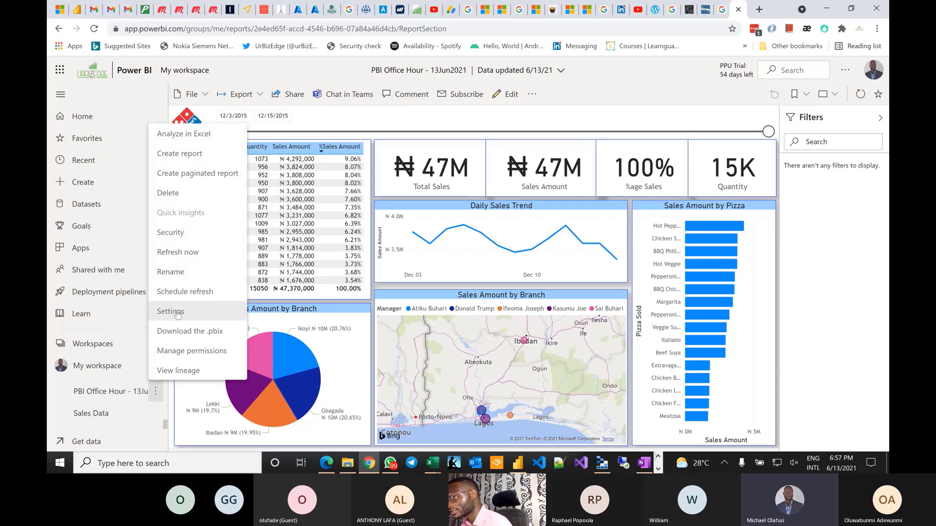
click(201, 232)
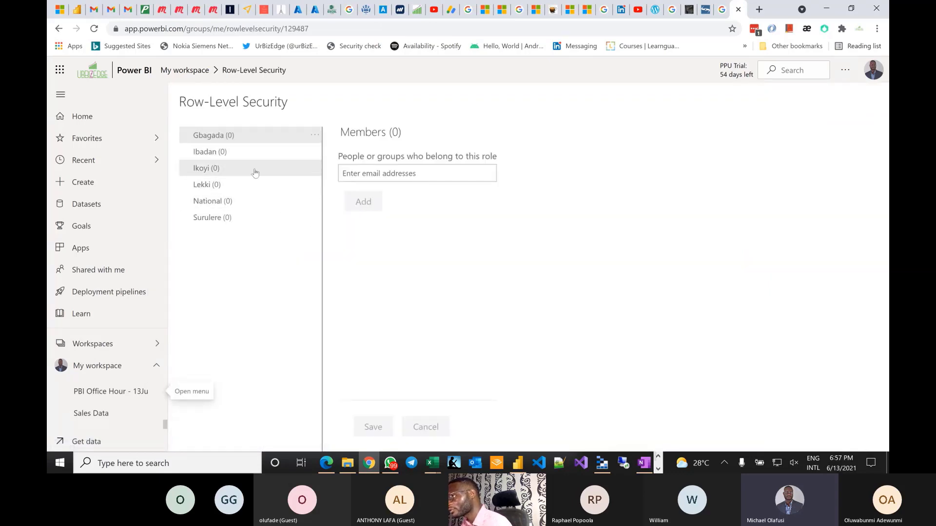
click(366, 173)
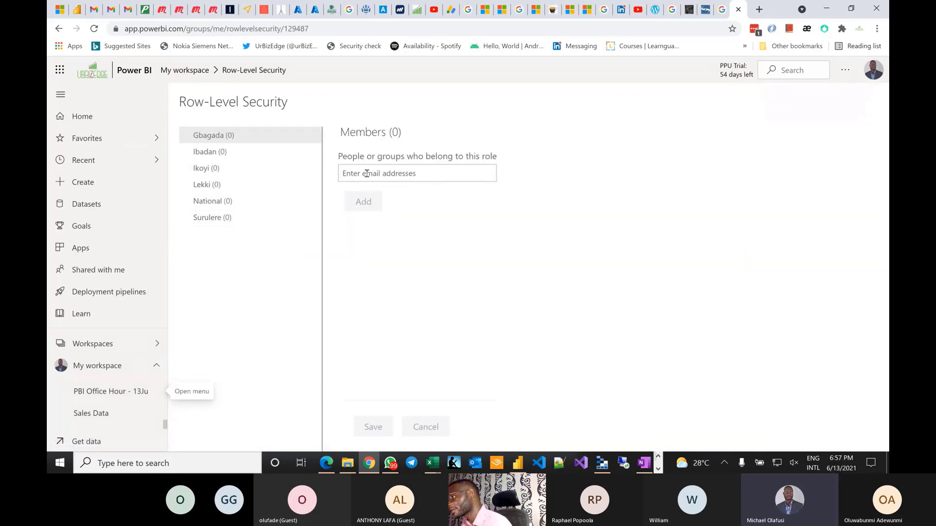
text(temi)
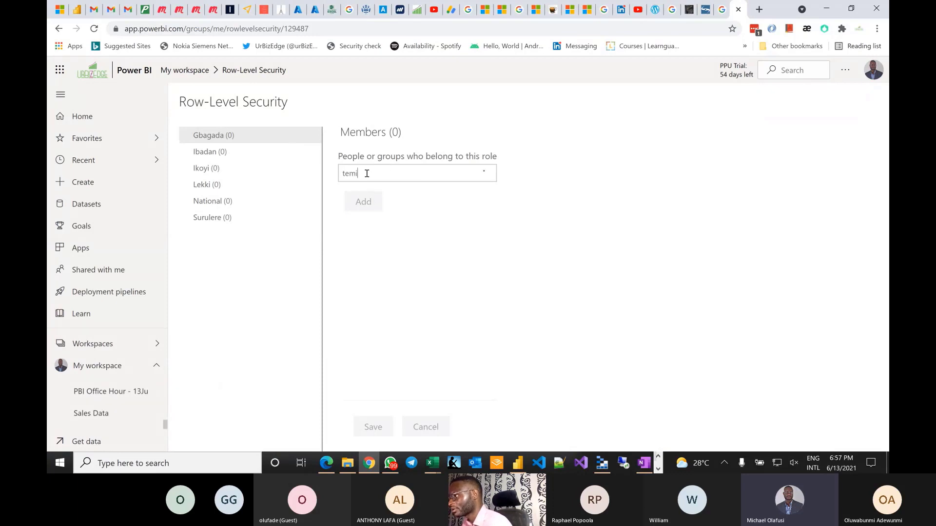
click(378, 196)
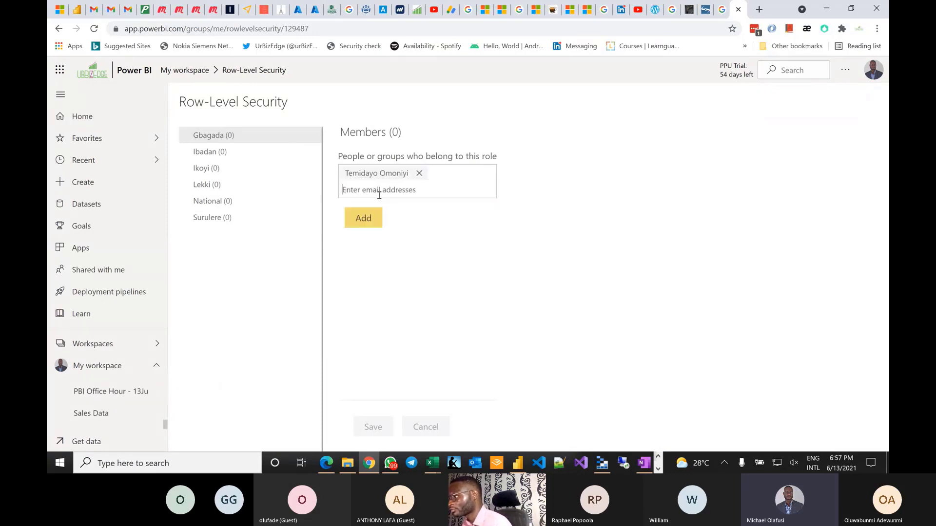
click(376, 218)
click(373, 427)
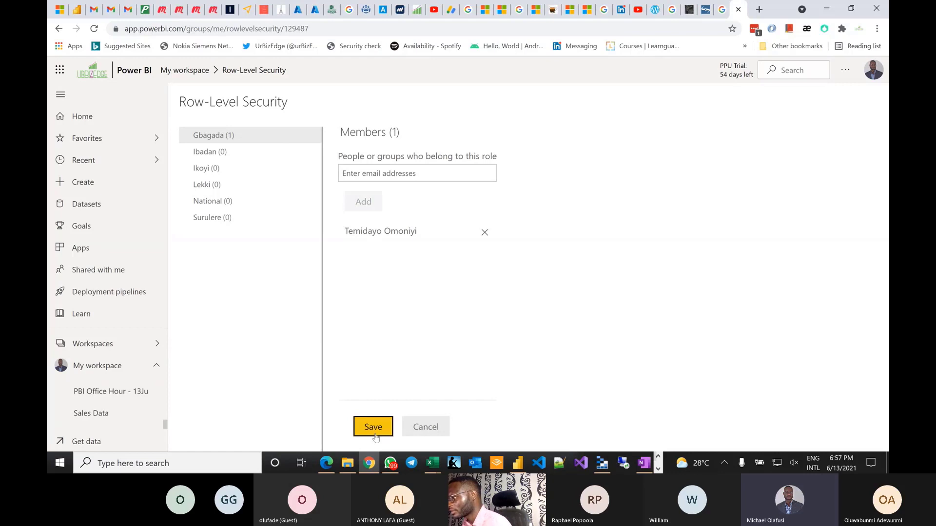
- Add one member to the Ibadan role and save it
click(218, 154)
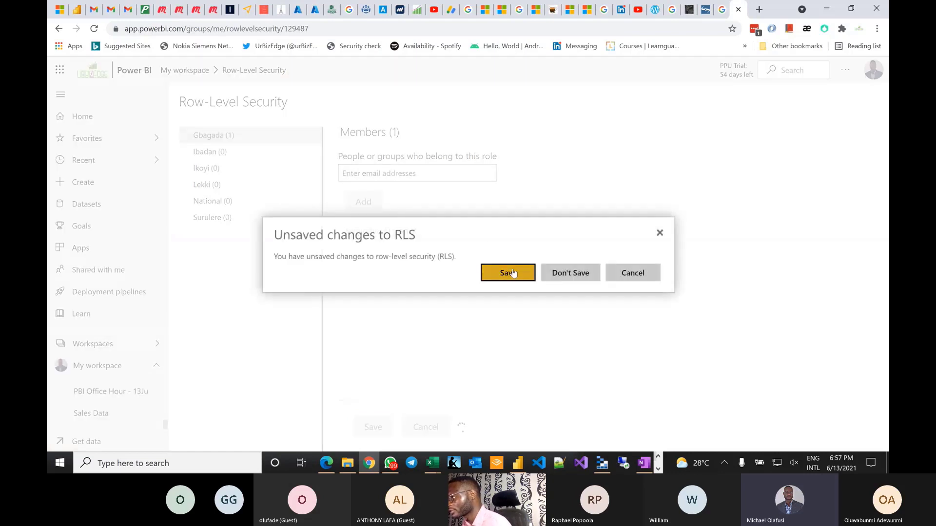
click(508, 272)
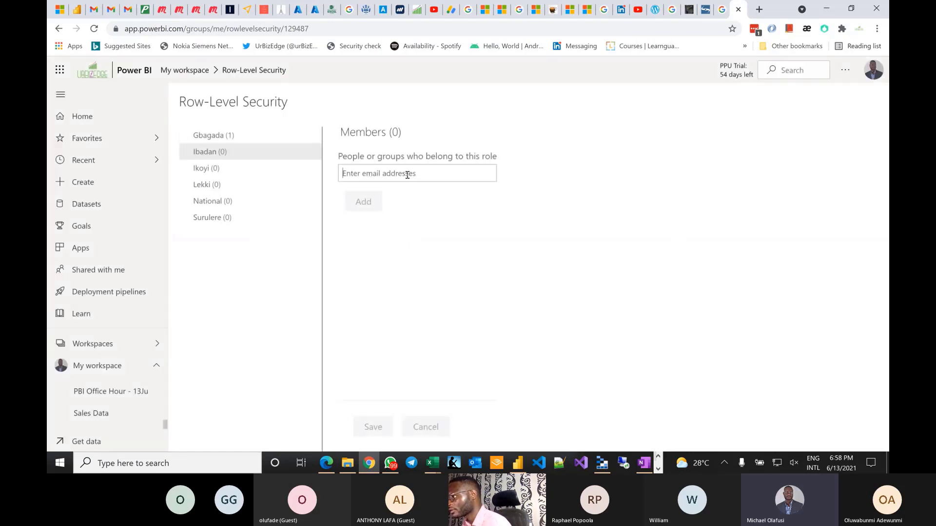
text(ifea)
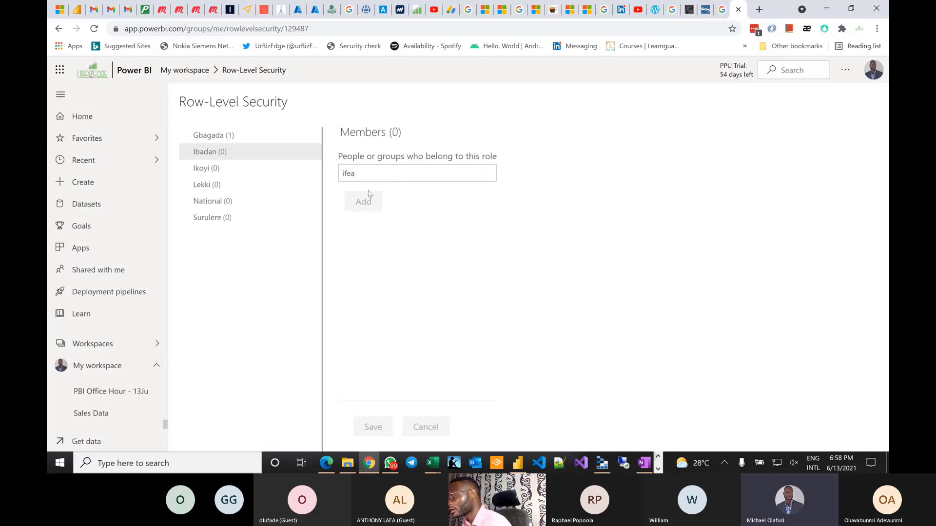
click(401, 191)
click(364, 218)
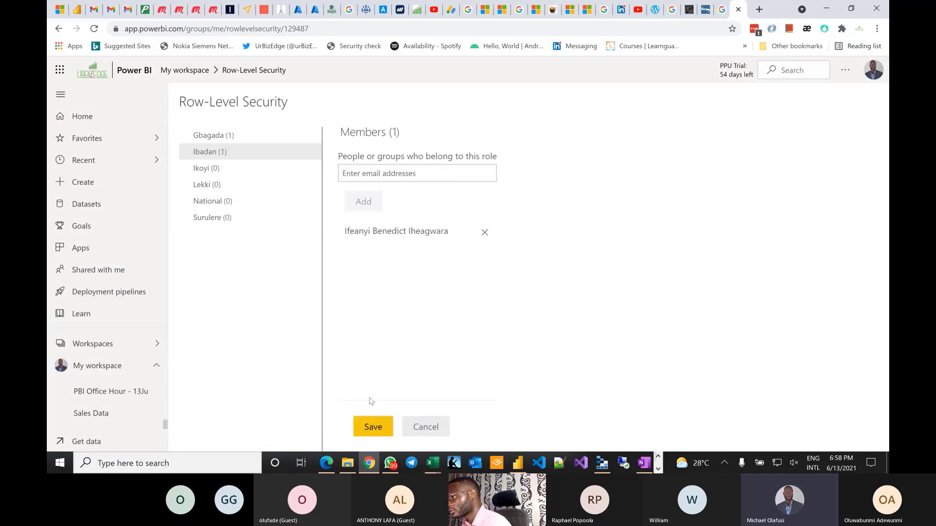
click(373, 427)
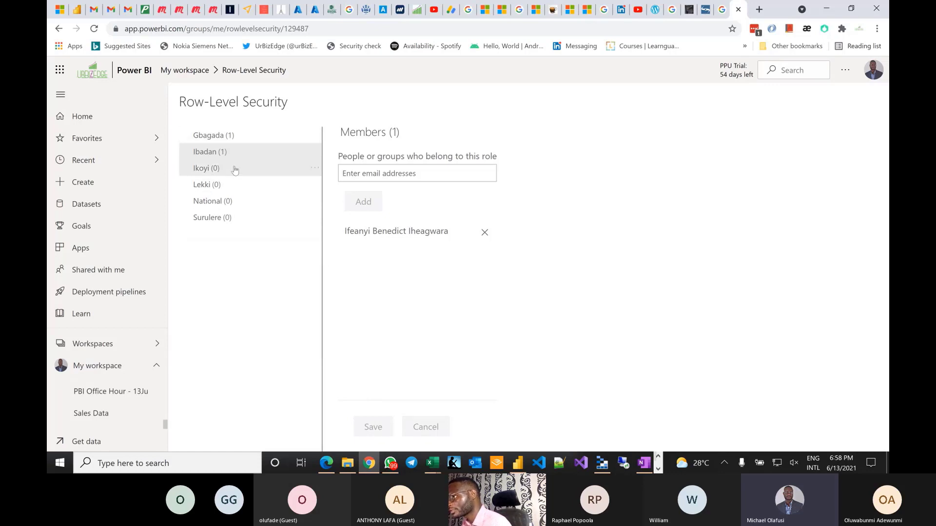
click(315, 138)
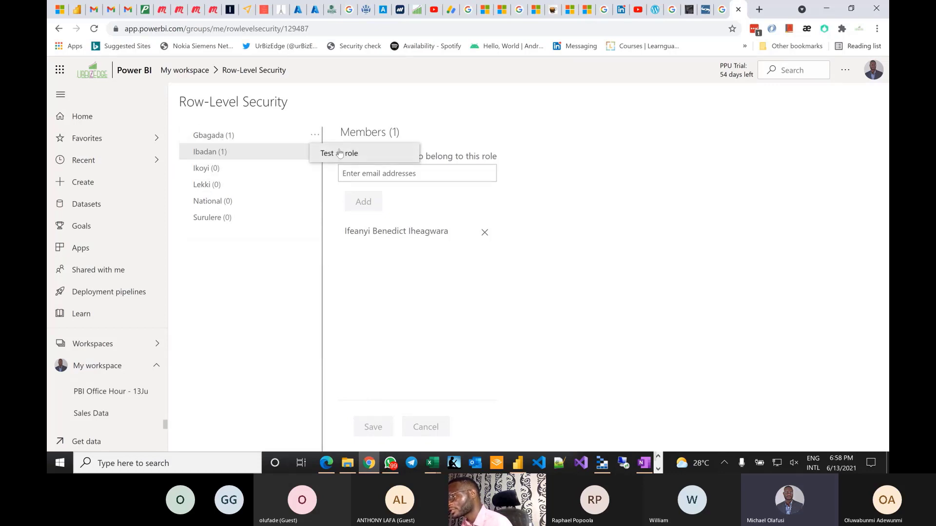
- Test the report as the Gbagada role, then switch the preview to the Ibadan role only
click(339, 153)
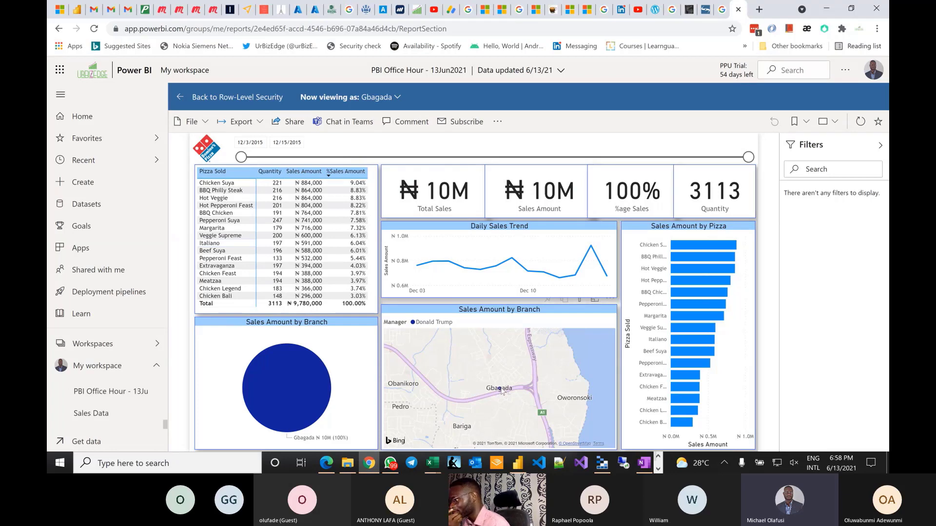
click(395, 99)
click(263, 204)
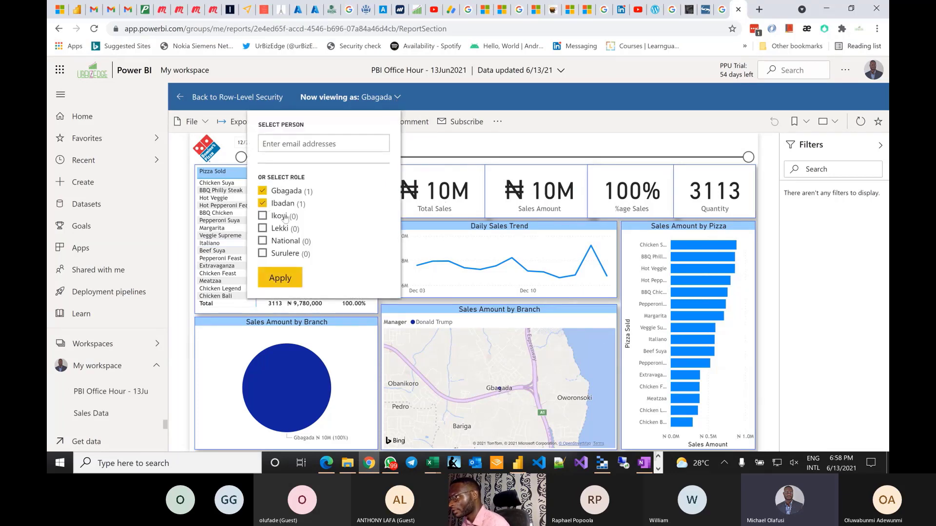
click(263, 192)
click(280, 277)
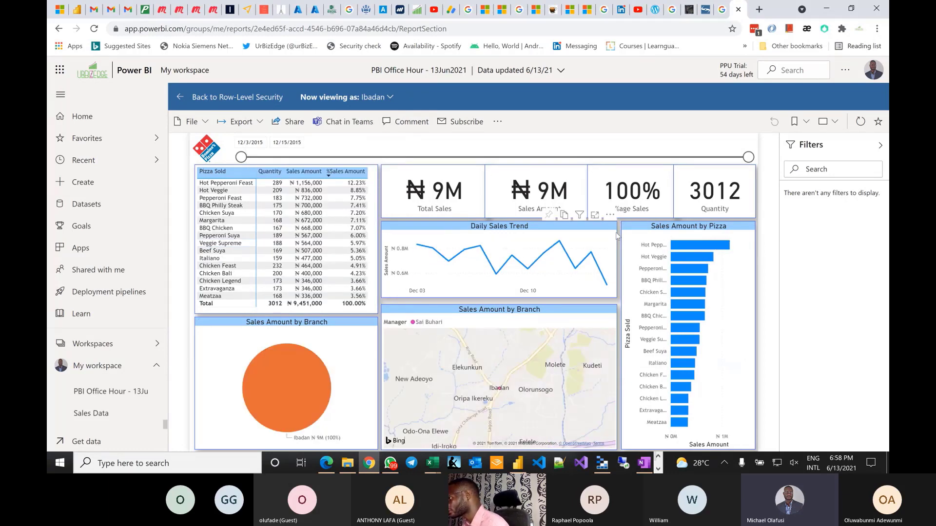
- View the report as a specific role member instead of a role
click(391, 98)
click(275, 142)
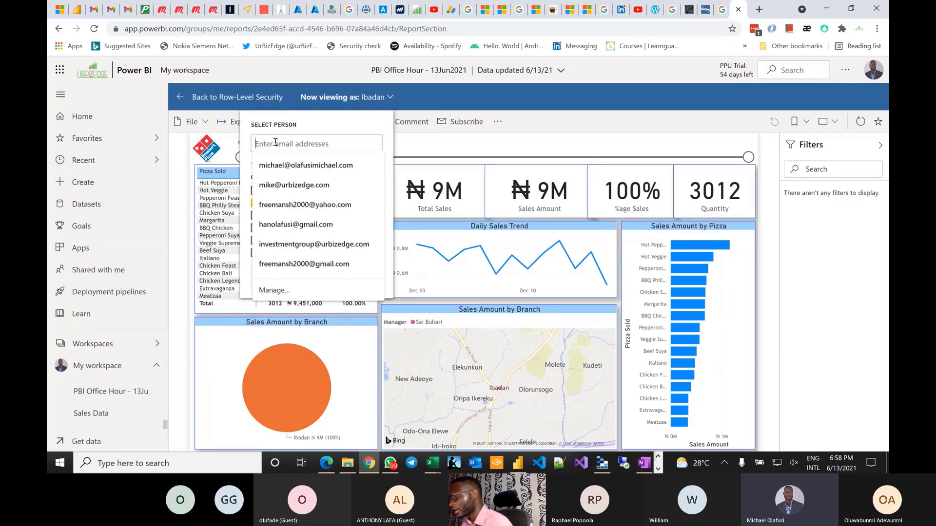
text(temi)
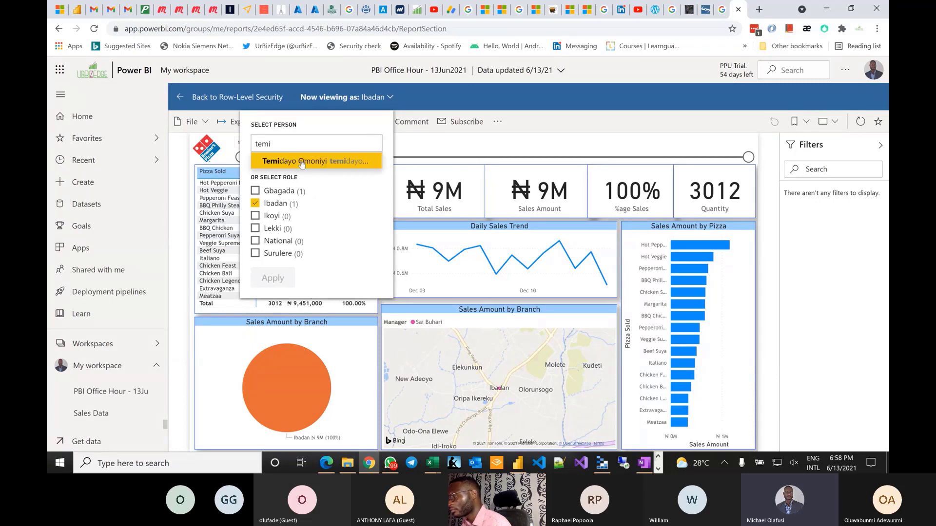
click(302, 161)
click(274, 278)
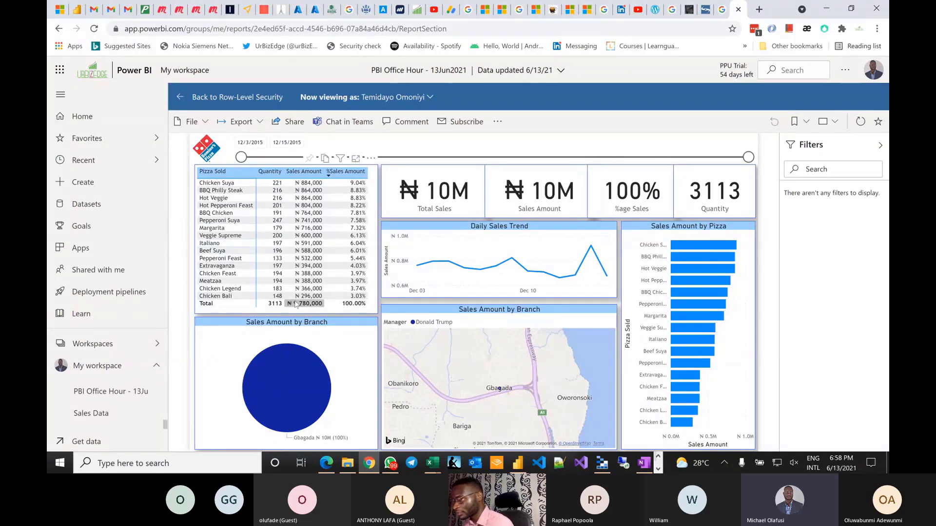
- Open Schedule refresh from the PBI Office Hour dataset's options menu
scroll(100, 404, down, 1)
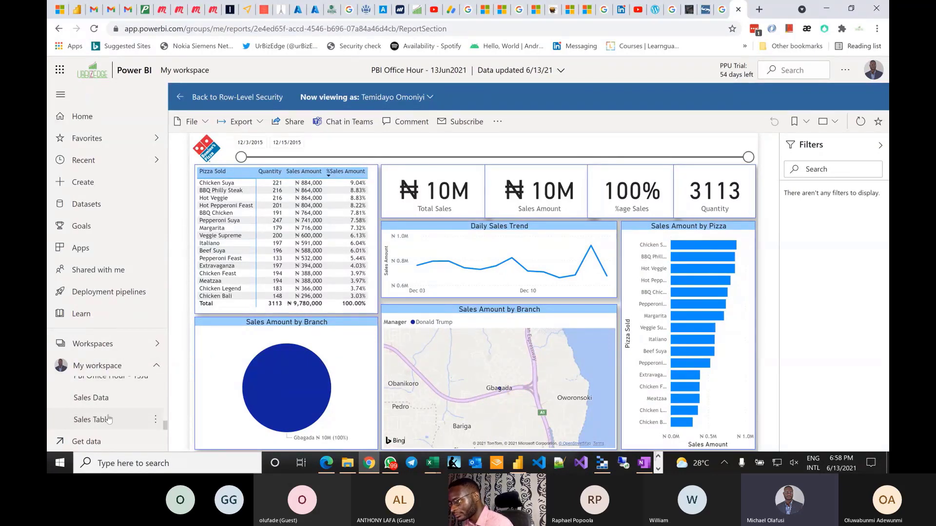
scroll(108, 419, up, 1)
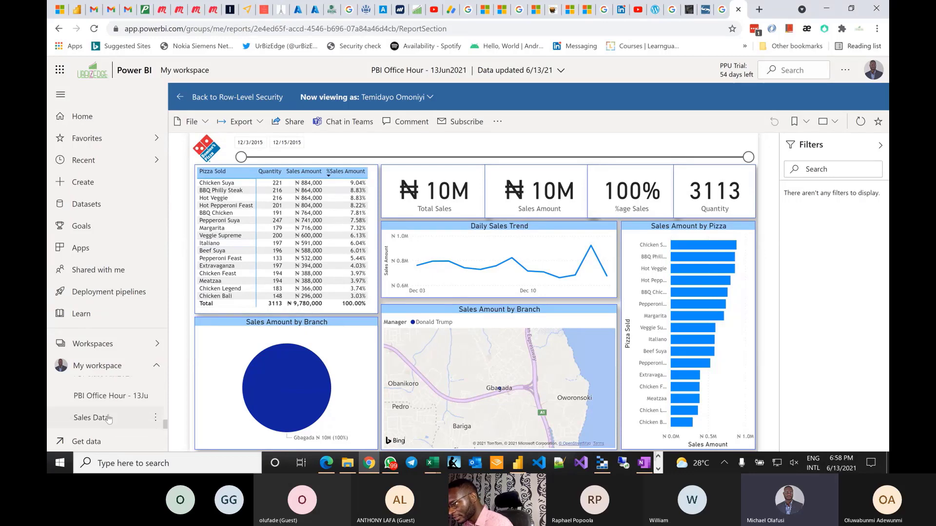
click(159, 396)
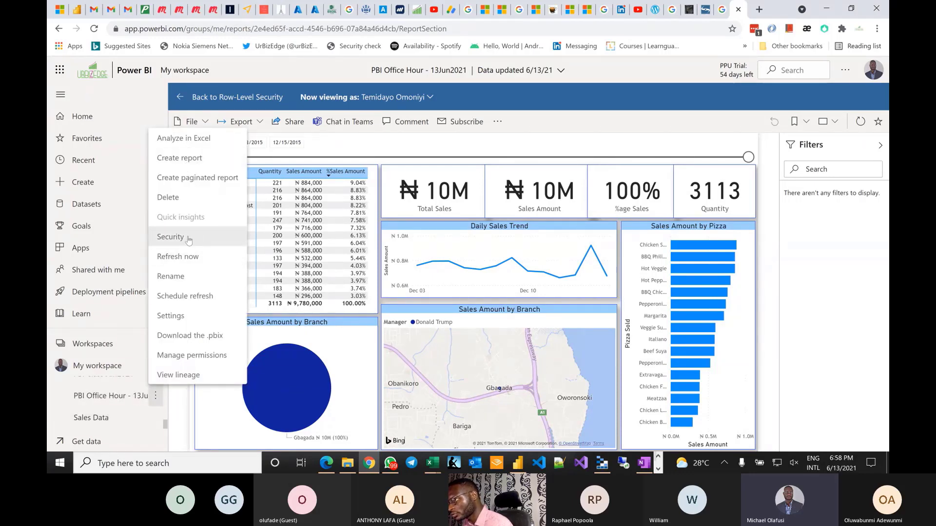
click(188, 298)
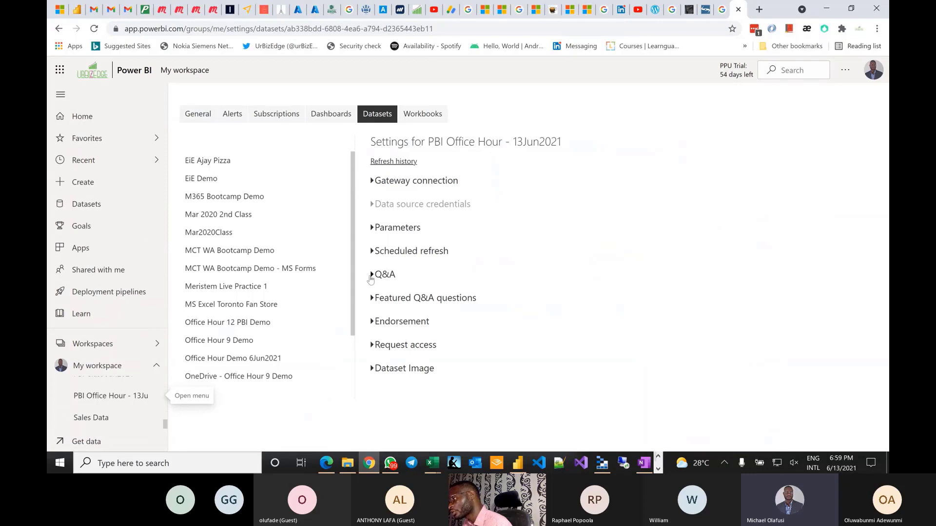
- Expand Scheduled refresh, showing it off with Daily frequency and UTC time zone
click(379, 254)
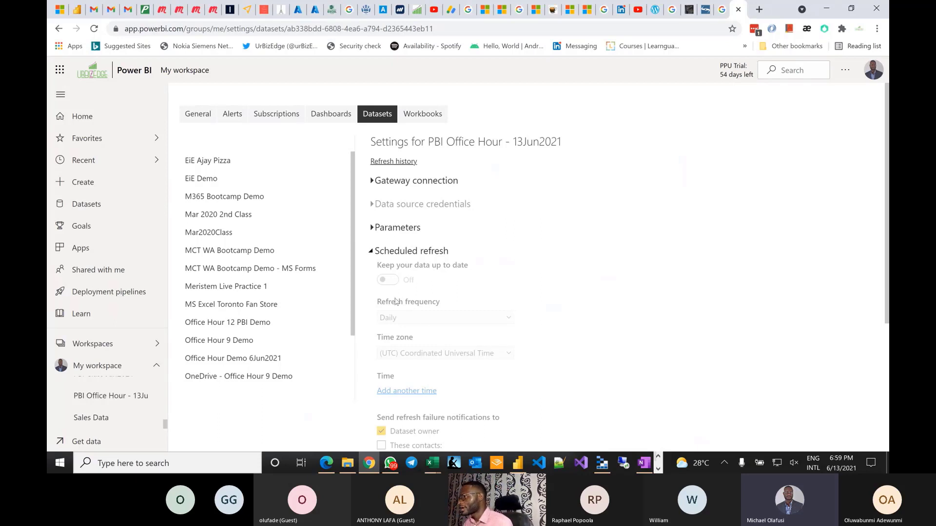
scroll(395, 302, down, 2)
scroll(427, 325, up, 2)
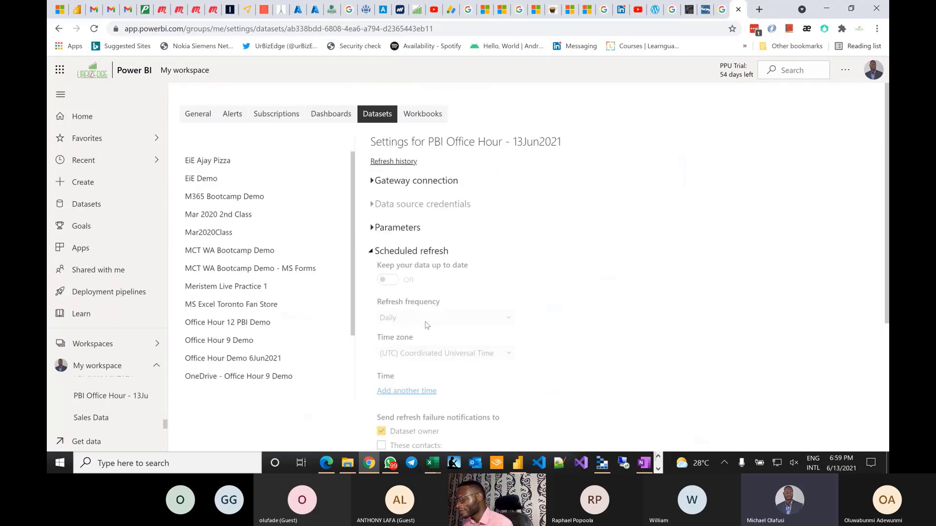
key(alt+Tab)
key(alt+Tab)
key(alt+Tab)
key(alt+Tab)
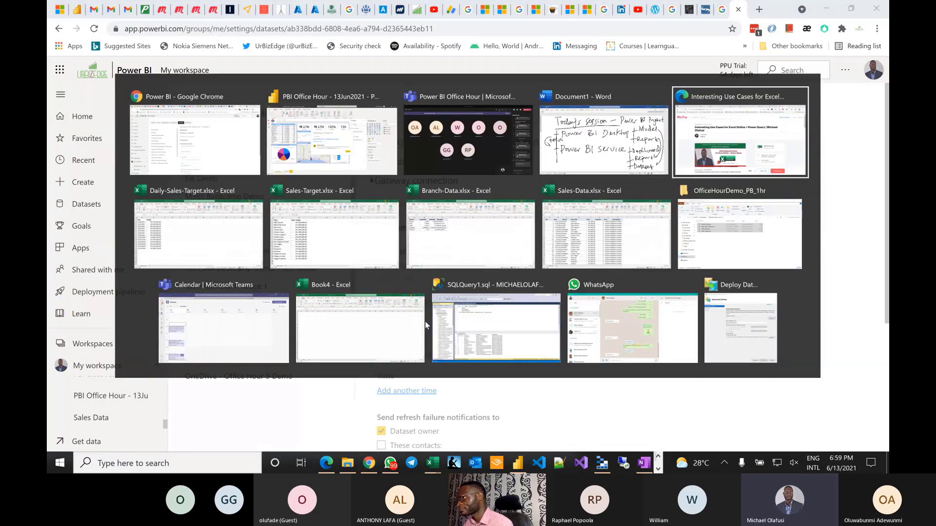
key(alt+Tab)
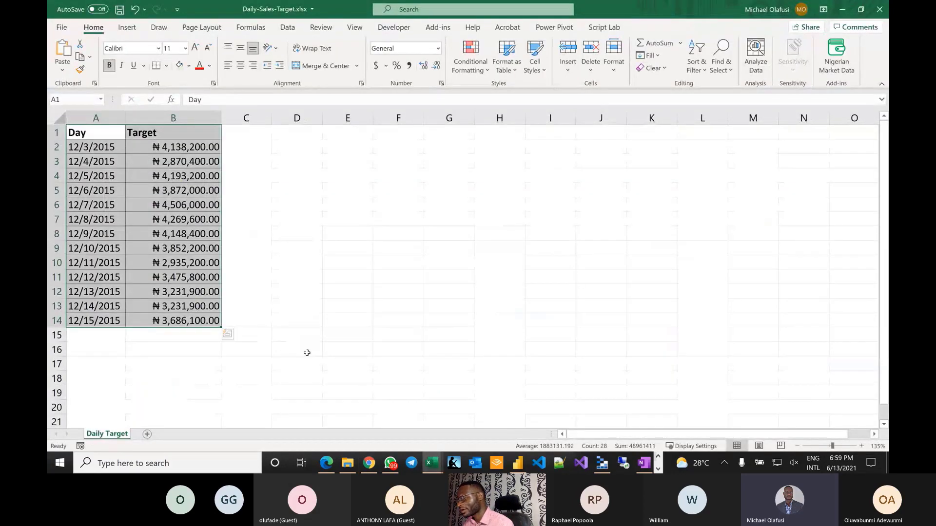
click(308, 353)
key(alt+Tab)
key(alt+Tab)
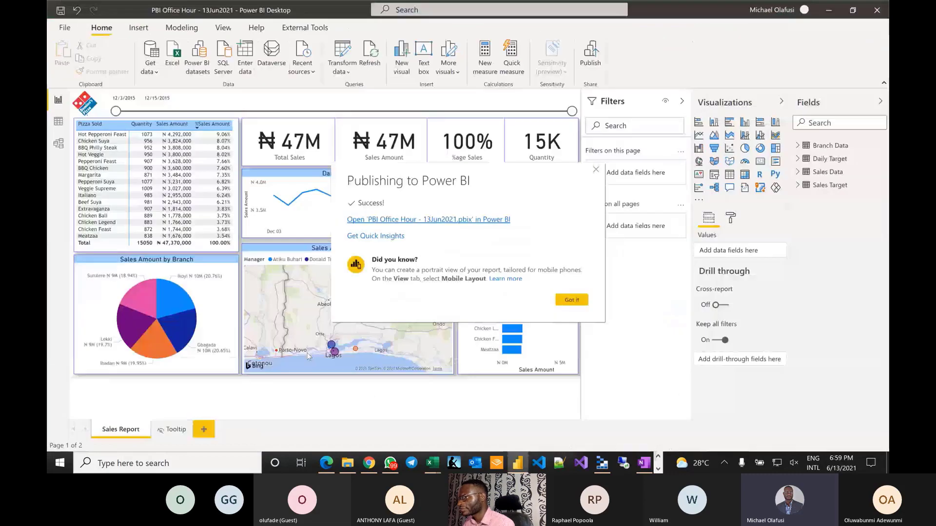
key(alt+Tab)
key(alt+Tab)
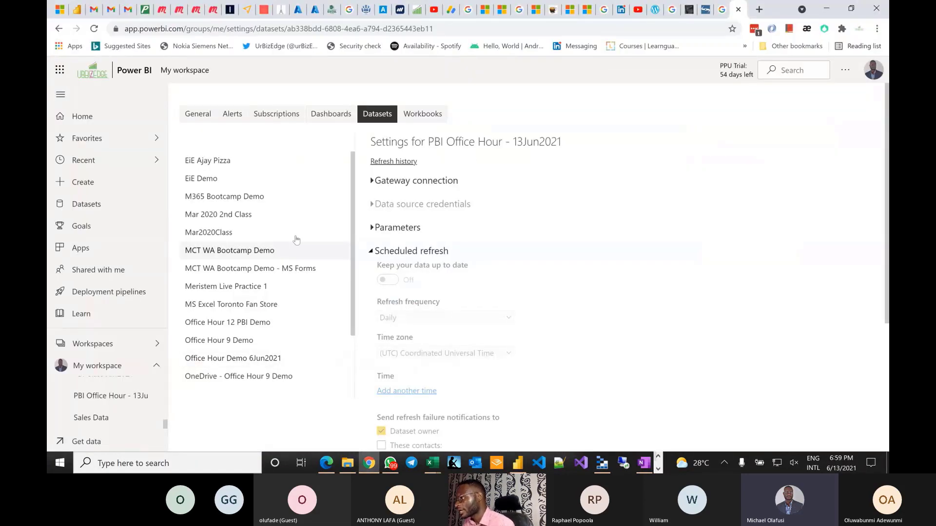
- Expand the gateway connection, list the dataset's data sources, and start adding sales-target.xlsx to the gateway
click(374, 181)
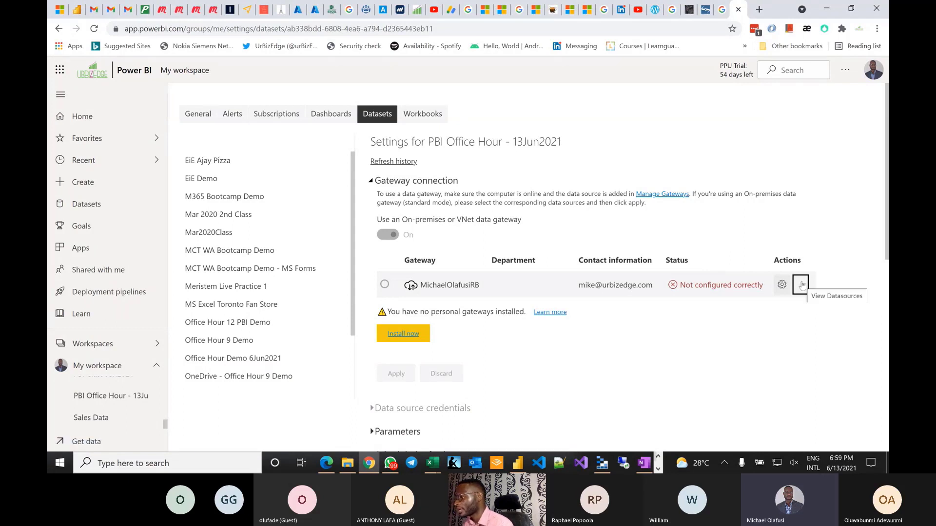
scroll(609, 302, down, 3)
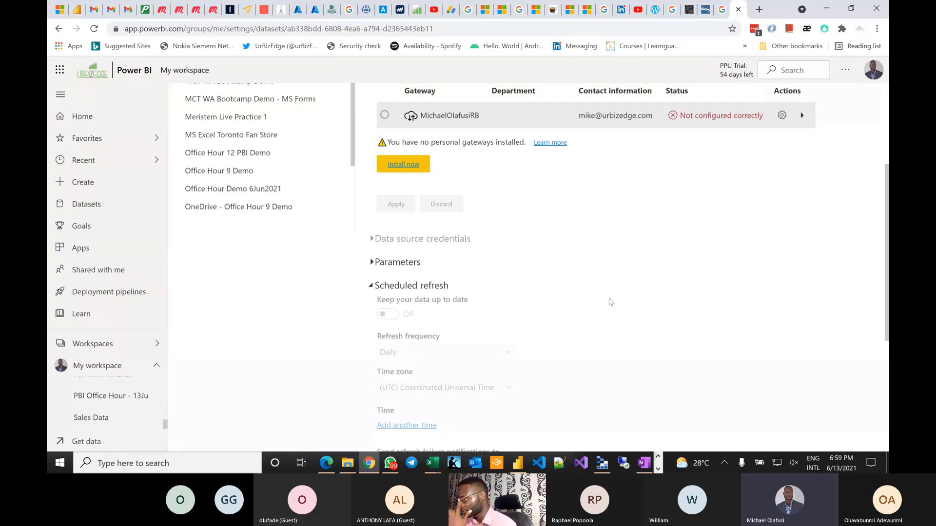
scroll(527, 291, up, 2)
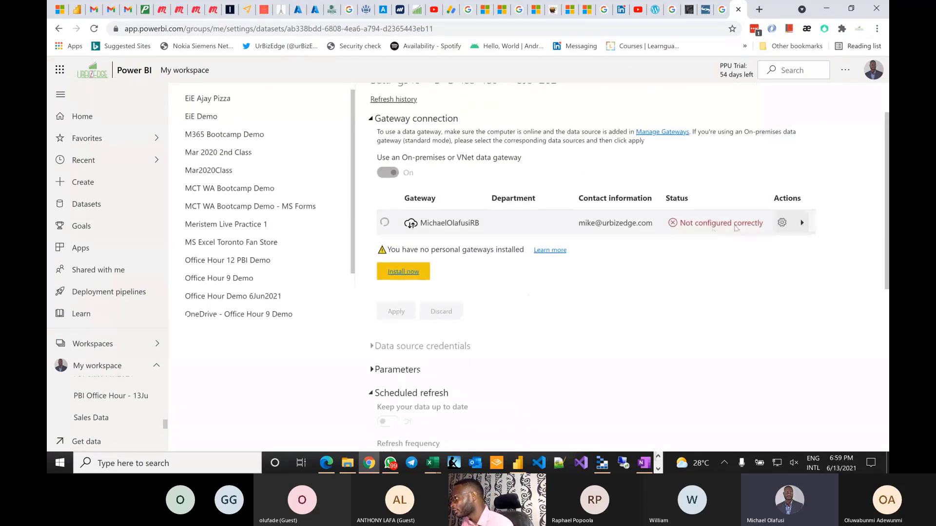
click(802, 224)
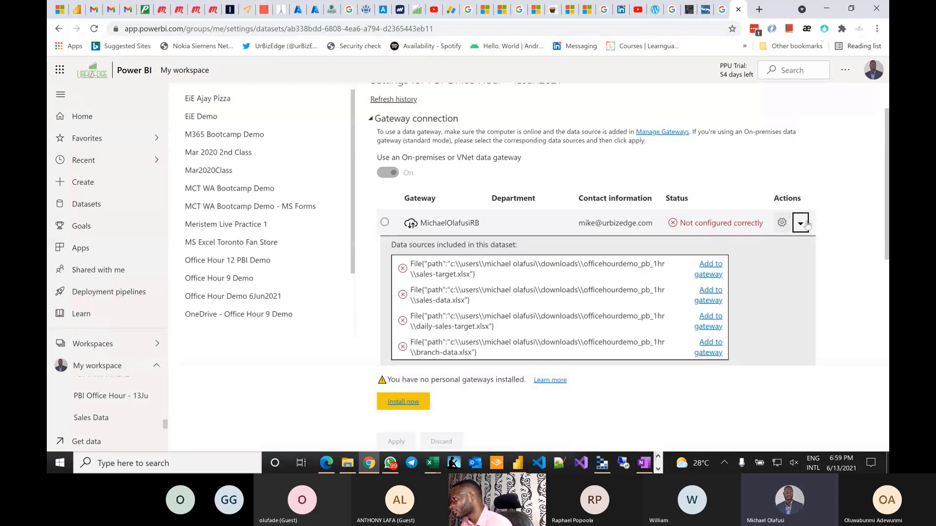
click(712, 275)
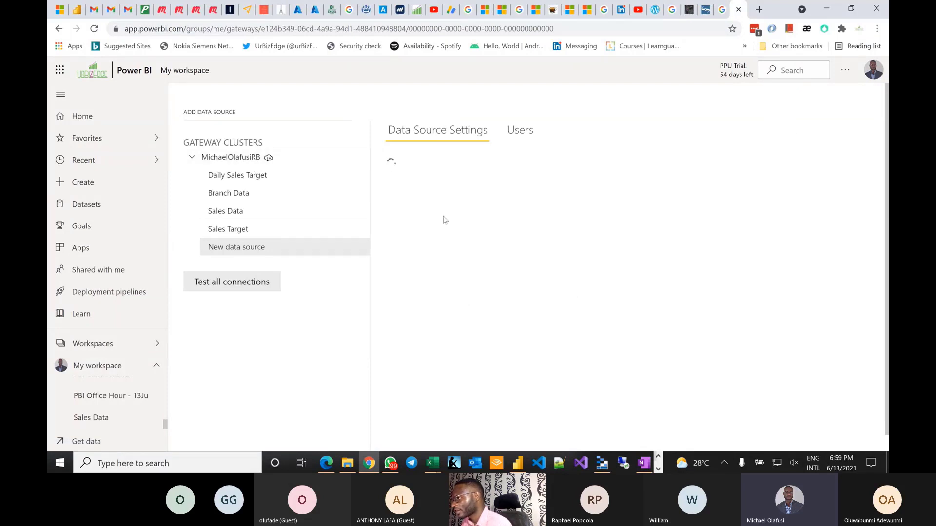
- Replace the default data source name with PBIO_Sales_Target
click(464, 185)
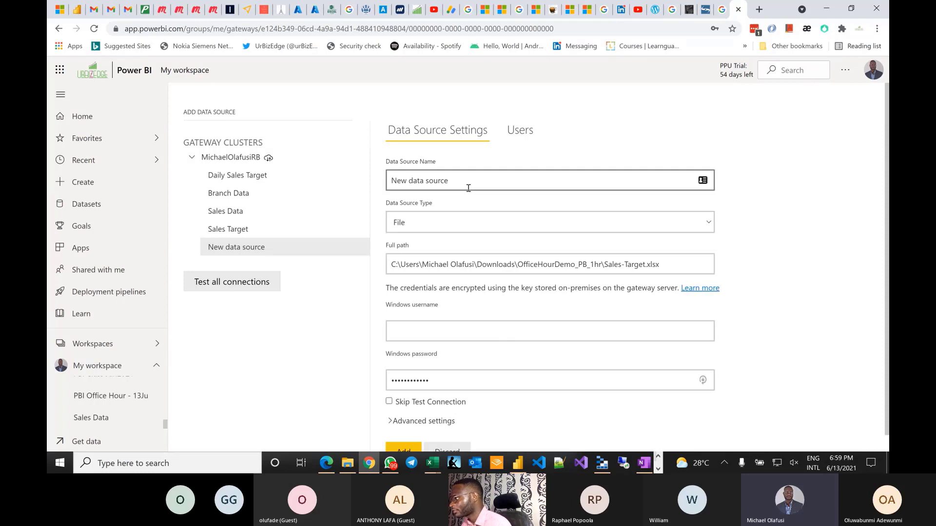
triple_click(474, 188)
text(PB)
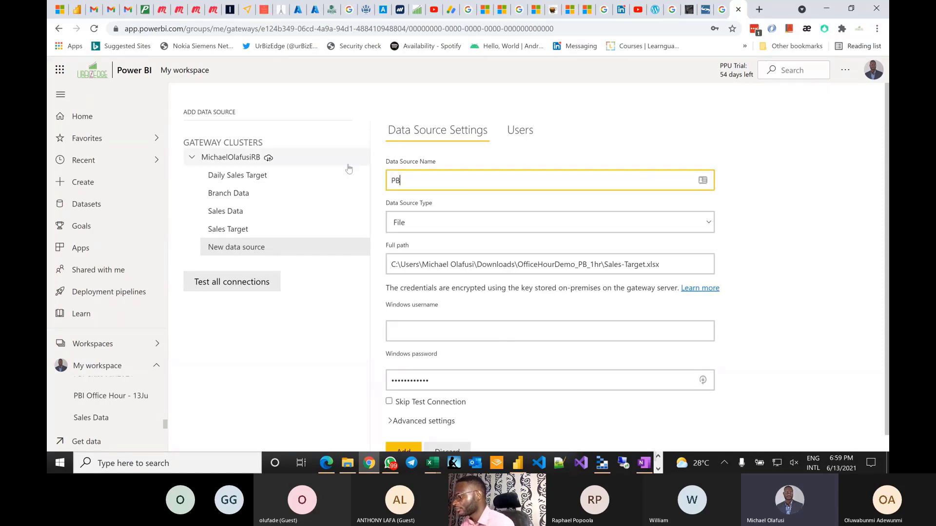
text(I)
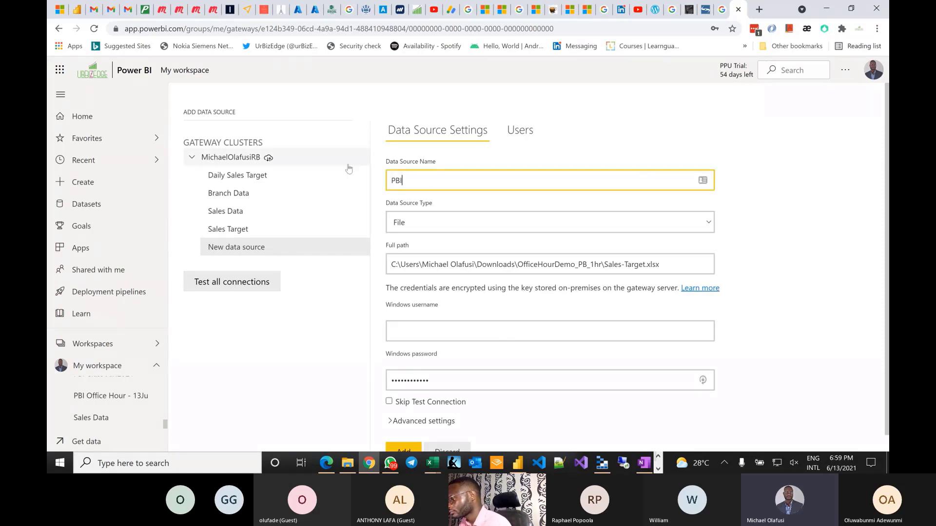
text(_SA)
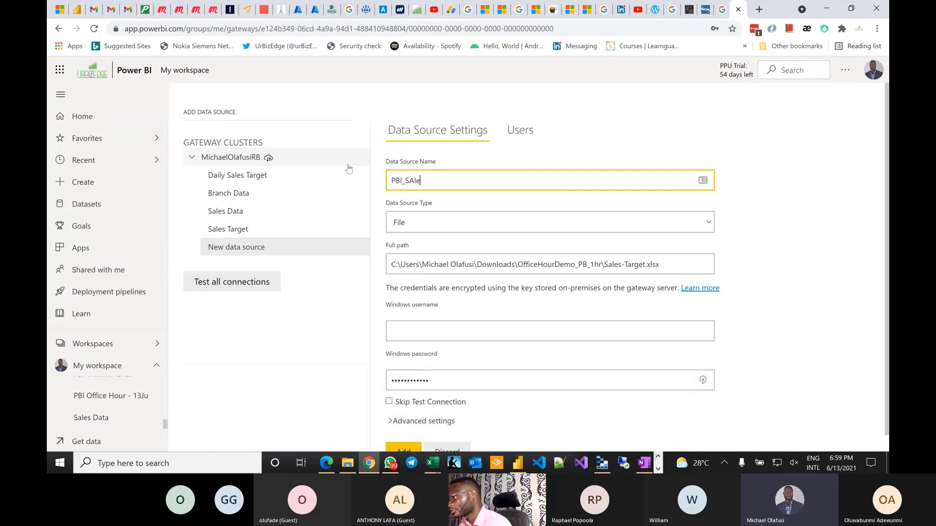
text(le)
key(BackSpace)
key(BackSpace)
key(BackSpace)
key(BackSpace)
text(SA)
key(BackSpace)
key(BackSpace)
key(BackSpace)
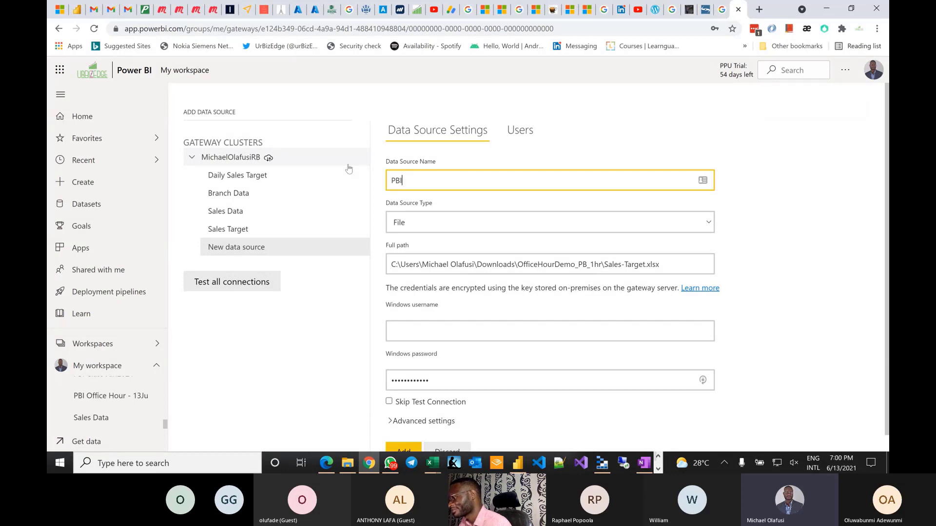
text(O_Sales)
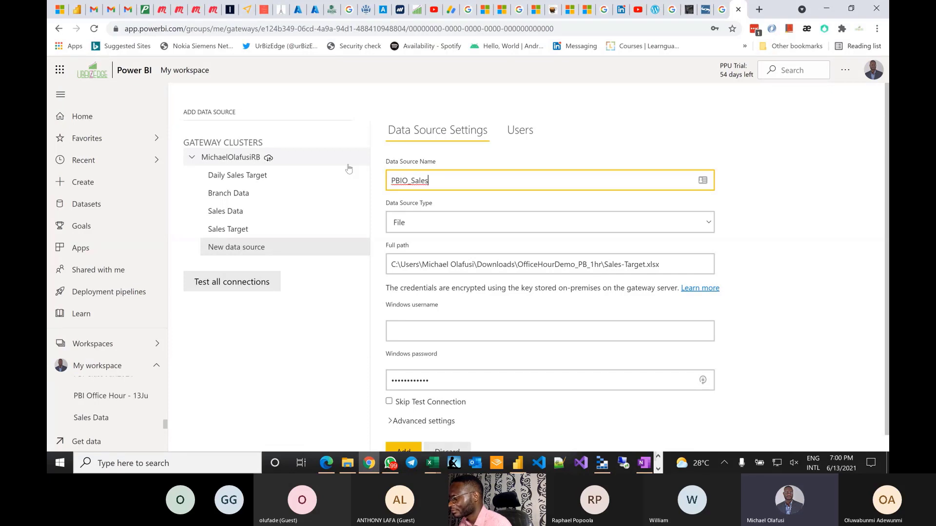
text(_target)
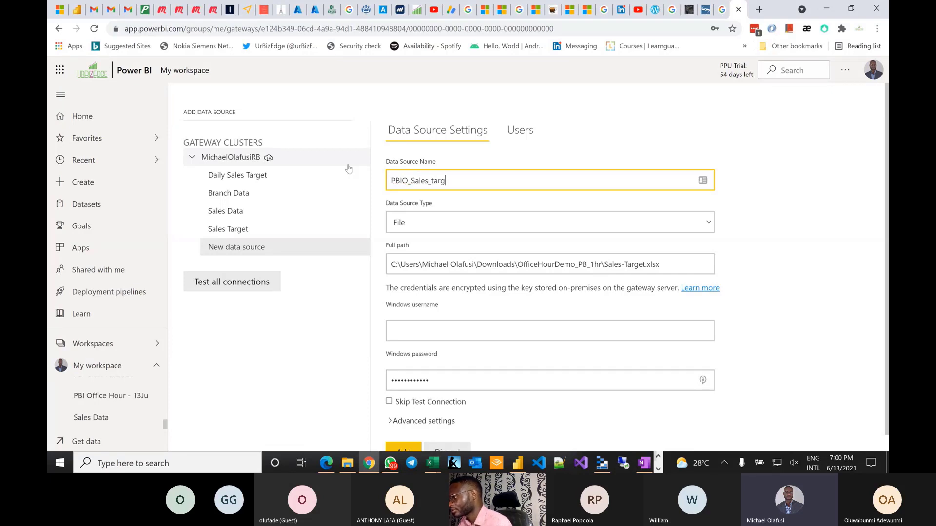
key(BackSpace)
key(BackSpace)
key(BackSpace)
key(BackSpace)
key(BackSpace)
key(BackSpace)
text(Tage)
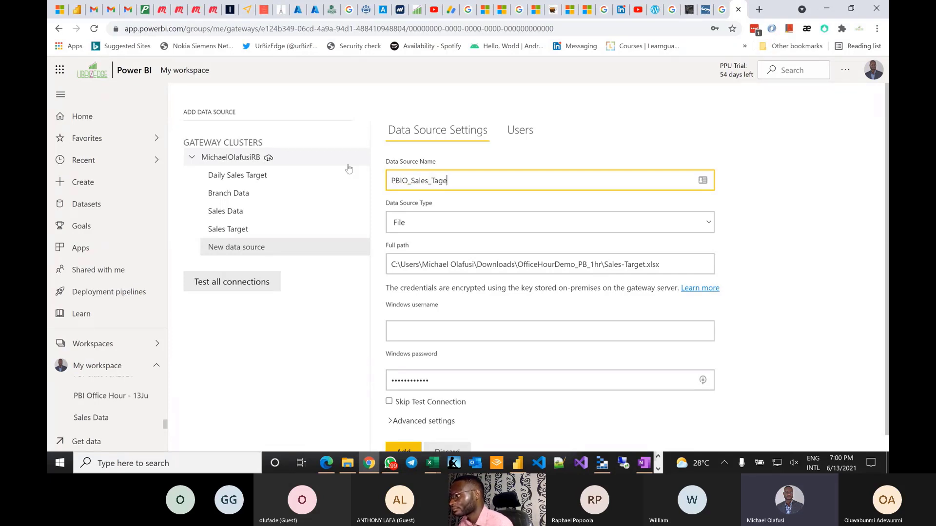
key(BackSpace)
key(BackSpace)
key(BackSpace)
text(rge)
- Start the Windows username entry, then briefly switch between the browser and Power BI Desktop
scroll(414, 293, down, 1)
click(446, 320)
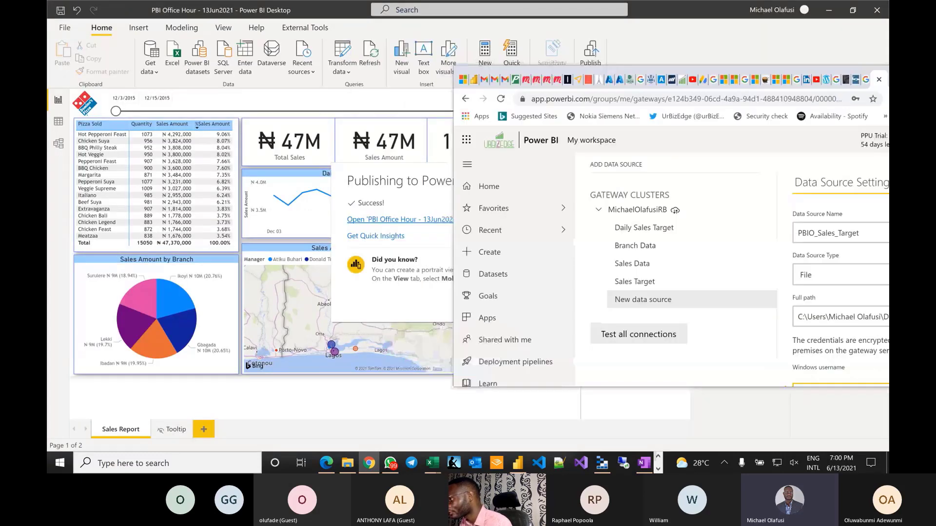
double_click(770, 13)
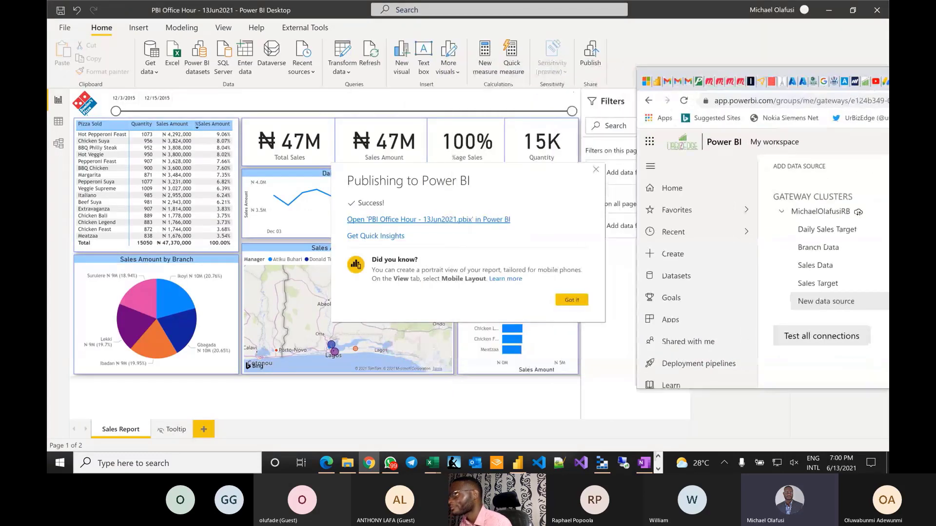
key(alt+Tab)
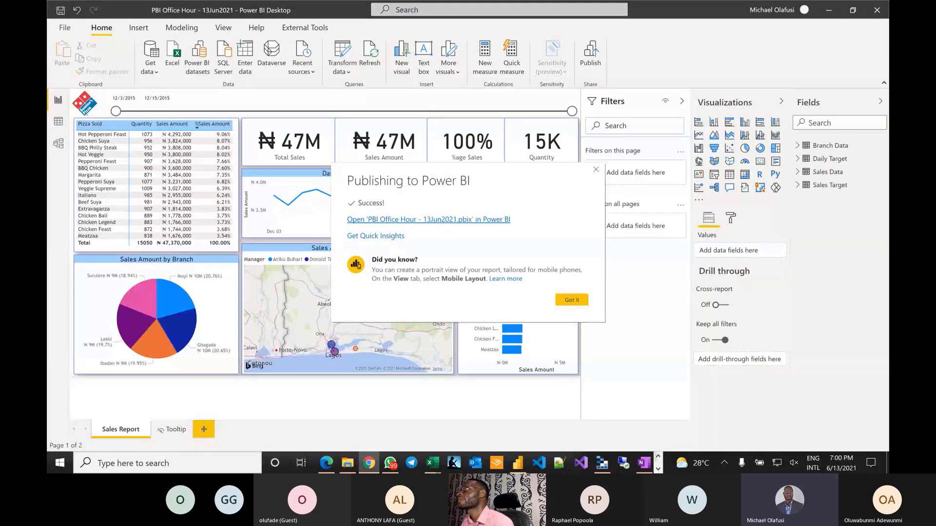
scroll(458, 463, down, 1)
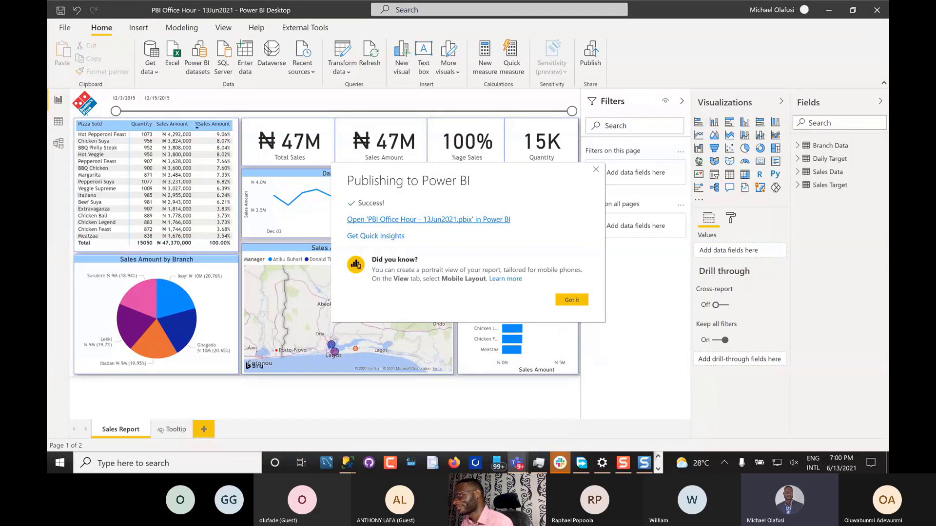
key(alt+Tab)
key(Escape)
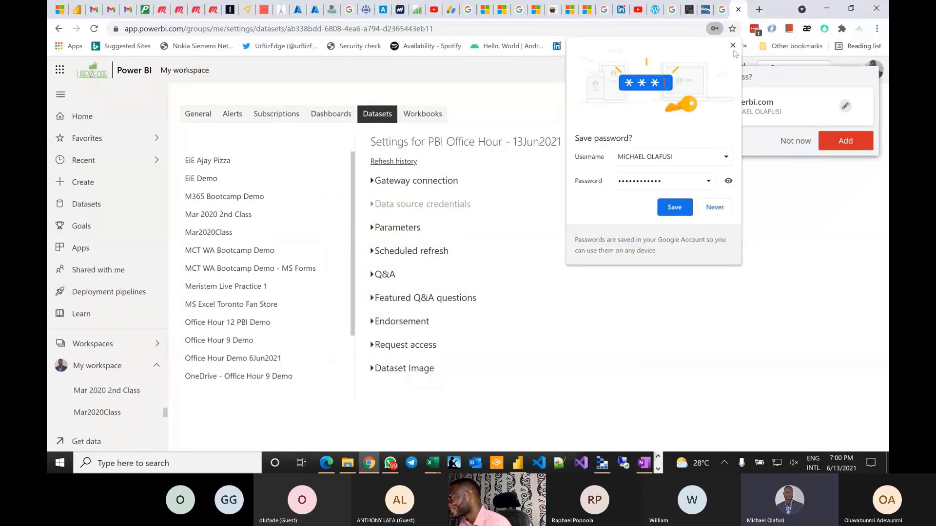
- Dismiss the browser's save-password prompt and start adding sales-data.xlsx to the gateway
click(674, 207)
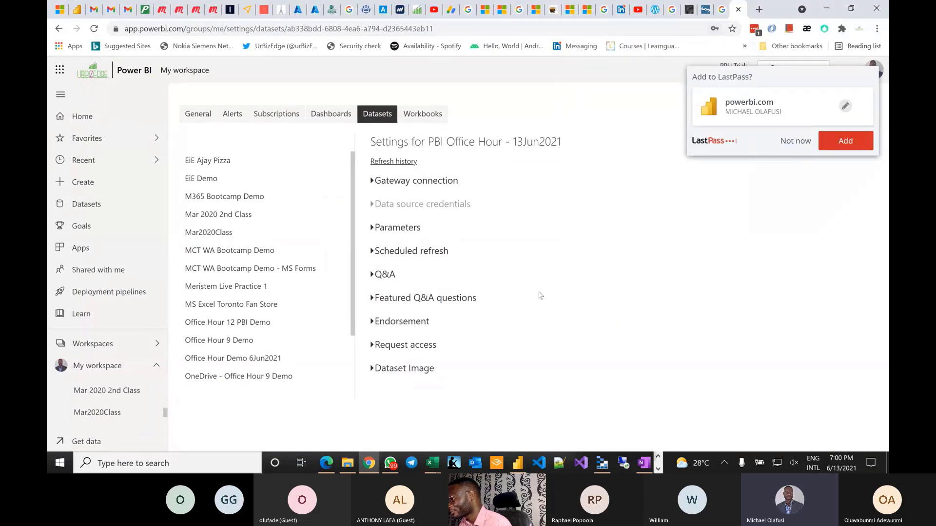
click(797, 143)
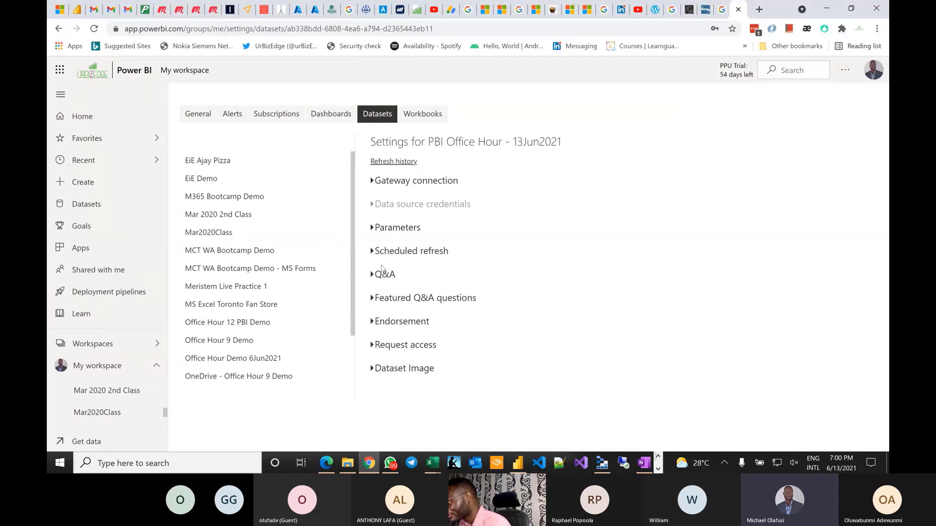
click(372, 181)
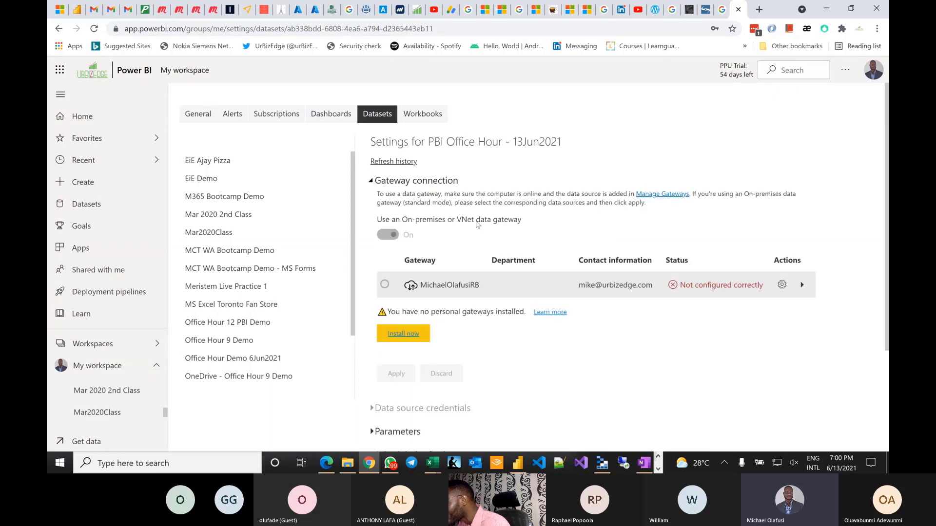
click(801, 285)
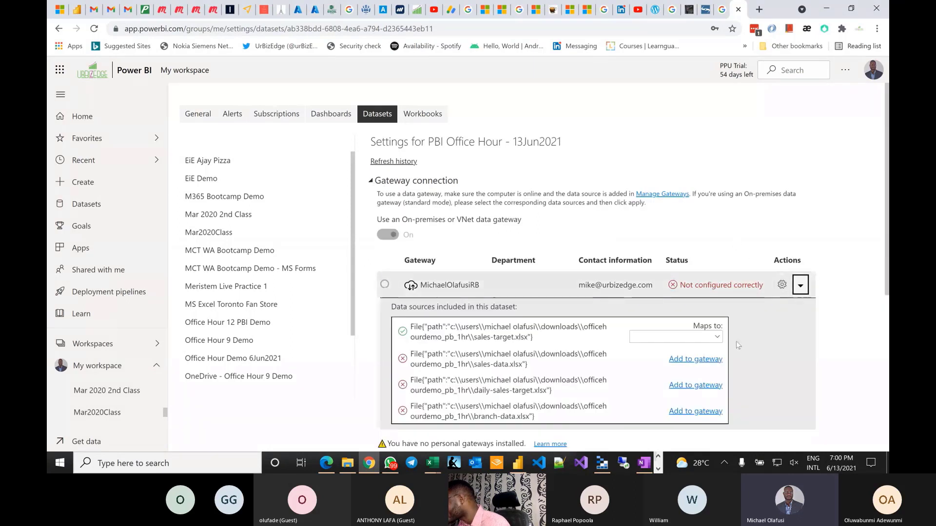
click(698, 361)
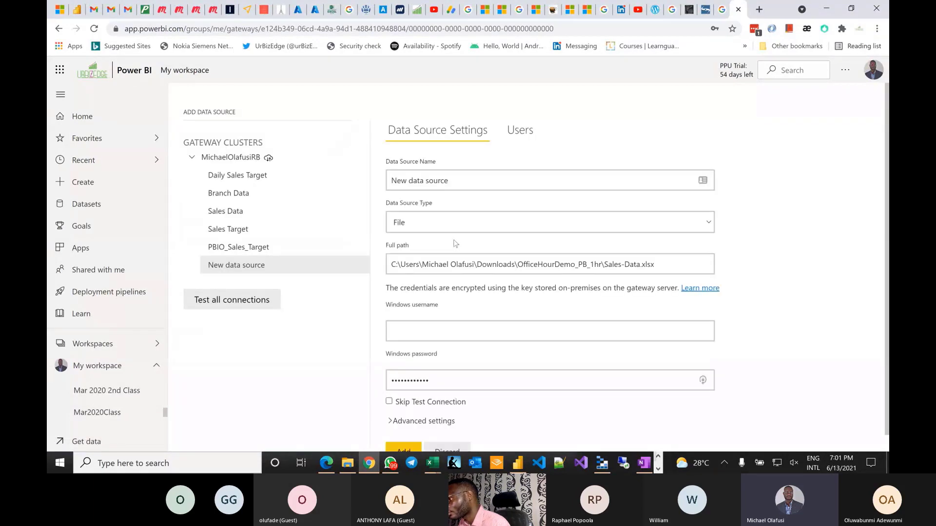
- Enter the Windows username for the new data source
scroll(455, 244, down, 1)
click(429, 313)
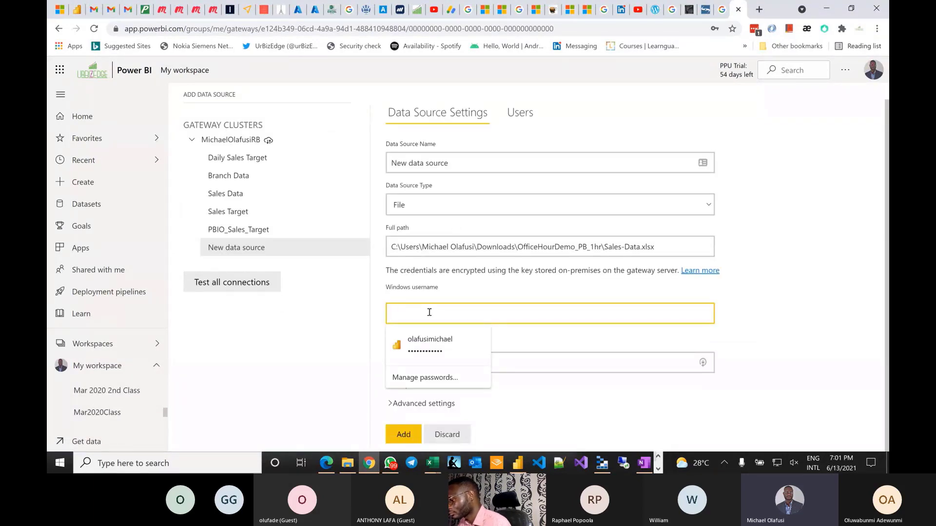
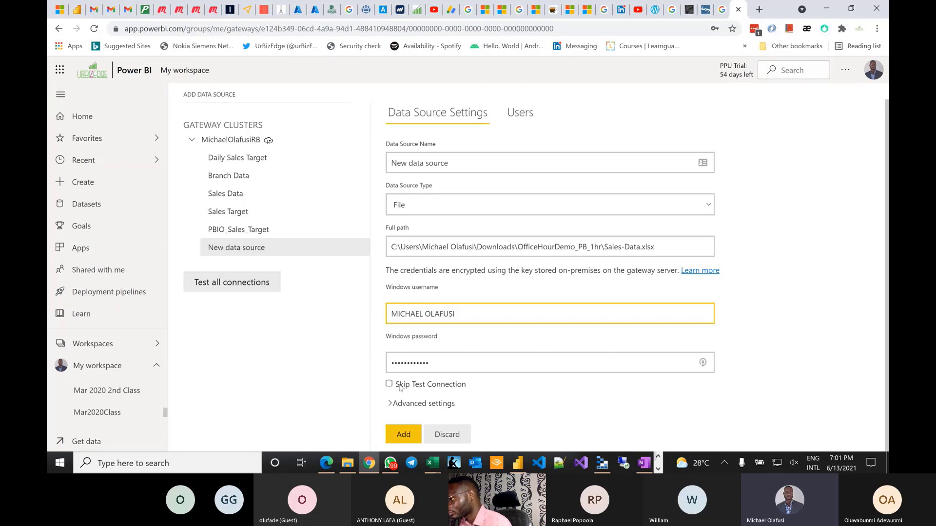
- Name the data source PBIO_SalesData, add it, and re-expand the gateway connection settings
click(464, 165)
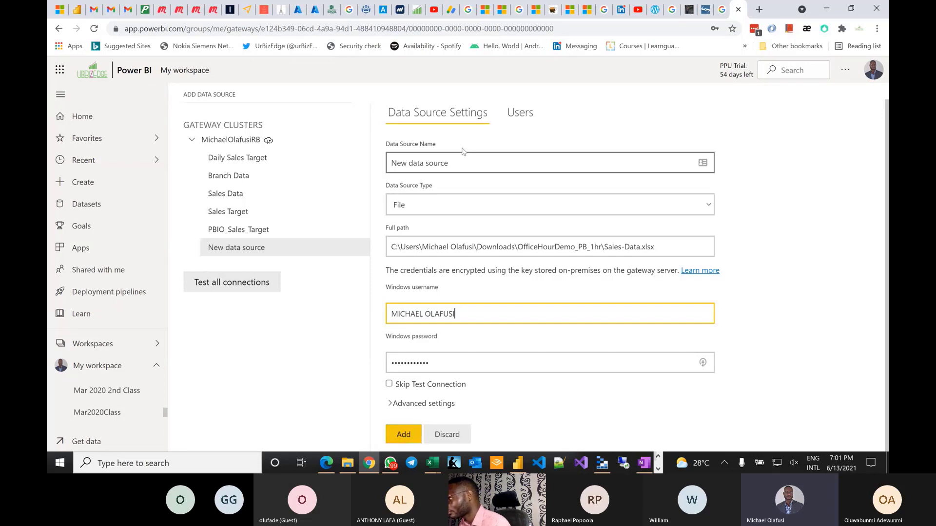
triple_click(463, 161)
text(pb)
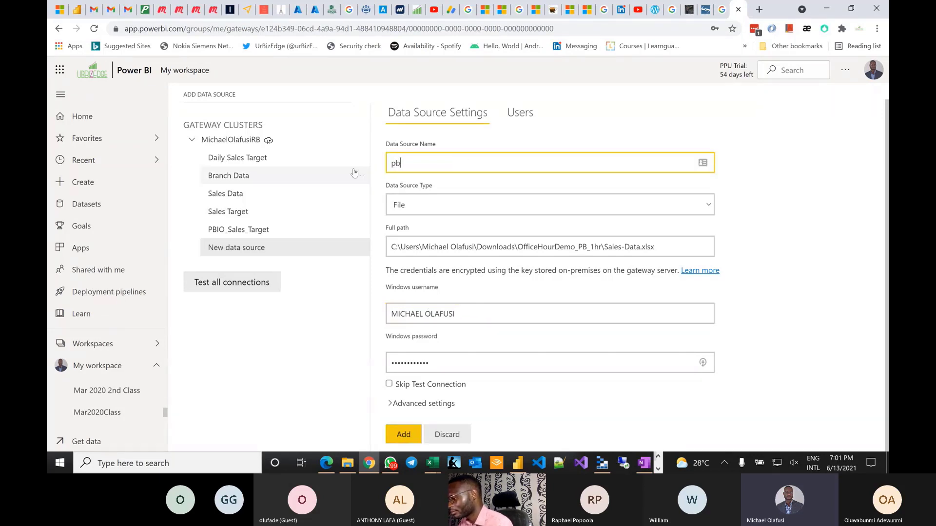
key(BackSpace)
key(BackSpace)
key(BackSpace)
key(BackSpace)
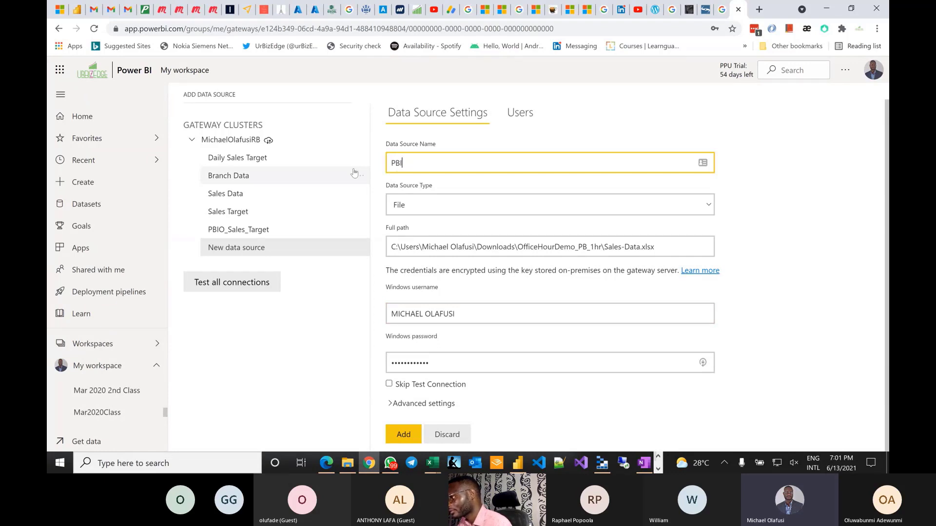
text(PBIO_S)
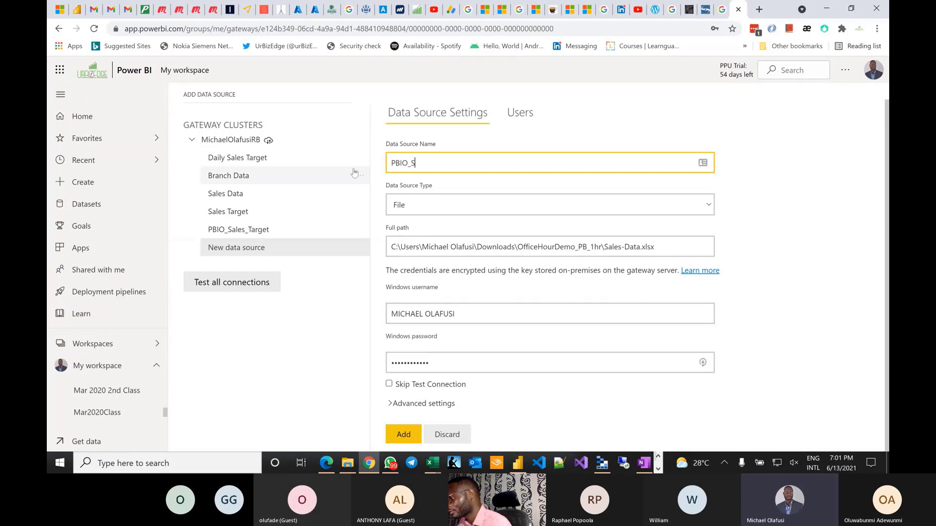
text(alesData)
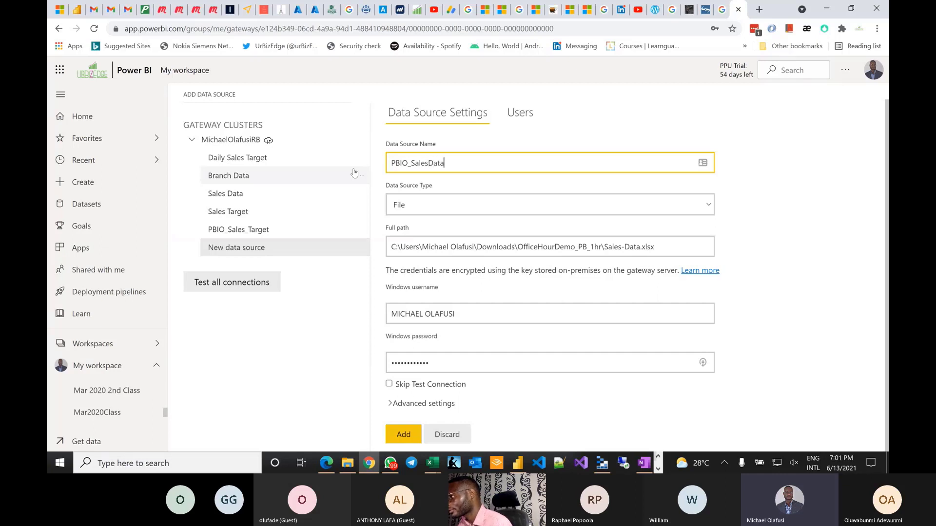
click(408, 433)
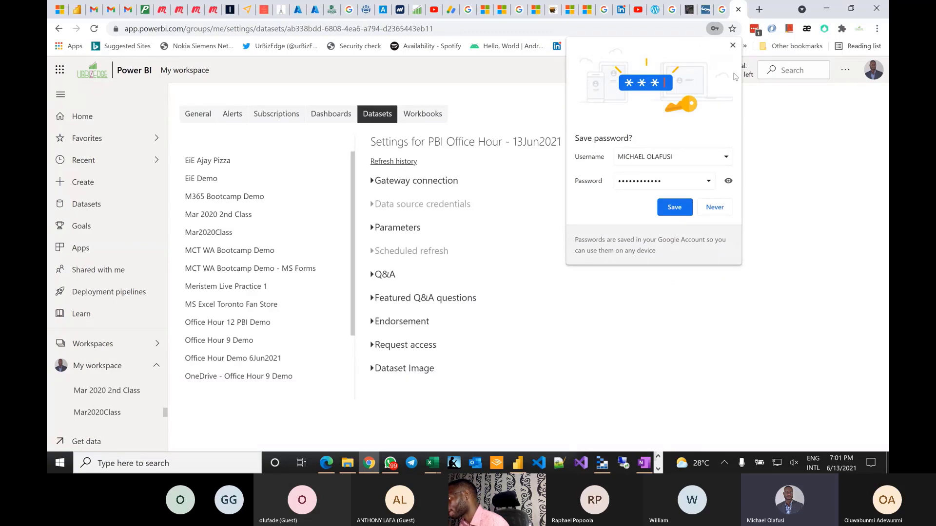
click(732, 46)
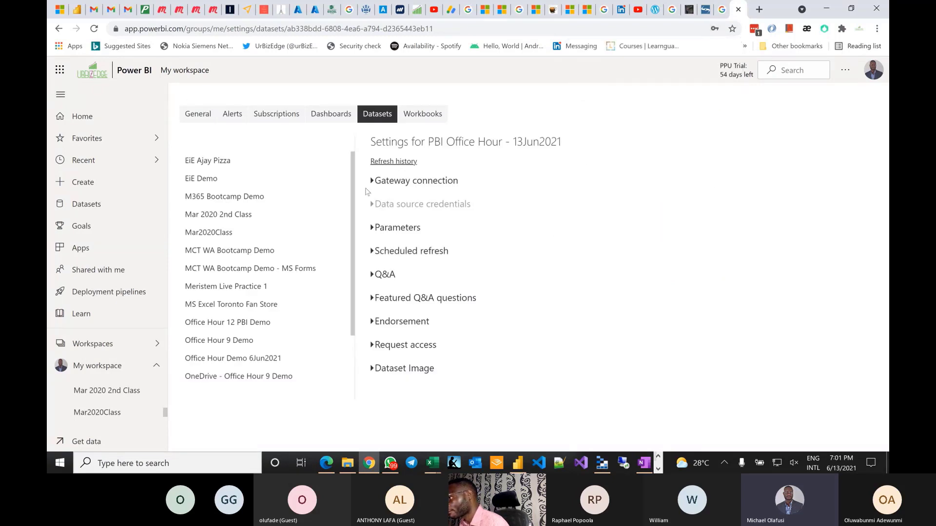
click(375, 182)
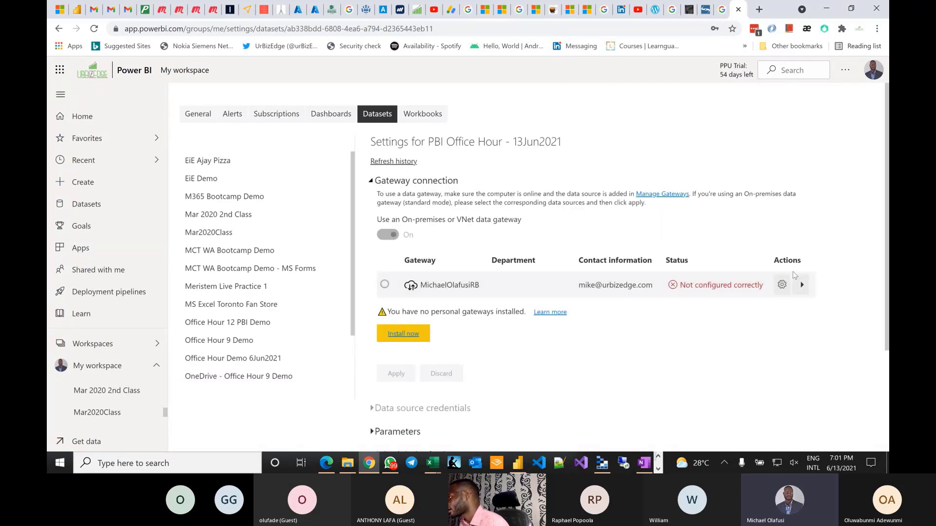
- Start adding daily-sales-target.xlsx to the gateway and name the source PBIO_DailyTarget
click(802, 285)
click(702, 395)
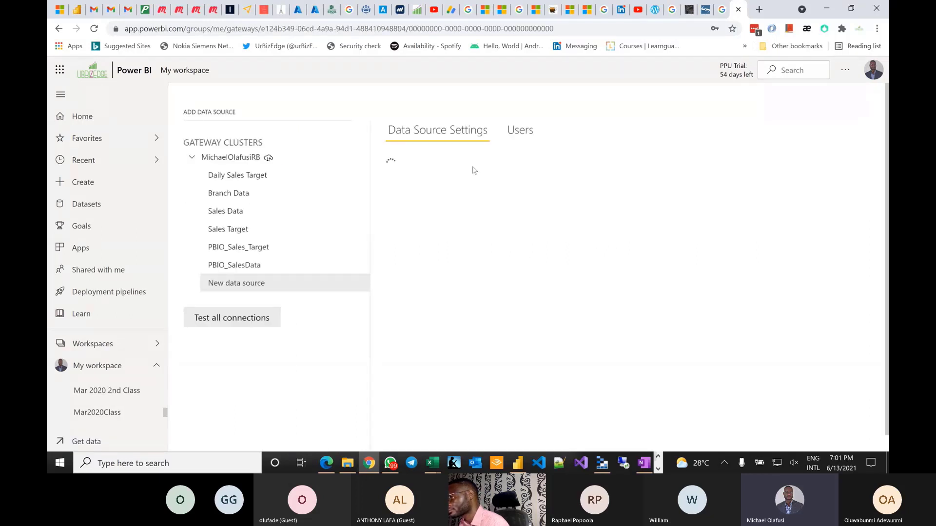
triple_click(460, 181)
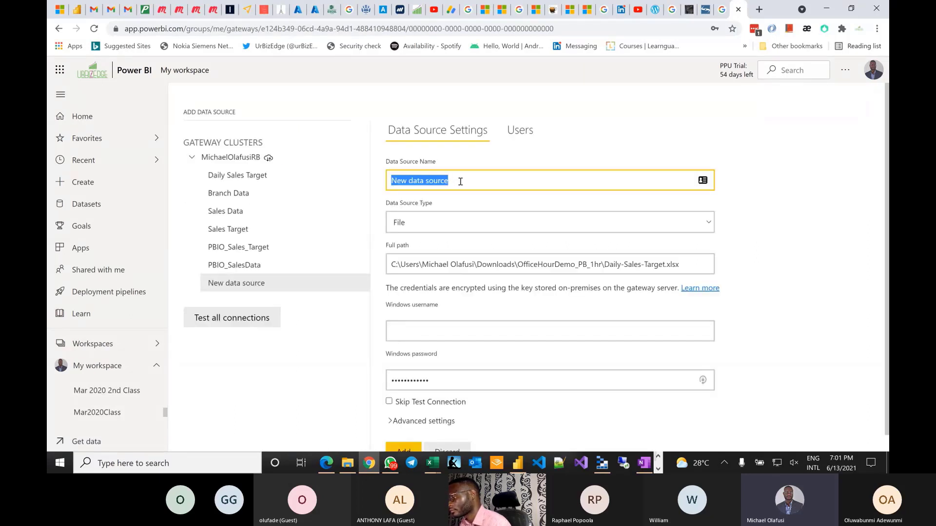
text(pb)
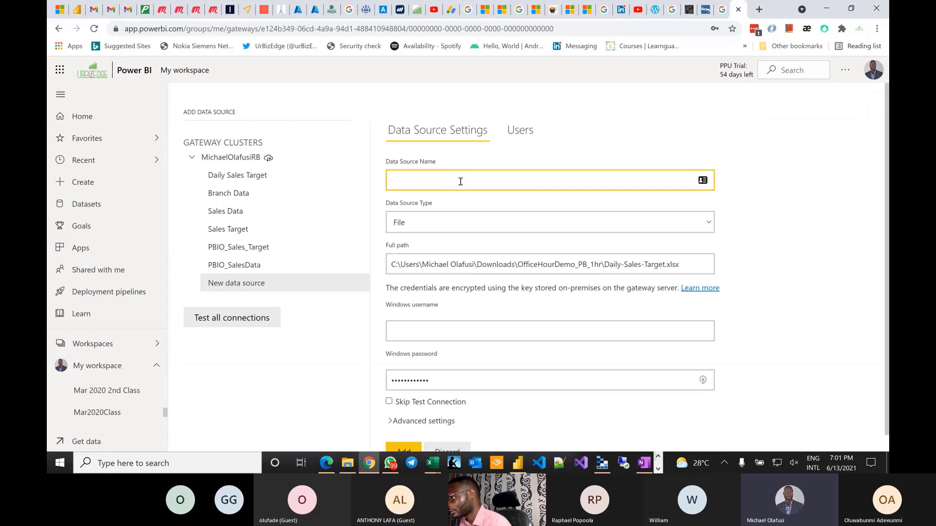
text(BIO)
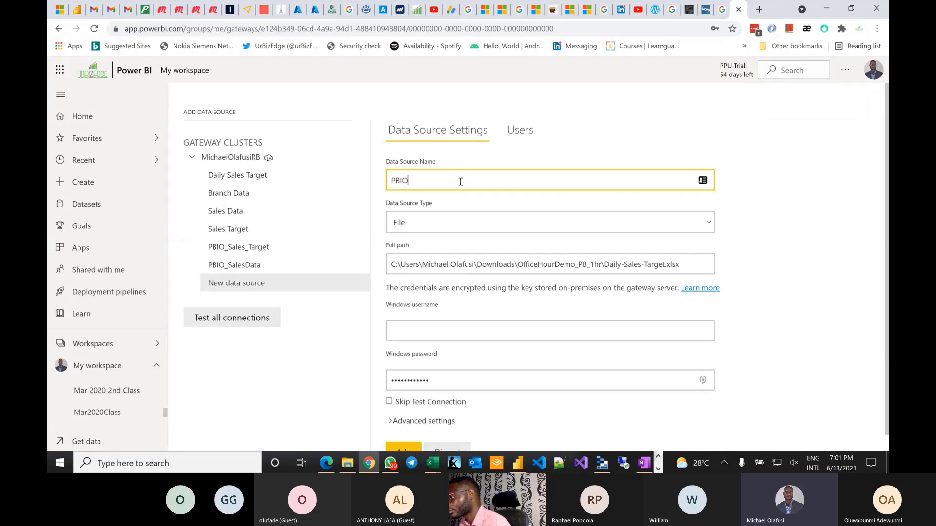
text(_Da)
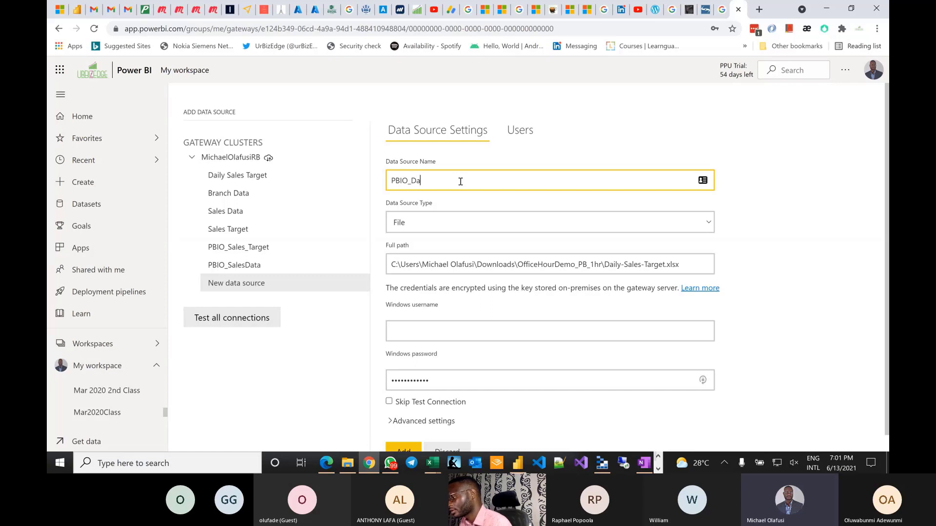
text(ilyTare)
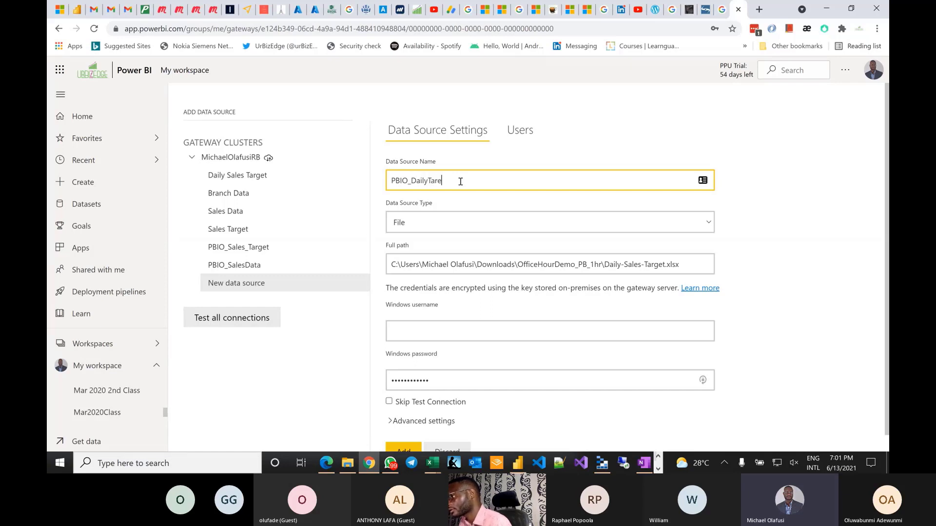
key(BackSpace)
text(get)
- Enter the Windows username in the credentials and add the data source
click(461, 379)
click(427, 322)
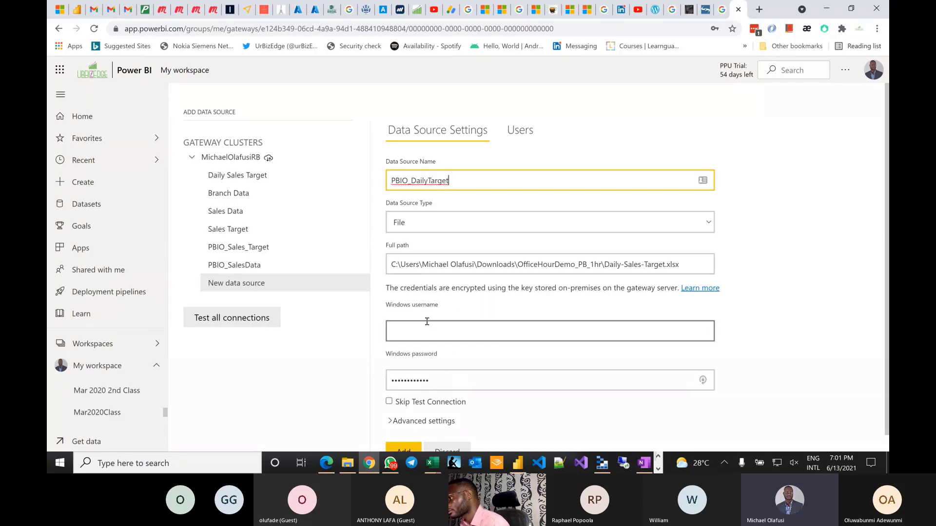
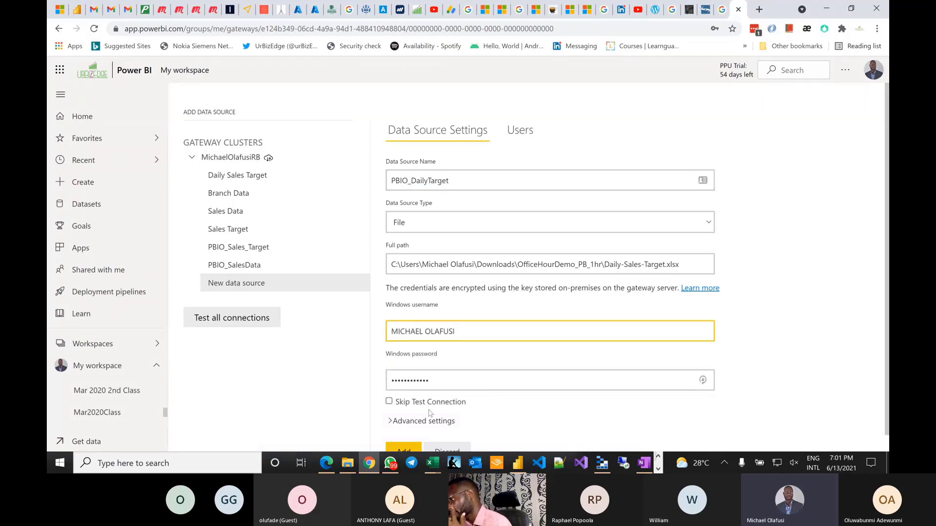
click(404, 449)
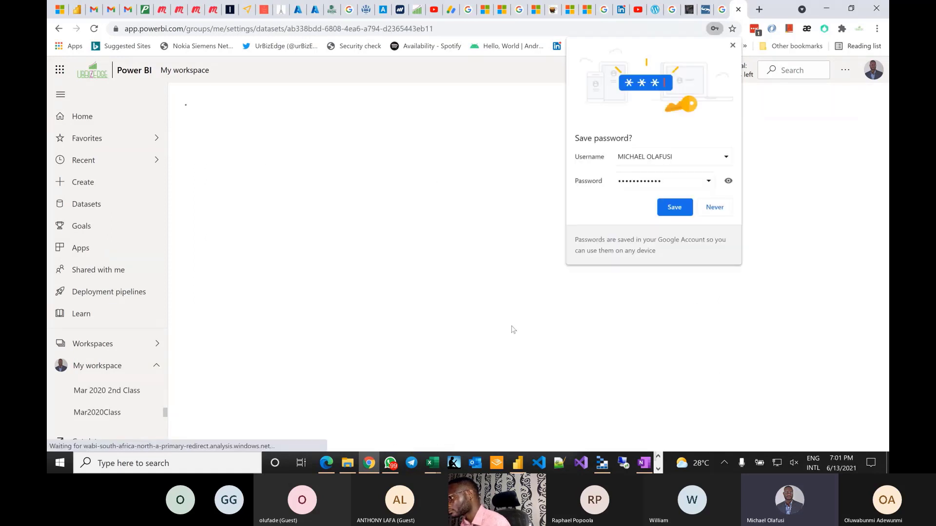
- Start adding branch-data.xlsx to the gateway and name the source PBIO_BranchData
click(678, 211)
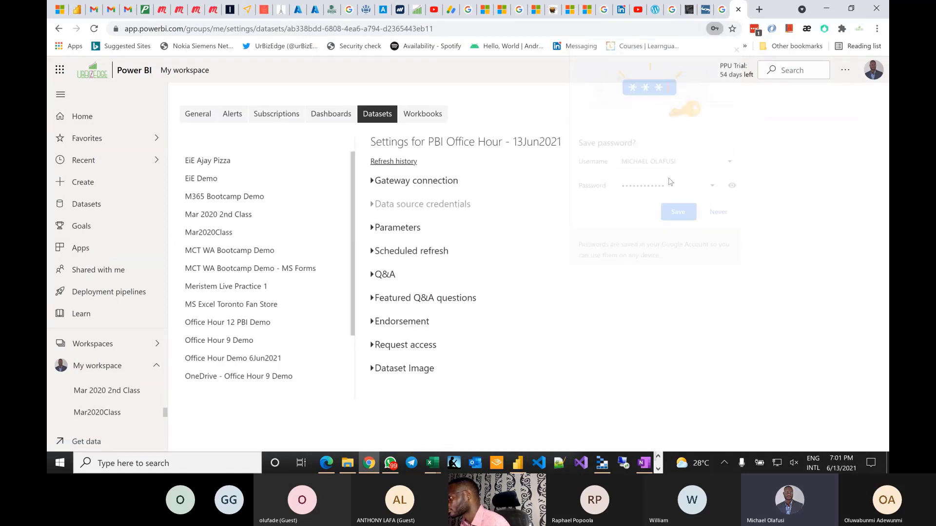
click(407, 181)
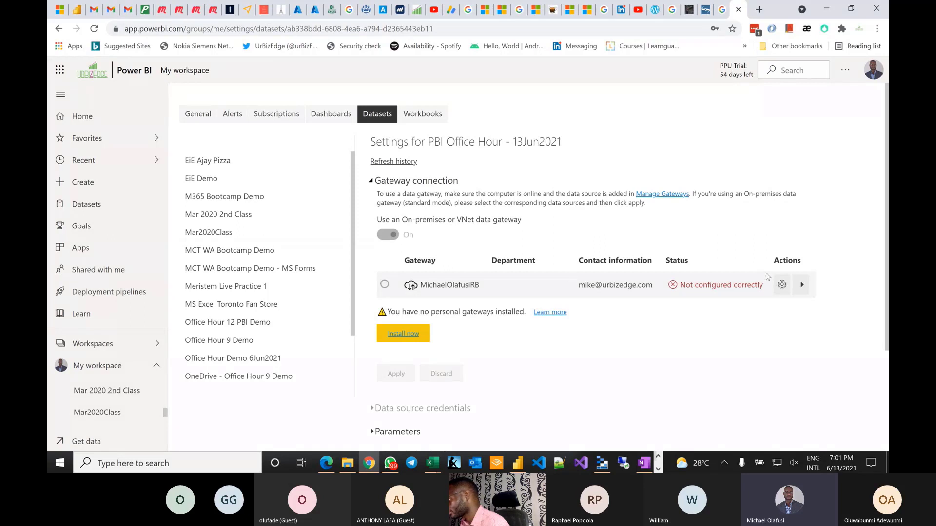
click(802, 284)
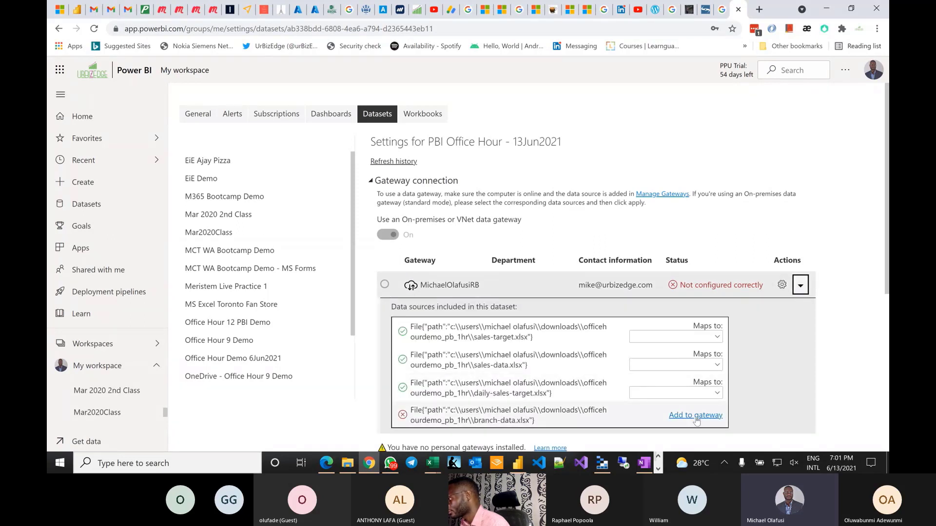
click(694, 415)
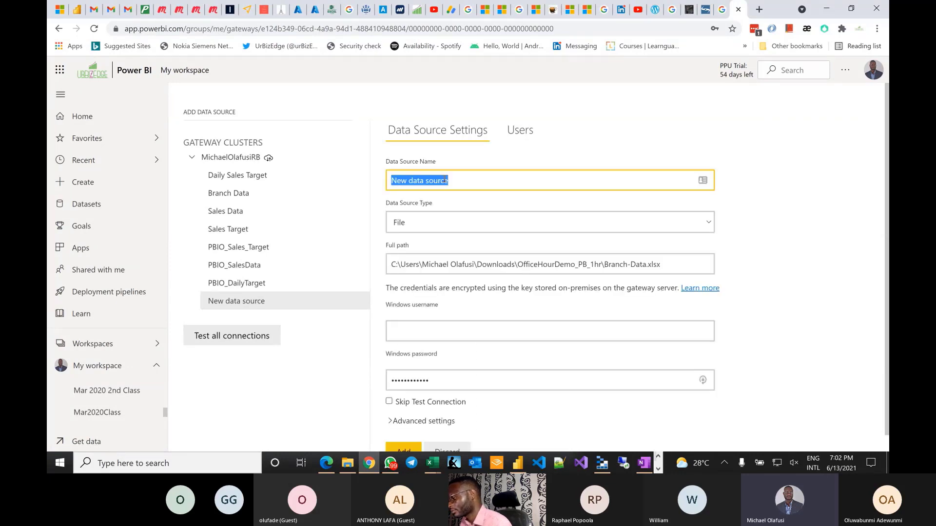
text(PBI)
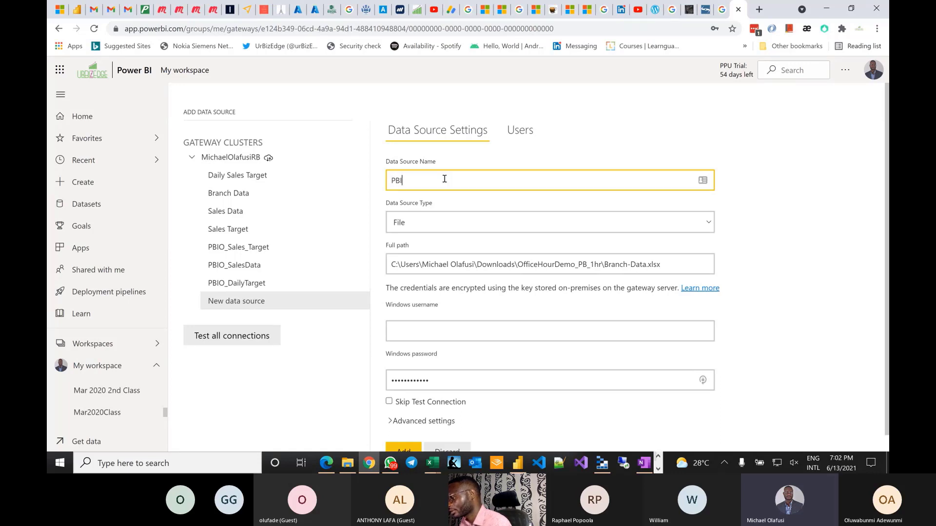
text(O_)
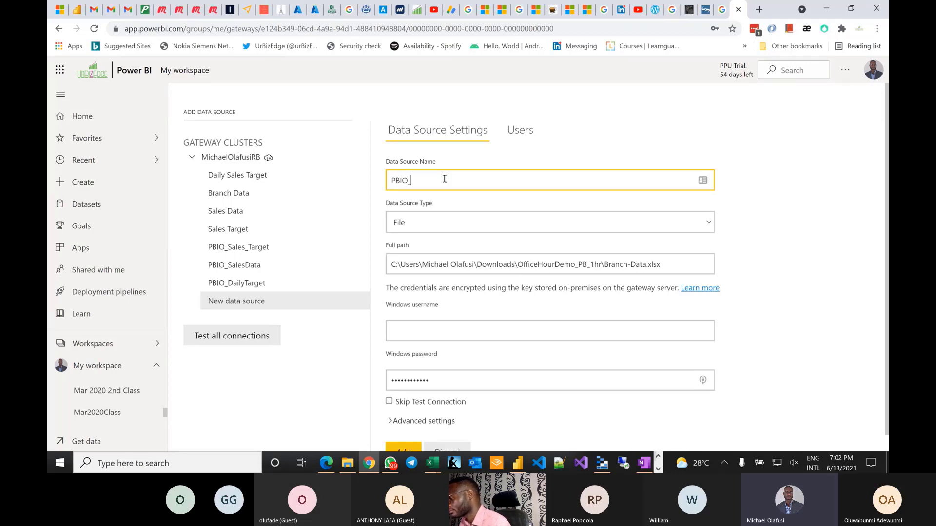
text(BranchData)
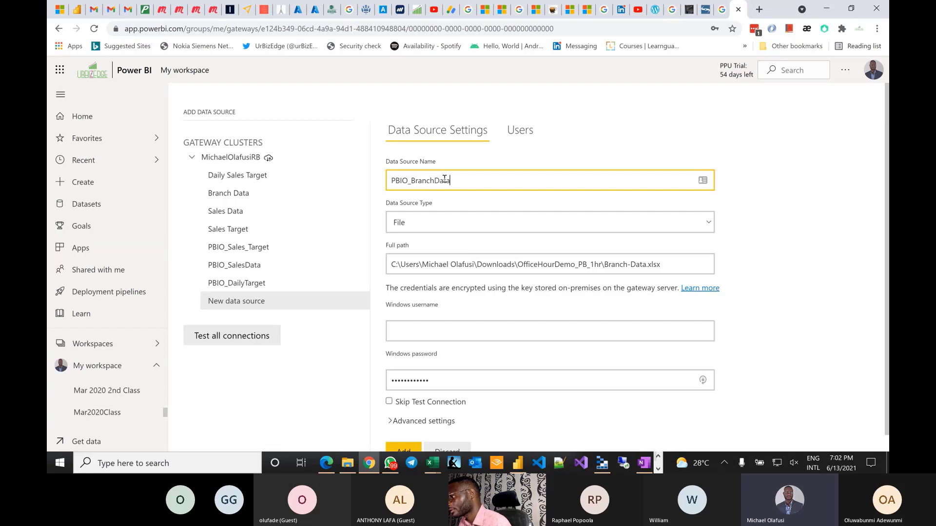
- Enter the Windows username and add the PBIO_BranchData data source
click(452, 330)
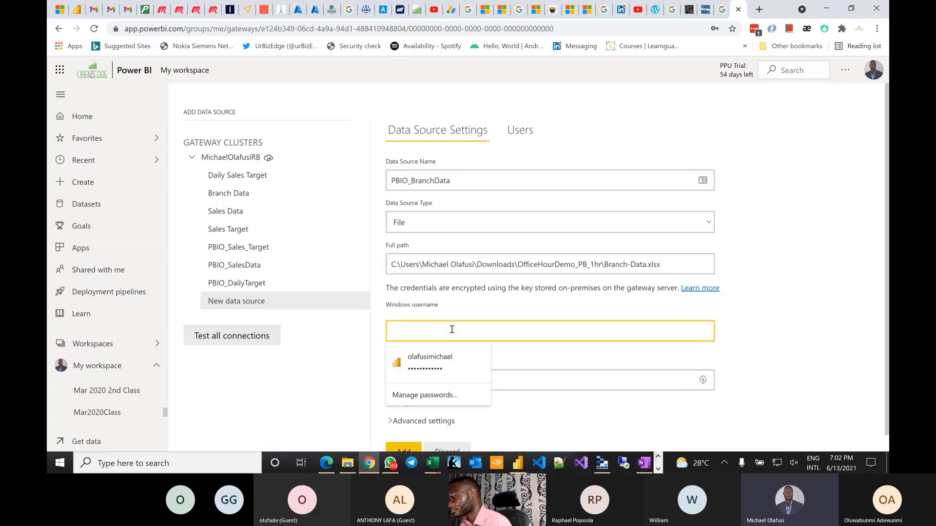
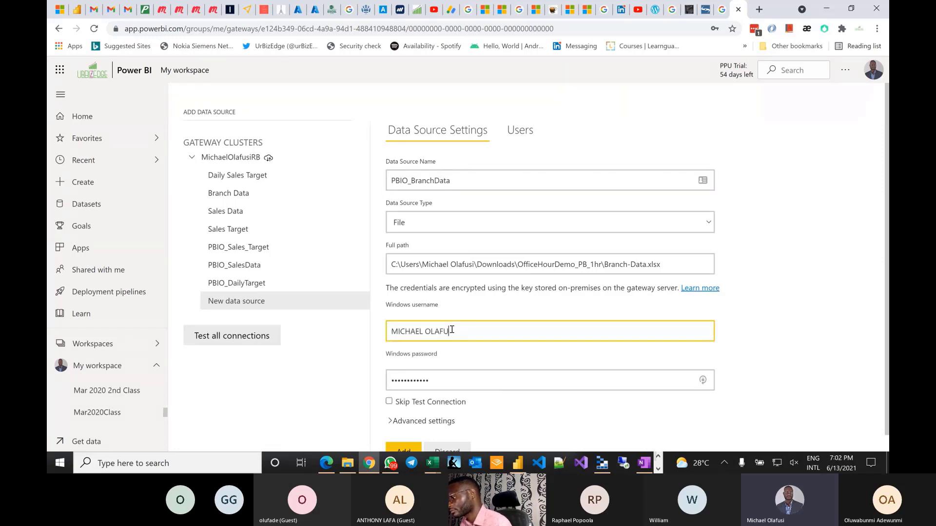
scroll(439, 381, down, 1)
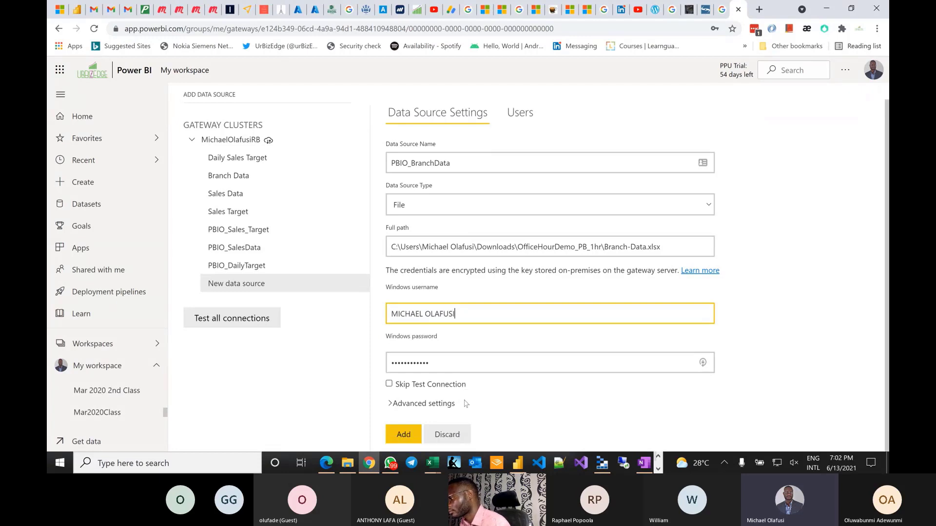
click(414, 428)
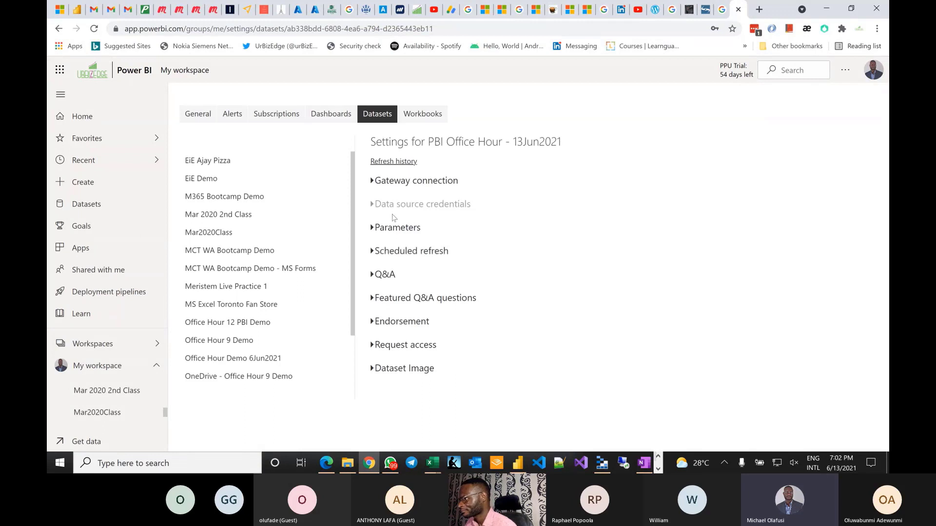
- Map sales-target, sales-data, daily-sales-target and branch-data files to their PBIO gateway sources and apply
click(379, 184)
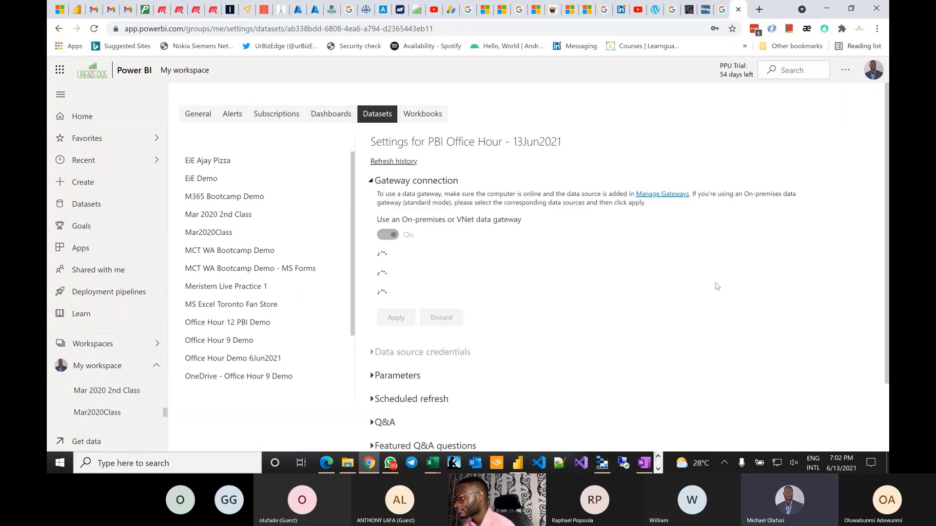
click(675, 347)
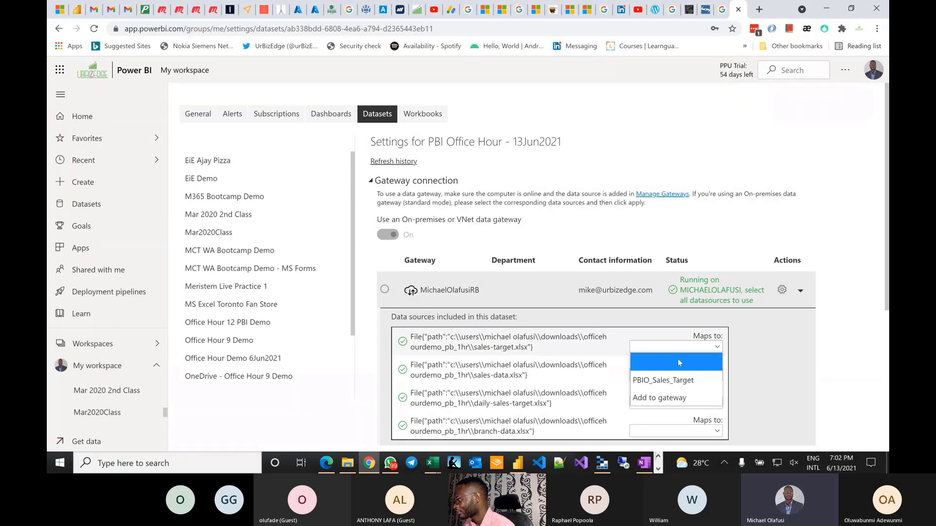
click(675, 383)
click(675, 374)
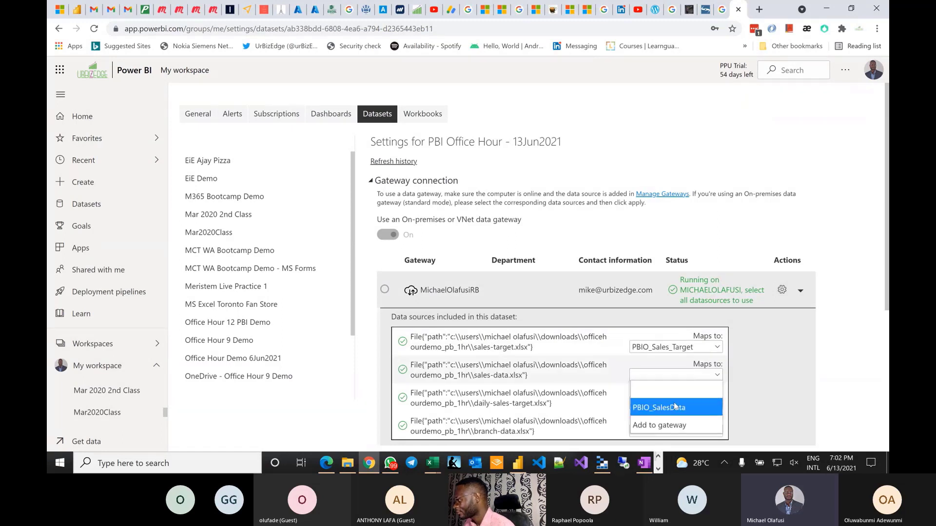
click(676, 408)
click(676, 406)
click(676, 372)
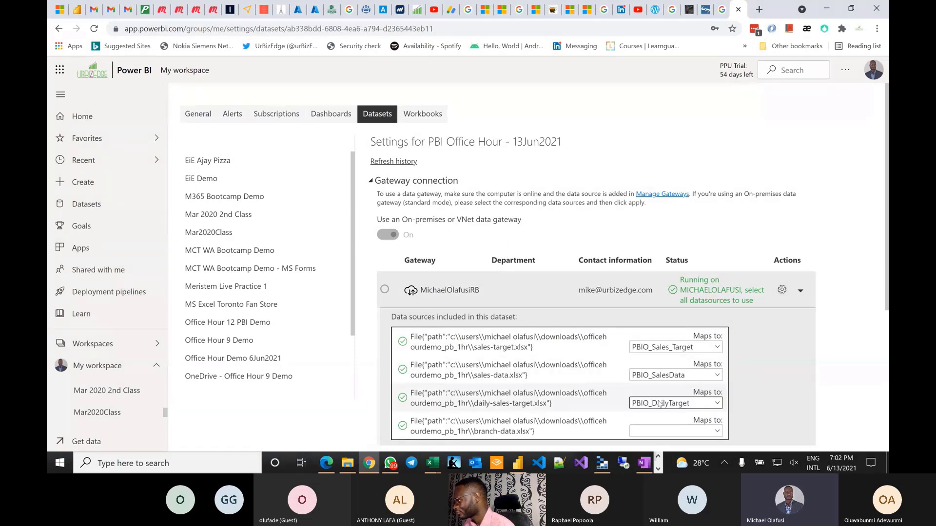
click(667, 430)
click(662, 398)
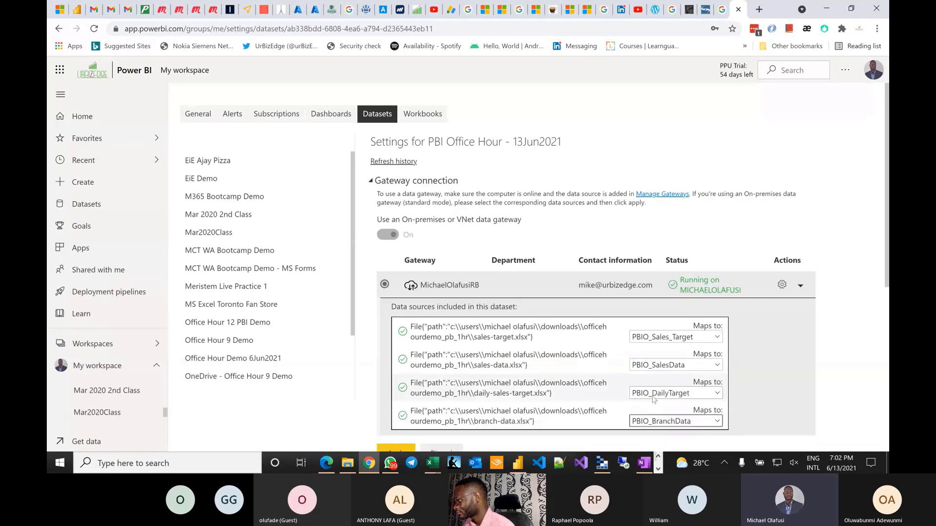
scroll(409, 326, down, 3)
click(409, 325)
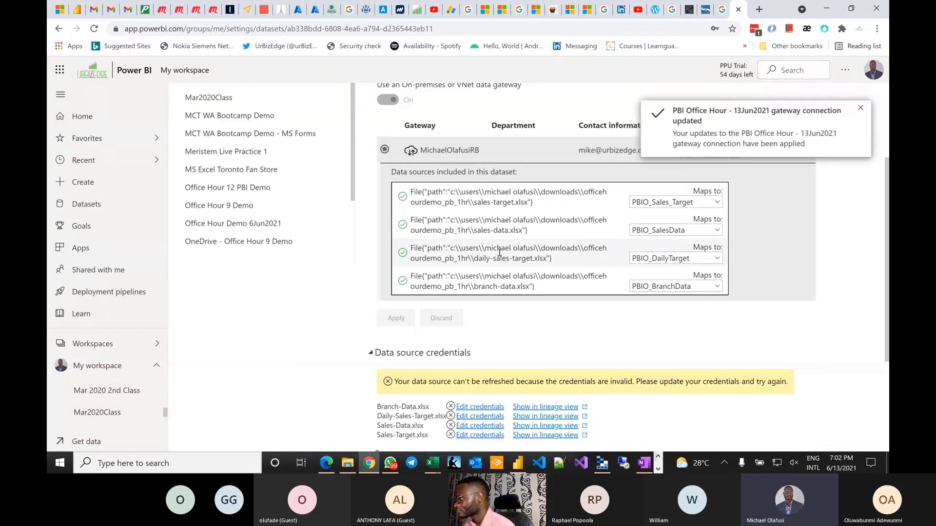
scroll(518, 244, down, 3)
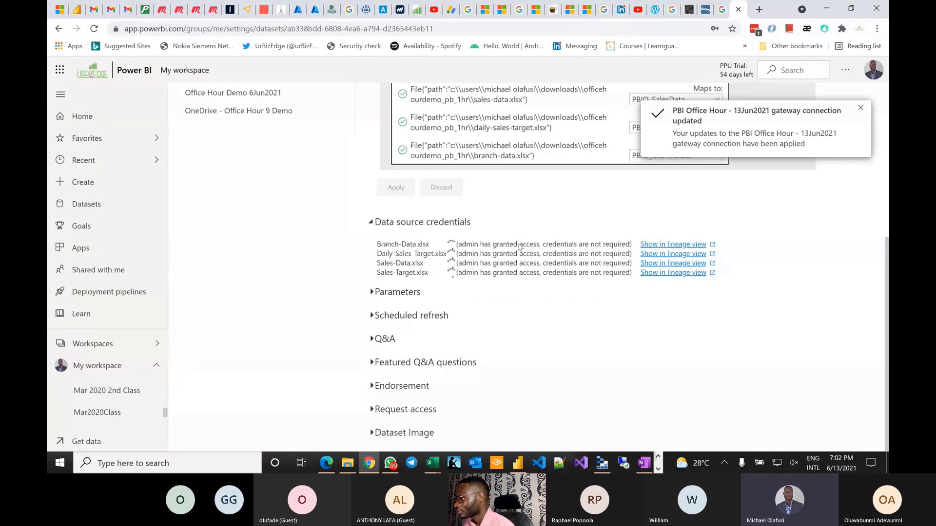
- Turn on scheduled refresh with a daily 7:30 AM refresh time and apply
click(374, 317)
click(405, 341)
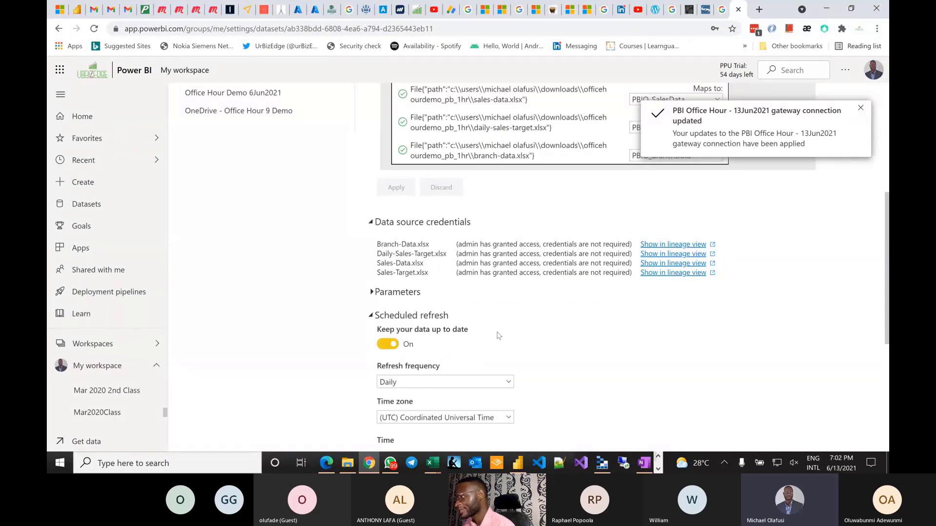
scroll(511, 347, down, 5)
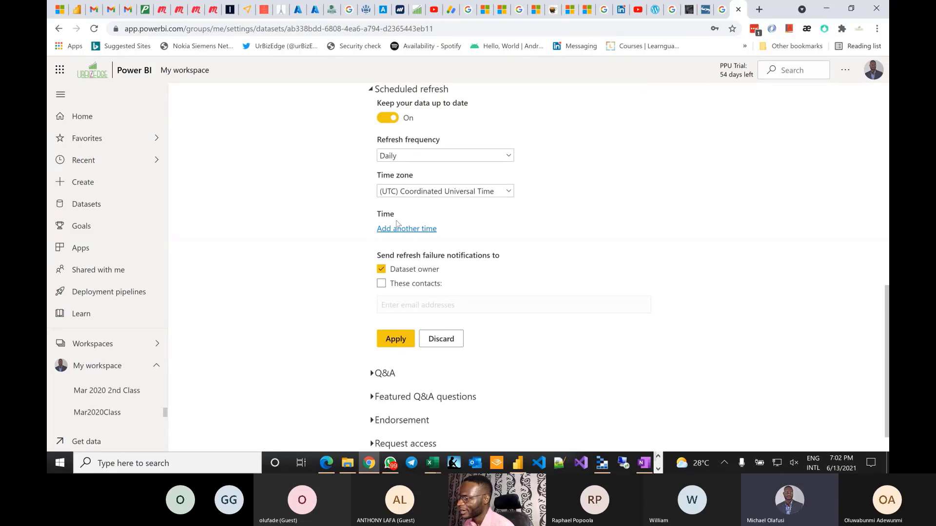
click(401, 229)
click(396, 229)
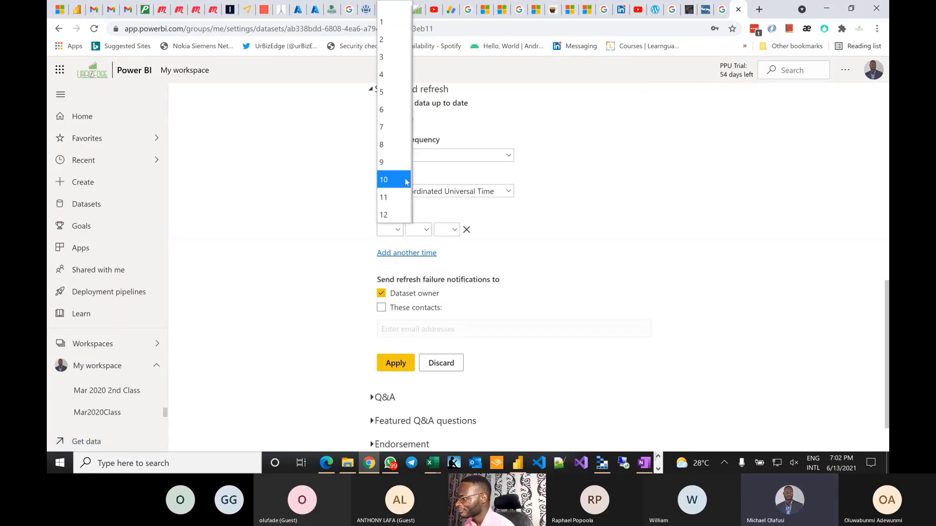
click(395, 127)
click(417, 230)
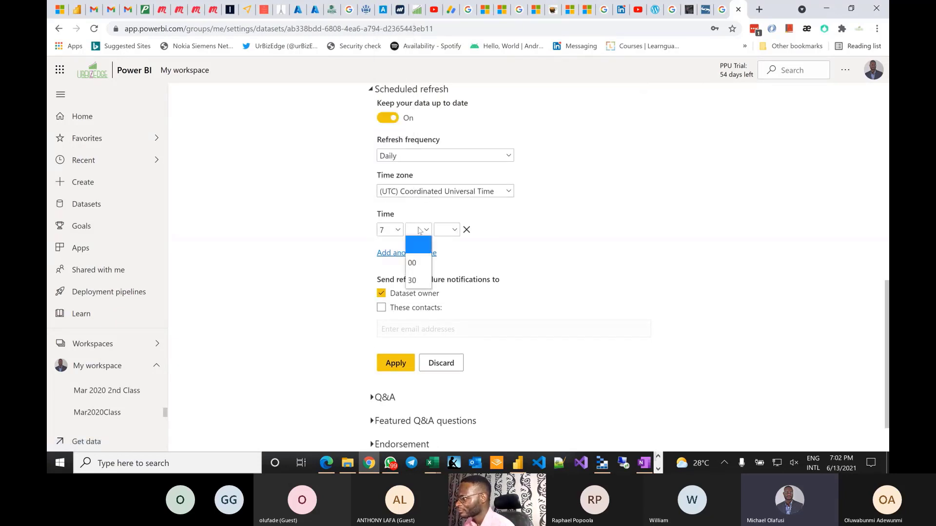
click(418, 273)
click(451, 234)
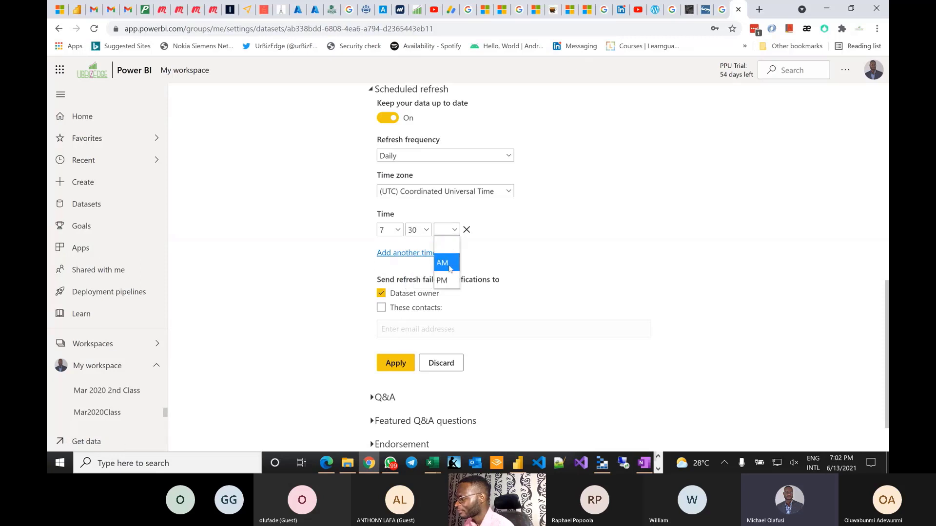
click(449, 267)
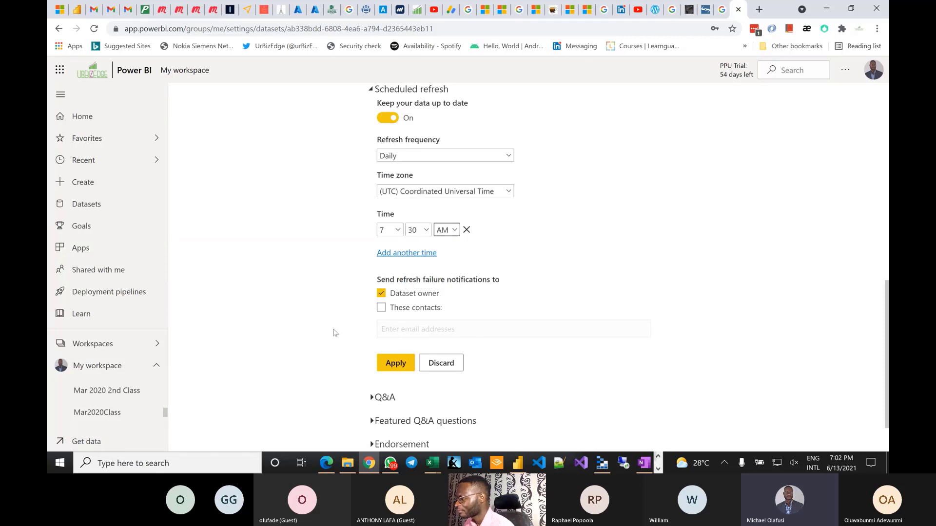
click(407, 363)
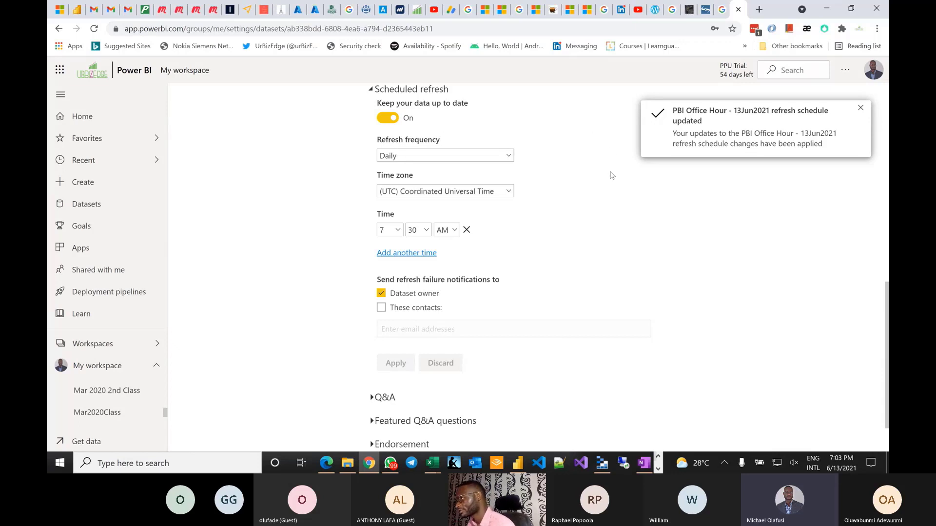
- Add an extra refresh time slot and then remove it
click(407, 254)
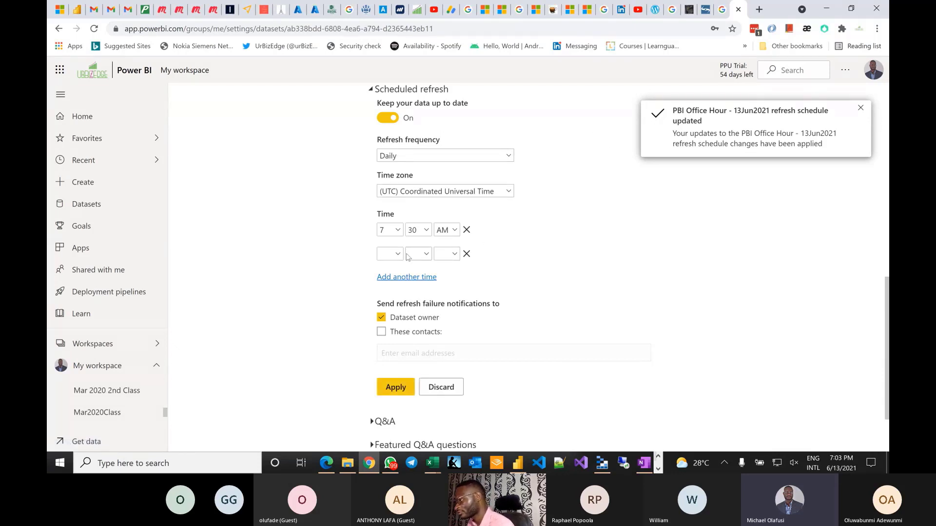
click(466, 254)
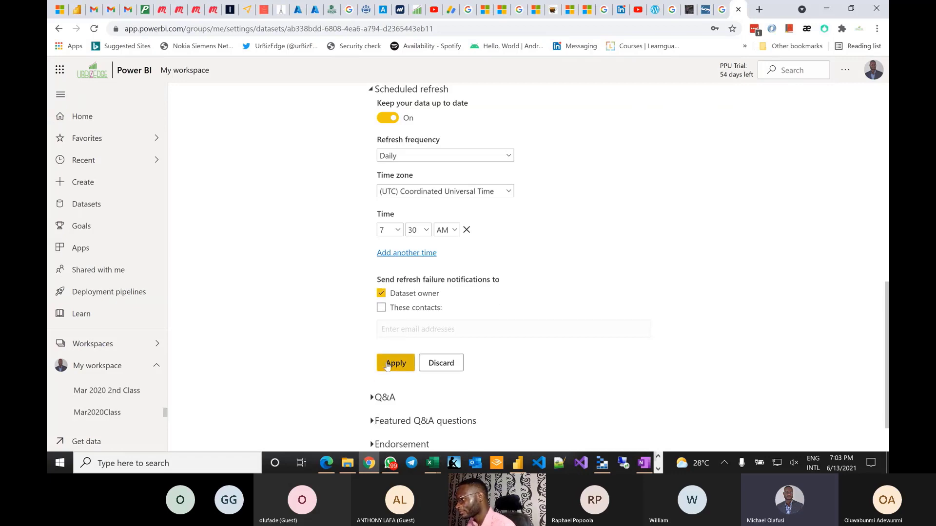
scroll(515, 239, up, 1)
scroll(516, 239, up, 10)
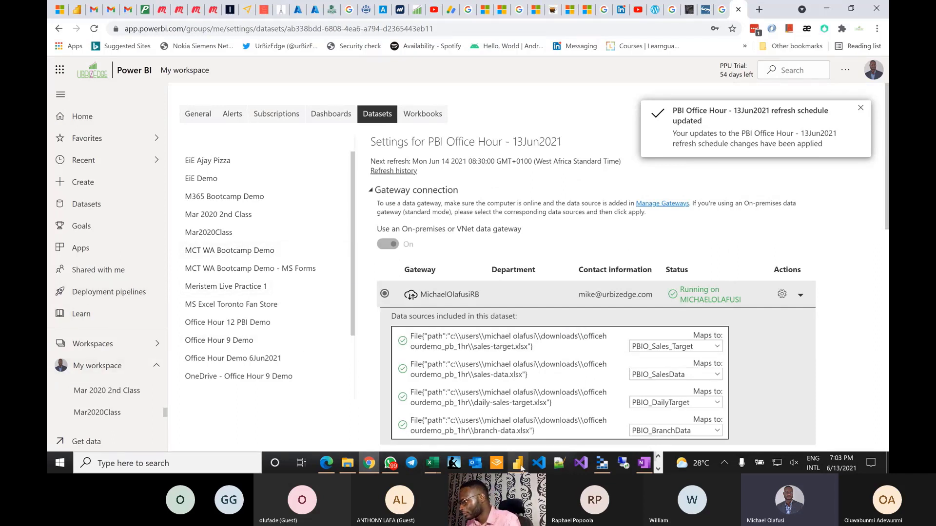
- Dismiss Power BI Desktop's publish success message and close the report window
click(518, 412)
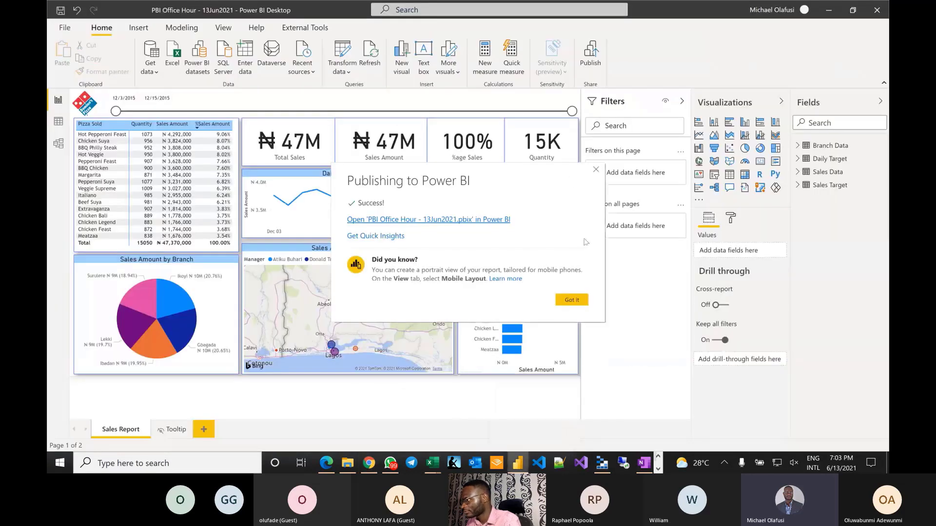
click(579, 298)
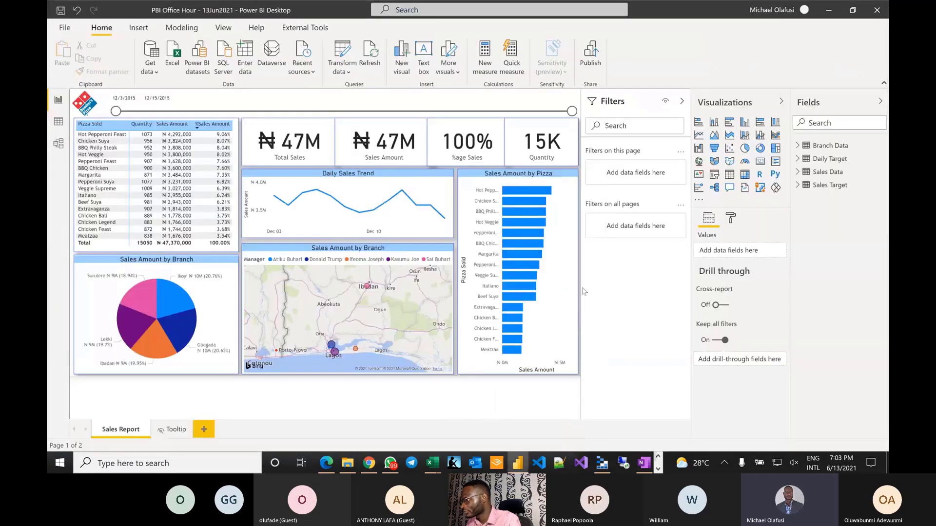
click(876, 11)
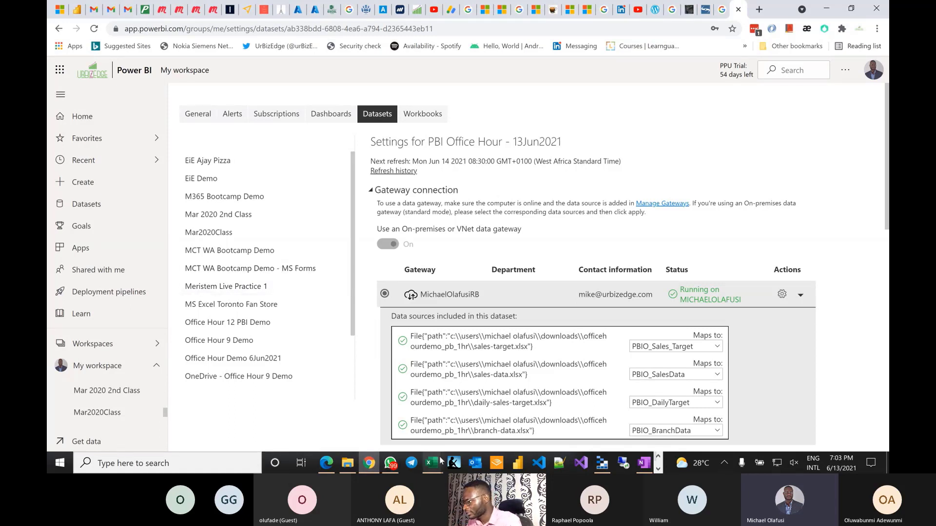
- In Branch-Data.xlsx, replace the Gbagada branch manager in D5 with the new manager's name
mouse_move(433, 462)
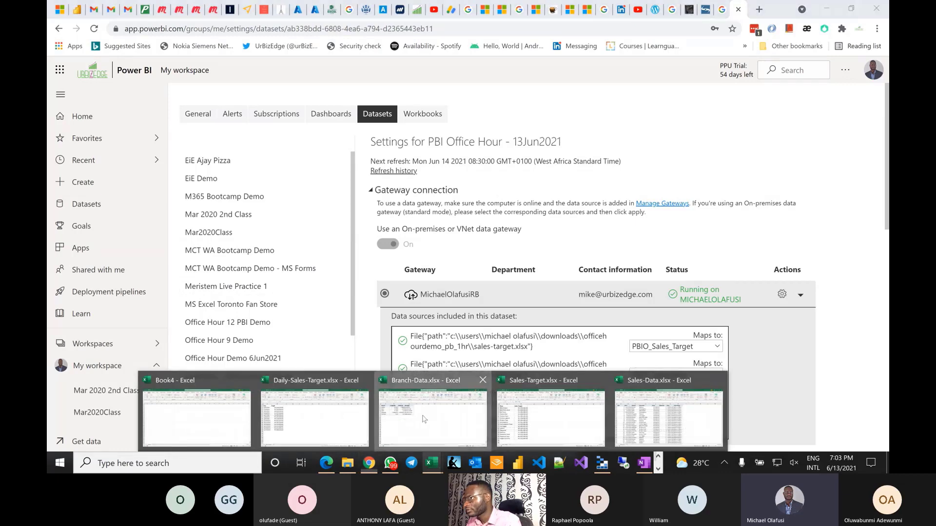
click(424, 420)
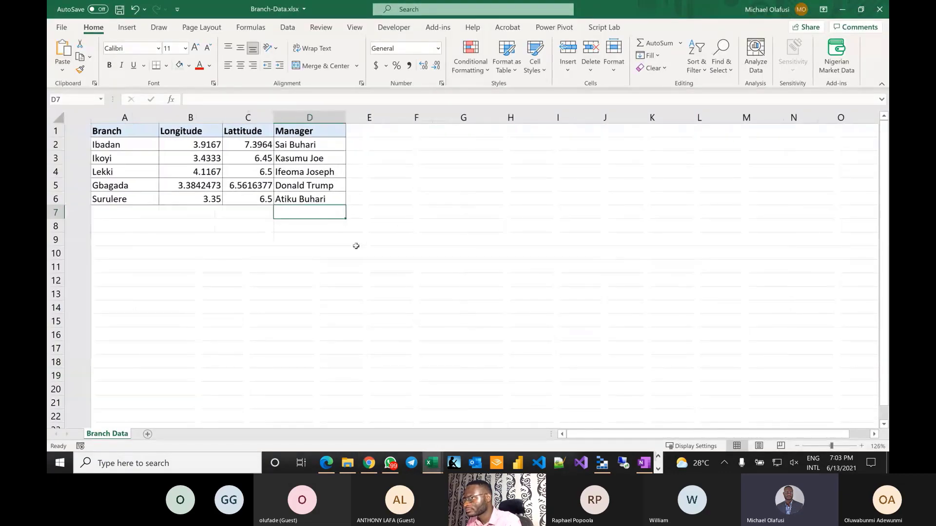
click(287, 185)
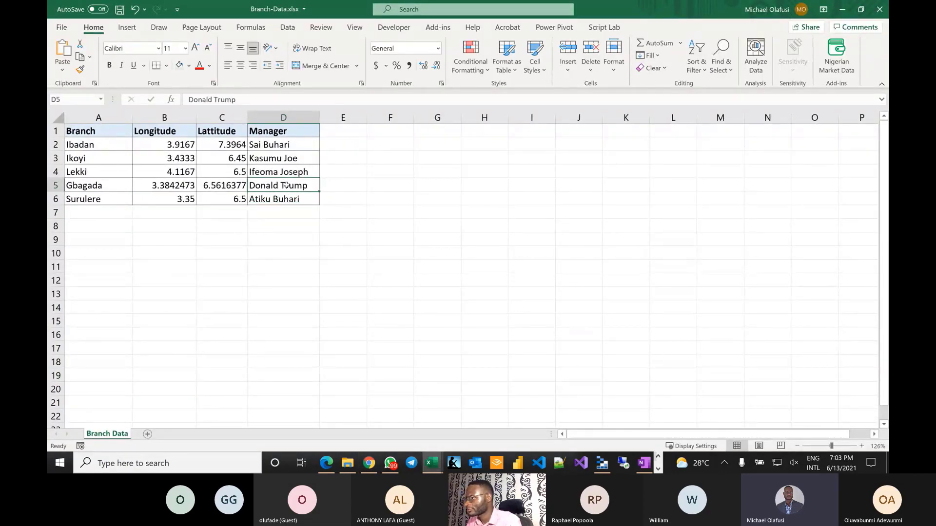
key(Delete)
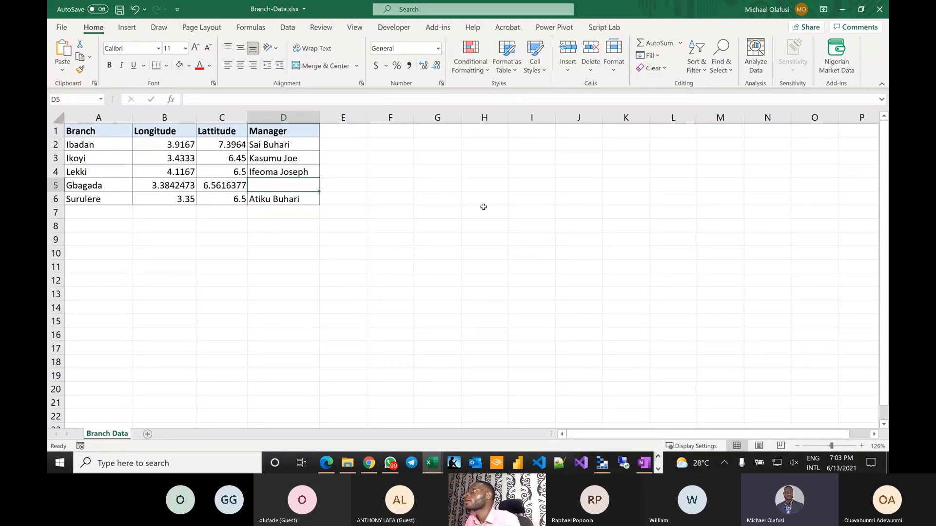
text(rA)
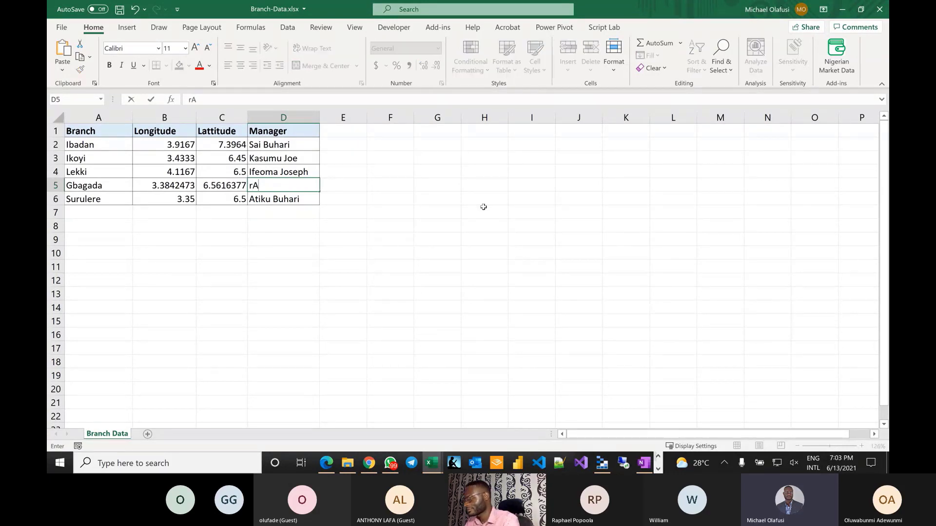
key(BackSpace)
key(BackSpace)
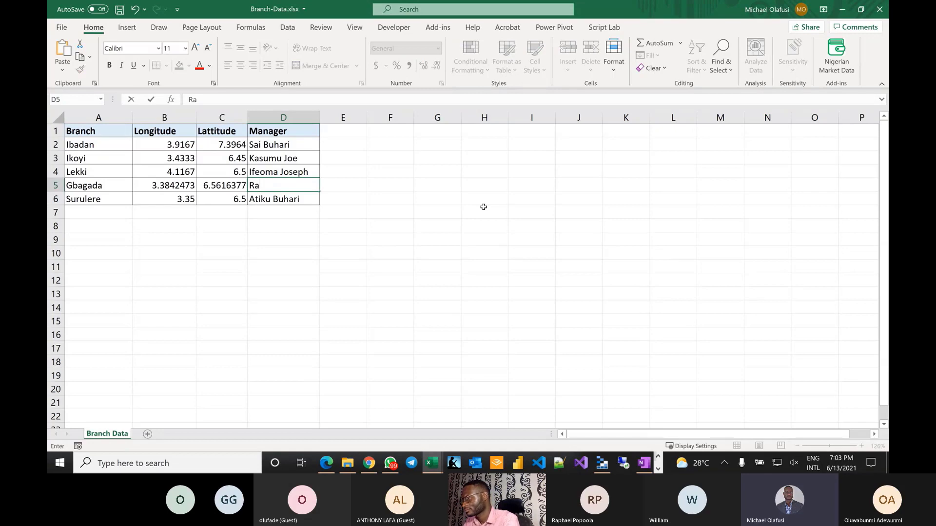
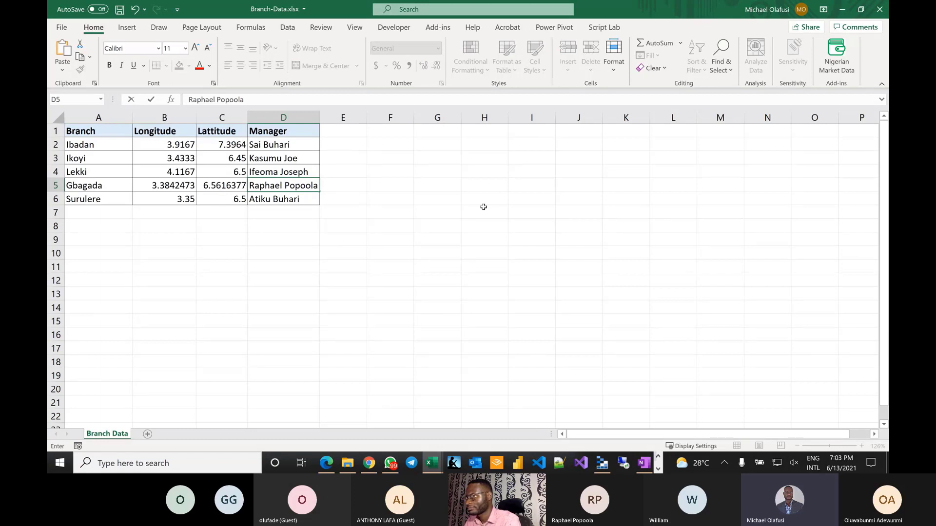
key(Return)
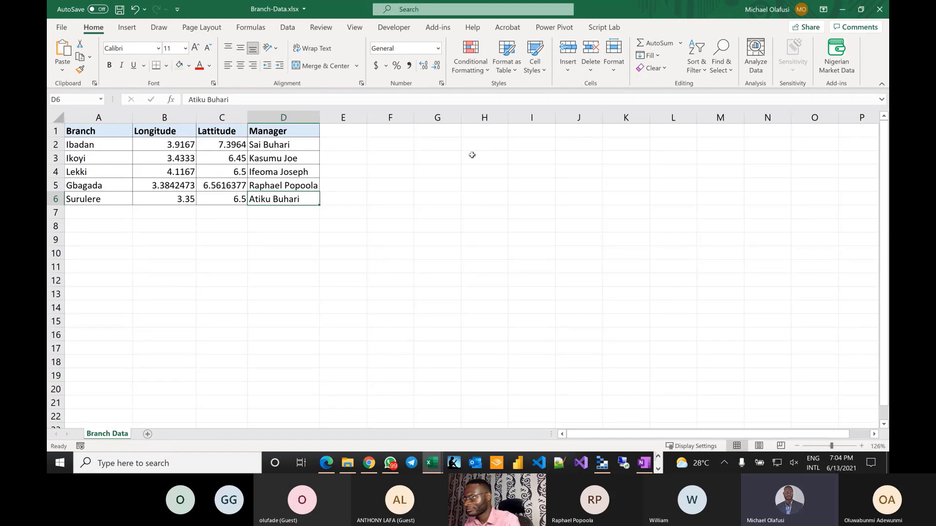
- Enter the new Ibadan branch manager's name in D2
click(290, 145)
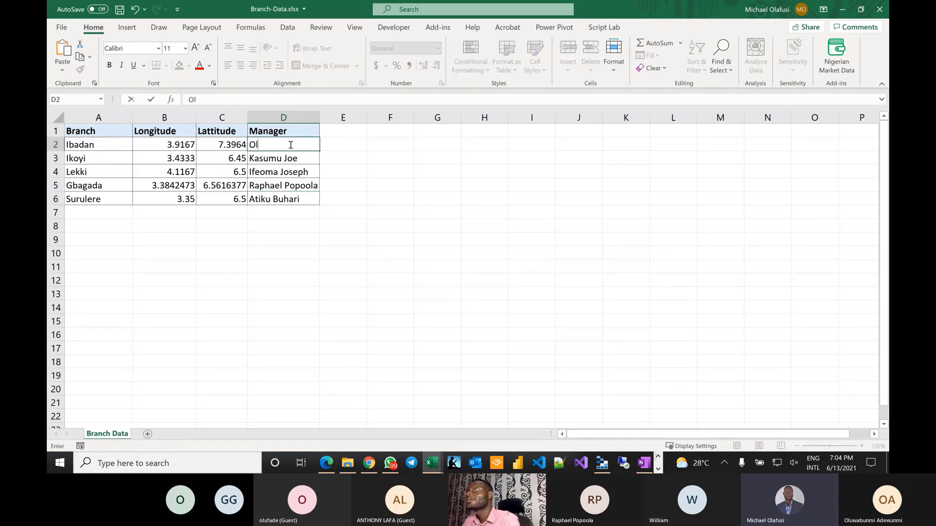
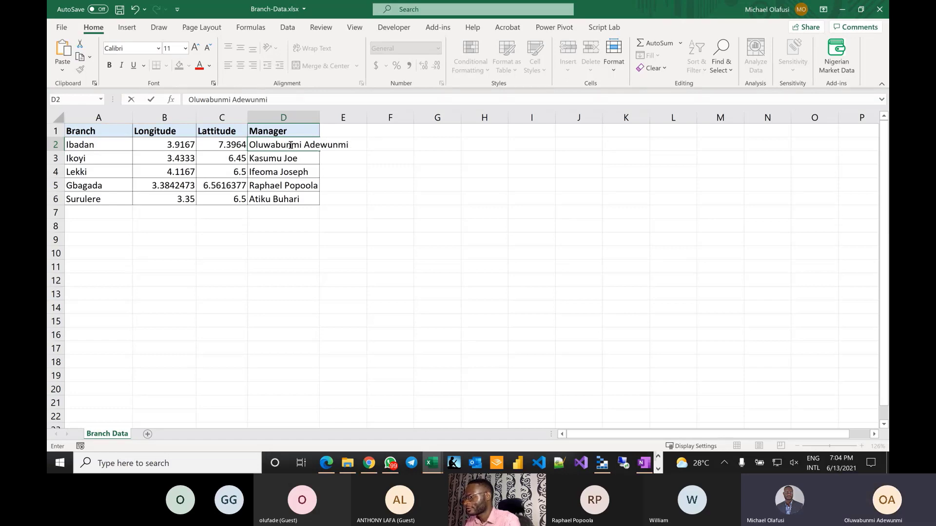
key(Return)
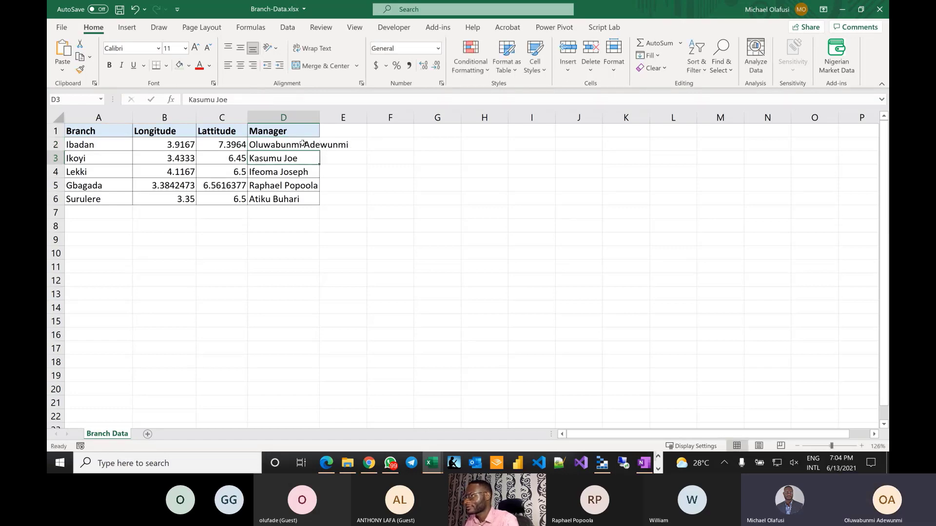
- Autofit column D to the names and save the workbook
double_click(320, 118)
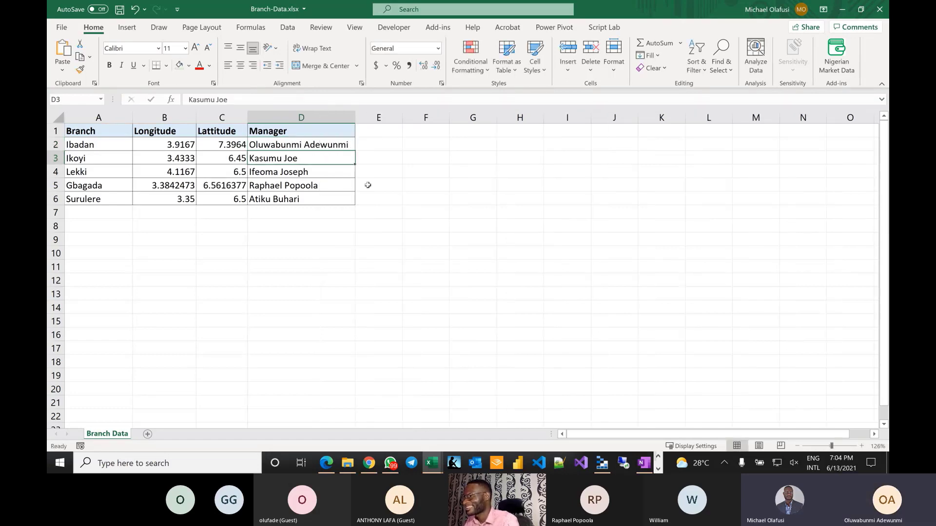
click(378, 237)
key(ctrl+s)
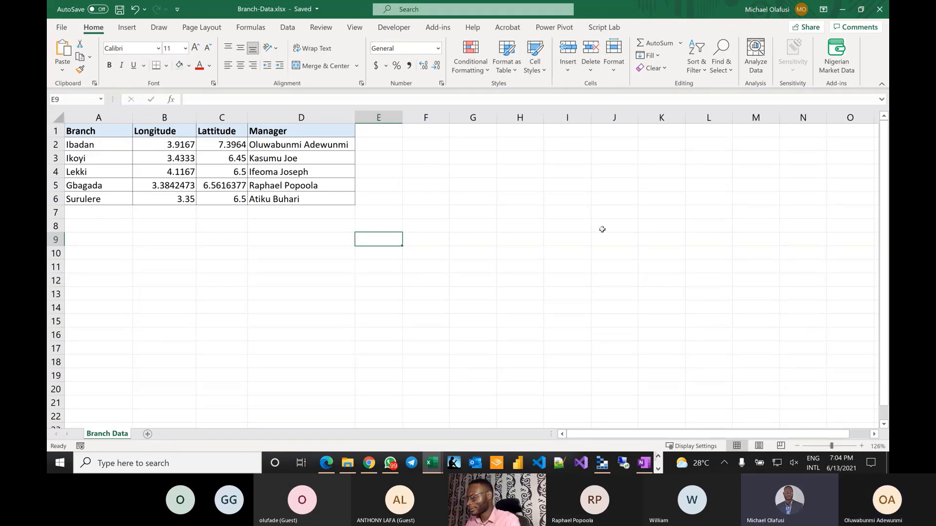
key(alt+Tab)
key(alt+Tab)
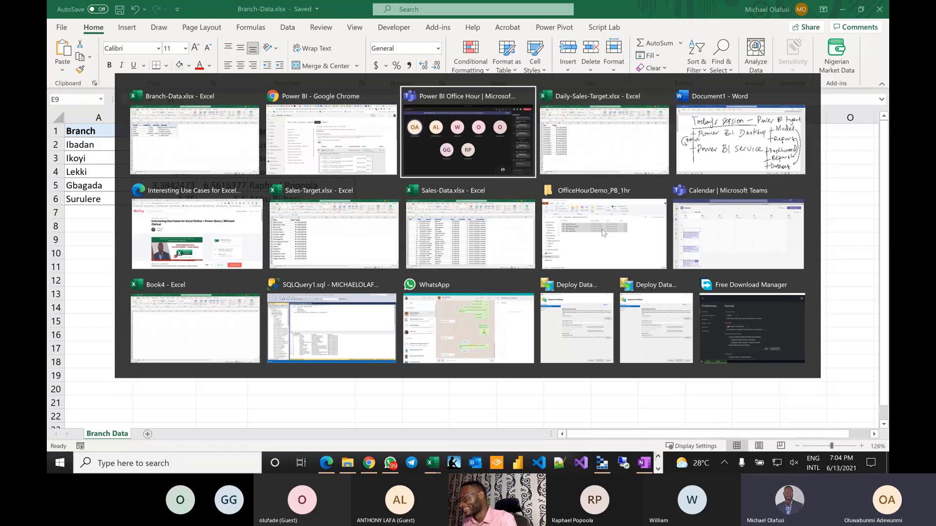
key(alt+shift+Tab)
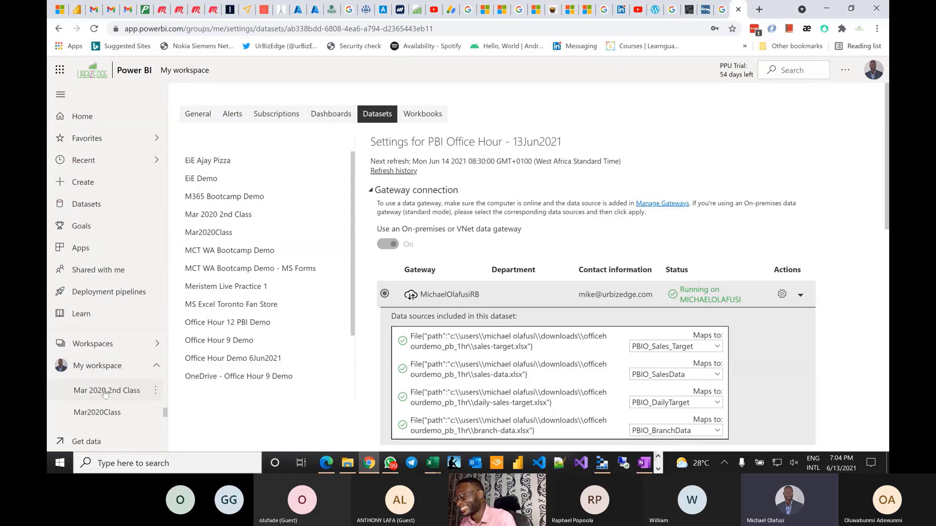
scroll(104, 393, down, 5)
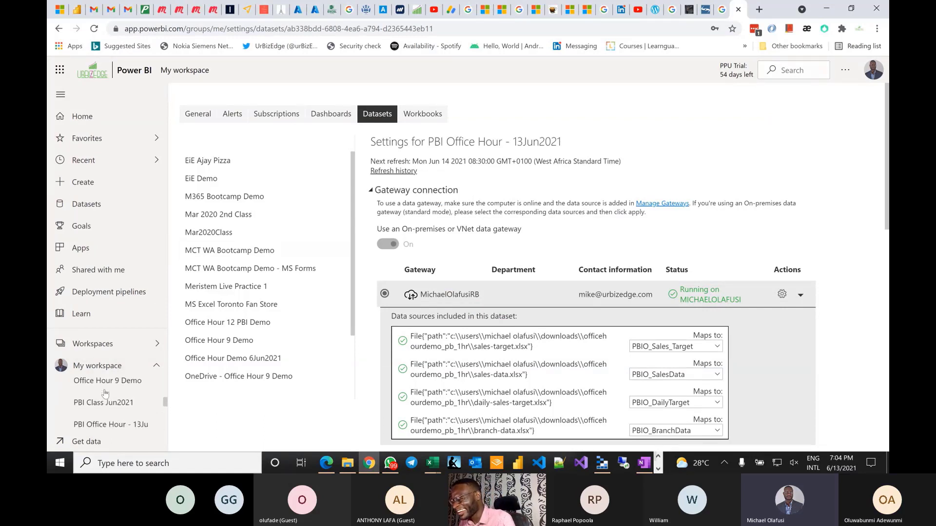
scroll(104, 394, up, 5)
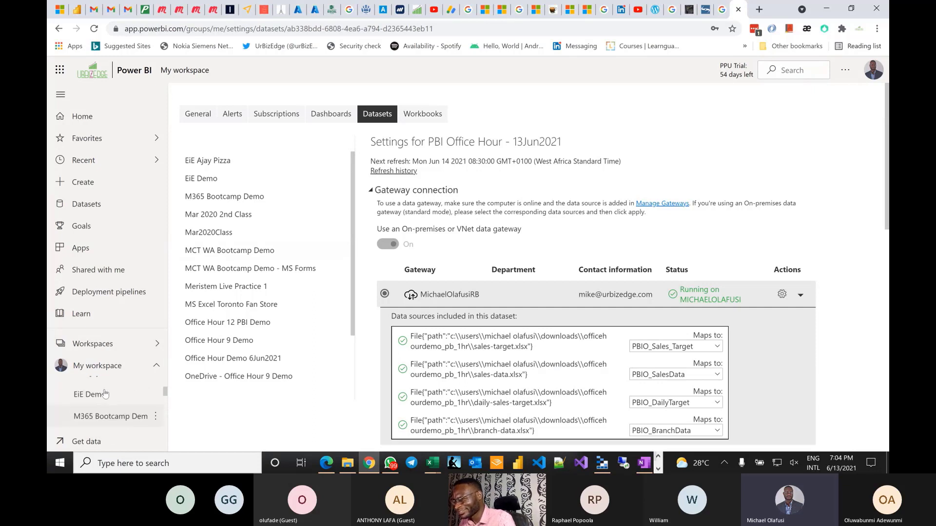
scroll(105, 394, down, 5)
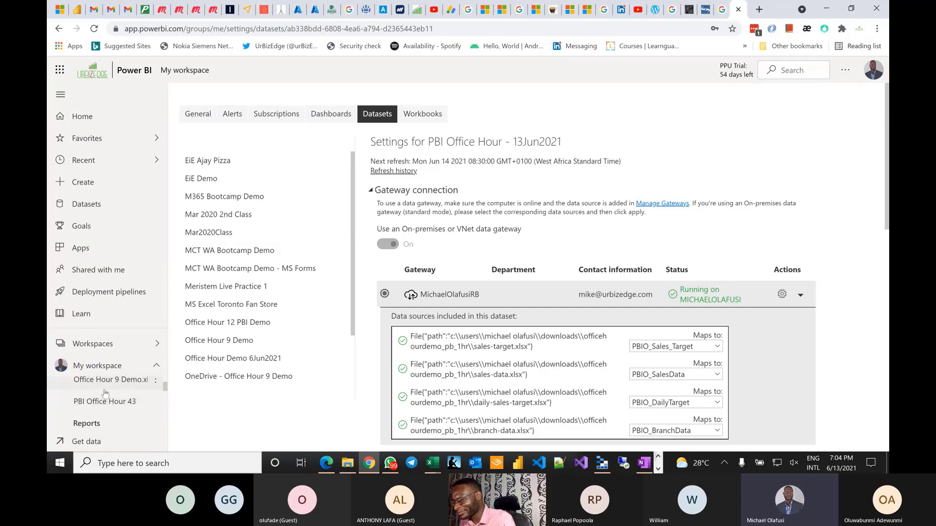
scroll(105, 394, down, 5)
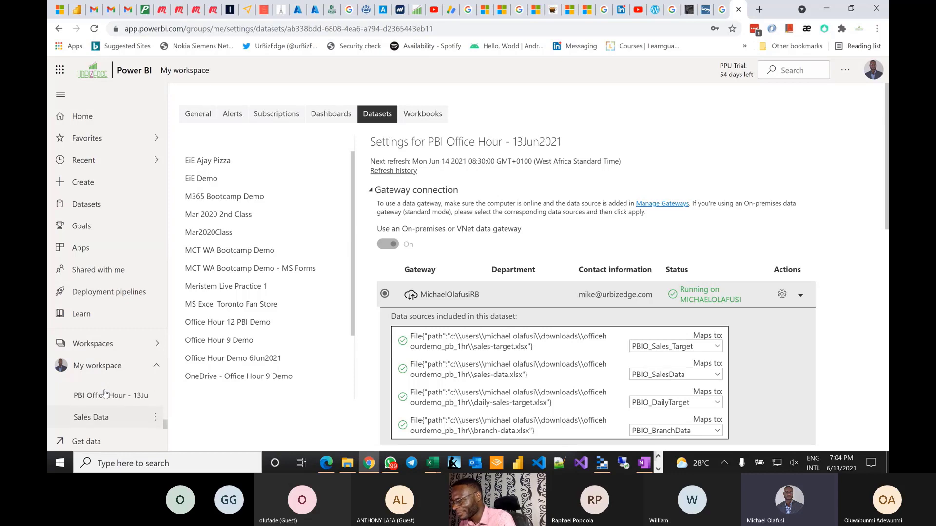
scroll(104, 393, up, 1)
scroll(451, 216, down, 5)
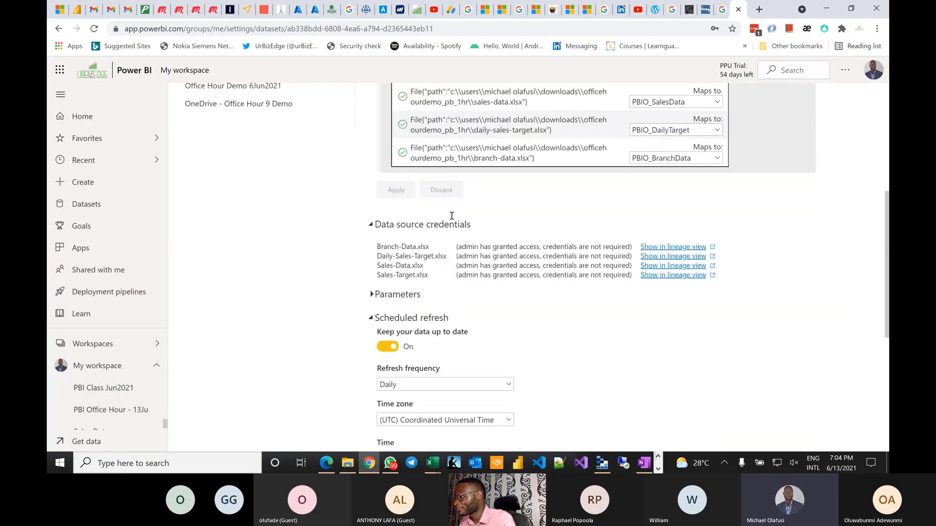
scroll(451, 216, down, 3)
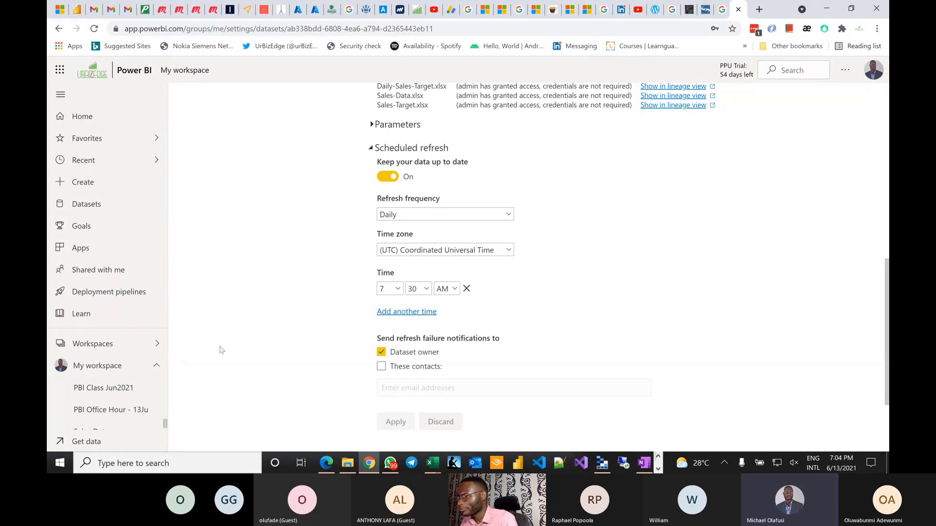
scroll(146, 417, down, 1)
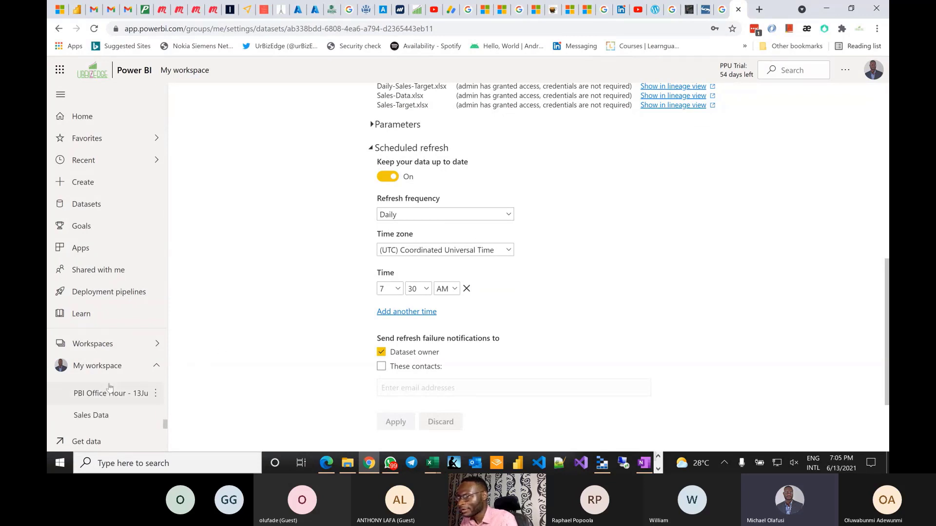
- Trigger an on-demand refresh of the PBI Office Hour - 13Jun2021 dataset
click(155, 395)
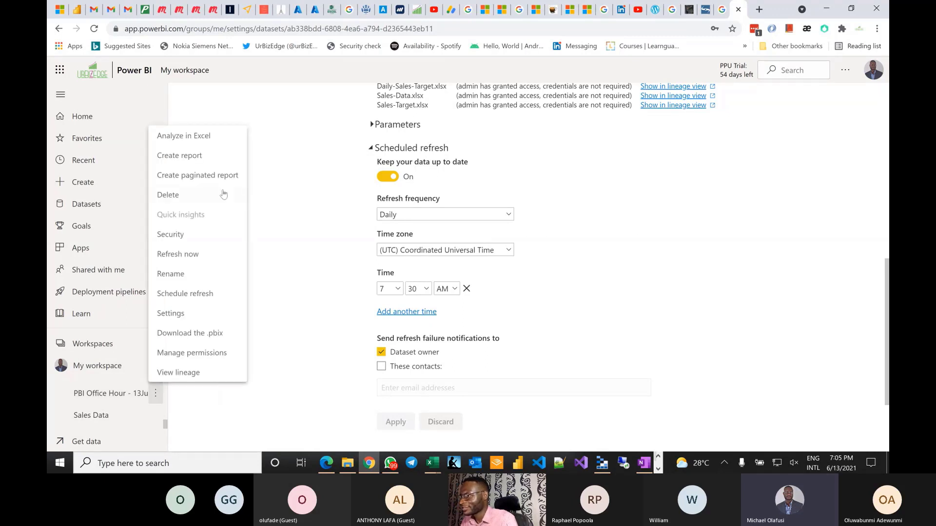
click(181, 258)
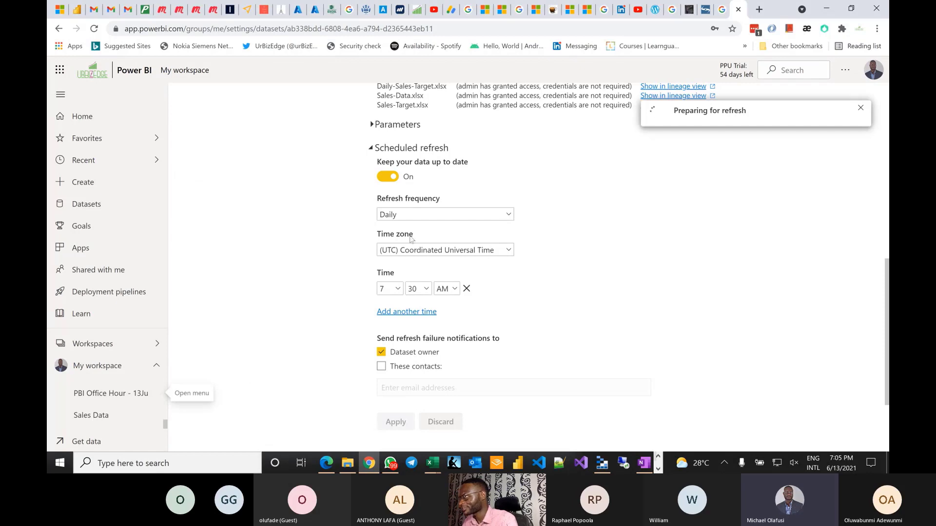
scroll(609, 242, up, 10)
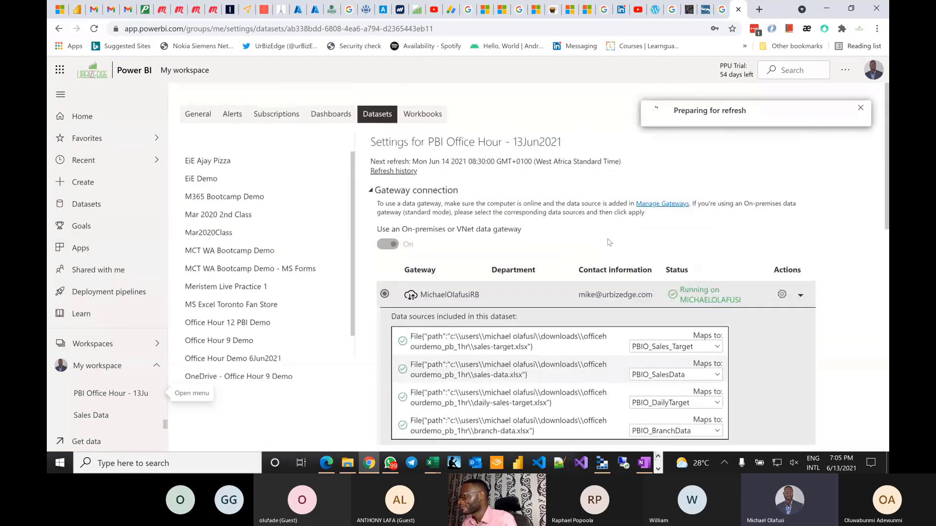
- Check the refresh history to confirm the refresh completed
click(383, 171)
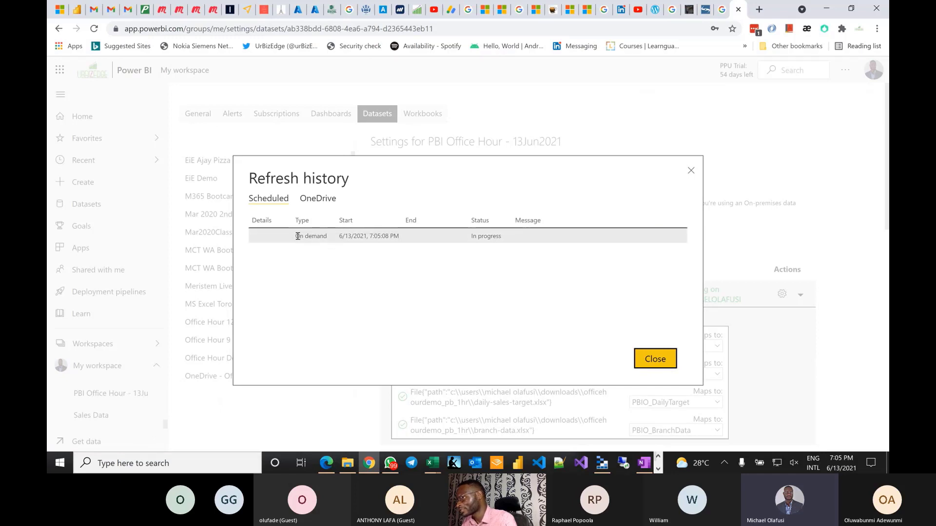
drag(297, 236, 326, 237)
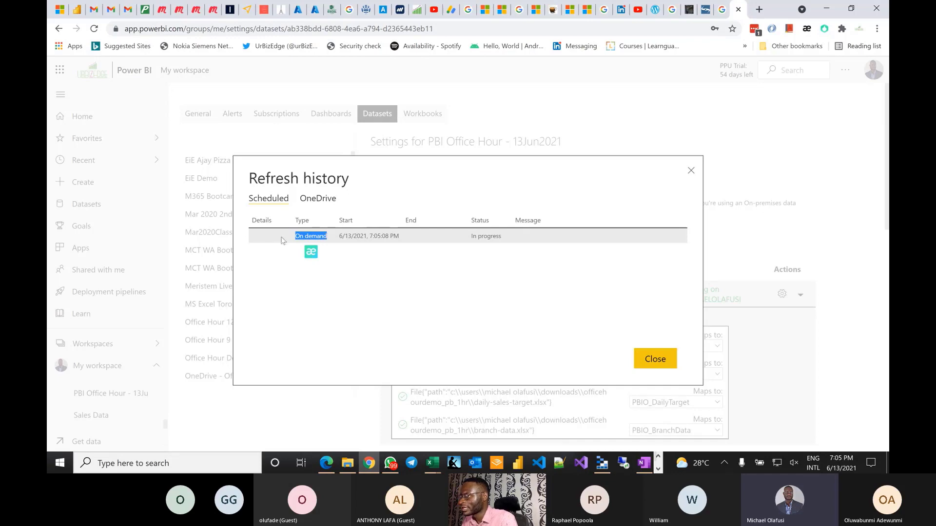
click(655, 359)
click(336, 200)
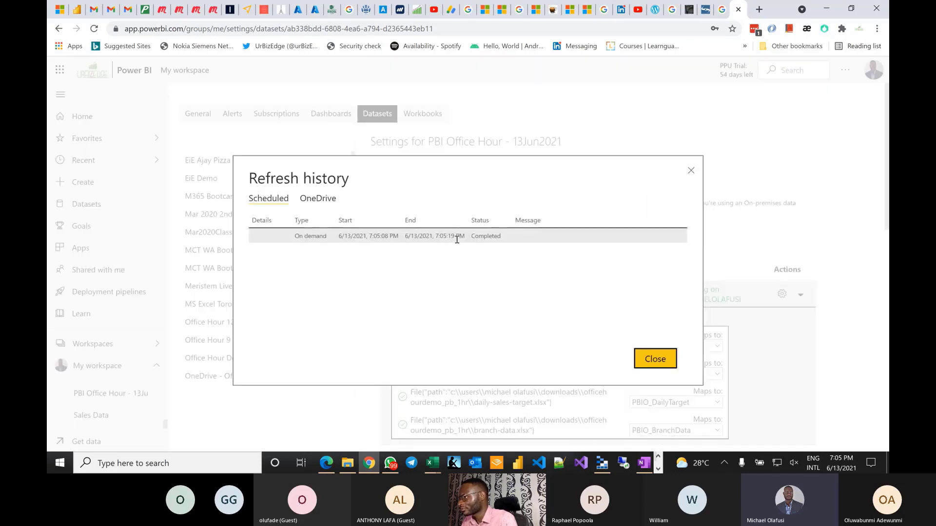
click(655, 359)
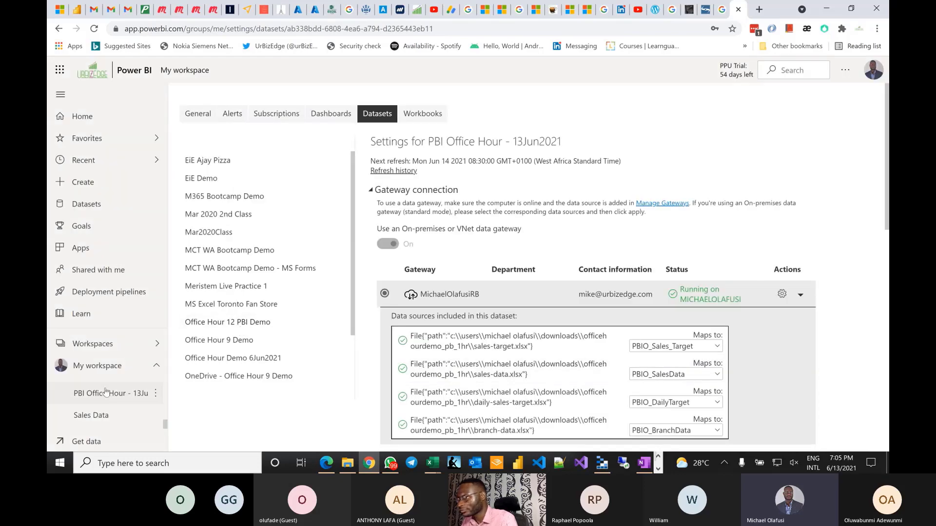
- Open the PBI Office Hour - 13Jun2021 report from My workspace, showing data updated 6/13/21
scroll(105, 392, up, 4)
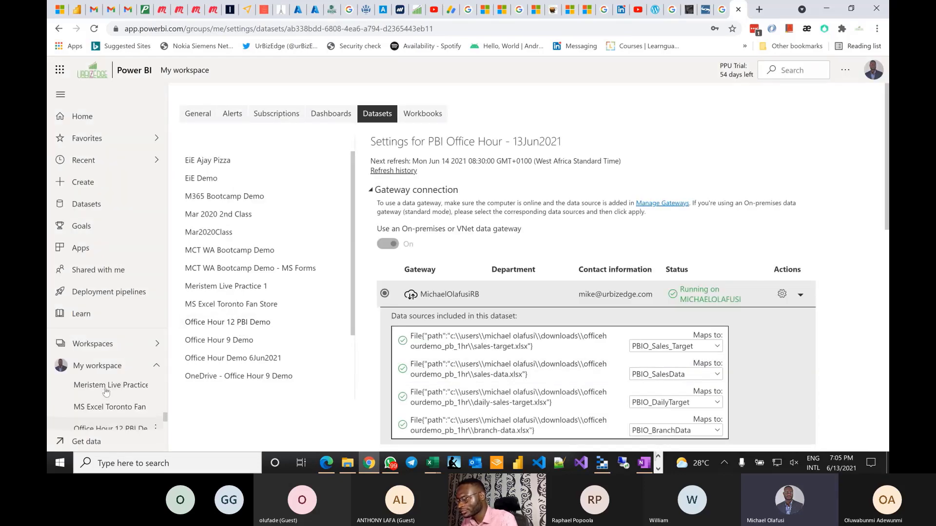
scroll(105, 392, down, 6)
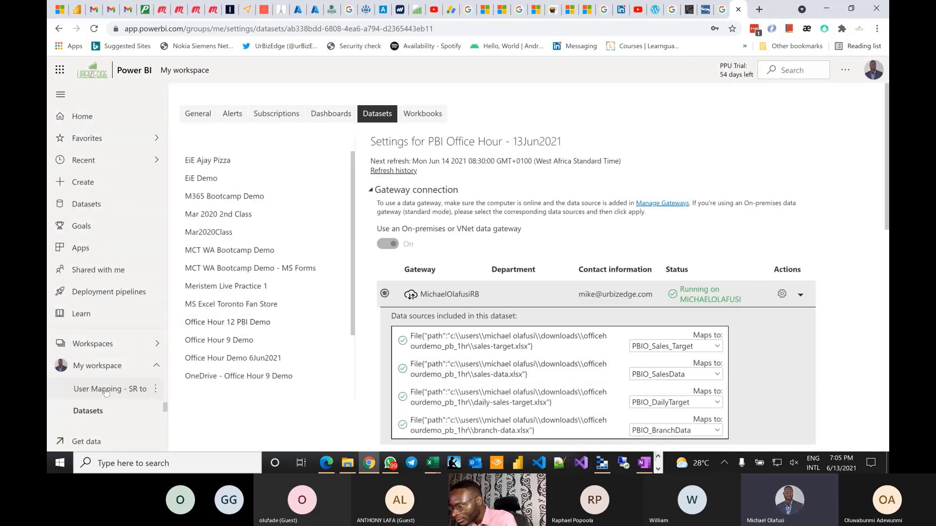
scroll(105, 392, up, 2)
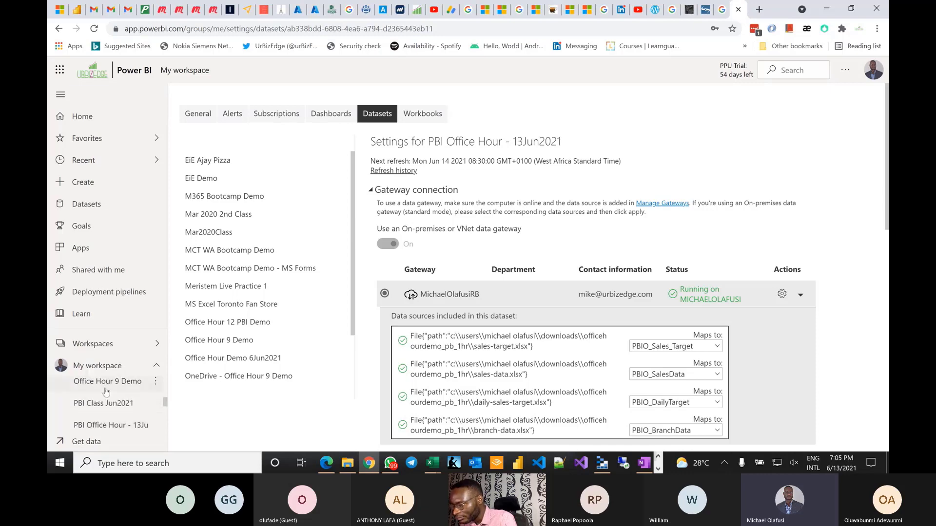
click(107, 425)
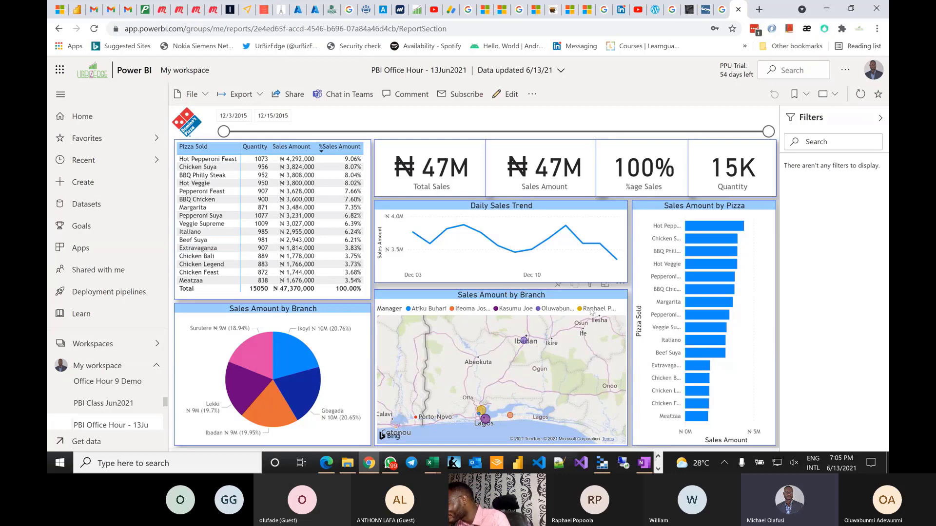
mouse_move(523, 344)
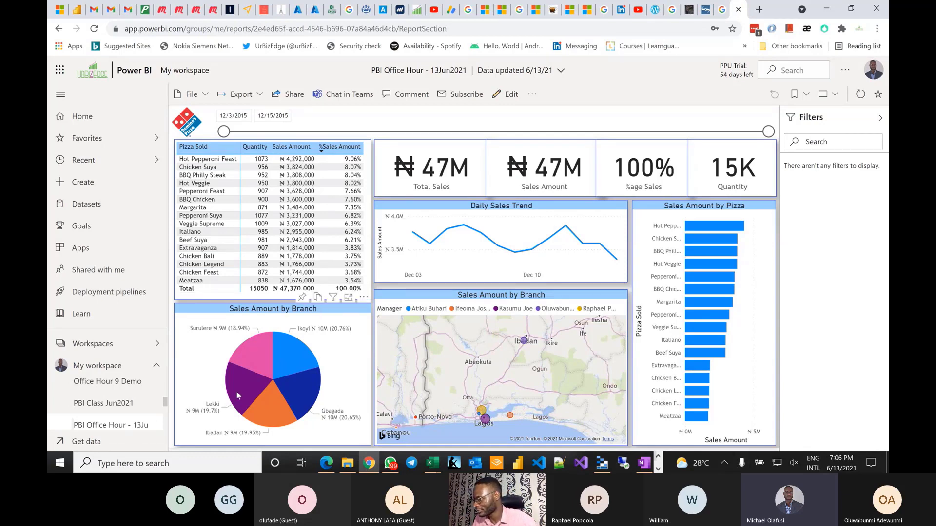
mouse_move(291, 358)
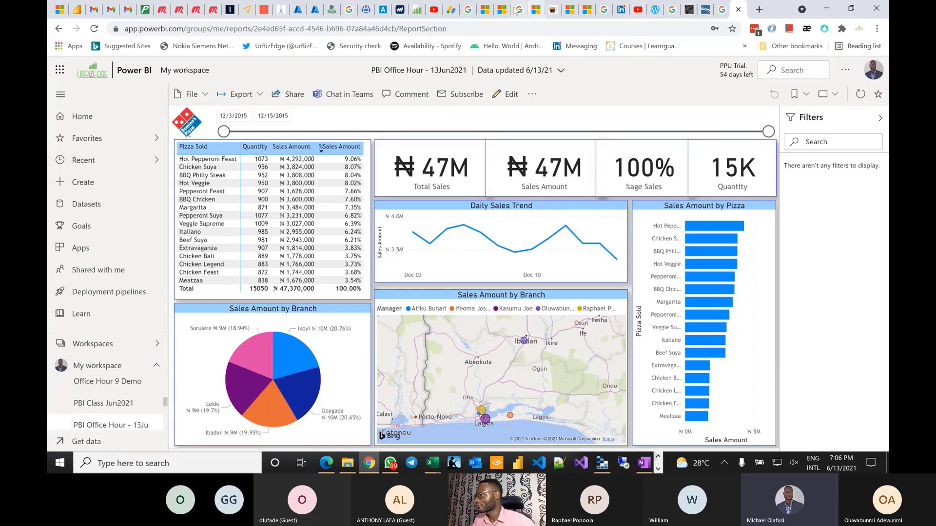
- Start a new email subscription for the report with Weekly frequency
click(450, 97)
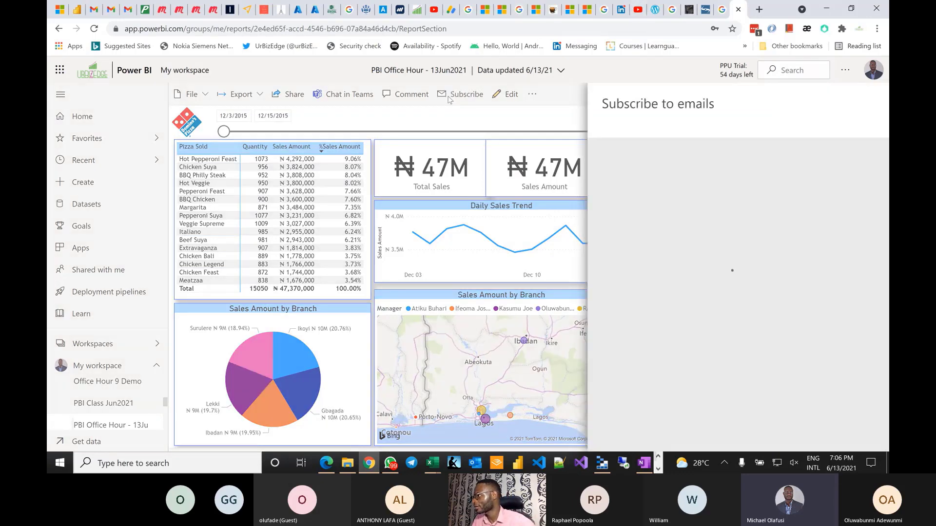
click(731, 152)
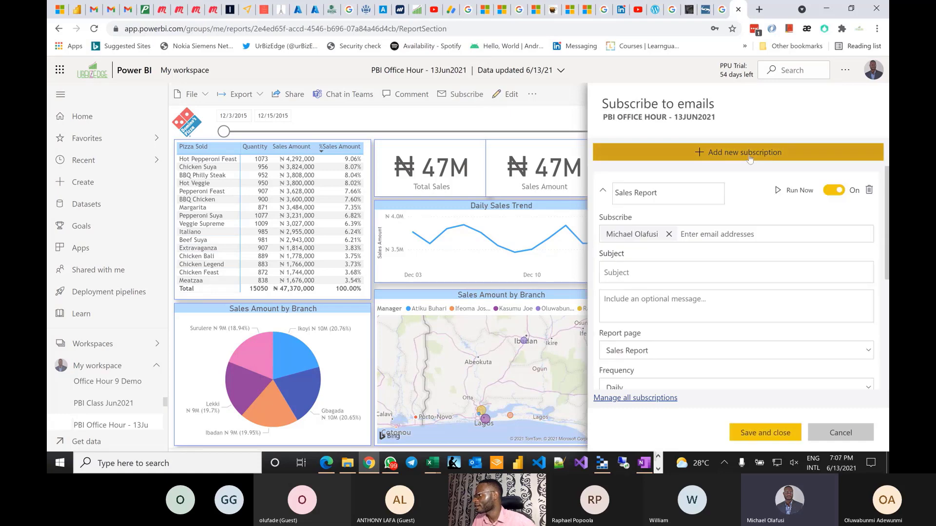
scroll(693, 314, down, 3)
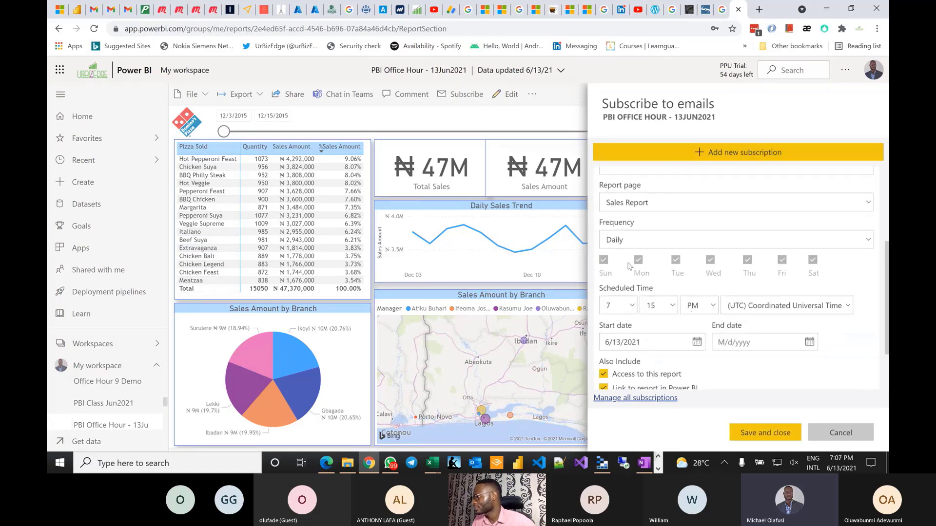
click(614, 240)
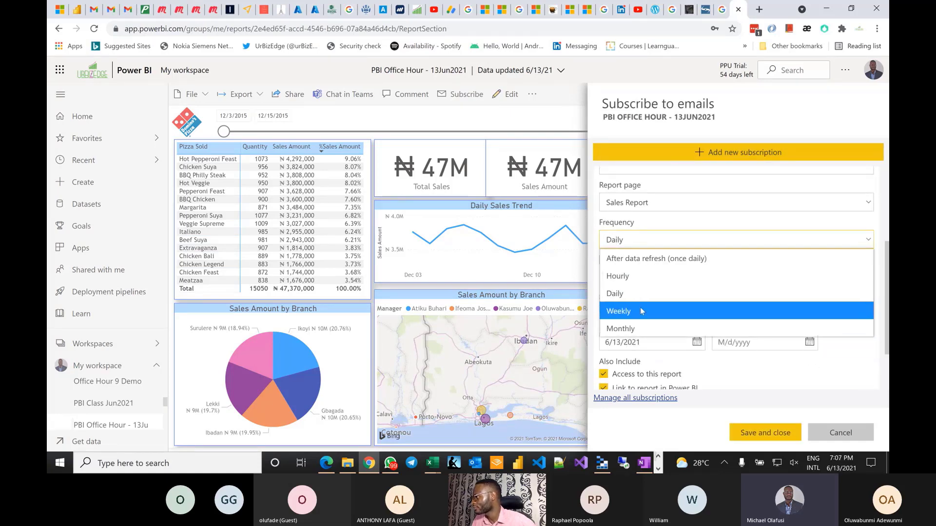
click(640, 311)
- Limit delivery to Monday–Friday at 8 PM, ending on 7/23/2040
click(603, 259)
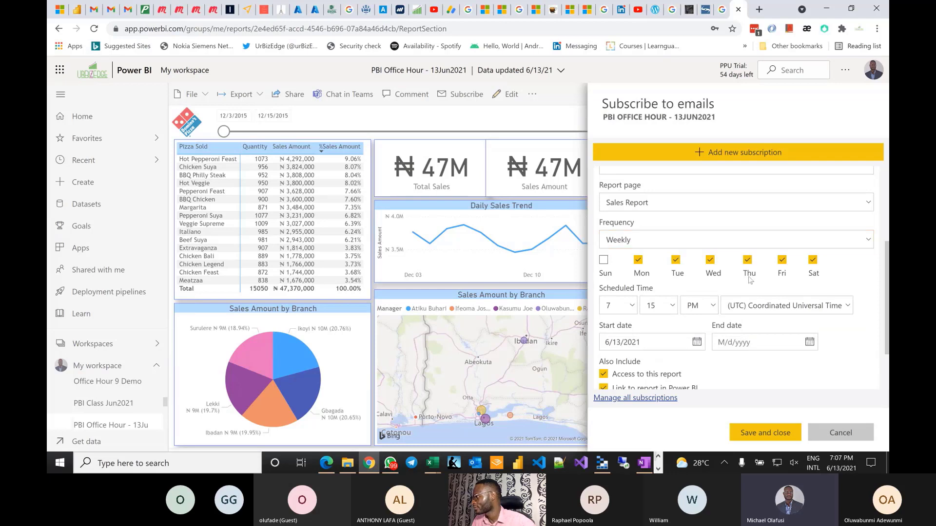
click(813, 259)
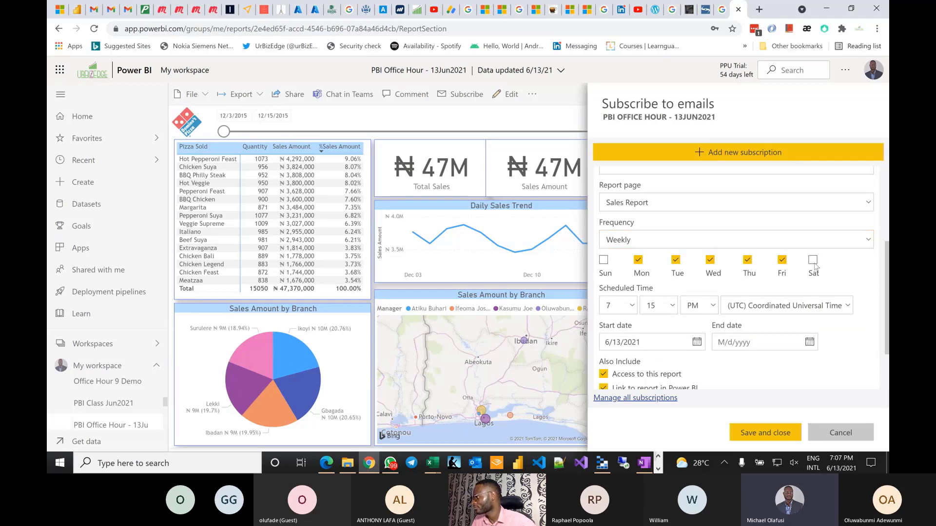
click(631, 307)
click(614, 218)
scroll(749, 348, down, 2)
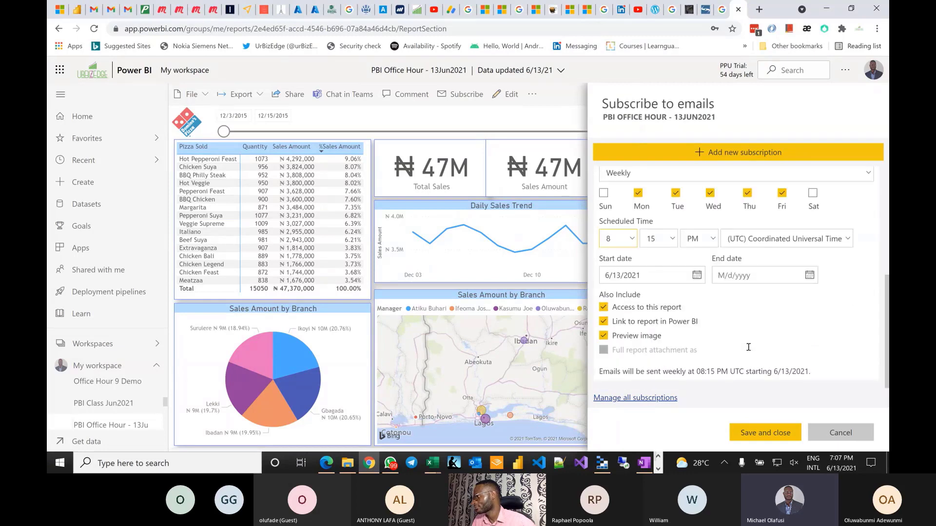
click(746, 276)
click(753, 298)
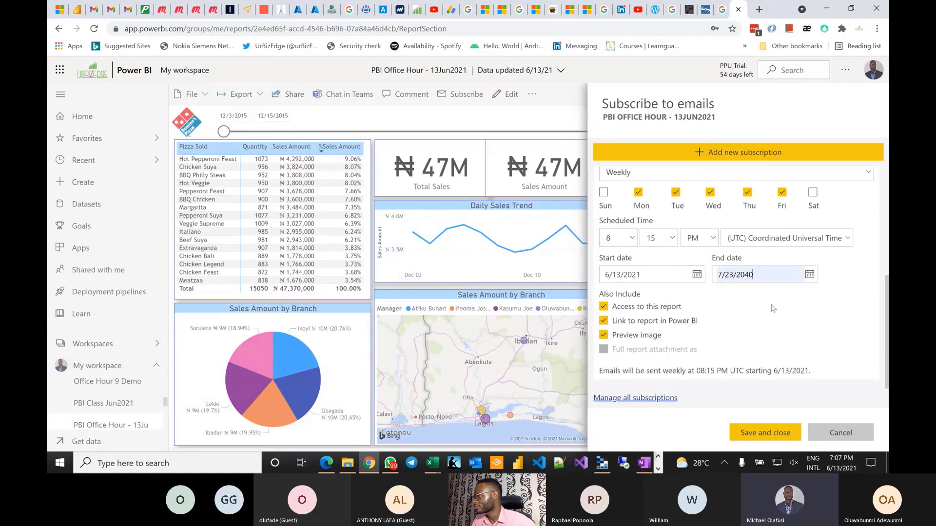
- Add a colleague as a second subscription recipient by searching their name
scroll(772, 293, up, 3)
scroll(772, 293, up, 3)
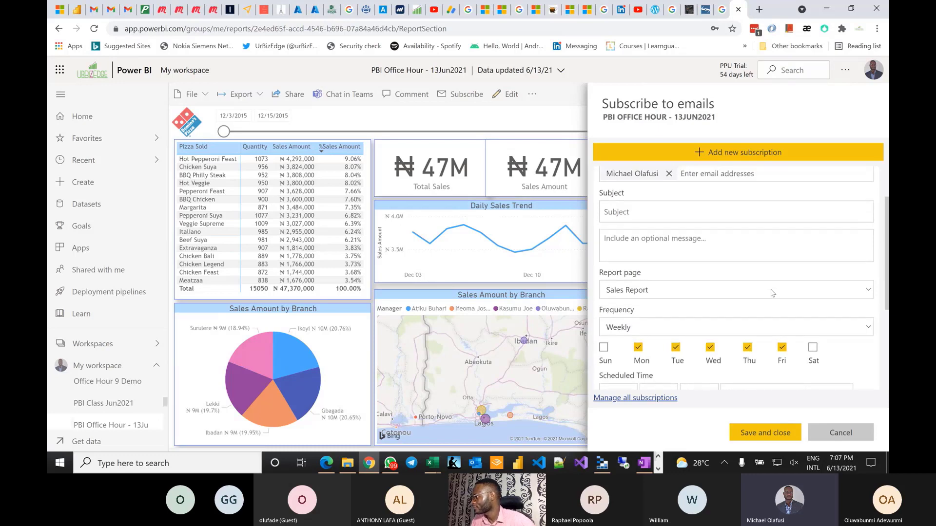
click(717, 233)
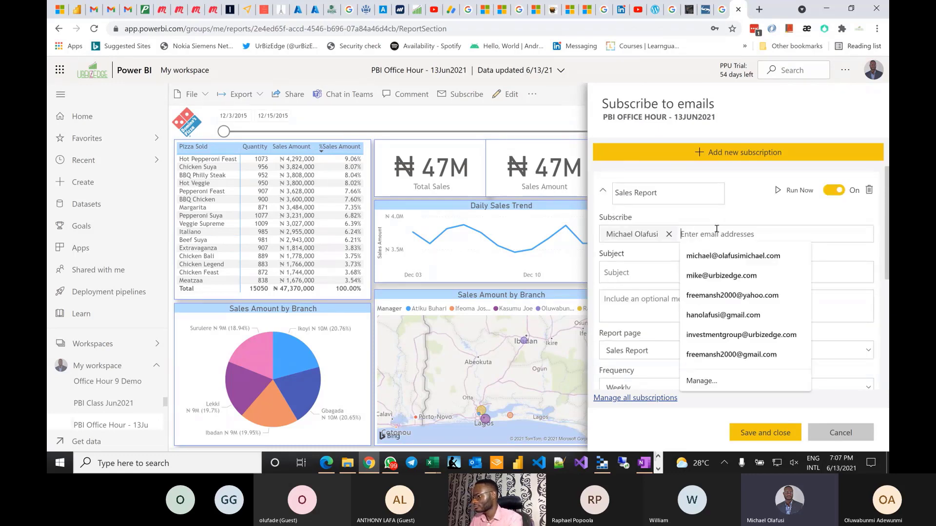
text(hop)
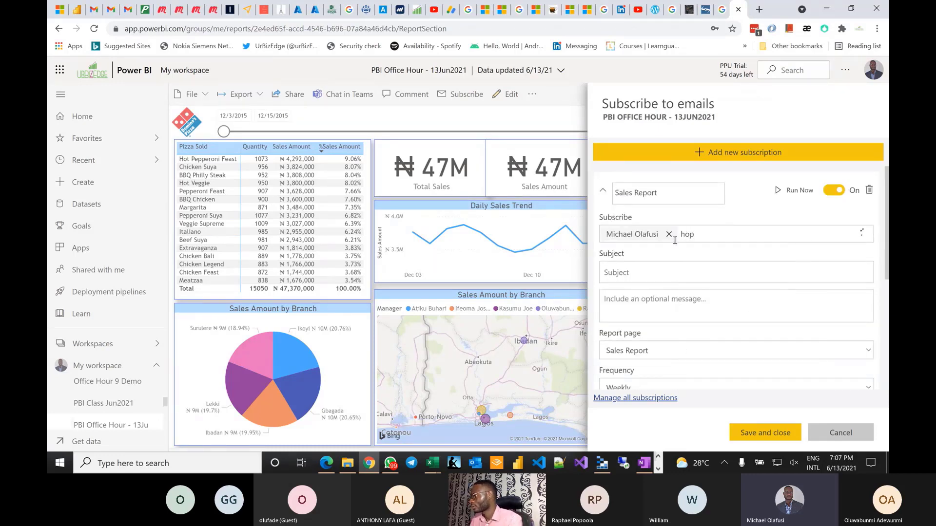
click(700, 252)
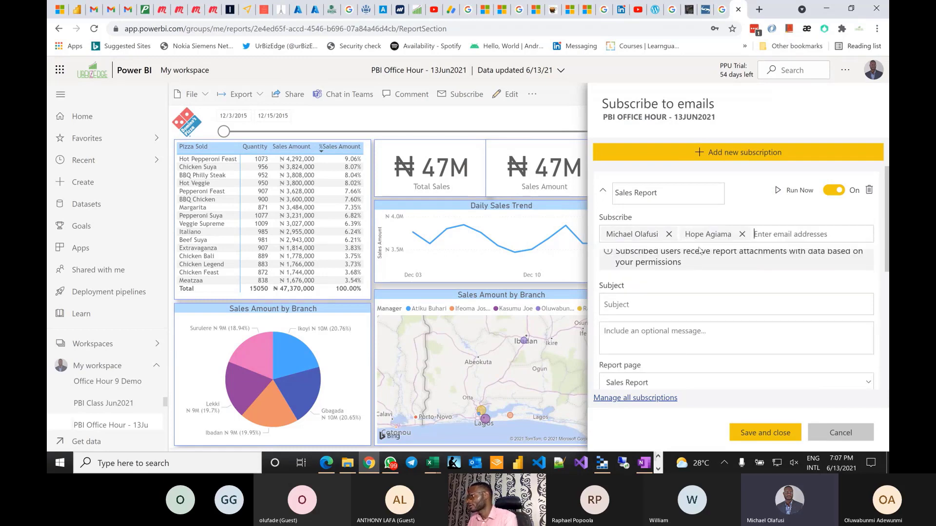